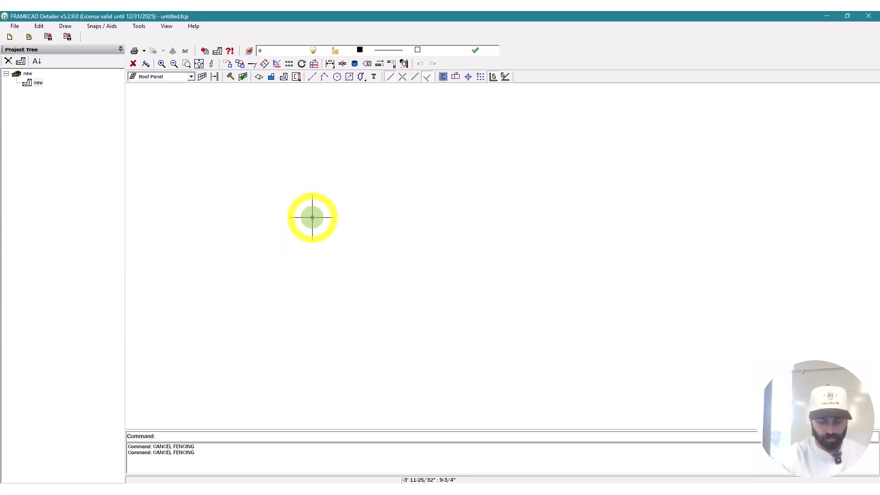
# Step: Switch the frame type from Roof Panel to External Wall
pyautogui.click(308, 185)
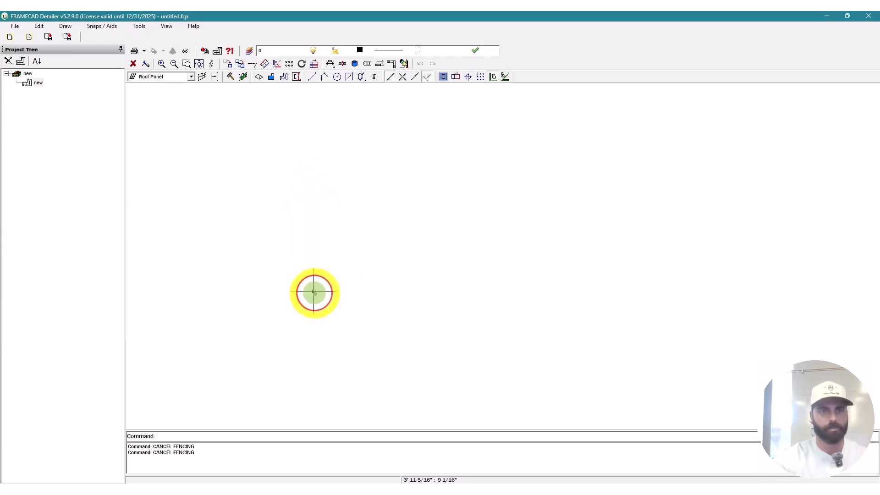
pyautogui.click(314, 292)
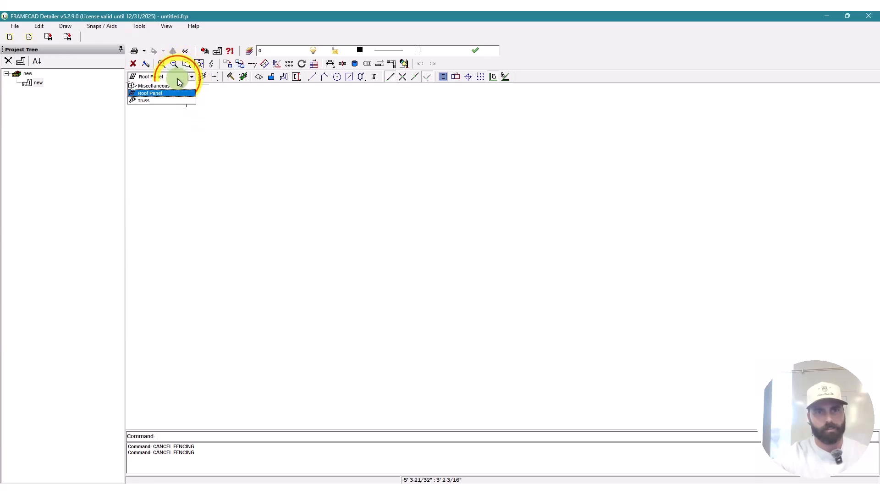
pyautogui.click(172, 94)
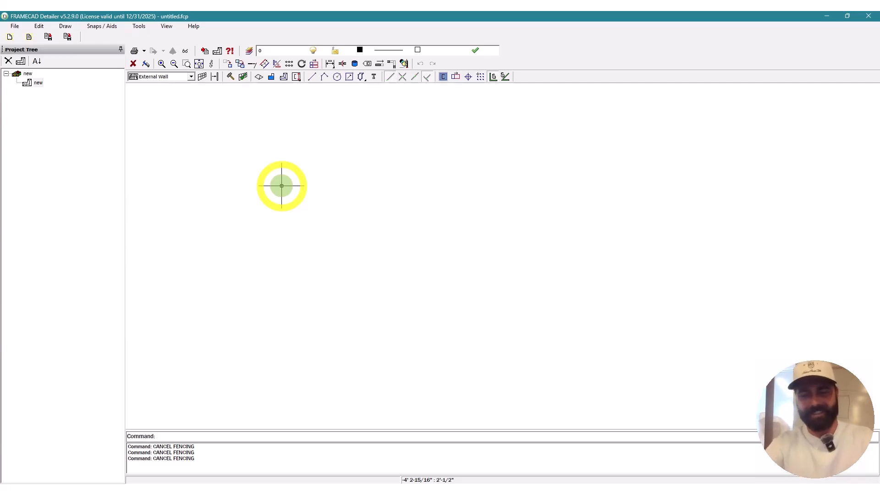
# Step: Draw the rectangle outline with 8', 24' and 8' sides, closed at the top-left corner
pyautogui.press('l')
pyautogui.press('space')
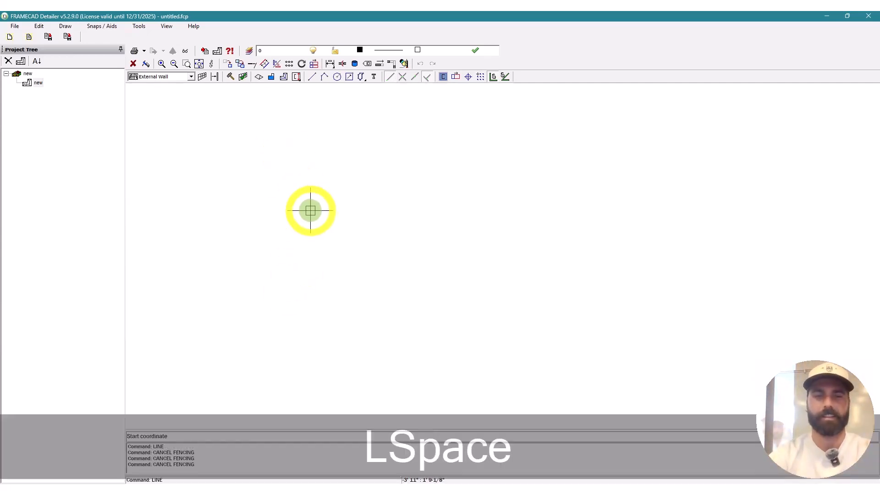
pyautogui.click(286, 205)
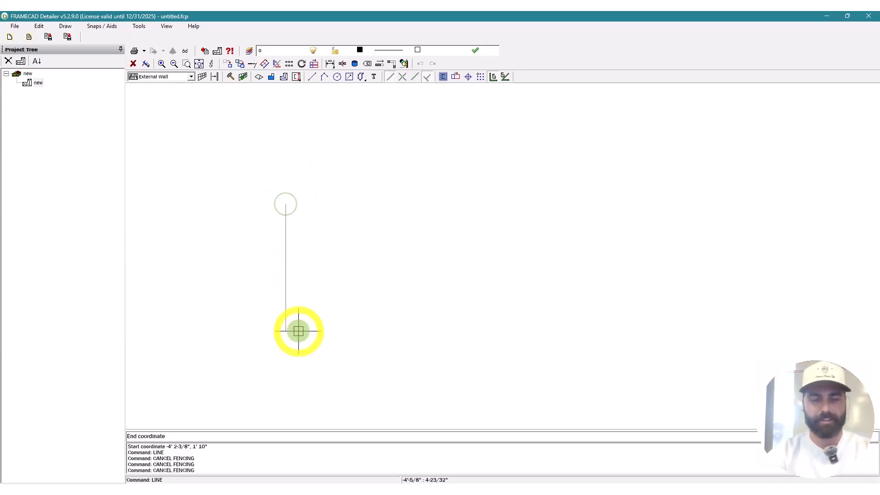
pyautogui.write("8'")
pyautogui.press('Return')
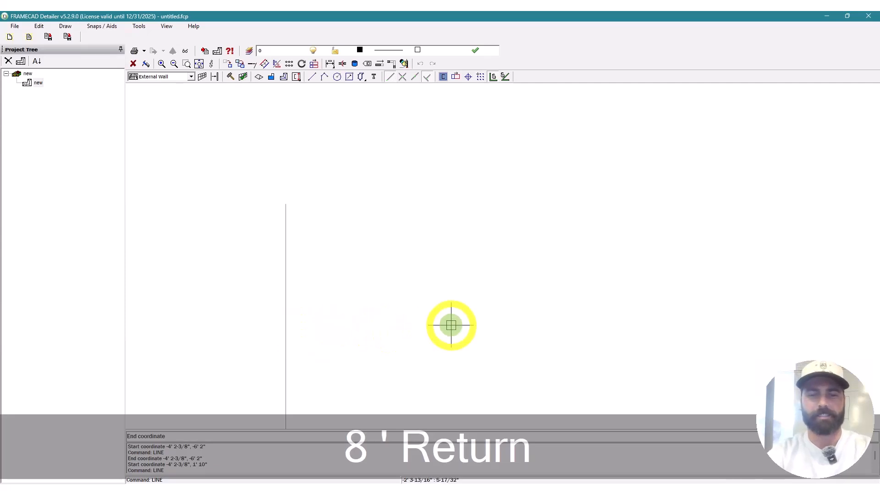
pyautogui.scroll(-3, 339, 232)
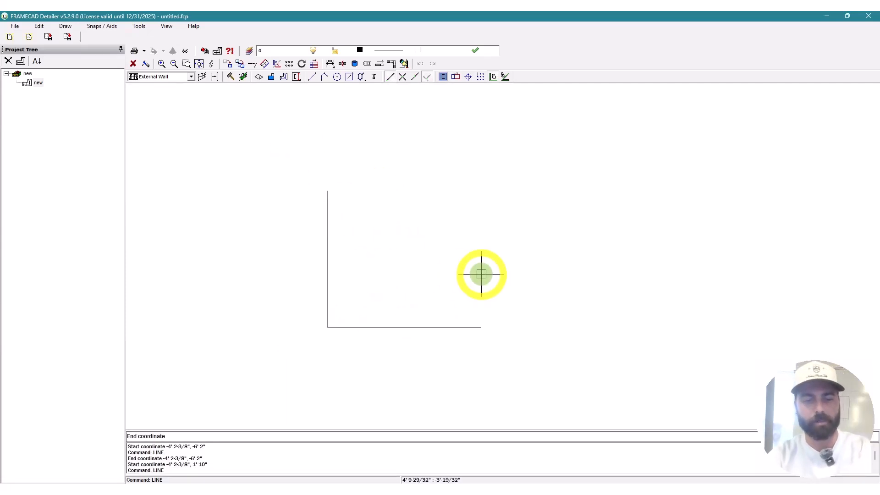
pyautogui.write("24'")
pyautogui.press('Return')
pyautogui.scroll(-3, 669, 300)
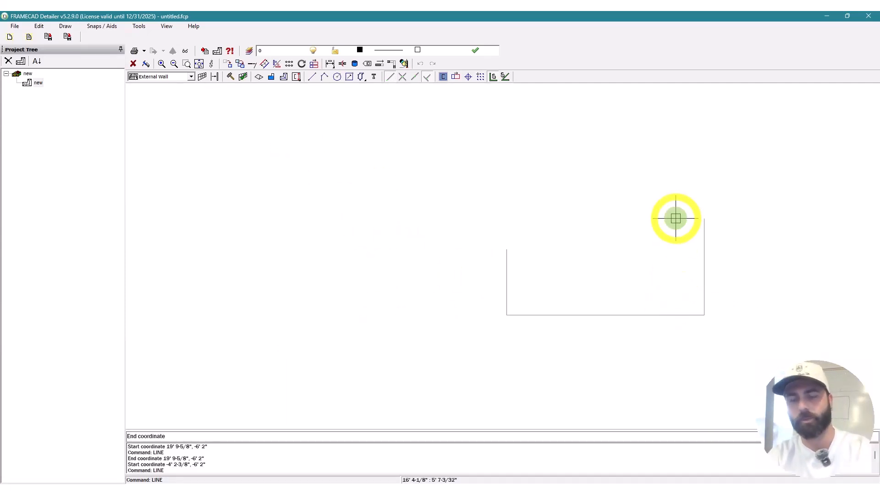
pyautogui.write("8'")
pyautogui.press('Return')
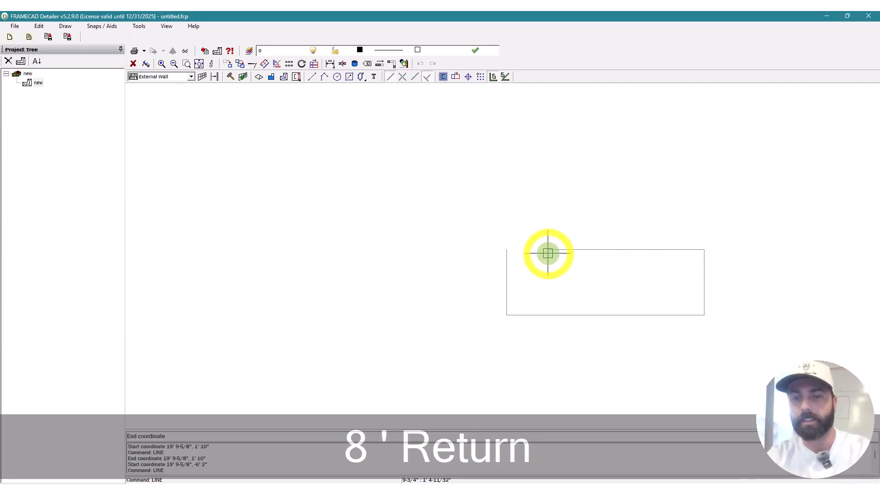
pyautogui.click(507, 251)
pyautogui.rightClick(497, 315)
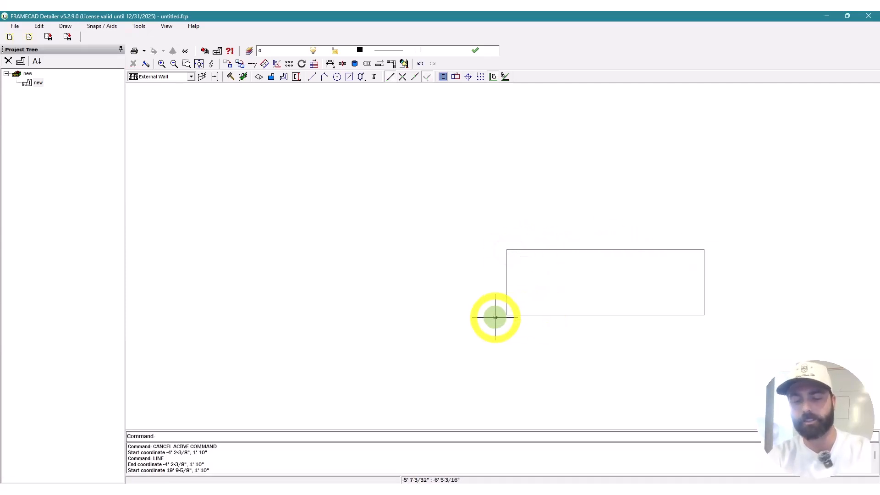
# Step: From the left edge's midpoint, draw a 4' horizontal line and a diagonal back to the left edge
pyautogui.write('l')
pyautogui.press('space')
pyautogui.click(414, 76)
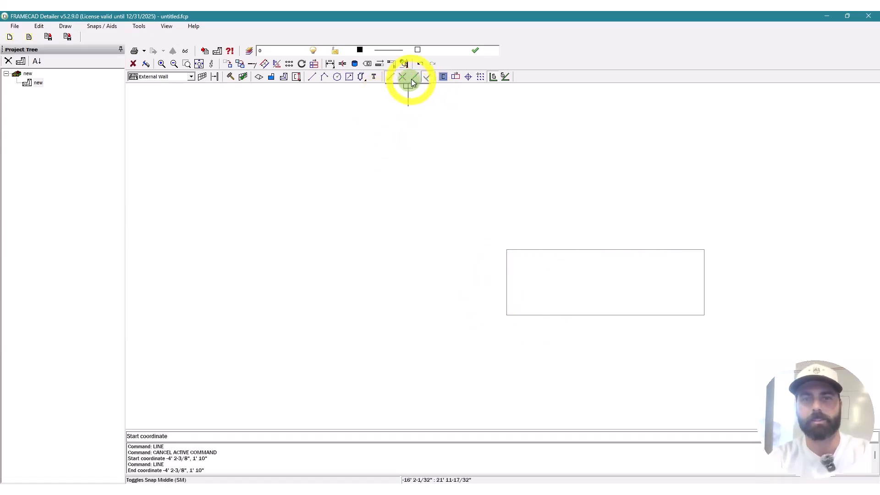
pyautogui.click(505, 277)
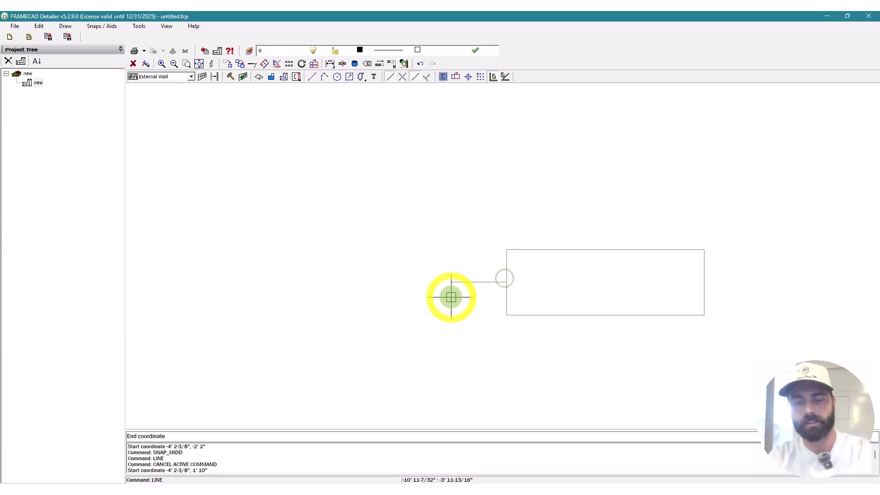
pyautogui.write("4'")
pyautogui.press('Return')
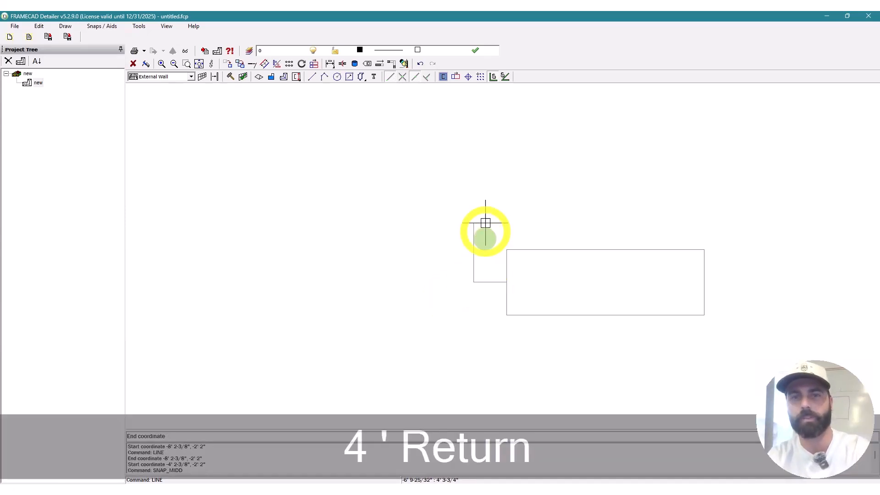
pyautogui.click(427, 79)
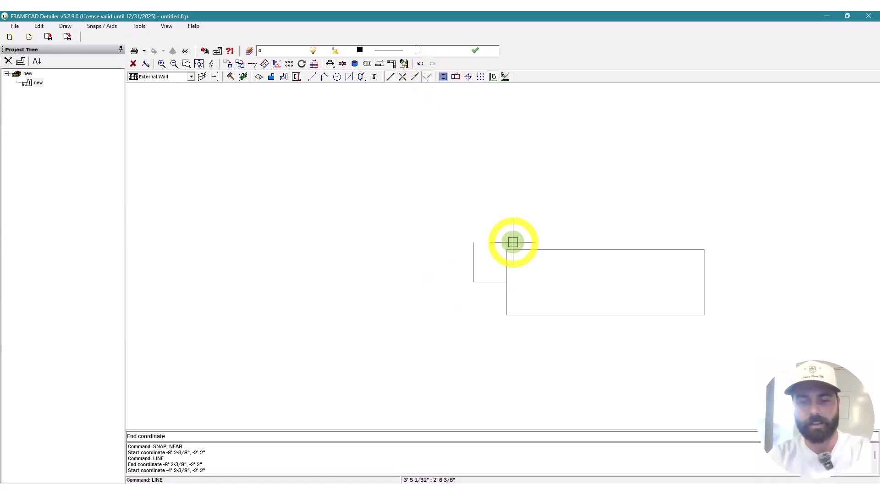
pyautogui.press('F8')
pyautogui.scroll(3, 507, 304)
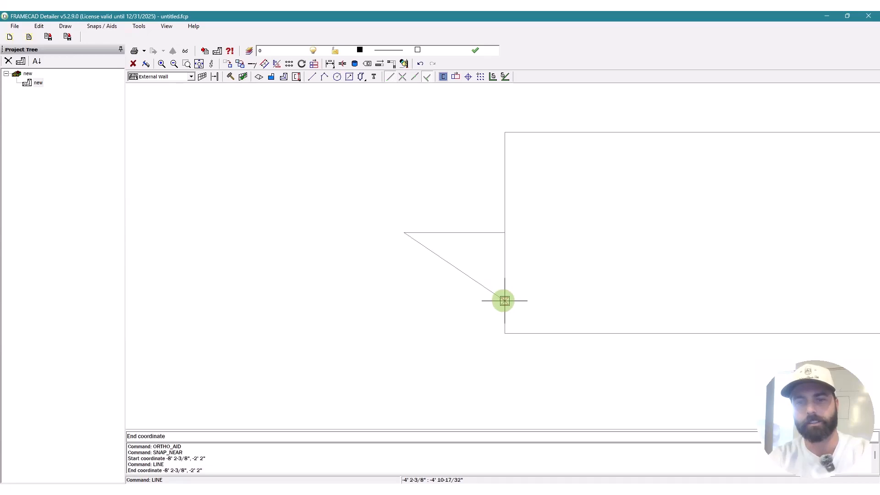
pyautogui.click(506, 305)
pyautogui.press('Escape')
# Step: Mirror the diagonal across the 4' line to form the triangular marker
pyautogui.write('`mi')
pyautogui.press('space')
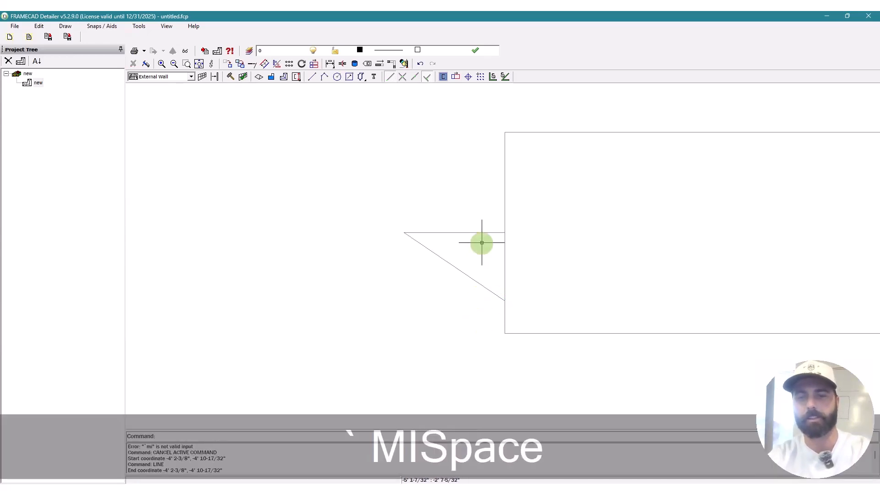
pyautogui.rightClick(462, 176)
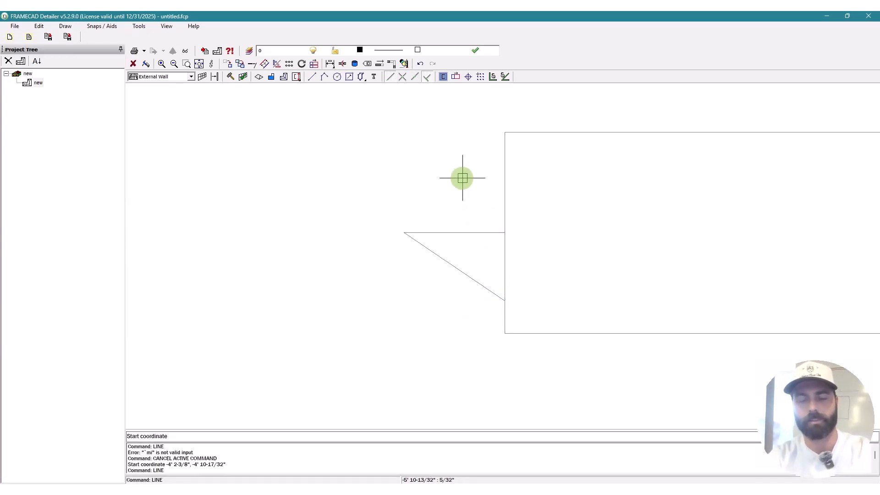
pyautogui.press('Escape')
pyautogui.write('`mi')
pyautogui.press('space')
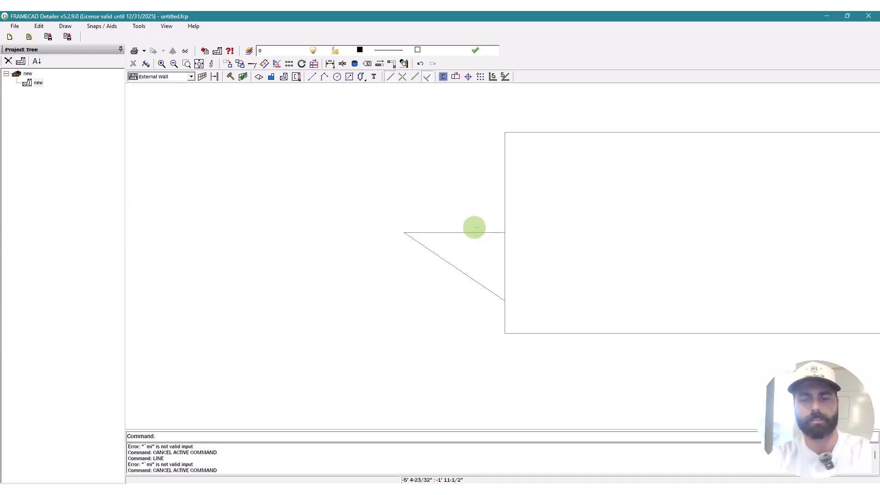
pyautogui.write('mi')
pyautogui.press('space')
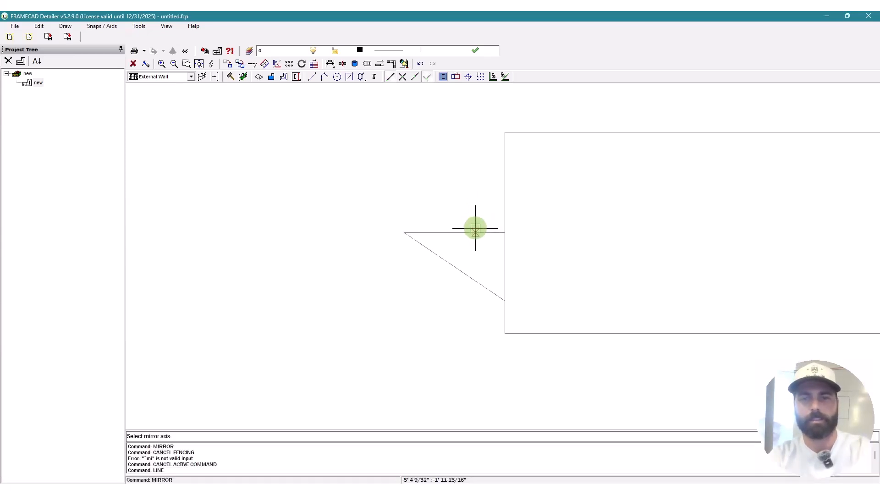
pyautogui.click(476, 232)
pyautogui.press('space')
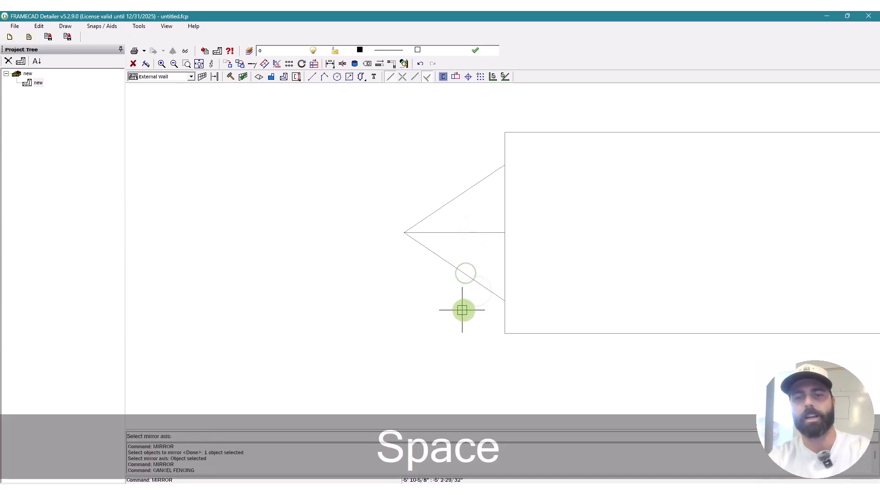
pyautogui.scroll(-2, 412, 275)
pyautogui.press('Escape')
pyautogui.press('Escape')
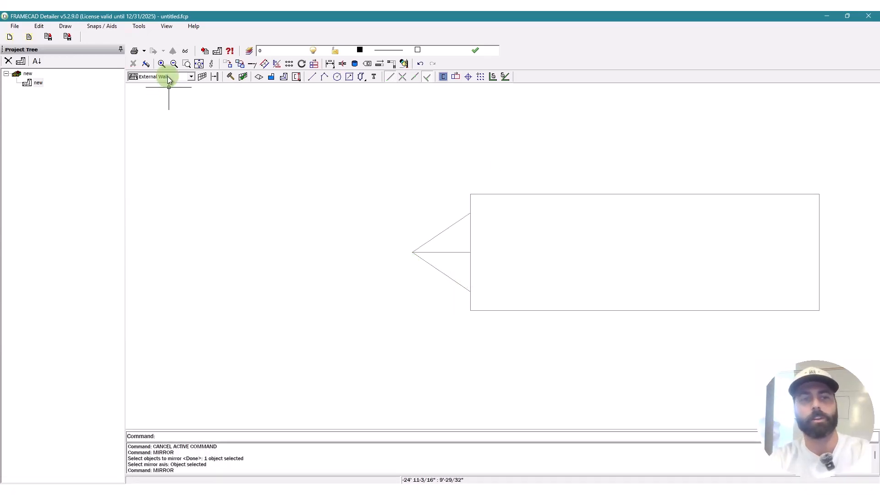
pyautogui.write('fs')
pyautogui.press('space')
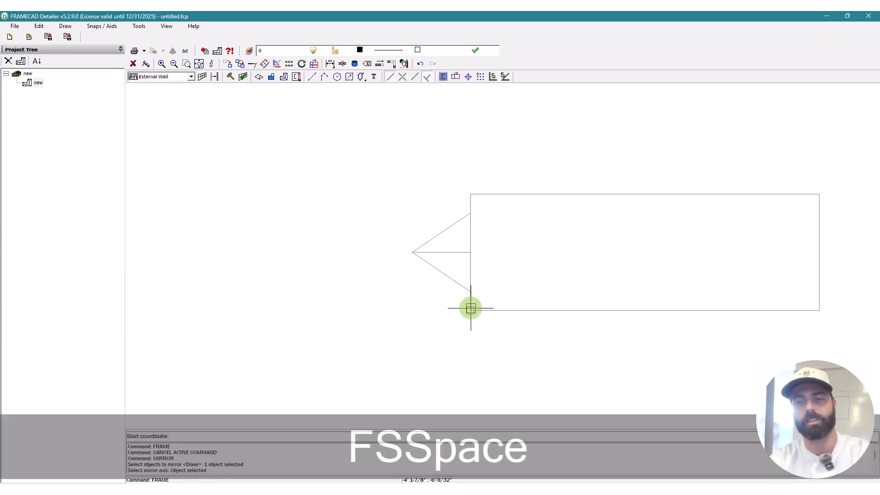
# Step: Frame the bottom and right external walls between the rectangle's corners, placed on the inside
pyautogui.click(471, 309)
pyautogui.scroll(-3, 615, 311)
pyautogui.scroll(6, 633, 303)
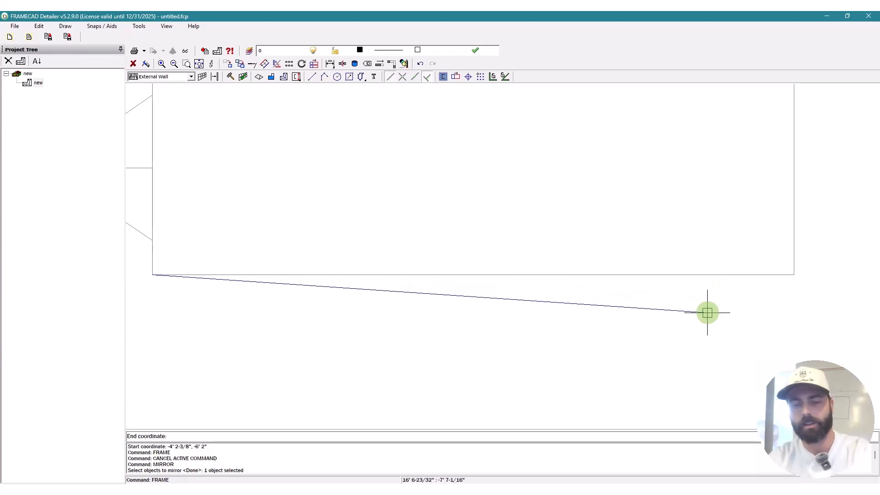
pyautogui.press('F8')
pyautogui.click(790, 273)
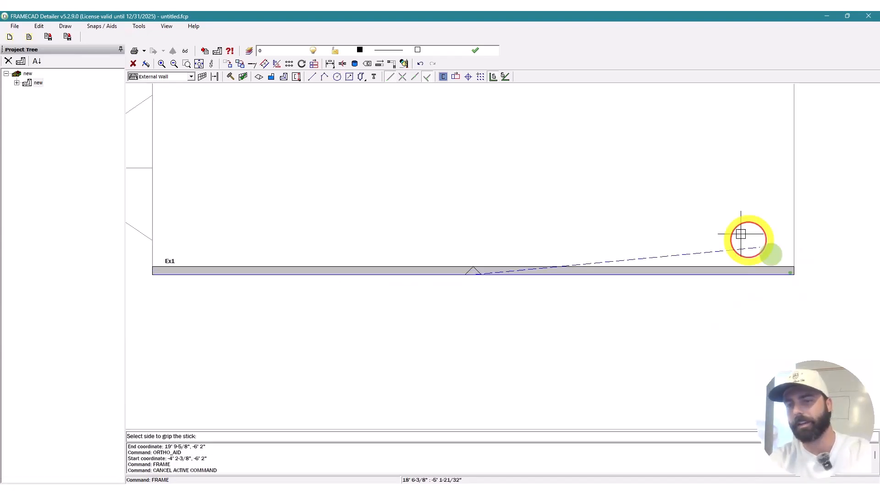
pyautogui.click(714, 204)
pyautogui.scroll(-2, 556, 332)
pyautogui.scroll(2, 723, 299)
pyautogui.scroll(-2, 656, 330)
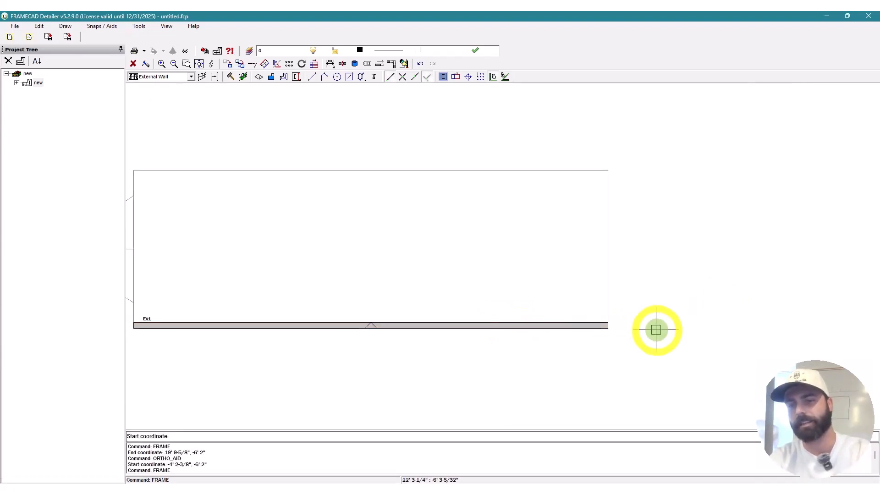
pyautogui.scroll(3, 581, 333)
pyautogui.click(576, 331)
pyautogui.scroll(-2, 575, 330)
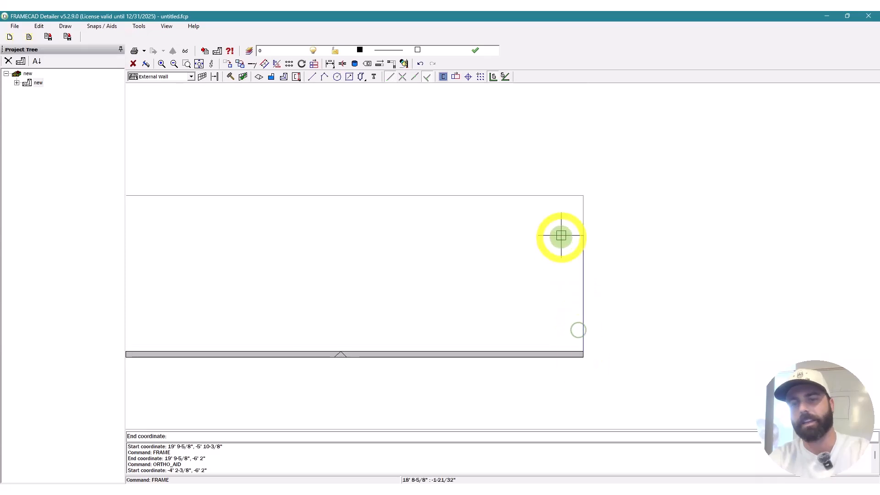
pyautogui.click(596, 199)
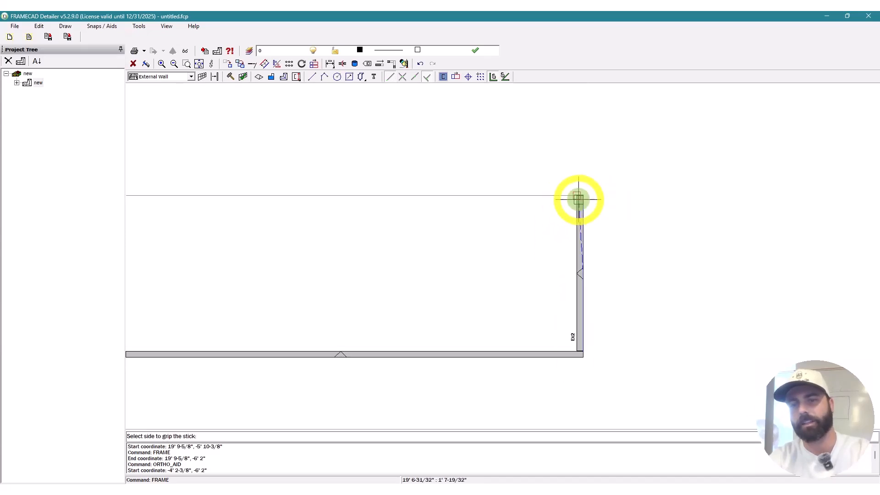
pyautogui.click(502, 236)
# Step: Frame the top wall Ex3 and left wall Ex4, choosing each grip side
pyautogui.click(575, 198)
pyautogui.scroll(-2, 582, 202)
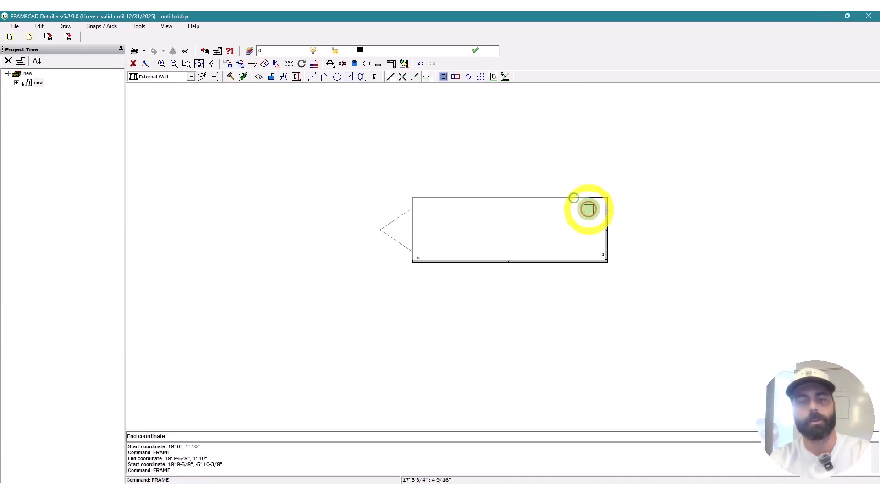
pyautogui.scroll(3, 428, 199)
pyautogui.click(389, 193)
pyautogui.click(435, 231)
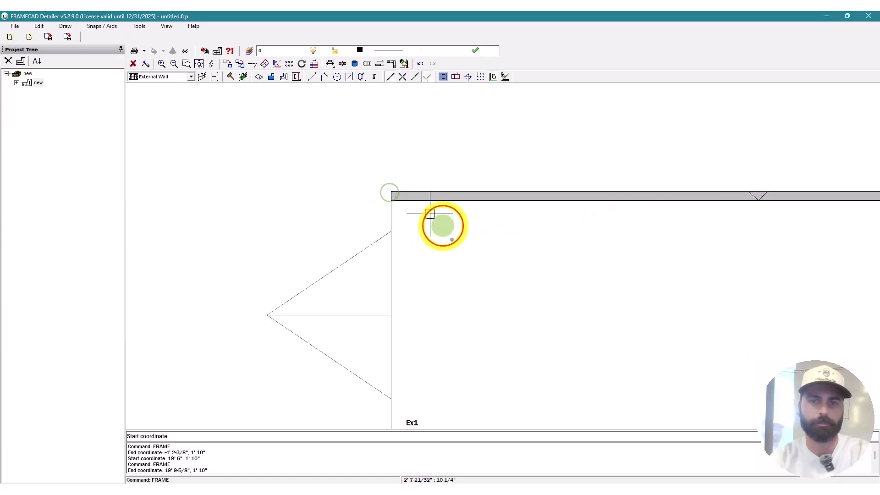
pyautogui.scroll(-2, 394, 184)
pyautogui.click(393, 187)
pyautogui.scroll(4, 400, 299)
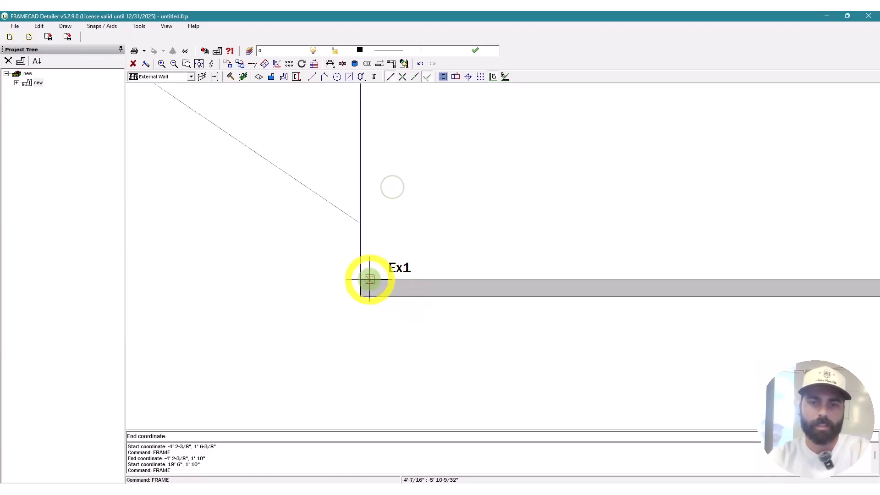
pyautogui.click(359, 277)
pyautogui.click(506, 237)
pyautogui.scroll(-2, 413, 324)
pyautogui.press('Escape')
pyautogui.press('Escape')
pyautogui.press('Escape')
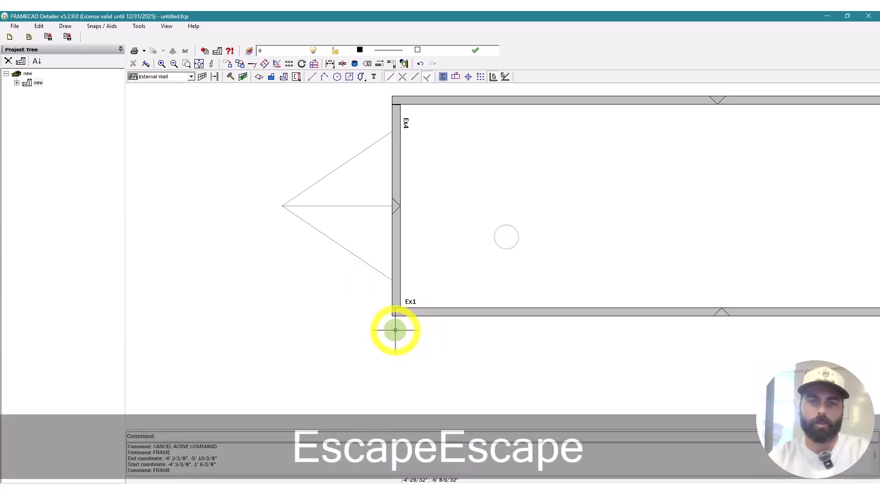
# Step: At the top-left corner, extend the left wall up to the top wall and trim the top wall back
pyautogui.write('te')
pyautogui.press('space')
pyautogui.scroll(4, 399, 317)
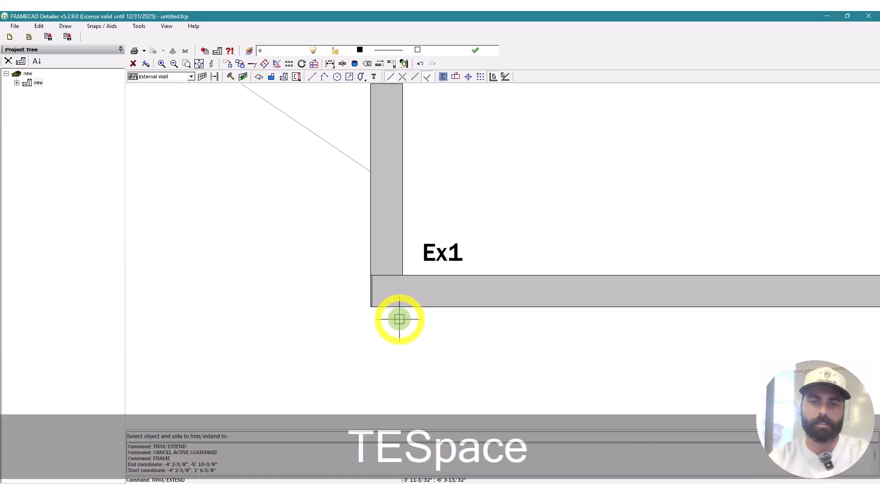
pyautogui.click(389, 242)
pyautogui.press('space')
pyautogui.scroll(-3, 388, 327)
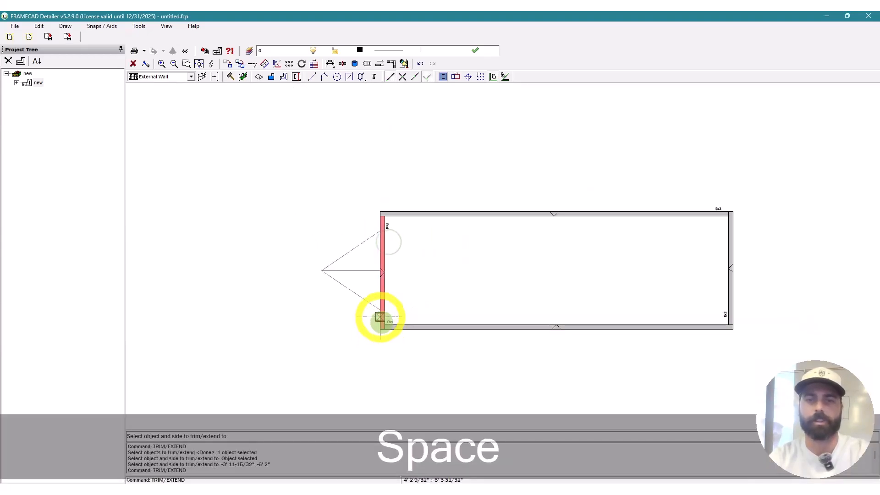
pyautogui.scroll(5, 367, 220)
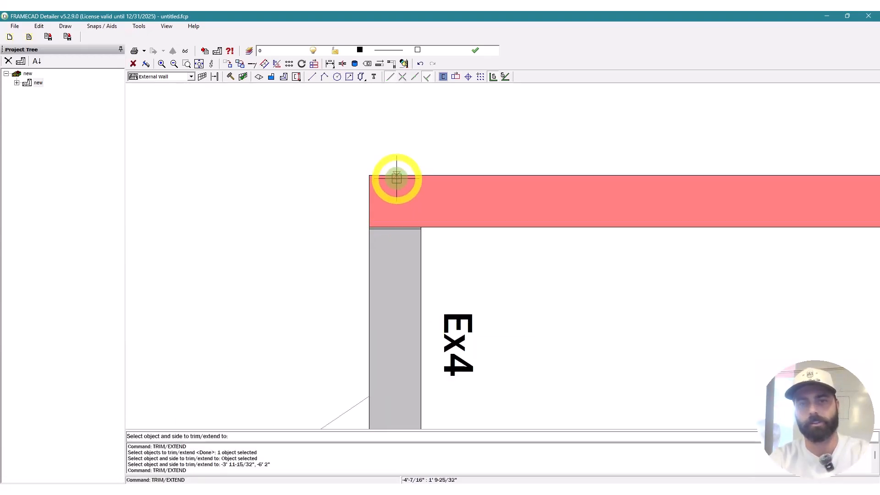
pyautogui.click(396, 179)
pyautogui.press('space')
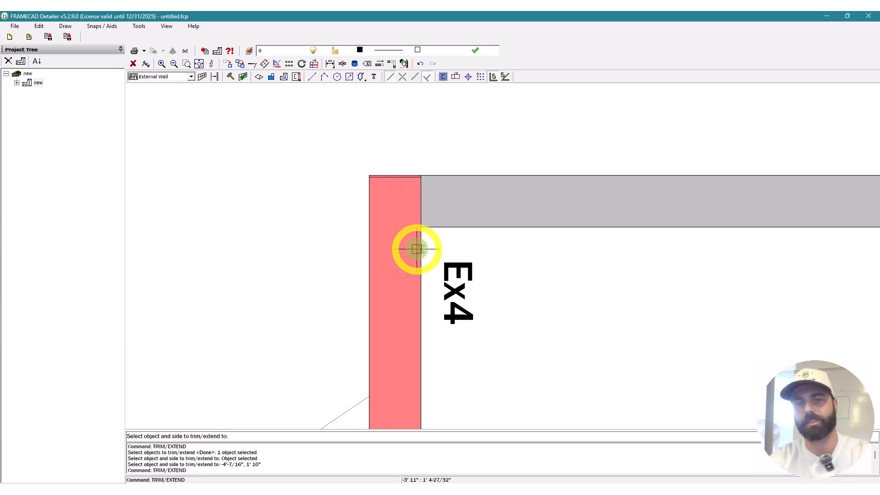
pyautogui.click(417, 249)
pyautogui.click(439, 191)
# Step: Trim the bottom wall back to the left wall at the bottom-left corner
pyautogui.press('space')
pyautogui.scroll(-6, 375, 138)
pyautogui.scroll(3, 376, 242)
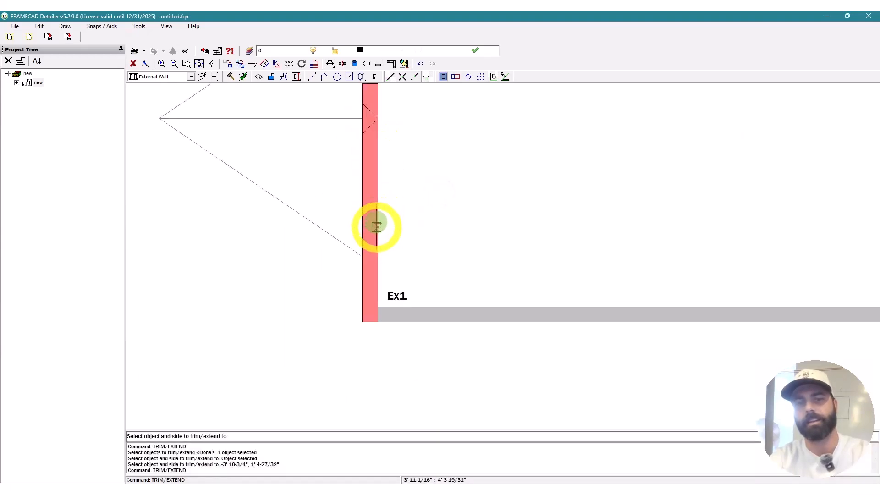
pyautogui.scroll(3, 370, 290)
pyautogui.click(381, 296)
pyautogui.click(421, 357)
pyautogui.press('space')
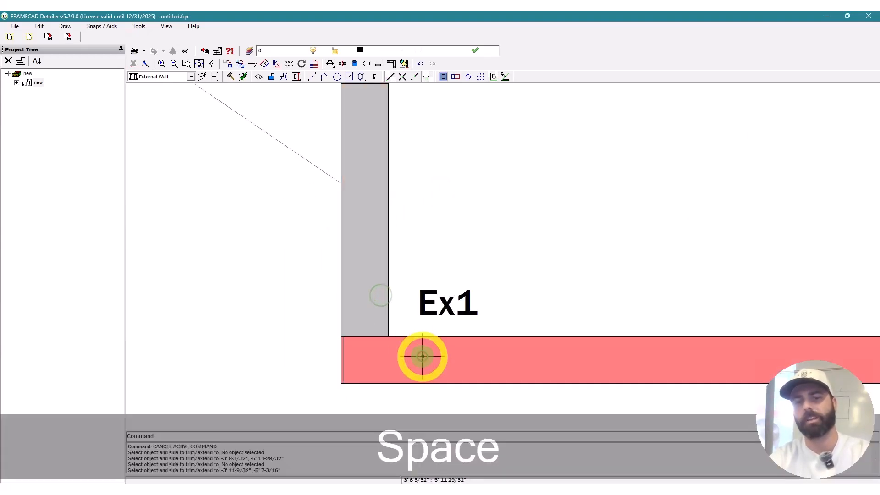
pyautogui.press('Escape')
pyautogui.write('te')
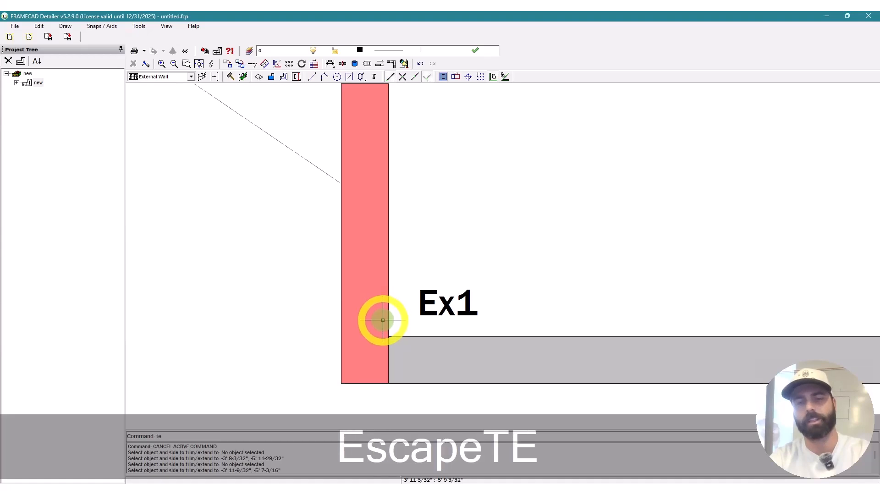
pyautogui.press('space')
pyautogui.click(387, 321)
pyautogui.press('space')
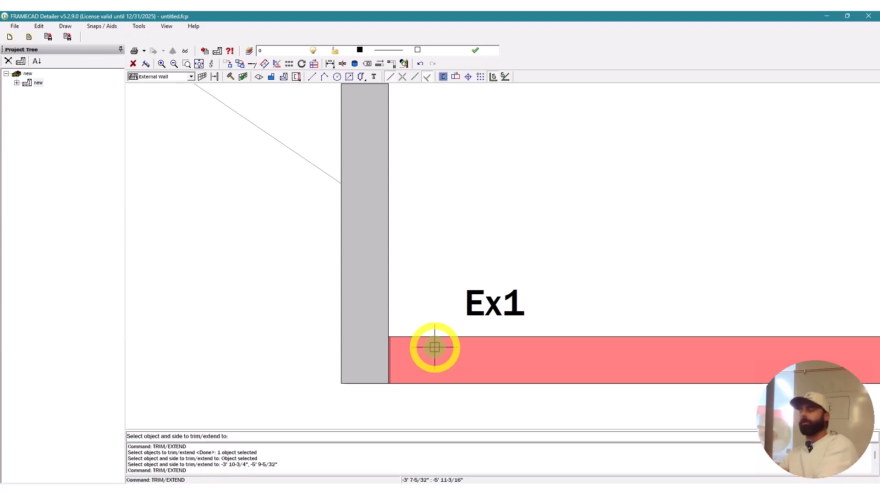
pyautogui.scroll(-5, 238, 298)
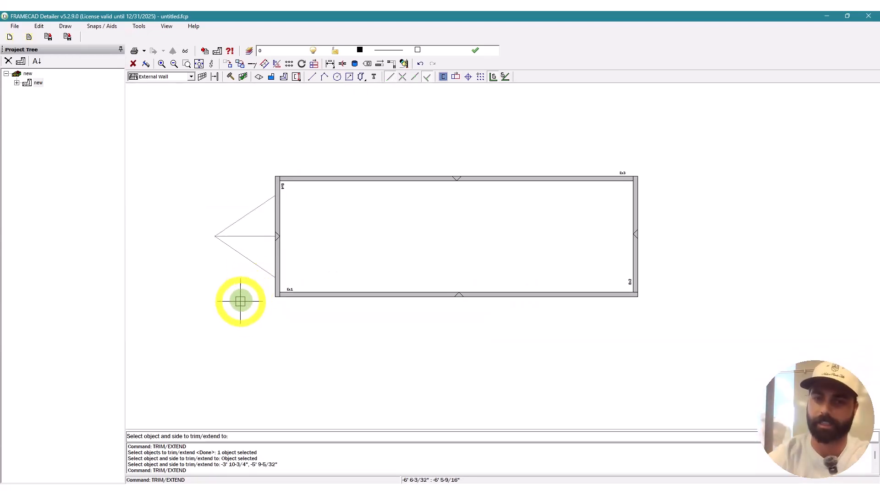
pyautogui.press('Escape')
pyautogui.scroll(5, 576, 309)
pyautogui.scroll(2, 654, 282)
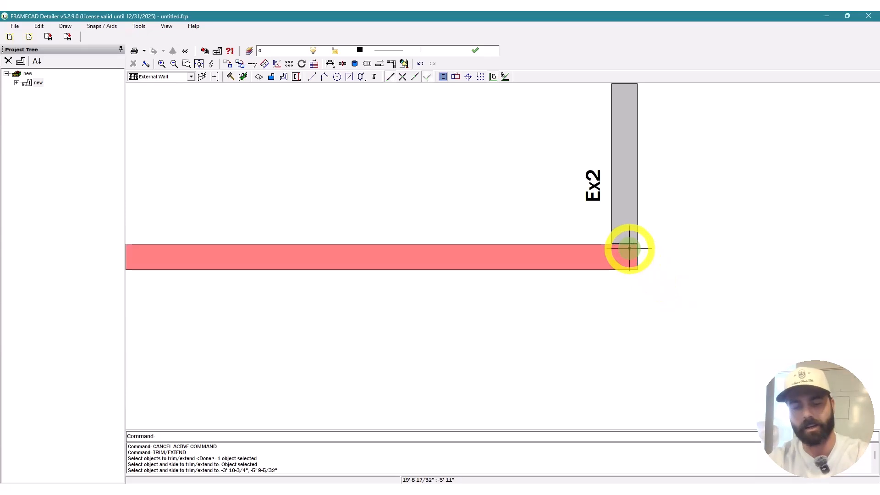
# Step: Extend wall Ex2 down to the bottom wall and trim Ex3 to the right wall
pyautogui.write('te')
pyautogui.press('space')
pyautogui.click(618, 272)
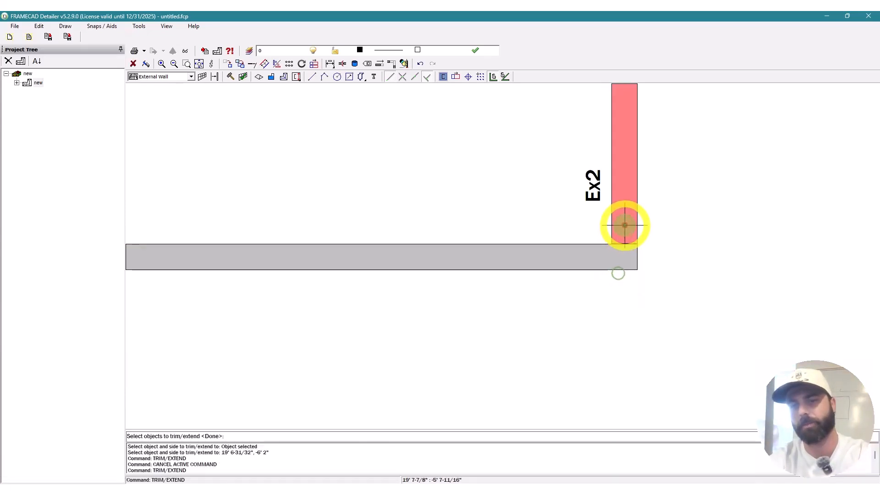
pyautogui.press('space')
pyautogui.click(614, 233)
pyautogui.press('space')
pyautogui.scroll(-4, 614, 173)
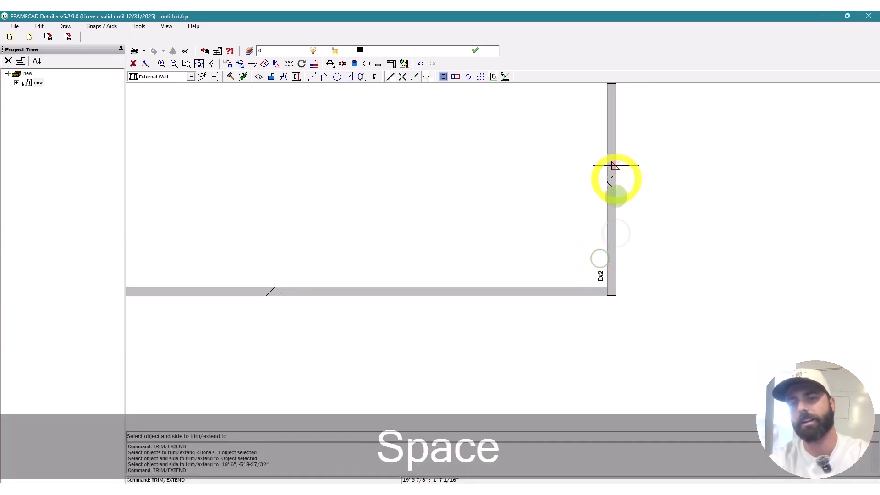
pyautogui.scroll(4, 610, 205)
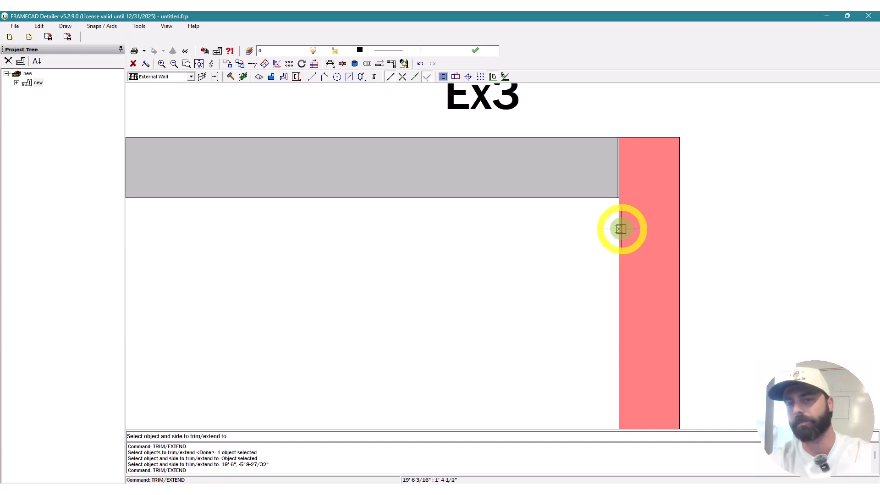
pyautogui.click(621, 229)
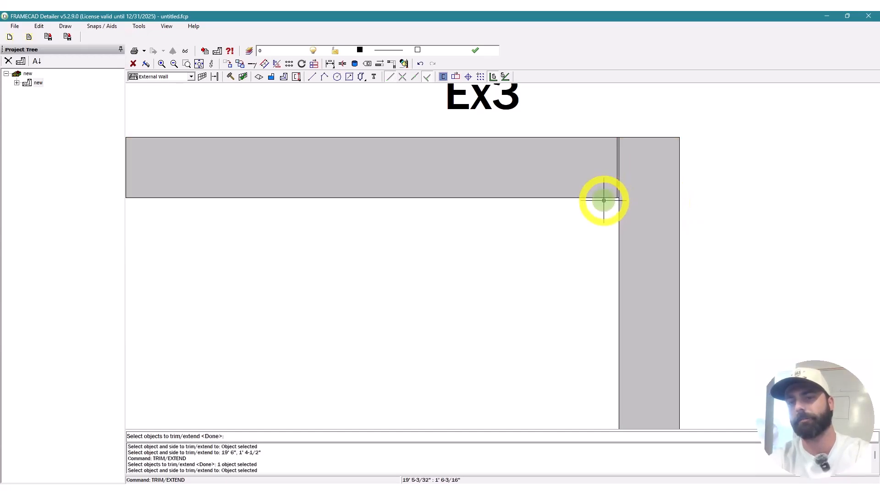
pyautogui.scroll(-5, 682, 183)
pyautogui.press('Escape')
pyautogui.press('Escape')
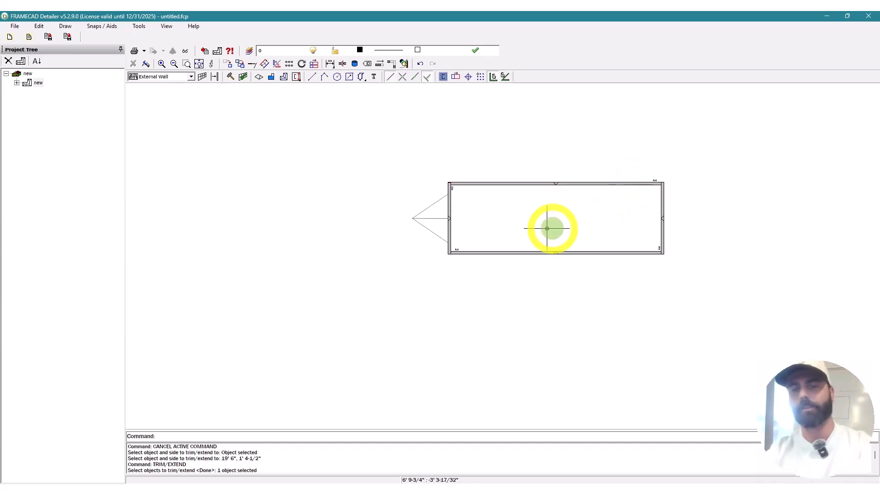
pyautogui.scroll(3, 528, 229)
pyautogui.scroll(-3, 367, 276)
pyautogui.press('Escape')
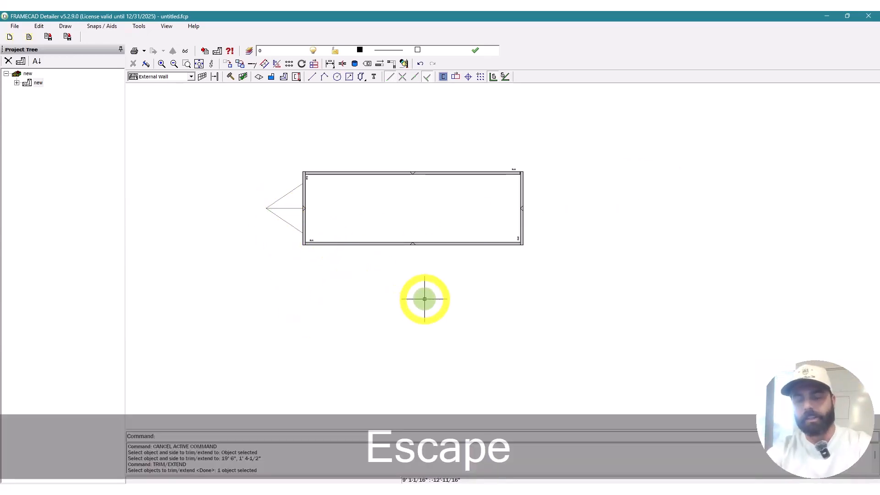
pyautogui.press('l')
pyautogui.press('space')
pyautogui.scroll(-2, 364, 318)
# Step: Beside the plan, draw the elevation outline with a 10'6" side, an 8' base and a 9' side
pyautogui.scroll(2, 448, 281)
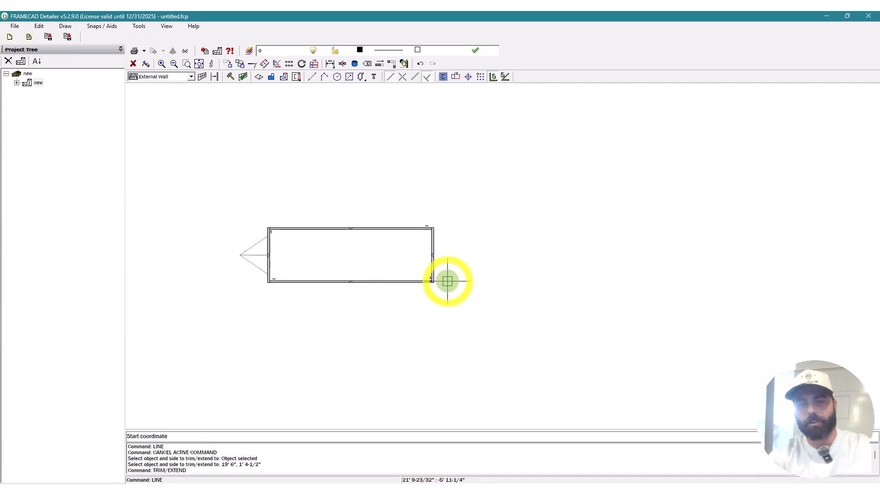
pyautogui.scroll(3, 476, 223)
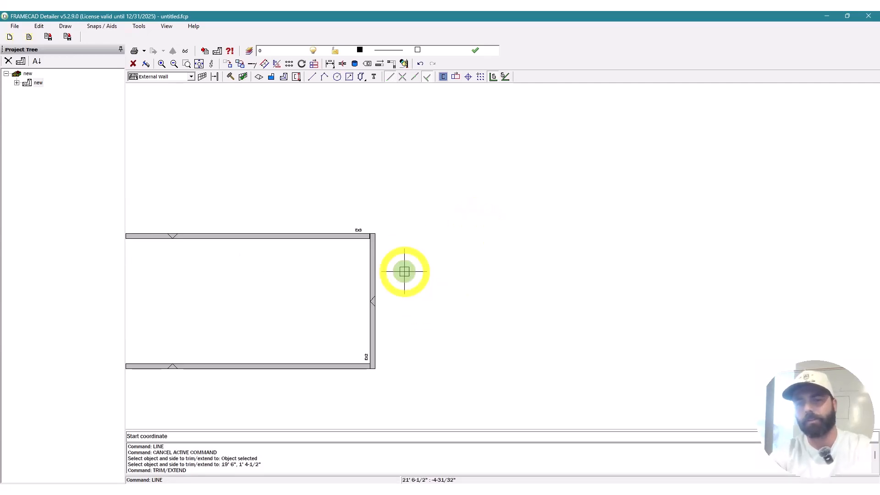
pyautogui.scroll(-2, 415, 250)
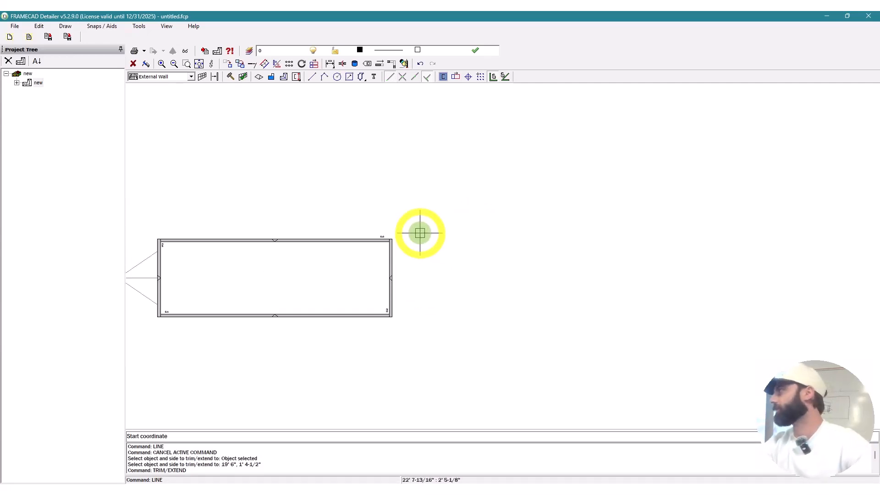
pyautogui.click(450, 220)
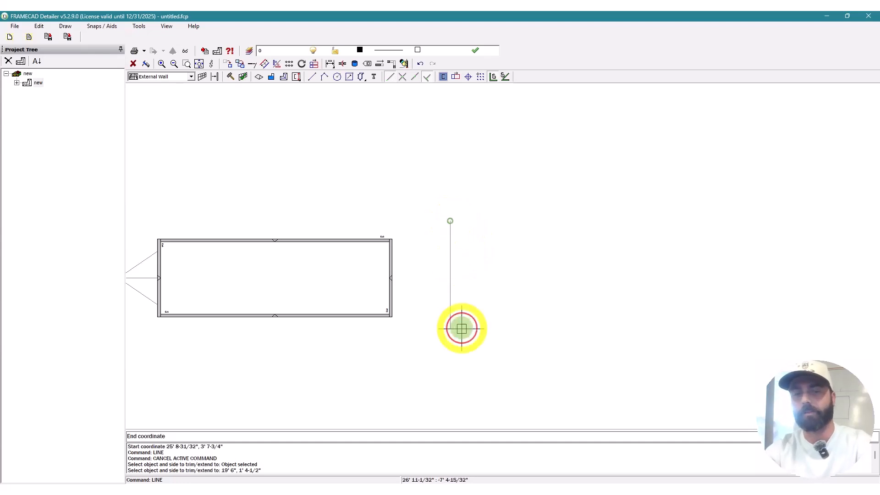
pyautogui.scroll(1, 454, 309)
pyautogui.write('1')
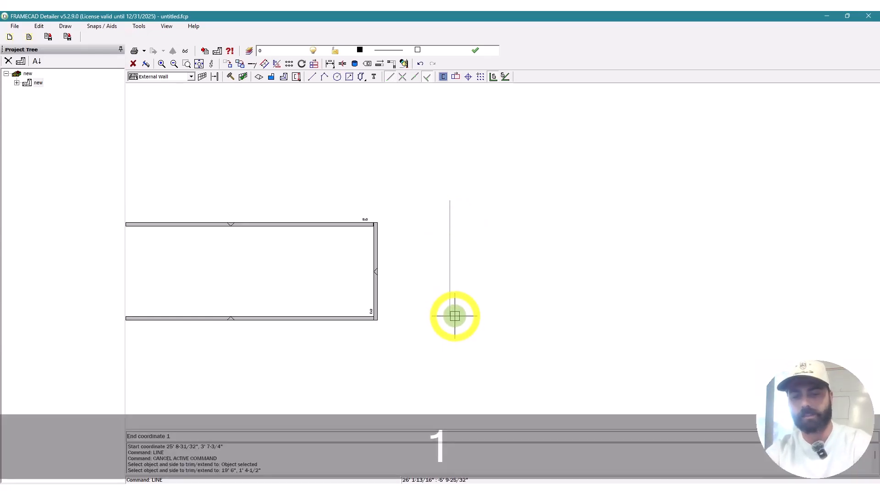
pyautogui.write('0\'6"')
pyautogui.press('Return')
pyautogui.scroll(-2, 449, 298)
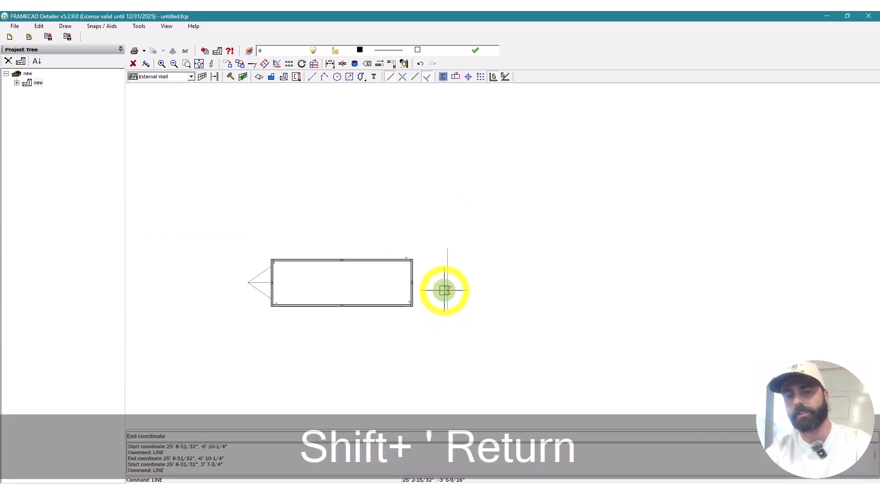
pyautogui.write("8'")
pyautogui.press('Return')
pyautogui.scroll(2, 491, 281)
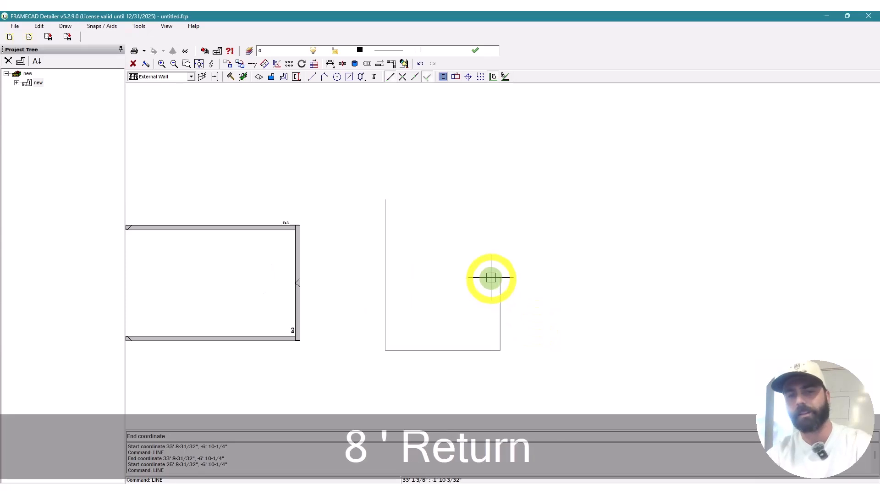
pyautogui.write("9'")
pyautogui.press('Return')
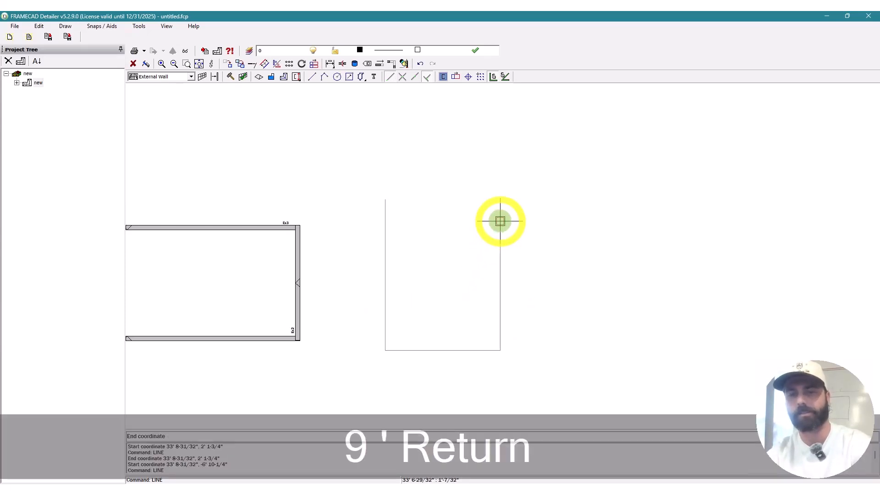
pyautogui.scroll(2, 427, 211)
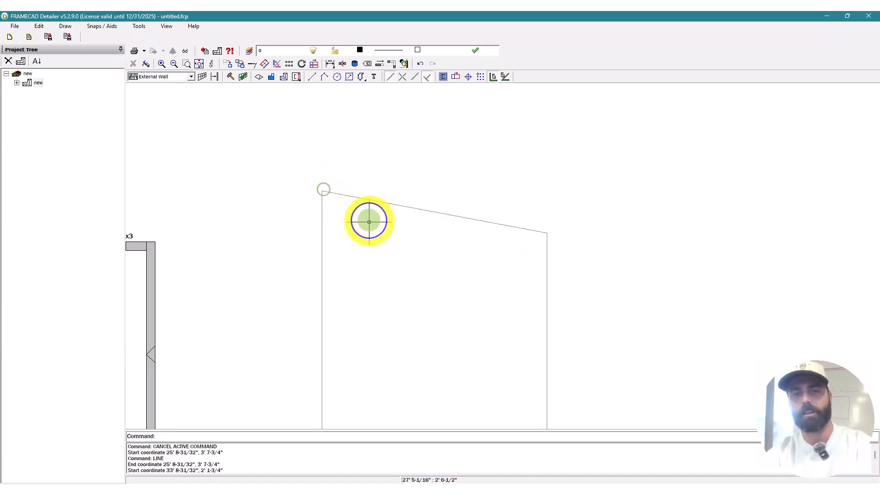
pyautogui.press('Escape')
pyautogui.press('Escape')
pyautogui.press('o')
pyautogui.press('space')
# Step: Offset the sloped top line 3-5/8" upward
pyautogui.write('3-5/8"')
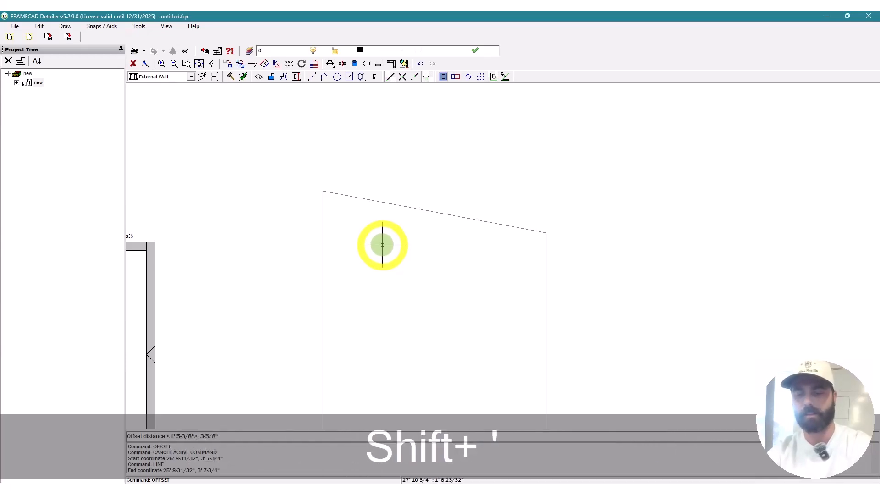
pyautogui.press('Return')
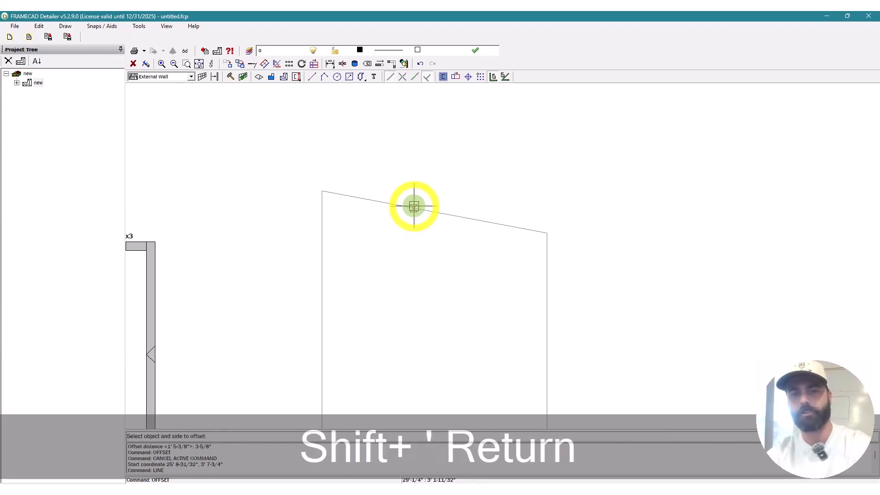
pyautogui.click(414, 203)
pyautogui.scroll(3, 560, 231)
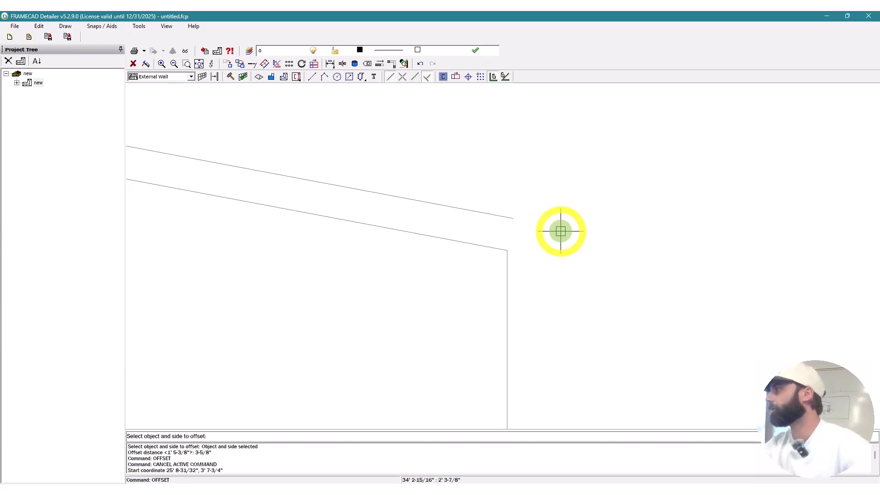
pyautogui.scroll(-3, 505, 188)
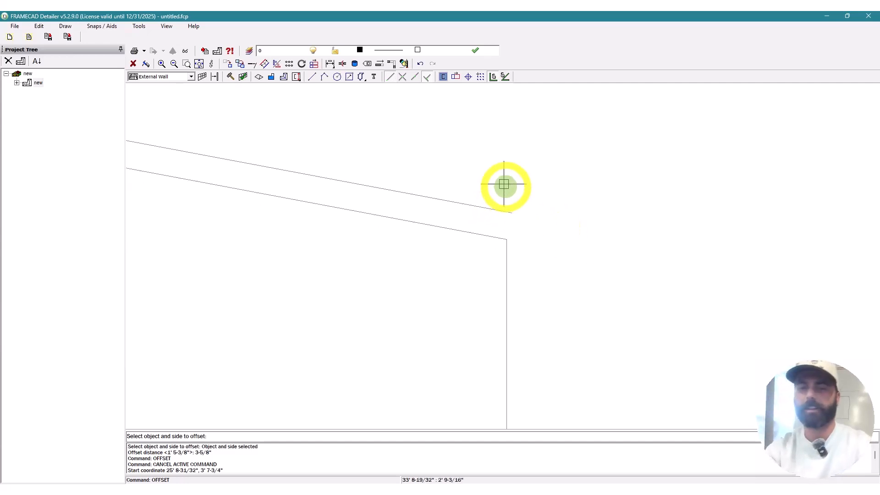
pyautogui.press('Escape')
pyautogui.press('Escape')
# Step: Offset the right and left wall end lines 6" outward
pyautogui.write('o')
pyautogui.press('space')
pyautogui.write('6"')
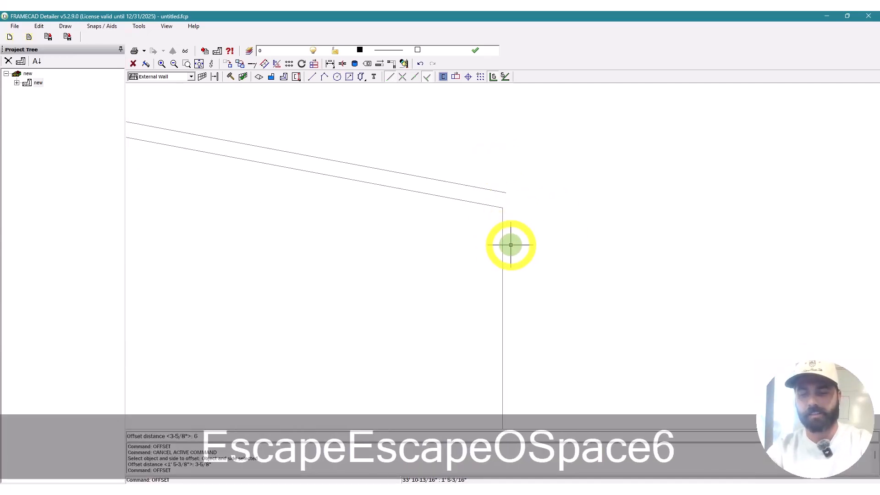
pyautogui.press('Return')
pyautogui.click(506, 260)
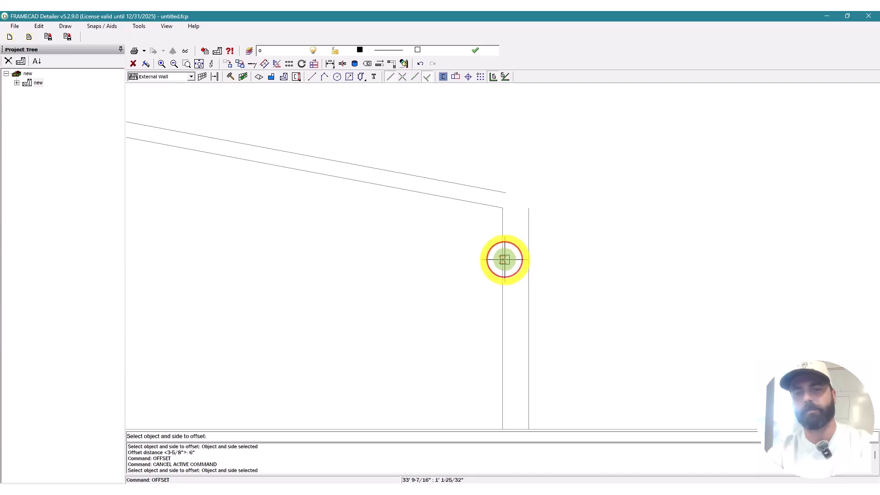
pyautogui.scroll(-3, 459, 268)
pyautogui.scroll(3, 380, 243)
pyautogui.click(383, 248)
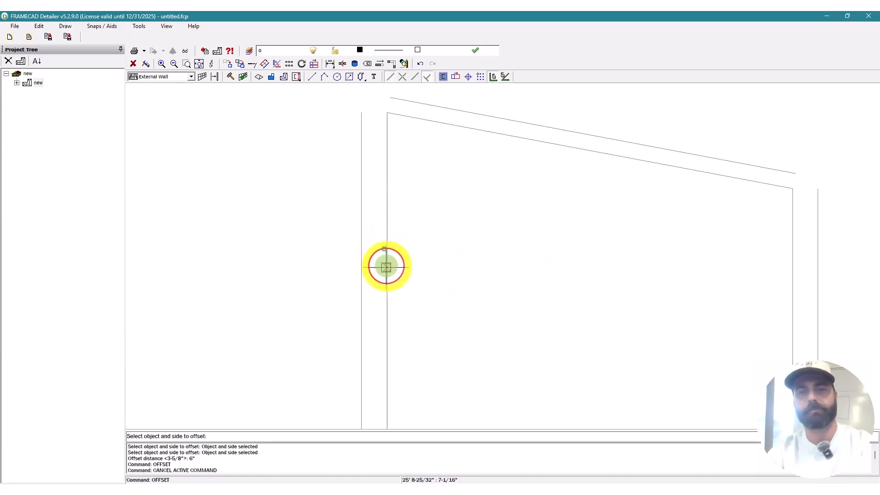
pyautogui.scroll(-3, 348, 299)
pyautogui.press('Escape')
pyautogui.scroll(4, 365, 224)
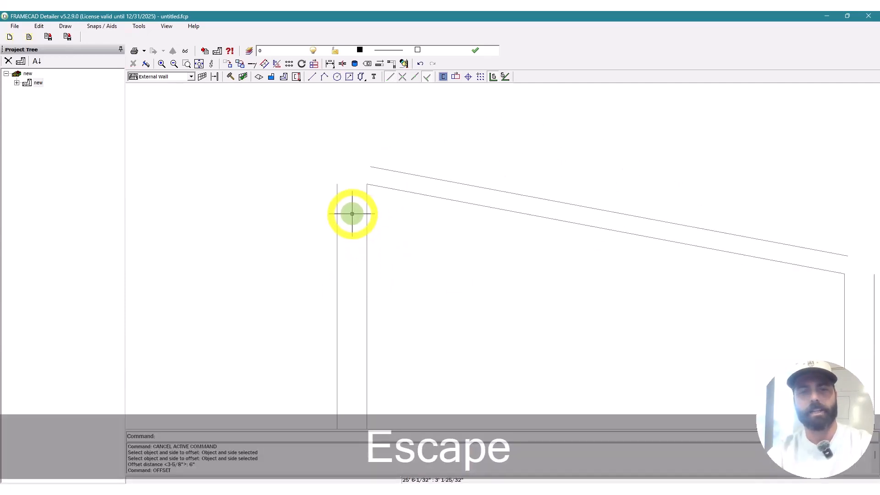
# Step: Stretch the top ends of both new outer end lines higher using their grips
pyautogui.click(321, 190)
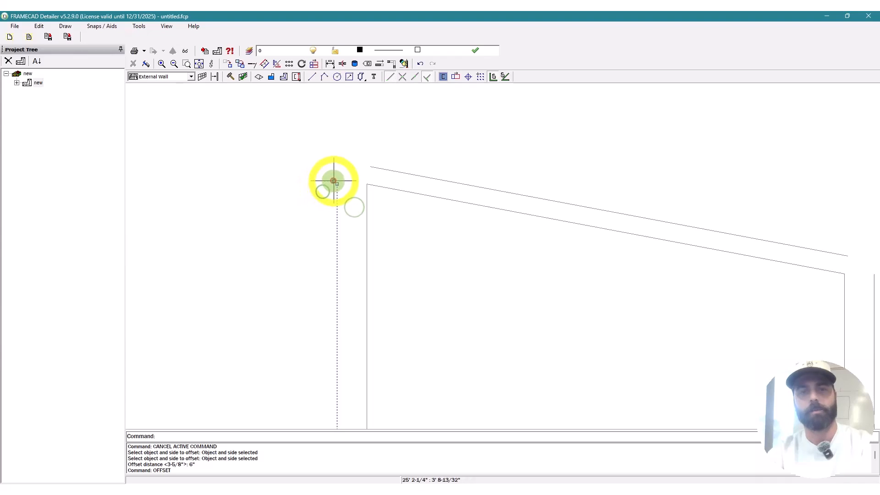
pyautogui.click(336, 184)
pyautogui.click(340, 127)
pyautogui.scroll(-3, 302, 160)
pyautogui.scroll(5, 535, 187)
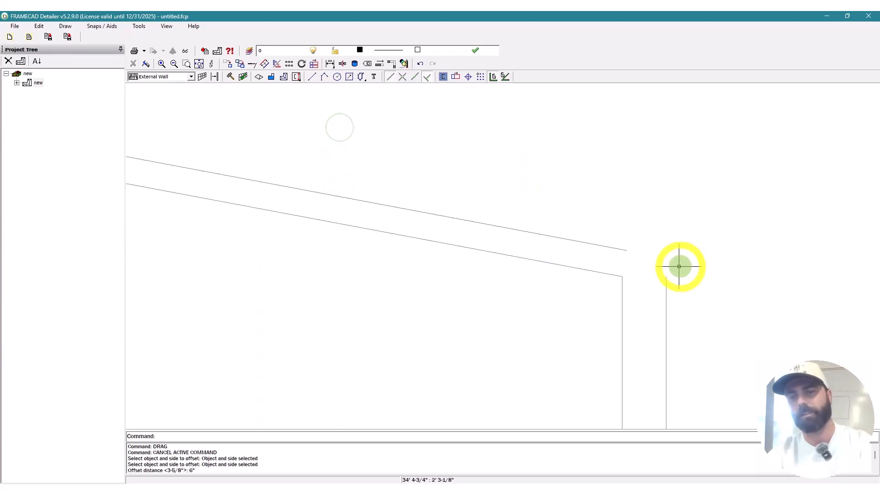
pyautogui.click(650, 262)
pyautogui.click(666, 276)
pyautogui.click(656, 210)
pyautogui.press('Escape')
pyautogui.press('Escape')
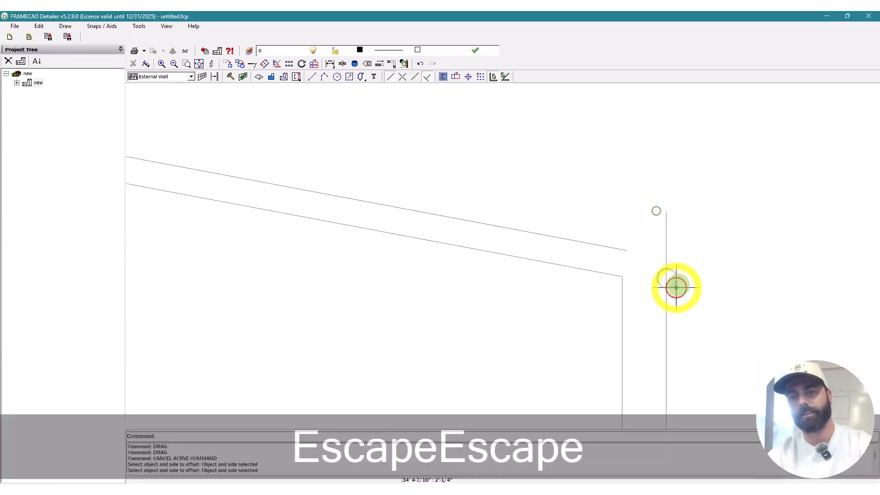
pyautogui.scroll(-2, 676, 289)
# Step: Extend the upper sloped line to meet the right outer end line with TE
pyautogui.write('vte')
pyautogui.press('space')
pyautogui.press('Escape')
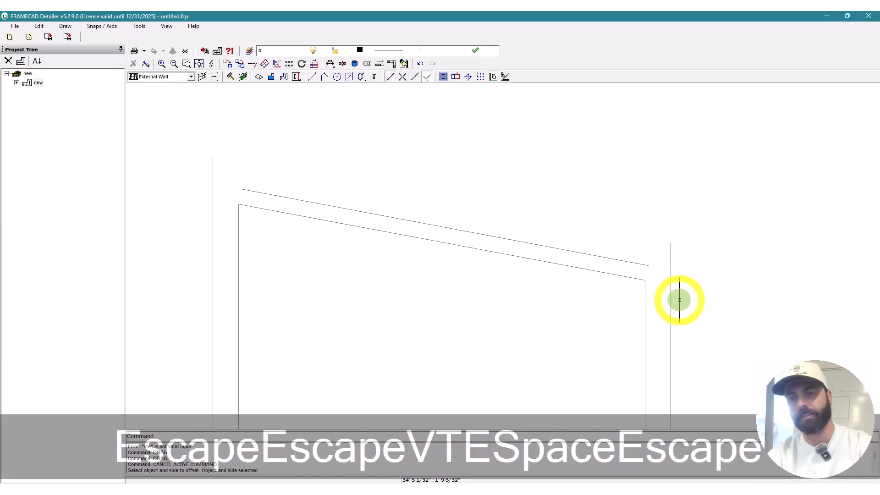
pyautogui.scroll(2, 679, 300)
pyautogui.write('te')
pyautogui.press('space')
pyautogui.click(667, 278)
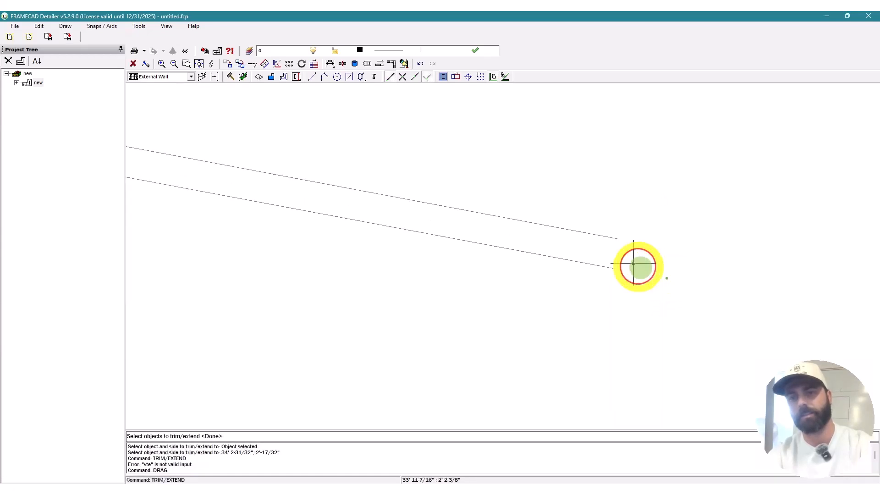
pyautogui.click(618, 251)
pyautogui.click(554, 193)
pyautogui.press('space')
pyautogui.scroll(-5, 554, 193)
pyautogui.scroll(5, 405, 201)
pyautogui.scroll(-3, 165, 199)
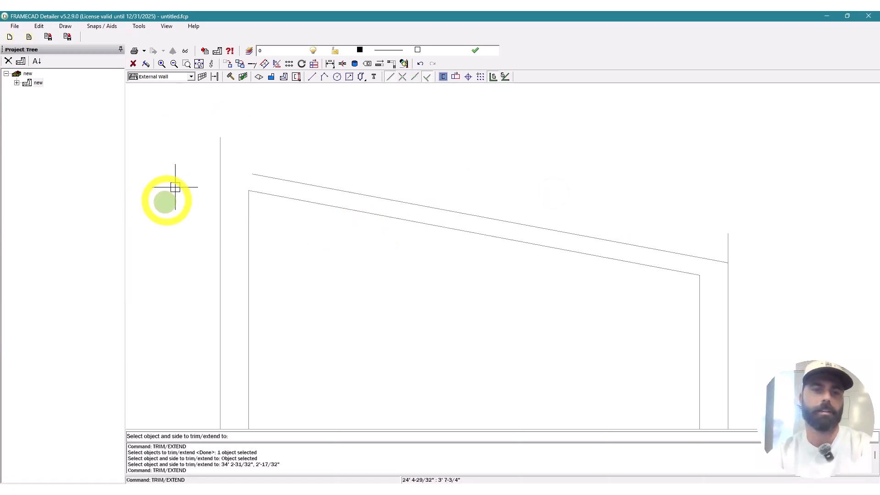
pyautogui.scroll(3, 256, 220)
# Step: Extend the upper sloped line to meet the left outer end line
pyautogui.click(287, 170)
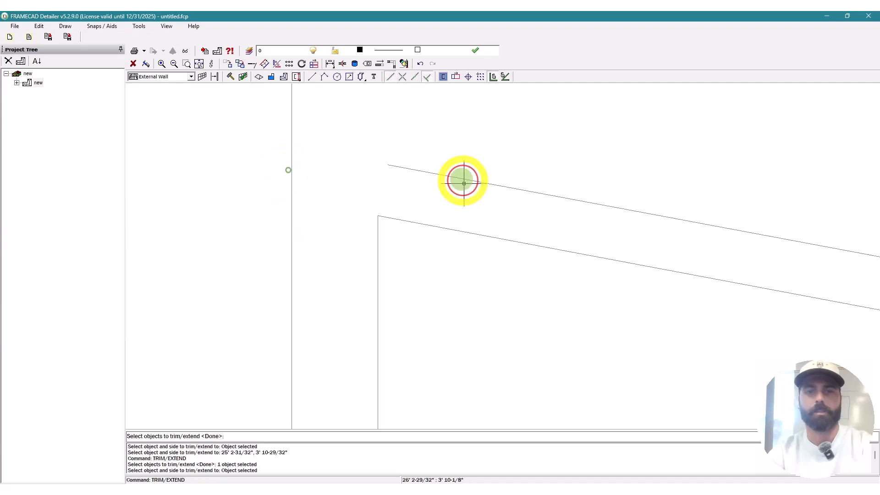
pyautogui.click(459, 178)
pyautogui.press('space')
pyautogui.scroll(-3, 413, 153)
pyautogui.press('Escape')
pyautogui.scroll(2, 460, 158)
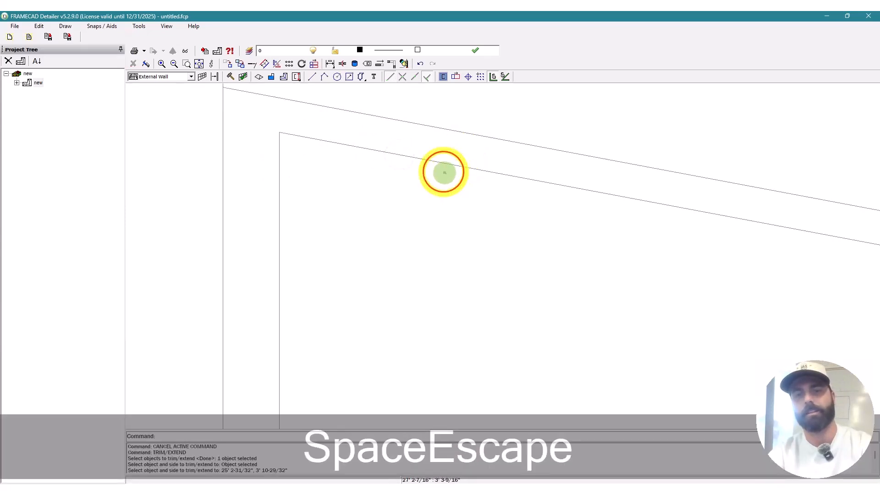
# Step: Delete the inner sloped top line
pyautogui.click(410, 150)
pyautogui.press('Delete')
pyautogui.press('Escape')
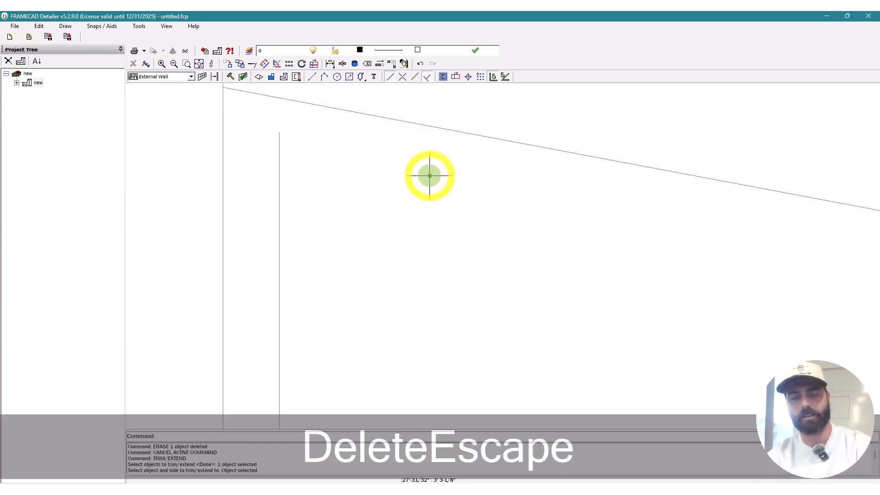
pyautogui.write('o')
pyautogui.press('space')
pyautogui.write('3-5')
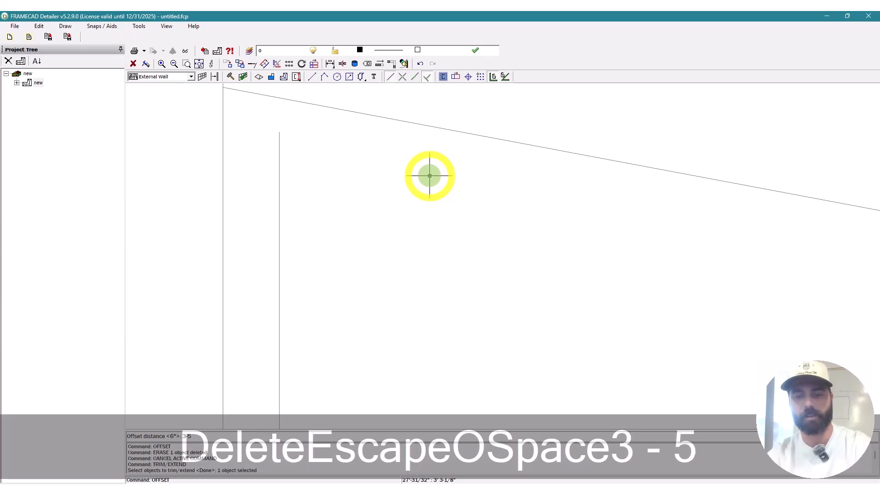
pyautogui.write('/8"')
# Step: Offset the outer sloped line 3-5/8" downward
pyautogui.press('Return')
pyautogui.click(440, 132)
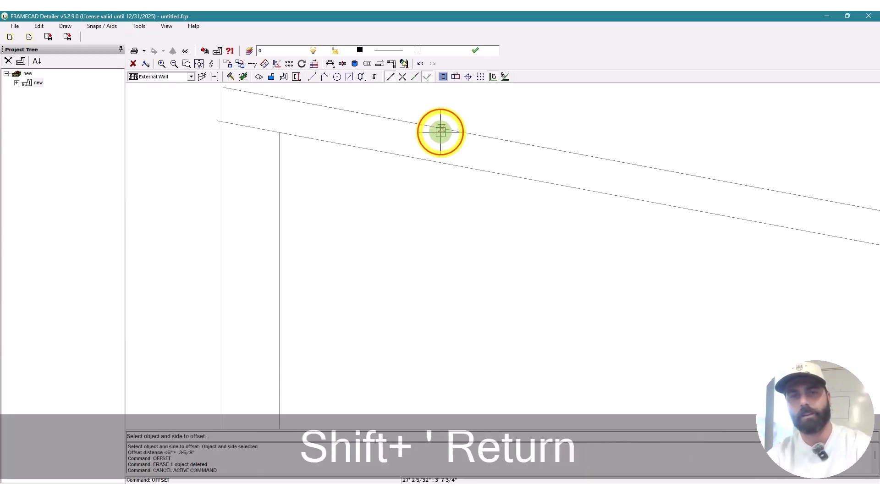
pyautogui.press('Escape')
pyautogui.press('Escape')
pyautogui.scroll(3, 228, 134)
pyautogui.scroll(-3, 467, 277)
pyautogui.scroll(4, 341, 163)
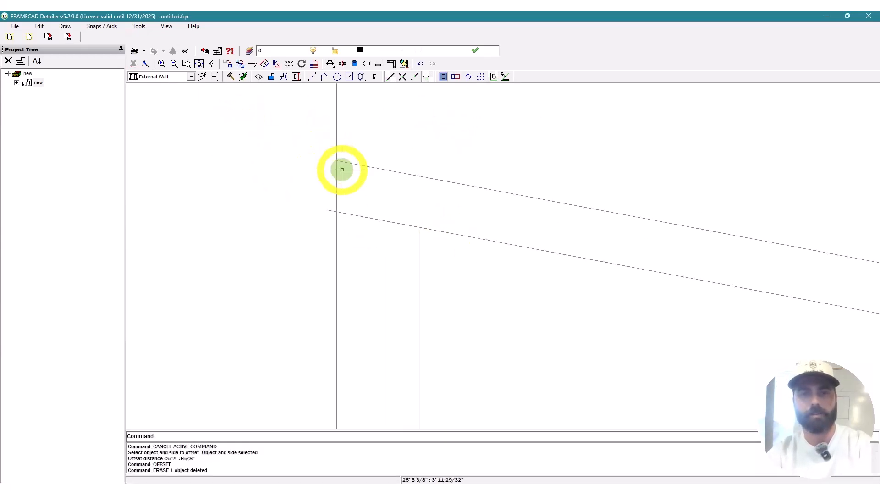
# Step: Delete the upper sloped line
pyautogui.press('Escape')
pyautogui.click(484, 204)
pyautogui.click(438, 142)
pyautogui.press('Delete')
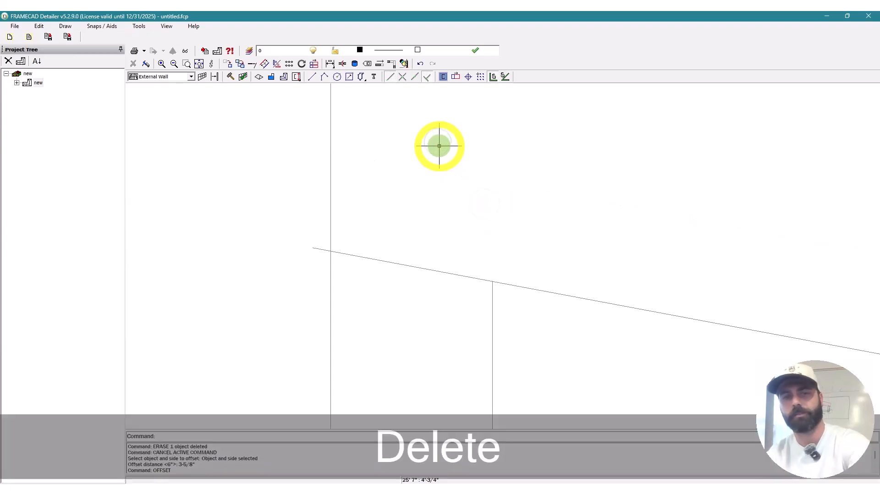
# Step: Trim the sloped line's overhang back to the left vertical line
pyautogui.write('te')
pyautogui.press('space')
pyautogui.click(329, 278)
pyautogui.click(312, 260)
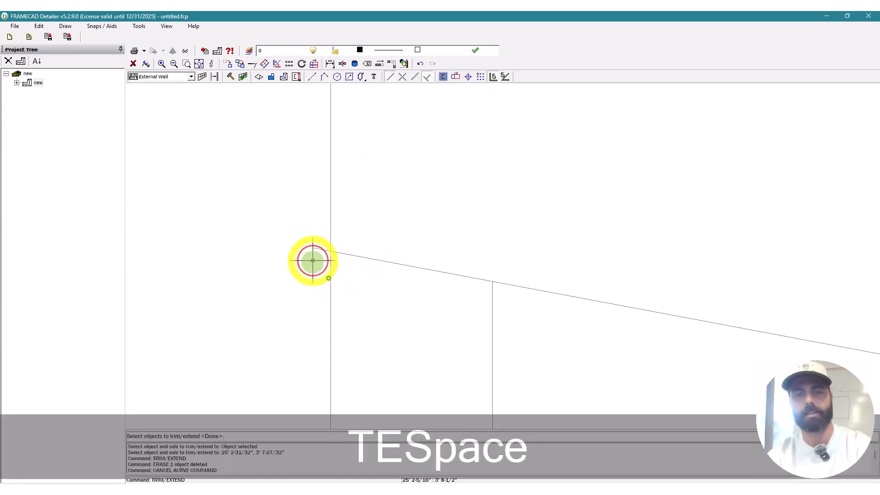
pyautogui.click(292, 224)
pyautogui.press('space')
pyautogui.press('Escape')
# Step: Enter a 3-5/16" offset distance, then cancel the offset
pyautogui.write('o')
pyautogui.press('space')
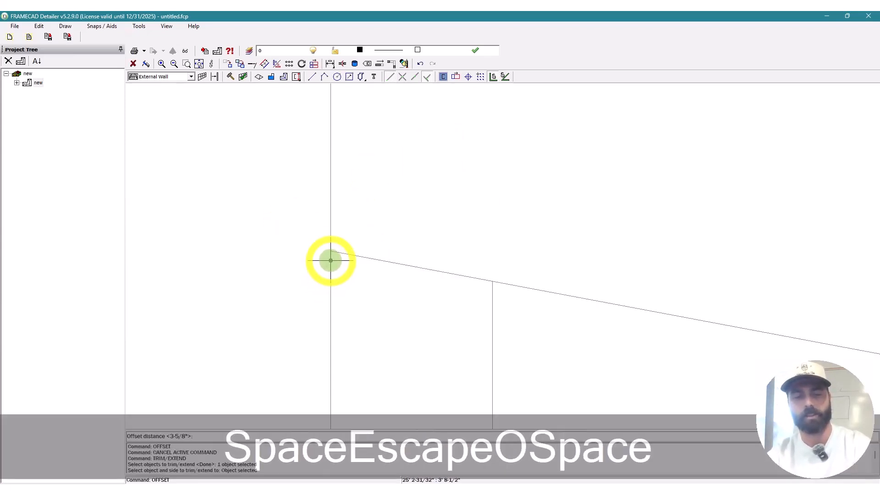
pyautogui.write('3-5/')
pyautogui.write('16"')
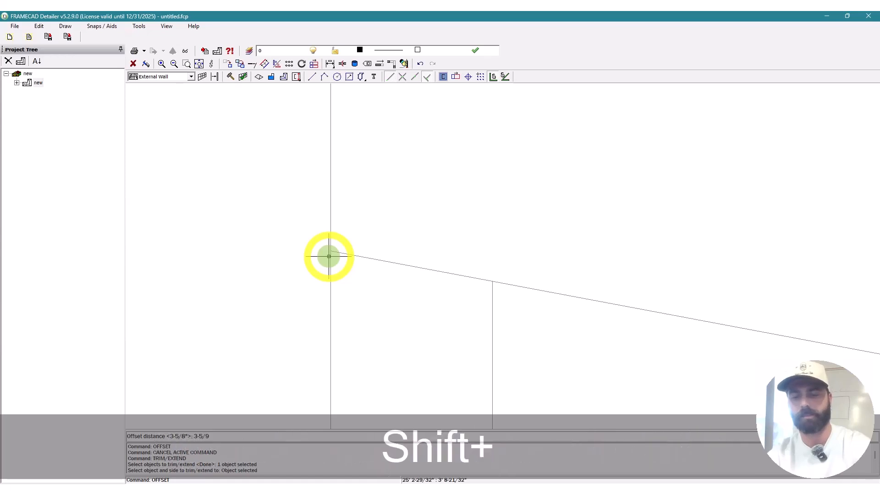
pyautogui.press('Return')
pyautogui.press('Escape')
pyautogui.press('Escape')
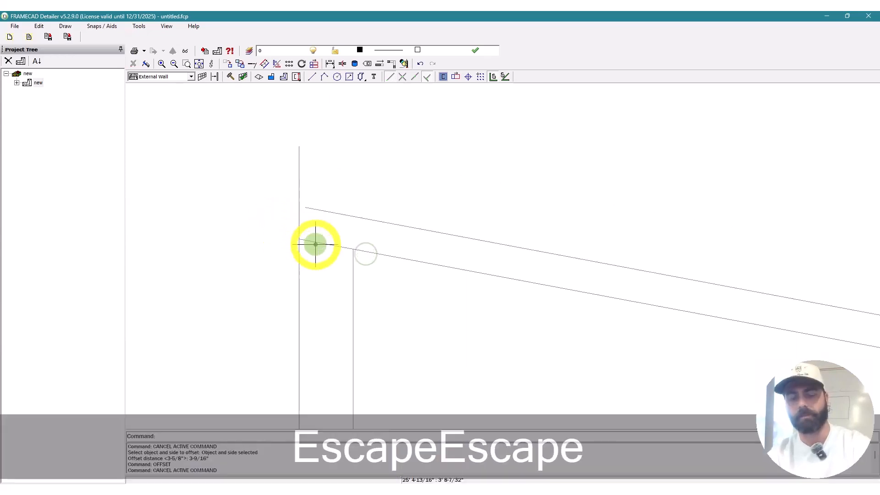
# Step: Draw a line closing the left end of the sloped top band
pyautogui.press('l')
pyautogui.press('space')
pyautogui.scroll(2, 300, 241)
pyautogui.click(296, 239)
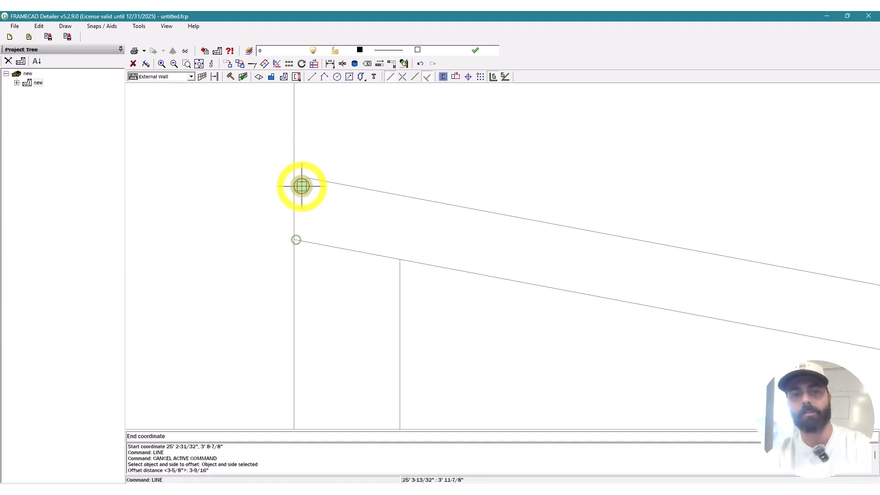
pyautogui.click(305, 177)
pyautogui.scroll(-3, 208, 191)
pyautogui.press('Escape')
pyautogui.scroll(-3, 208, 191)
pyautogui.scroll(5, 512, 248)
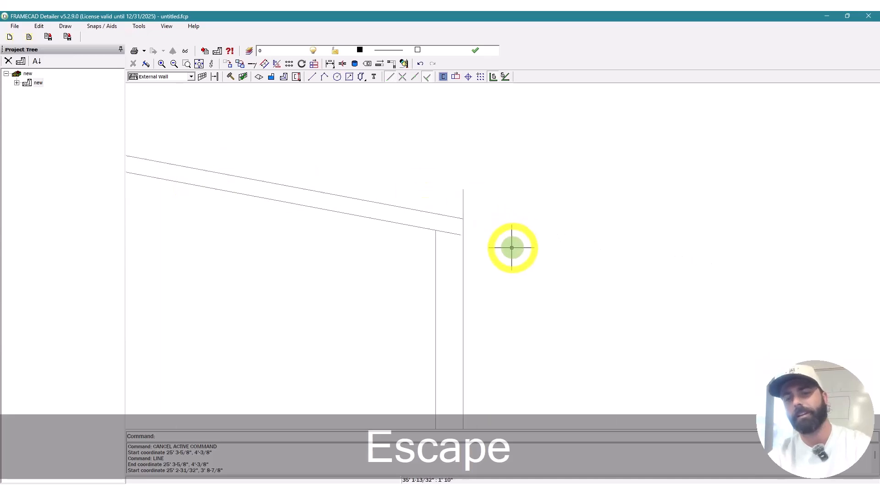
# Step: Draw a line closing the right end of the sloped top band
pyautogui.press('l')
pyautogui.press('space')
pyautogui.scroll(3, 420, 208)
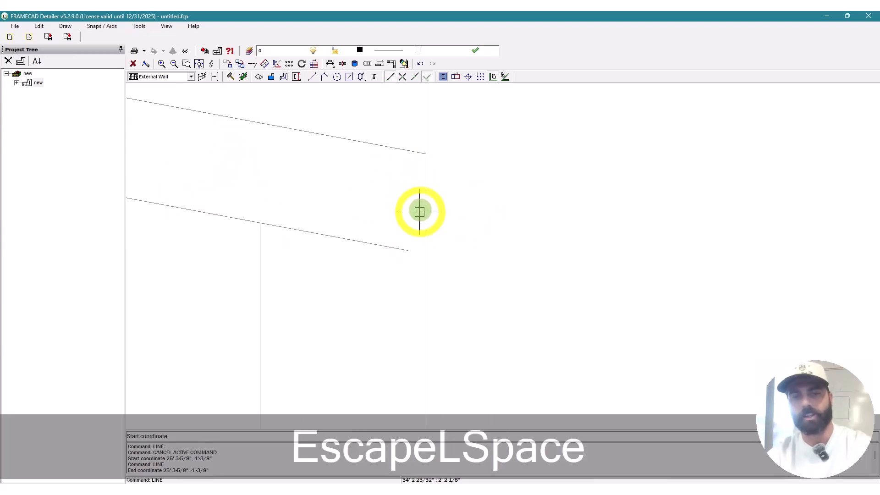
pyautogui.click(408, 249)
pyautogui.click(423, 157)
pyautogui.scroll(-3, 569, 169)
pyautogui.press('Escape')
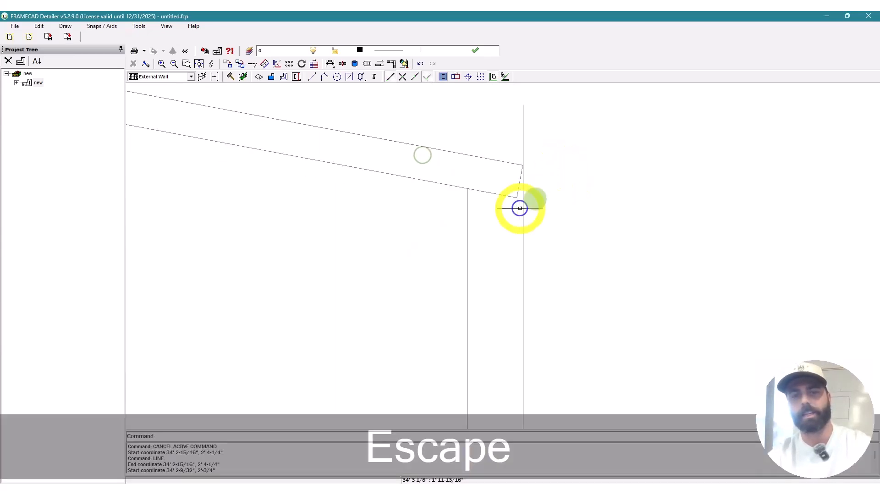
pyautogui.press('Escape')
pyautogui.press('Escape')
# Step: Offset the wall edge lines 3-9/16" inward at the top-left corner
pyautogui.press('o')
pyautogui.press('space')
pyautogui.press('space')
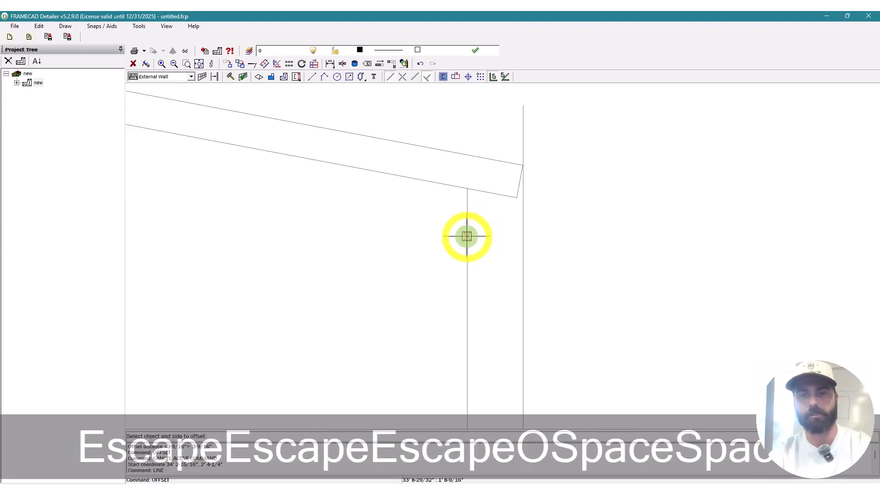
pyautogui.click(463, 232)
pyautogui.scroll(-3, 556, 200)
pyautogui.scroll(3, 249, 183)
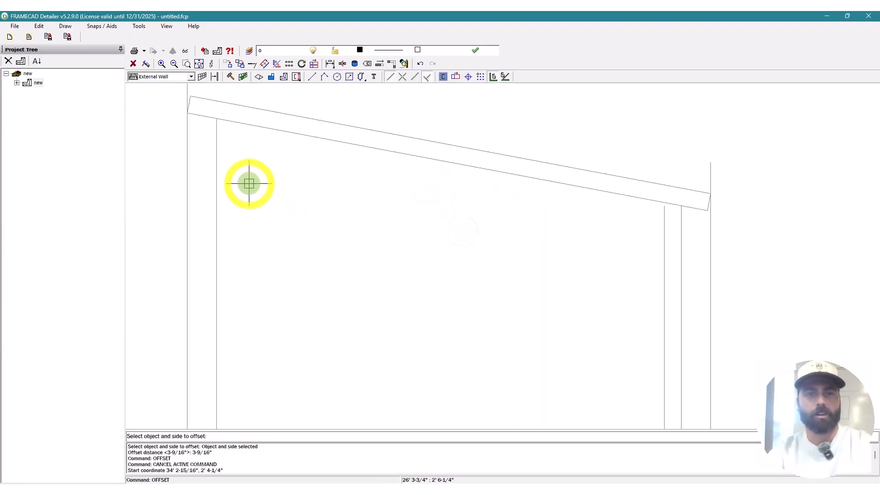
pyautogui.click(210, 194)
pyautogui.scroll(-2, 290, 226)
pyautogui.scroll(4, 246, 164)
pyautogui.press('Escape')
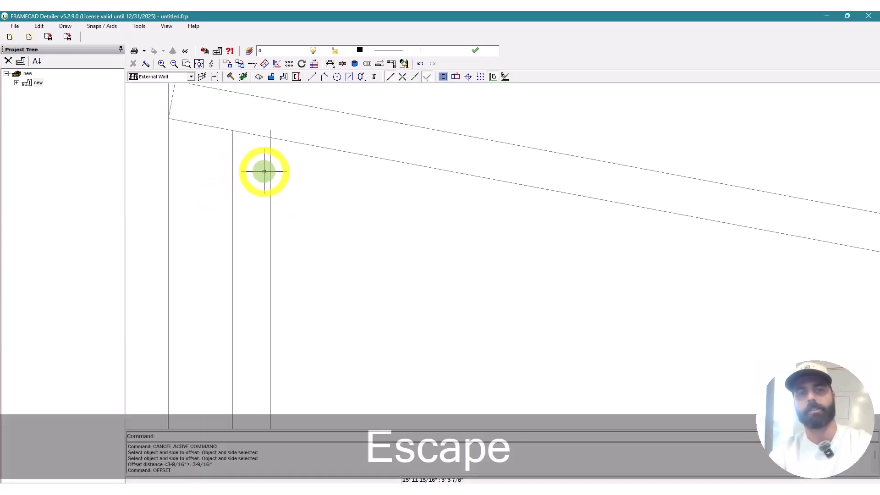
pyautogui.press('Escape')
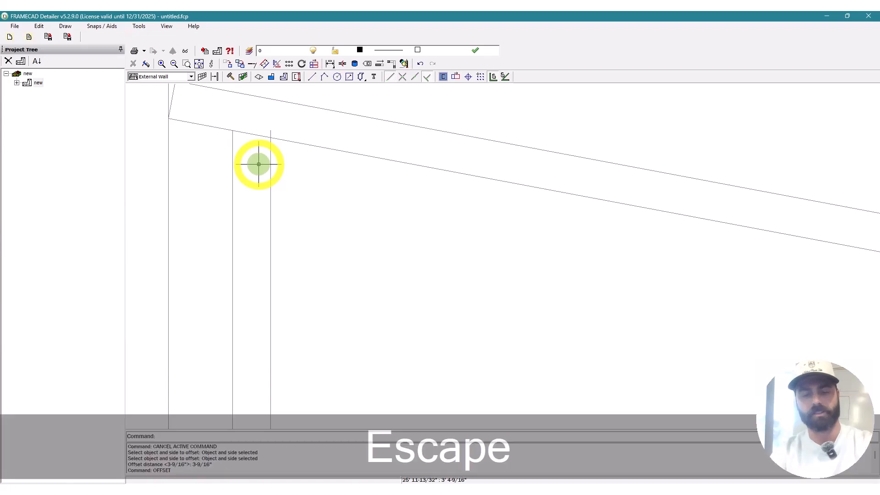
pyautogui.write('di')
pyautogui.press('space')
pyautogui.press('space')
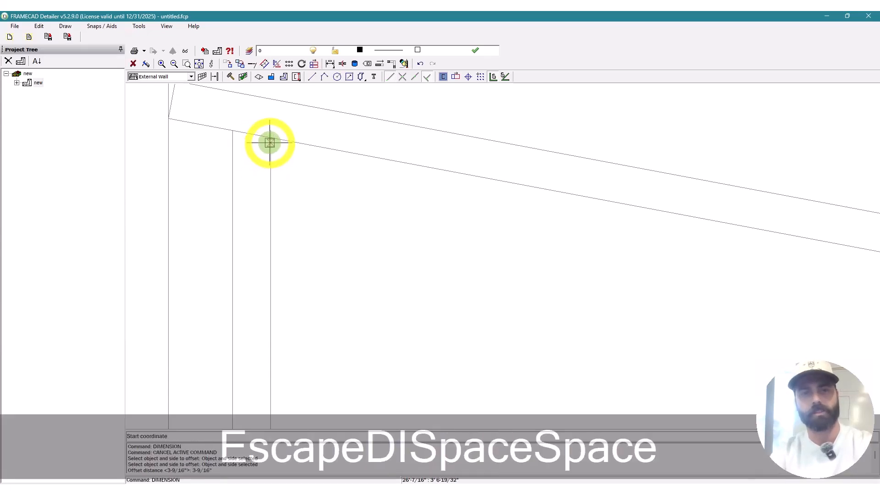
# Step: Restart the DIMENSION command and pick the wall's bottom corner as the start point
pyautogui.click(271, 138)
pyautogui.scroll(-6, 272, 133)
pyautogui.scroll(2, 265, 262)
pyautogui.scroll(-2, 315, 225)
pyautogui.scroll(3, 285, 117)
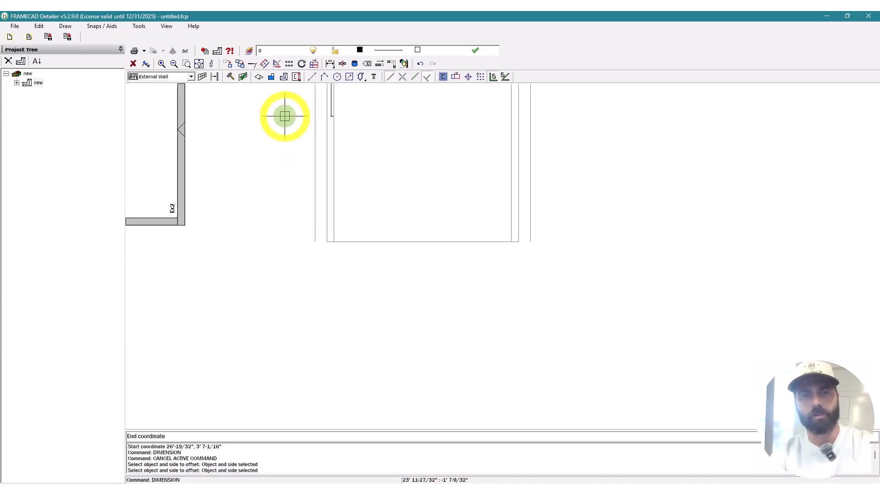
pyautogui.click(376, 308)
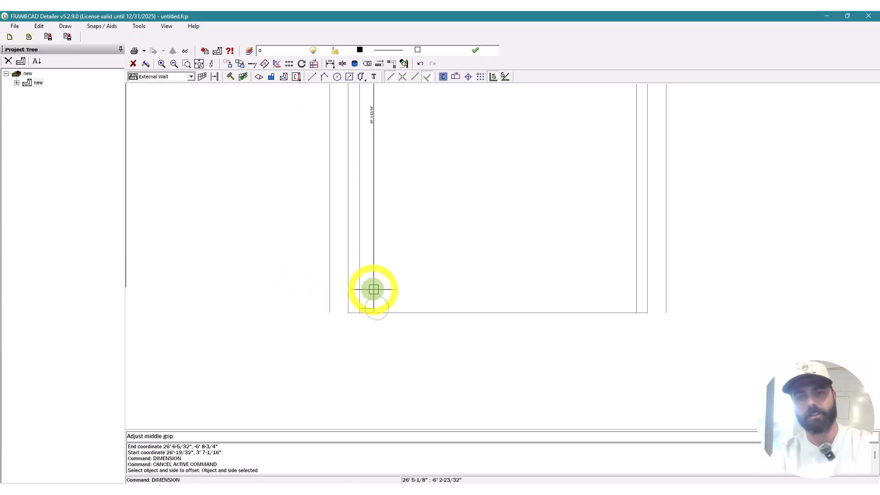
pyautogui.press('Escape')
pyautogui.press('Escape')
pyautogui.write('di')
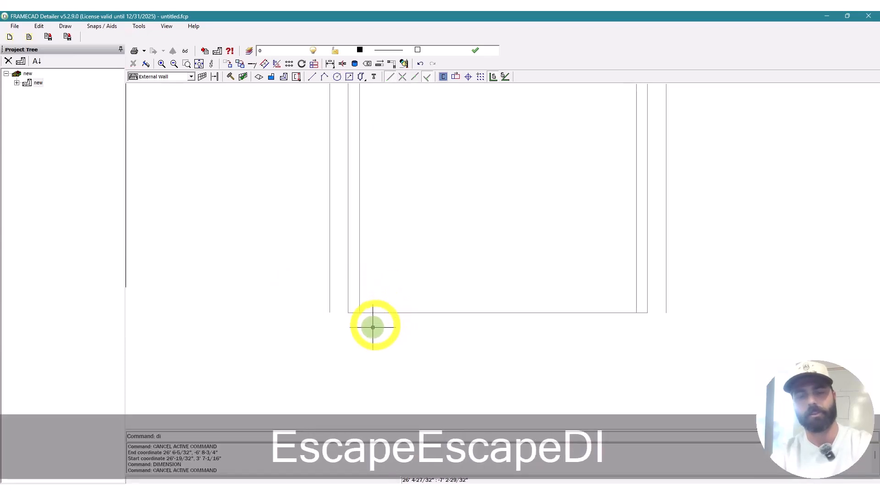
pyautogui.press('space')
pyautogui.write('di')
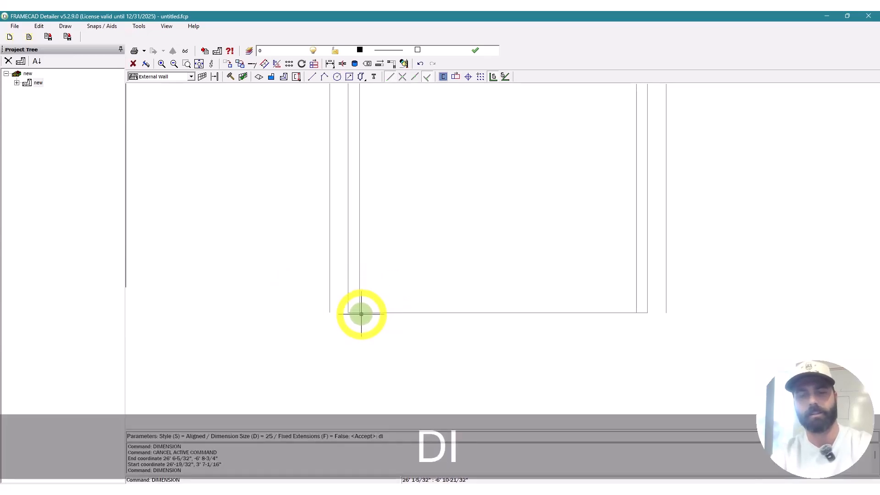
pyautogui.press('space')
pyautogui.scroll(3, 361, 315)
pyautogui.click(360, 321)
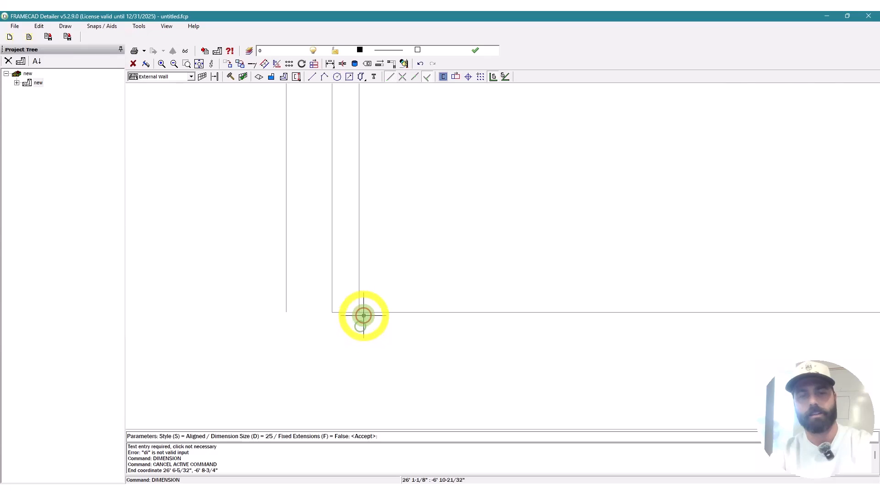
pyautogui.press('space')
pyautogui.click(361, 312)
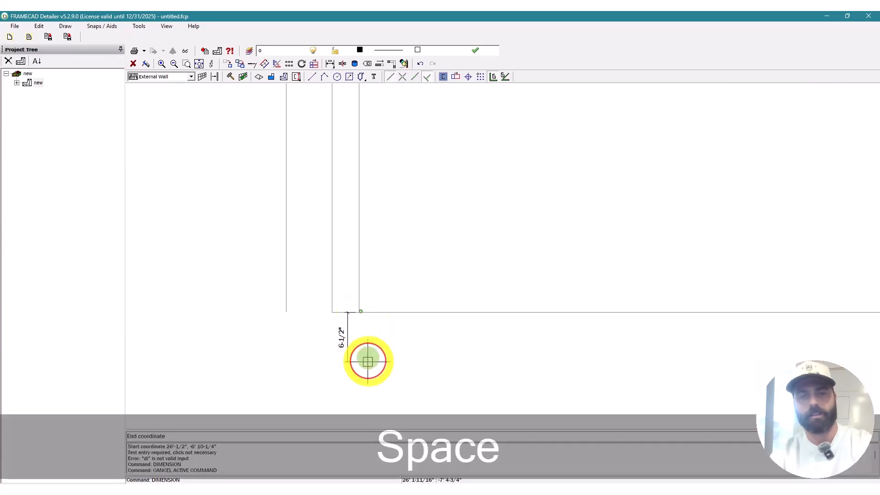
pyautogui.scroll(-7, 367, 359)
pyautogui.scroll(4, 366, 238)
pyautogui.scroll(5, 365, 187)
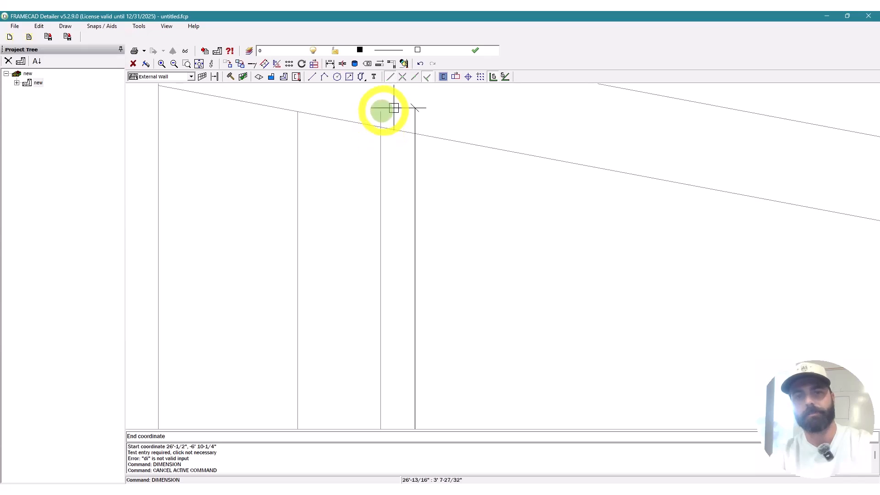
# Step: With intersection and endpoint snaps toggled, end at the stud top and place the 10' 5-11/32" dimension
pyautogui.click(406, 78)
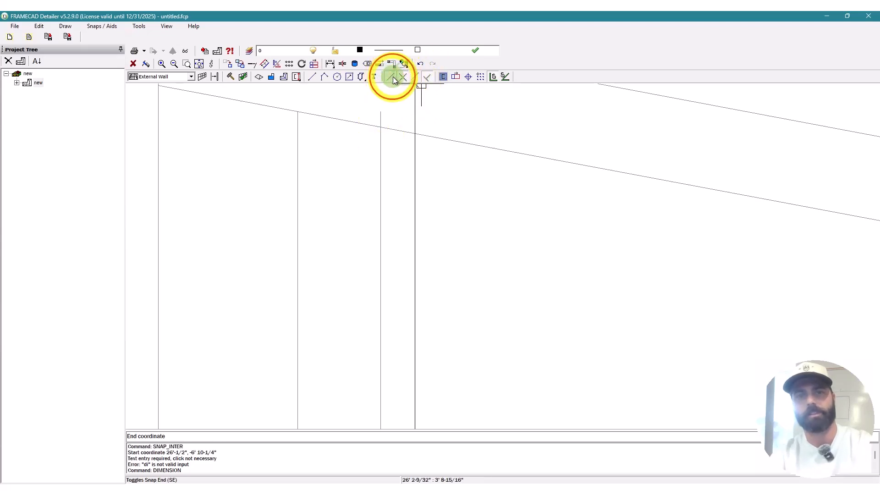
pyautogui.click(393, 78)
pyautogui.click(393, 77)
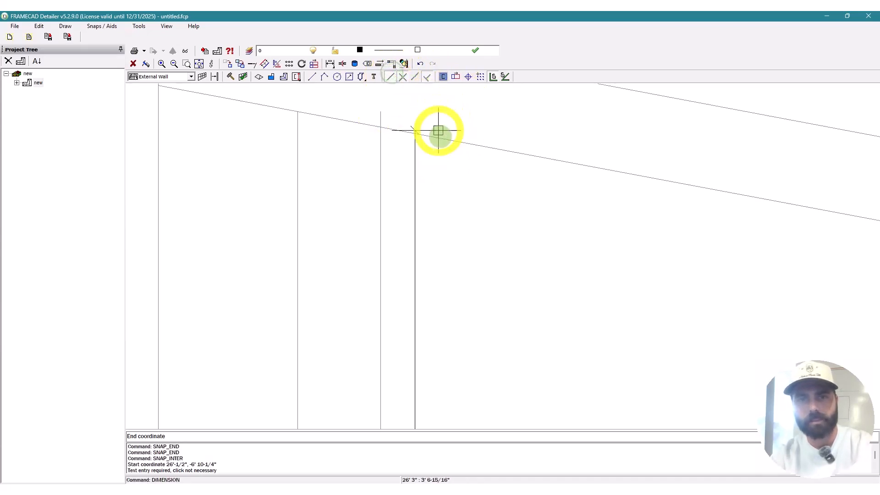
pyautogui.click(377, 131)
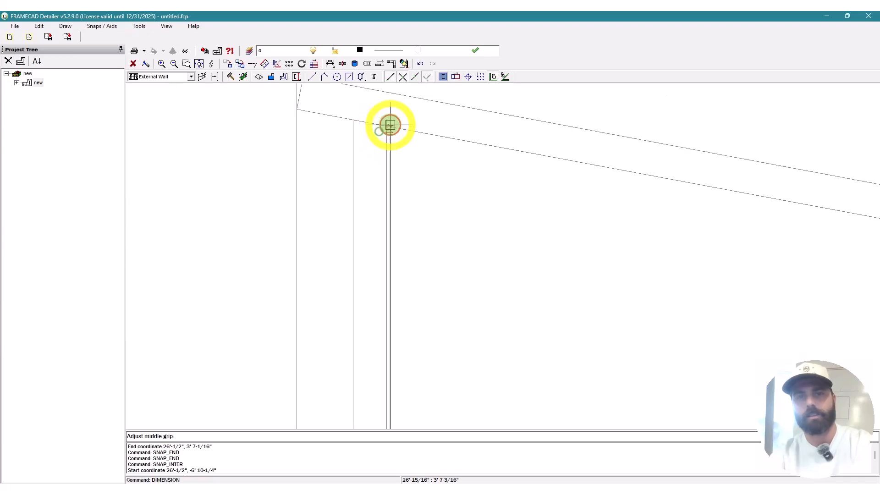
pyautogui.scroll(-2, 391, 125)
pyautogui.click(445, 184)
pyautogui.scroll(-4, 418, 127)
pyautogui.scroll(5, 415, 221)
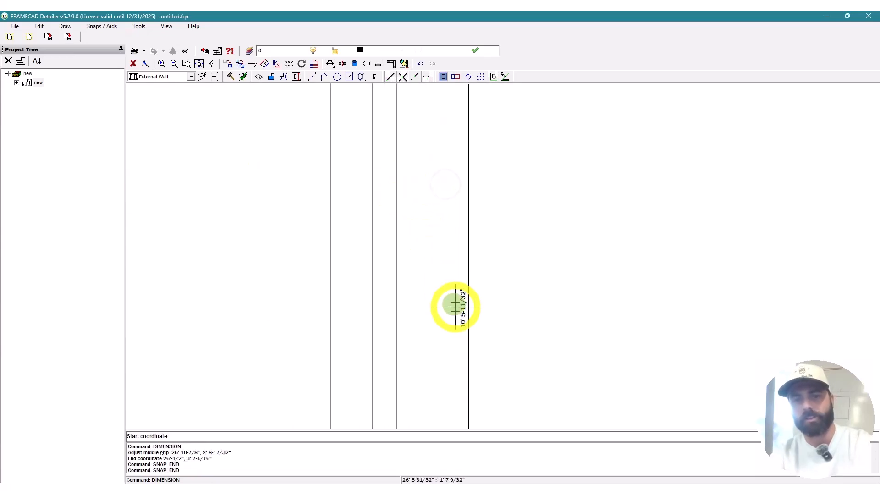
pyautogui.scroll(4, 455, 307)
pyautogui.scroll(-3, 566, 324)
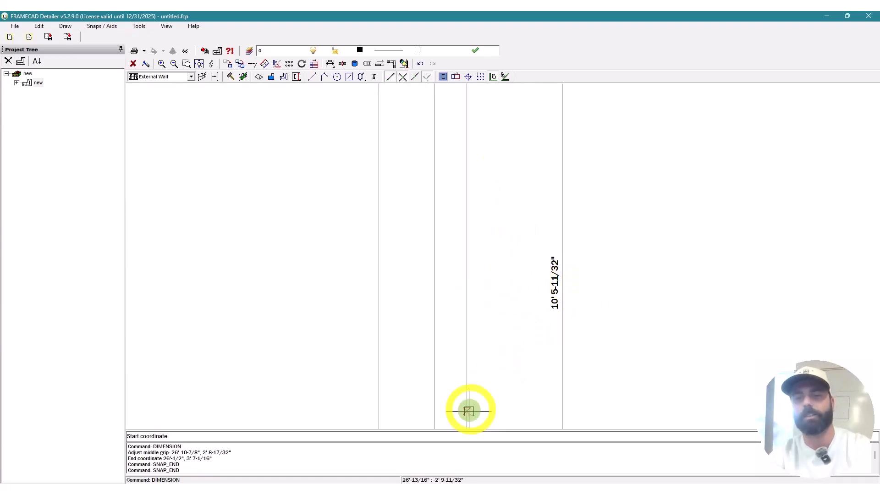
pyautogui.scroll(-3, 385, 309)
pyautogui.scroll(4, 428, 399)
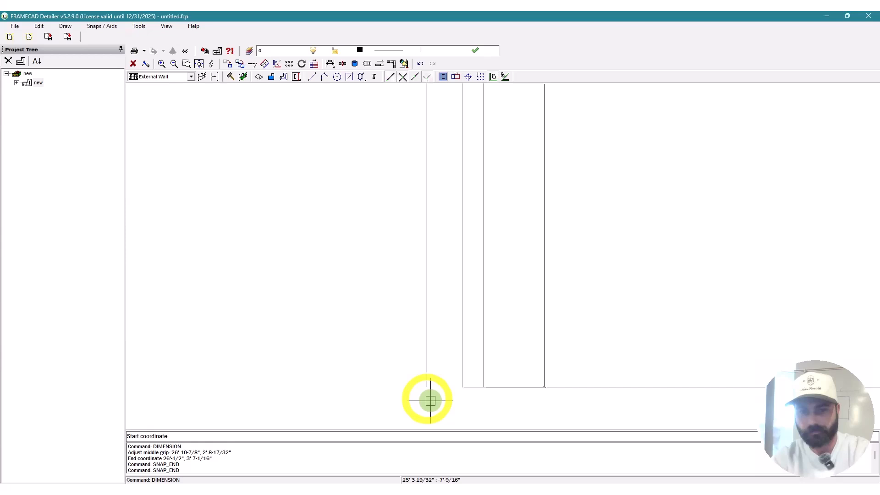
# Step: Add a 10' 6" vertical dimension from the wall bottom to the wall top
pyautogui.click(460, 388)
pyautogui.scroll(-3, 461, 389)
pyautogui.scroll(5, 459, 138)
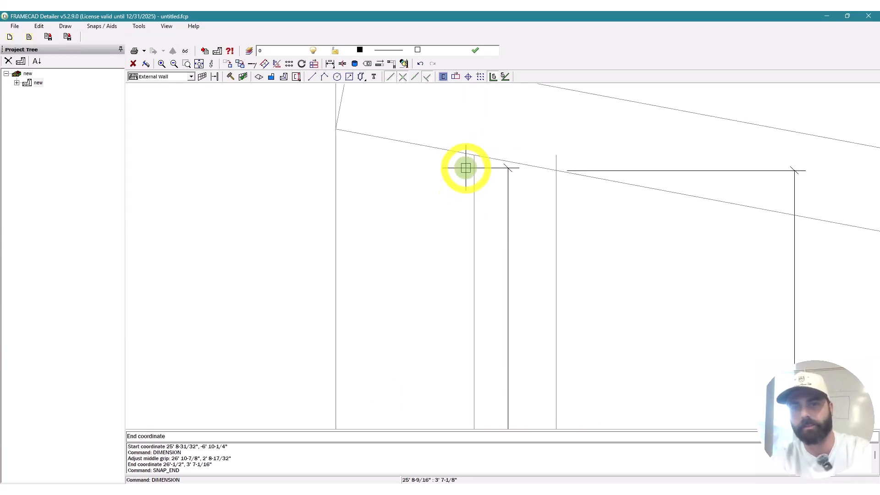
pyautogui.click(474, 154)
pyautogui.scroll(-5, 474, 153)
pyautogui.click(415, 190)
pyautogui.scroll(4, 412, 298)
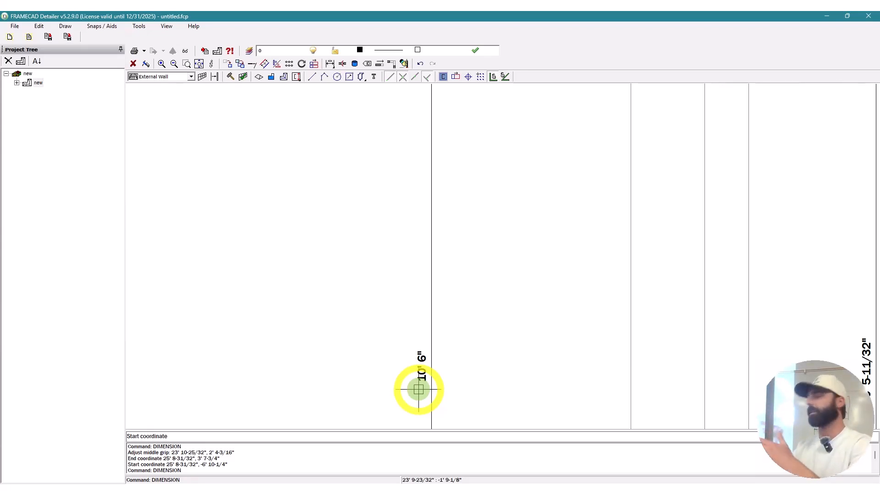
pyautogui.scroll(-3, 303, 95)
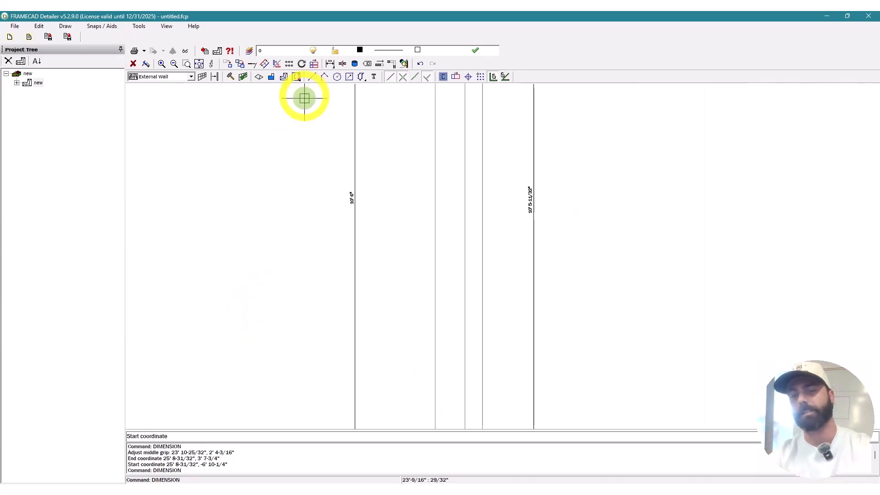
pyautogui.scroll(-2, 321, 161)
pyautogui.scroll(6, 517, 108)
pyautogui.scroll(2, 523, 119)
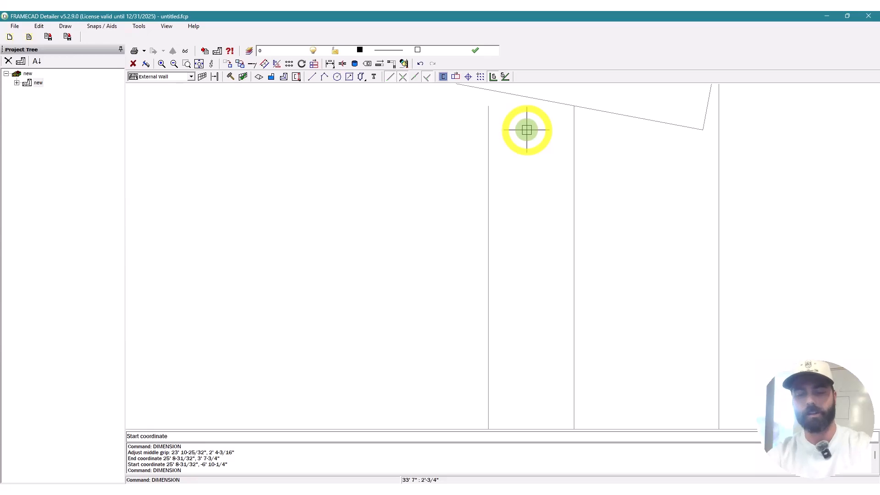
# Step: Draw a horizontal reference line across the stud top beneath the sloped wall top
pyautogui.press('Escape')
pyautogui.press('l')
pyautogui.press('space')
pyautogui.click(504, 113)
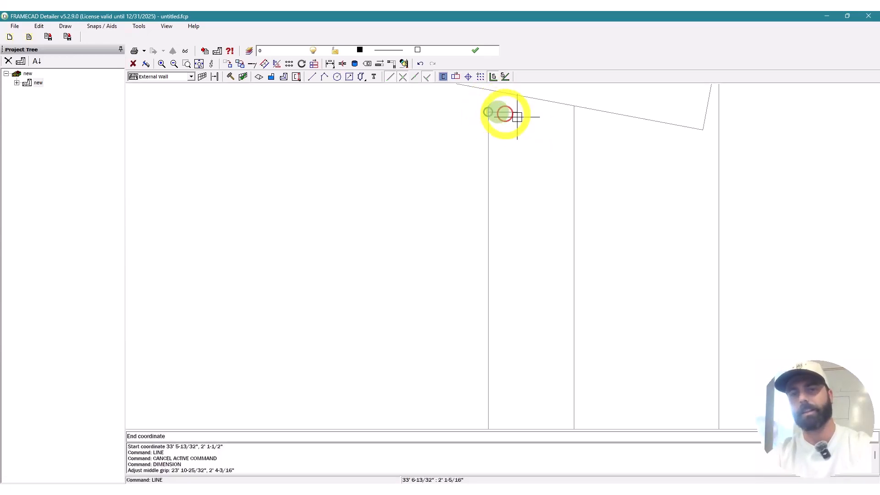
pyautogui.press('Escape')
pyautogui.press('d')
pyautogui.press('i')
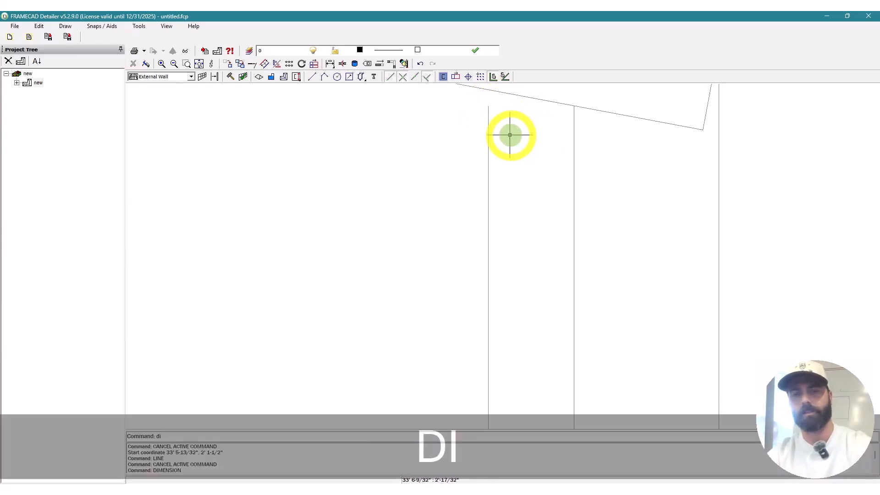
pyautogui.press('space')
pyautogui.press('Escape')
pyautogui.press('l')
pyautogui.press('space')
pyautogui.click(489, 106)
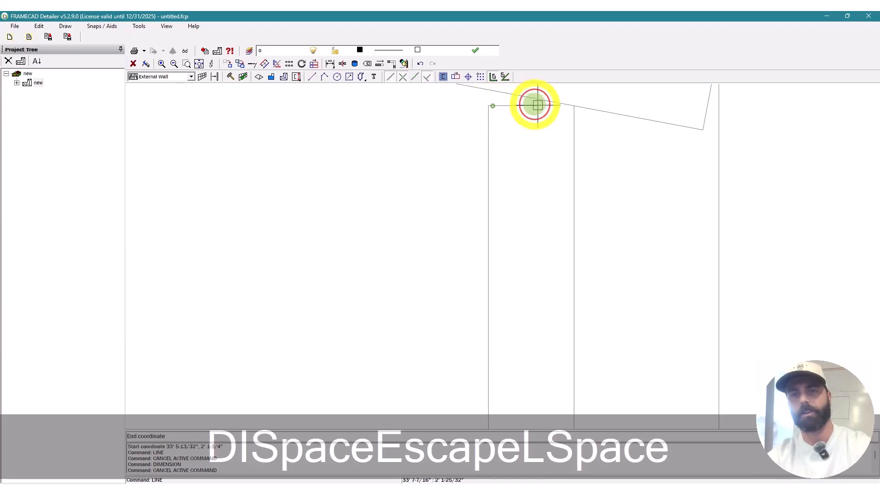
pyautogui.click(578, 115)
pyautogui.press('Escape')
pyautogui.press('Escape')
# Step: Measure the angle between the sloped top and the new line with MA, giving 10.62°
pyautogui.press('m')
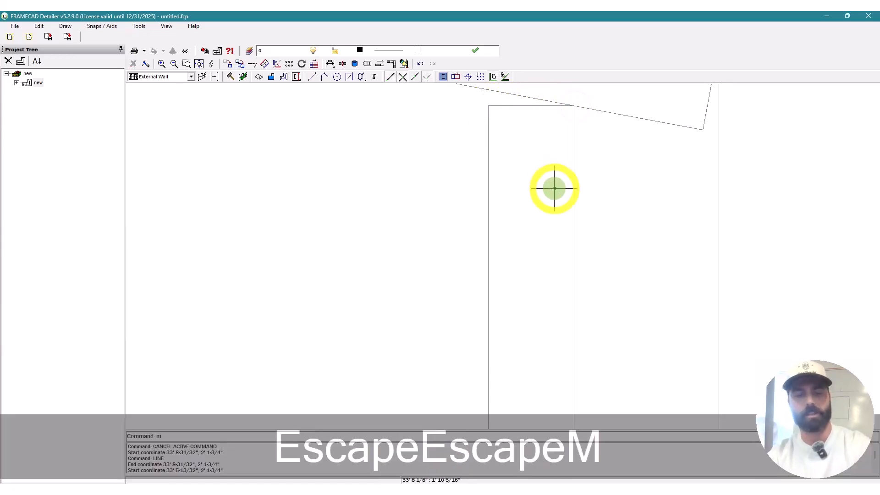
pyautogui.press('a')
pyautogui.press('space')
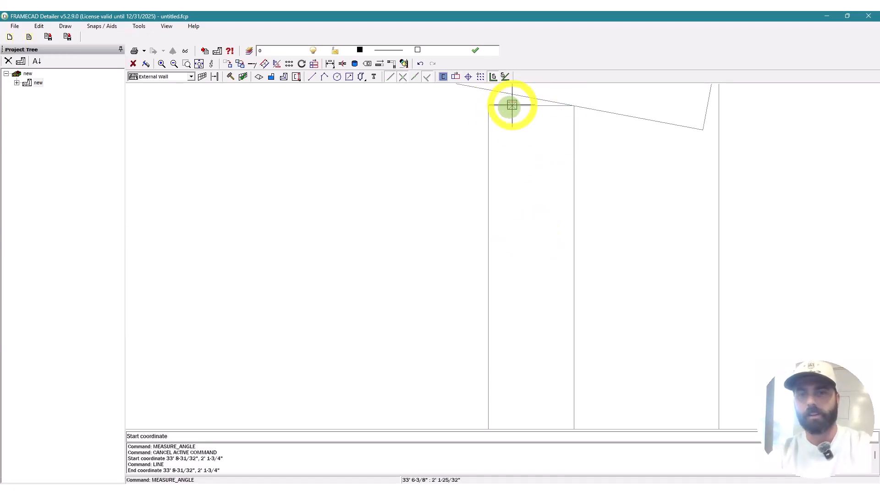
pyautogui.click(516, 105)
pyautogui.click(577, 106)
pyautogui.click(518, 93)
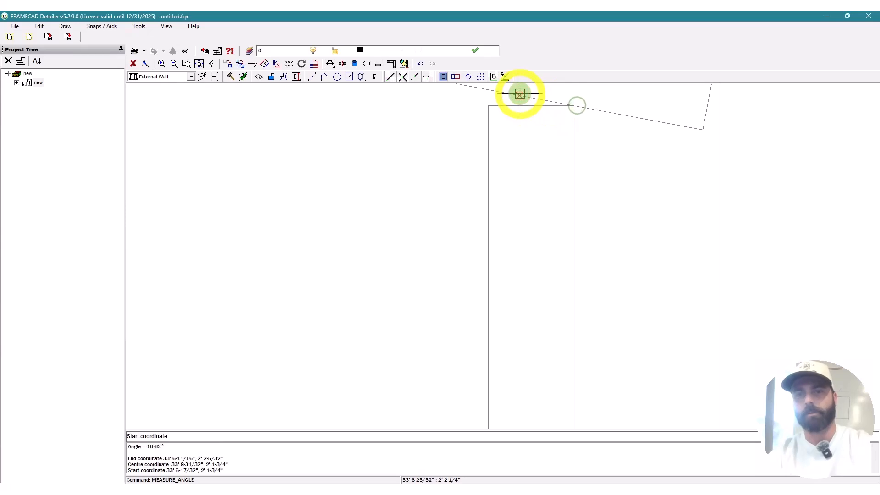
# Step: Place the text '10.62' below the sloped top band at default size and angle
pyautogui.scroll(-3, 405, 321)
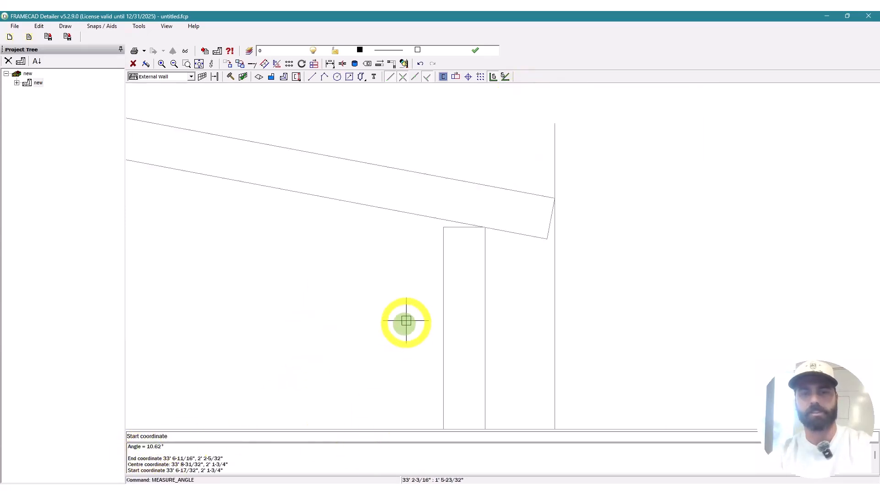
pyautogui.press('Escape')
pyautogui.press('y')
pyautogui.press('Escape')
pyautogui.write('tx')
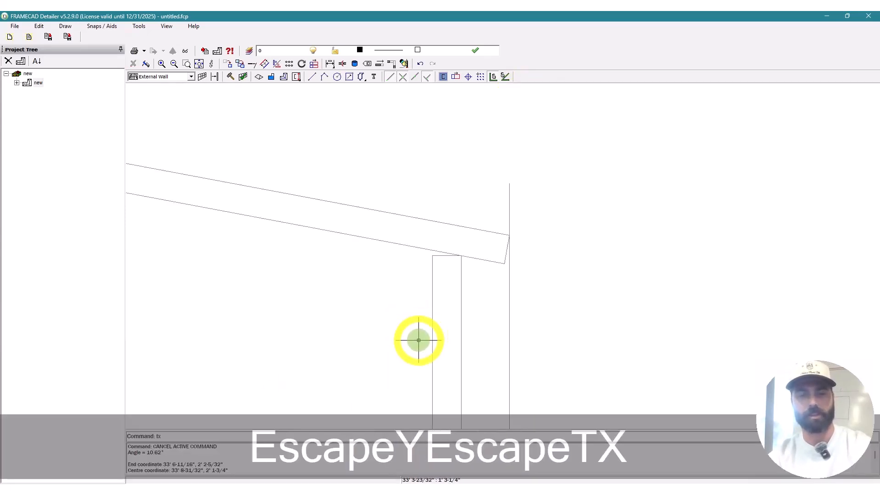
pyautogui.press('space')
pyautogui.click(203, 306)
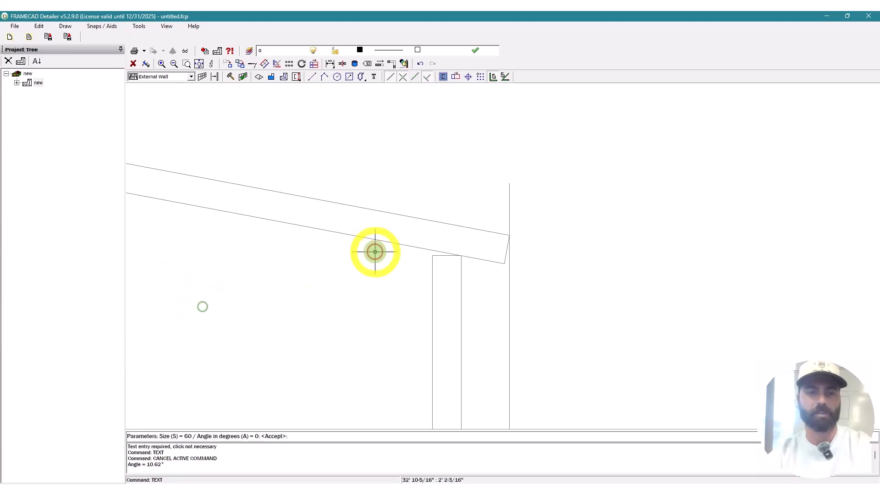
pyautogui.press('space')
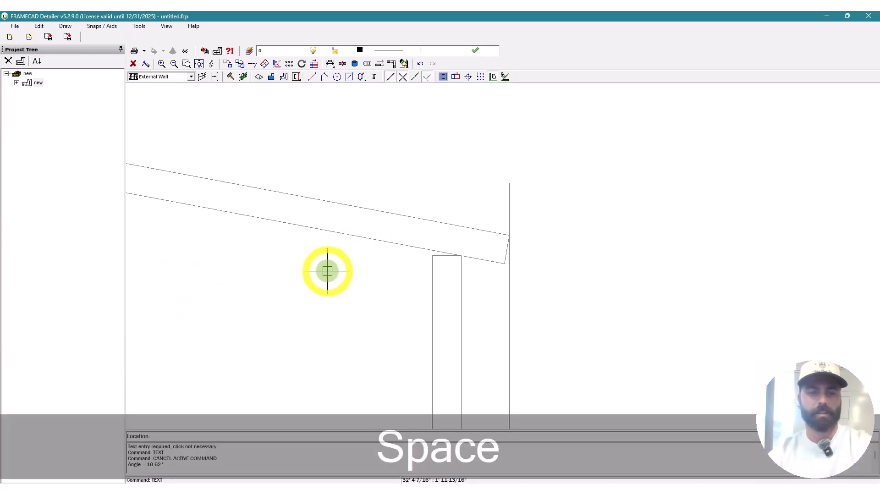
pyautogui.click(300, 276)
pyautogui.write('1')
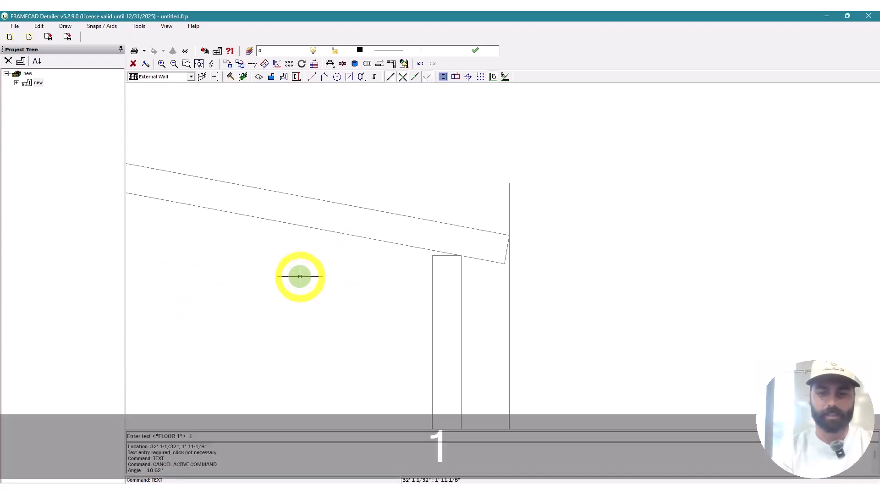
pyautogui.write('0.62')
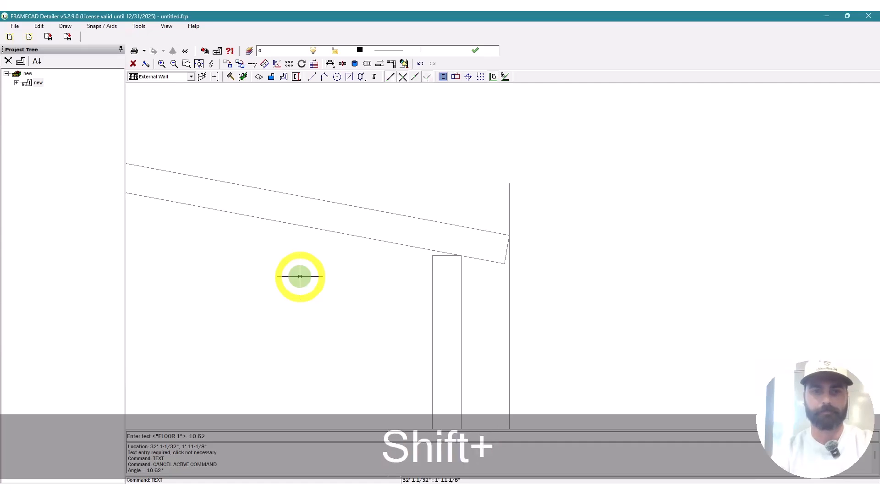
pyautogui.scroll(-3, 300, 277)
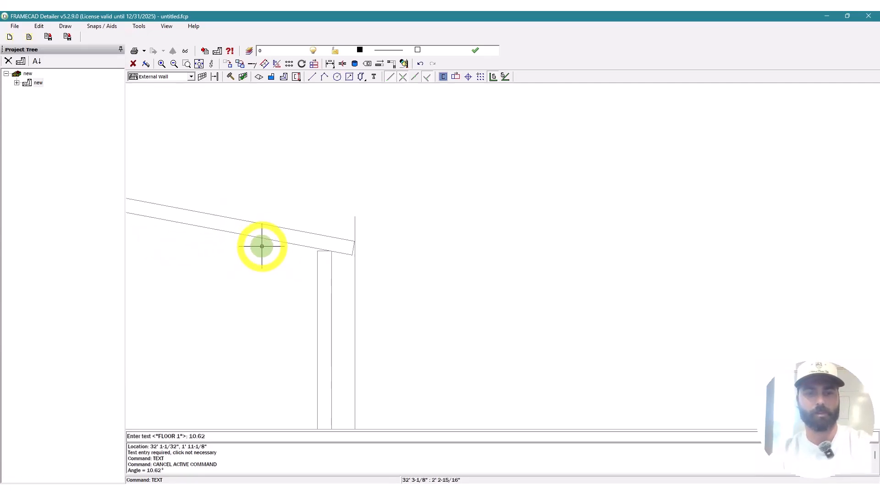
pyautogui.press('Return')
pyautogui.scroll(4, 250, 284)
pyautogui.press('Escape')
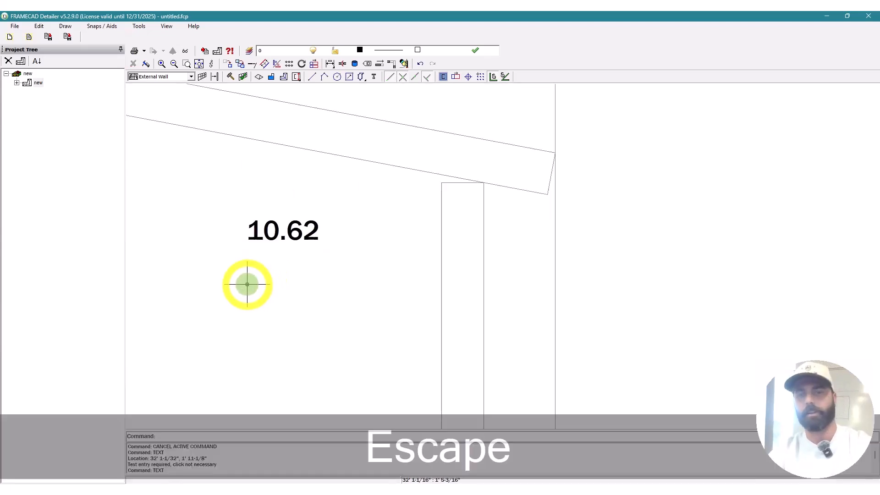
pyautogui.scroll(-5, 321, 257)
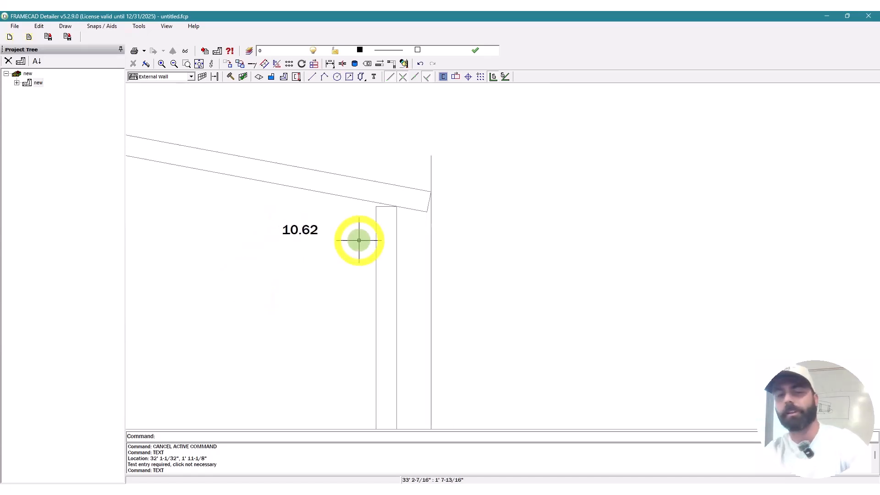
pyautogui.scroll(6, 529, 210)
# Step: Dimension from the wall's bottom corner up to the sloped beam's underside corner, reading 10' 5-11/32"
pyautogui.scroll(-4, 548, 216)
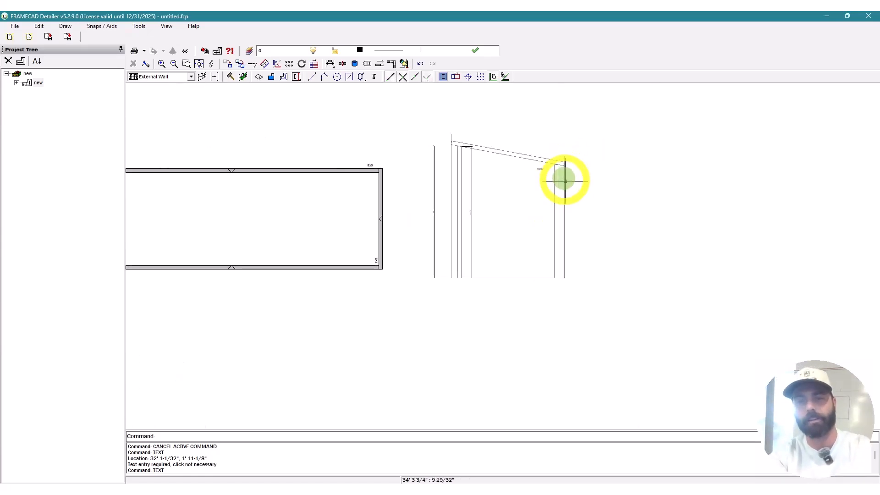
pyautogui.scroll(3, 564, 178)
pyautogui.press('Escape')
pyautogui.write('di')
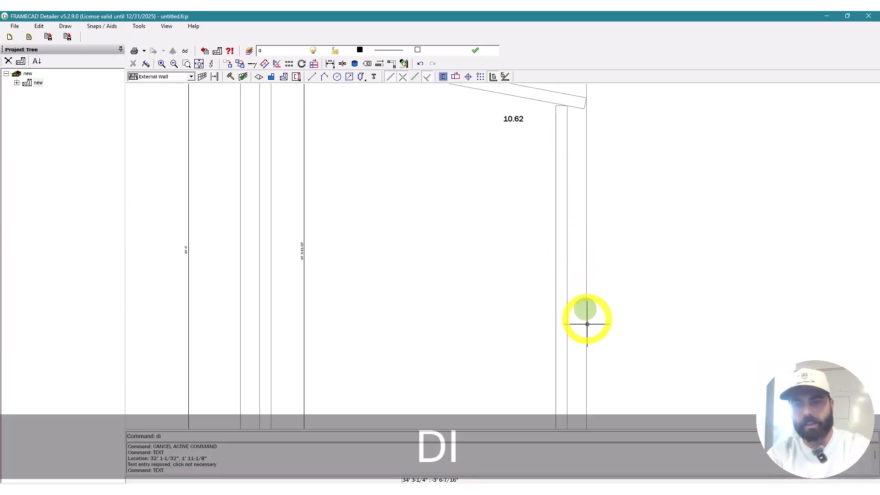
pyautogui.press('space')
pyautogui.scroll(-3, 541, 276)
pyautogui.scroll(3, 550, 335)
pyautogui.click(556, 357)
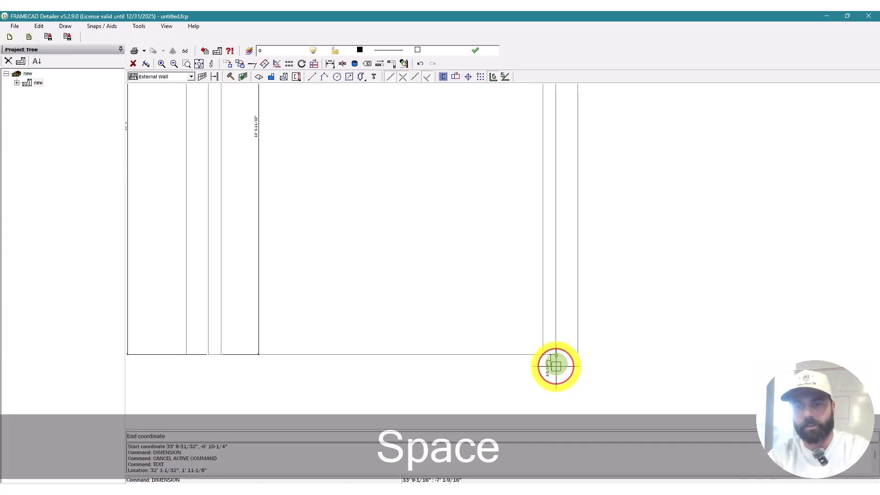
pyautogui.scroll(-3, 556, 356)
pyautogui.scroll(3, 564, 183)
pyautogui.click(523, 192)
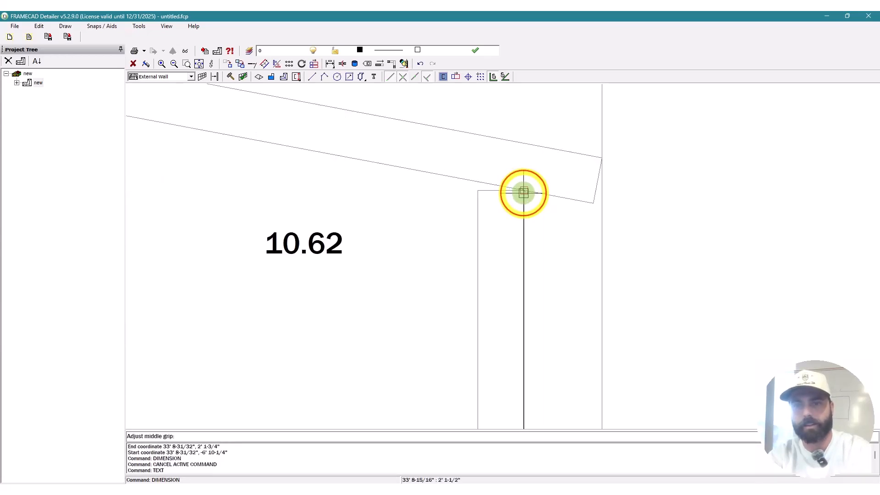
pyautogui.scroll(-7, 525, 176)
pyautogui.click(566, 253)
pyautogui.scroll(-2, 612, 178)
pyautogui.scroll(-2, 611, 178)
pyautogui.scroll(6, 356, 215)
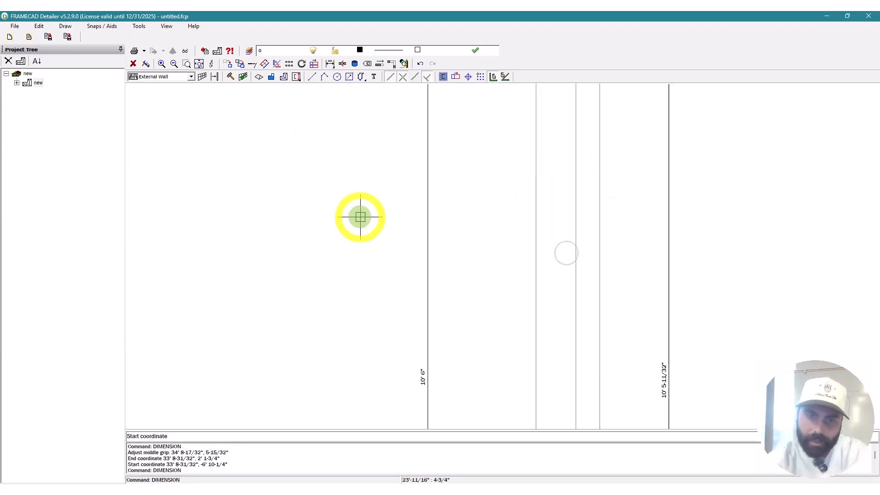
pyautogui.scroll(-9, 565, 198)
pyautogui.scroll(5, 569, 179)
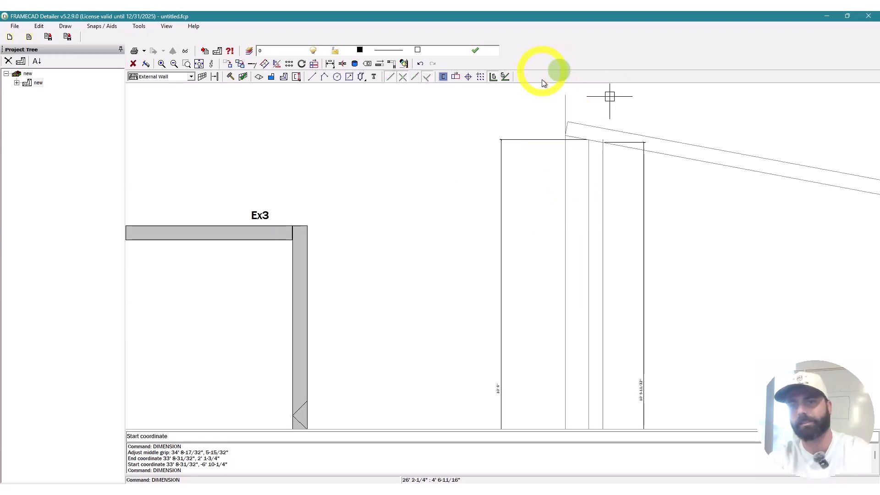
pyautogui.scroll(2, 696, 144)
pyautogui.scroll(-3, 724, 225)
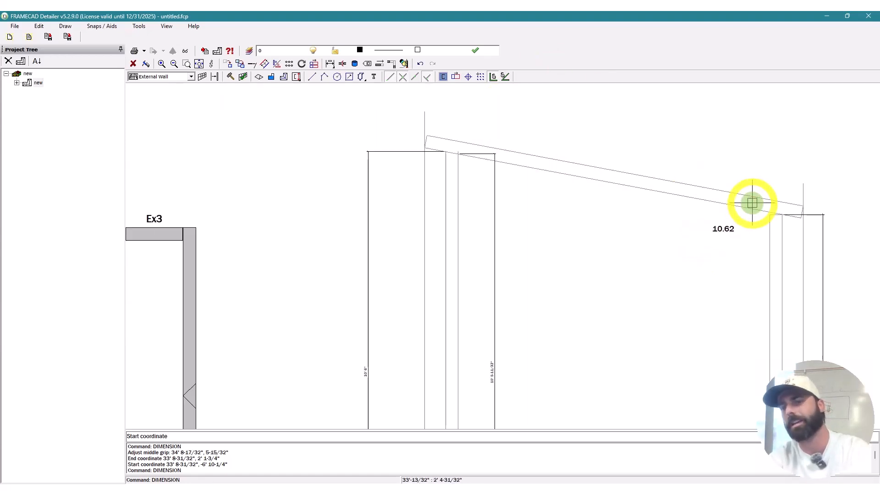
pyautogui.press('Escape')
pyautogui.scroll(-5, 749, 151)
pyautogui.scroll(4, 701, 160)
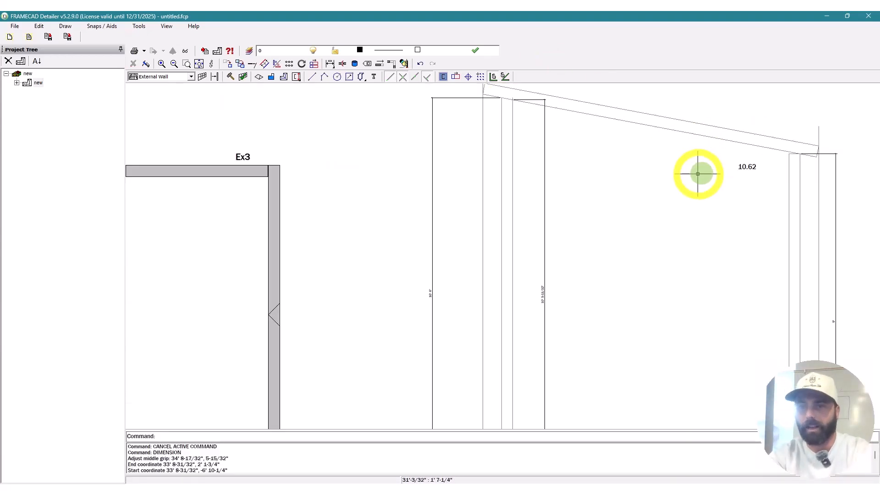
pyautogui.scroll(-5, 747, 140)
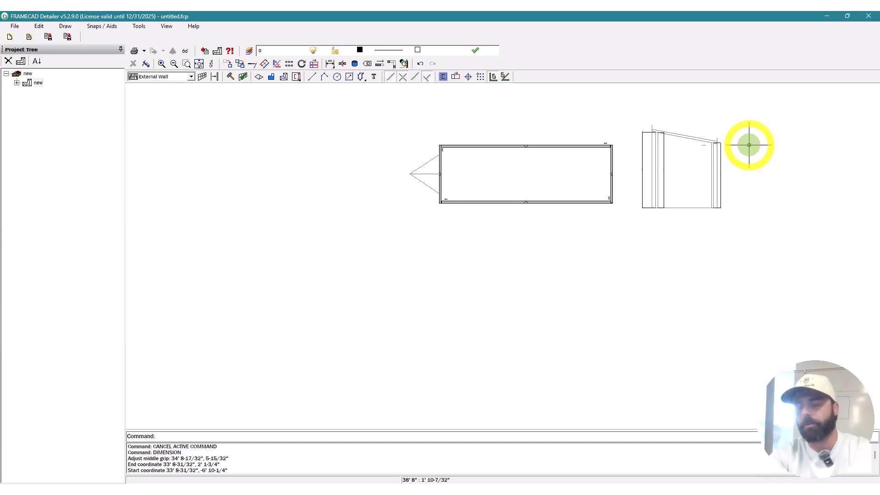
pyautogui.scroll(4, 750, 145)
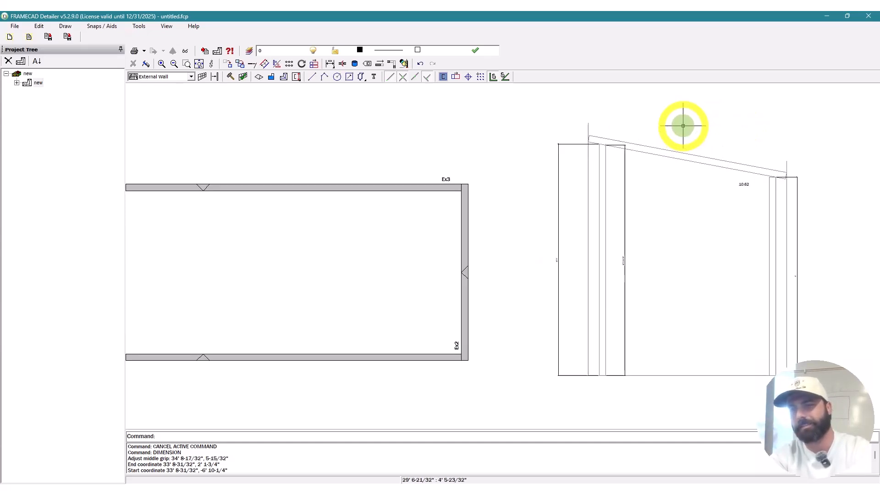
pyautogui.scroll(-4, 728, 137)
pyautogui.scroll(4, 654, 183)
pyautogui.press('Escape')
pyautogui.scroll(-3, 613, 120)
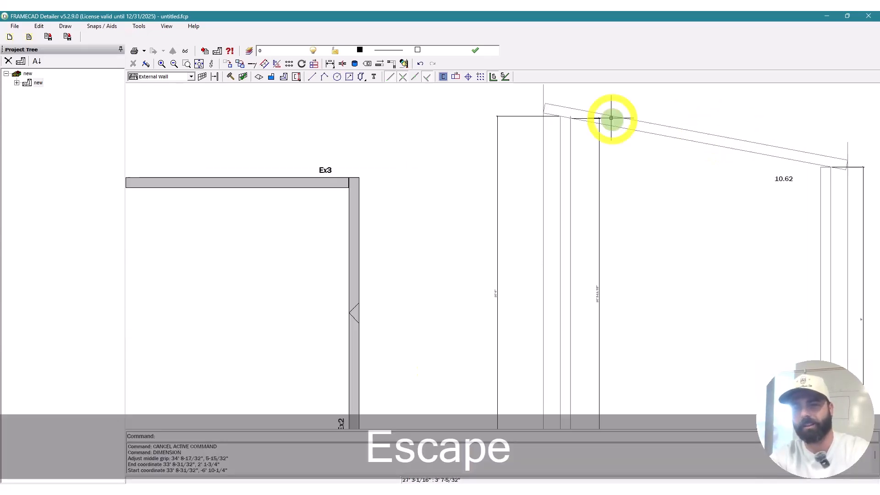
pyautogui.scroll(-2, 689, 131)
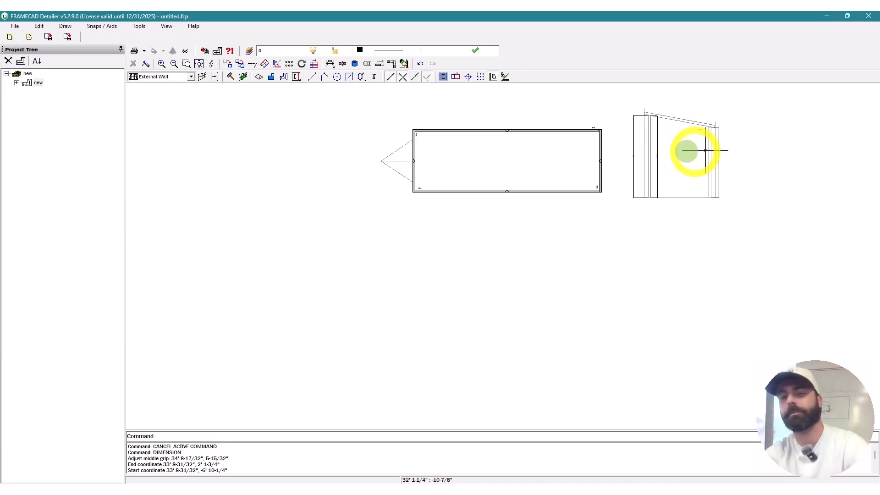
pyautogui.scroll(2, 637, 189)
pyautogui.scroll(2, 637, 189)
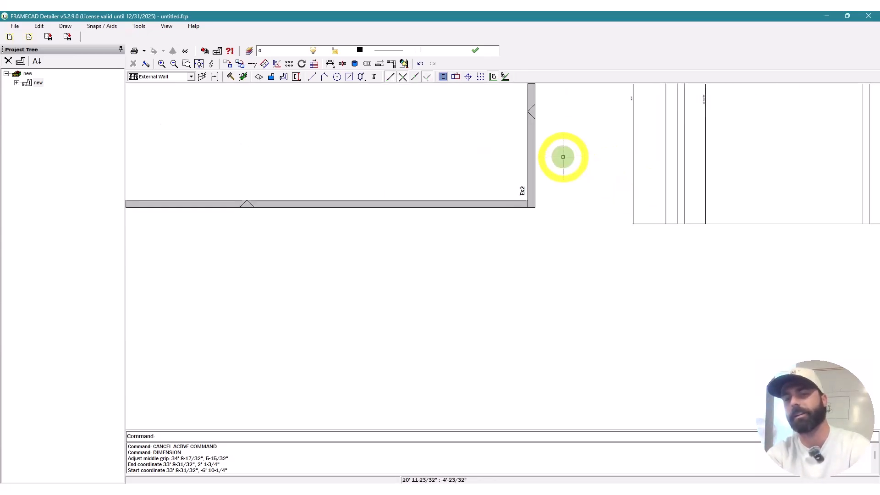
pyautogui.scroll(-2, 652, 198)
pyautogui.scroll(2, 668, 210)
pyautogui.scroll(-2, 673, 208)
pyautogui.press('Escape')
pyautogui.scroll(2, 747, 122)
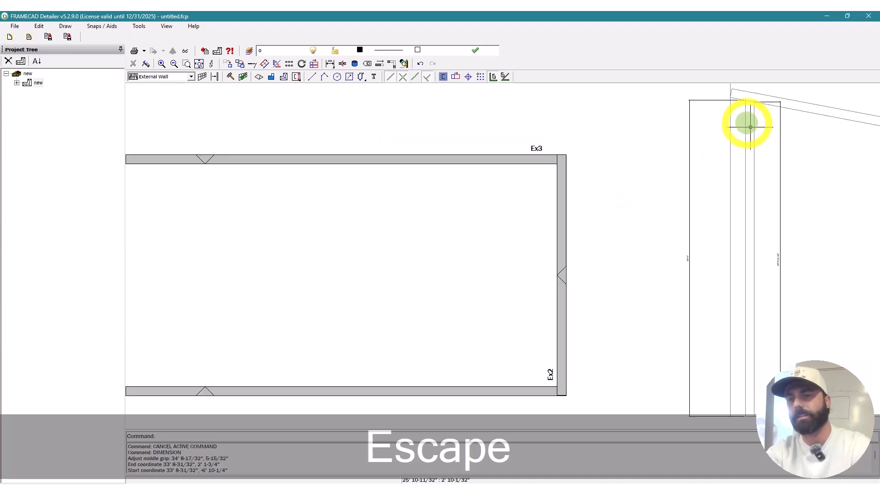
pyautogui.scroll(2, 684, 181)
pyautogui.scroll(2, 711, 236)
pyautogui.scroll(2, 768, 256)
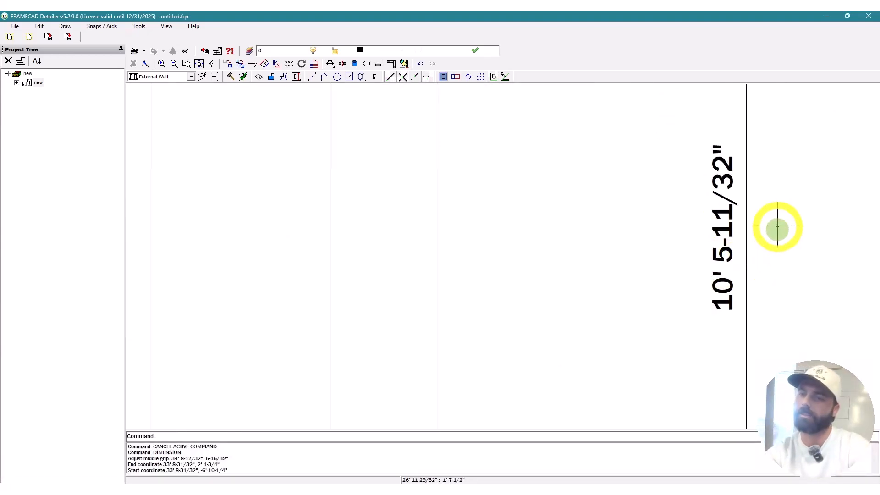
pyautogui.scroll(-3, 678, 191)
pyautogui.scroll(2, 488, 240)
pyautogui.scroll(-2, 292, 261)
pyautogui.press('Escape')
# Step: In wall Ex1's Frame Properties, enter 10'5-11/32" as the Height on the Main tab
pyautogui.click(277, 268)
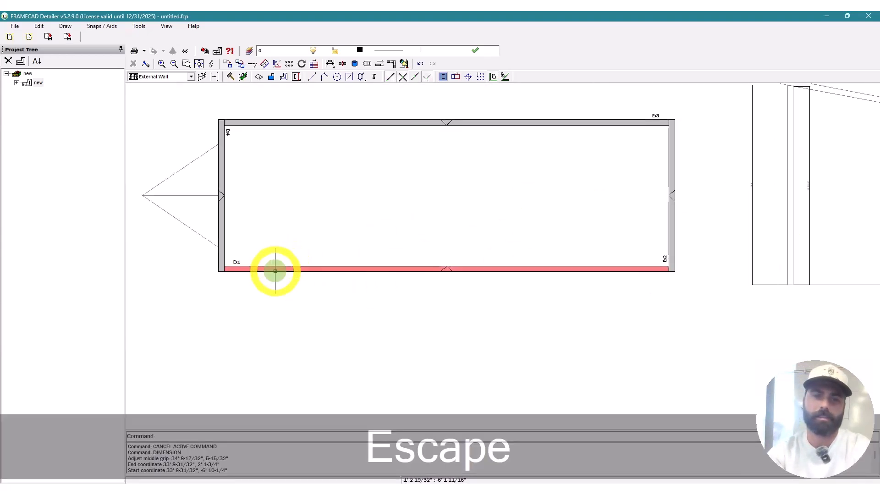
pyautogui.rightClick(277, 269)
pyautogui.click(311, 288)
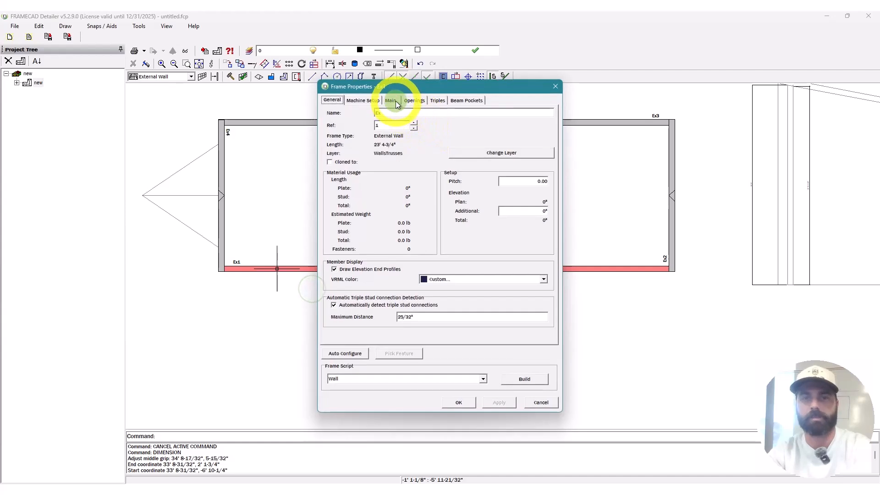
pyautogui.click(391, 101)
pyautogui.click(448, 136)
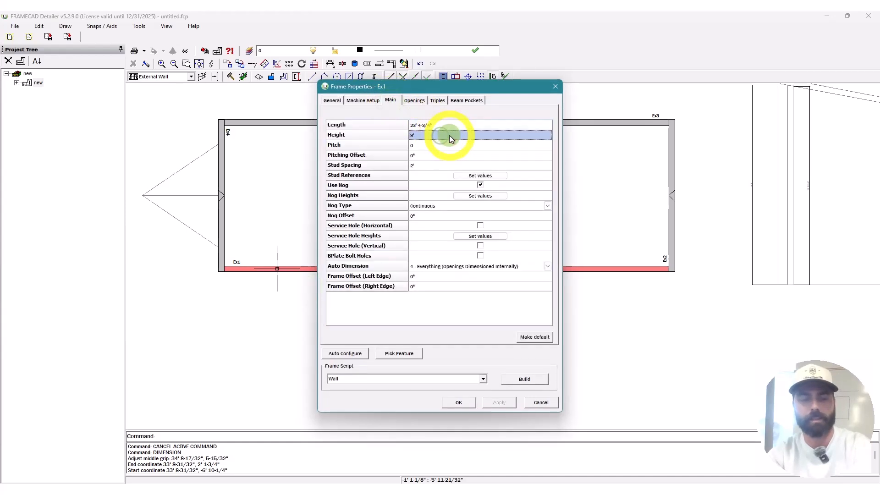
pyautogui.write("10'5-")
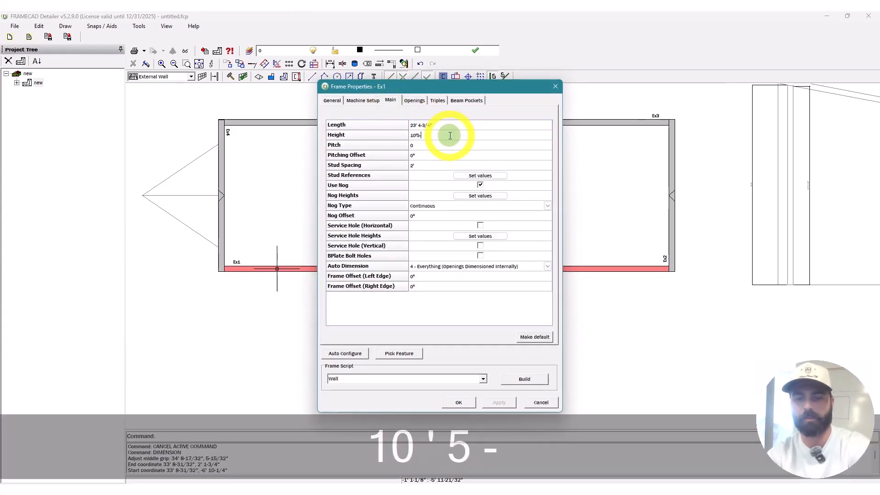
pyautogui.write('11/')
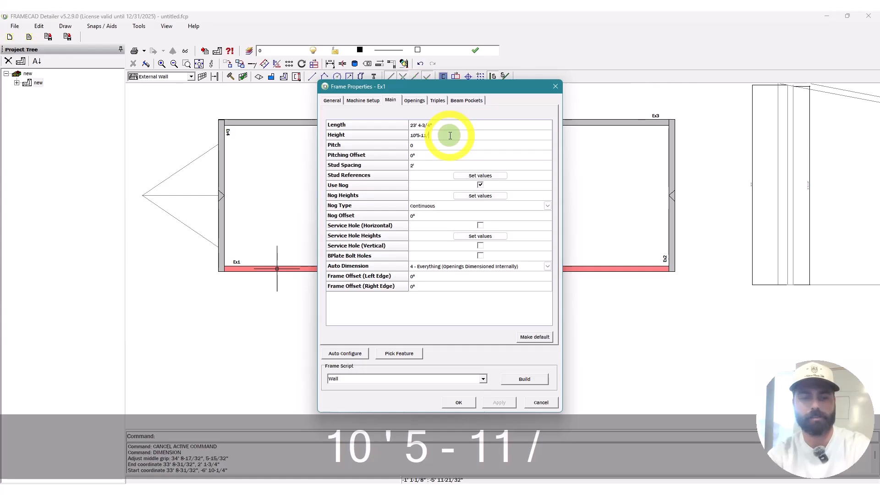
pyautogui.write('32"')
# Step: Add opening Op1 on the Openings tab with a 9'6" head and 24" height
pyautogui.click(415, 100)
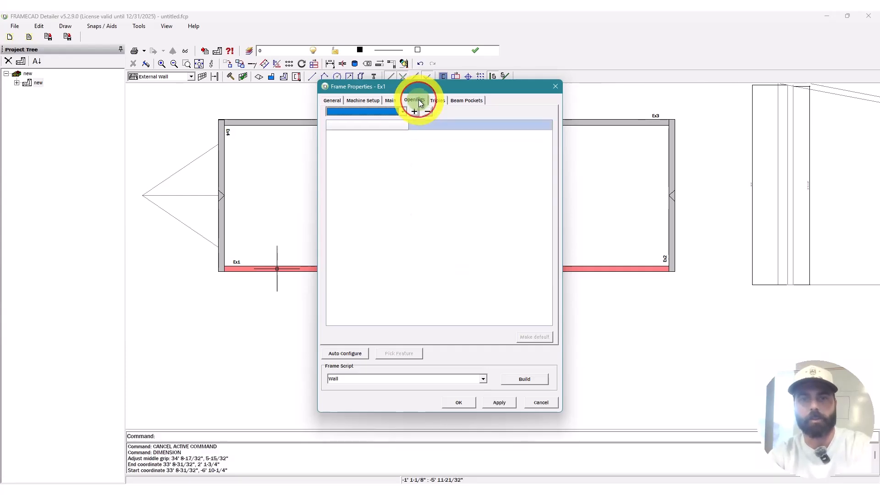
pyautogui.click(414, 112)
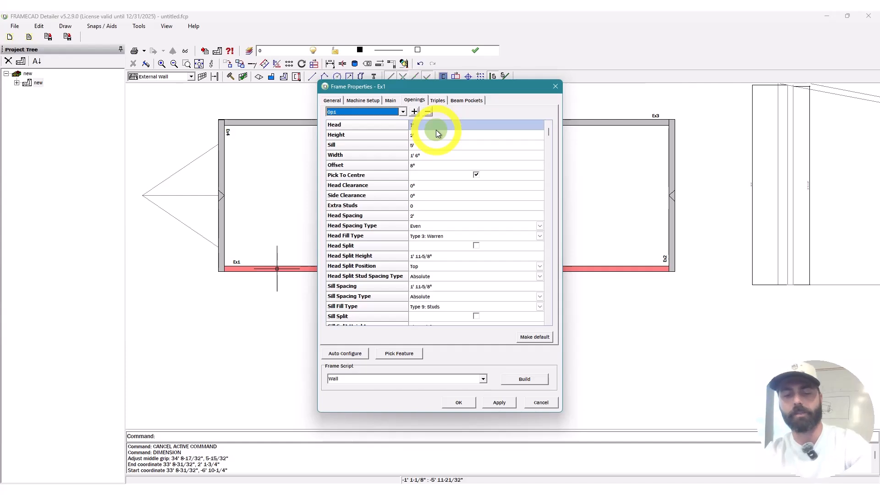
pyautogui.write("9'")
pyautogui.hotkey('shift', "'")
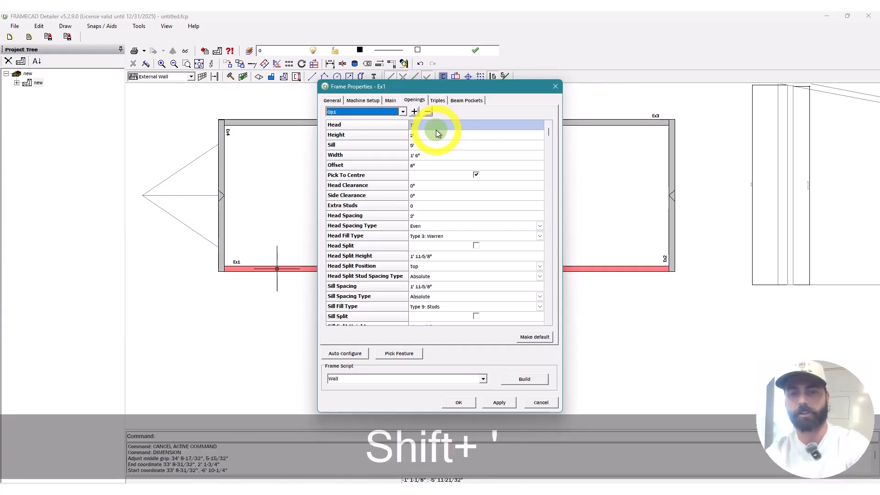
pyautogui.click(446, 125)
pyautogui.write("9'")
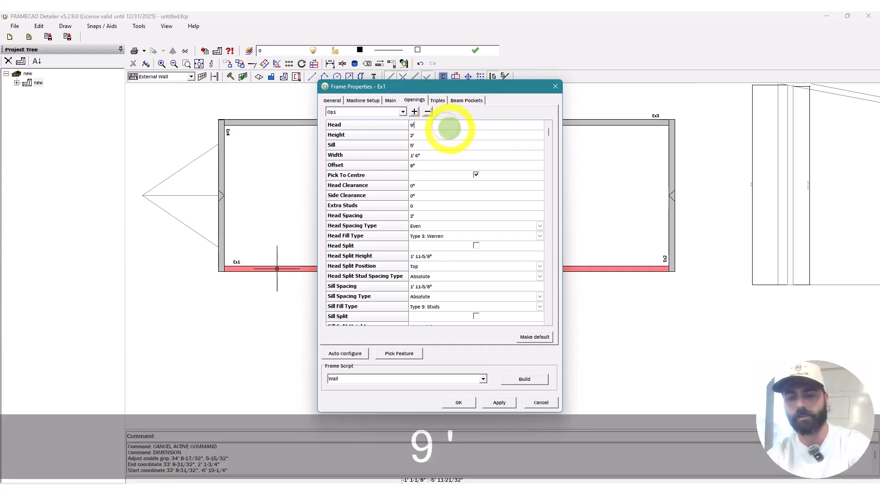
pyautogui.write('6"')
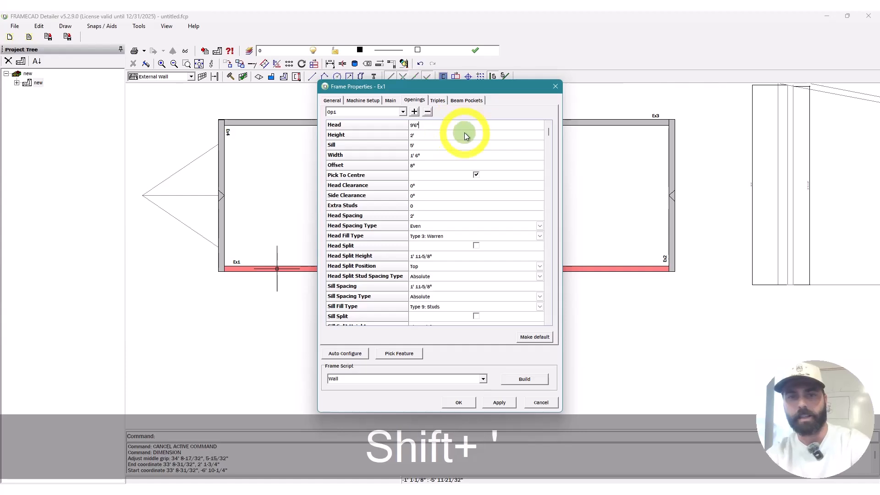
pyautogui.write('24"')
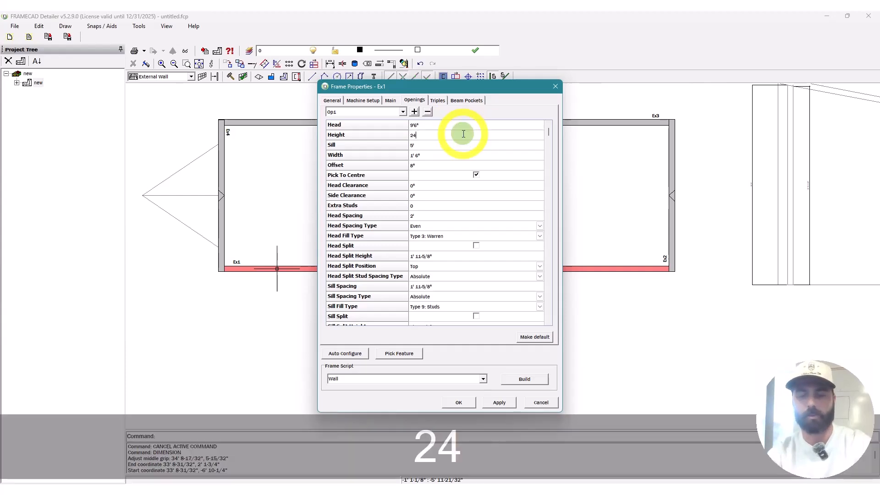
pyautogui.click(458, 145)
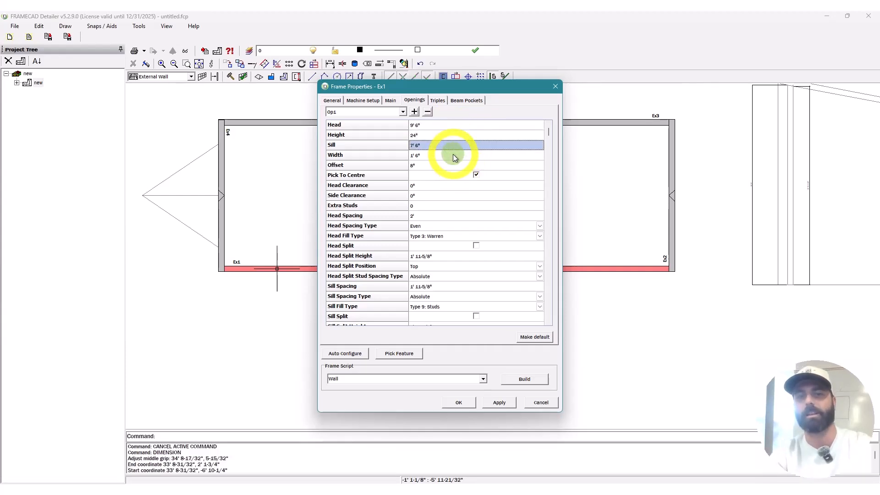
# Step: Set Op1's width to 4' and its offset to 9-3/8"
pyautogui.click(449, 156)
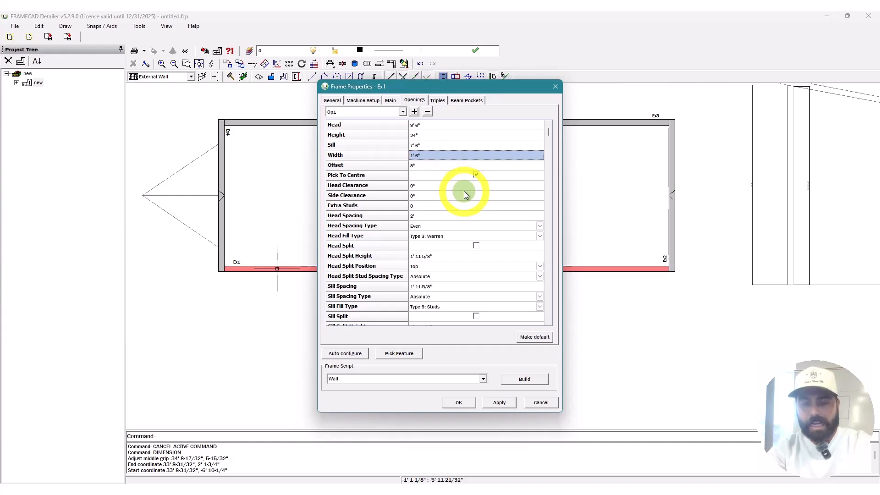
pyautogui.write('4')
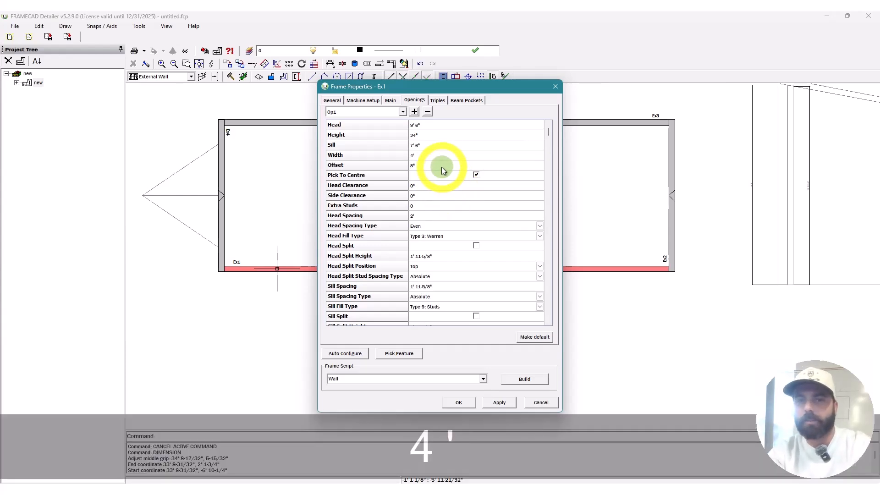
pyautogui.click(441, 167)
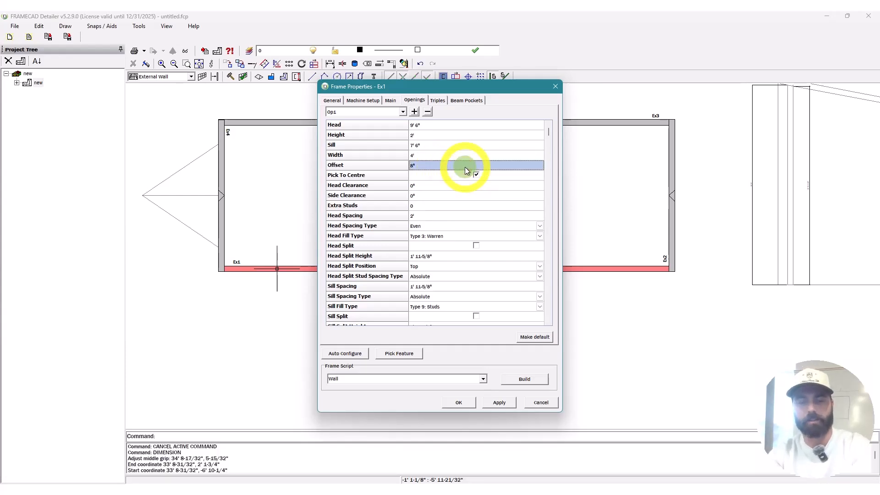
pyautogui.write("1'")
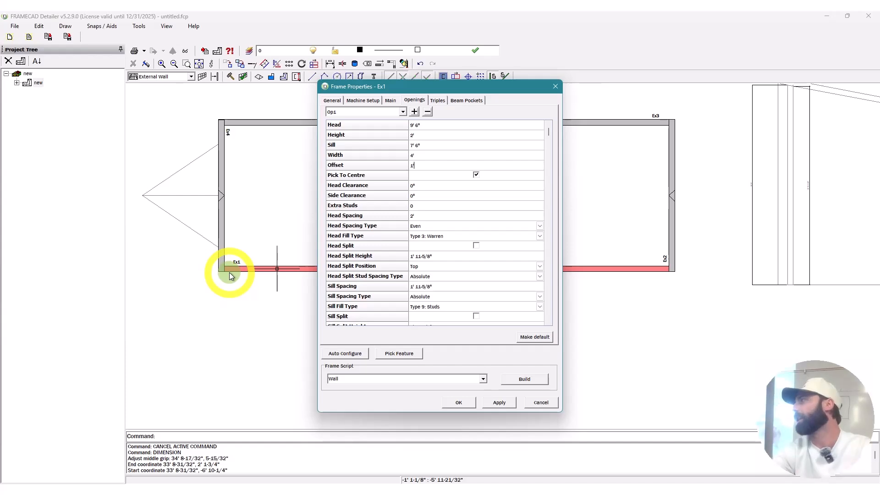
pyautogui.click(429, 165)
pyautogui.doubleClick(426, 165)
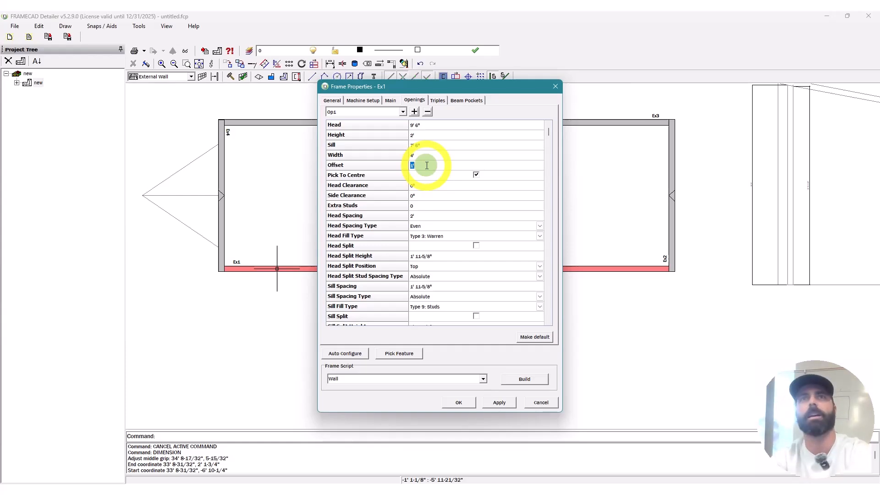
pyautogui.write('9')
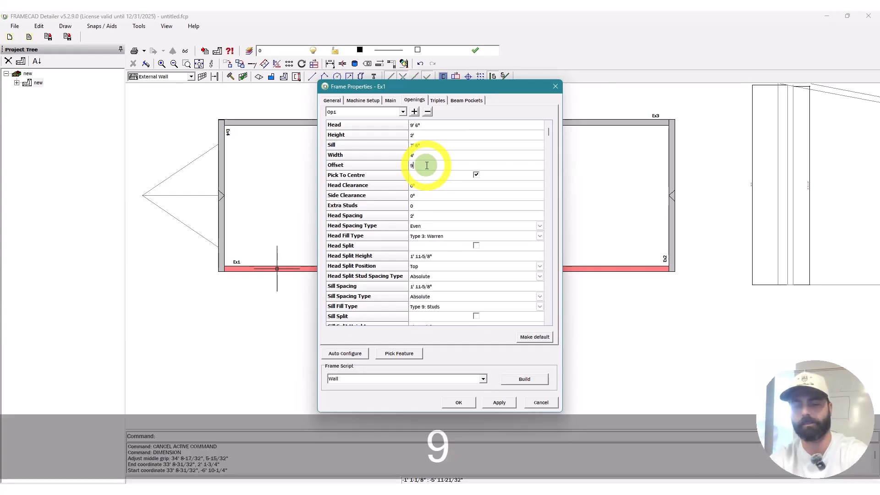
pyautogui.write('=')
pyautogui.press('BackSpace')
pyautogui.write('-')
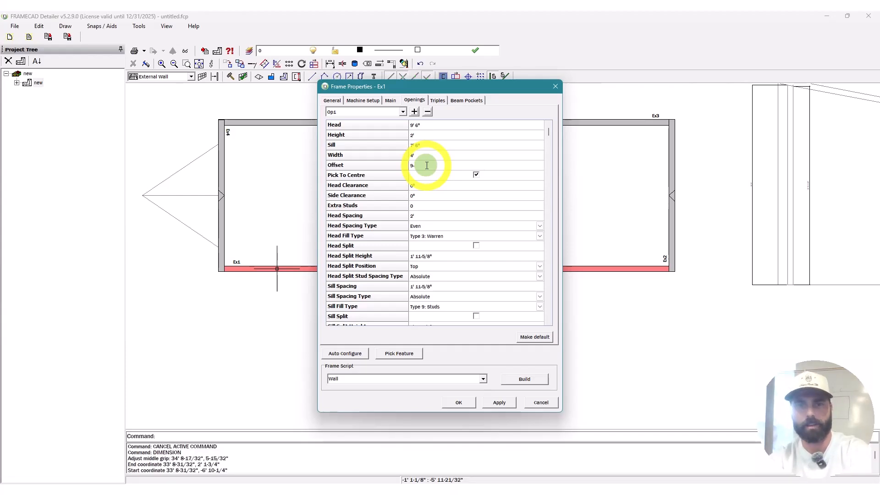
pyautogui.write('2')
pyautogui.press('BackSpace')
pyautogui.write('3/')
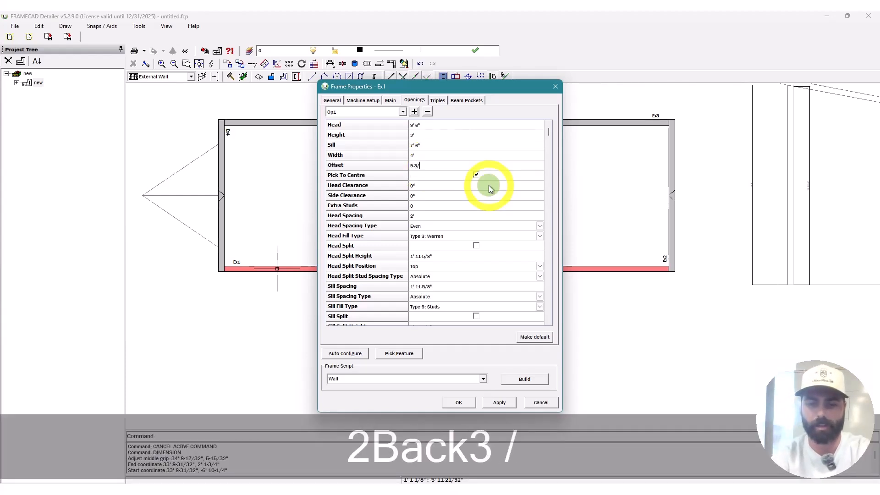
pyautogui.write('8"')
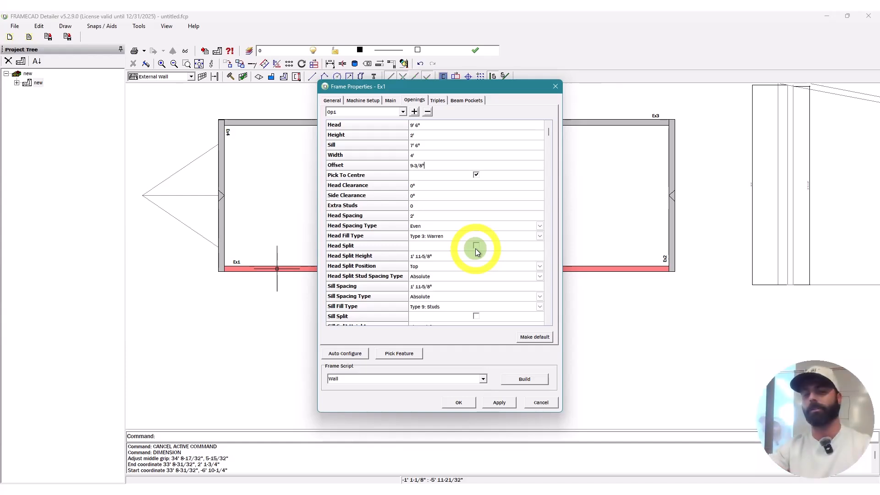
pyautogui.click(414, 112)
# Step: Set the new opening Op2's height to 3'
pyautogui.click(435, 125)
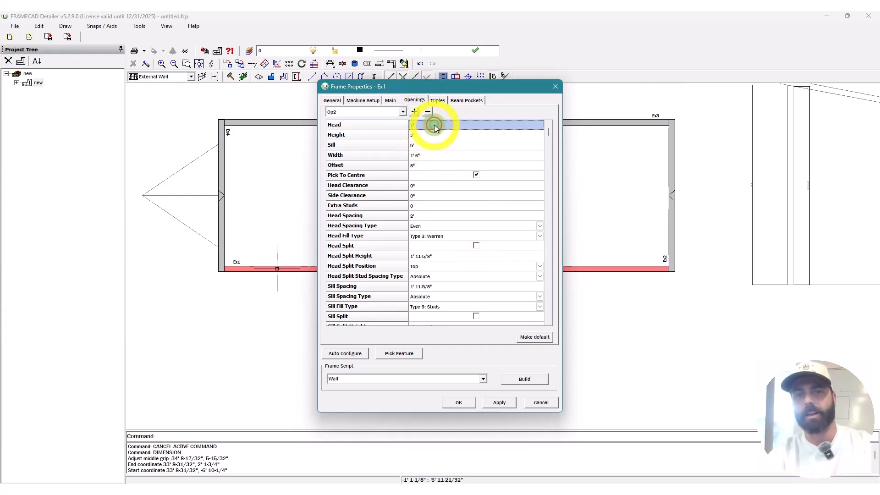
pyautogui.click(440, 136)
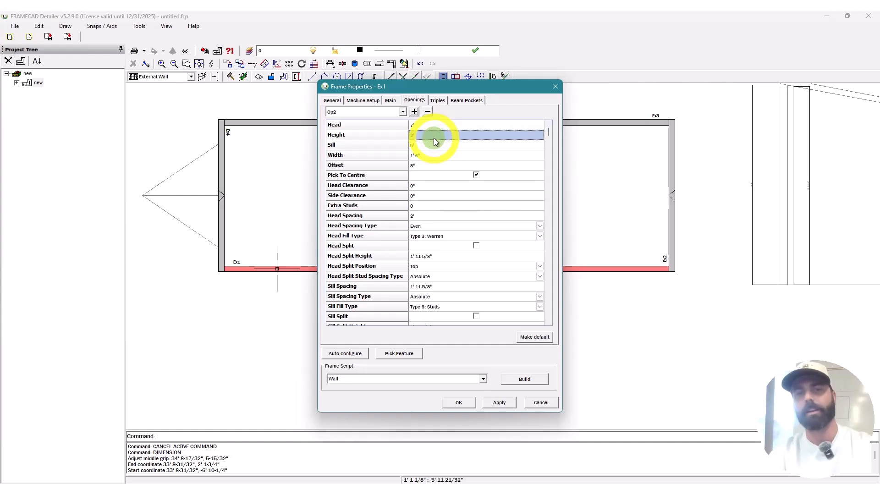
pyautogui.write("3'")
pyautogui.click(449, 152)
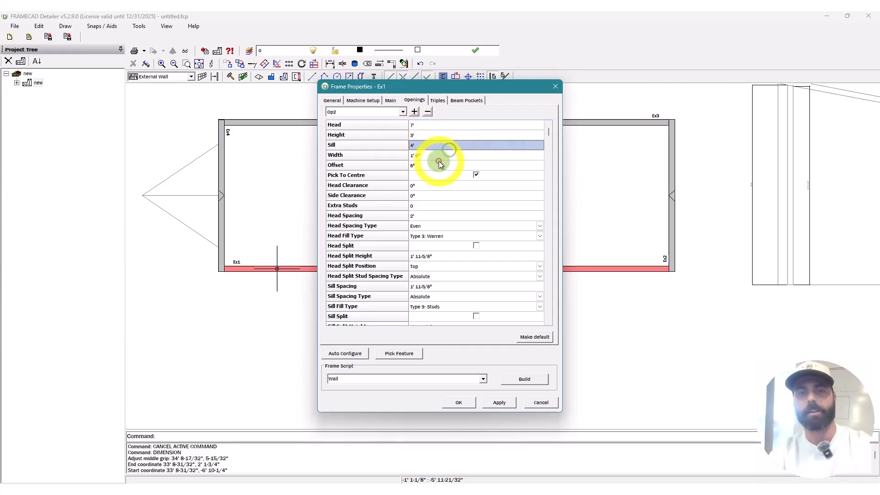
# Step: Give Op2 a 5' width and a 72" offset, correcting the mistyped width
pyautogui.click(439, 157)
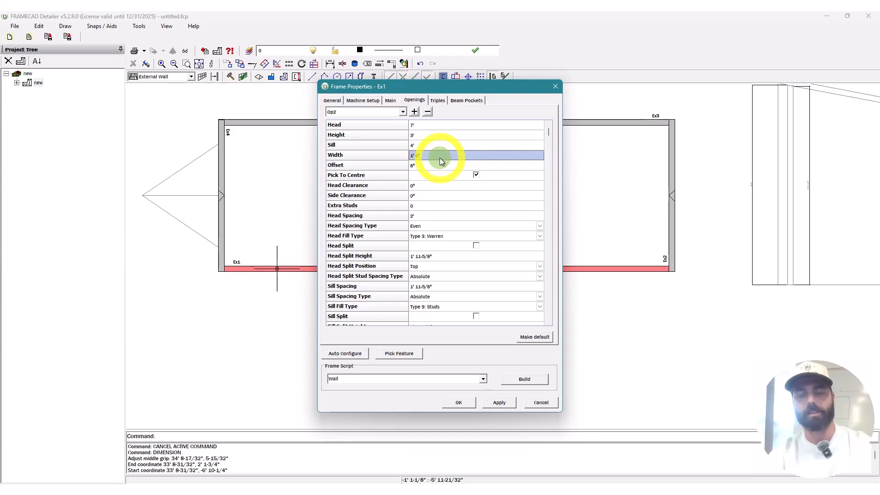
pyautogui.write('60')
pyautogui.press('BackSpace')
pyautogui.press('BackSpace')
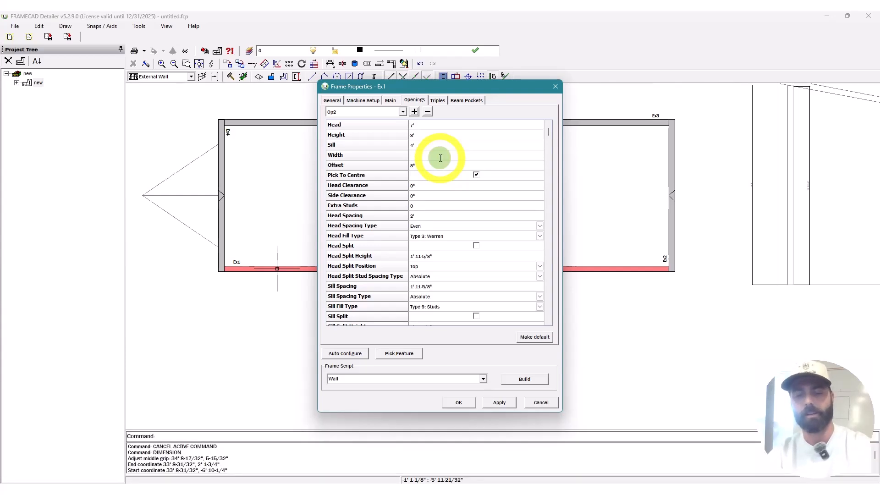
pyautogui.write('72"')
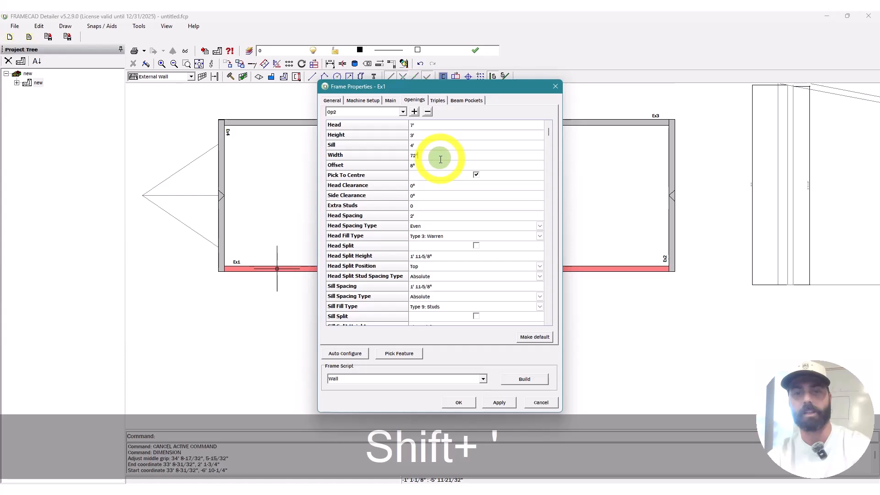
pyautogui.click(442, 166)
pyautogui.click(435, 156)
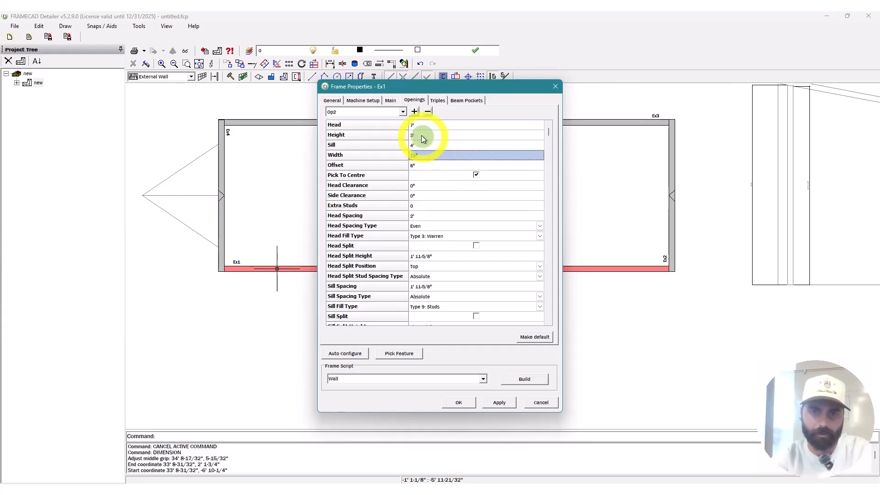
pyautogui.write("5'")
pyautogui.click(432, 164)
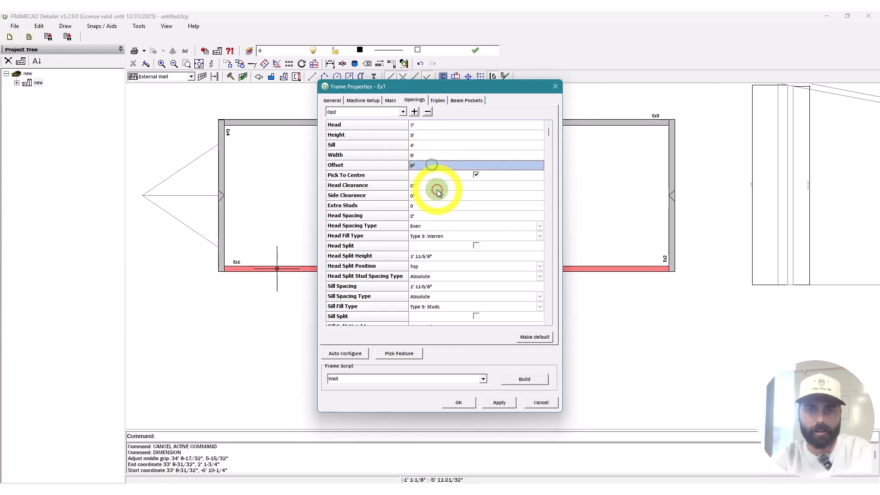
pyautogui.write('72"')
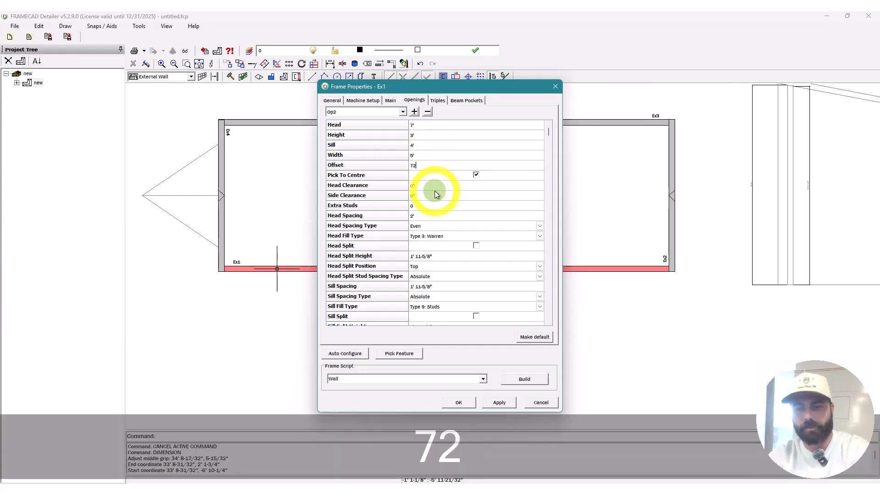
# Step: Add Op3 with 9'6" head, 2' height, 5' width and 21' offset, then build Ex1
pyautogui.click(415, 111)
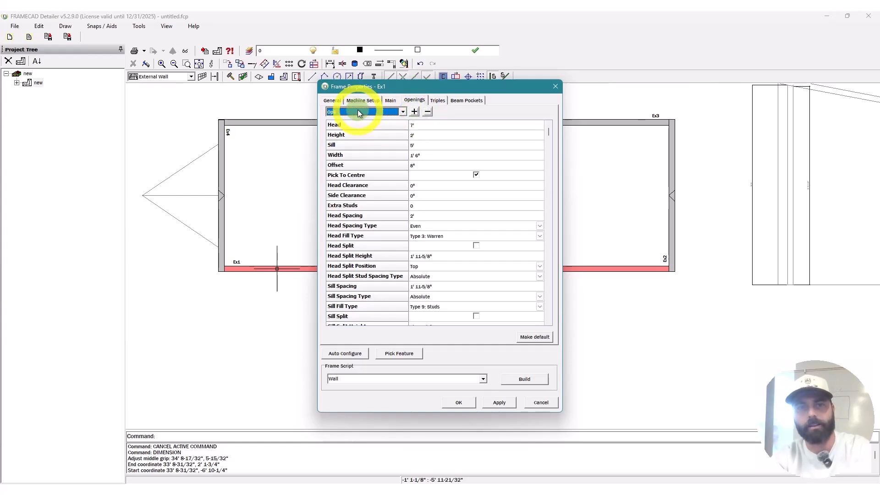
pyautogui.click(443, 125)
pyautogui.write('9')
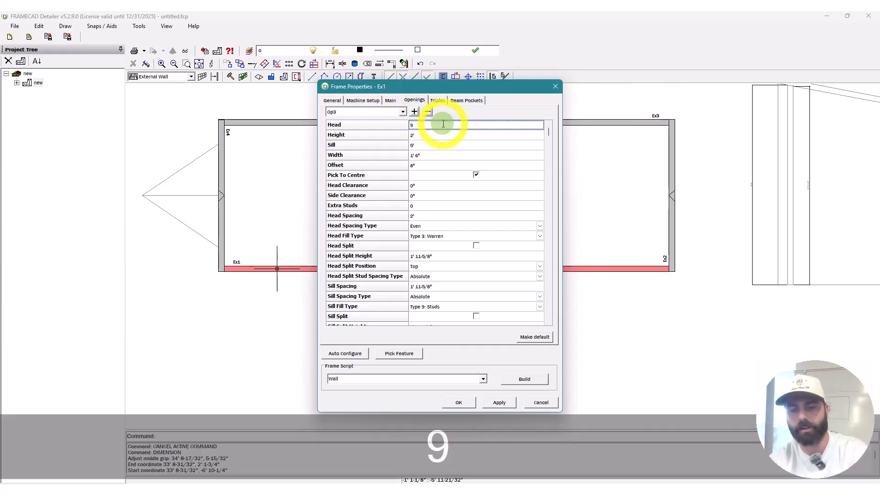
pyautogui.write('\'6"')
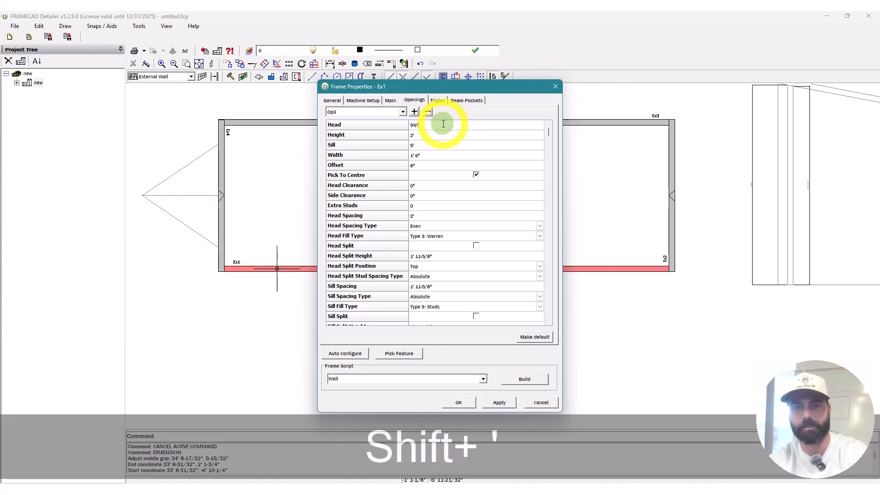
pyautogui.click(439, 136)
pyautogui.write("2'")
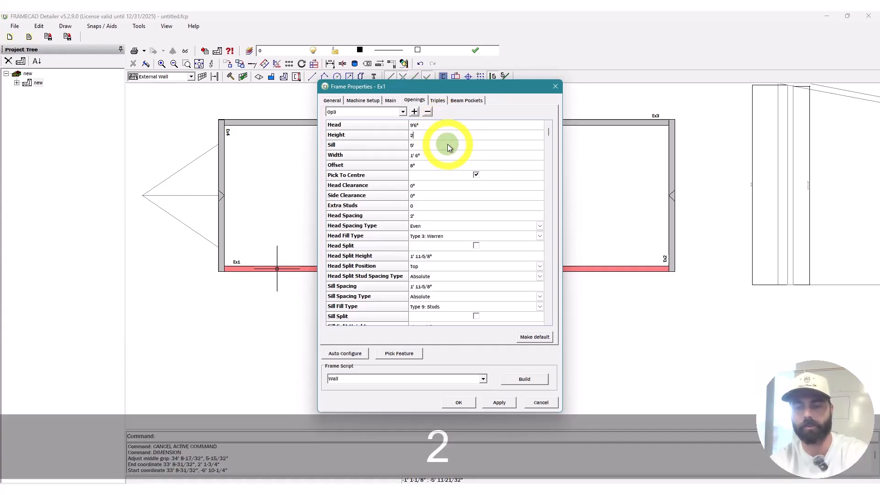
pyautogui.click(450, 149)
pyautogui.click(448, 155)
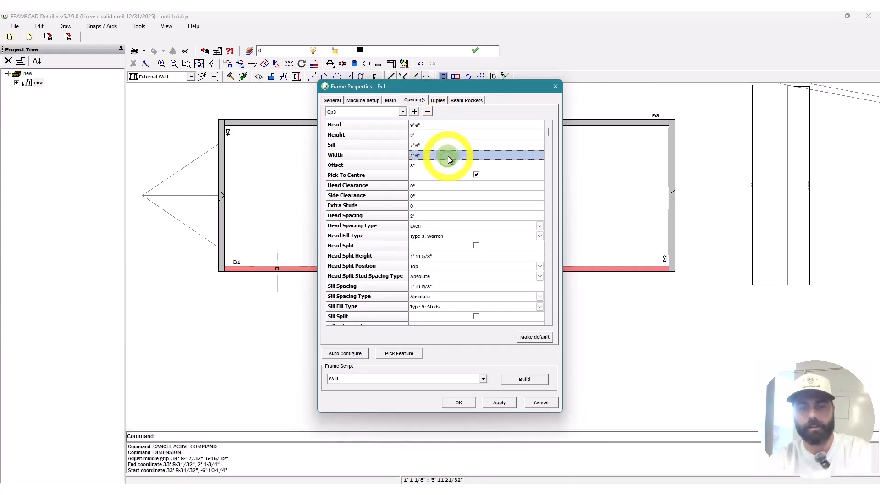
pyautogui.write("5'")
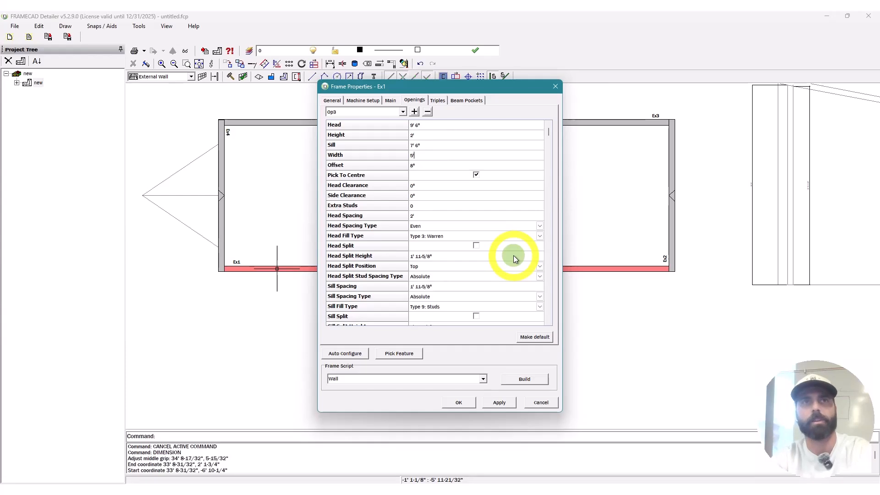
pyautogui.click(441, 166)
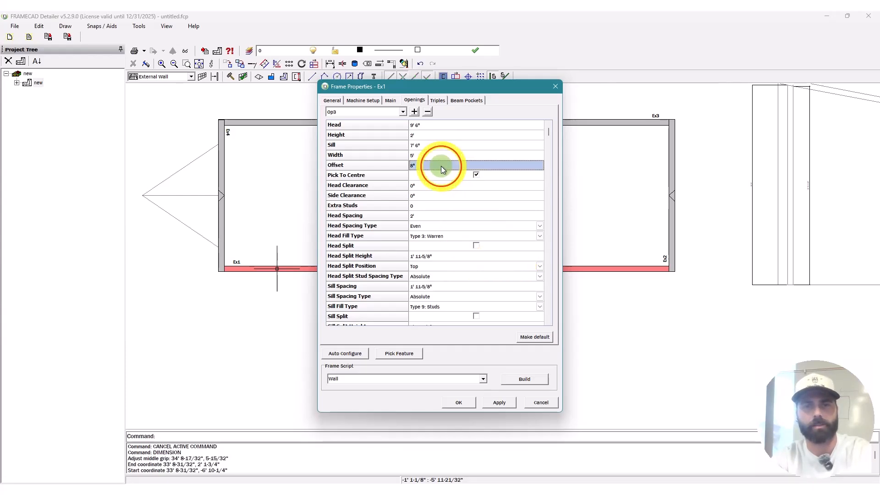
pyautogui.write('21')
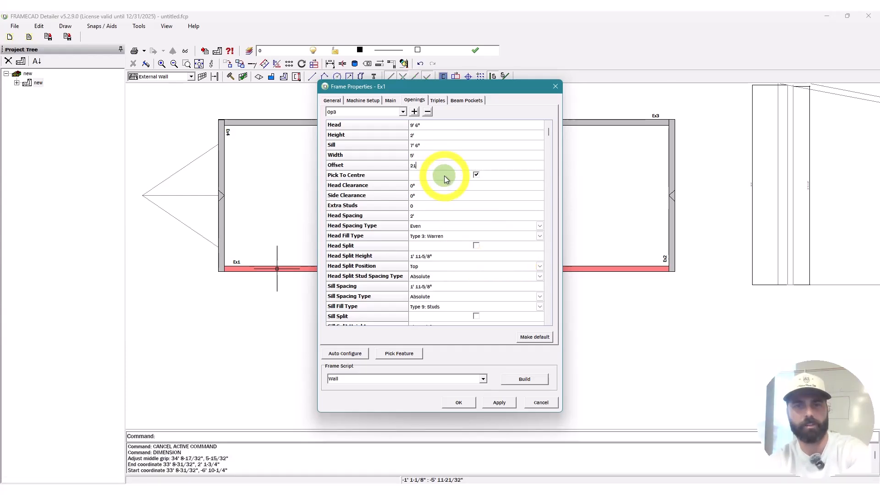
pyautogui.write("'")
pyautogui.press('Return')
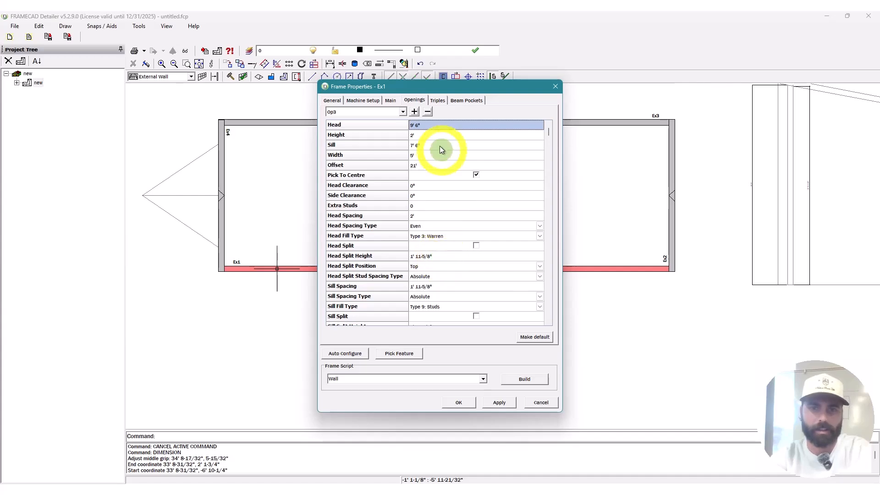
pyautogui.click(522, 377)
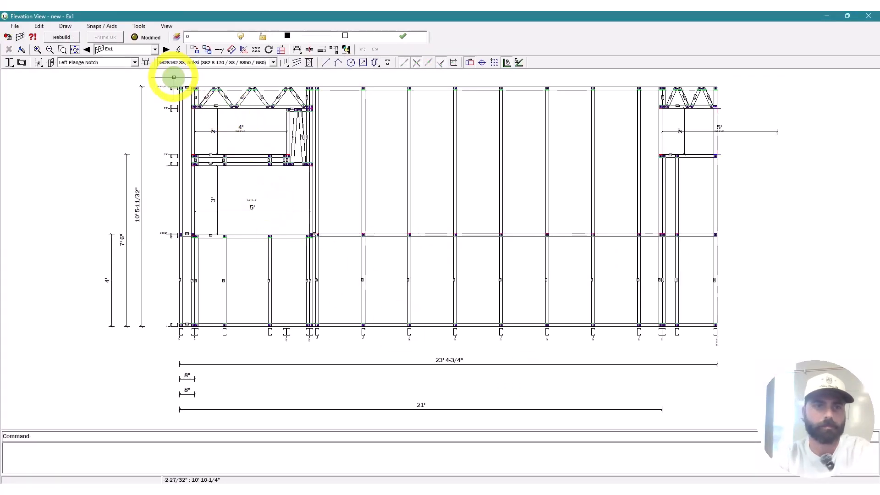
# Step: Change Op2's offset to 72" in the Openings settings and rebuild Ex1's framing
pyautogui.click(179, 49)
pyautogui.click(415, 106)
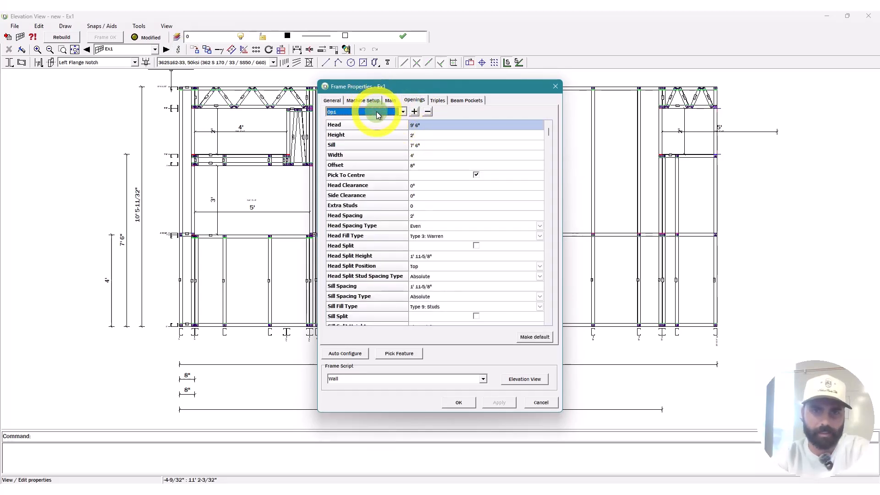
pyautogui.click(433, 154)
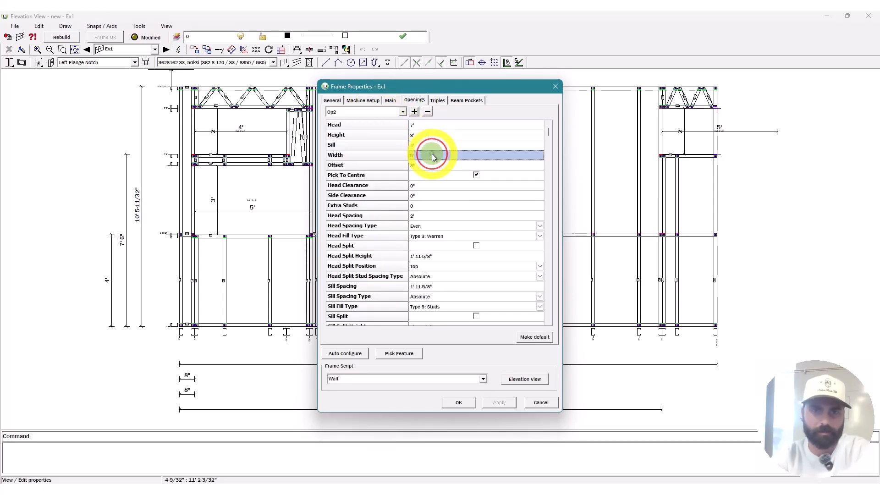
pyautogui.click(434, 142)
pyautogui.click(439, 165)
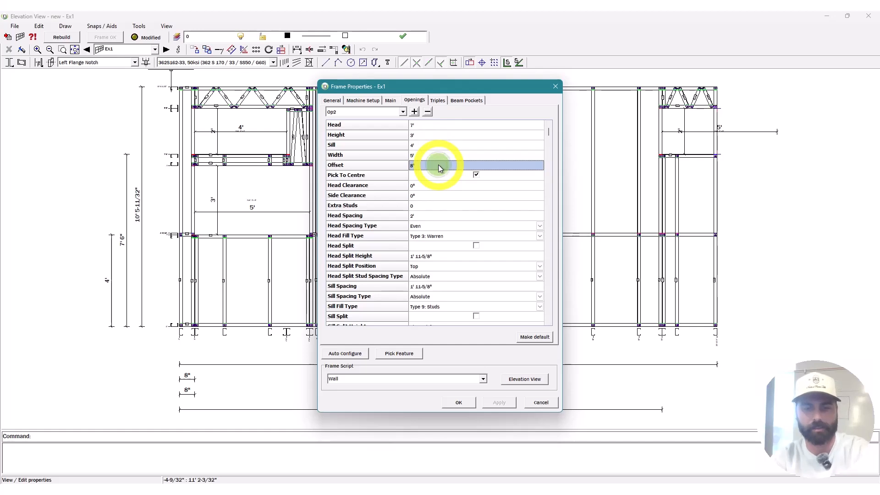
pyautogui.write('72"')
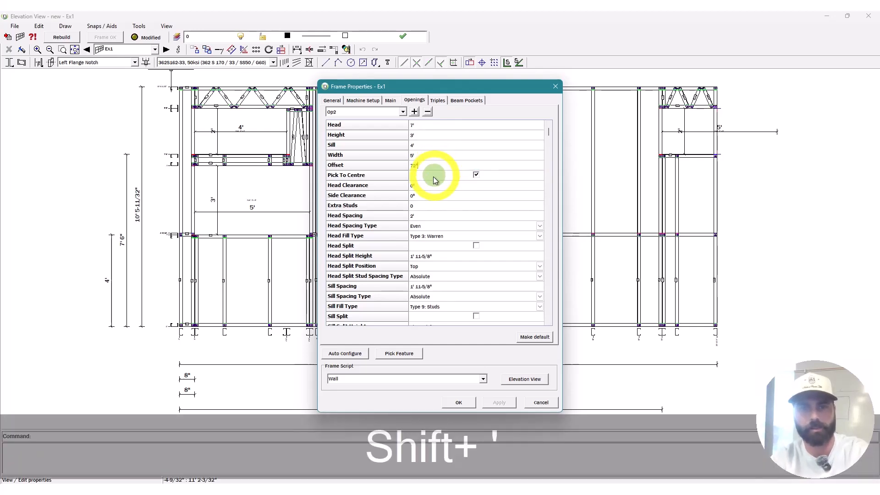
pyautogui.click(429, 156)
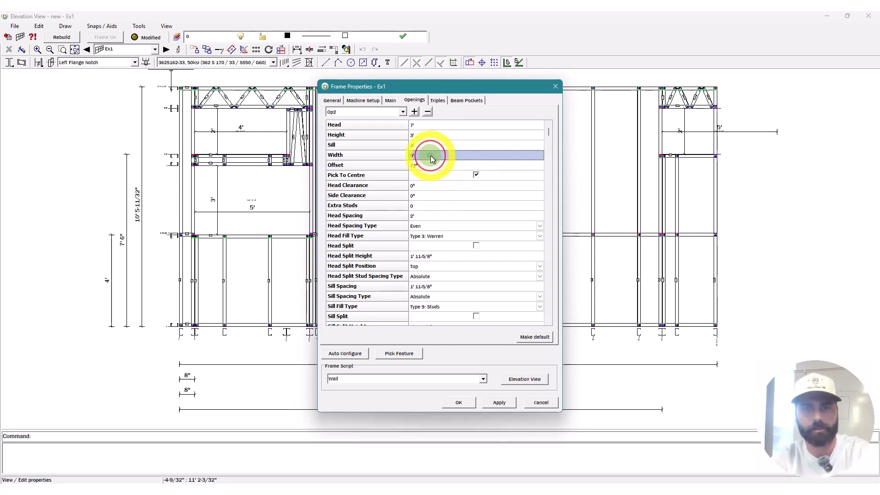
pyautogui.click(523, 380)
pyautogui.click(61, 37)
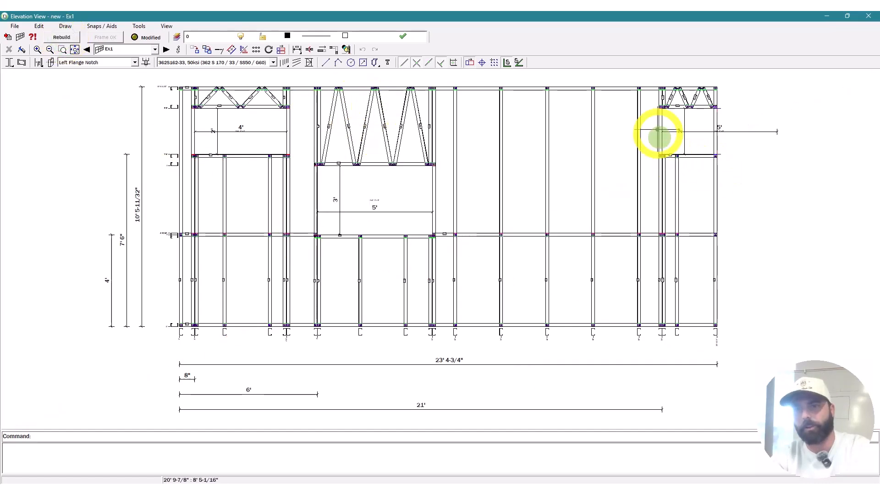
# Step: Set Ex1's stud spacing to 16" on the Main settings
pyautogui.click(179, 52)
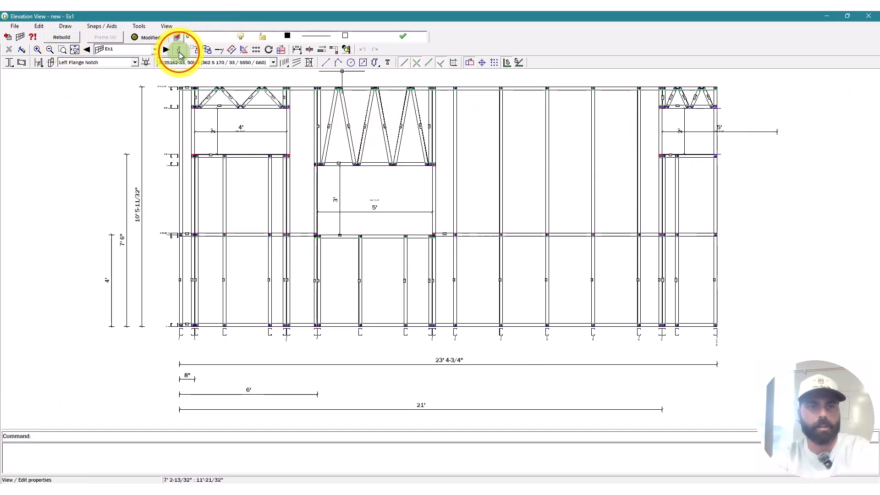
pyautogui.click(390, 100)
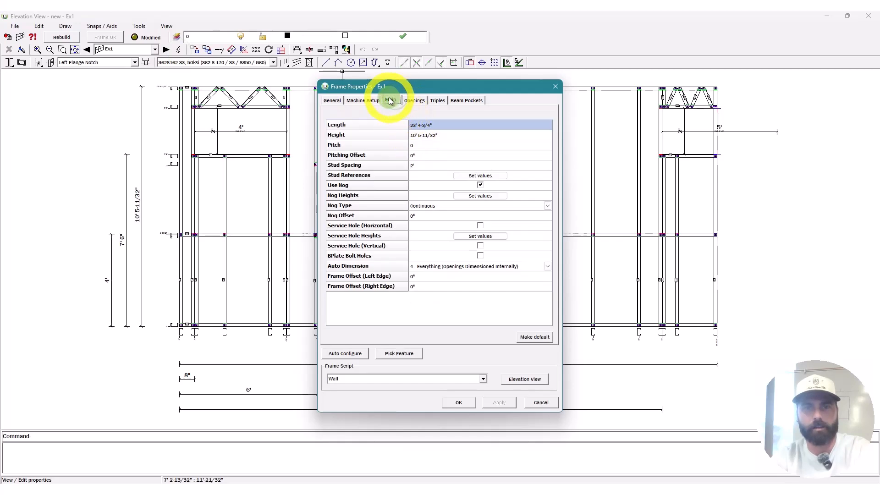
pyautogui.click(433, 165)
pyautogui.write('16')
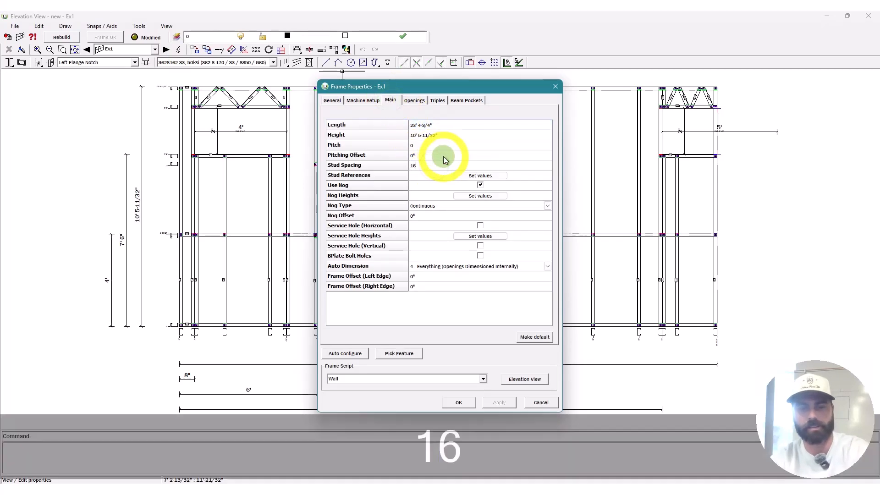
pyautogui.write('"')
# Step: Change the third opening's offset to 19' in the Openings settings
pyautogui.click(415, 100)
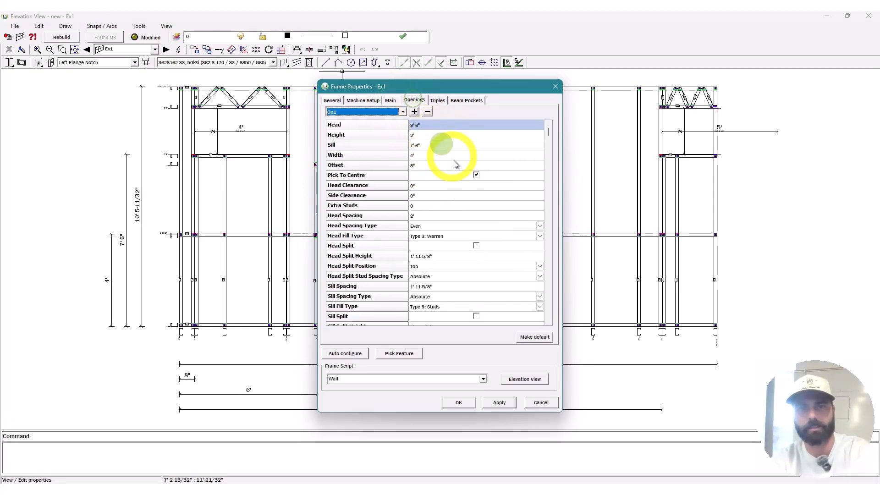
pyautogui.scroll(-2, 363, 114)
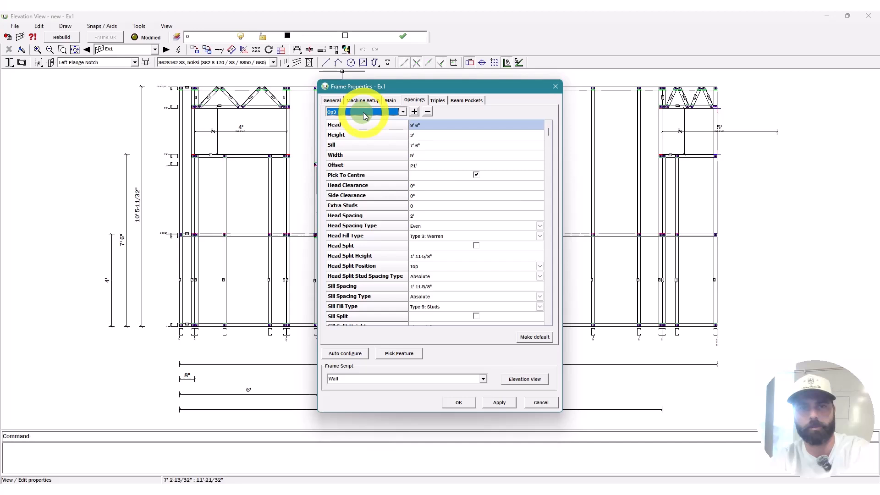
pyautogui.click(435, 166)
pyautogui.write('1')
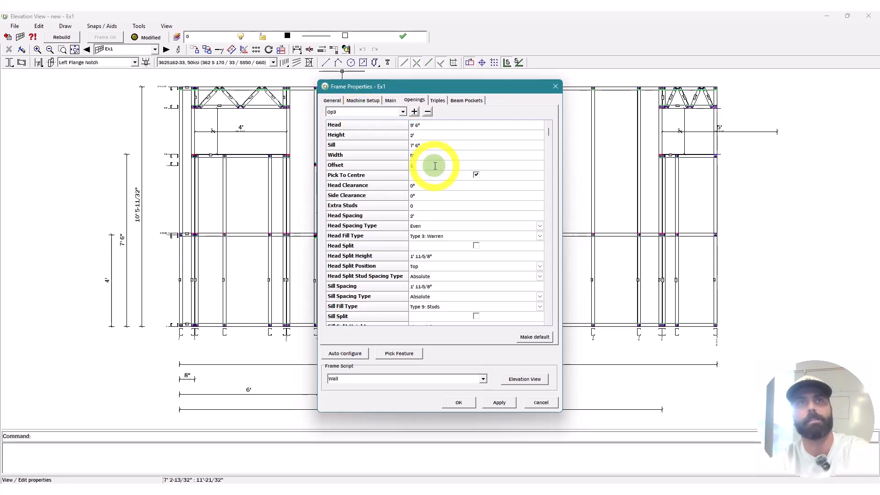
pyautogui.write("9'")
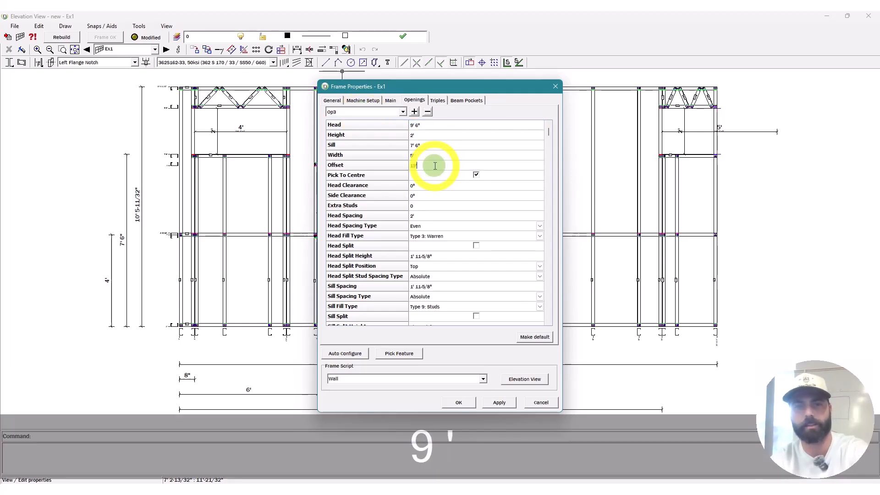
# Step: Rebuild Ex1 with 16" studs, then move Op3 to an 18' offset and rebuild again
pyautogui.click(527, 380)
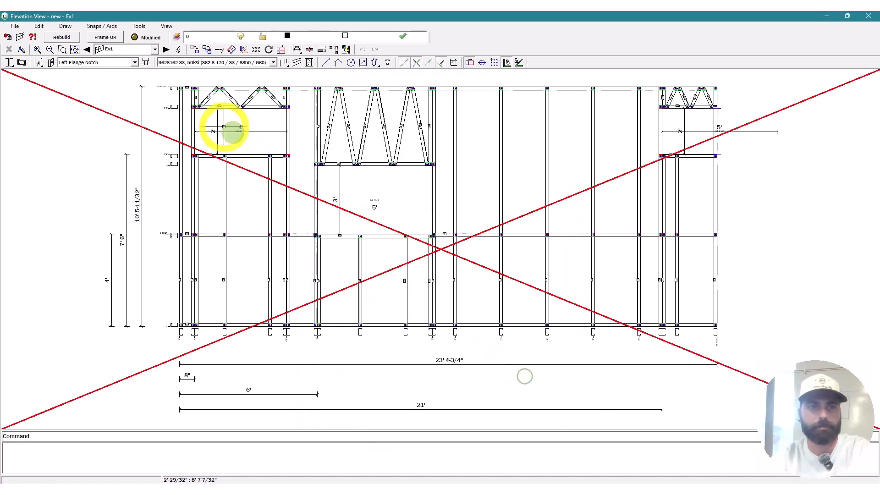
pyautogui.click(71, 40)
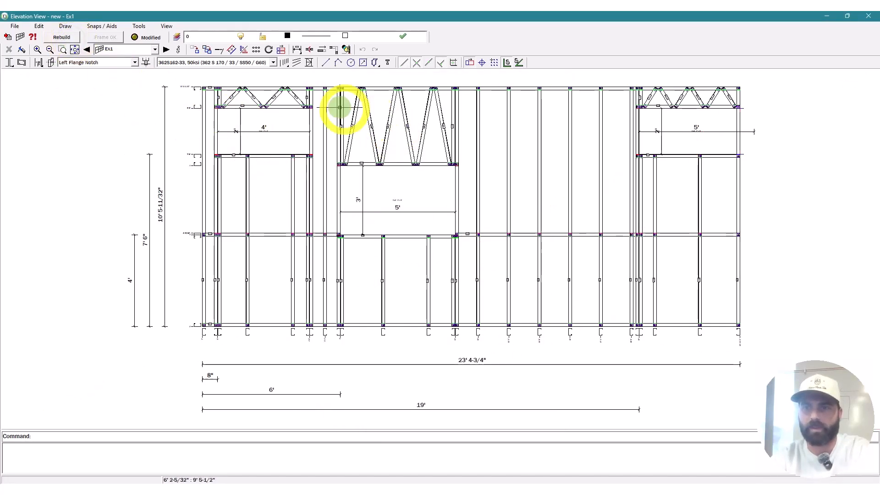
pyautogui.click(187, 52)
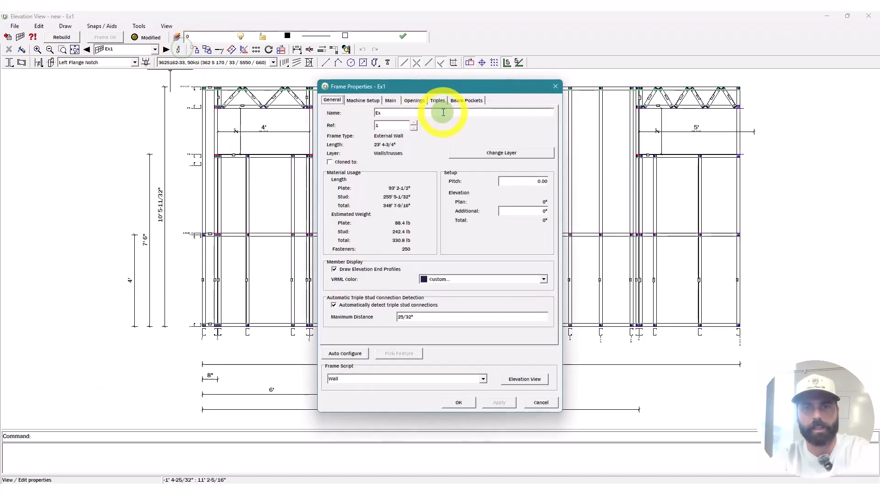
pyautogui.click(414, 100)
pyautogui.scroll(-2, 386, 113)
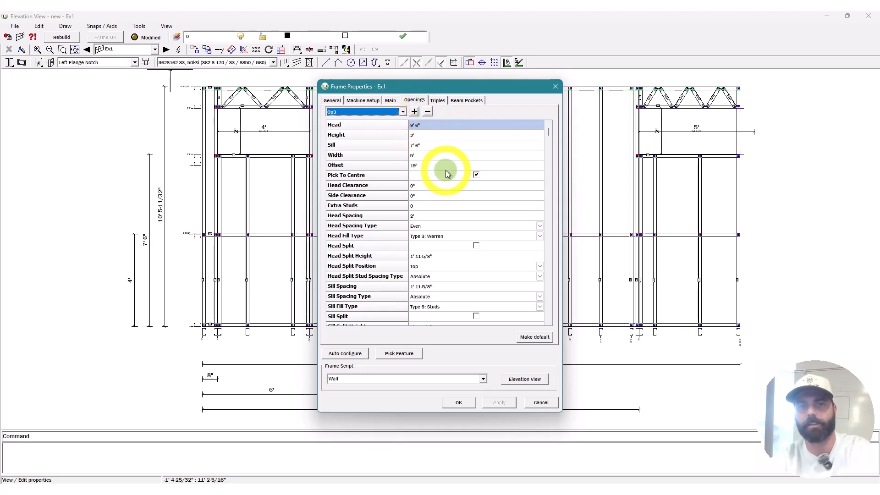
pyautogui.click(448, 168)
pyautogui.write("18'")
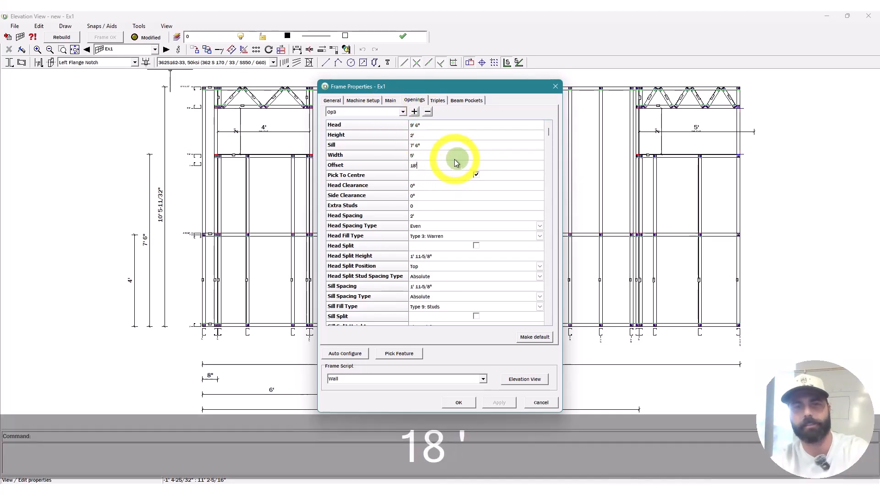
pyautogui.click(530, 379)
pyautogui.click(61, 37)
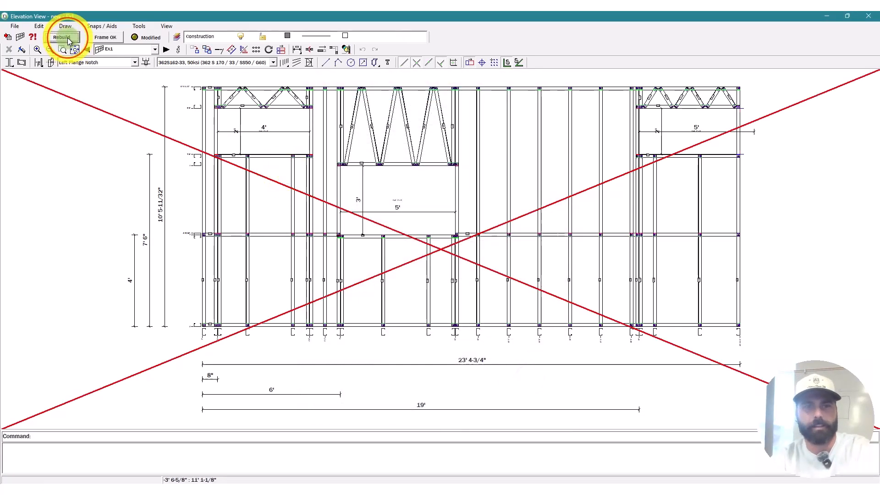
pyautogui.scroll(3, 741, 114)
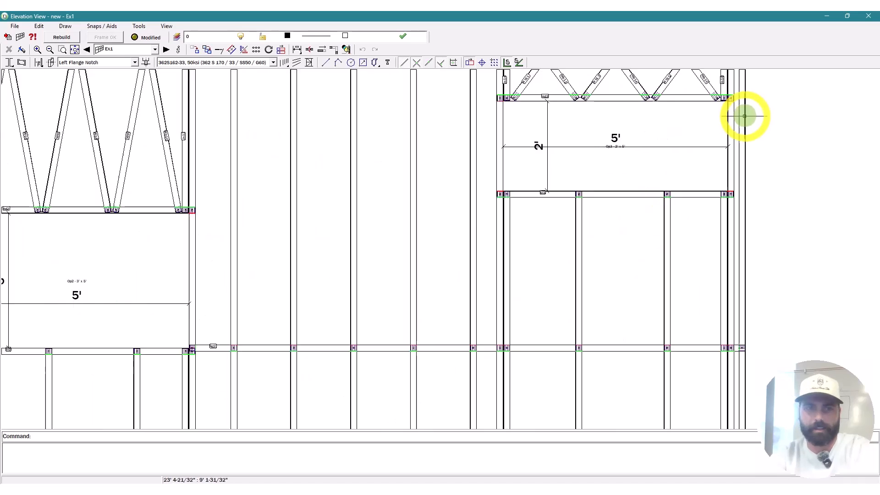
pyautogui.scroll(-4, 741, 115)
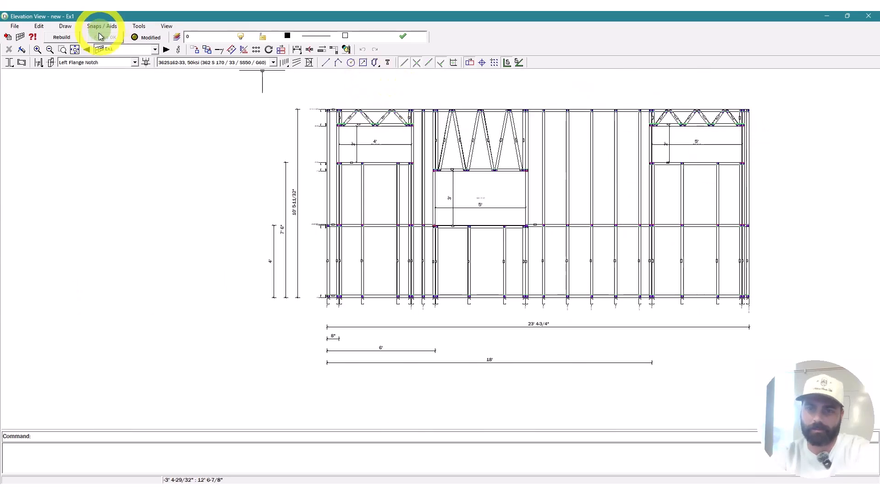
# Step: Move Ex1's third opening to a 17' offset and rebuild the framing
pyautogui.click(180, 50)
pyautogui.click(418, 147)
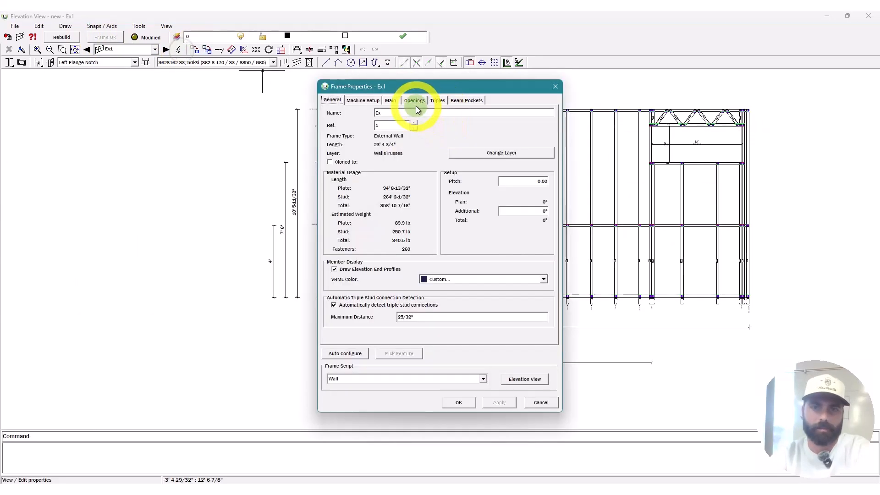
pyautogui.click(414, 103)
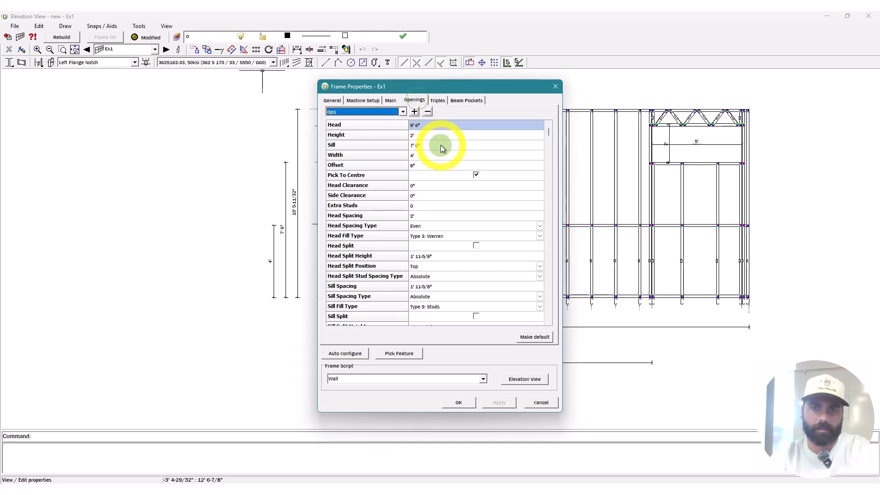
pyautogui.scroll(-2, 366, 111)
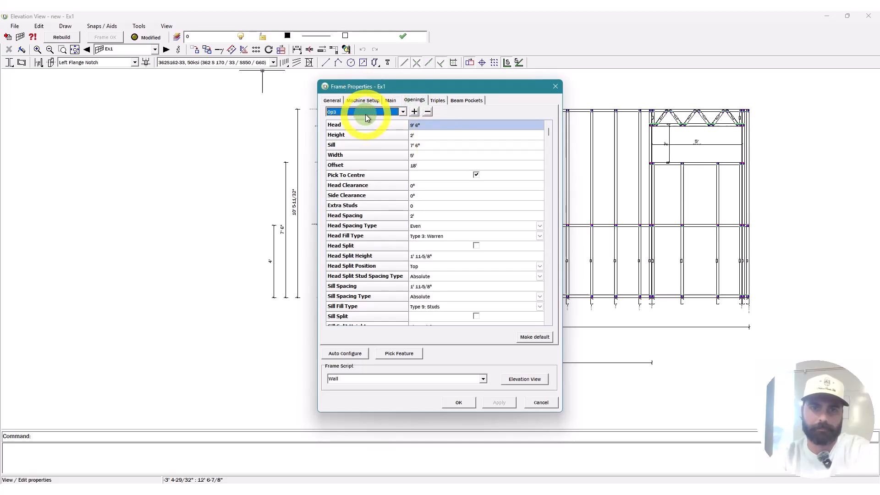
pyautogui.click(441, 170)
pyautogui.write("17'")
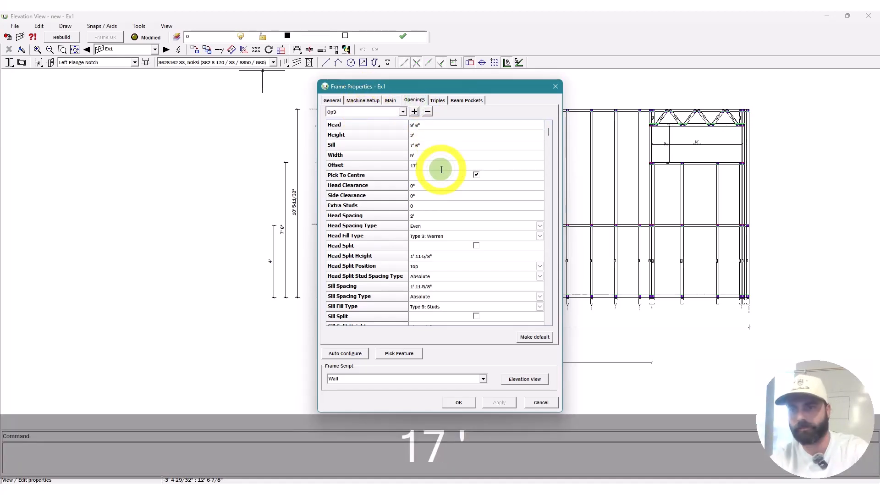
pyautogui.click(524, 379)
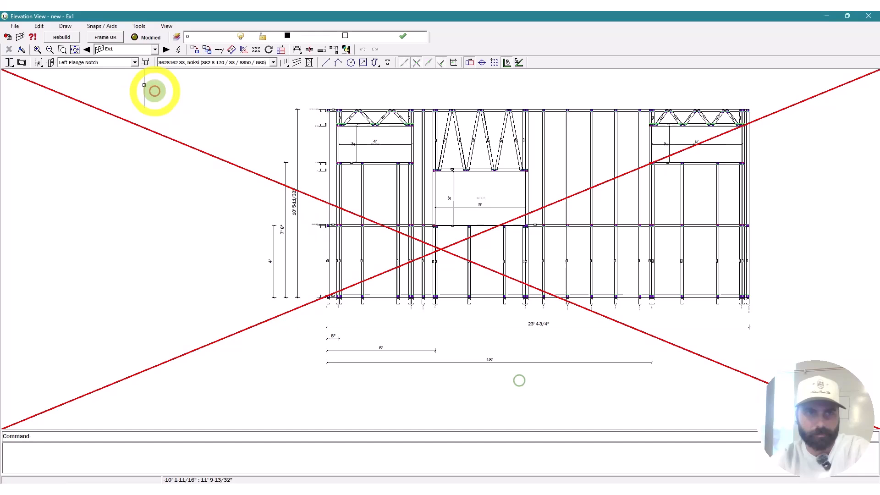
pyautogui.click(67, 41)
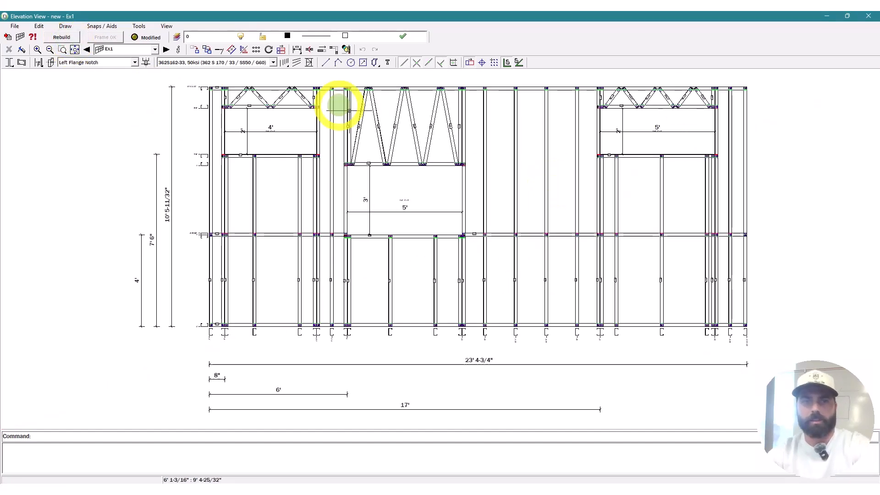
# Step: Zoom over the rebuilt Ex1 frame to inspect it, then close the elevation
pyautogui.scroll(2, 468, 143)
pyautogui.scroll(-3, 469, 143)
pyautogui.scroll(3, 374, 188)
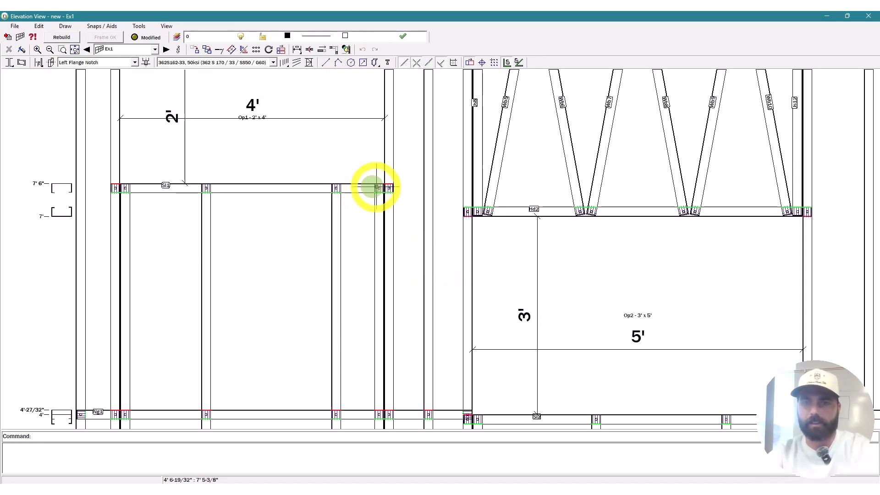
pyautogui.scroll(-3, 295, 250)
pyautogui.scroll(4, 844, 196)
pyautogui.scroll(-3, 617, 236)
pyautogui.scroll(-1, 284, 157)
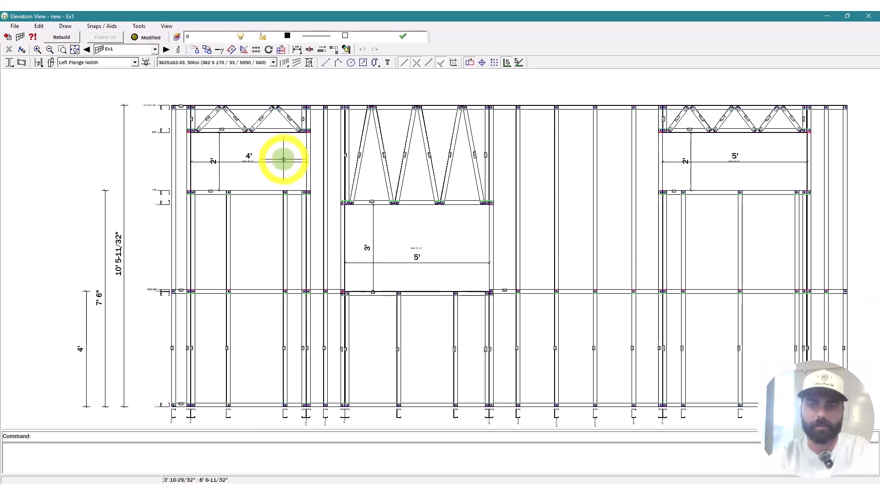
pyautogui.scroll(4, 421, 239)
pyautogui.scroll(-3, 421, 238)
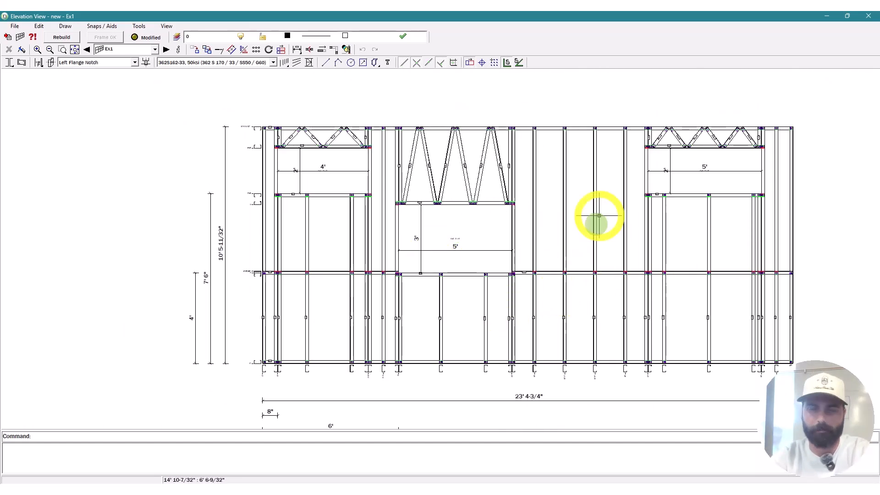
pyautogui.click(869, 17)
# Step: Open the top wall Ex3's properties and set its opening height to 7'
pyautogui.press('Escape')
pyautogui.scroll(5, 436, 142)
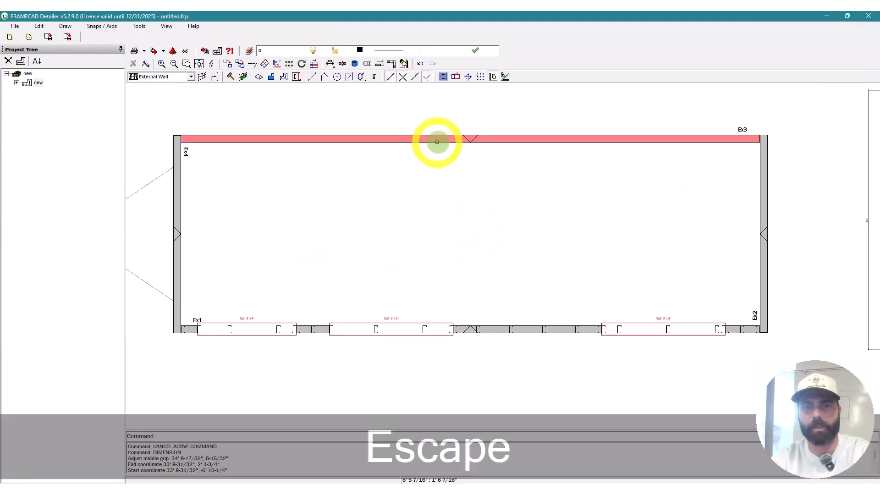
pyautogui.rightClick(428, 138)
pyautogui.click(459, 157)
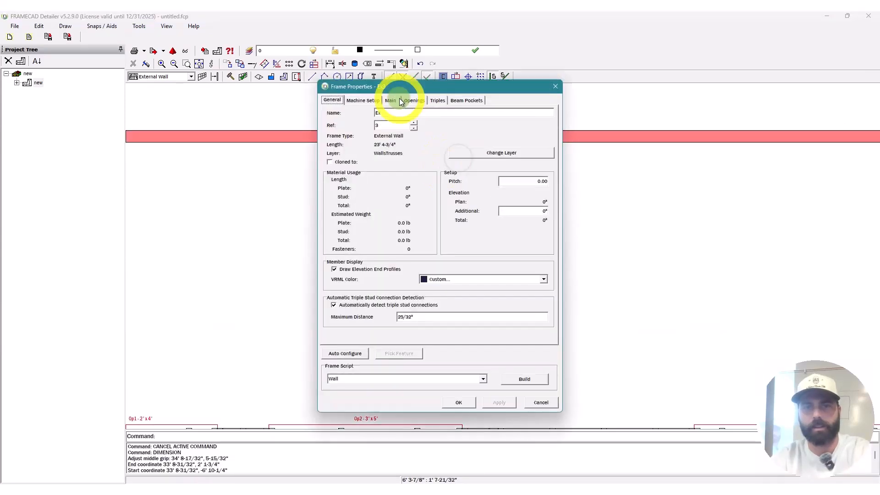
pyautogui.click(394, 100)
pyautogui.click(441, 146)
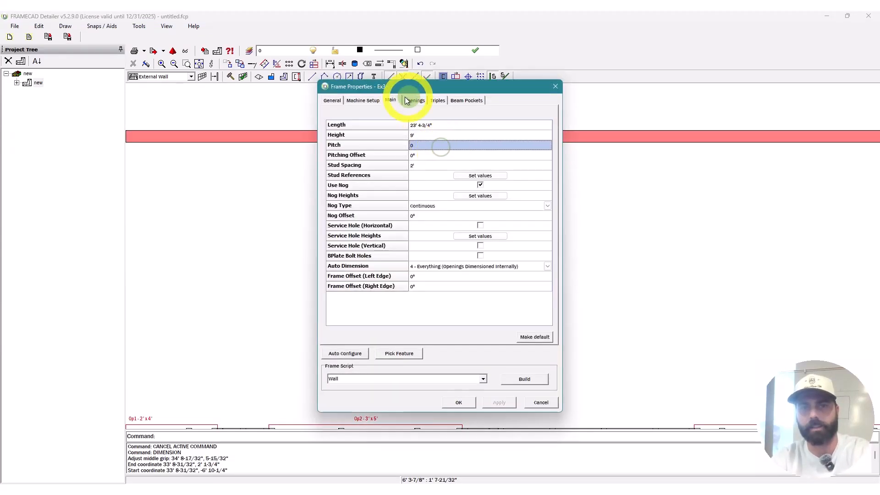
pyautogui.click(421, 104)
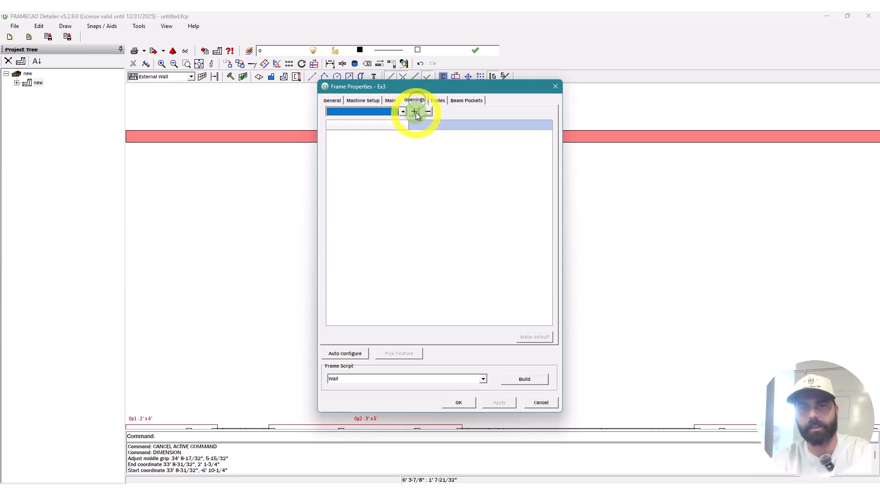
pyautogui.click(440, 135)
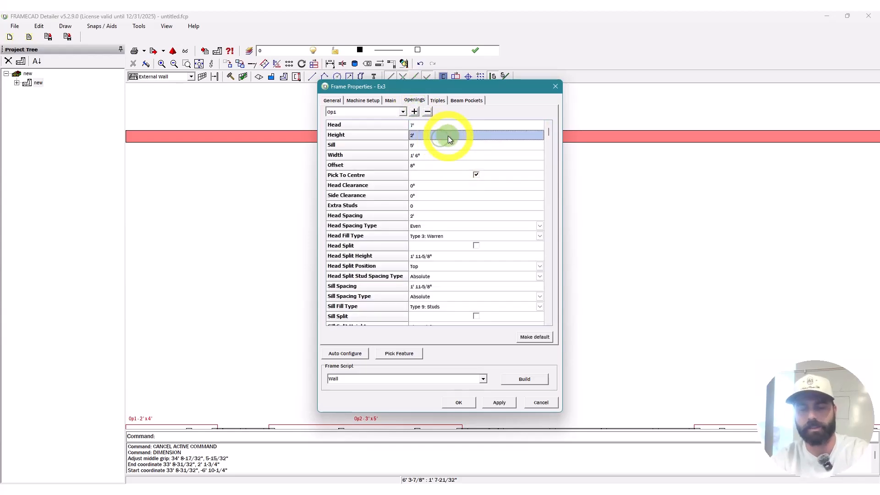
pyautogui.write("7'")
pyautogui.click(442, 144)
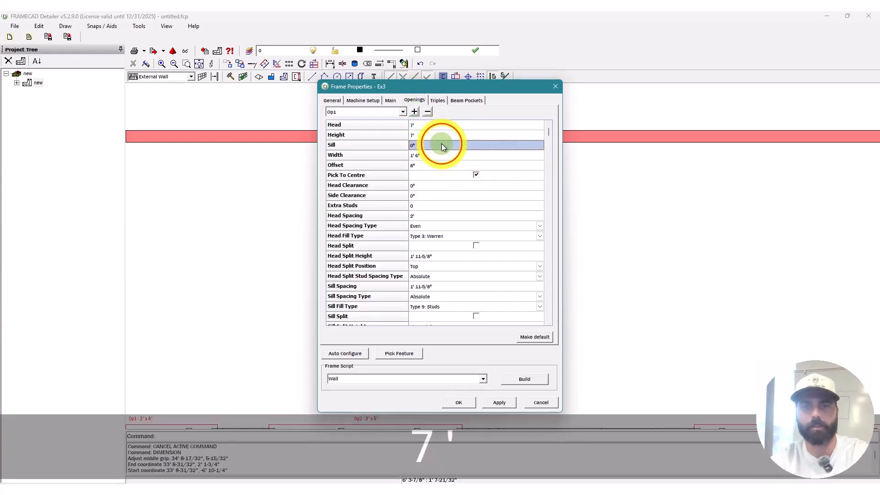
# Step: Give the door a 38.5" width and 16' offset, then build Ex3's elevation
pyautogui.click(441, 156)
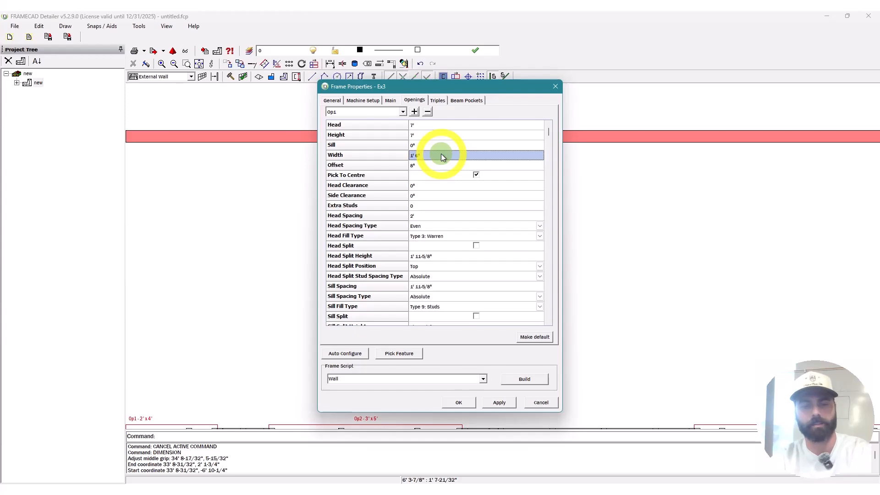
pyautogui.write('38')
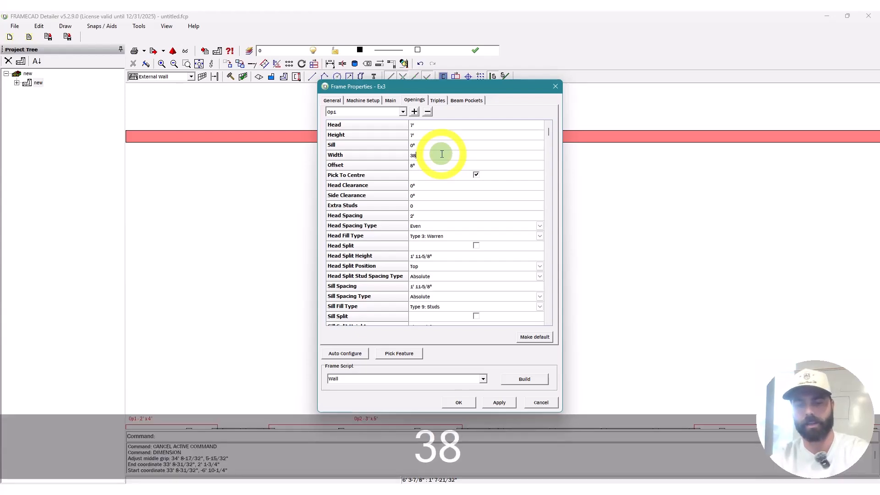
pyautogui.write('.5"')
pyautogui.click(439, 167)
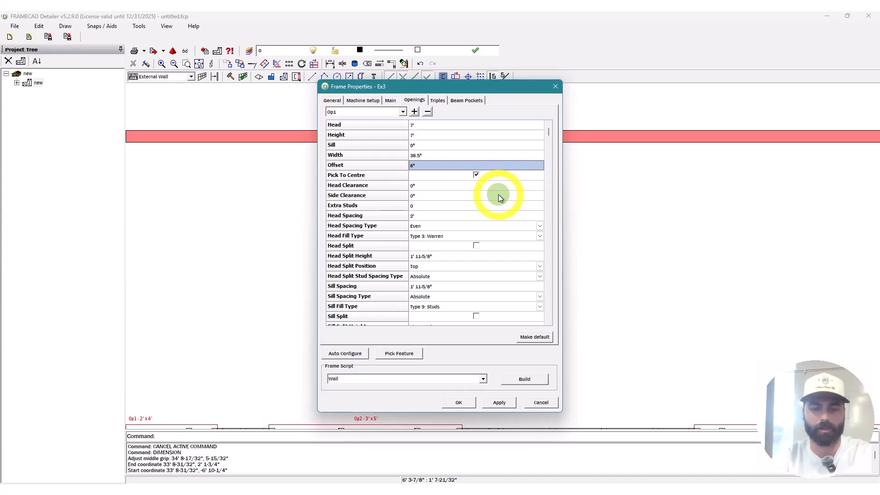
pyautogui.write("16'")
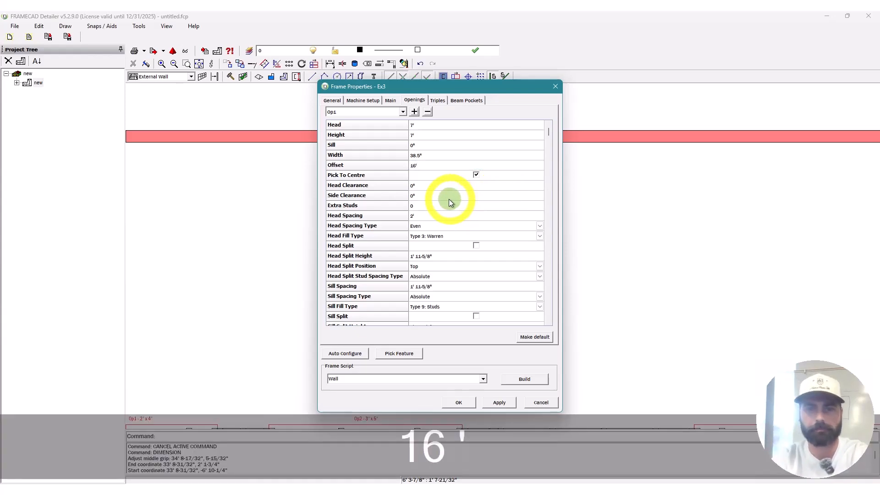
pyautogui.click(525, 379)
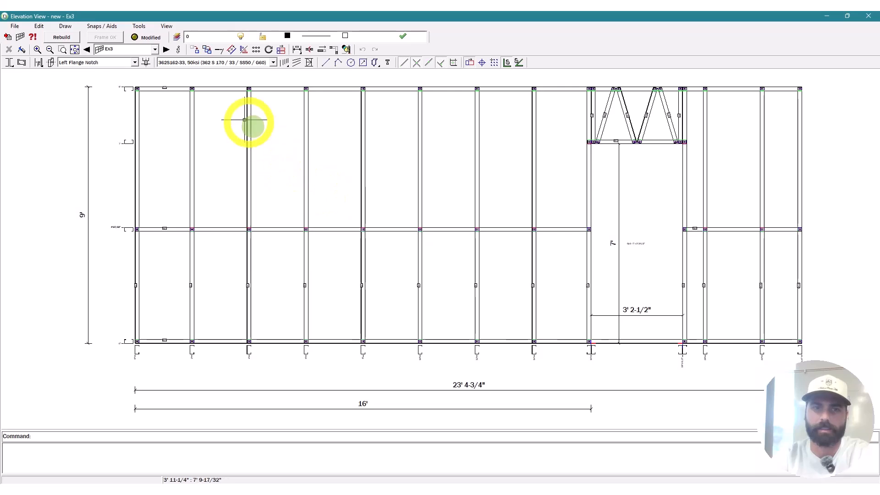
# Step: Change Ex3's Stud Spacing to 16", review the door opening, and rebuild the framing
pyautogui.click(179, 49)
pyautogui.click(391, 101)
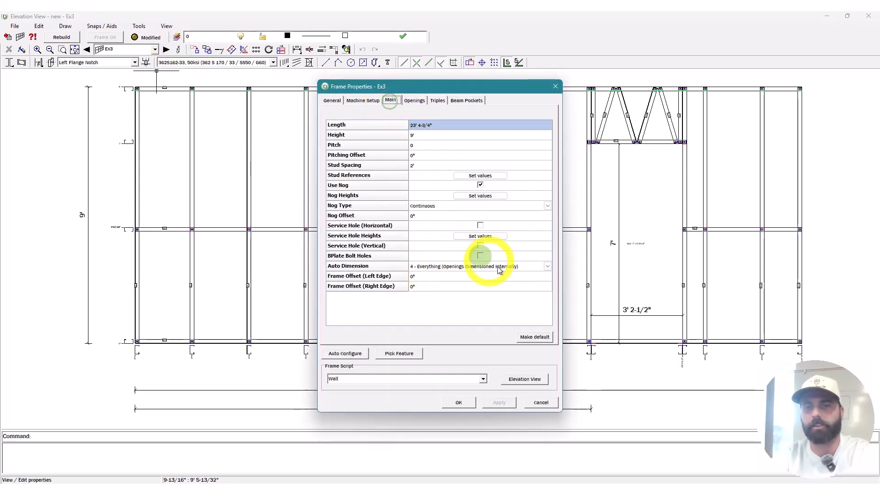
pyautogui.click(536, 337)
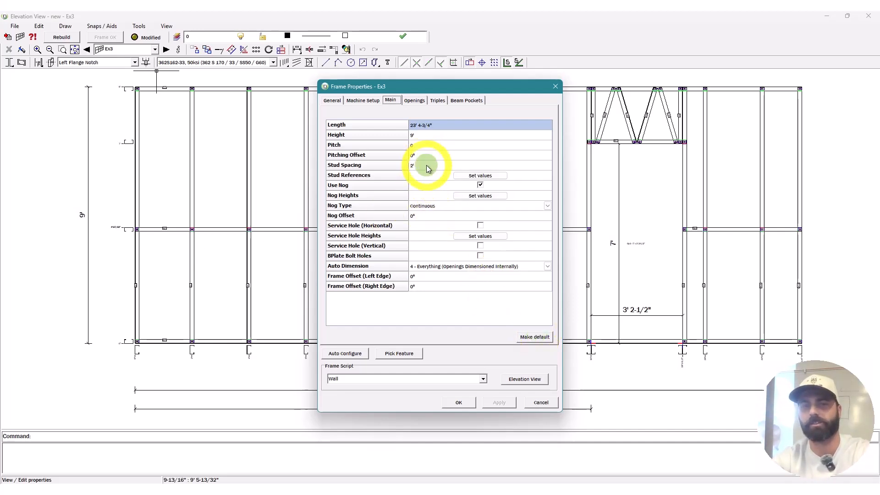
pyautogui.click(467, 166)
pyautogui.write('16"')
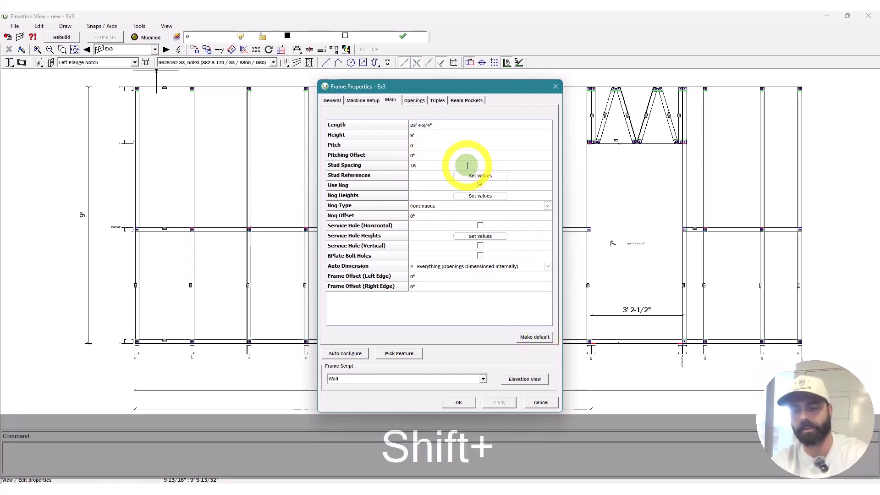
pyautogui.click(443, 155)
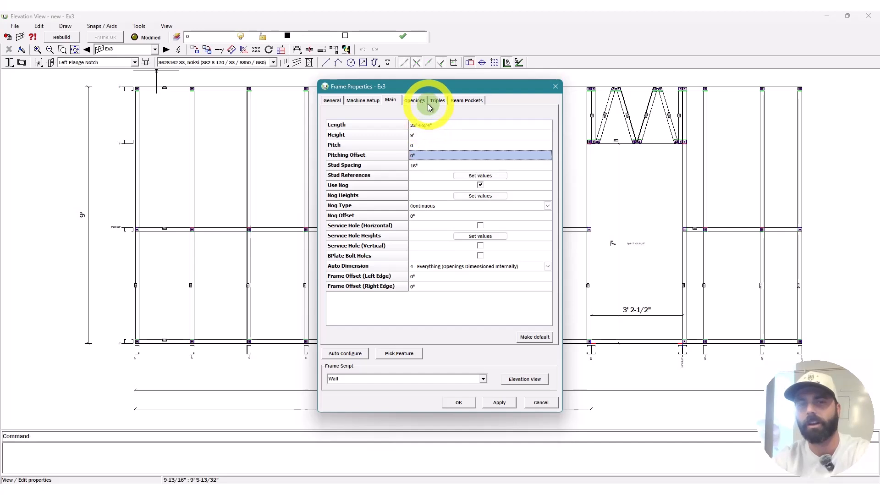
pyautogui.click(415, 100)
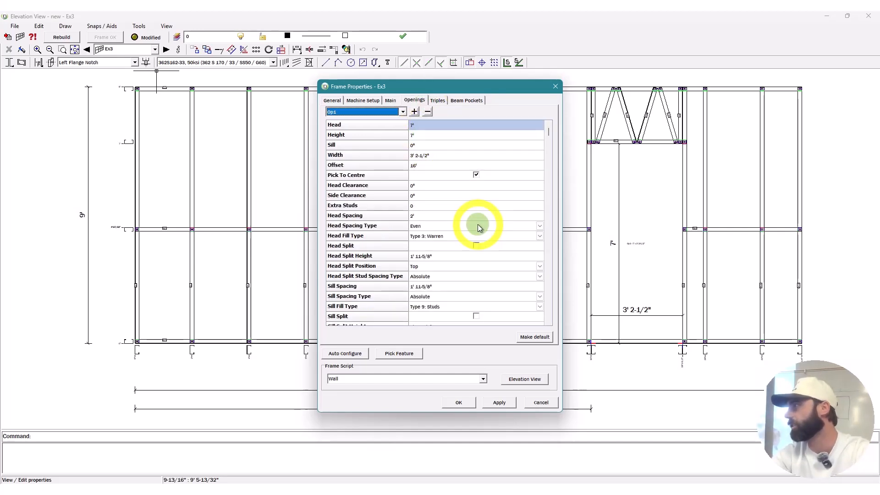
pyautogui.click(525, 379)
pyautogui.click(62, 38)
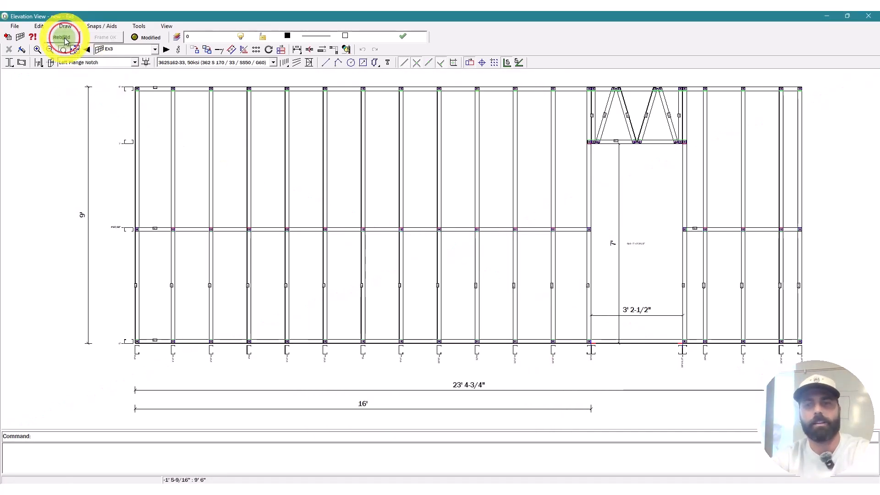
# Step: Reopen the top wall's properties, set the door offset to 14', and add Op2
pyautogui.click(871, 18)
pyautogui.scroll(2, 358, 145)
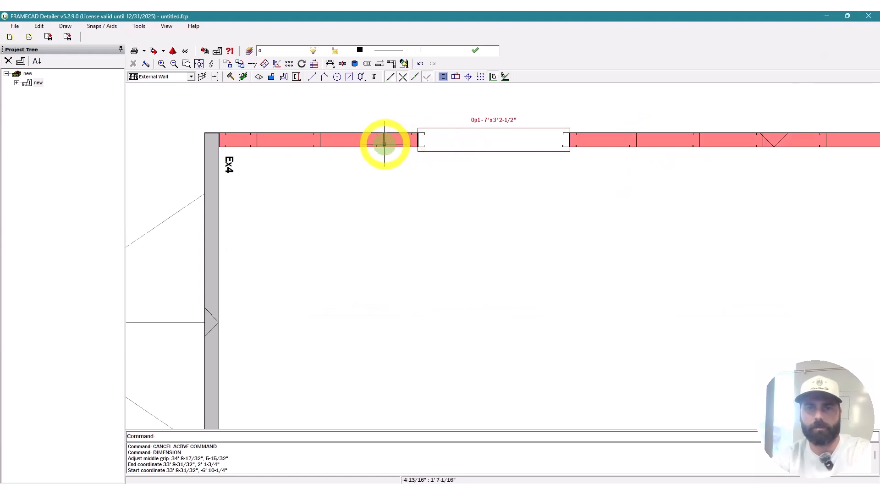
pyautogui.doubleClick(406, 147)
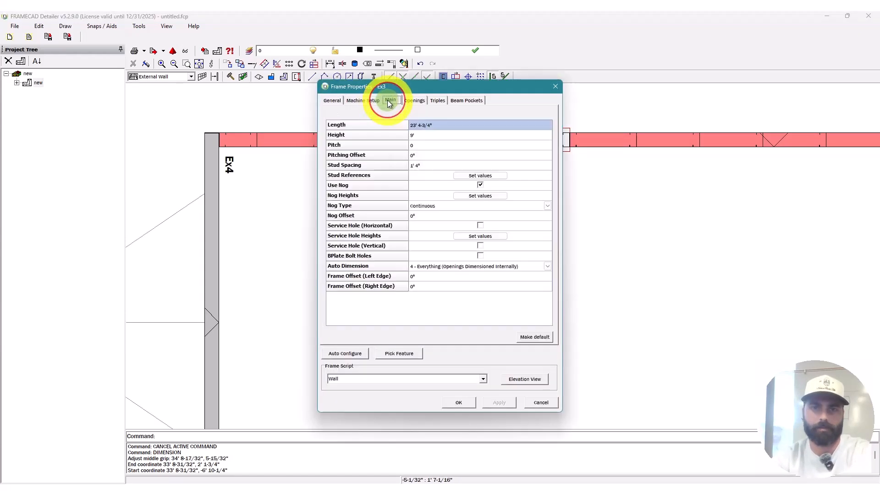
pyautogui.click(391, 102)
pyautogui.click(414, 101)
pyautogui.click(451, 166)
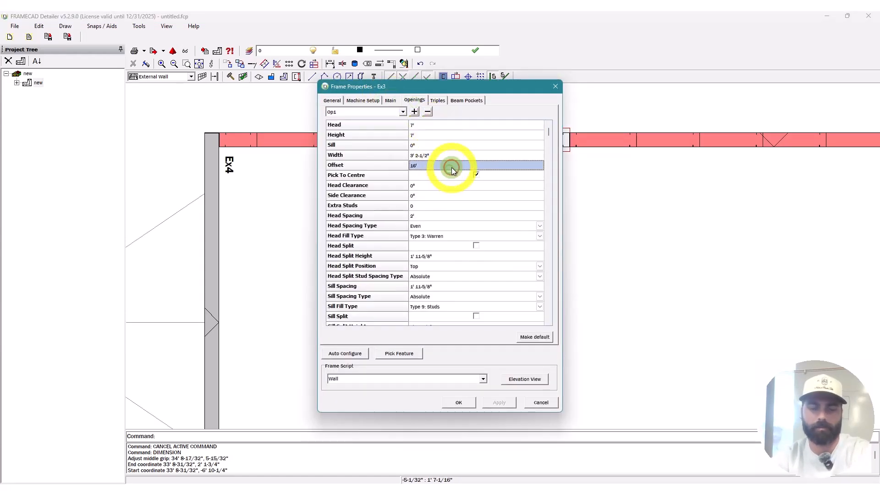
pyautogui.write("14'")
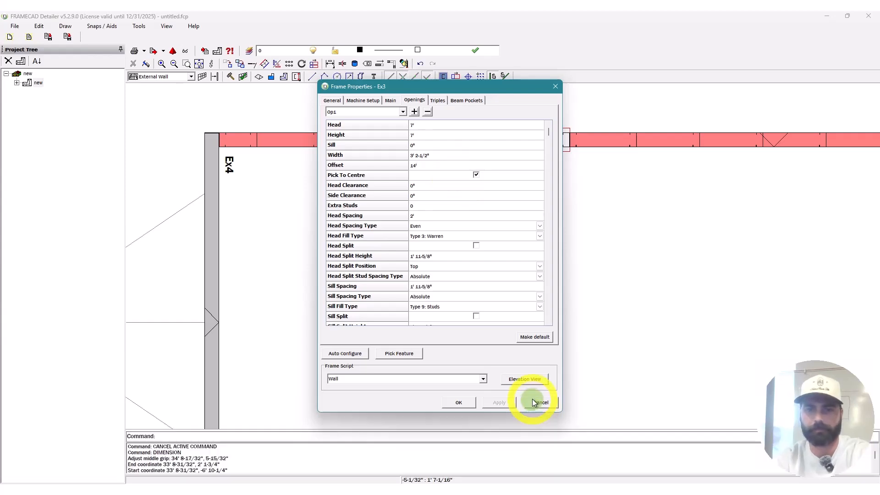
pyautogui.click(417, 111)
pyautogui.click(431, 123)
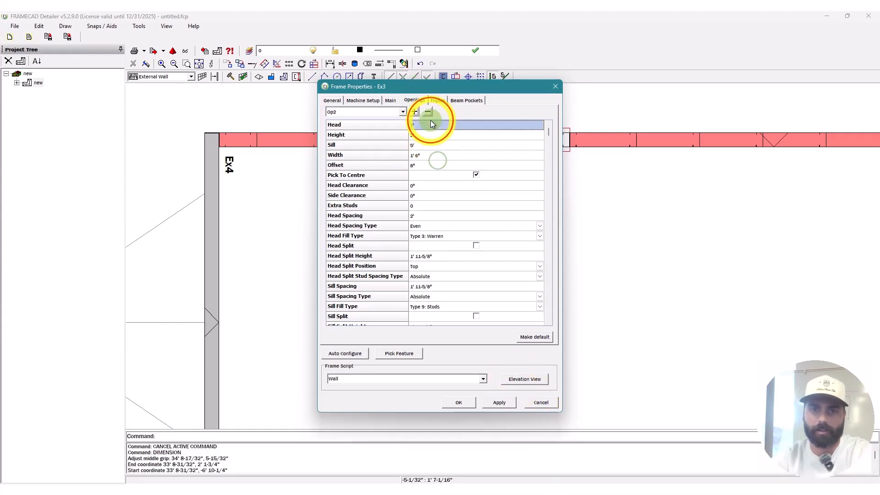
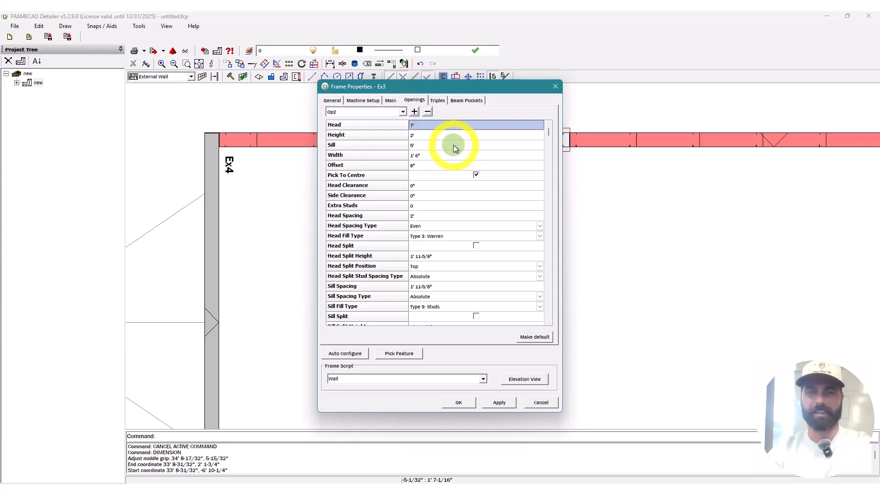
# Step: Give Ex3's Op2 a 7' head, 3' height and 5' width, then show its elevation
pyautogui.write("6'")
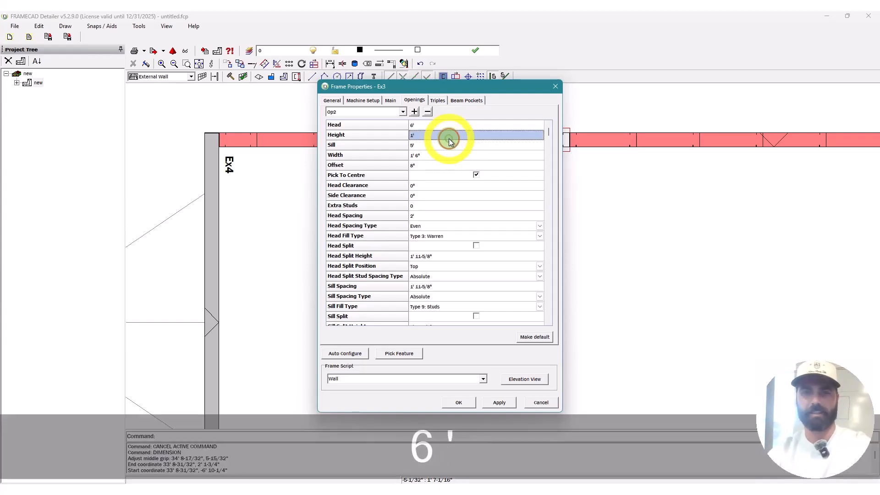
pyautogui.click(442, 133)
pyautogui.click(447, 127)
pyautogui.write("7'")
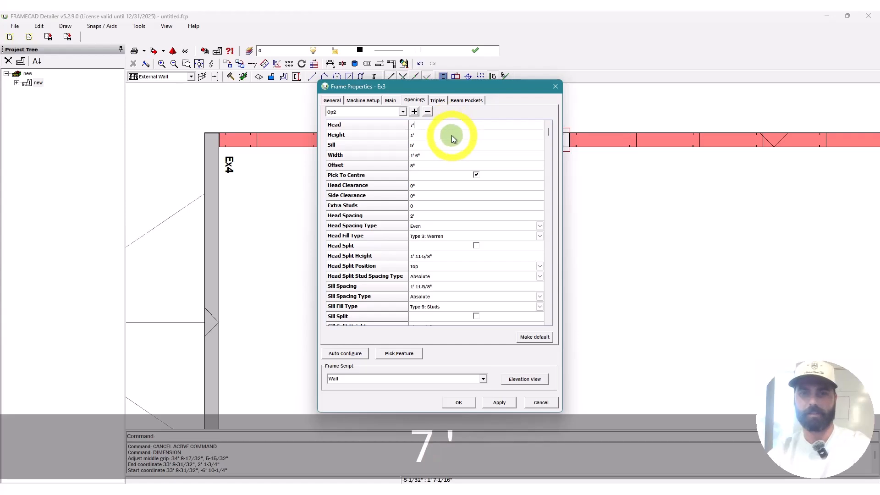
pyautogui.click(452, 136)
pyautogui.write("3'")
pyautogui.click(458, 146)
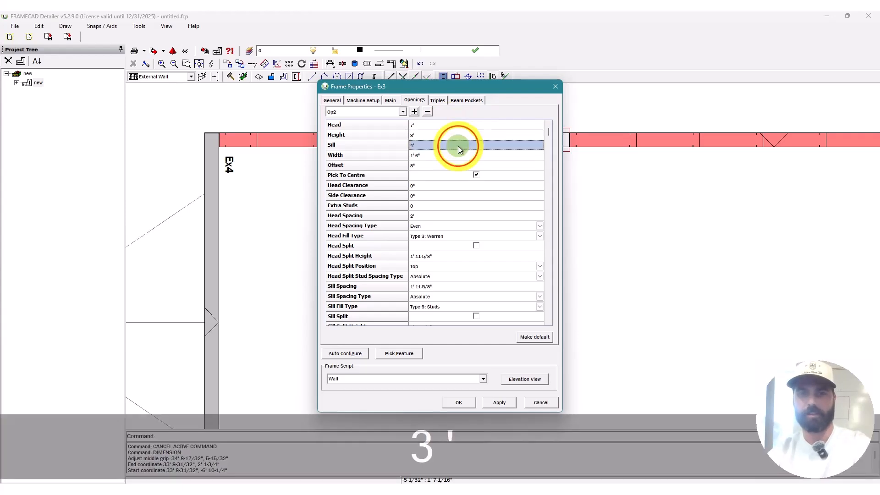
pyautogui.click(456, 156)
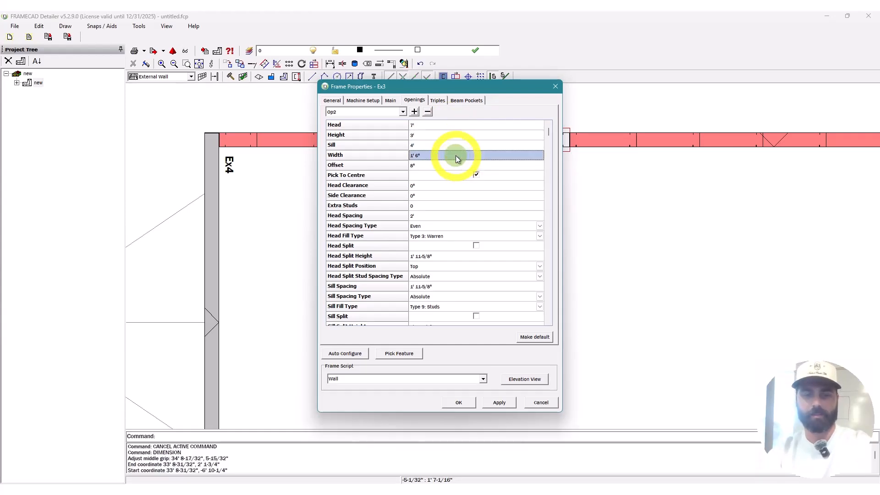
pyautogui.write("5'")
pyautogui.click(458, 165)
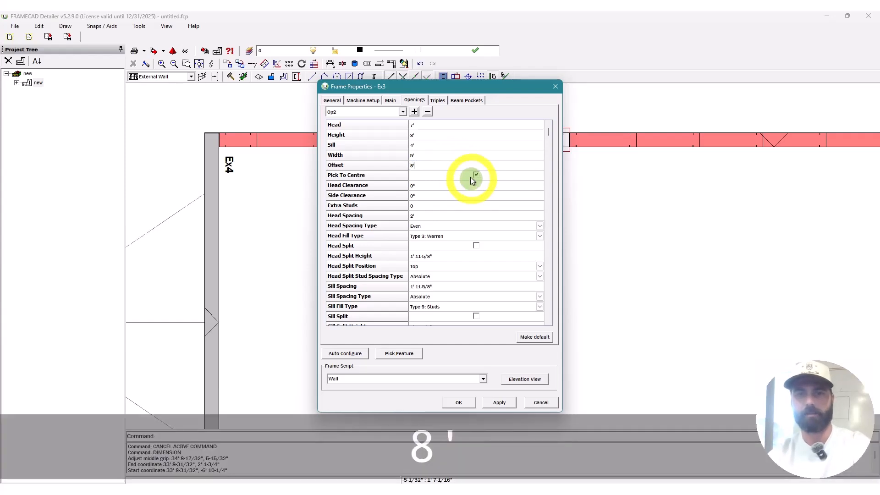
pyautogui.click(525, 379)
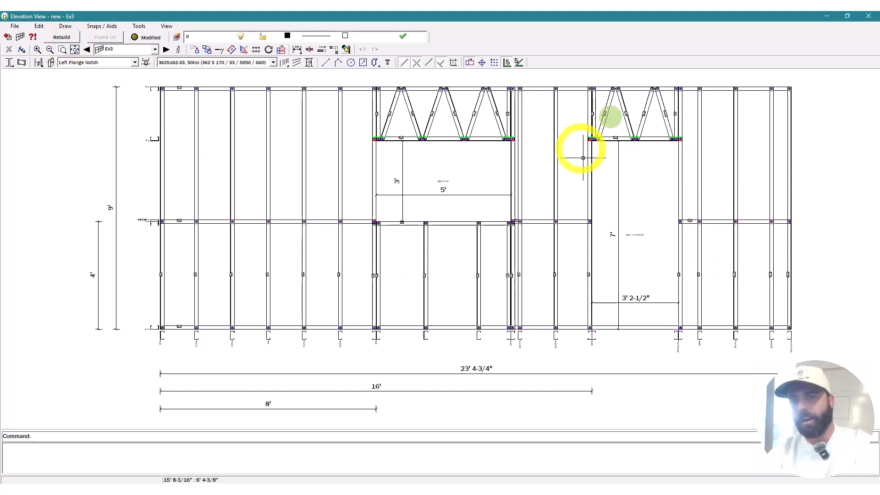
# Step: Close the Ex3 elevation and zoom and pan to centre the building in the plan
pyautogui.click(875, 19)
pyautogui.scroll(-2, 483, 191)
pyautogui.scroll(-4, 280, 229)
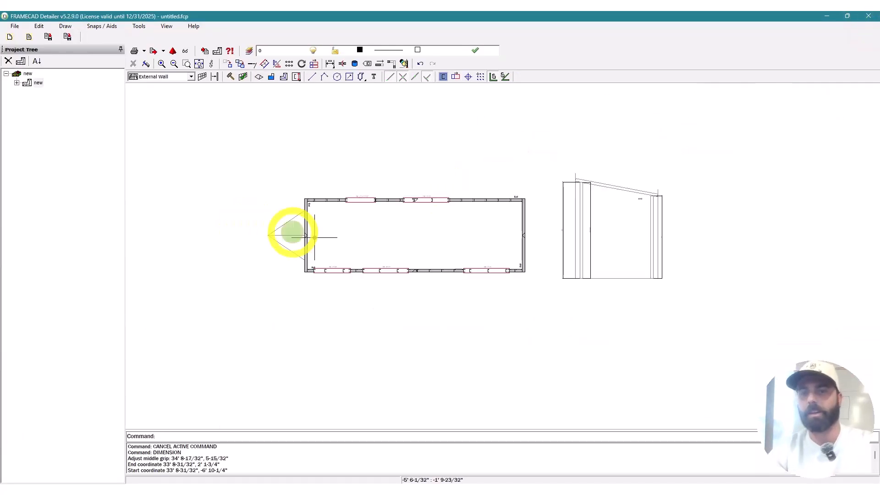
pyautogui.scroll(2, 553, 241)
pyautogui.scroll(1, 329, 293)
pyautogui.moveTo(329, 293); pyautogui.dragTo(411, 318, button='middle')
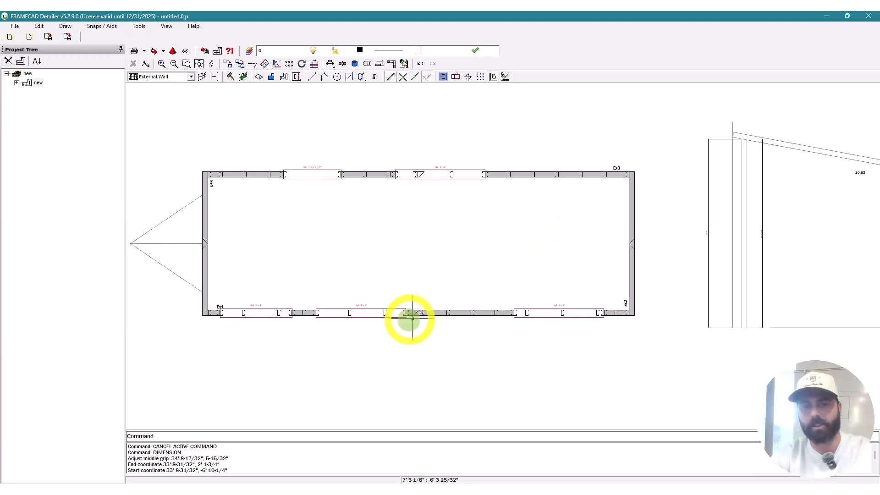
pyautogui.scroll(6, 622, 318)
pyautogui.scroll(-4, 652, 335)
# Step: Select wall Ex2, check the side elevation's 10' 6" height and 10.62 pitch, then clear the selection
pyautogui.press('Escape')
pyautogui.scroll(3, 656, 321)
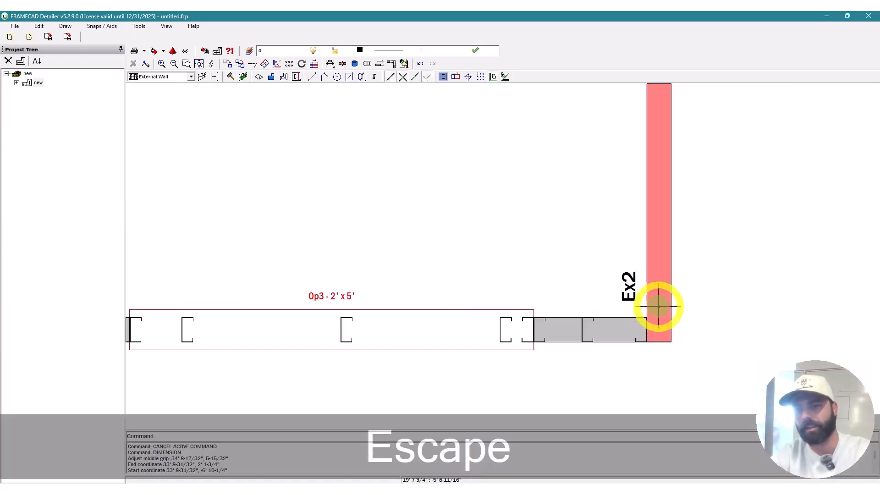
pyautogui.click(659, 307)
pyautogui.scroll(-5, 477, 275)
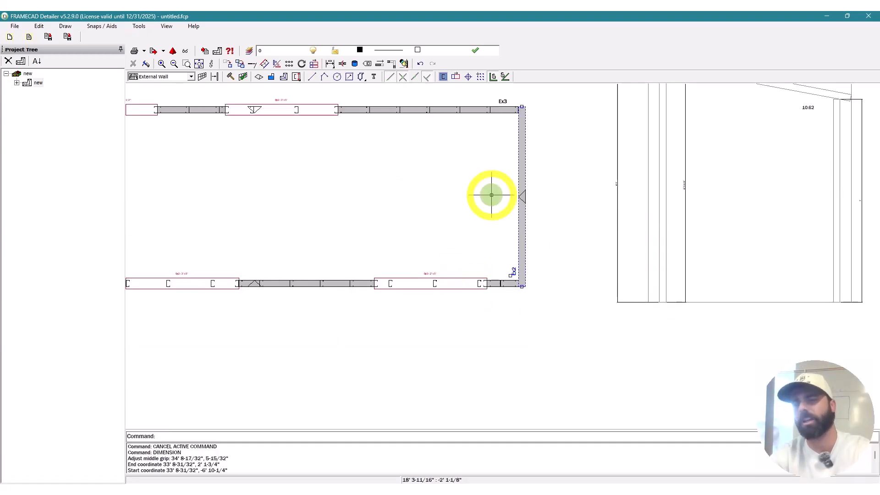
pyautogui.scroll(-2, 491, 195)
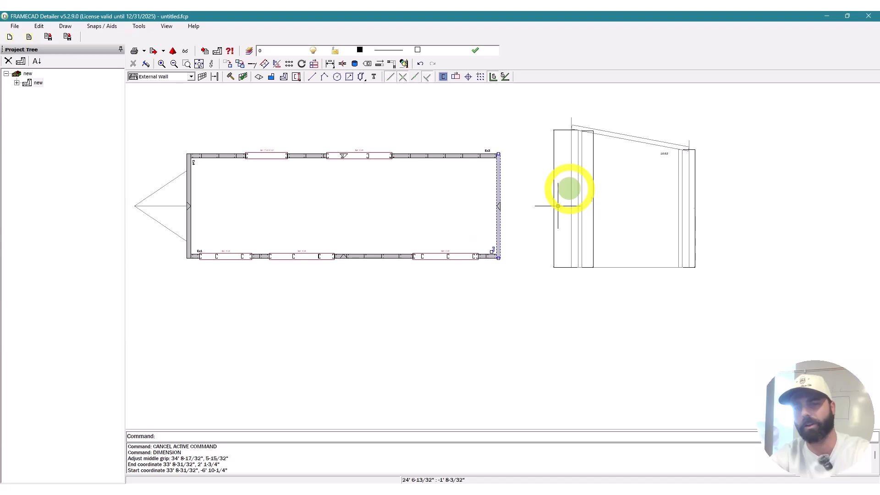
pyautogui.press('Escape')
pyautogui.press('Escape')
pyautogui.scroll(2, 497, 246)
pyautogui.scroll(-1, 509, 248)
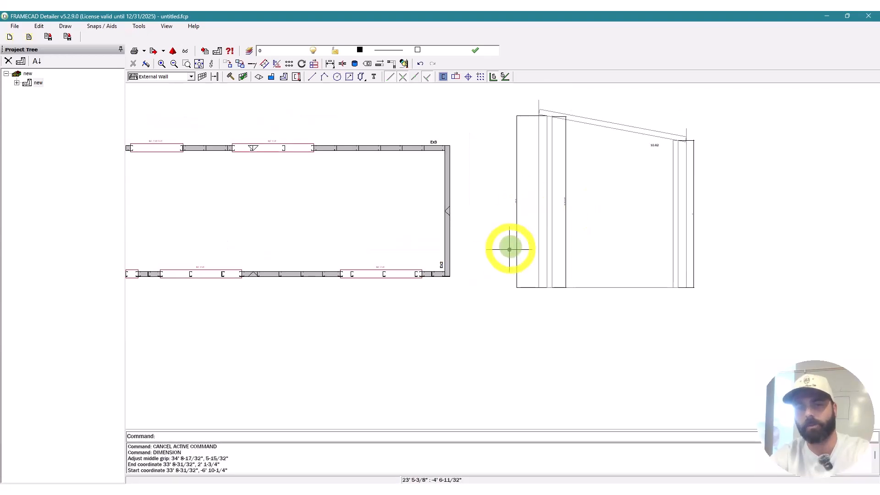
pyautogui.scroll(2, 520, 191)
pyautogui.scroll(-1, 545, 262)
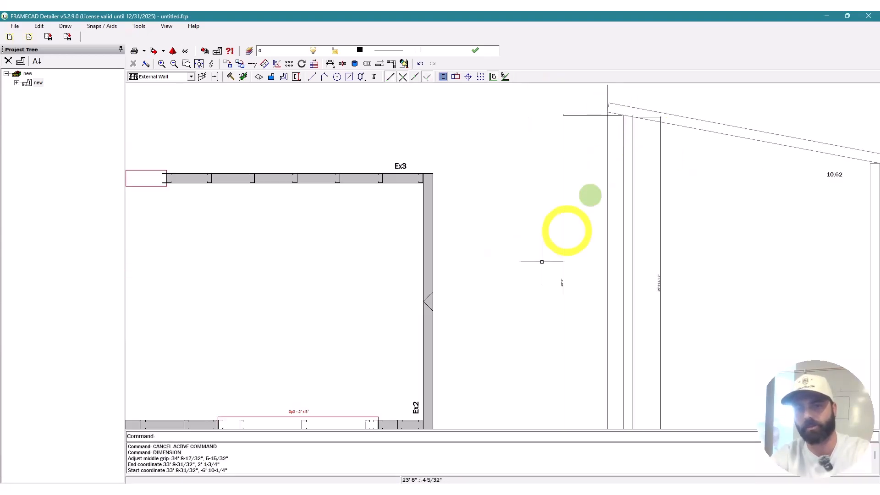
pyautogui.scroll(3, 648, 310)
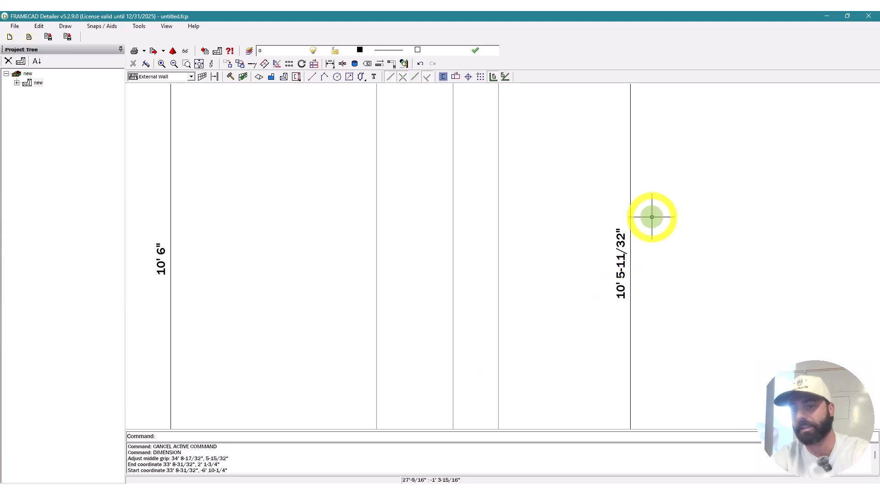
pyautogui.scroll(-3, 682, 208)
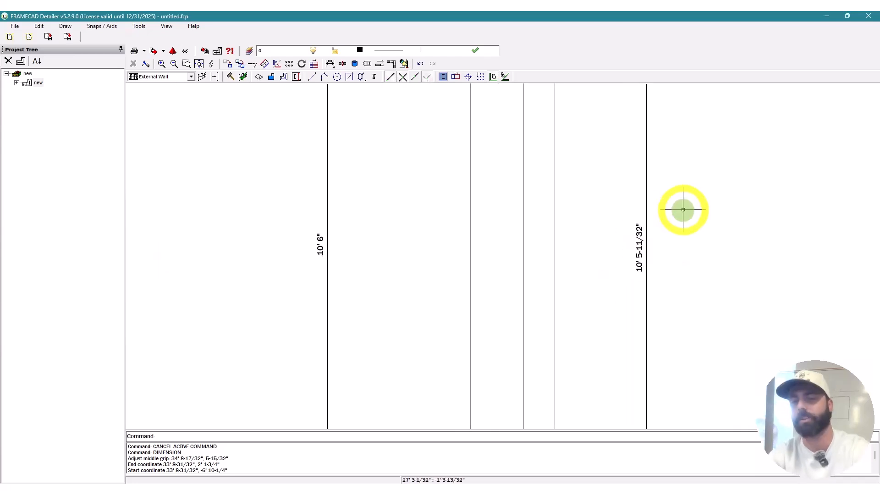
pyautogui.scroll(3, 711, 126)
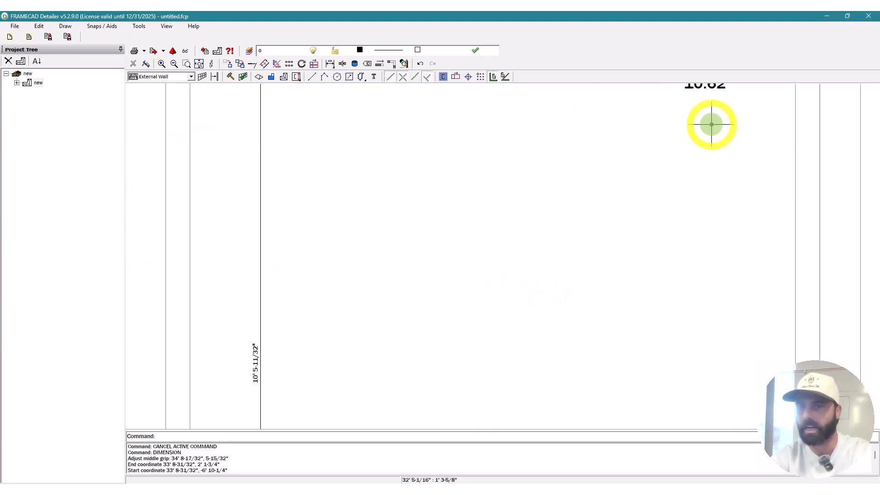
pyautogui.scroll(-2, 714, 147)
pyautogui.scroll(-1, 452, 326)
pyautogui.scroll(2, 531, 252)
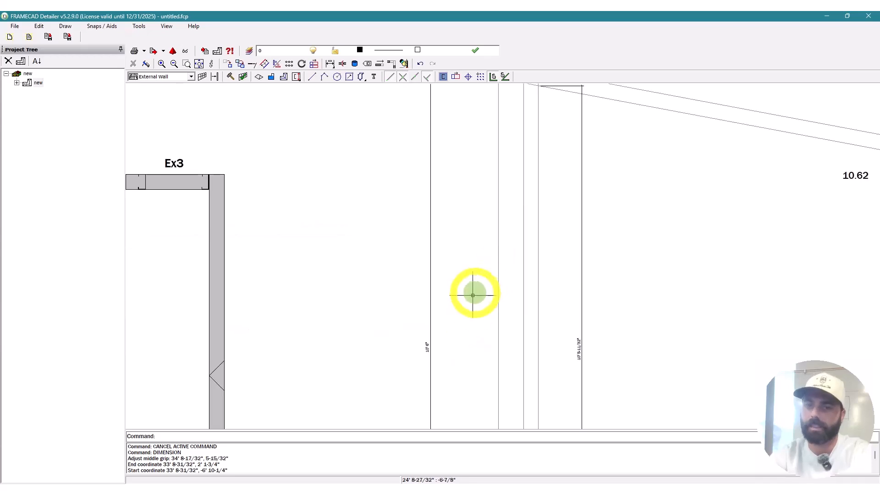
pyautogui.scroll(-2, 536, 269)
pyautogui.scroll(3, 442, 339)
pyautogui.press('Escape')
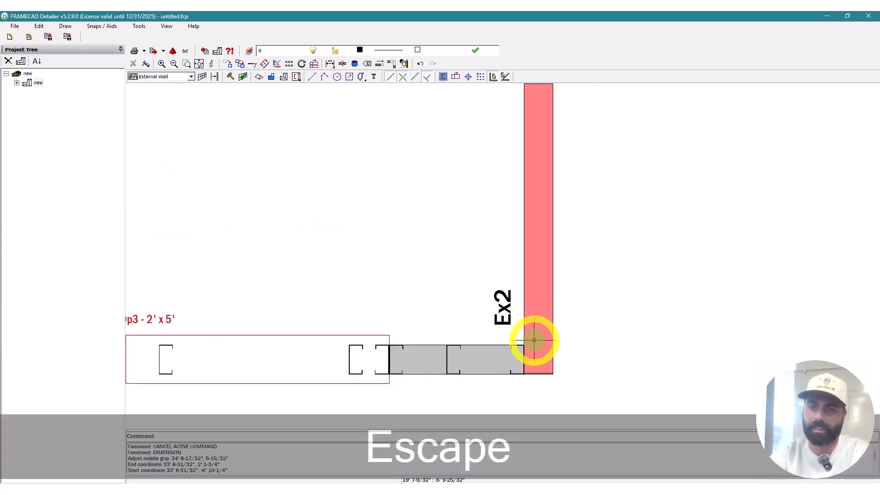
# Step: Open Ex2's frame properties on the Main tab and correct the mistyped length entry
pyautogui.doubleClick(534, 340)
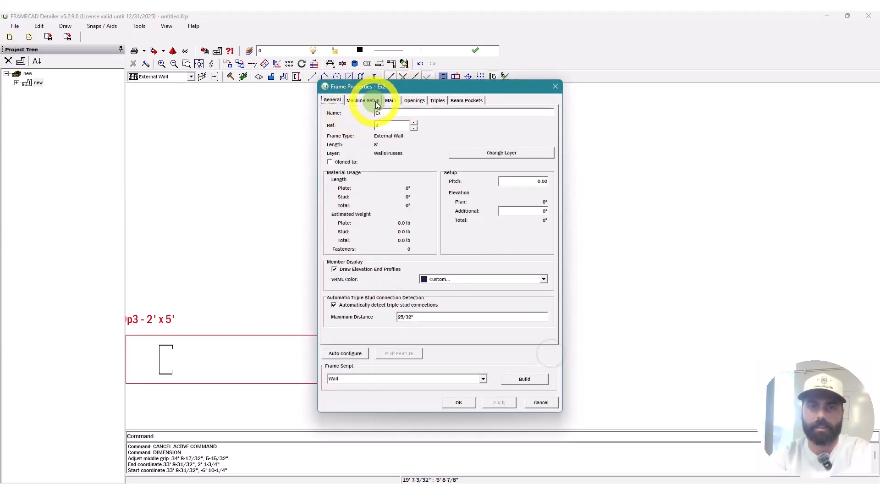
pyautogui.click(391, 100)
pyautogui.write('10\'6"')
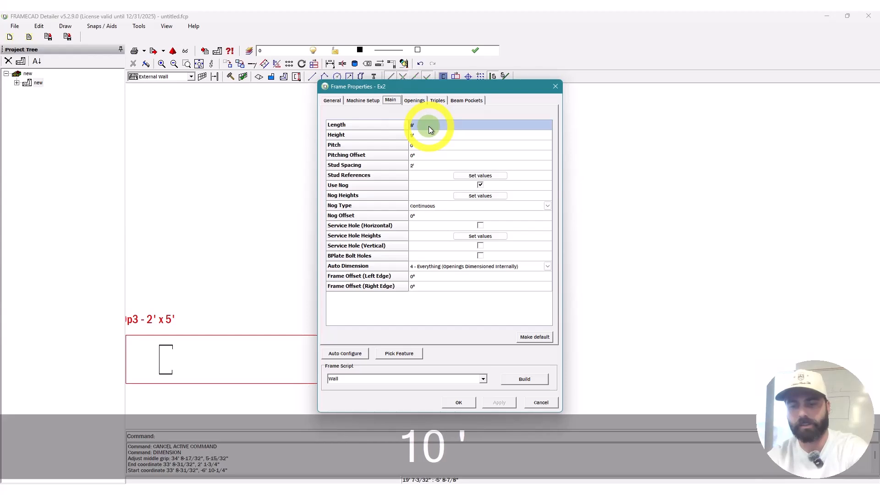
pyautogui.click(429, 127)
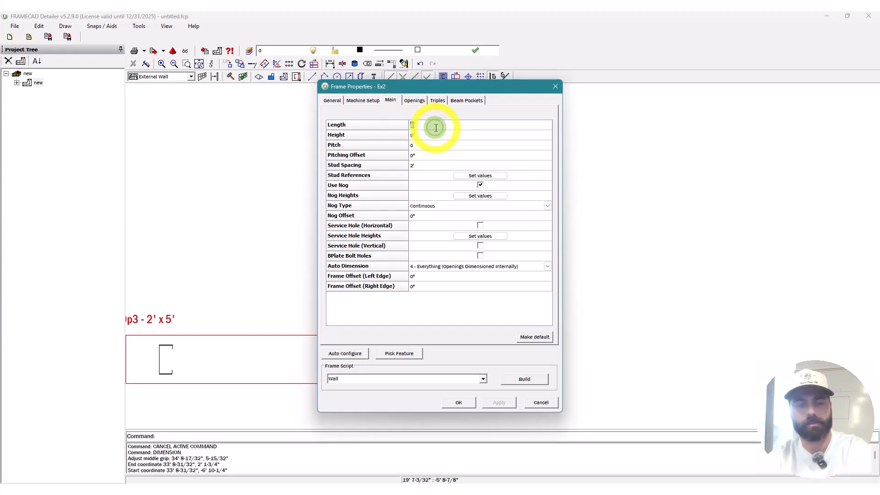
pyautogui.write("10'6")
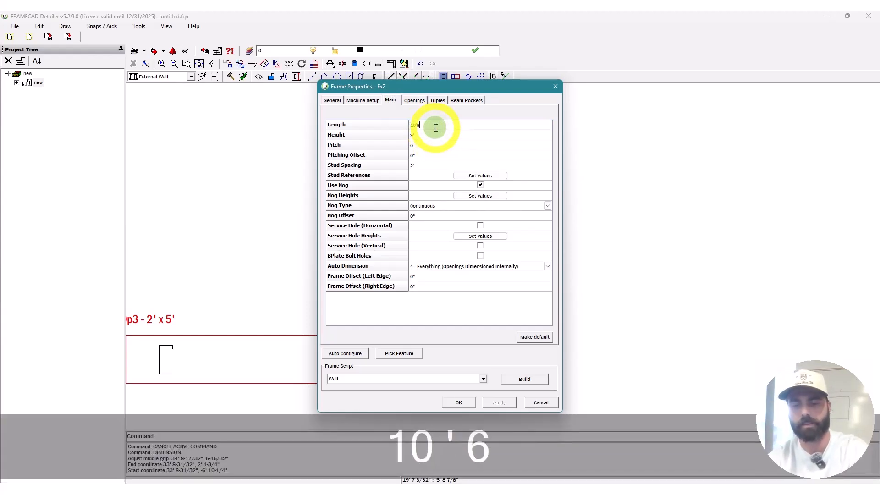
pyautogui.click(437, 125)
pyautogui.write('1')
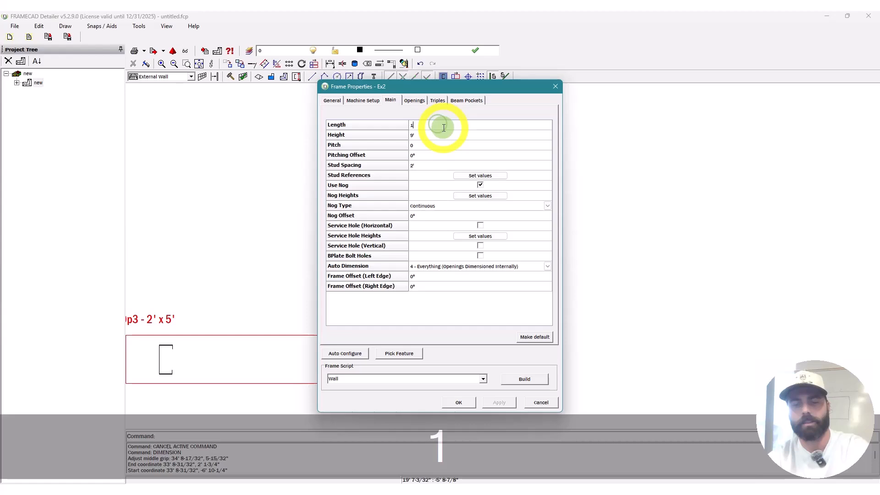
pyautogui.write("0'")
# Step: Set Ex2's height to 10' 6", pitch to -10.62 and stud spacing to 16"
pyautogui.click(445, 135)
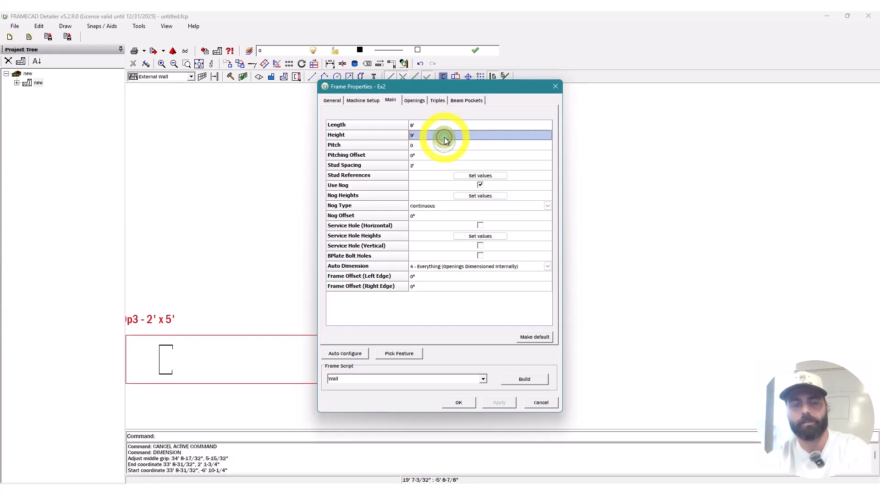
pyautogui.write('10\'6"')
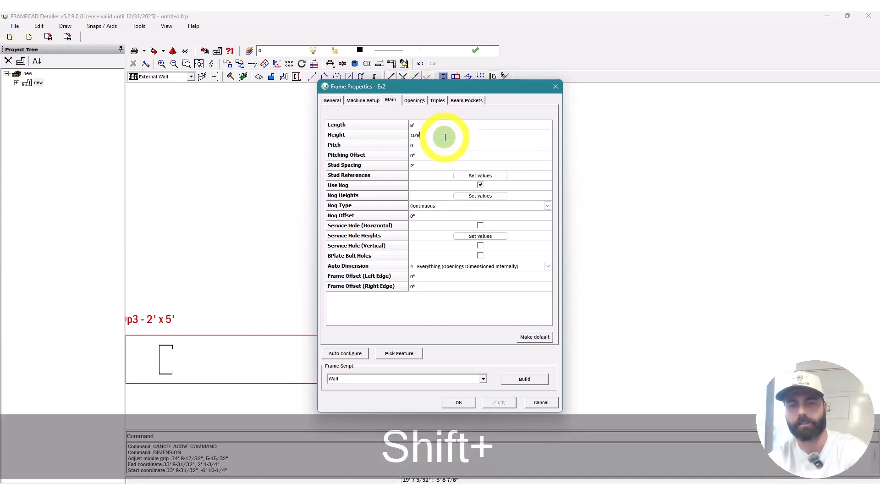
pyautogui.click(450, 146)
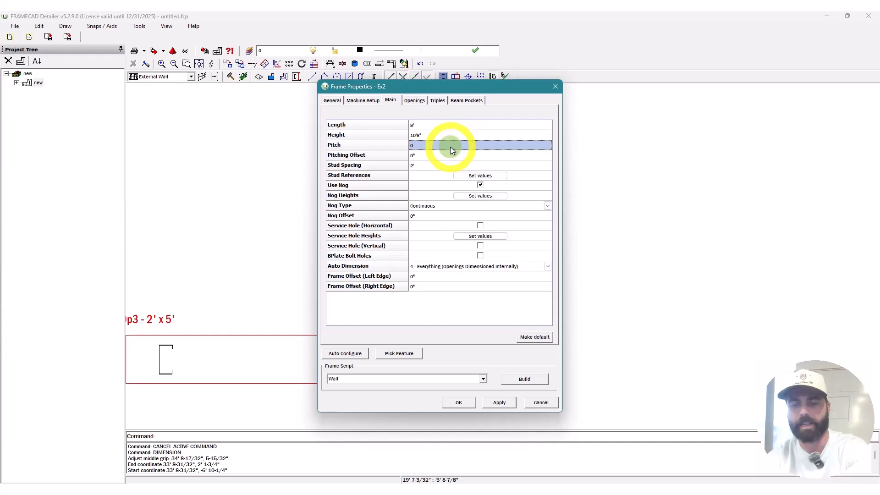
pyautogui.write('-10.6')
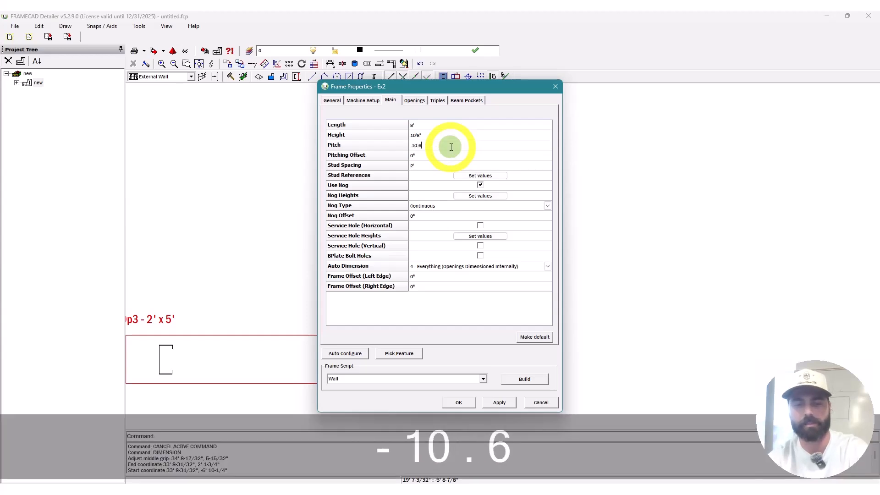
pyautogui.write('2')
pyautogui.click(444, 155)
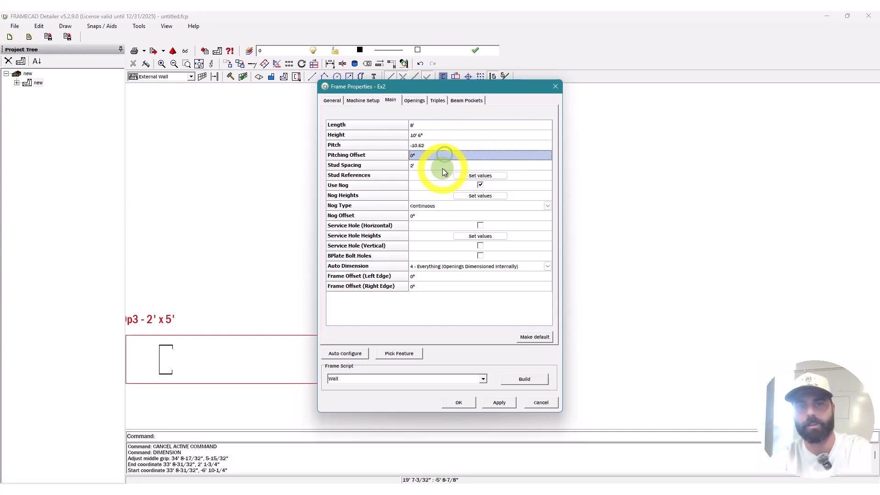
pyautogui.click(443, 168)
pyautogui.write('16"')
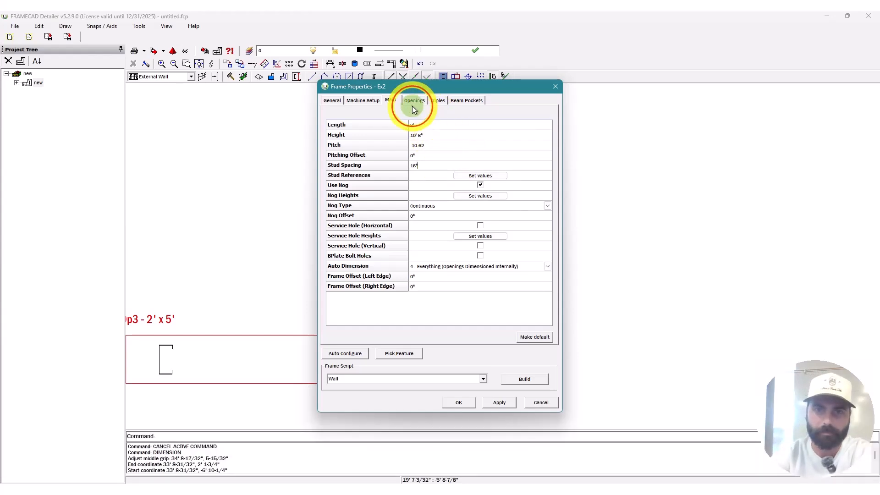
# Step: On the Openings tab, give Ex2's Op1 an 8' 6" head and 1' height
pyautogui.click(414, 103)
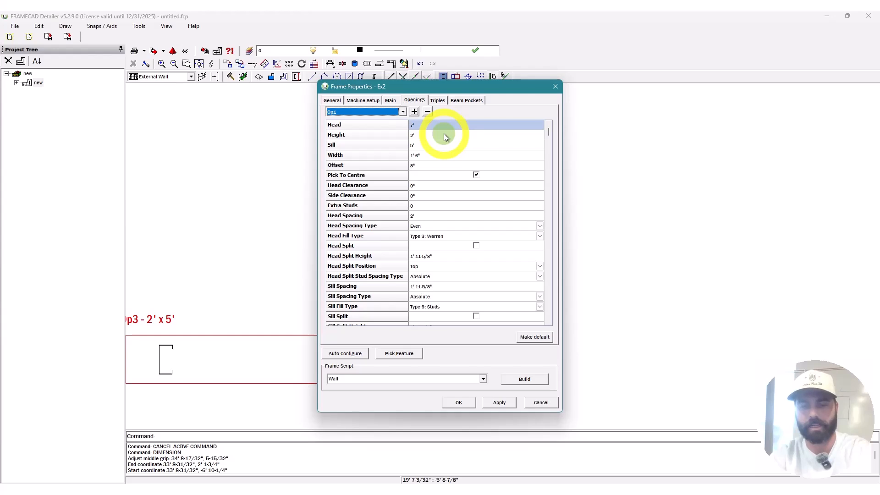
pyautogui.write("8'")
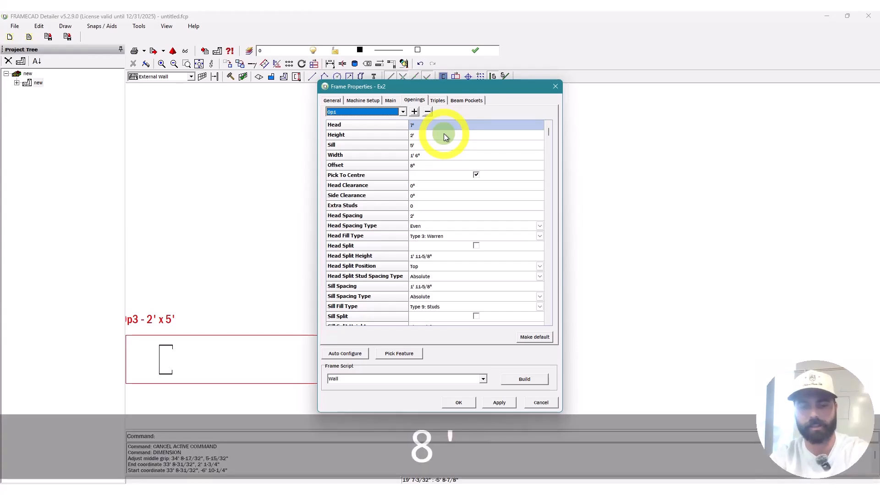
pyautogui.write('6"')
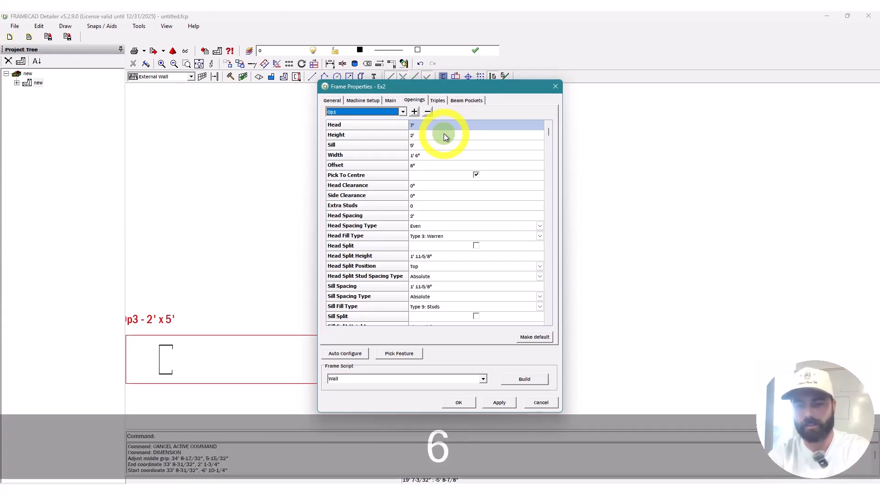
pyautogui.click(436, 136)
pyautogui.write("8'")
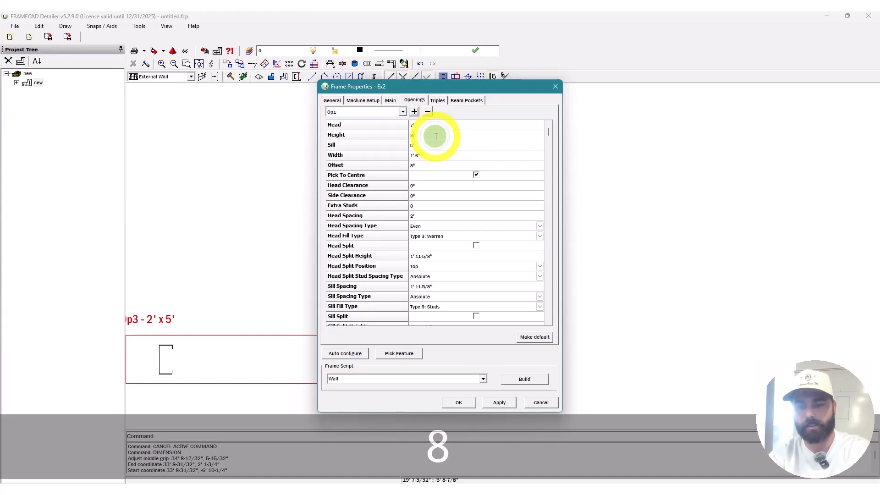
pyautogui.click(430, 124)
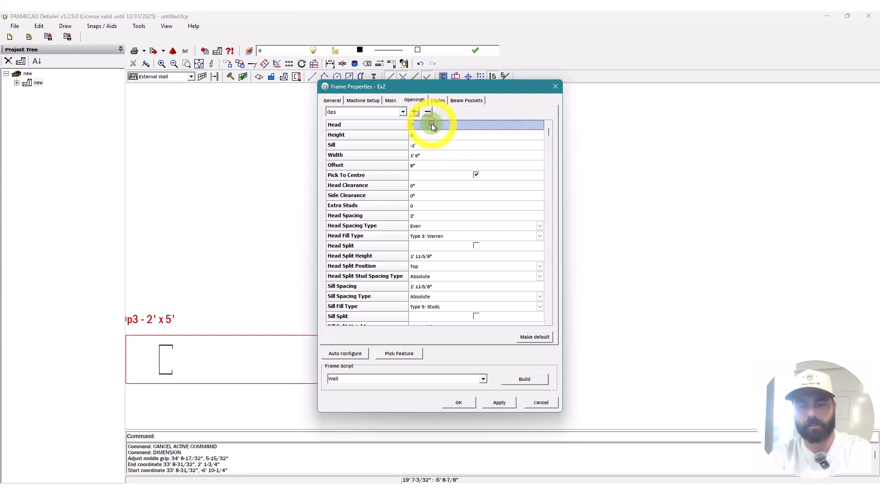
pyautogui.write('8\'6"')
pyautogui.click(439, 136)
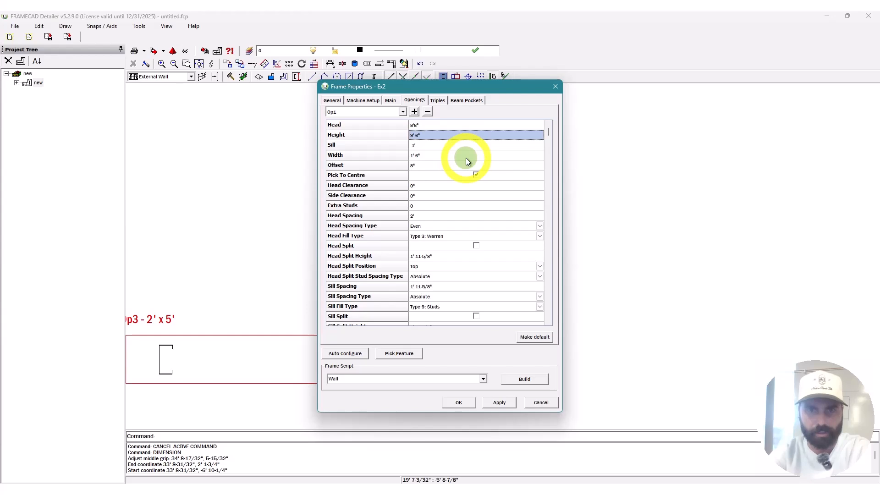
pyautogui.write("1'")
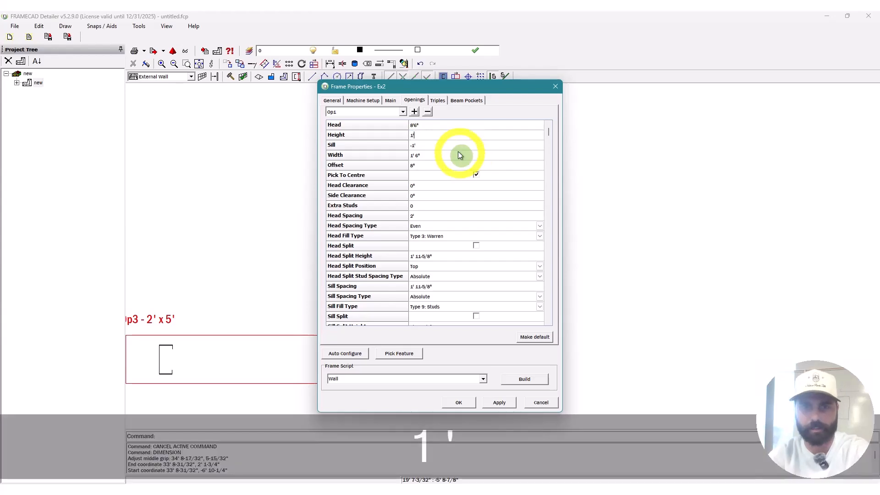
pyautogui.click(452, 144)
# Step: Set Op1's width to 4' and offset to 2', then build Ex2's elevation
pyautogui.click(449, 128)
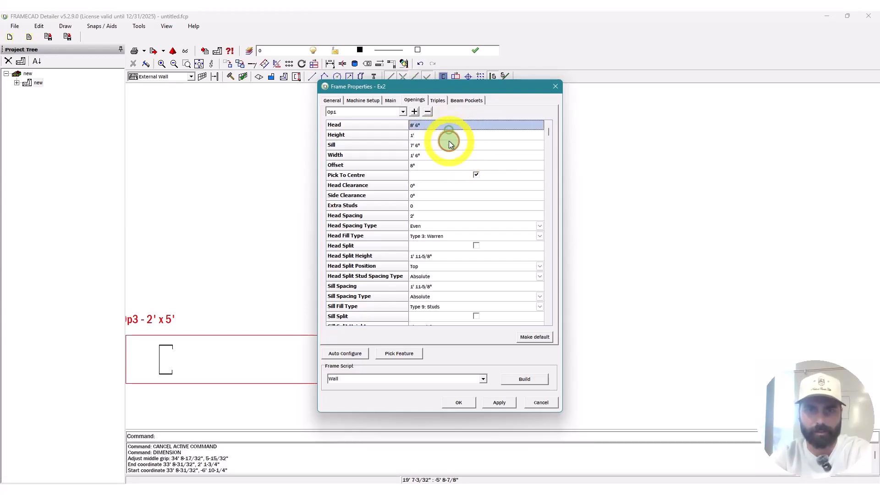
pyautogui.click(447, 148)
pyautogui.click(449, 158)
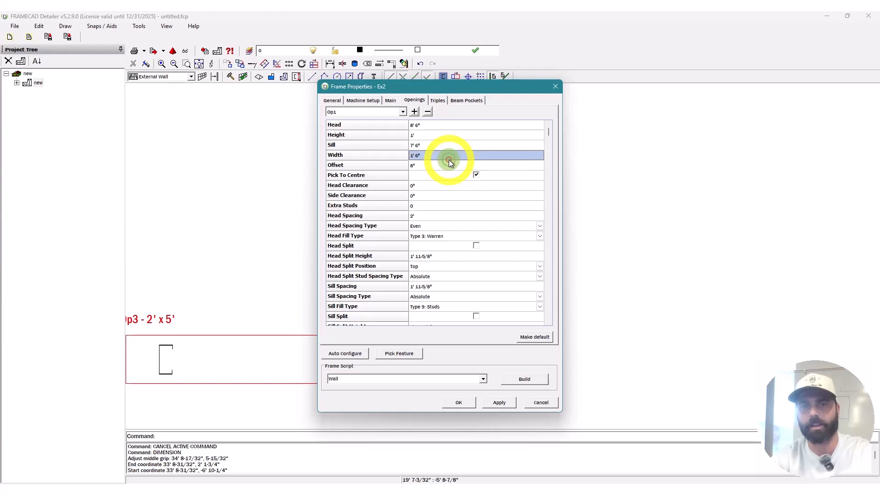
pyautogui.write("4'")
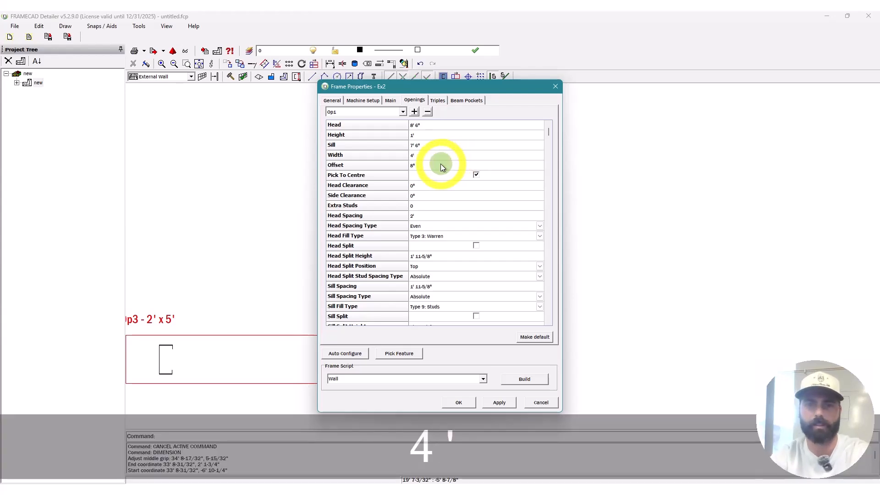
pyautogui.click(441, 165)
pyautogui.write("2'")
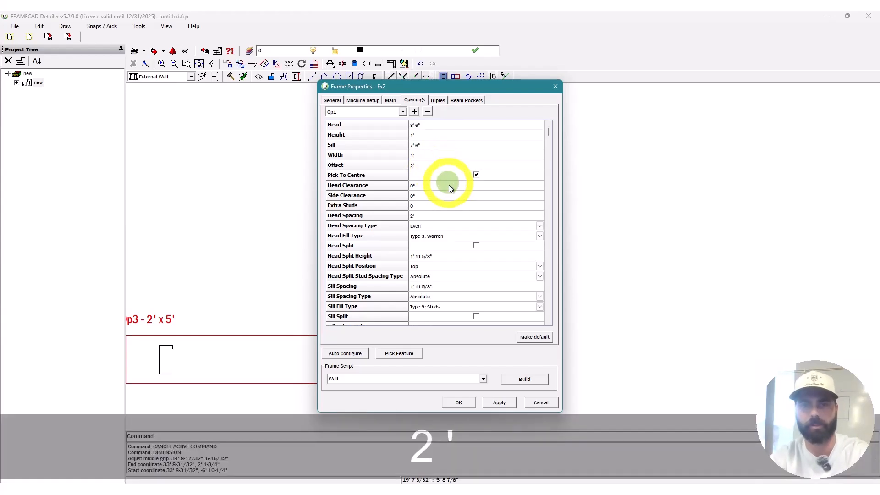
pyautogui.click(524, 378)
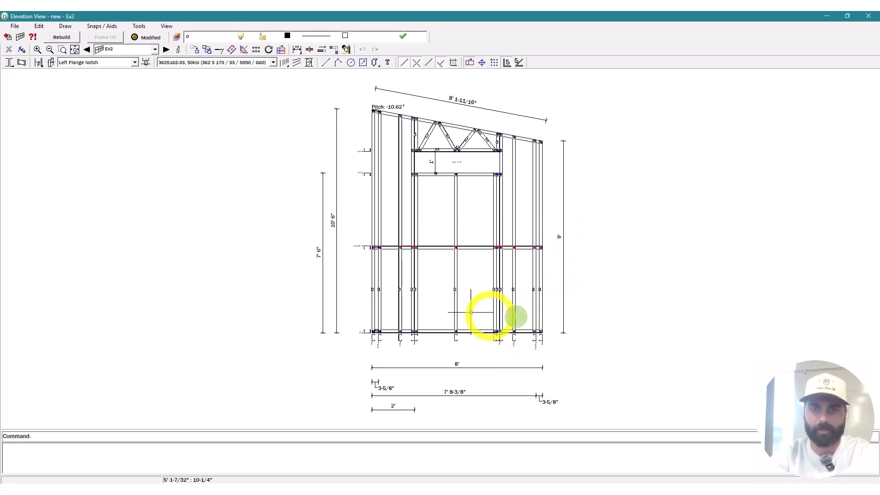
pyautogui.scroll(3, 436, 165)
pyautogui.scroll(-3, 450, 108)
pyautogui.scroll(4, 373, 320)
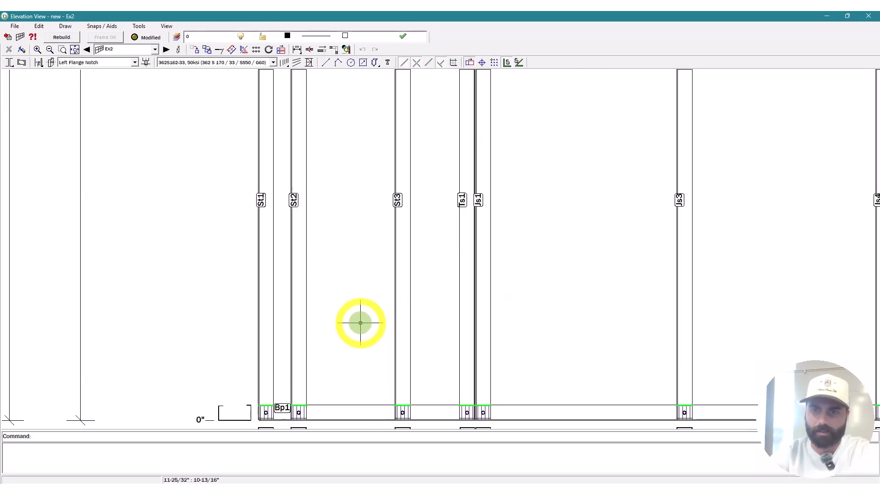
# Step: Reopen Ex2's properties and set Op1's sill stud spacing to 16", keeping Absolute head split spacing
pyautogui.scroll(-4, 360, 324)
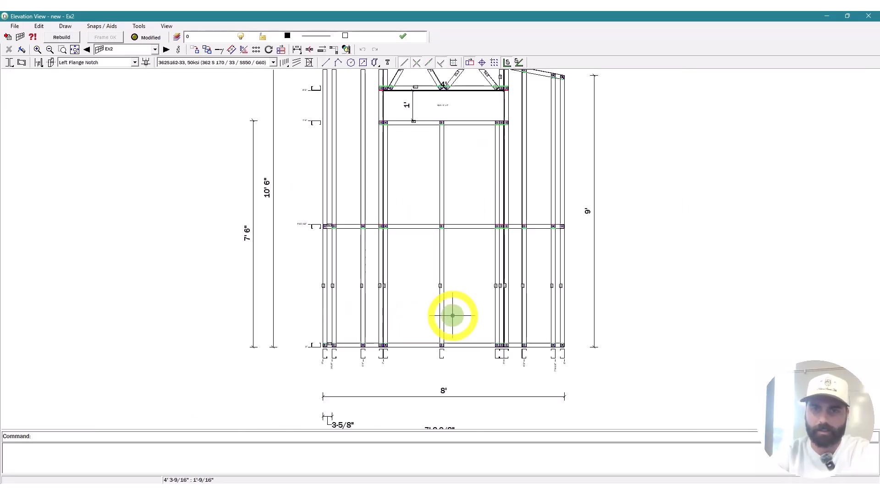
pyautogui.click(181, 50)
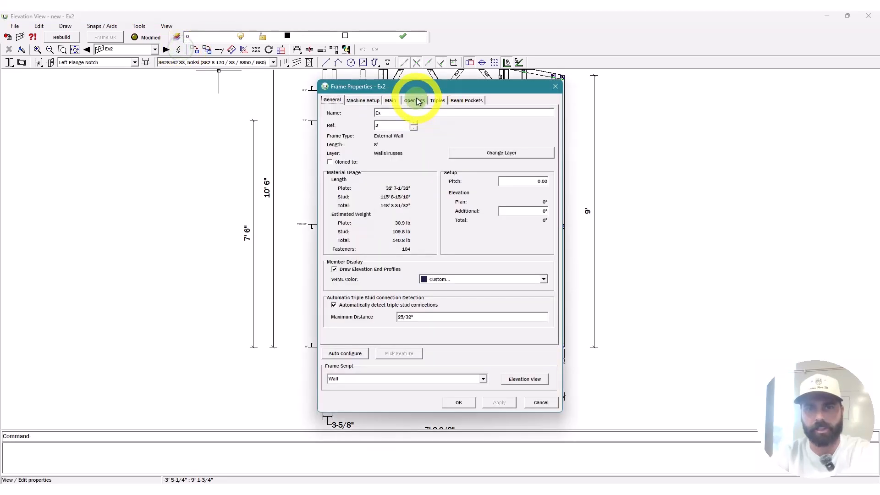
pyautogui.click(415, 100)
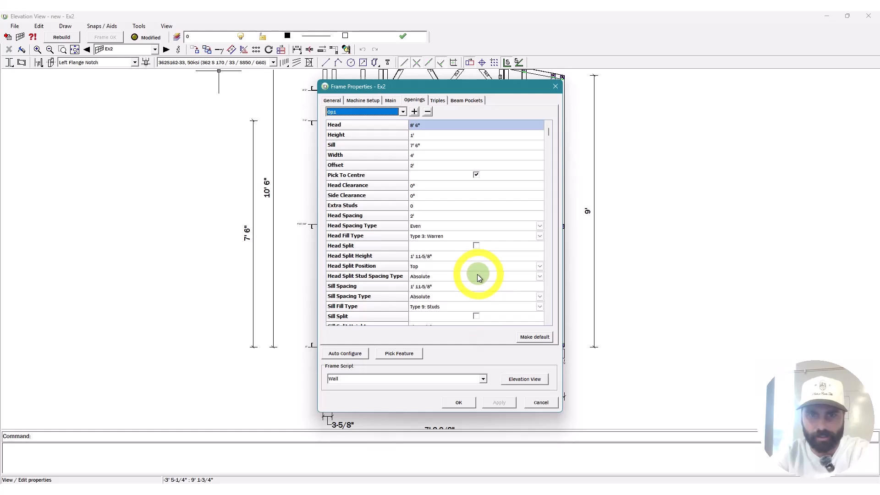
pyautogui.click(469, 257)
pyautogui.scroll(12, 458, 290)
pyautogui.scroll(-2, 458, 290)
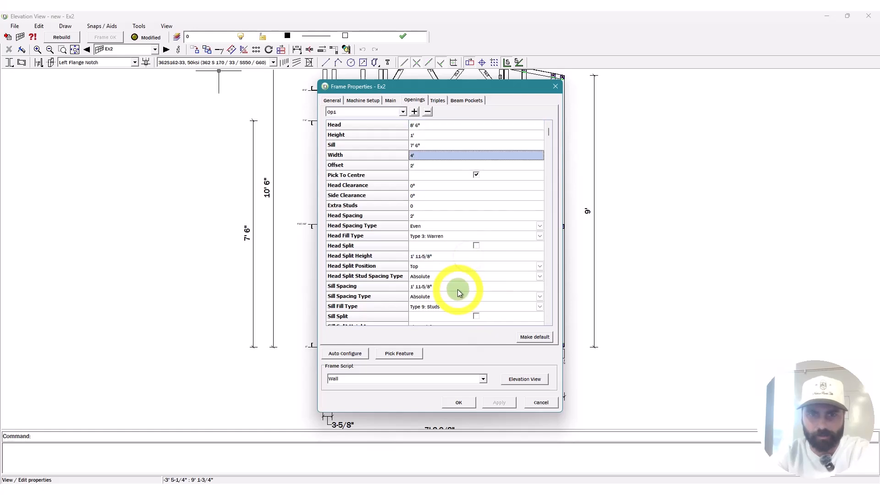
pyautogui.scroll(-20, 460, 294)
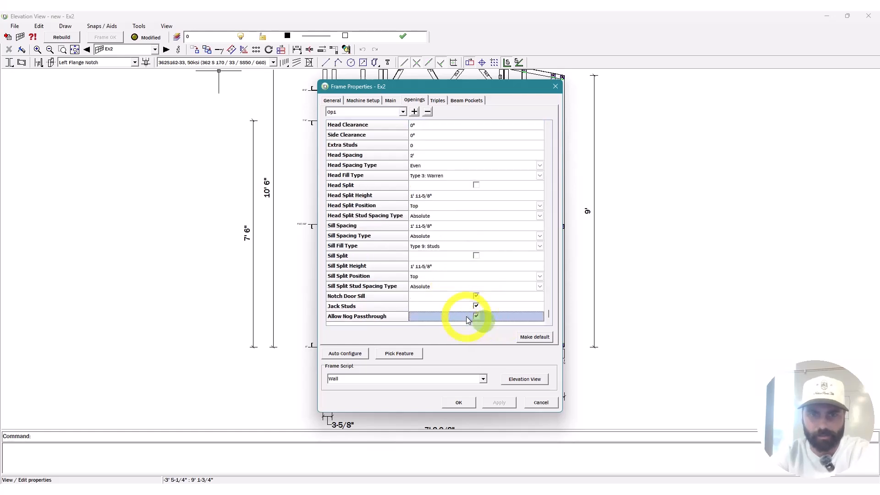
pyautogui.click(472, 267)
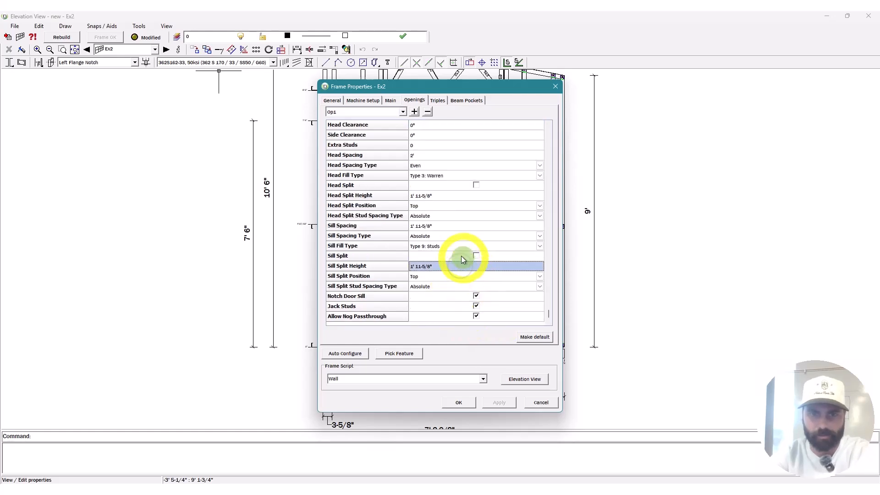
pyautogui.click(469, 228)
pyautogui.write('16"')
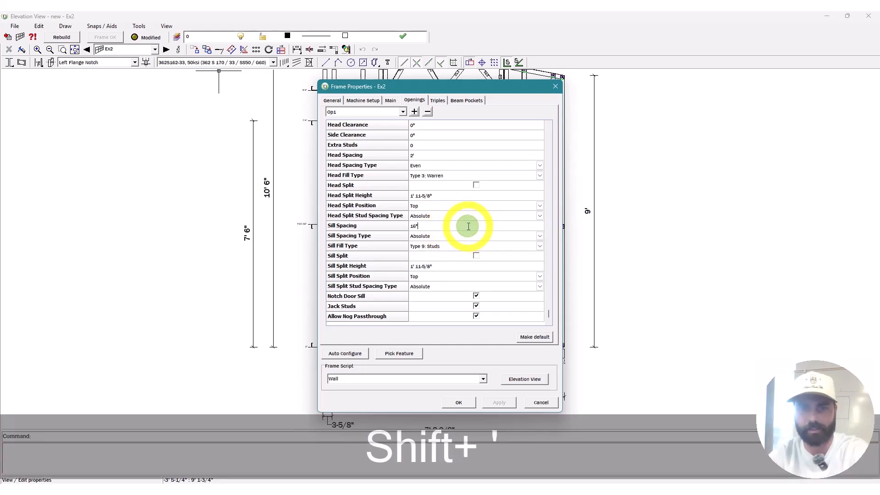
pyautogui.click(458, 216)
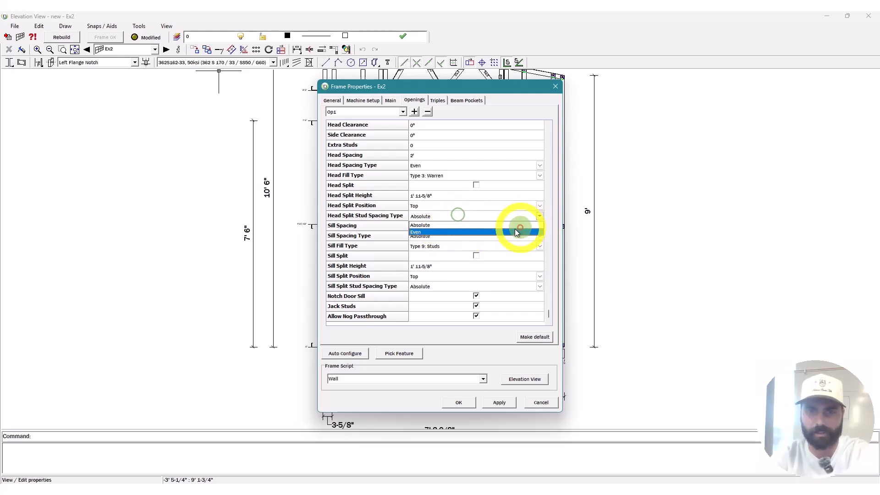
pyautogui.click(466, 225)
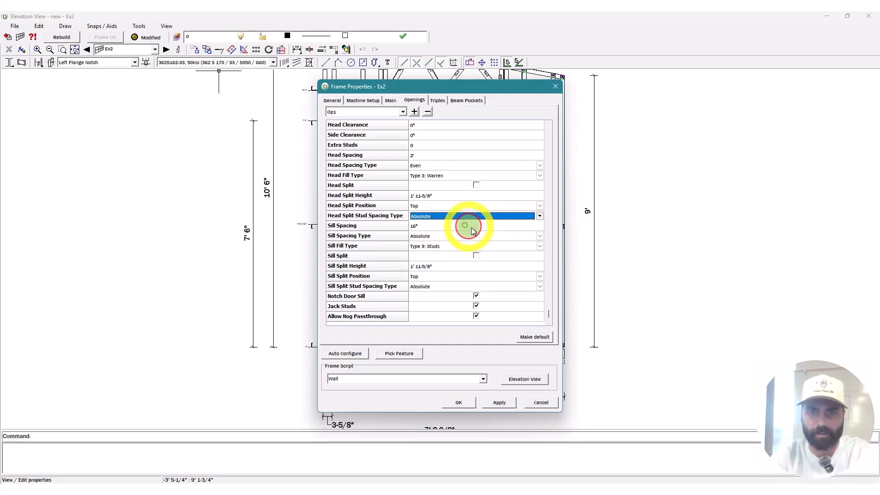
# Step: Regenerate Ex2's elevation and delete the two jack studs beside the header
pyautogui.click(526, 380)
pyautogui.click(69, 37)
pyautogui.click(417, 244)
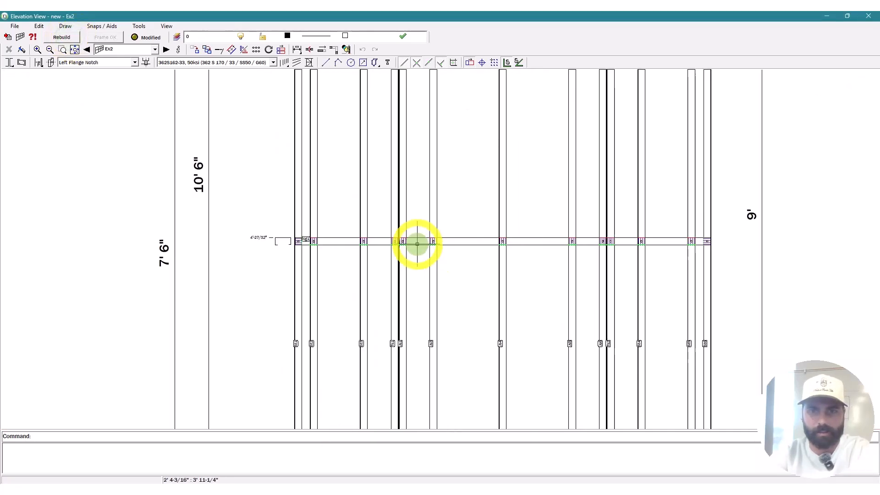
pyautogui.scroll(2, 430, 248)
pyautogui.scroll(-6, 308, 302)
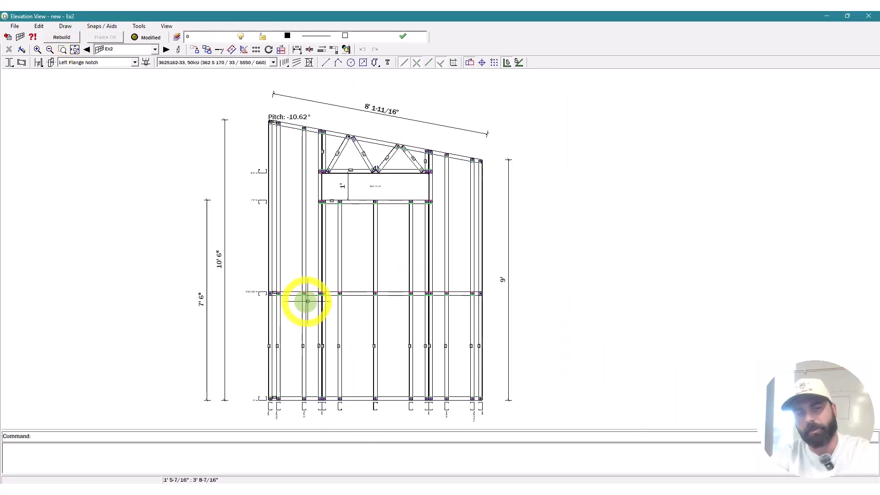
pyautogui.scroll(9, 412, 213)
pyautogui.scroll(-6, 413, 212)
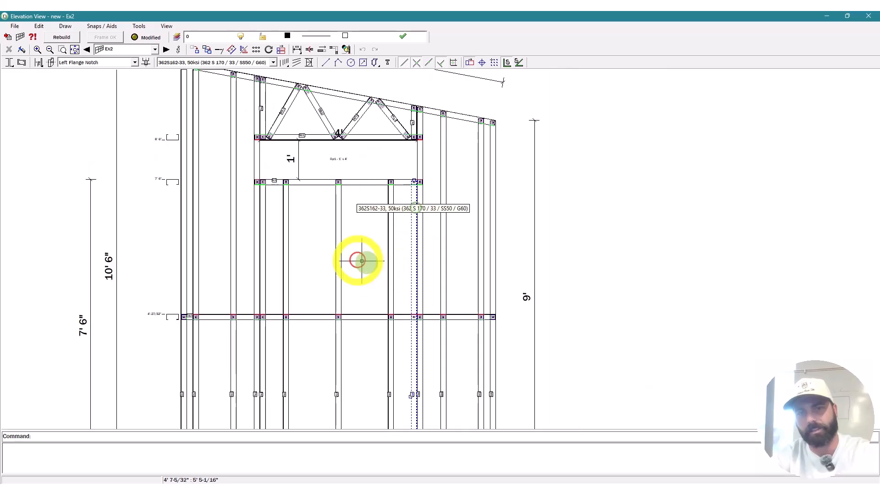
pyautogui.click(262, 206)
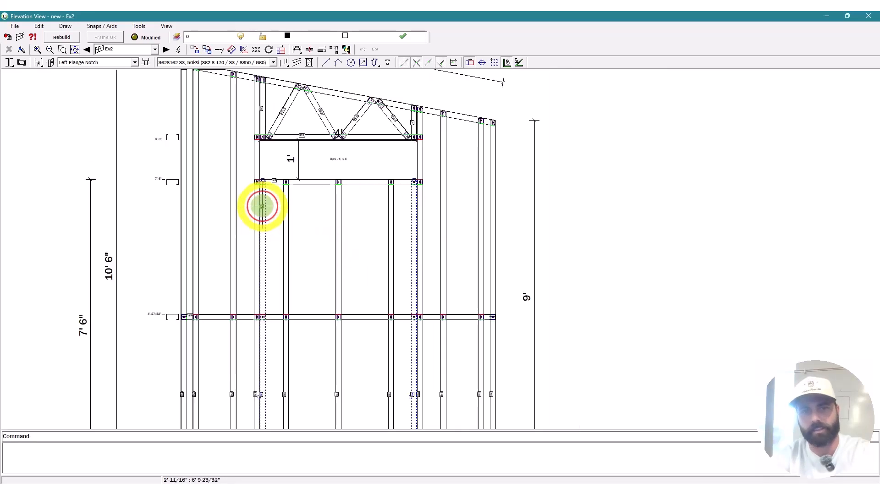
pyautogui.press('Delete')
pyautogui.scroll(-4, 501, 188)
pyautogui.click(625, 260)
pyautogui.press('Escape')
pyautogui.press('Escape')
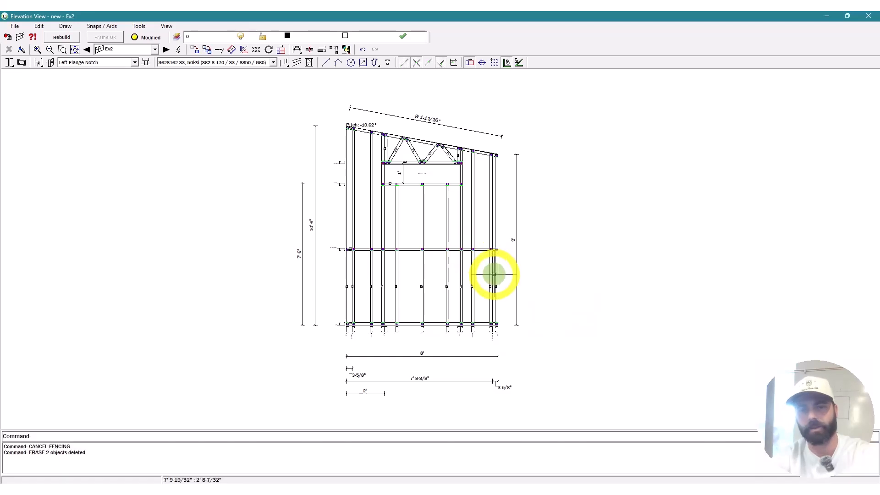
pyautogui.press('Escape')
pyautogui.press('Escape')
pyautogui.scroll(4, 385, 312)
# Step: Add two diagonal braces from the end studs meeting at the bottom plate's centre
pyautogui.write('b')
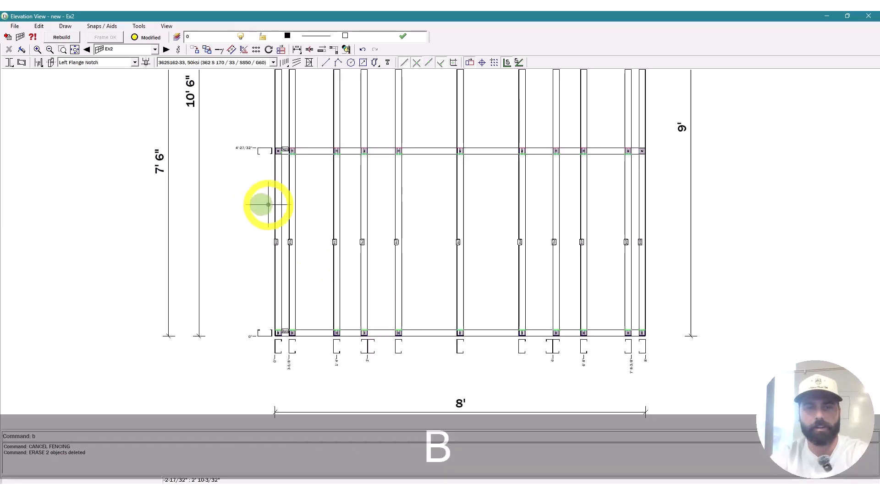
pyautogui.press('space')
pyautogui.click(281, 160)
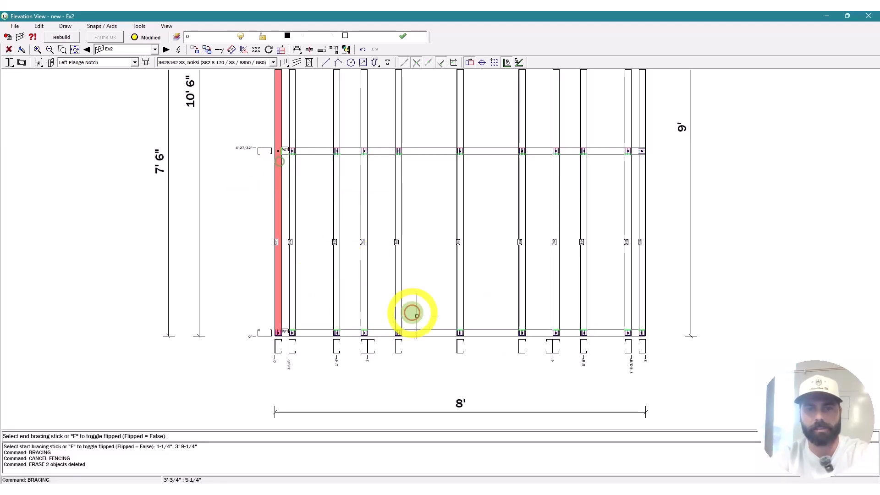
pyautogui.click(449, 332)
pyautogui.click(471, 337)
pyautogui.click(643, 164)
pyautogui.scroll(-4, 572, 249)
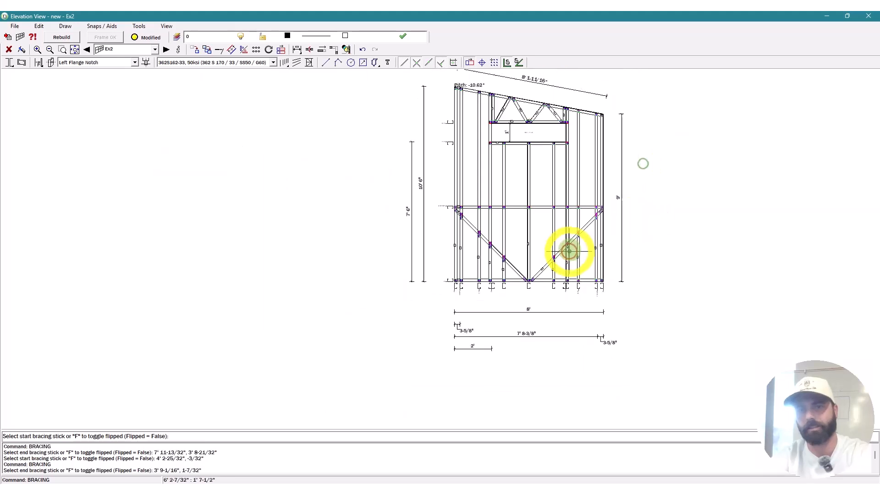
pyautogui.press('Escape')
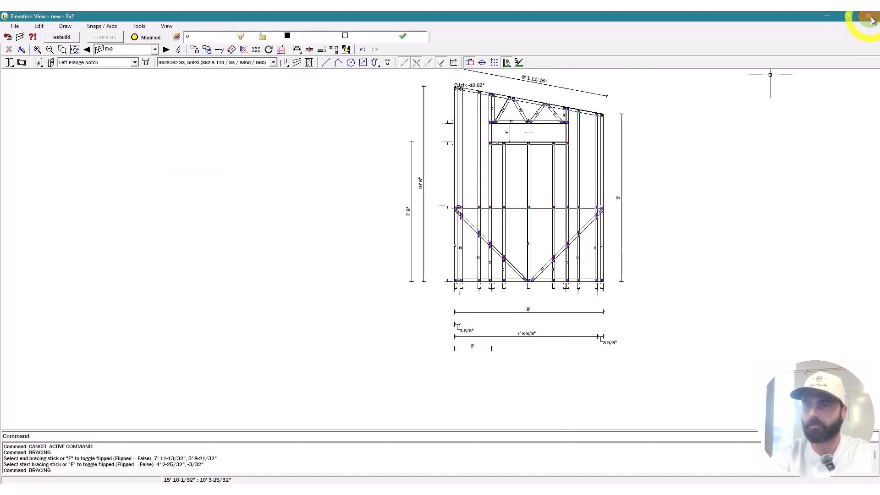
# Step: Close the Ex2 elevation and give wall Ex4 a 10.62 pitch and 16 stud spacing
pyautogui.click(875, 19)
pyautogui.scroll(-4, 549, 363)
pyautogui.scroll(6, 530, 348)
pyautogui.press('Escape')
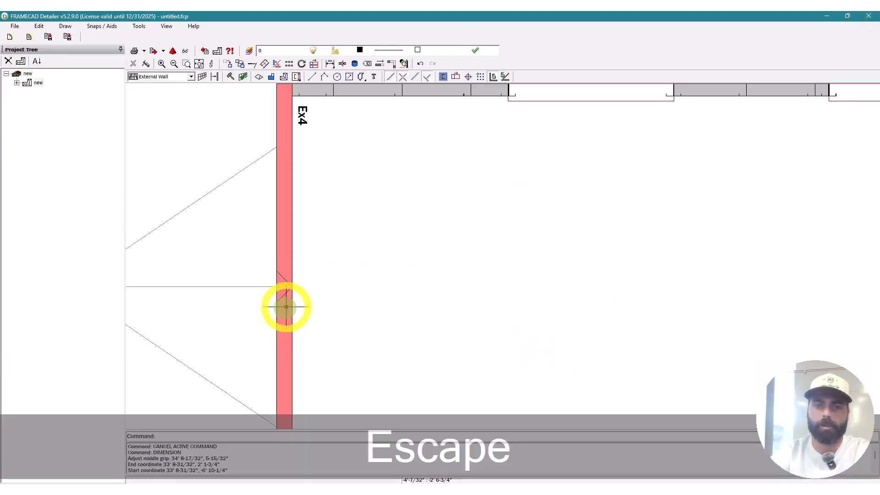
pyautogui.rightClick(287, 308)
pyautogui.click(300, 324)
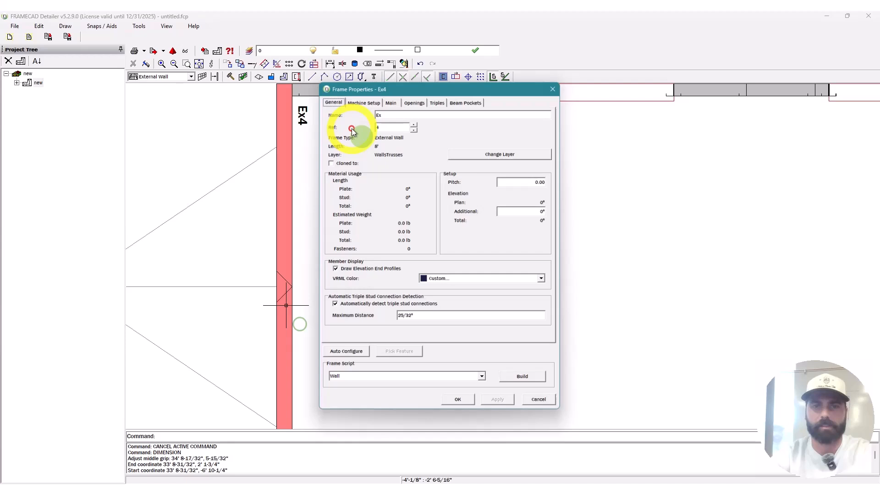
pyautogui.click(391, 103)
pyautogui.click(431, 145)
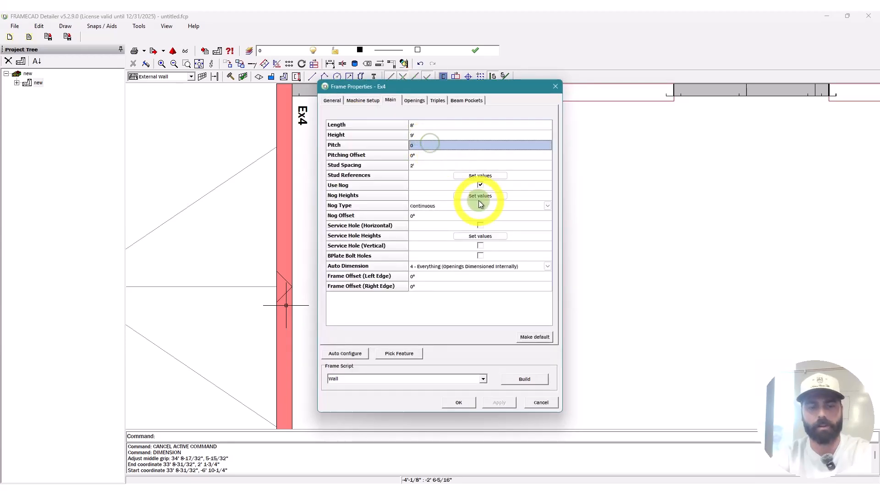
pyautogui.write('10.')
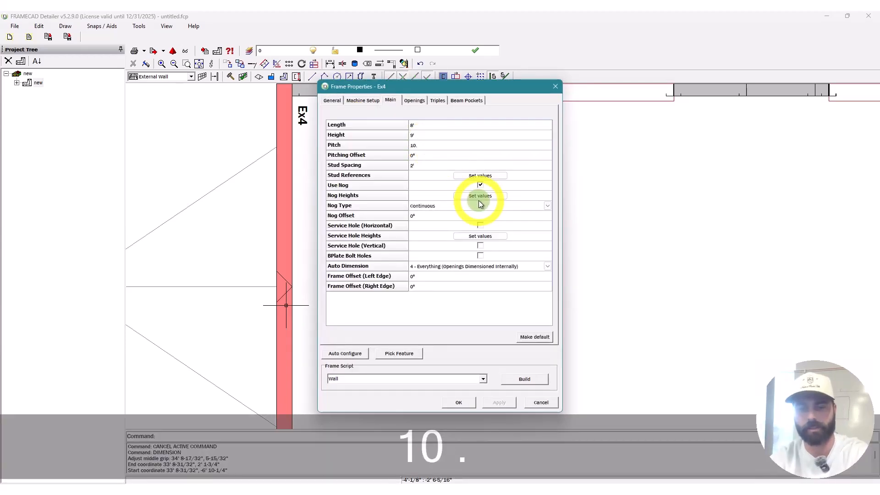
pyautogui.write('62')
pyautogui.click(431, 156)
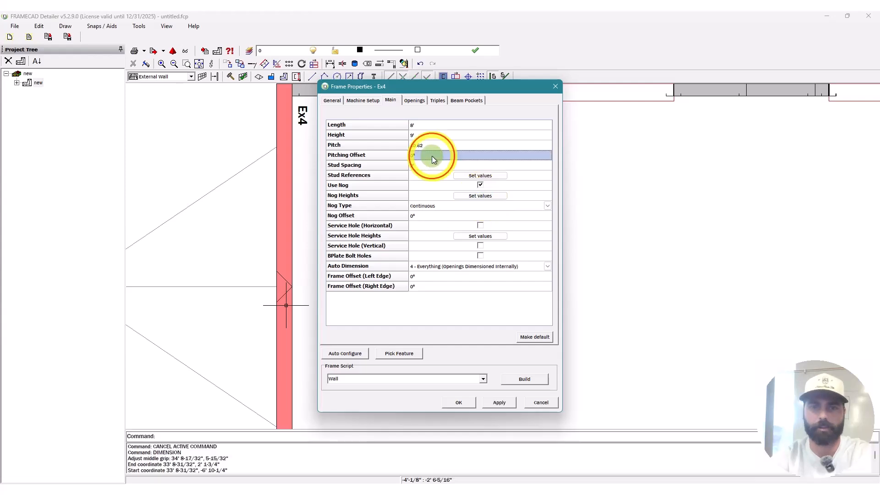
pyautogui.click(436, 167)
pyautogui.write('16')
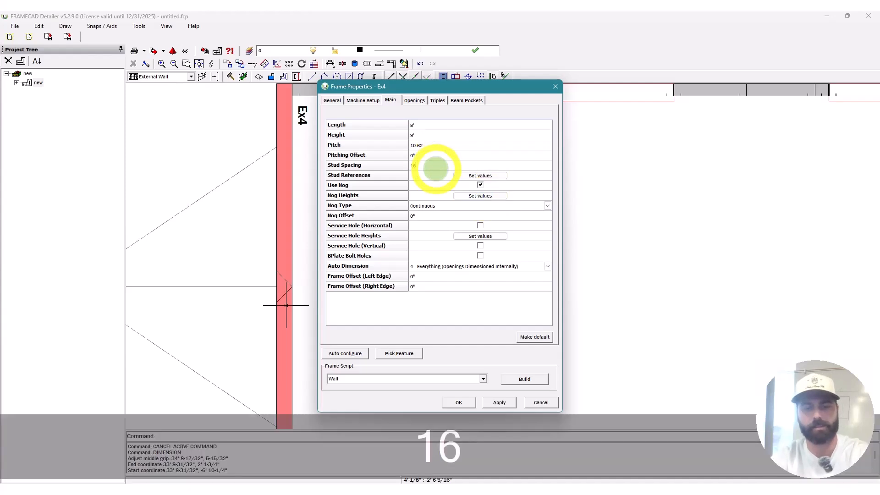
# Step: Set Ex4's Op1 to a 9' head, 4' width and 2' offset, then build its elevation
pyautogui.click(414, 100)
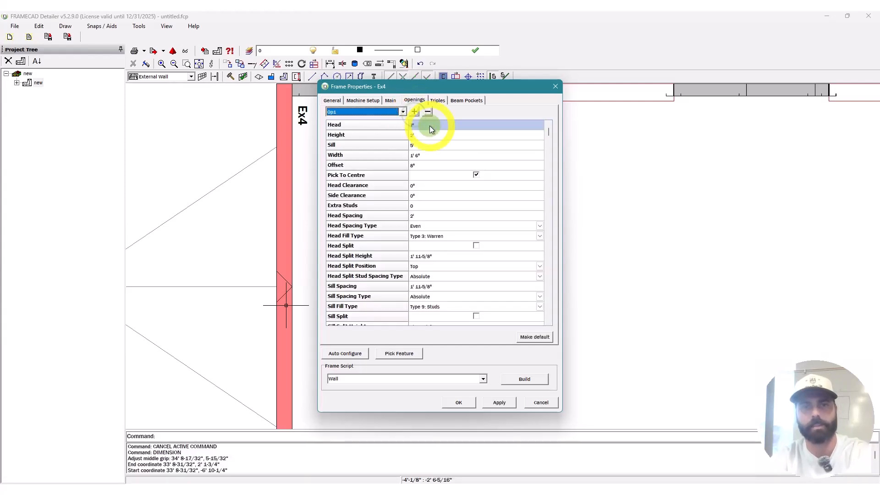
pyautogui.write("9'")
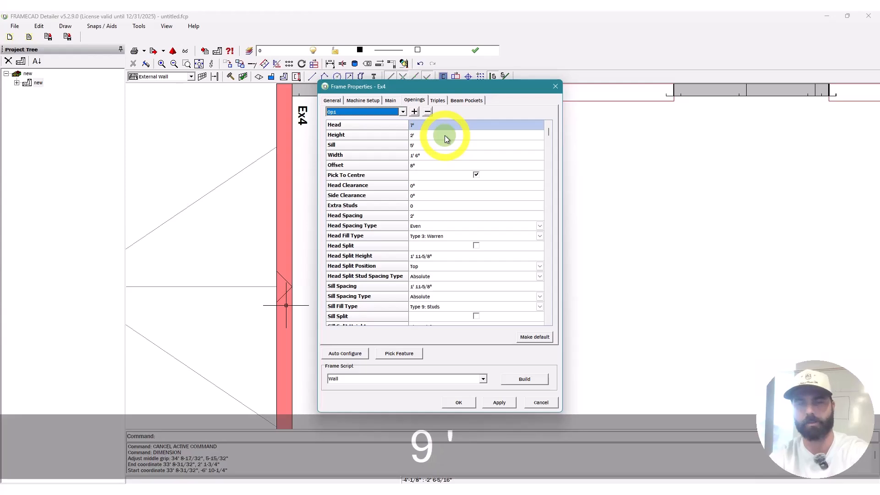
pyautogui.click(442, 125)
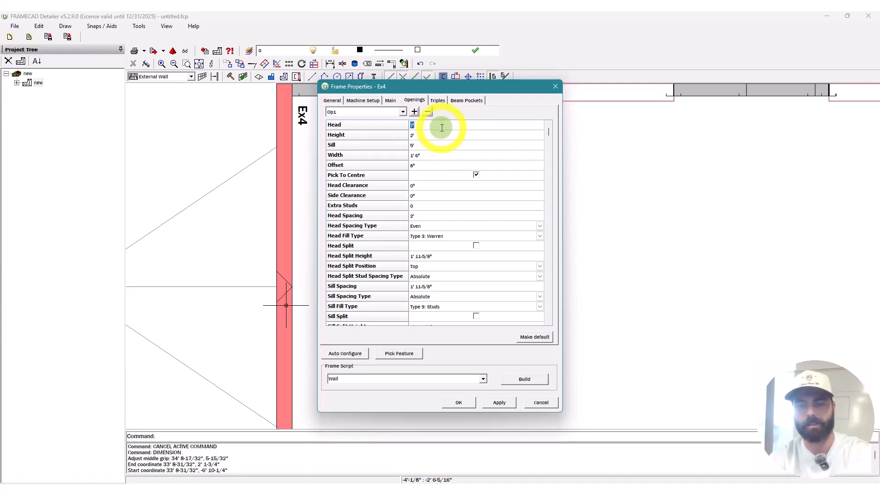
pyautogui.write("9'")
pyautogui.click(437, 136)
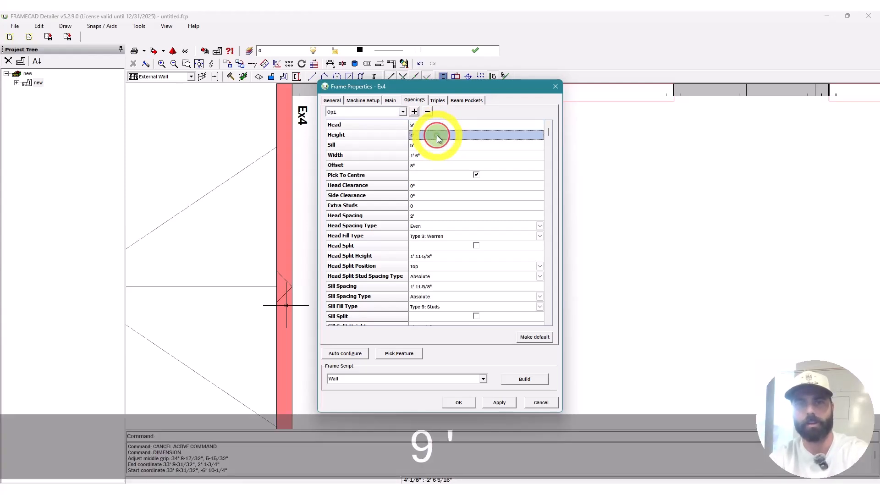
pyautogui.click(441, 144)
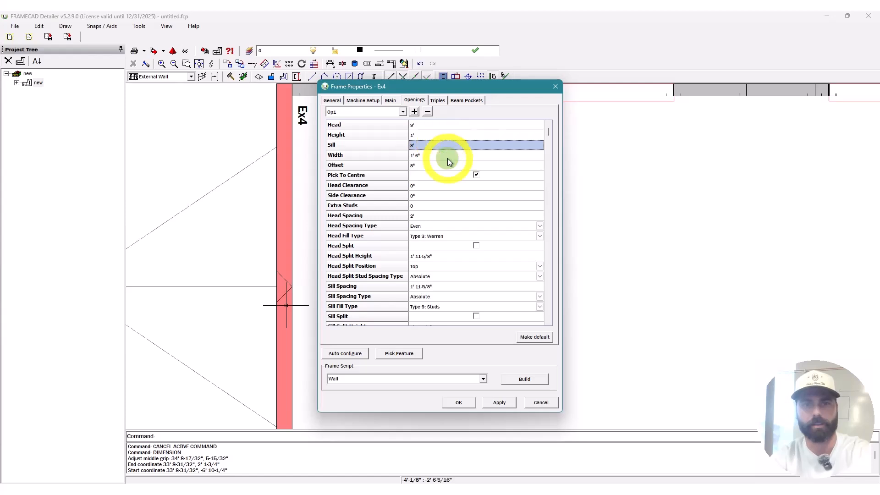
pyautogui.click(448, 157)
pyautogui.write("4'")
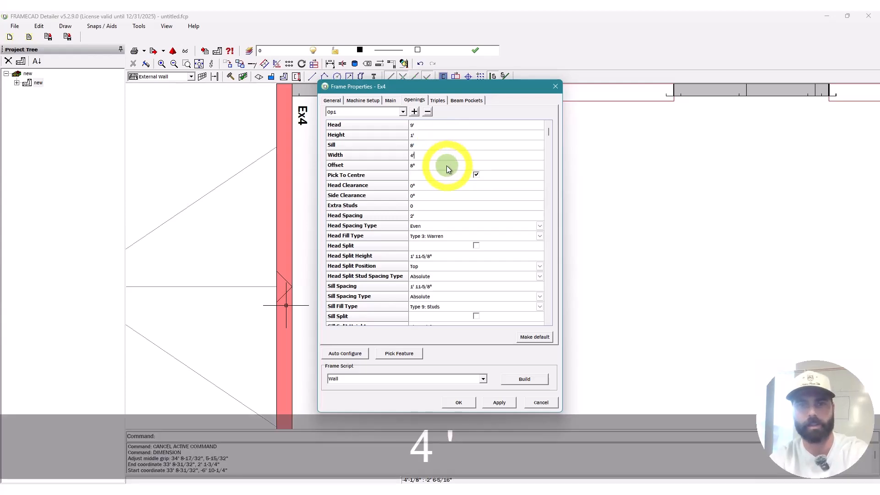
pyautogui.click(445, 166)
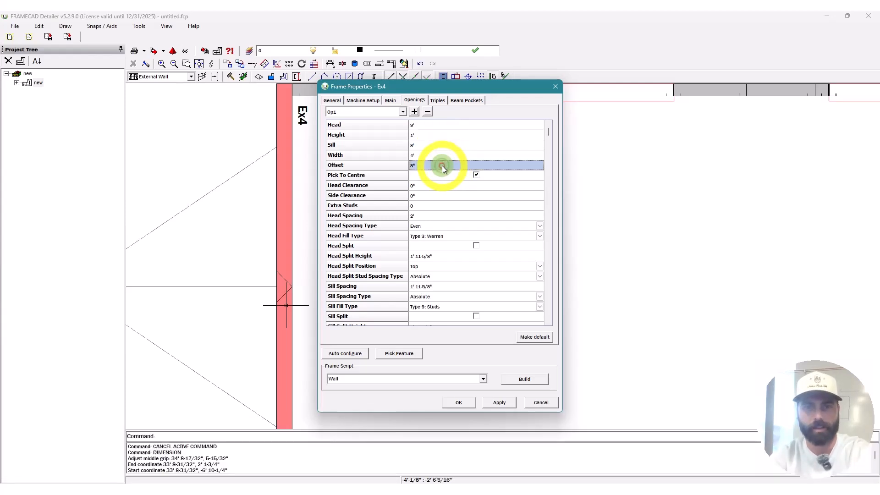
pyautogui.write("2'")
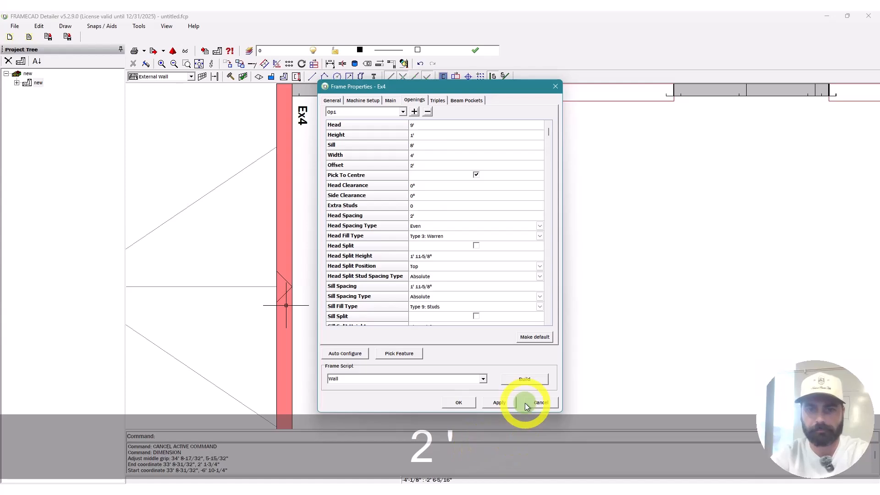
pyautogui.click(524, 403)
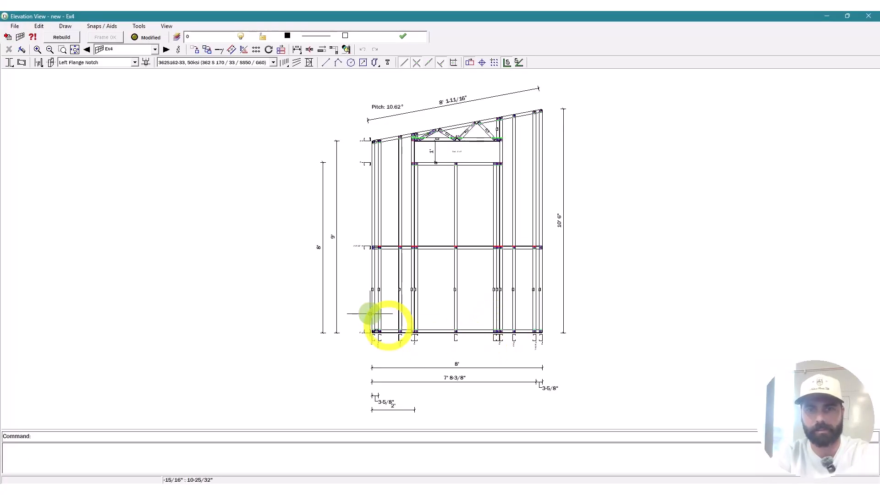
# Step: Set wall Ex4's opening Op1 sill spacing to 16" and rebuild the wall
pyautogui.doubleClick(436, 140)
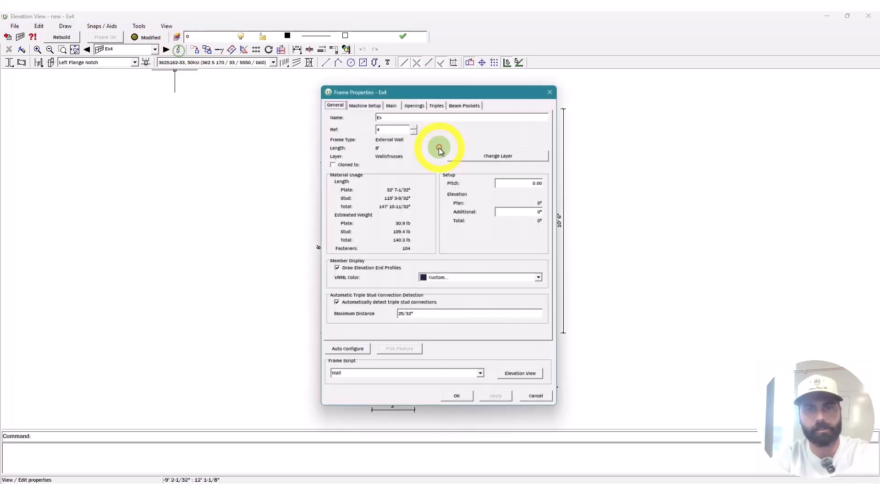
pyautogui.click(419, 100)
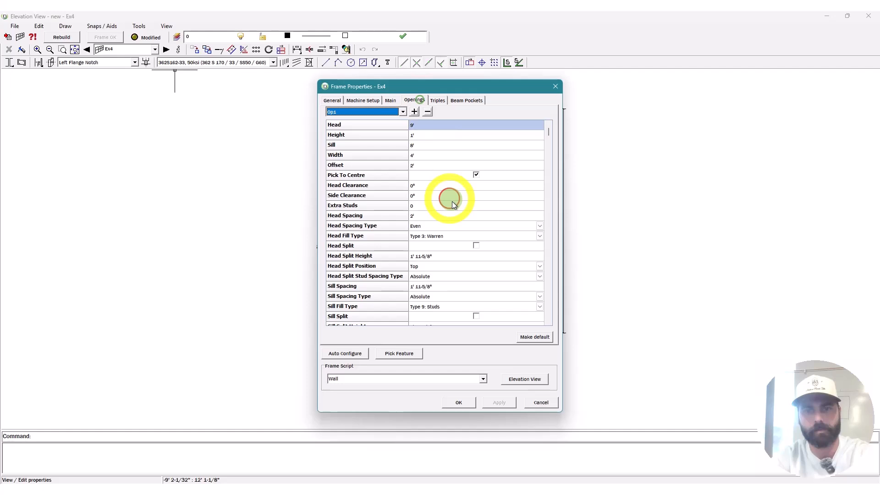
pyautogui.click(452, 255)
pyautogui.click(454, 280)
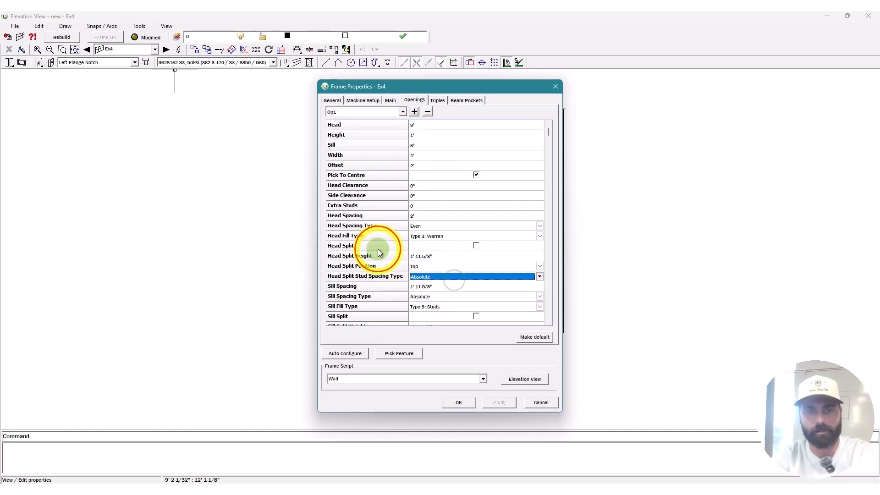
pyautogui.click(455, 287)
pyautogui.write('1')
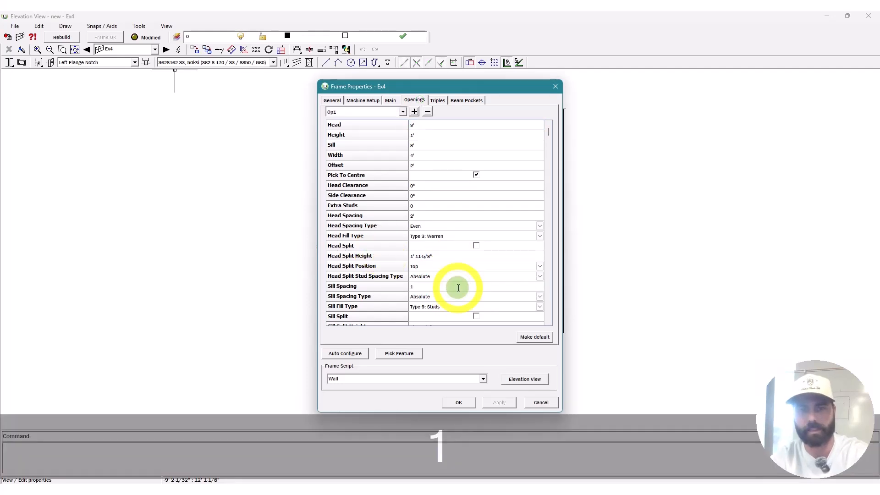
pyautogui.write('6"')
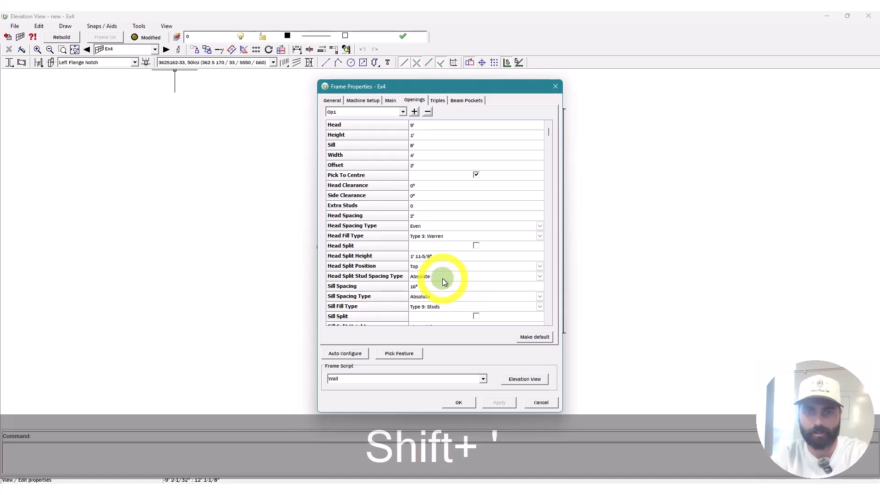
pyautogui.click(442, 276)
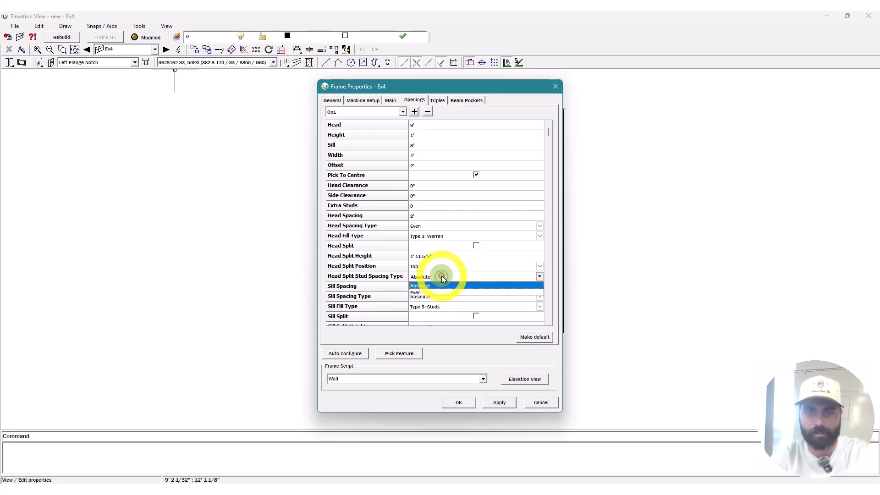
pyautogui.click(396, 275)
pyautogui.click(525, 383)
pyautogui.click(75, 38)
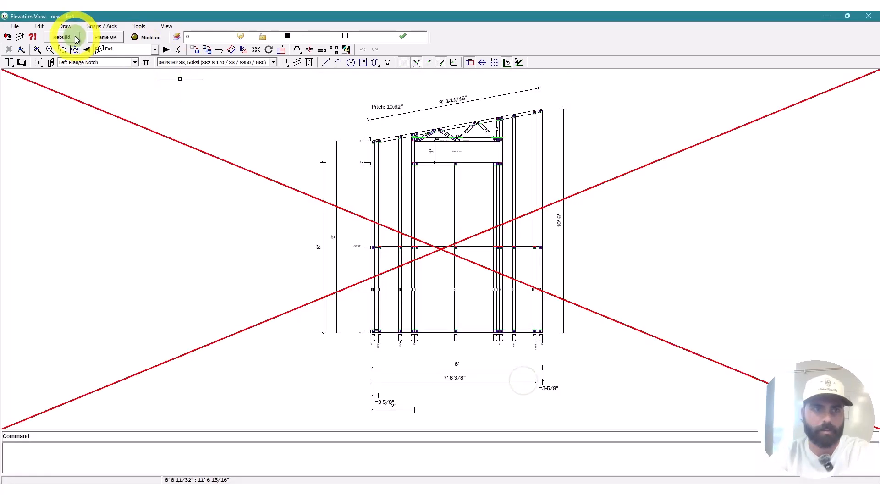
pyautogui.click(414, 249)
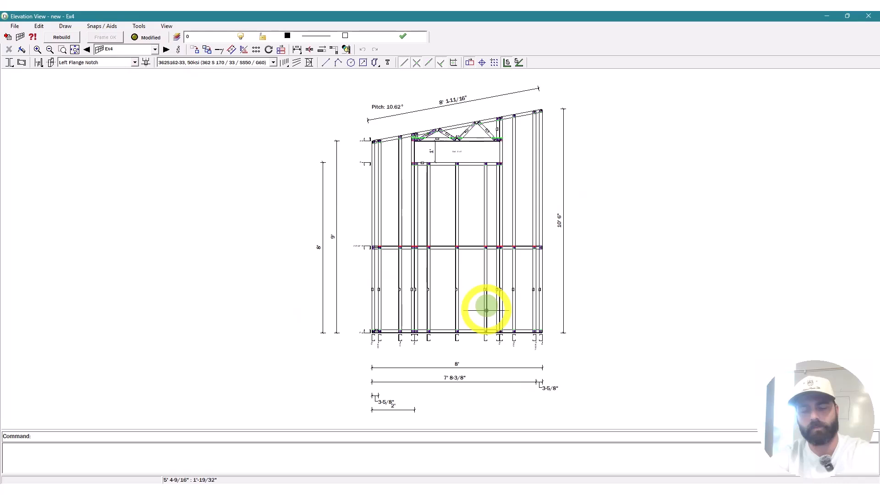
# Step: Add two diagonal braces to Ex4 that meet at the bottom centre of the wall
pyautogui.scroll(5, 377, 264)
pyautogui.press('BackSpace')
pyautogui.click(347, 209)
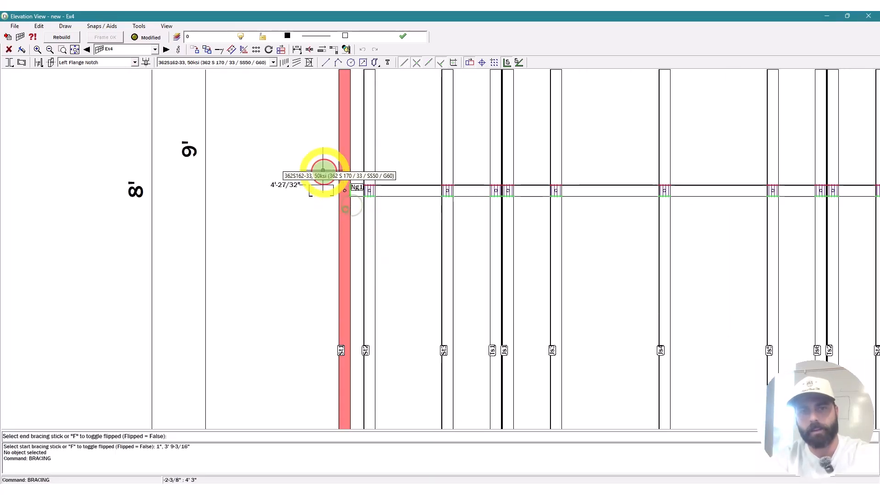
pyautogui.scroll(-3, 324, 171)
pyautogui.click(448, 305)
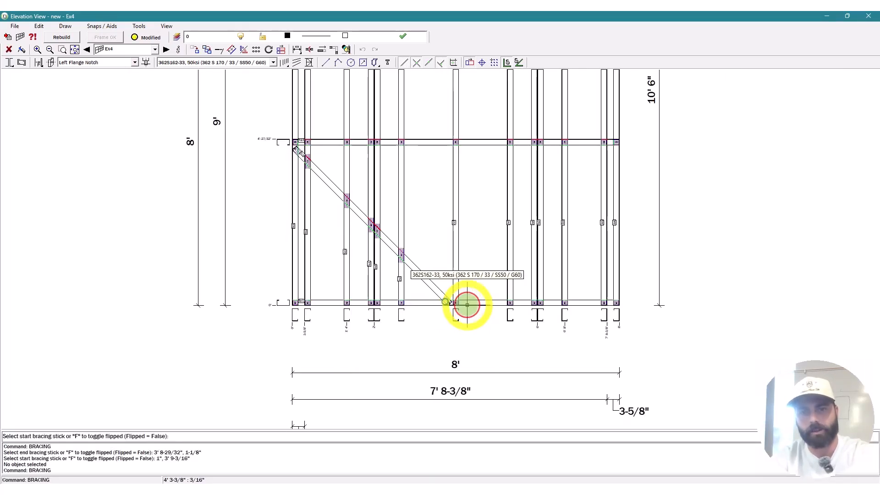
pyautogui.click(467, 305)
pyautogui.click(615, 153)
pyautogui.scroll(-3, 540, 295)
pyautogui.press('Escape')
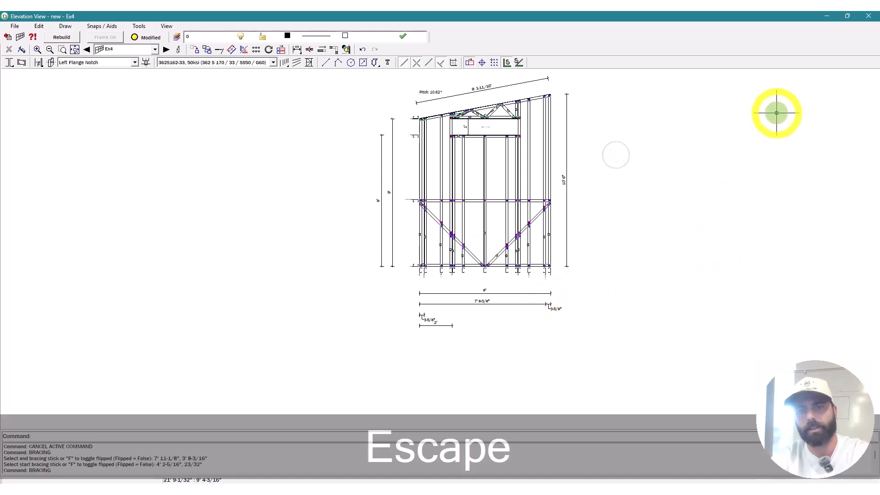
# Step: Close the Ex4 elevation to return to the floor plan
pyautogui.click(868, 16)
pyautogui.scroll(-4, 279, 263)
pyautogui.press('Escape')
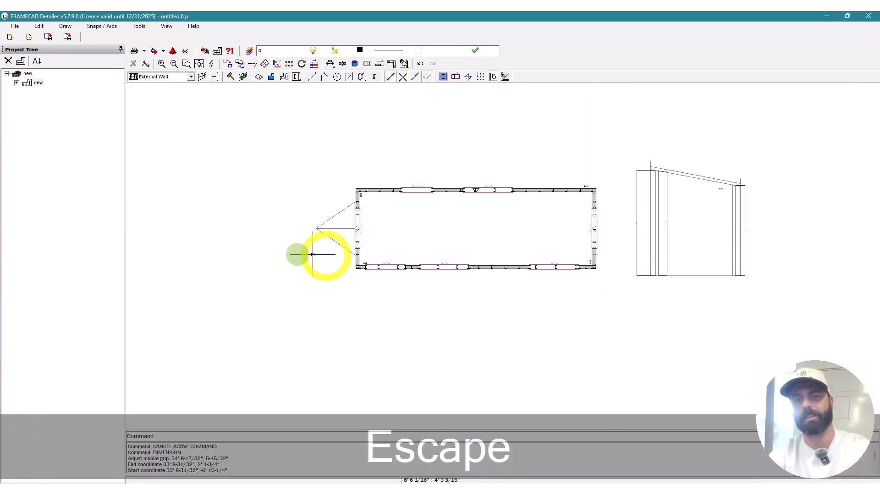
# Step: Rename the current plan to 'Wall Plan' in its properties
pyautogui.moveTo(695, 233); pyautogui.dragTo(577, 206, button='middle')
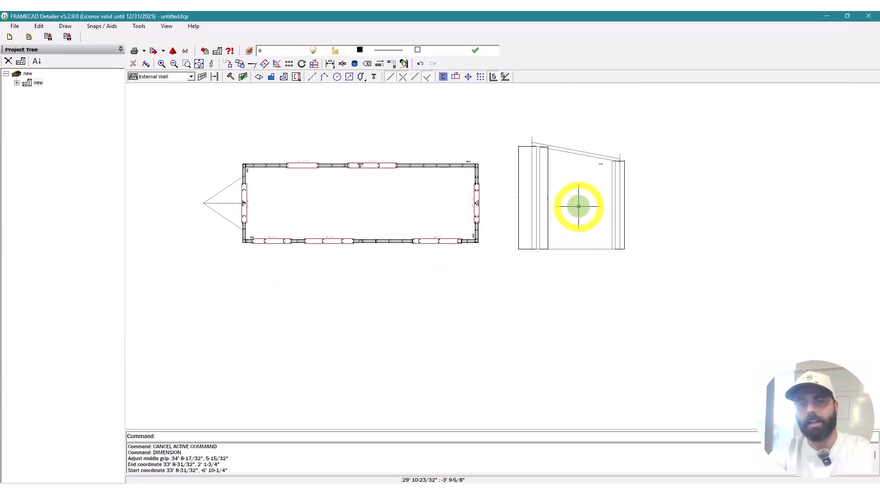
pyautogui.rightClick(37, 83)
pyautogui.click(44, 104)
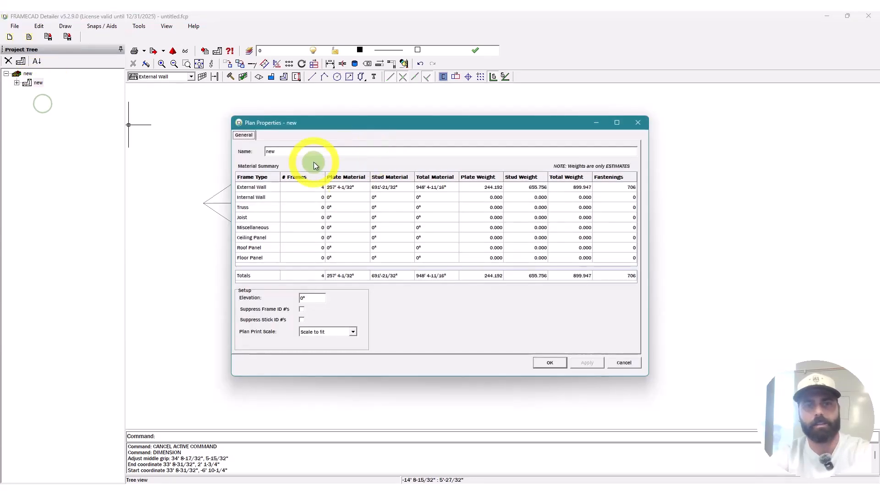
pyautogui.doubleClick(299, 150)
pyautogui.write('wa\\\\')
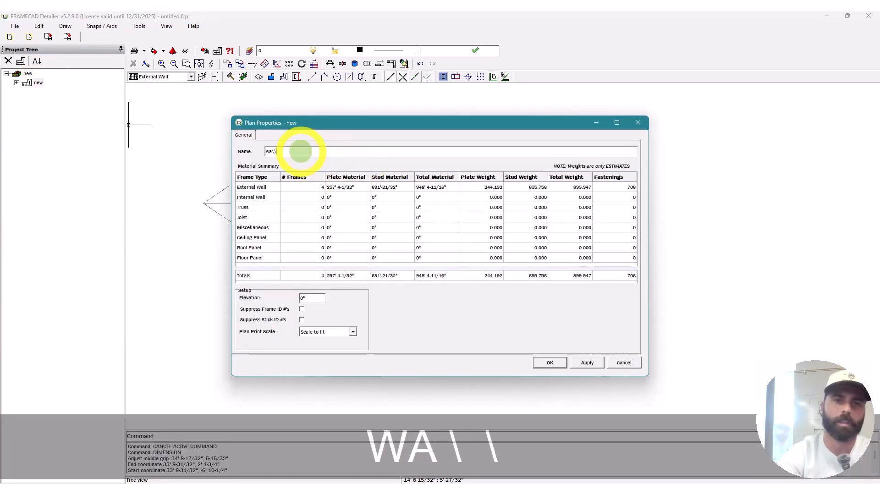
pyautogui.press('BackSpace')
pyautogui.press('BackSpace')
pyautogui.press('BackSpace')
pyautogui.press('BackSpace')
pyautogui.press('BackSpace')
pyautogui.press('Up')
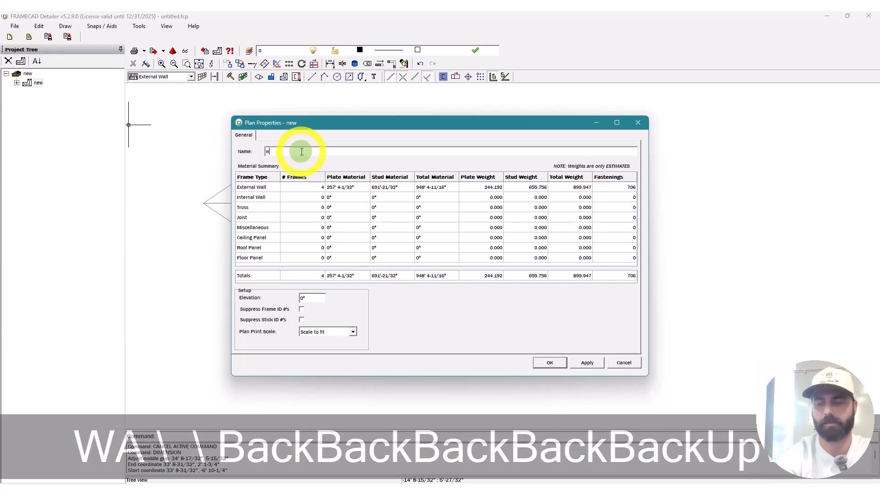
pyautogui.write('w')
pyautogui.press('BackSpace')
pyautogui.write('Wall \\')
pyautogui.press('BackSpace')
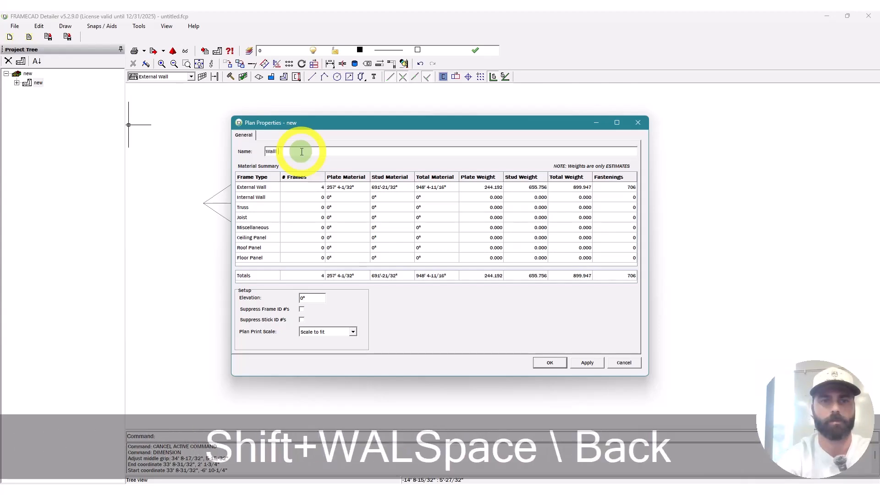
pyautogui.write('Pl')
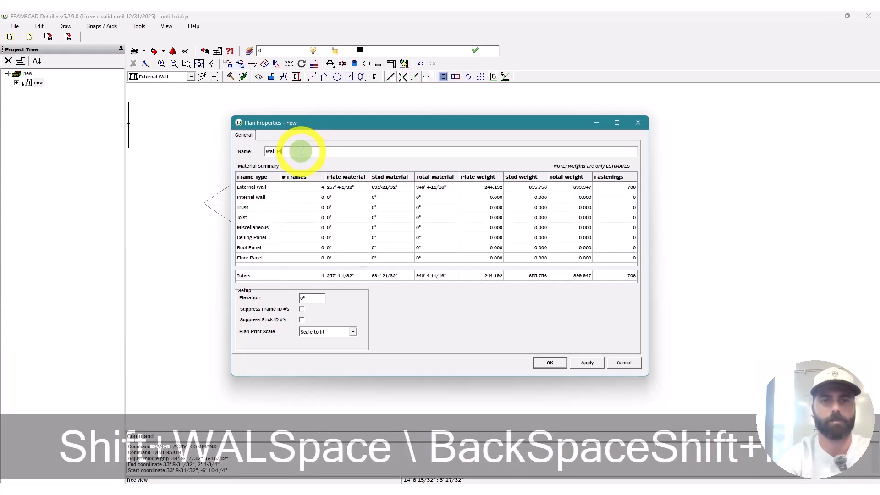
pyautogui.write('an')
pyautogui.click(550, 363)
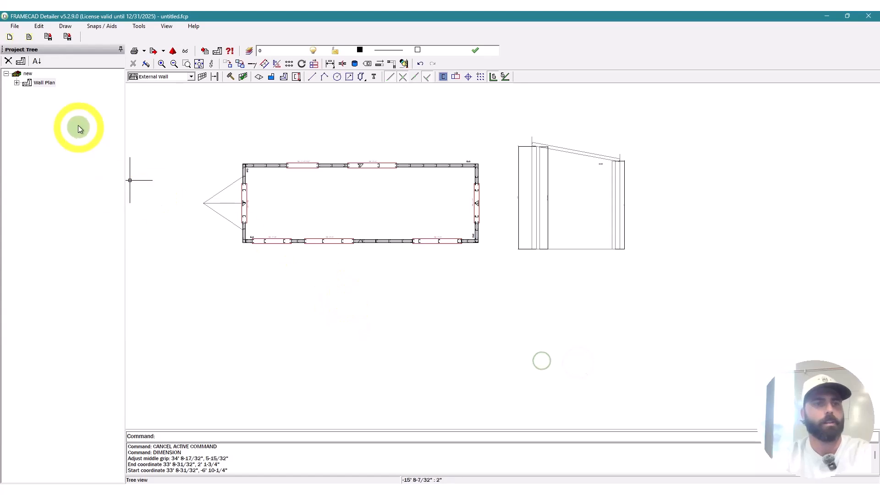
# Step: Add a new plan to the project using an existing plan as template
pyautogui.click(21, 62)
pyautogui.click(204, 52)
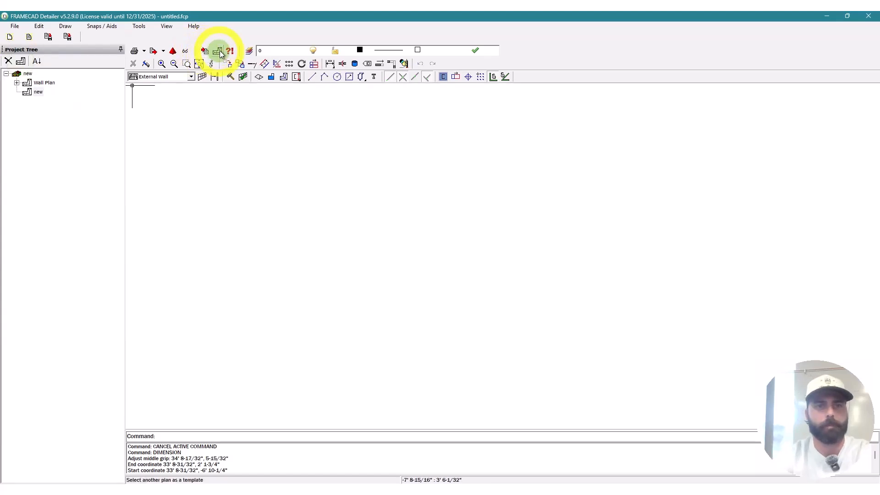
pyautogui.click(513, 211)
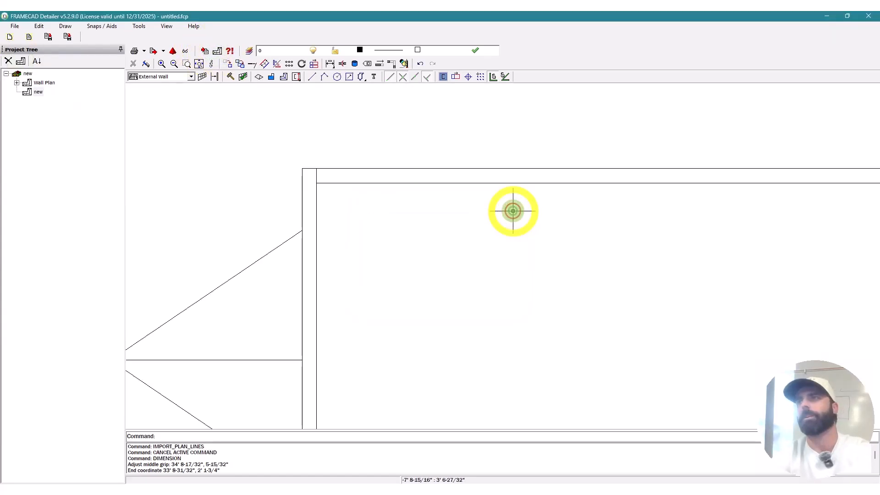
# Step: Open the project's properties and enter OCC as the project name
pyautogui.click(29, 75)
pyautogui.rightClick(32, 78)
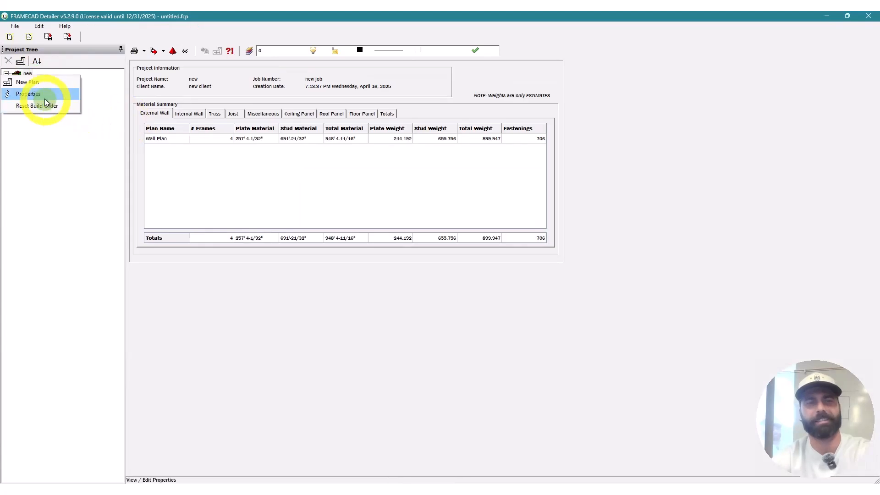
pyautogui.click(45, 95)
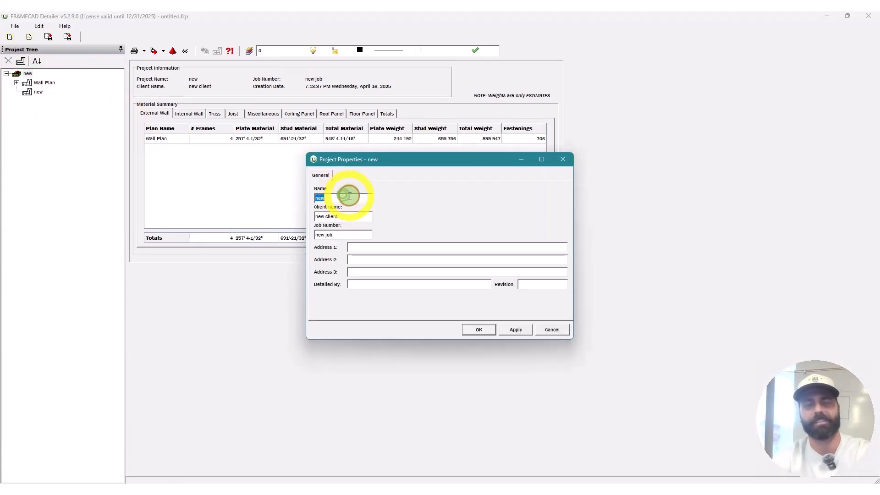
pyautogui.write('O')
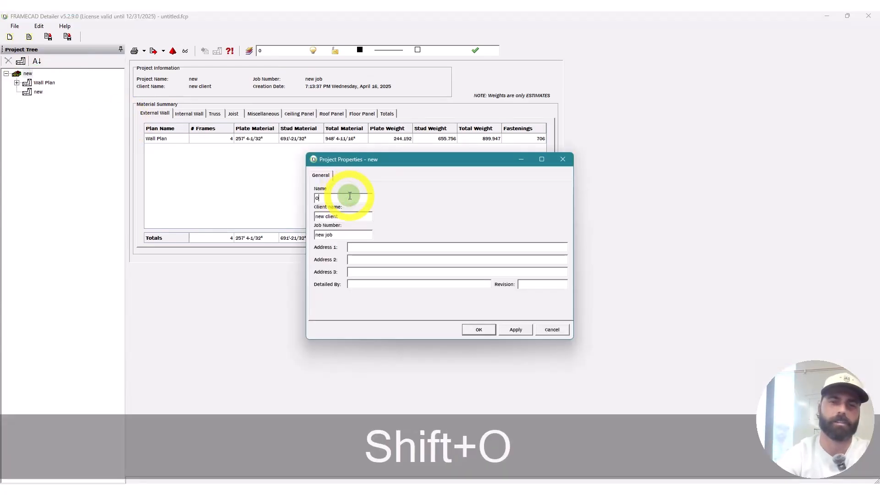
pyautogui.write('c')
pyautogui.hotkey('shift', 'BackSpace')
pyautogui.write('O')
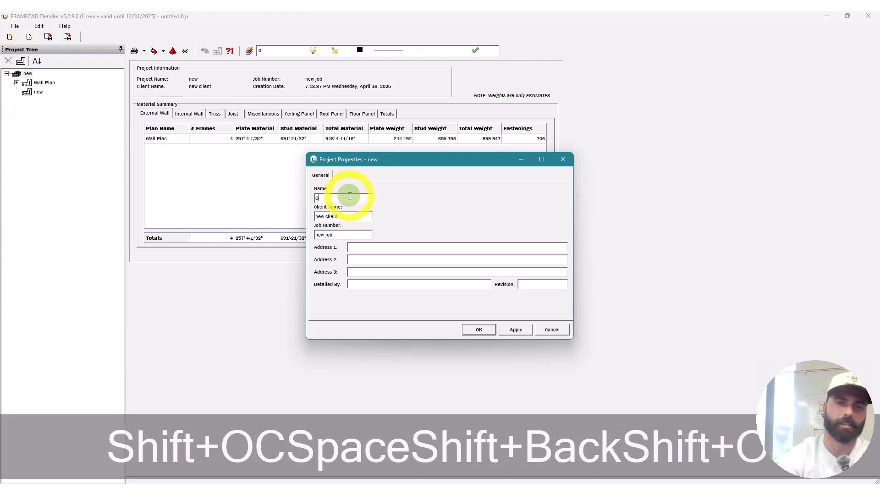
pyautogui.press('BackSpace')
pyautogui.press('BackSpace')
pyautogui.press('BackSpace')
pyautogui.press('capslock')
pyautogui.write('OCC')
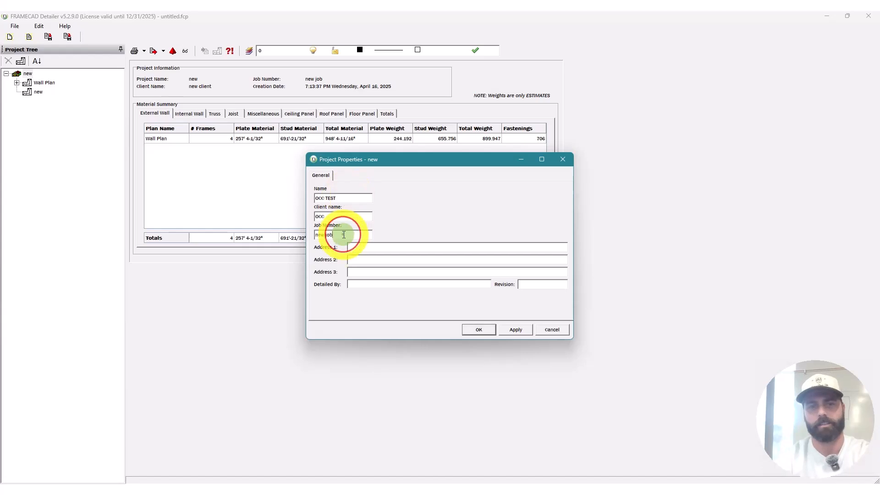
# Step: Set job number 1 and the detailer's initials, then apply the project details
pyautogui.click(344, 235)
pyautogui.doubleClick(343, 235)
pyautogui.write('1')
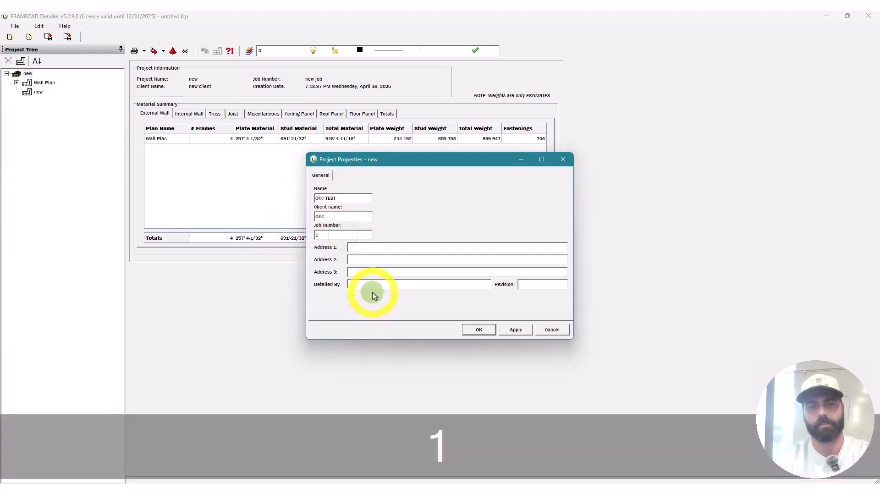
pyautogui.click(374, 285)
pyautogui.write('JRL')
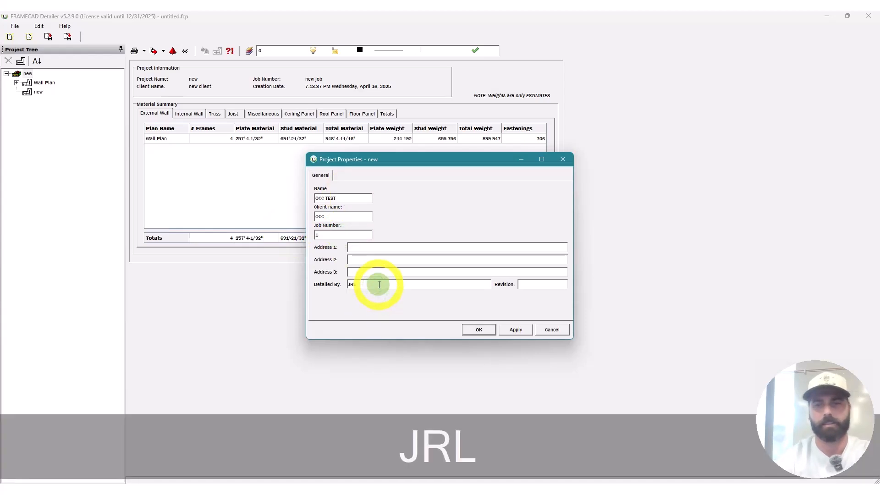
pyautogui.click(518, 329)
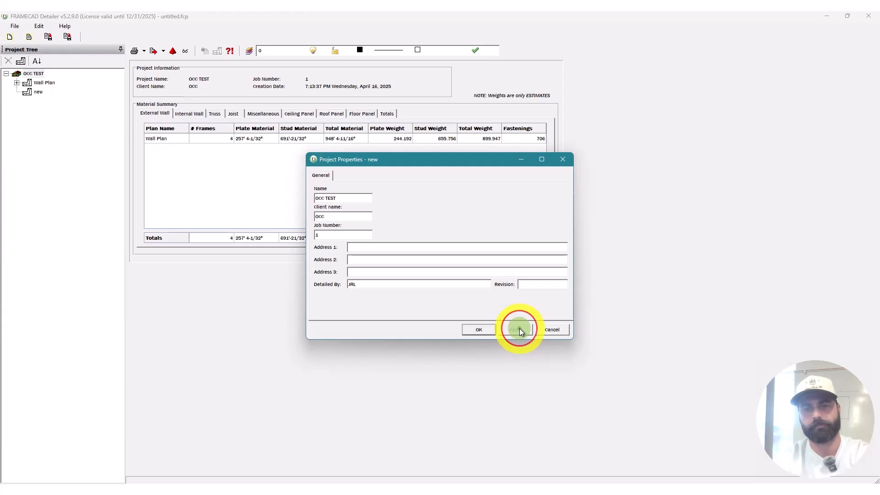
pyautogui.click(479, 329)
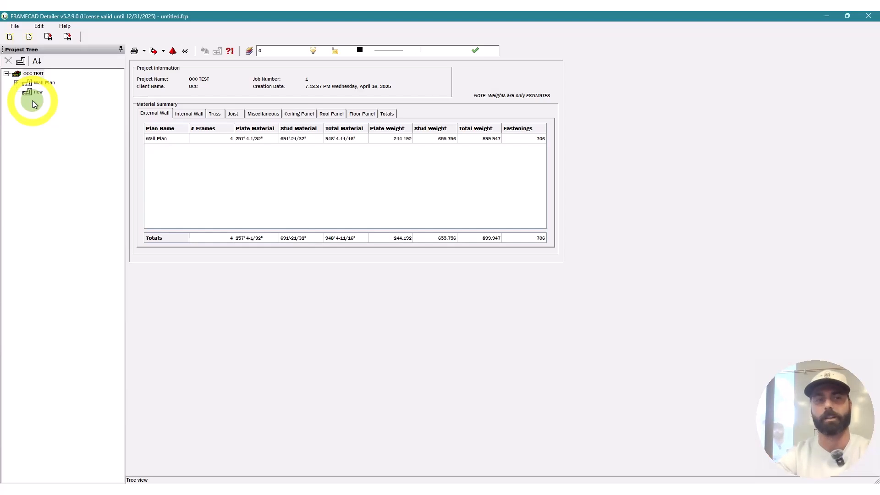
# Step: Open the Wall Plan drawing with the whole plan in view
pyautogui.doubleClick(44, 82)
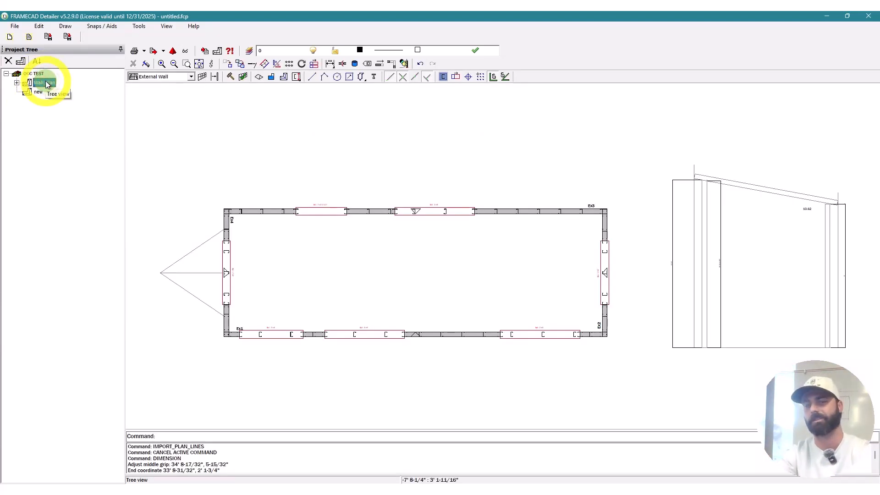
pyautogui.moveTo(307, 376); pyautogui.dragTo(305, 298, button='middle')
pyautogui.scroll(-1, 305, 298)
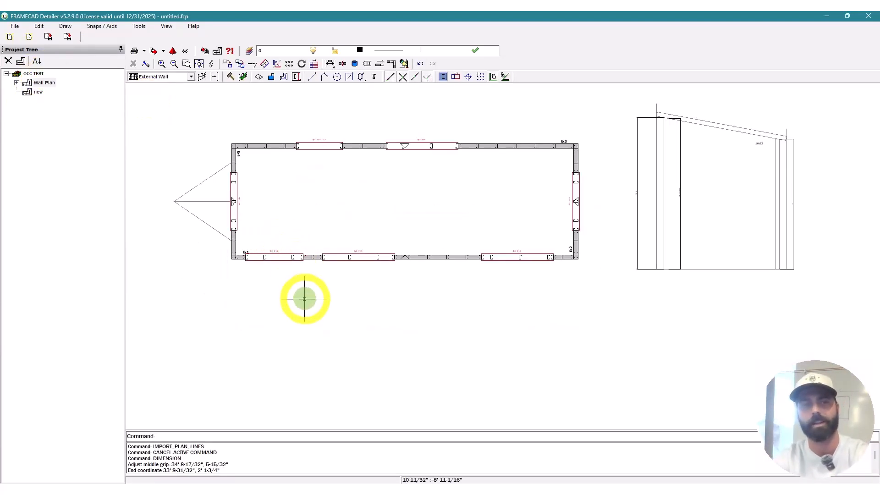
pyautogui.rightClick(307, 313)
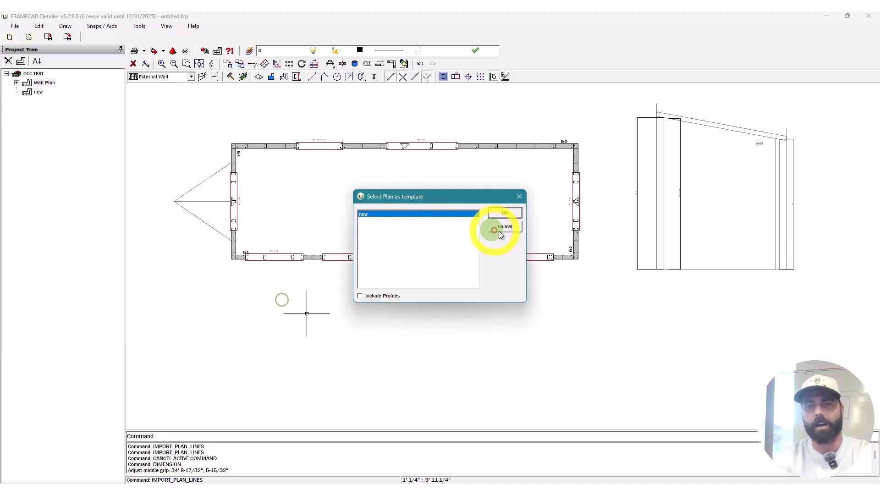
pyautogui.press('Escape')
# Step: Dimension the bottom wall with a 24' dimension placed below it
pyautogui.write('di')
pyautogui.press('space')
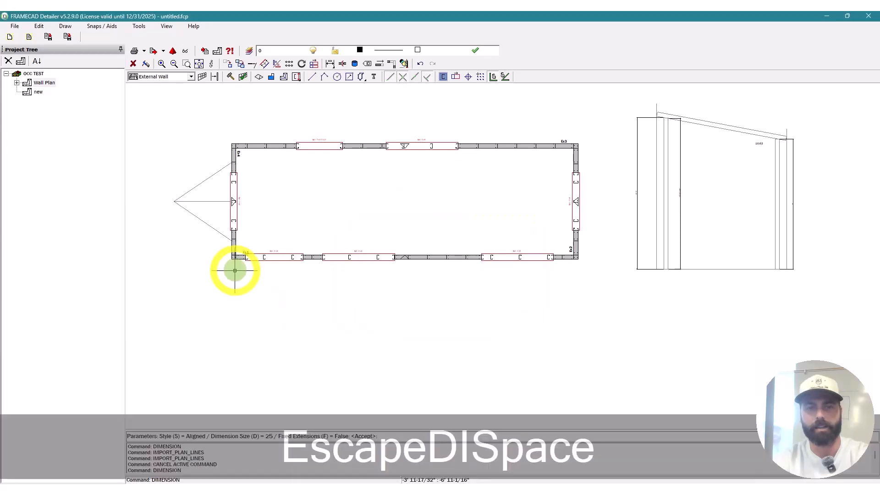
pyautogui.press('space')
pyautogui.click(230, 261)
pyautogui.scroll(3, 565, 255)
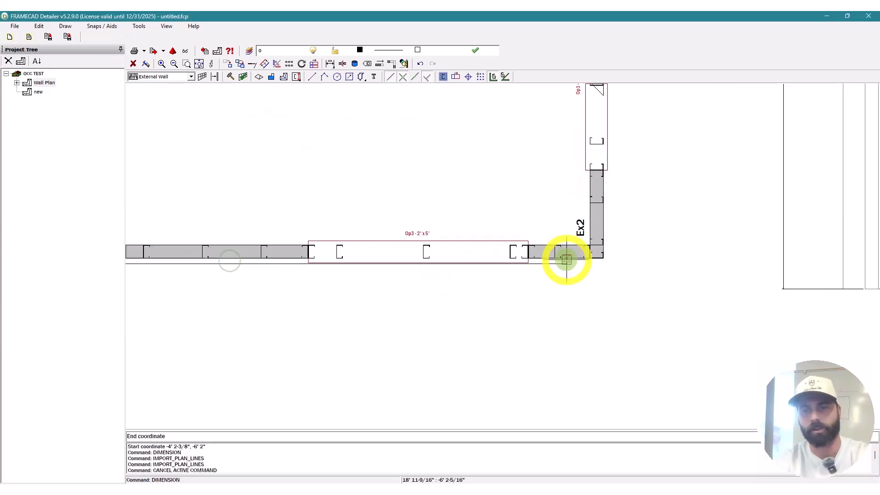
pyautogui.click(593, 259)
pyautogui.scroll(-3, 571, 303)
pyautogui.scroll(5, 394, 298)
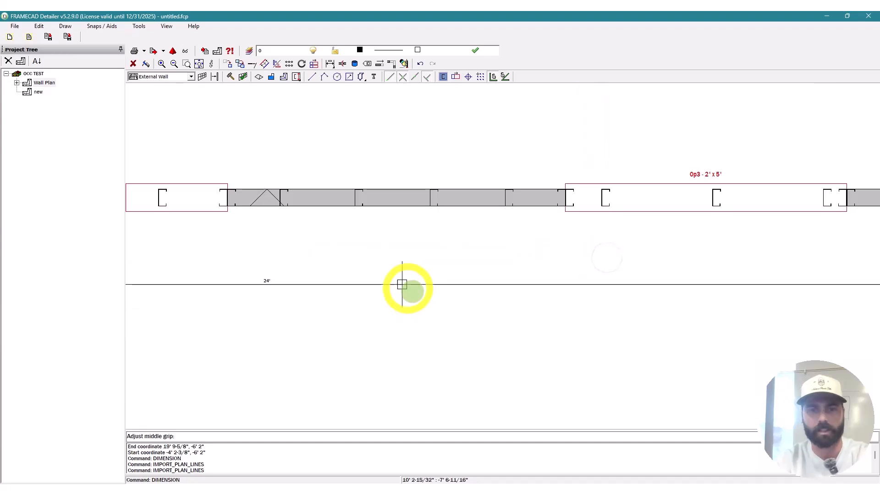
pyautogui.click(429, 269)
pyautogui.scroll(-4, 430, 269)
pyautogui.scroll(6, 351, 288)
pyautogui.press('Escape')
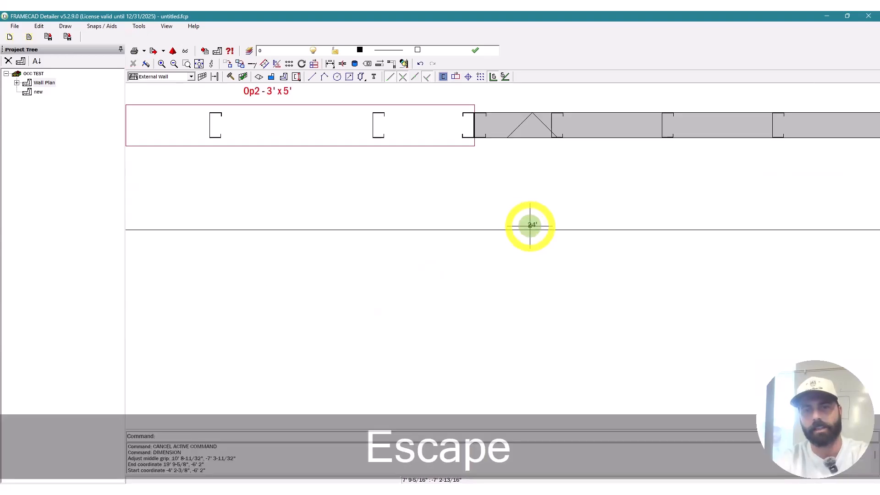
# Step: Enlarge the 24' dimension's text size to 200 and move it further below the wall
pyautogui.doubleClick(530, 223)
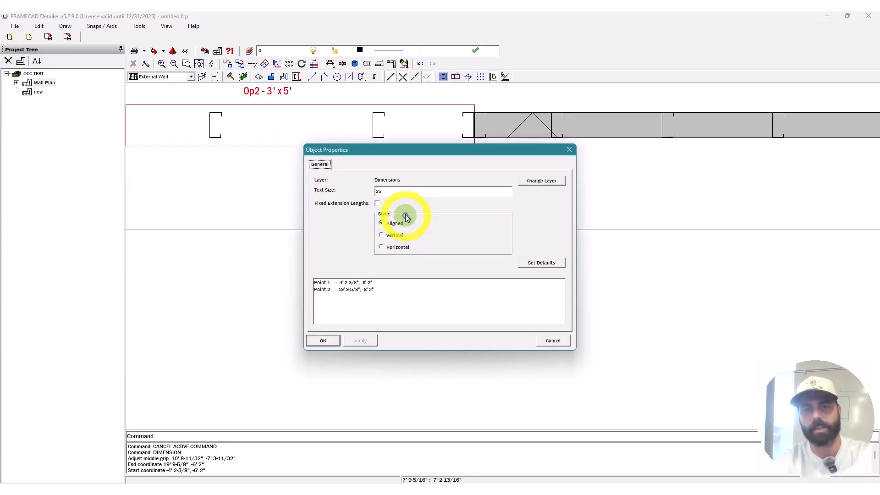
pyautogui.doubleClick(379, 191)
pyautogui.write('200')
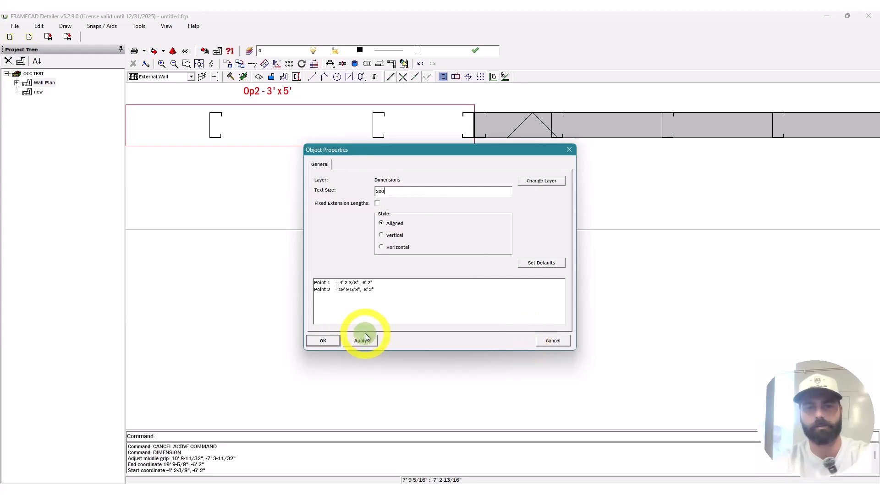
pyautogui.click(361, 341)
pyautogui.click(313, 342)
pyautogui.scroll(-5, 364, 305)
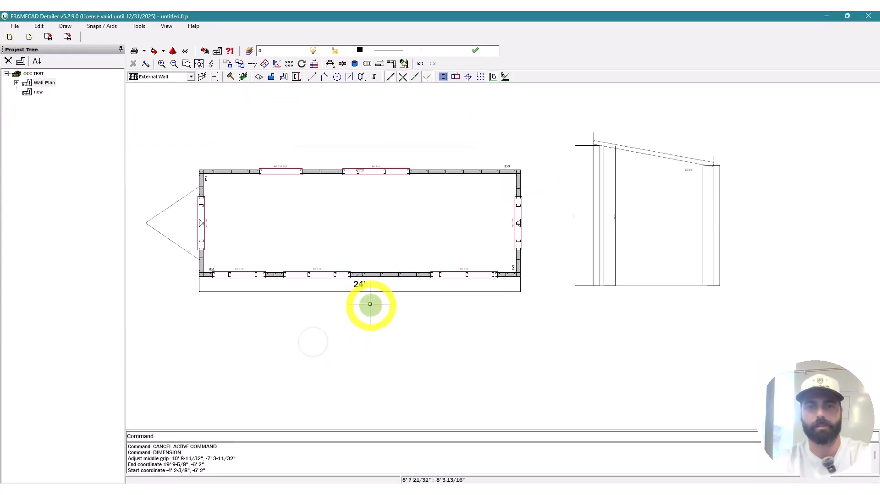
pyautogui.press('Escape')
pyautogui.scroll(2, 362, 288)
pyautogui.moveTo(360, 291)
pyautogui.mouseDown()
pyautogui.moveTo(360, 311)
pyautogui.moveTo(366, 303)
pyautogui.mouseUp()
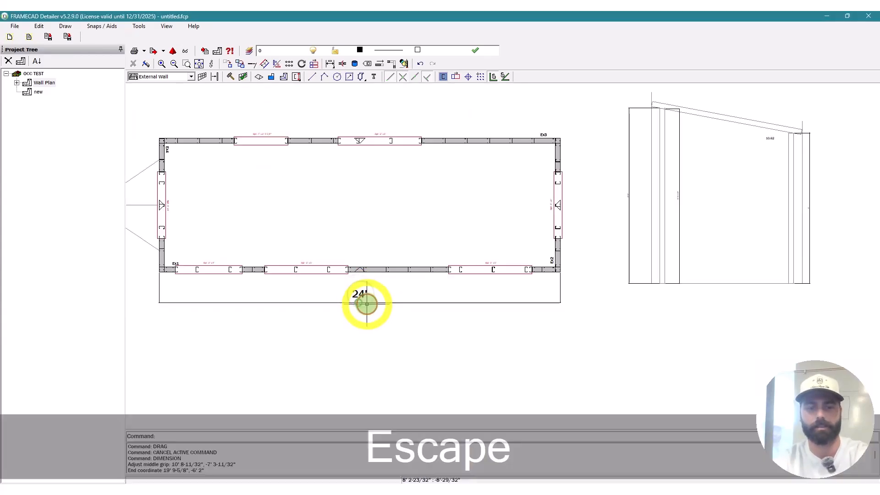
# Step: Restart the dimension command with a dimension size of 200
pyautogui.write('DI')
pyautogui.press('space')
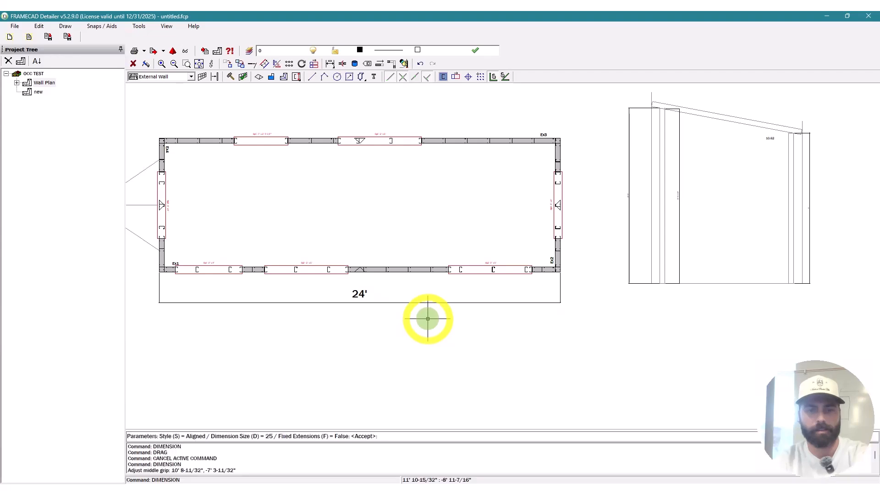
pyautogui.write('D')
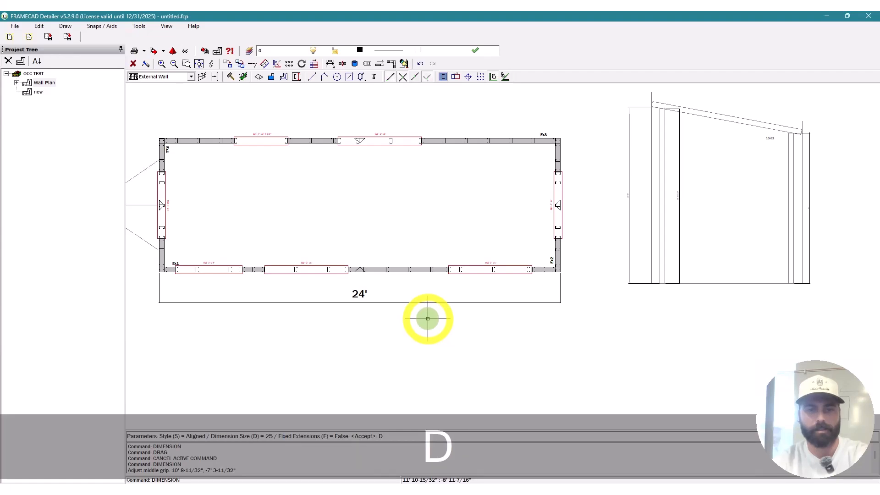
pyautogui.press('space')
pyautogui.write('200')
pyautogui.press('space')
pyautogui.press('space')
# Step: Add the right-side 8', top 24' and left-side 8' wall dimensions
pyautogui.click(560, 270)
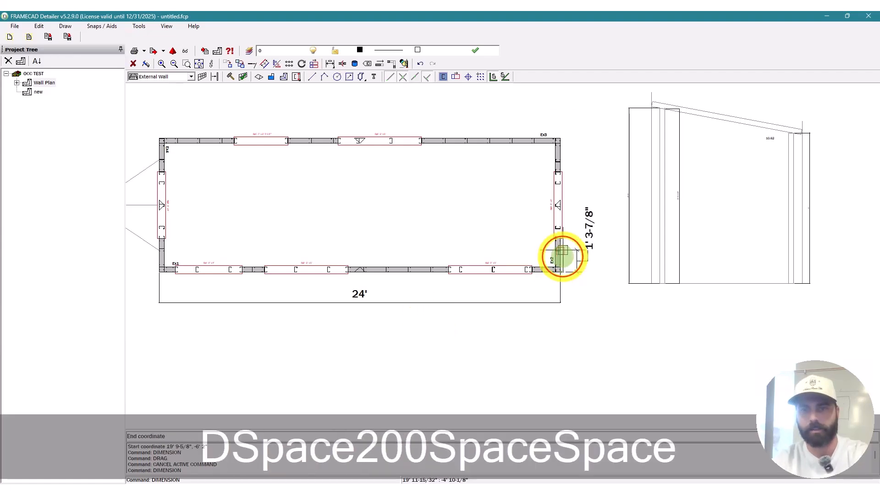
pyautogui.click(560, 138)
pyautogui.click(579, 151)
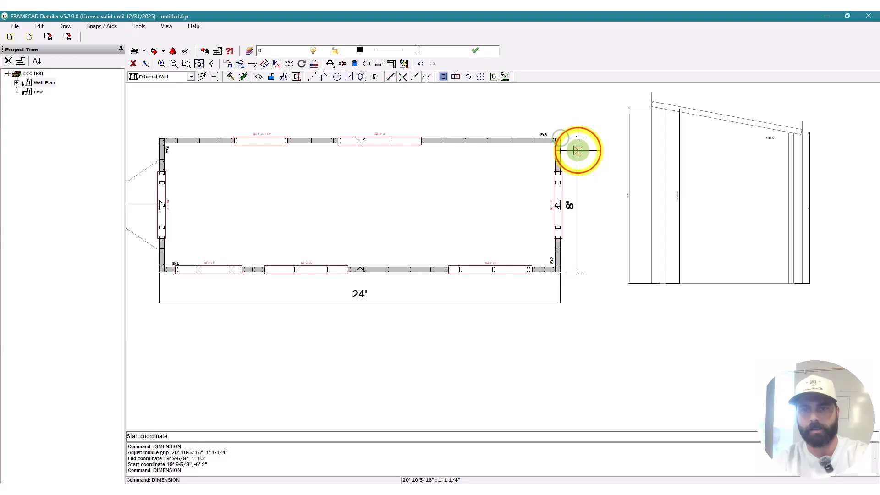
pyautogui.click(561, 138)
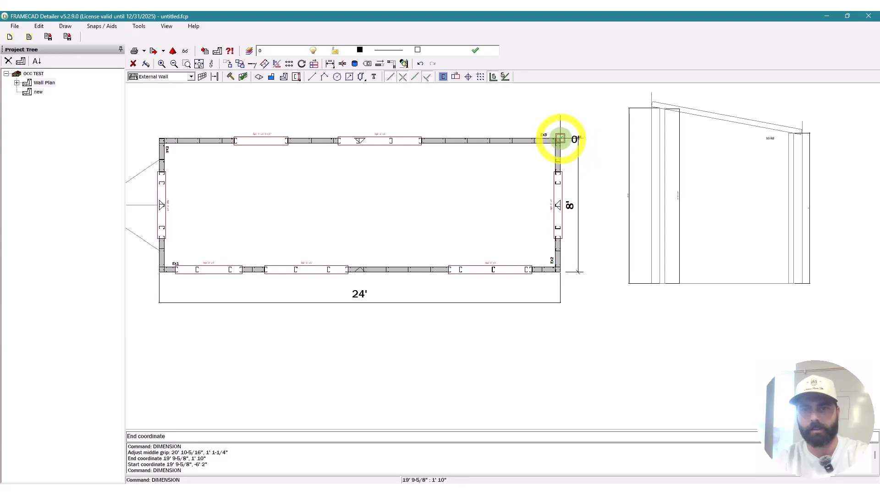
pyautogui.click(157, 138)
pyautogui.click(194, 117)
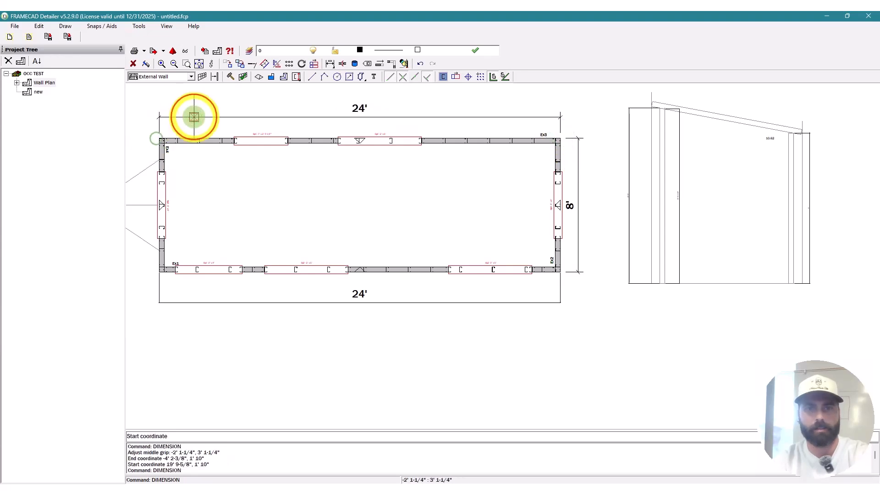
pyautogui.click(154, 138)
pyautogui.click(159, 270)
pyautogui.click(142, 280)
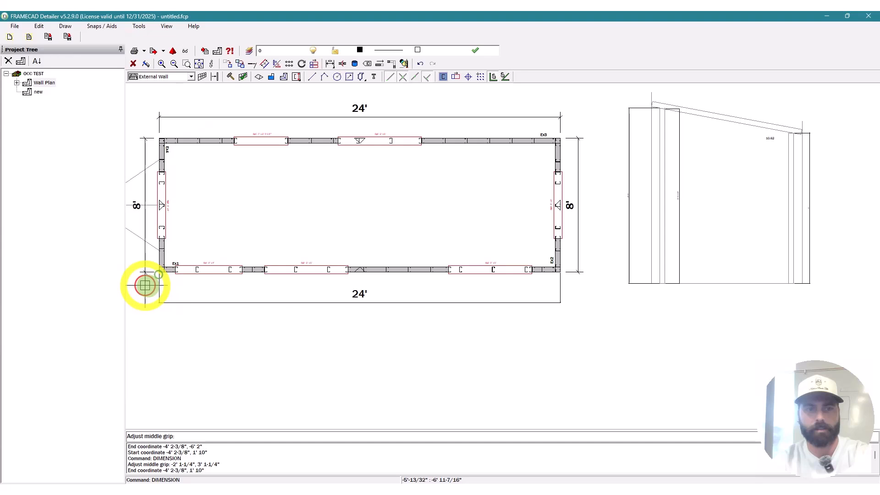
pyautogui.scroll(-3, 351, 271)
pyautogui.press('Escape')
# Step: Switch to the plan 'new' in the Project Tree
pyautogui.click(38, 93)
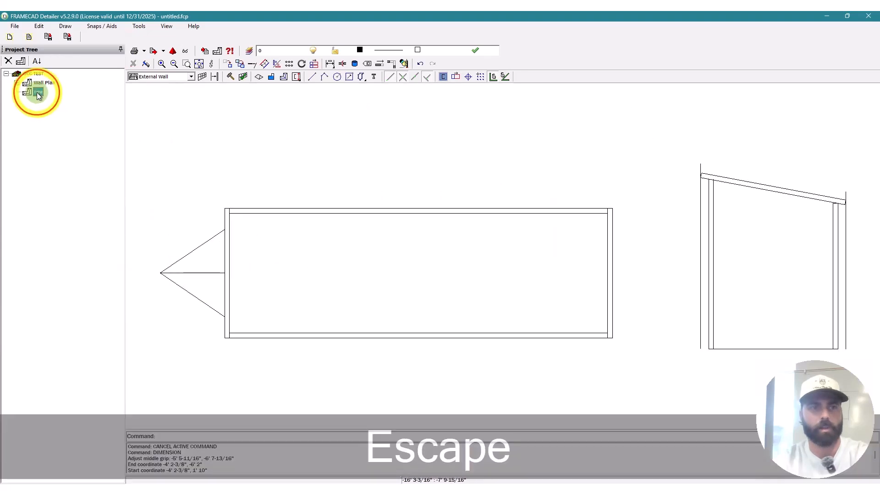
pyautogui.scroll(-3, 390, 164)
pyautogui.press('Escape')
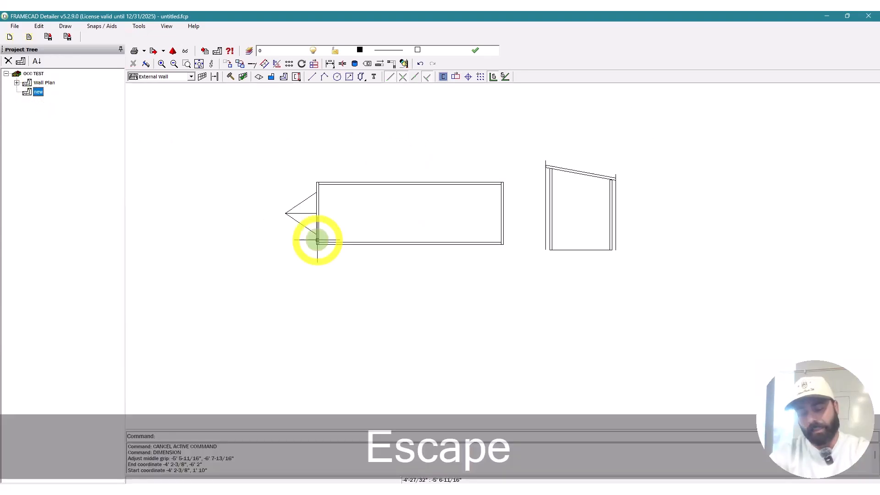
pyautogui.click(178, 77)
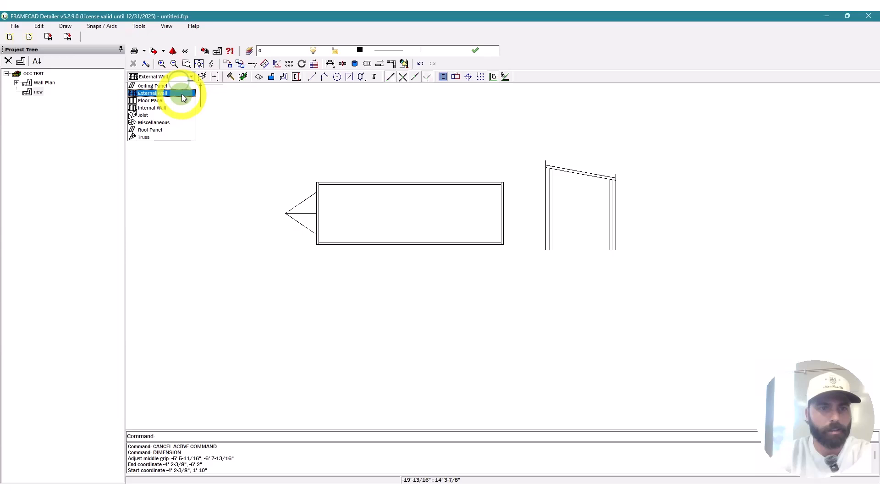
# Step: Set the frame type to Floor Panel and discard a mistaken panel outline
pyautogui.click(181, 99)
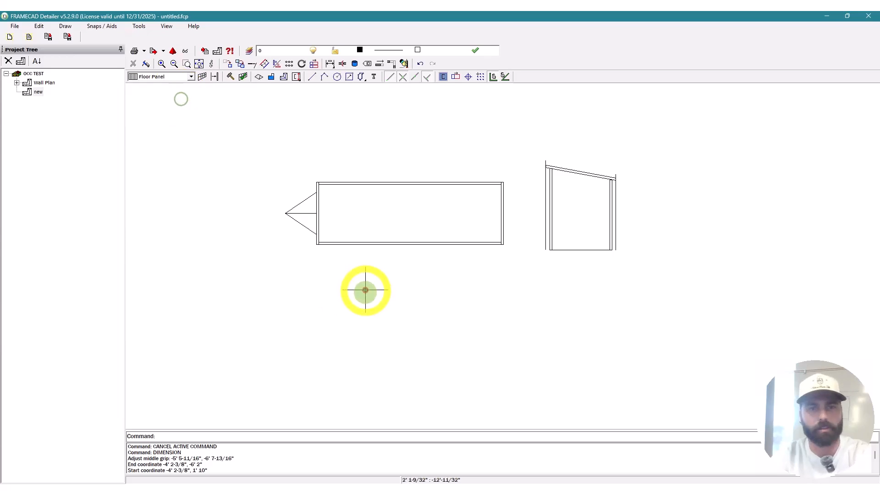
pyautogui.press('Escape')
pyautogui.write('fs')
pyautogui.press('space')
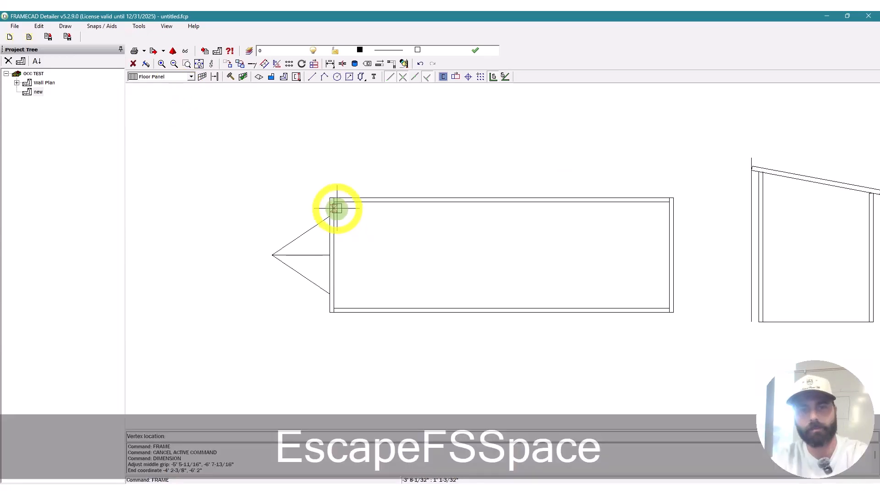
pyautogui.click(335, 203)
pyautogui.scroll(5, 336, 304)
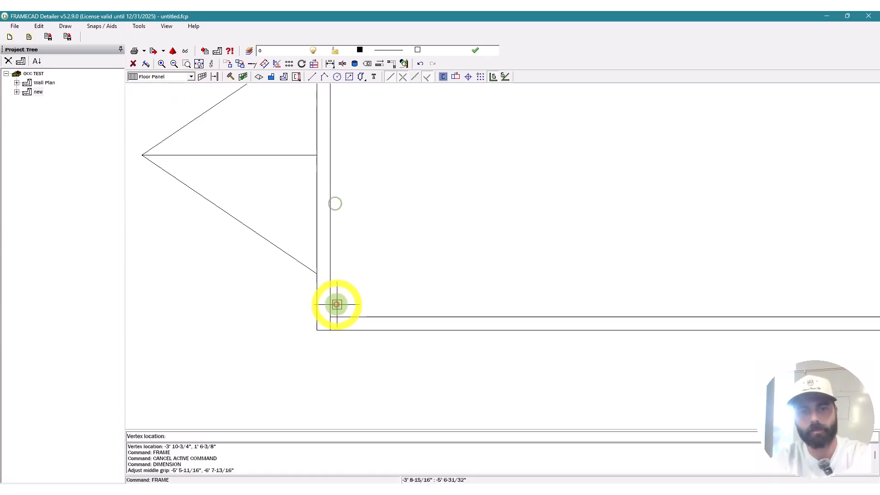
pyautogui.click(337, 305)
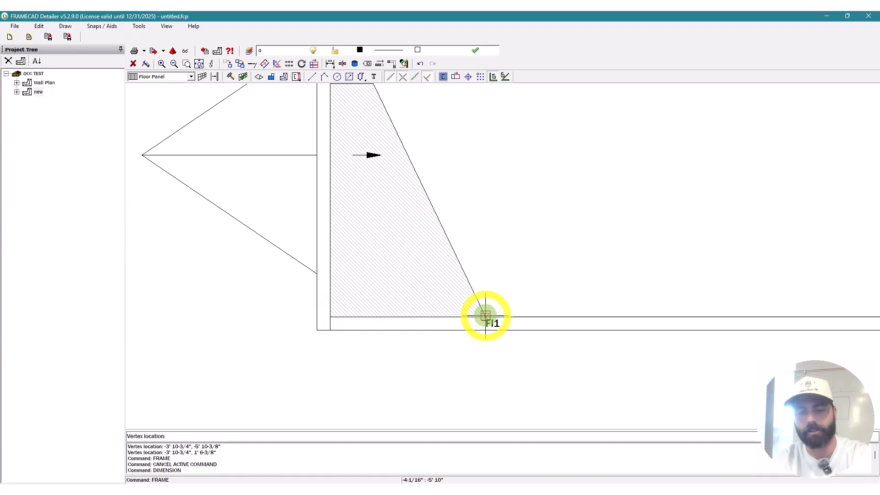
pyautogui.press('Escape')
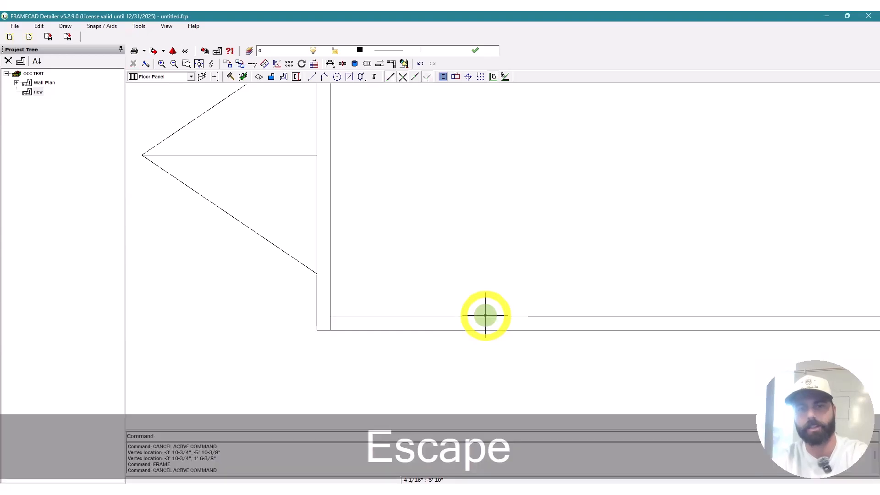
pyautogui.scroll(-3, 387, 281)
# Step: Draw the 5'-wide floor panel Fl1 at the plan's left end
pyautogui.write('fs')
pyautogui.press('space')
pyautogui.click(377, 288)
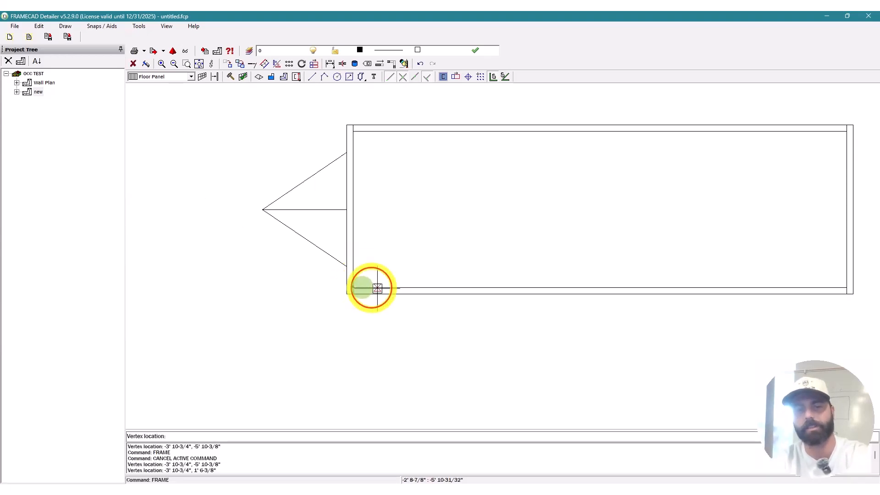
pyautogui.write("5'")
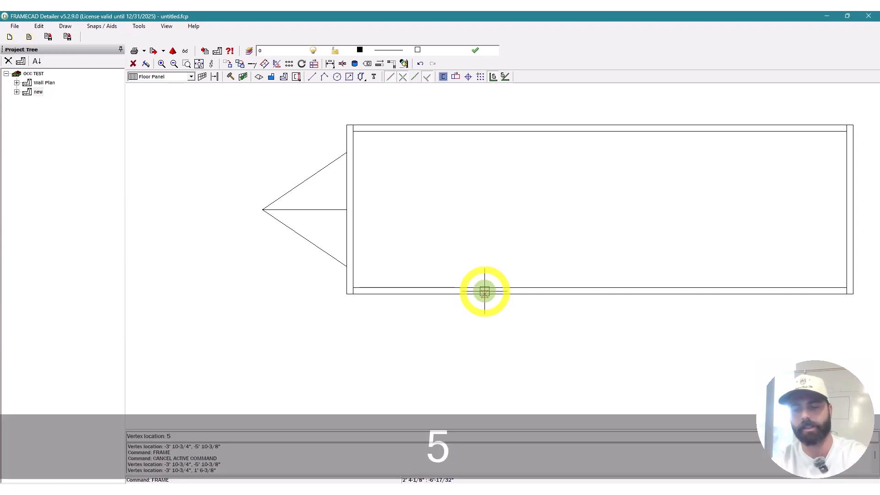
pyautogui.press('Return')
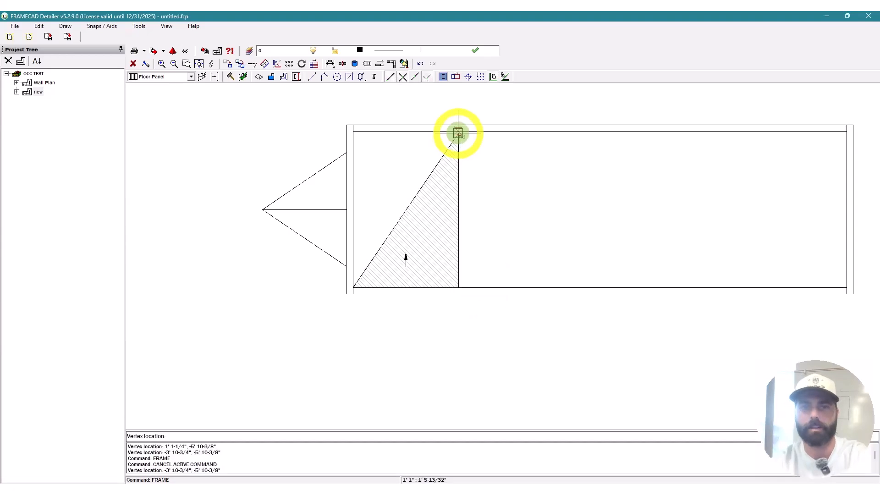
pyautogui.click(458, 133)
pyautogui.click(356, 156)
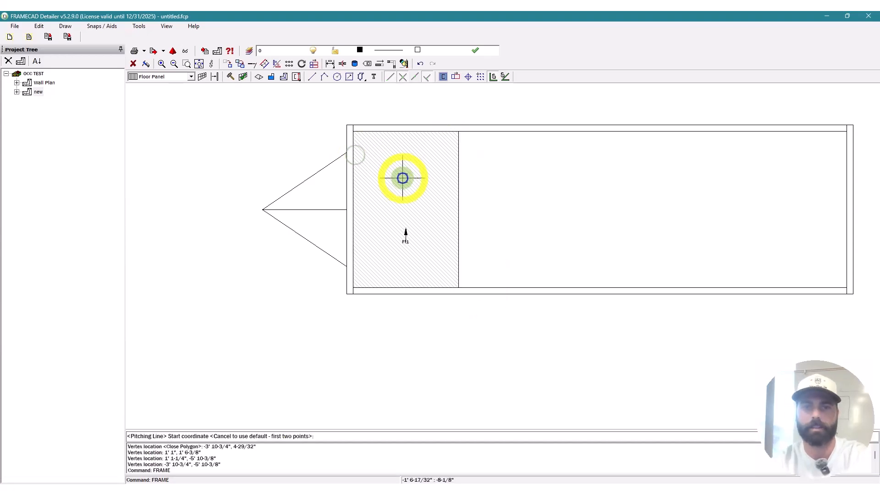
pyautogui.press('Escape')
# Step: Give Fl1 7' additional elevation, 16" stud spacing and 4' nog spacing, then build it
pyautogui.rightClick(398, 188)
pyautogui.click(421, 209)
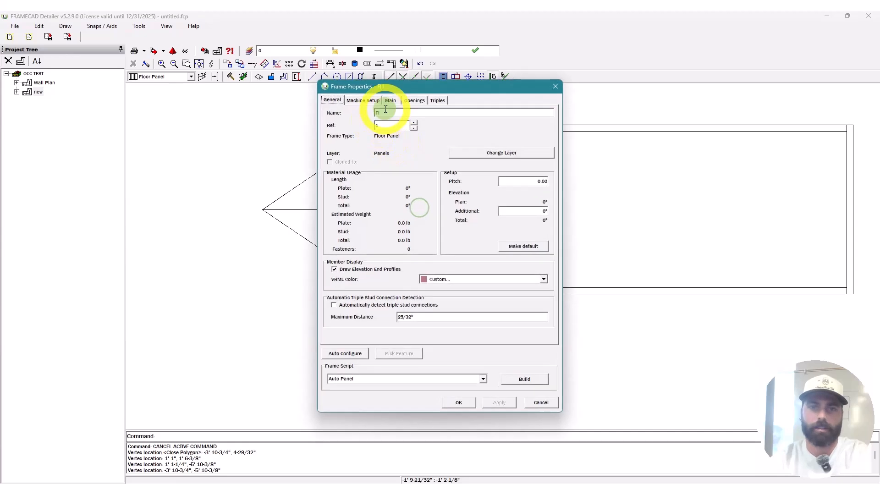
pyautogui.click(527, 211)
pyautogui.write('7')
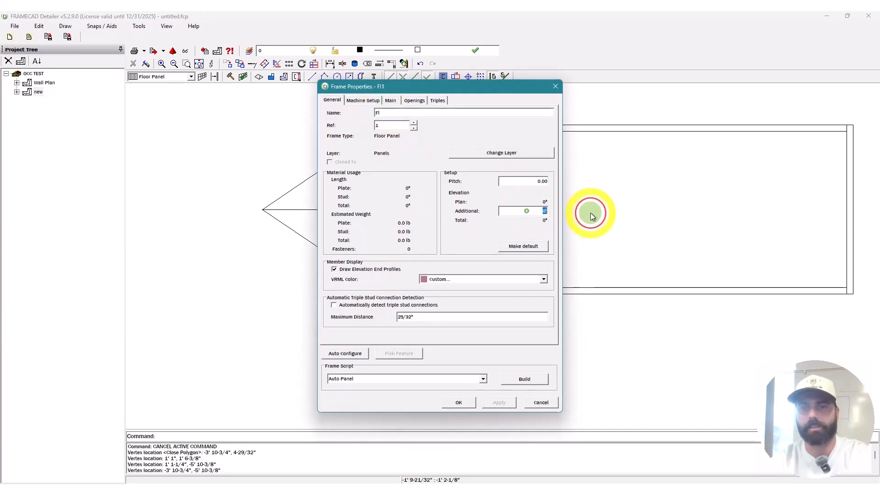
pyautogui.write("'")
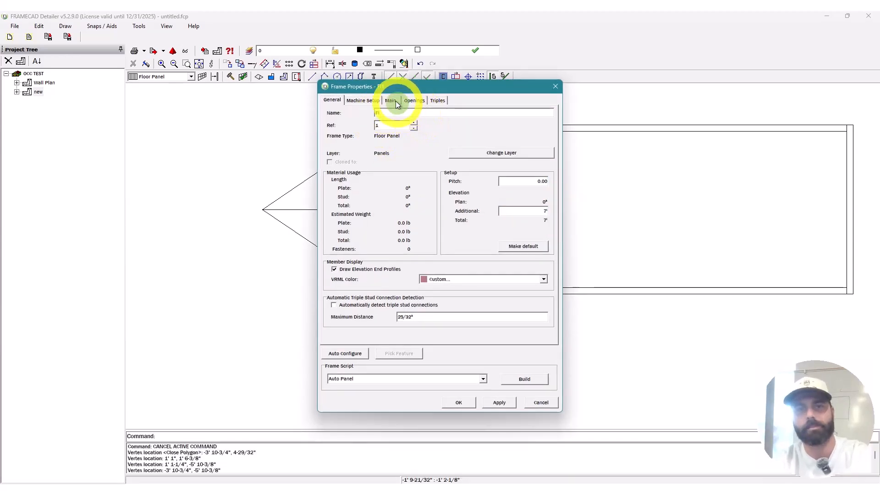
pyautogui.click(395, 101)
pyautogui.click(430, 162)
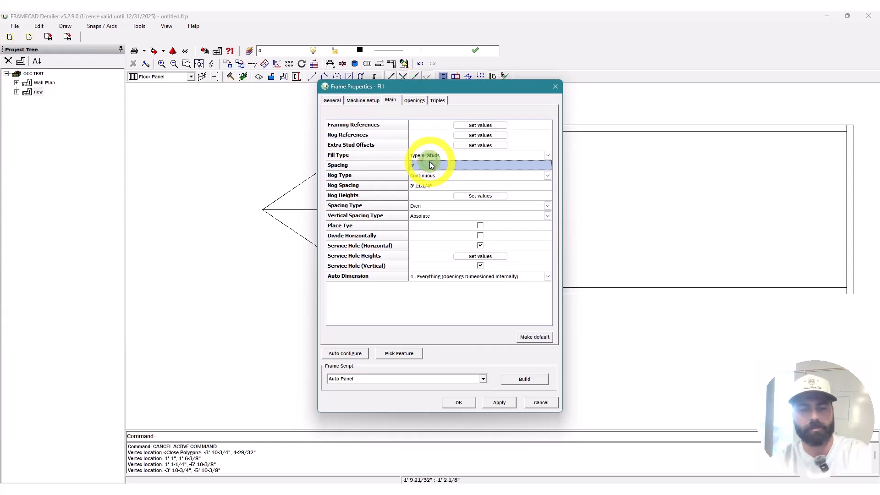
pyautogui.write('16"')
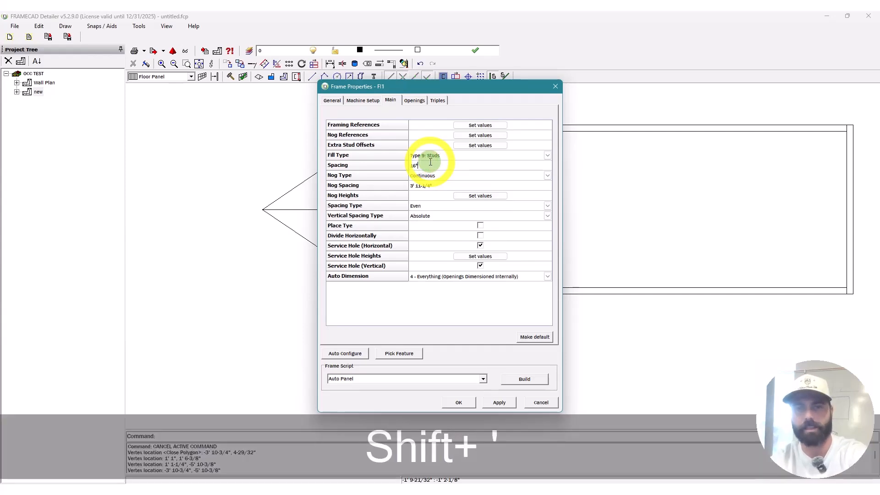
pyautogui.click(463, 186)
pyautogui.write("4'")
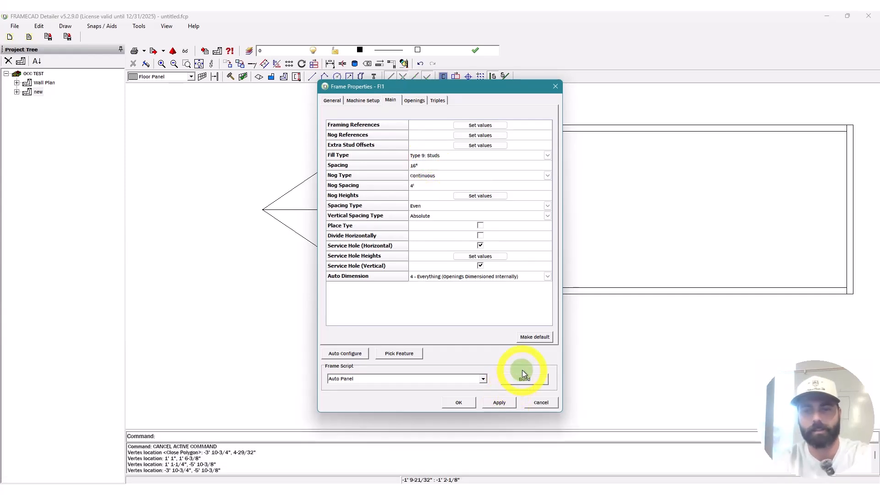
pyautogui.click(522, 372)
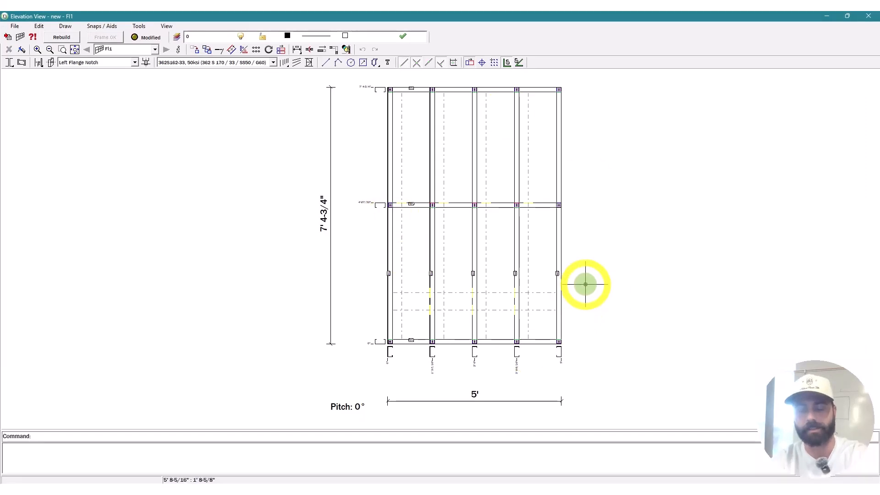
# Step: Mirror the right end stud of the Fl1 floor panel so it faces inward
pyautogui.press('Escape')
pyautogui.write('mi')
pyautogui.press('space')
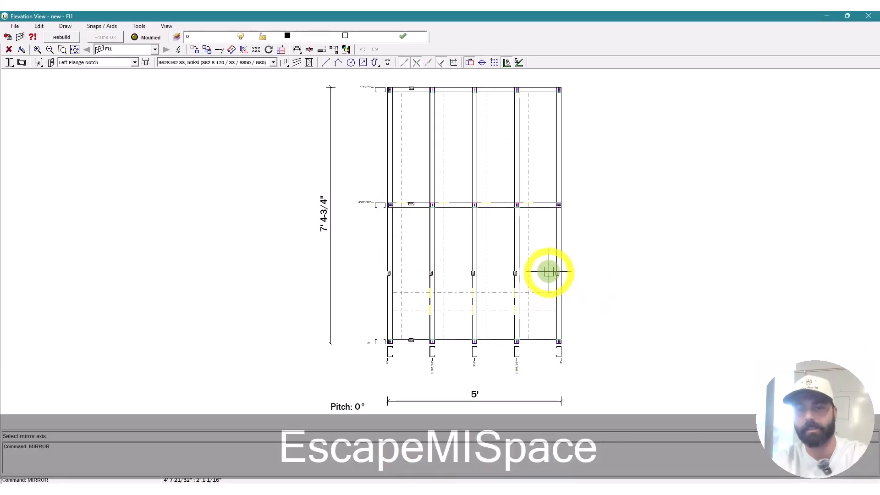
pyautogui.click(558, 270)
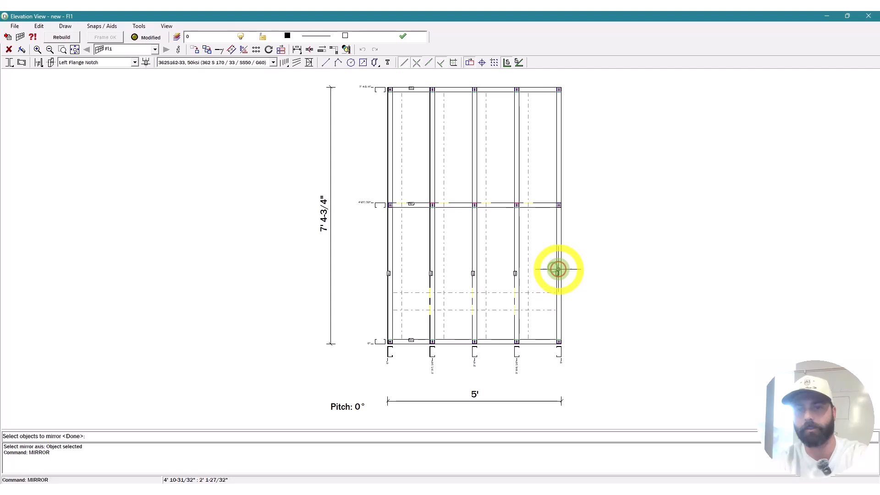
pyautogui.click(559, 269)
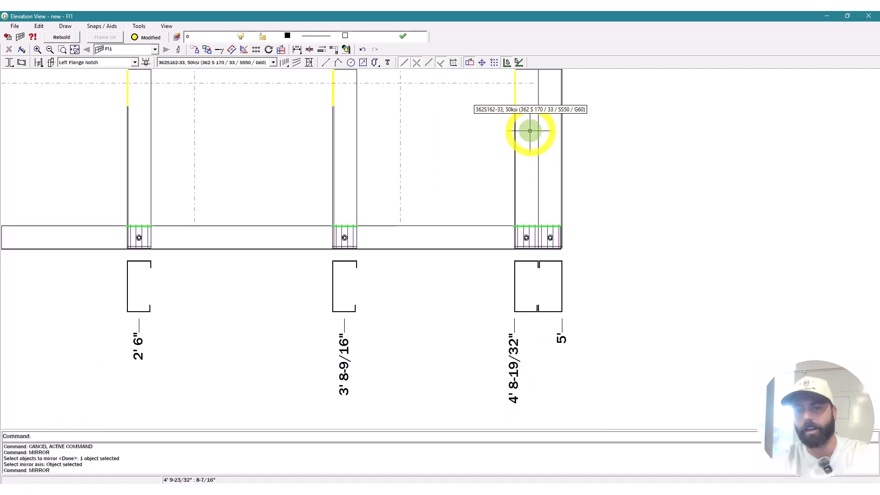
pyautogui.scroll(3, 560, 265)
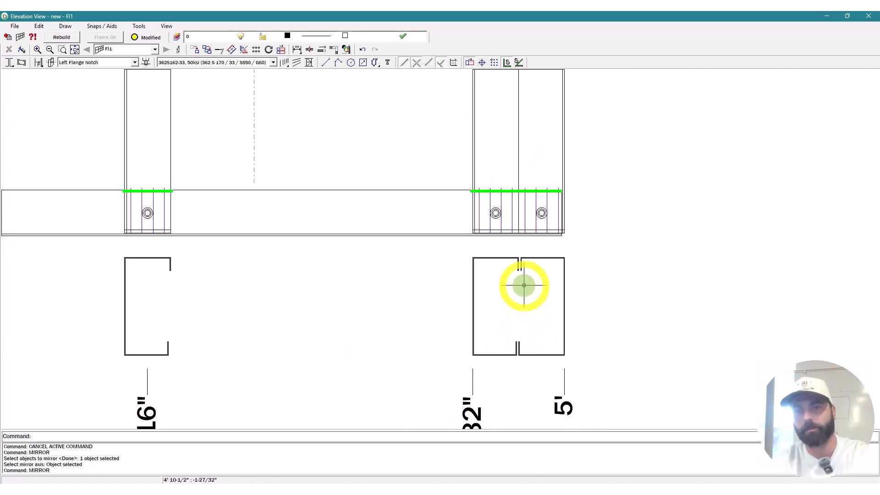
pyautogui.scroll(10, 519, 238)
pyautogui.scroll(-8, 571, 344)
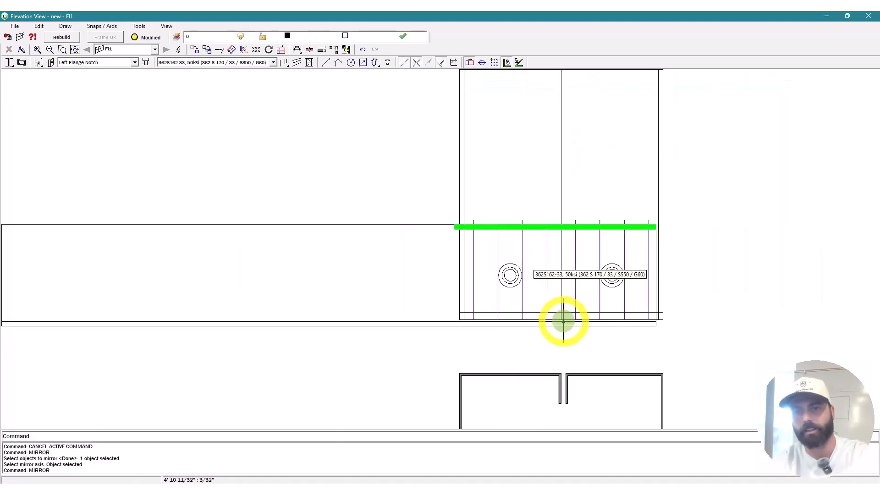
# Step: Move the stud by a 1/16" offset
pyautogui.press('Escape')
pyautogui.scroll(4, 560, 212)
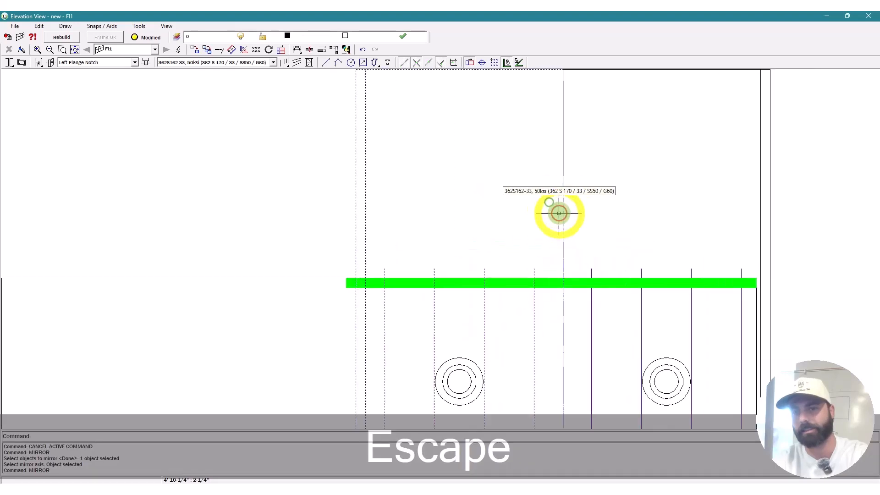
pyautogui.scroll(-2, 558, 214)
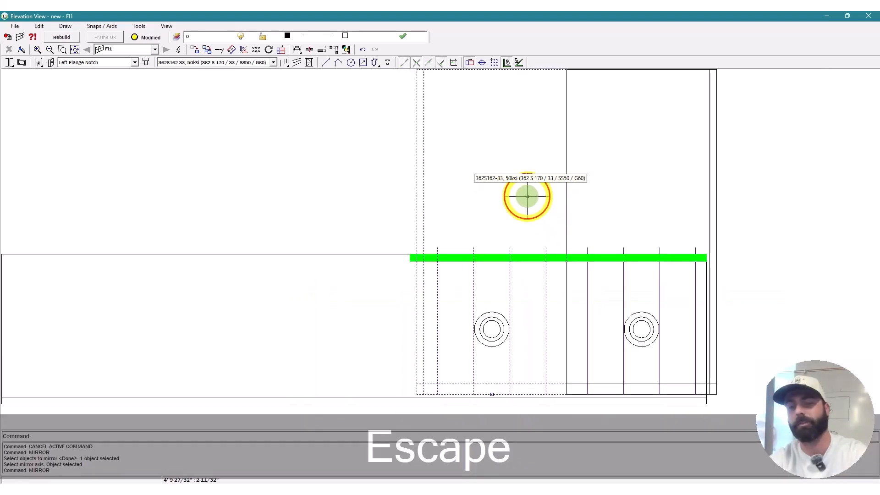
pyautogui.press('m')
pyautogui.press('space')
pyautogui.click(527, 193)
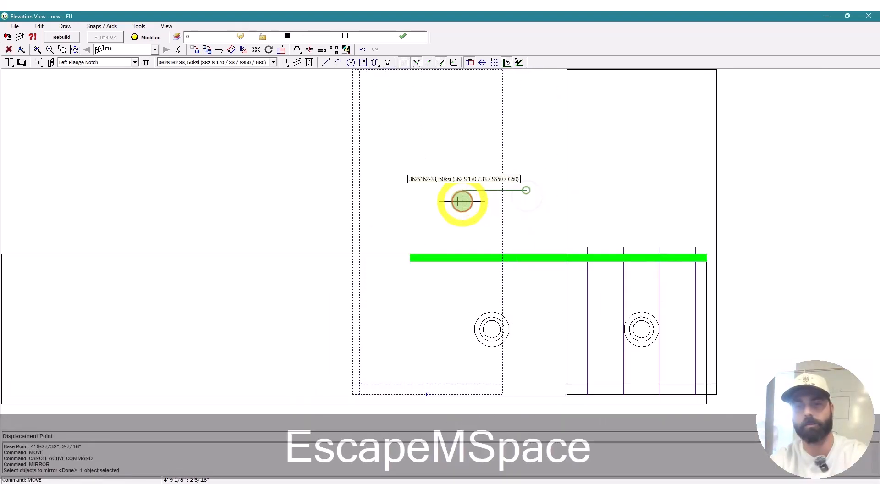
pyautogui.write('1/16"')
pyautogui.press('Return')
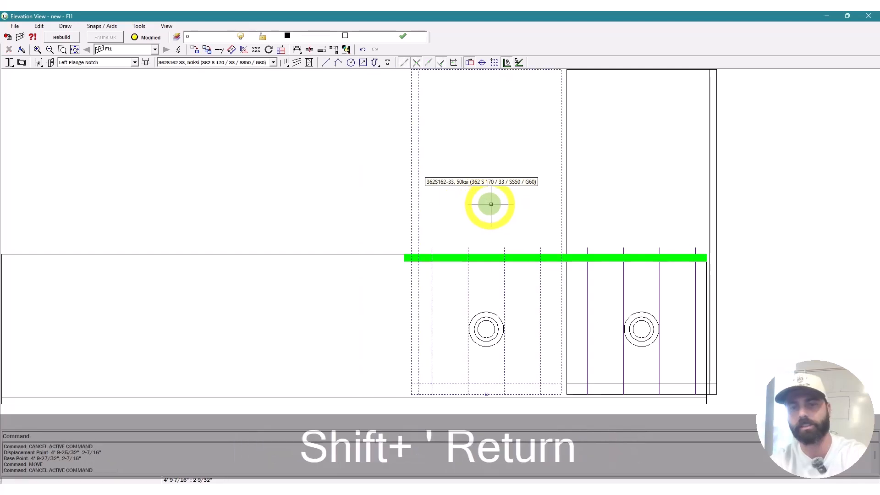
pyautogui.scroll(-6, 585, 342)
# Step: Clear the remaining commands and review the finished Fl1 elevation
pyautogui.press('Escape')
pyautogui.scroll(7, 574, 298)
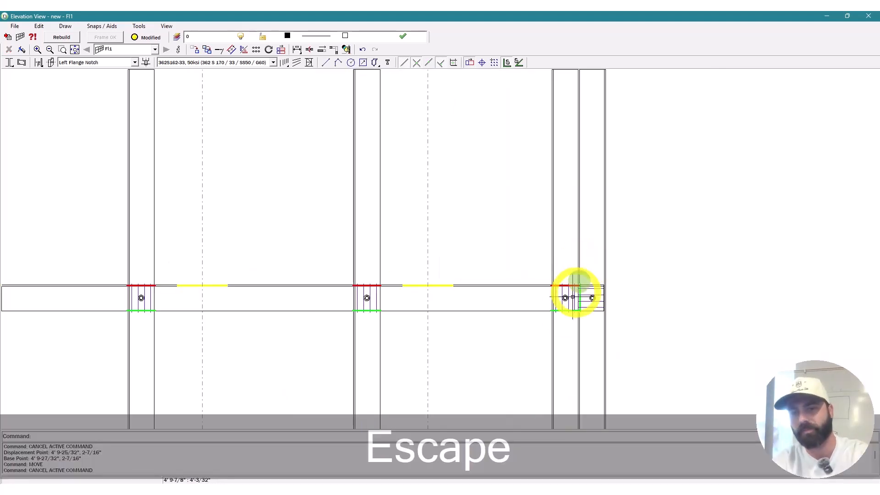
pyautogui.scroll(5, 567, 312)
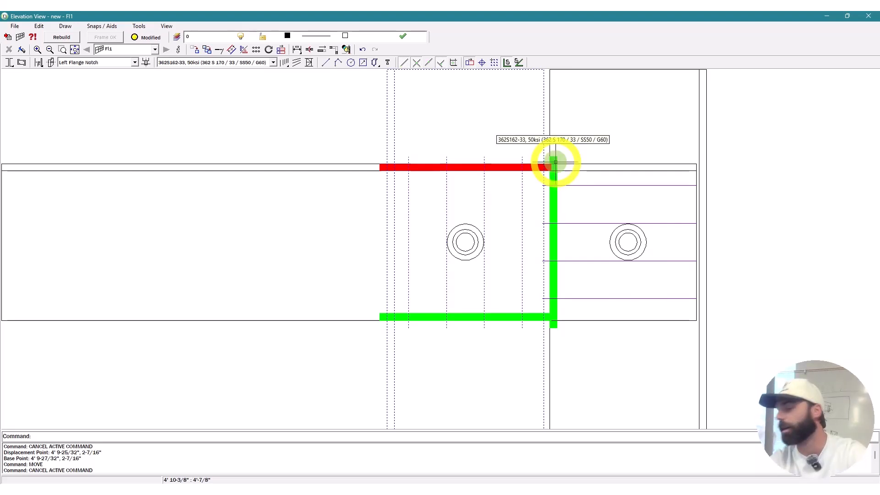
pyautogui.press('Escape')
pyautogui.scroll(-10, 555, 163)
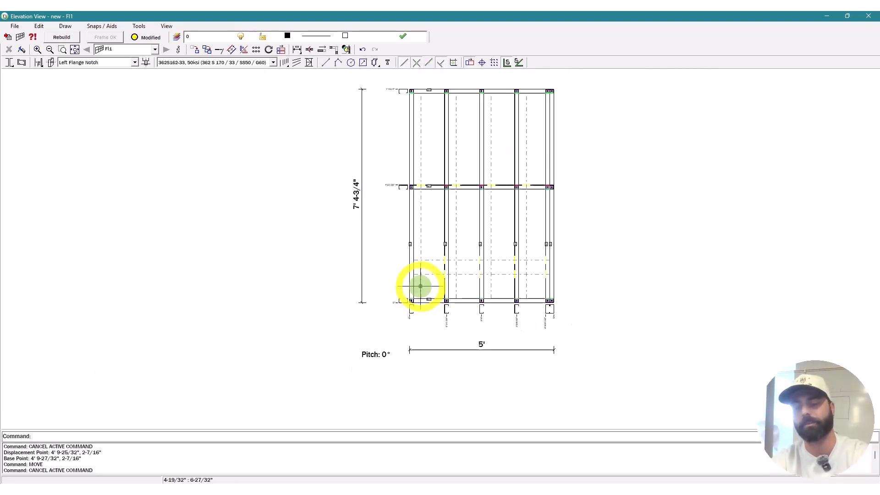
pyautogui.press('Escape')
# Step: Close the Fl1 elevation and rename plan 'new' to LOFT PLAN
pyautogui.click(869, 16)
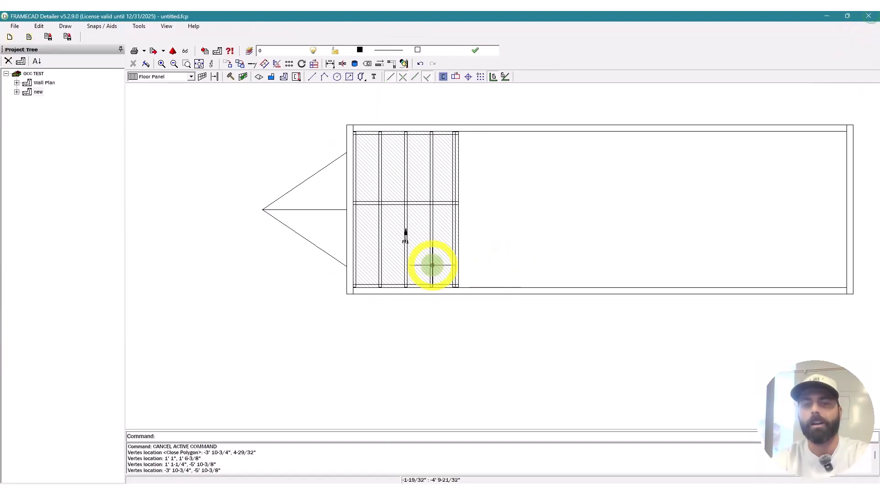
pyautogui.press('Escape')
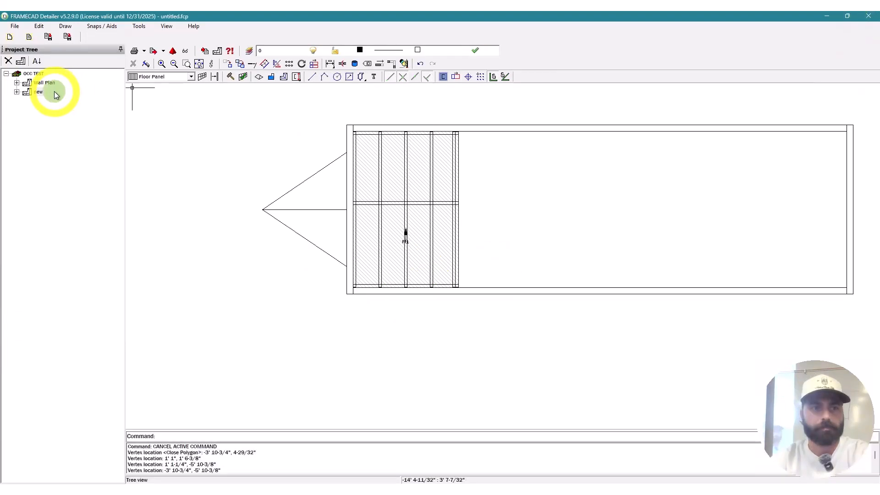
pyautogui.click(40, 92)
pyautogui.doubleClick(40, 92)
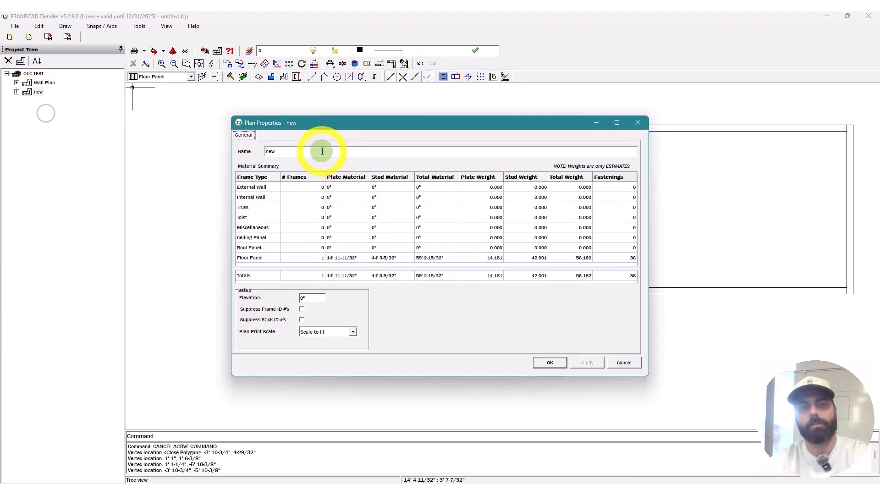
pyautogui.write('L')
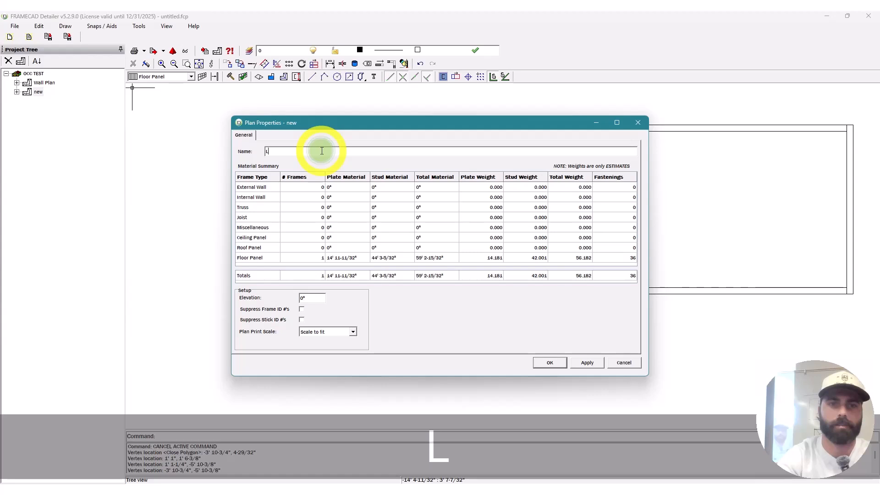
pyautogui.write('OFT PLAN')
pyautogui.click(588, 362)
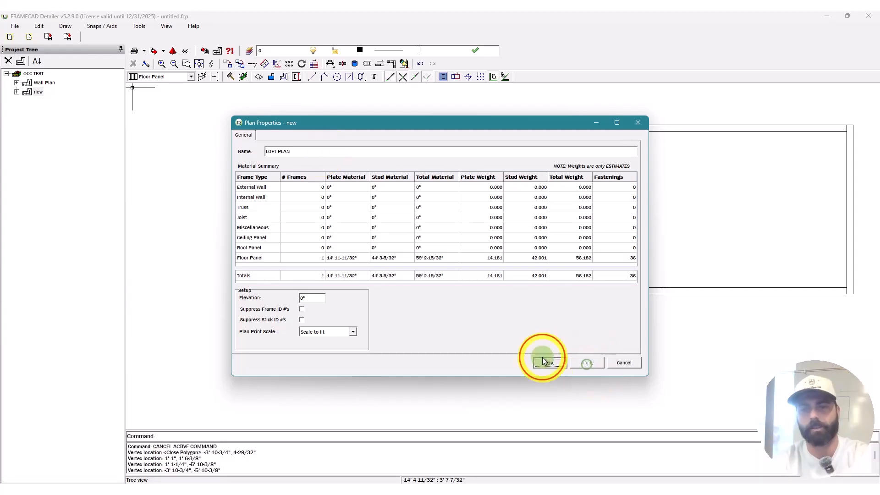
pyautogui.click(548, 362)
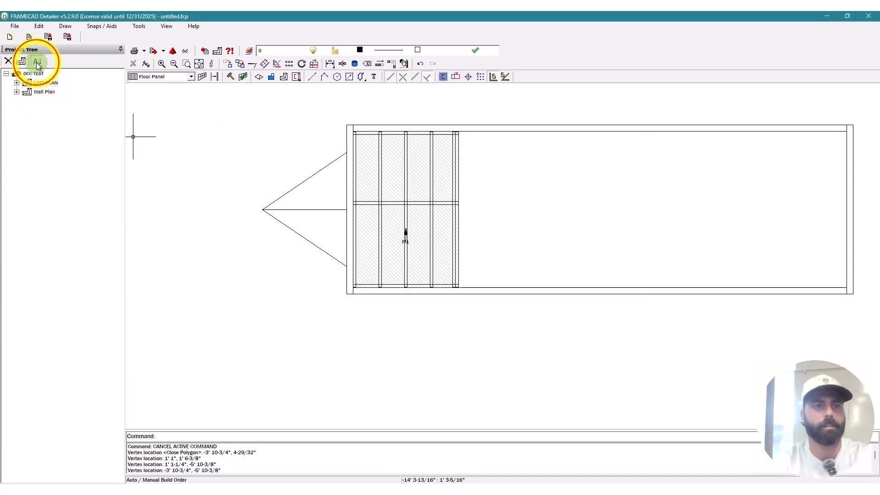
# Step: Move LOFT PLAN below Wall Plan and add a new plan using Wall Plan's outline as template
pyautogui.moveTo(41, 83); pyautogui.dragTo(35, 94)
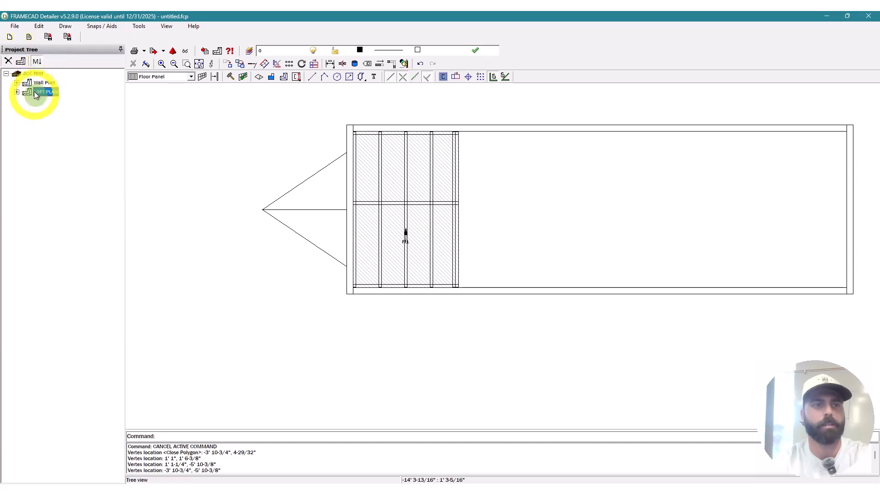
pyautogui.click(21, 63)
pyautogui.click(217, 52)
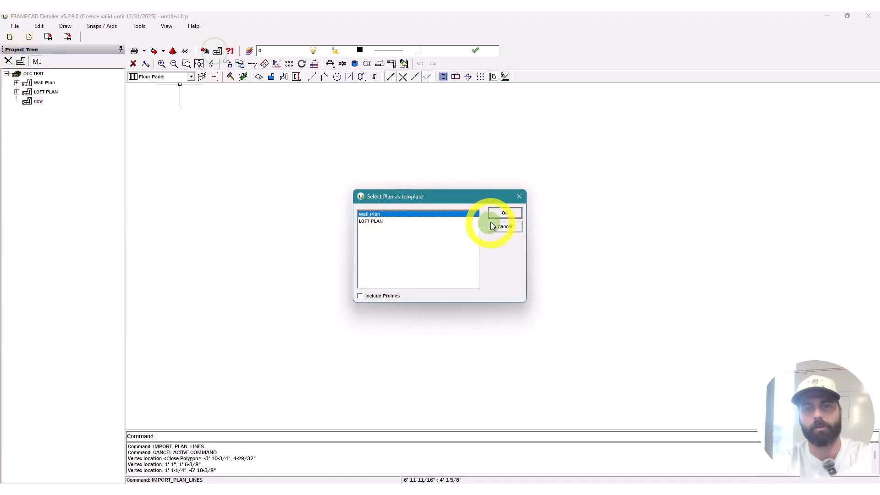
pyautogui.click(500, 214)
pyautogui.press('Escape')
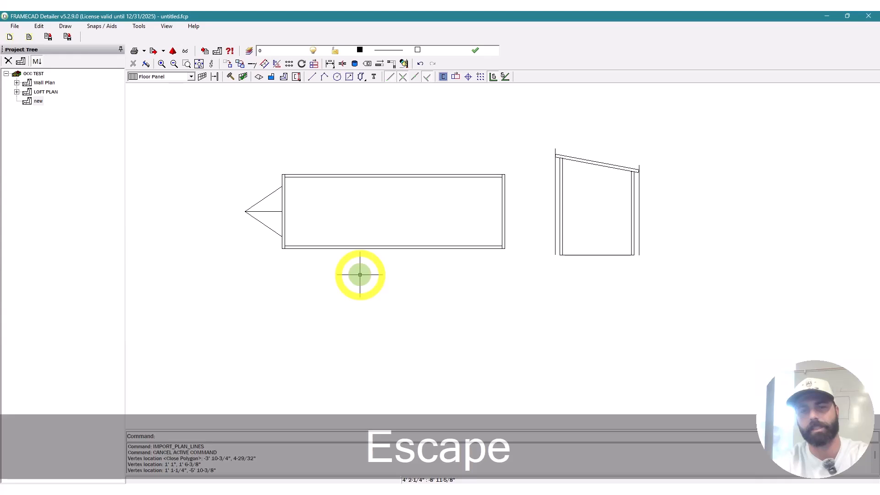
pyautogui.click(160, 78)
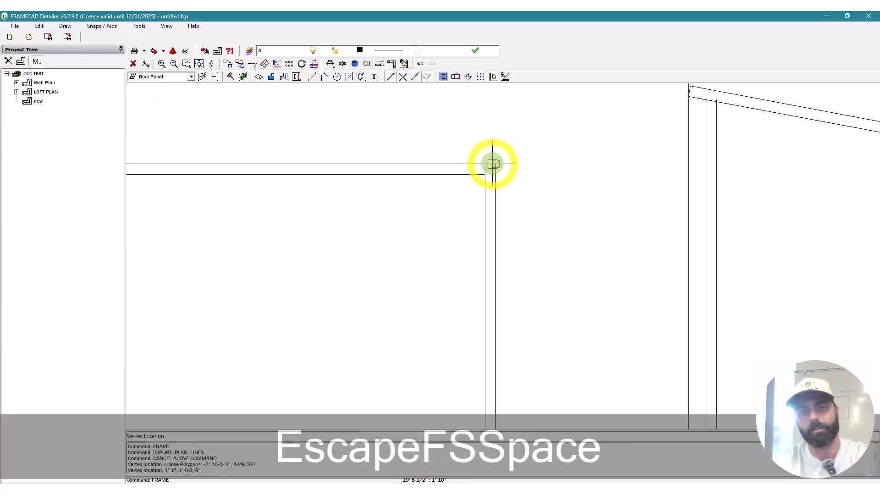
# Step: Draw roof panel Ro1 across the rectangle's four corners and begin editing its pitch
pyautogui.click(492, 164)
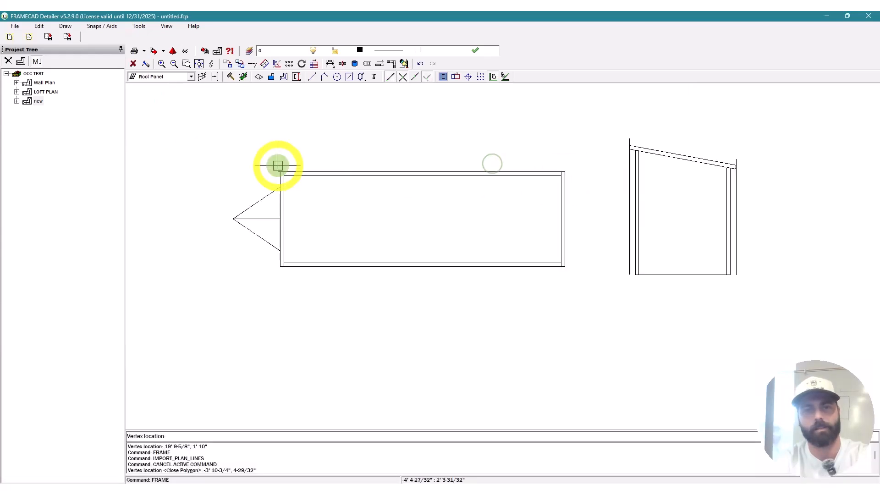
pyautogui.scroll(4, 278, 166)
pyautogui.click(288, 175)
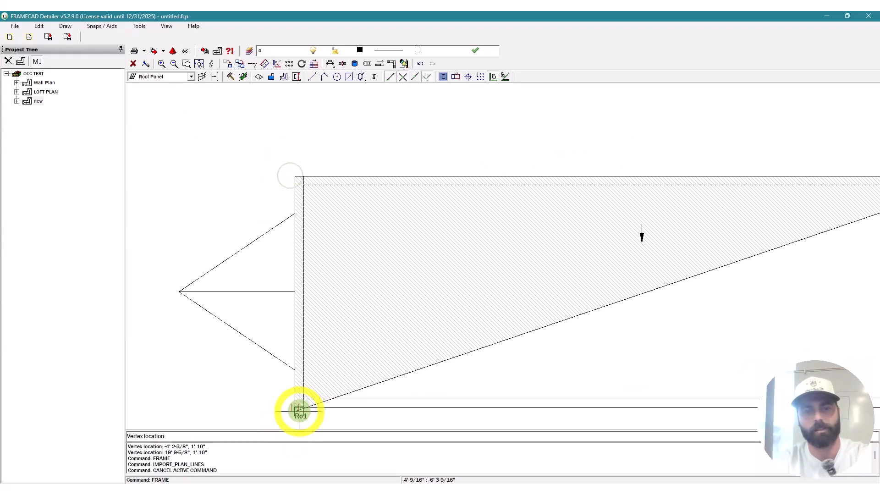
pyautogui.click(299, 410)
pyautogui.scroll(-5, 298, 410)
pyautogui.scroll(4, 456, 347)
pyautogui.click(452, 342)
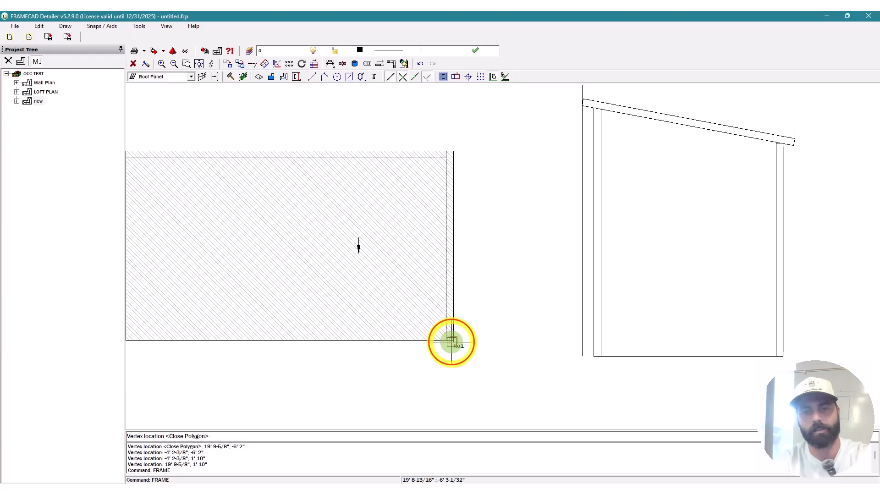
pyautogui.scroll(-3, 564, 351)
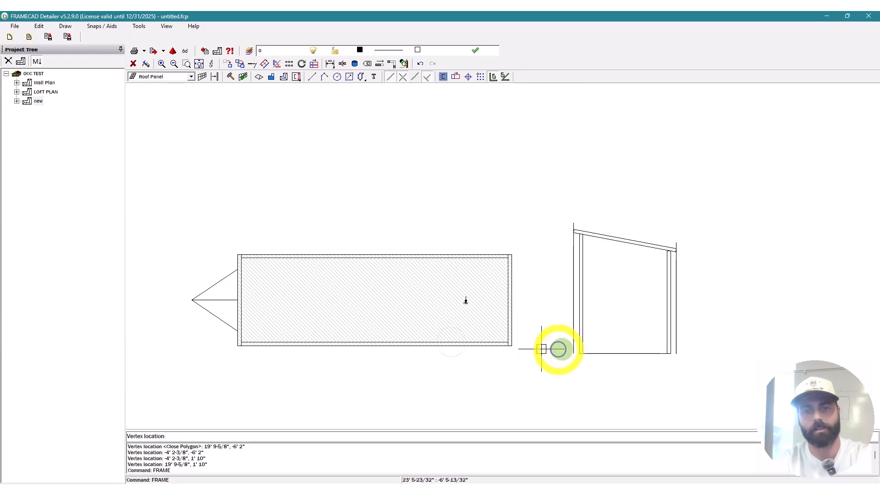
pyautogui.press('Escape')
pyautogui.doubleClick(489, 331)
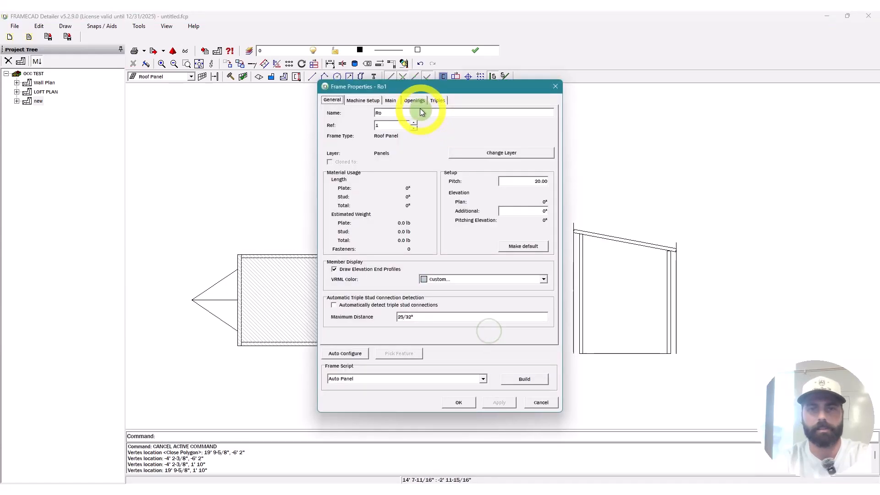
pyautogui.doubleClick(533, 181)
# Step: Give Ro1 a 10.62 pitch, 9' additional elevation, 16" stud spacing and 4' nog spacing
pyautogui.write('10.62')
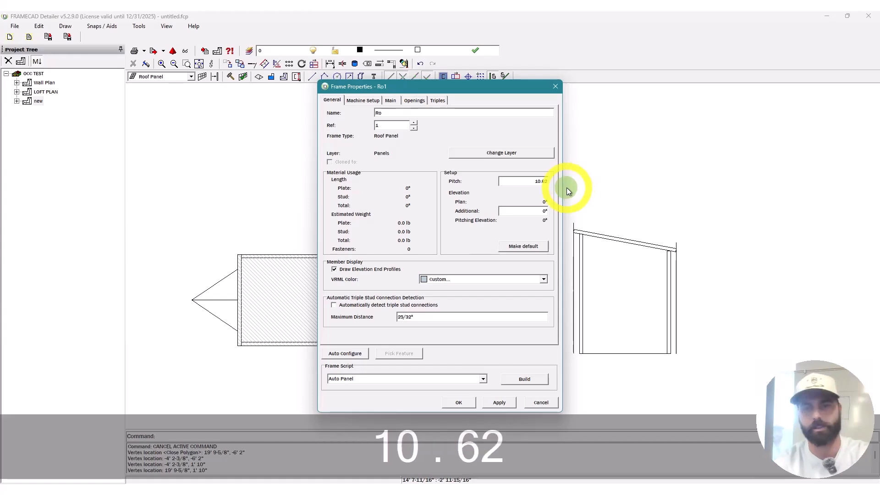
pyautogui.doubleClick(532, 212)
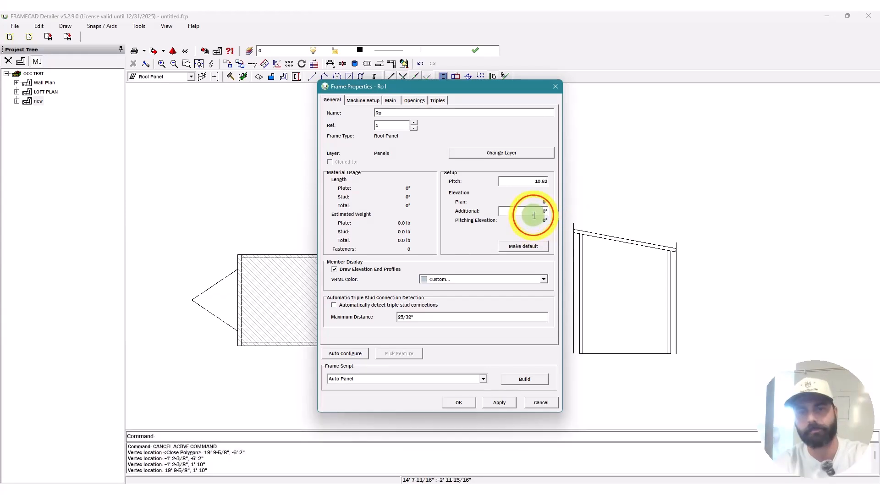
pyautogui.write("9'")
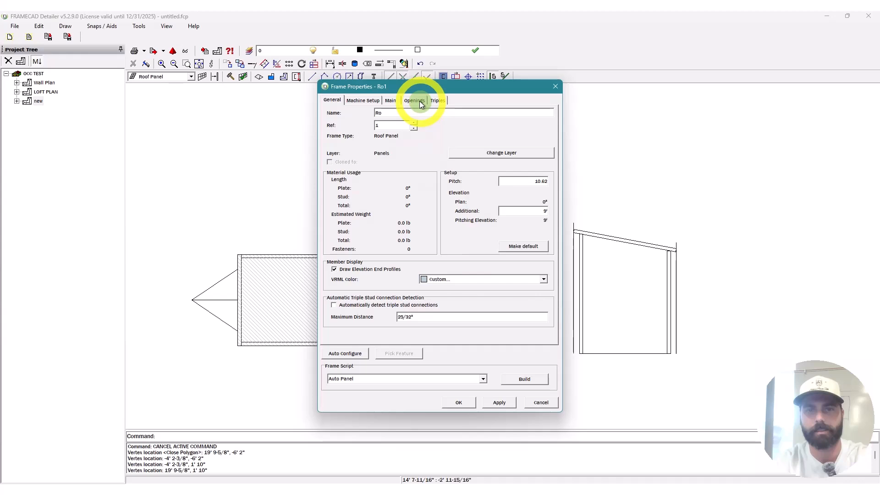
pyautogui.click(391, 100)
pyautogui.click(439, 165)
pyautogui.write('16')
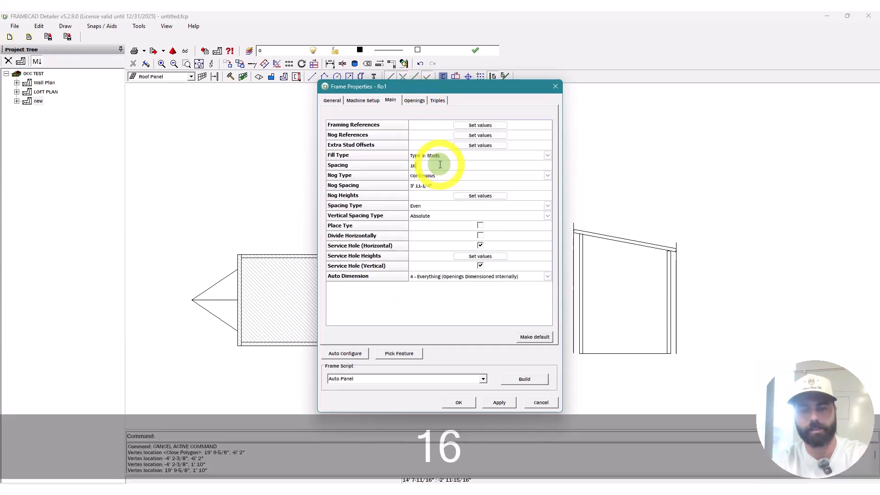
pyautogui.write('"')
pyautogui.click(457, 186)
pyautogui.write("4'")
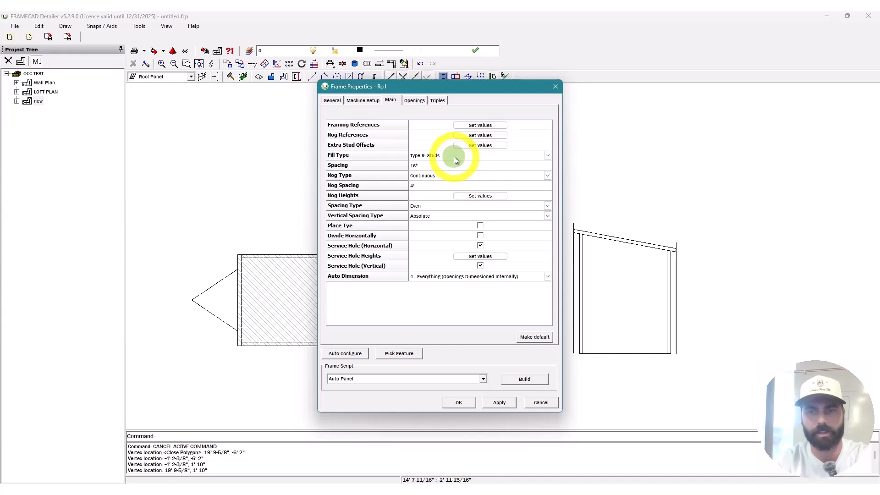
pyautogui.click(542, 402)
pyautogui.press('Escape')
pyautogui.press('Escape')
pyautogui.press('Escape')
pyautogui.scroll(3, 475, 276)
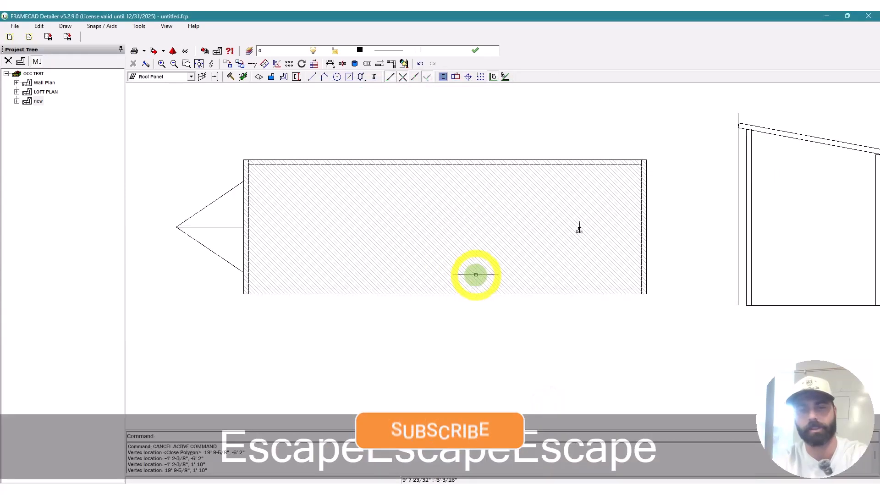
# Step: Delete roof panel Ro1 and offset all four outline edges outward by 6"
pyautogui.press('Escape')
pyautogui.press('Delete')
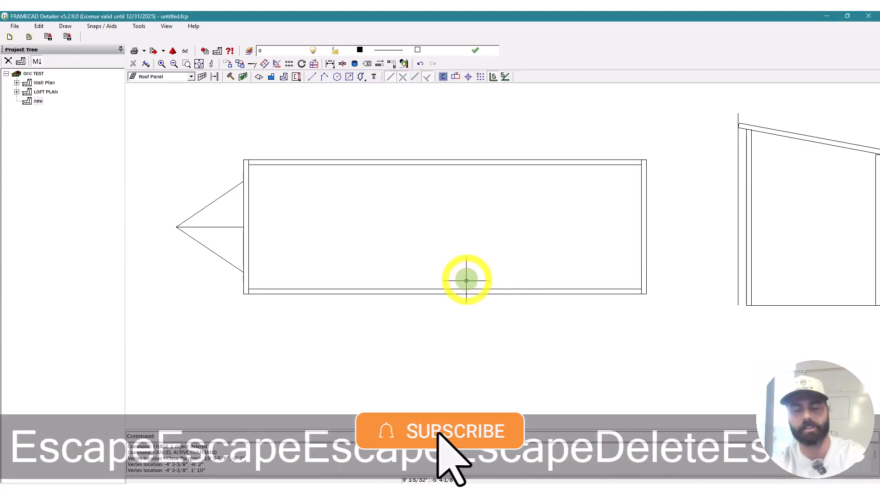
pyautogui.press('Escape')
pyautogui.write('6"')
pyautogui.press('Return')
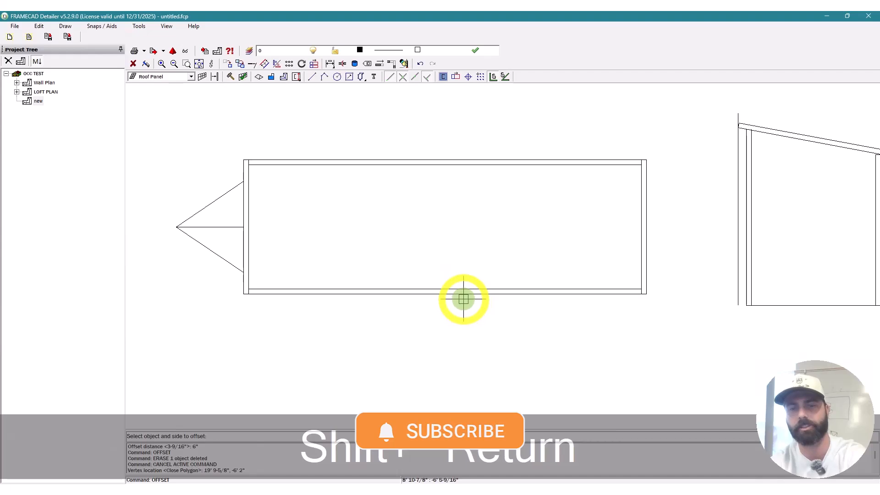
pyautogui.click(463, 296)
pyautogui.click(651, 266)
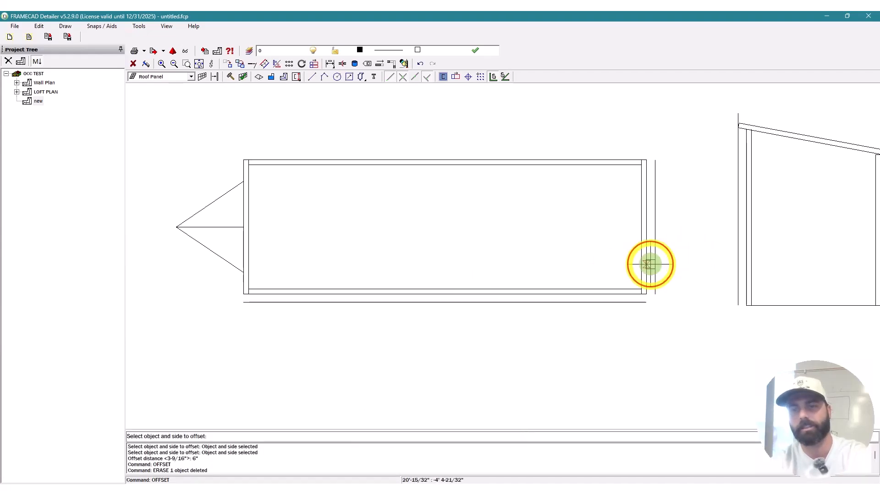
pyautogui.click(598, 155)
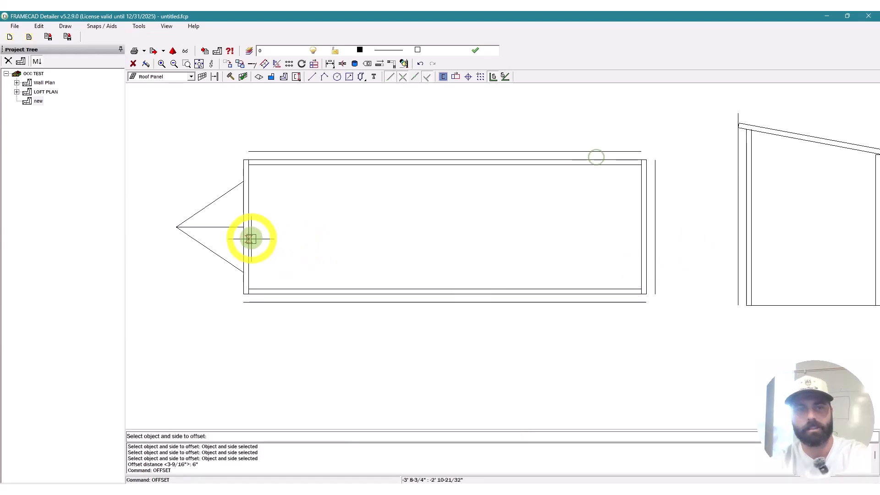
pyautogui.click(241, 210)
pyautogui.press('Escape')
# Step: Lengthen the bottom offset line and extend the short vertical line down to it
pyautogui.click(282, 302)
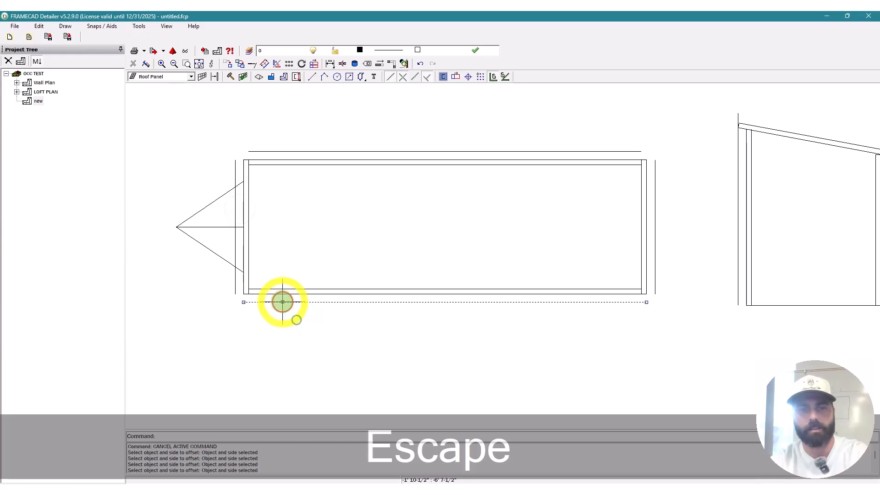
pyautogui.moveTo(244, 302); pyautogui.dragTo(214, 302)
pyautogui.moveTo(647, 302); pyautogui.dragTo(677, 302)
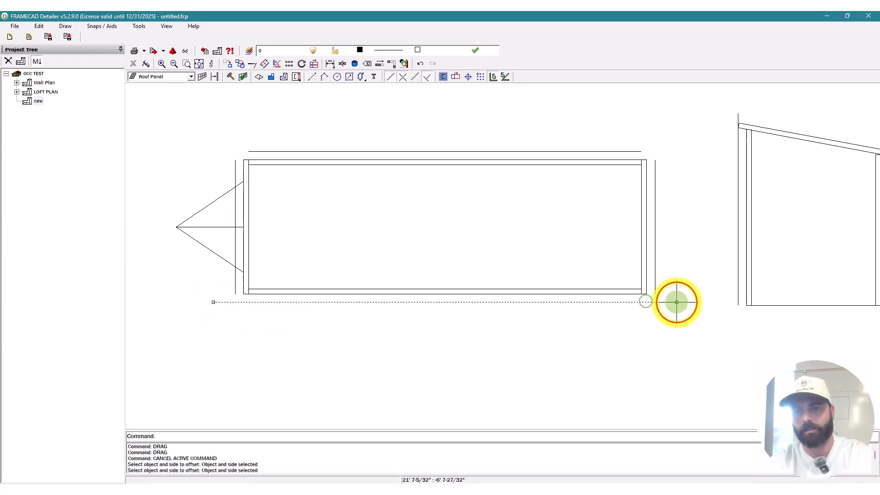
pyautogui.press('Escape')
pyautogui.write('te')
pyautogui.press('space')
pyautogui.scroll(5, 677, 302)
pyautogui.click(676, 302)
pyautogui.scroll(-5, 753, 318)
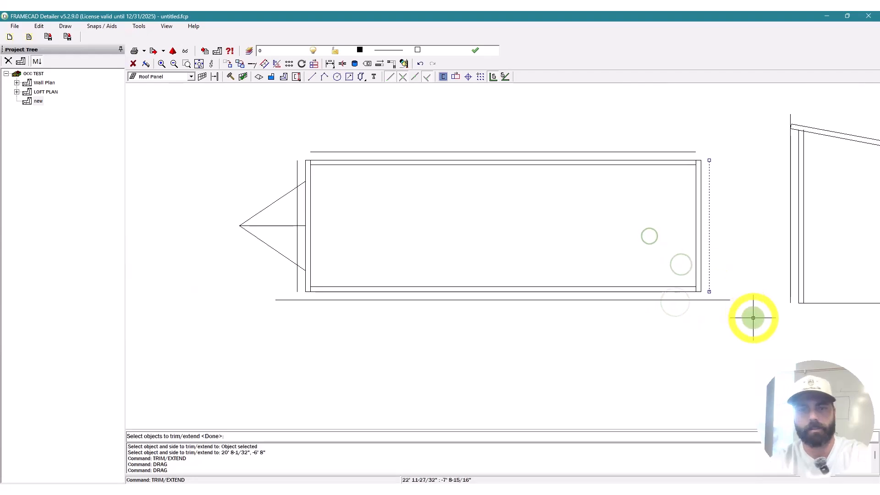
pyautogui.scroll(5, 260, 292)
pyautogui.click(416, 276)
pyautogui.press('space')
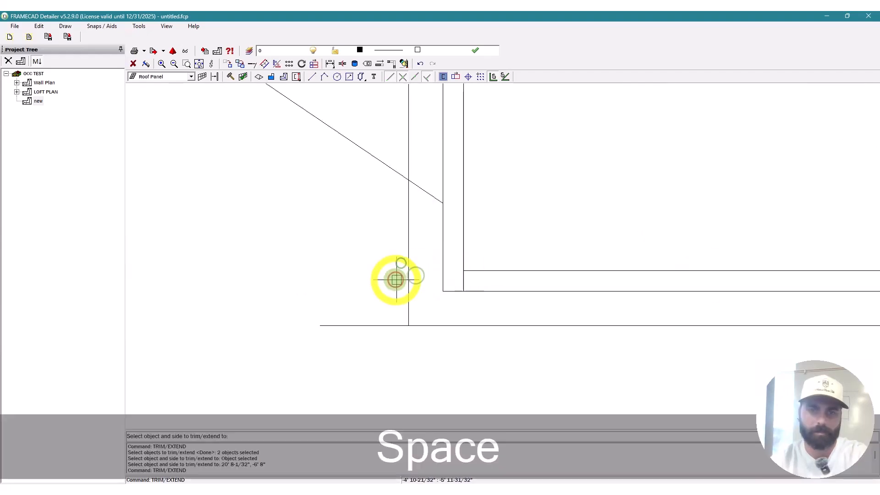
# Step: Trim the lower-right corner and stretch the top overhang line further right
pyautogui.click(356, 301)
pyautogui.scroll(-5, 410, 301)
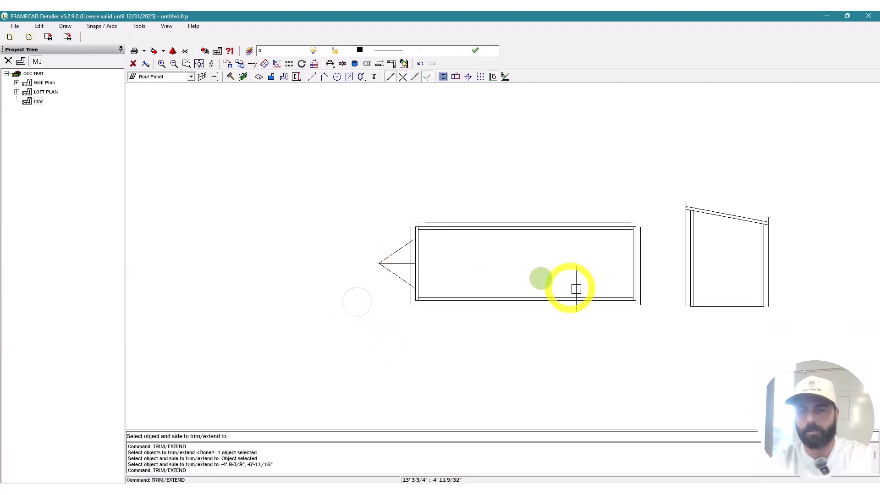
pyautogui.scroll(5, 577, 289)
pyautogui.click(563, 306)
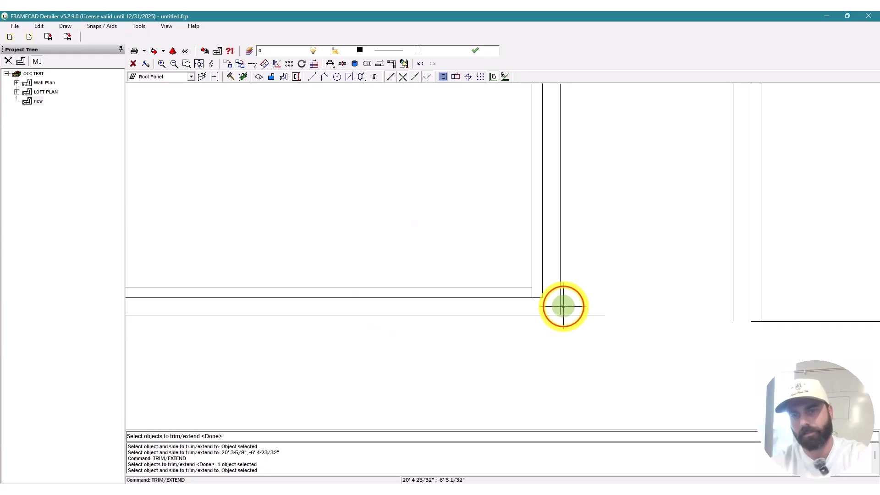
pyautogui.press('Escape')
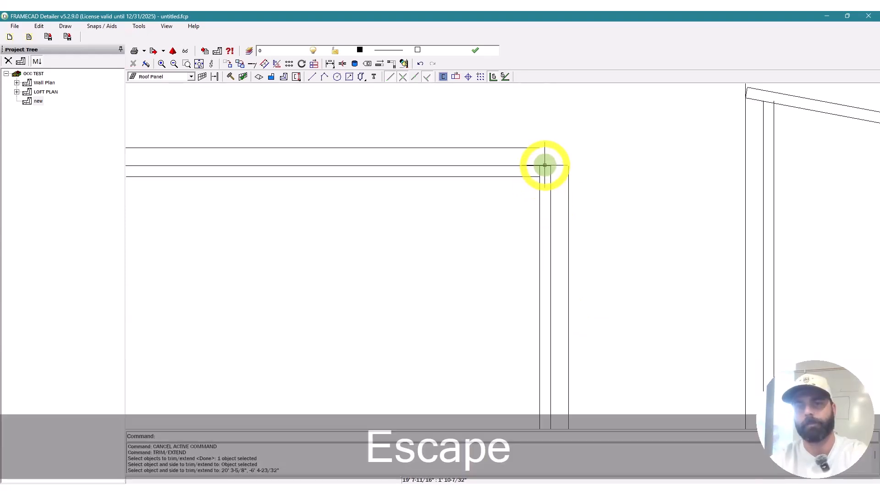
pyautogui.click(519, 145)
pyautogui.moveTo(541, 147); pyautogui.dragTo(597, 143)
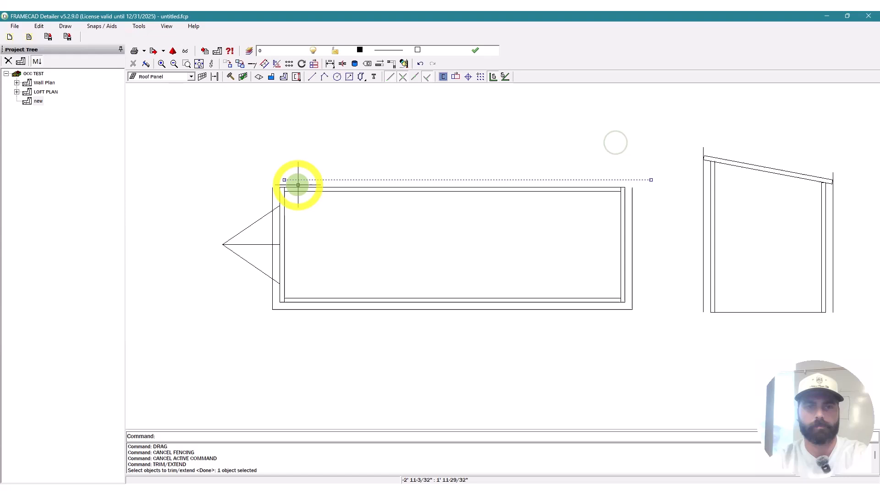
pyautogui.click(281, 180)
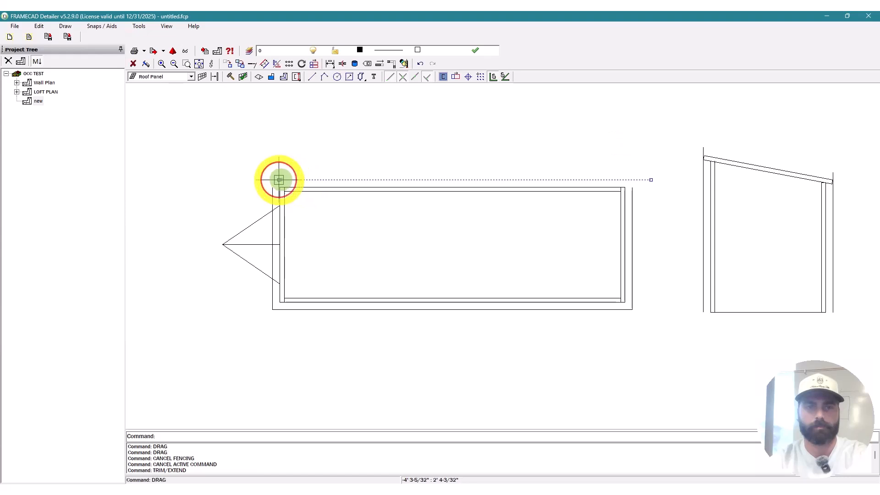
pyautogui.press('Escape')
# Step: Extend the left vertical offset line up to meet the top line
pyautogui.scroll(3, 254, 182)
pyautogui.press('t')
pyautogui.press('e')
pyautogui.press('space')
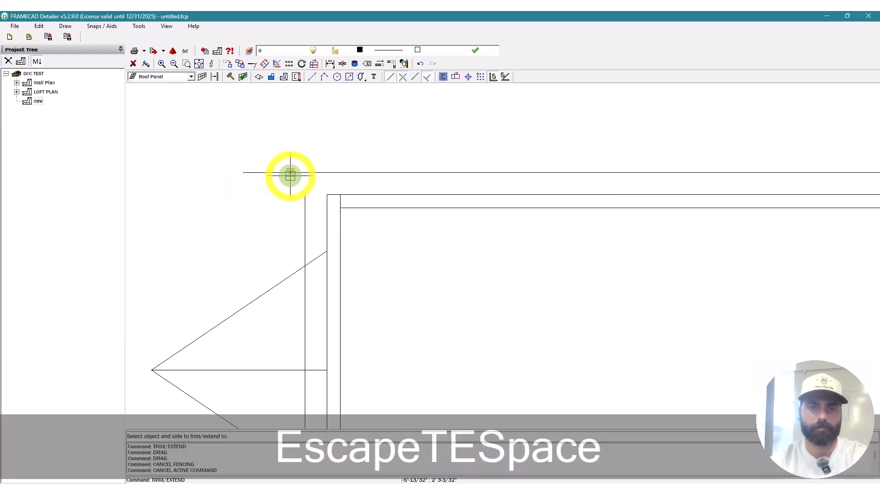
pyautogui.click(288, 177)
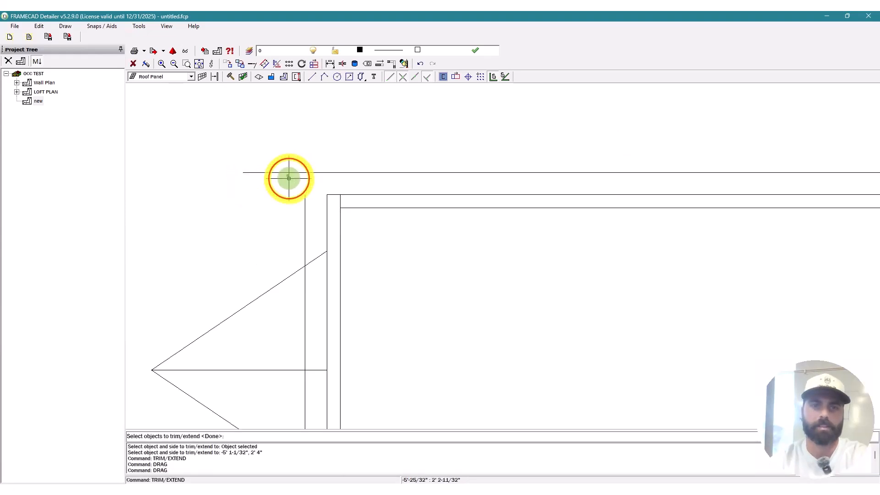
pyautogui.click(312, 227)
pyautogui.click(285, 210)
pyautogui.press('space')
pyautogui.press('space')
pyautogui.scroll(-6, 227, 210)
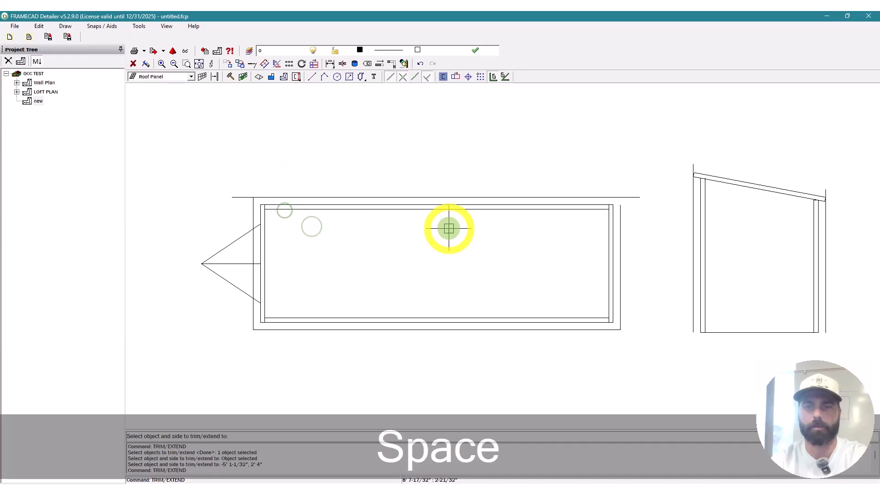
pyautogui.scroll(3, 652, 222)
# Step: Trim the top overhang line at the right corner
pyautogui.click(665, 229)
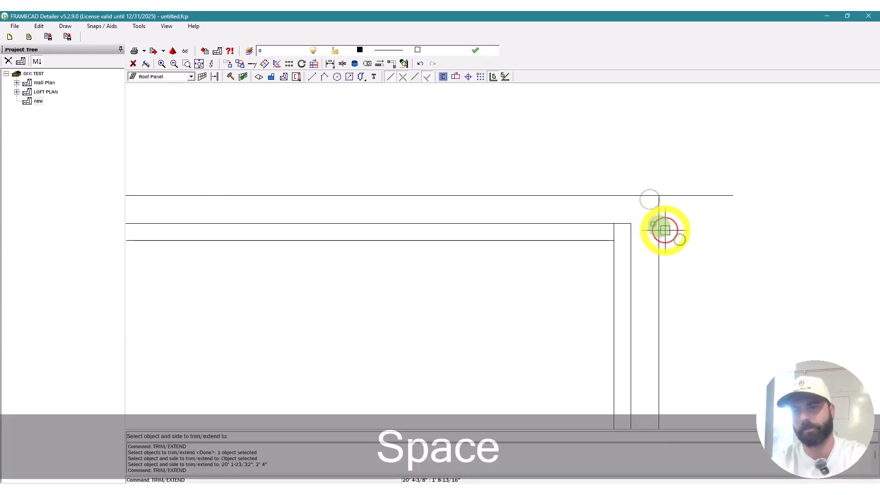
pyautogui.click(663, 228)
pyautogui.click(710, 213)
pyautogui.click(678, 163)
pyautogui.press('space')
pyautogui.press('space')
# Step: Finish the trim/extend and review the closed overhang outline
pyautogui.scroll(-5, 719, 188)
pyautogui.scroll(-3, 509, 181)
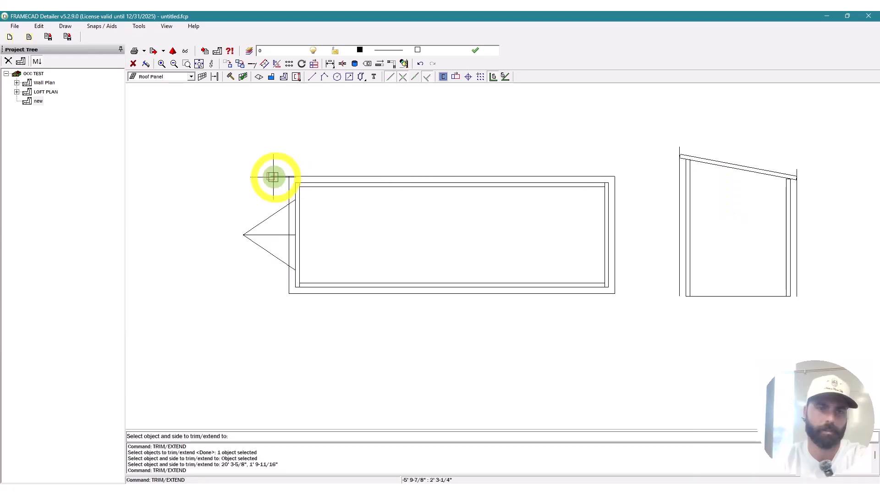
pyautogui.scroll(6, 274, 177)
pyautogui.scroll(1, 274, 177)
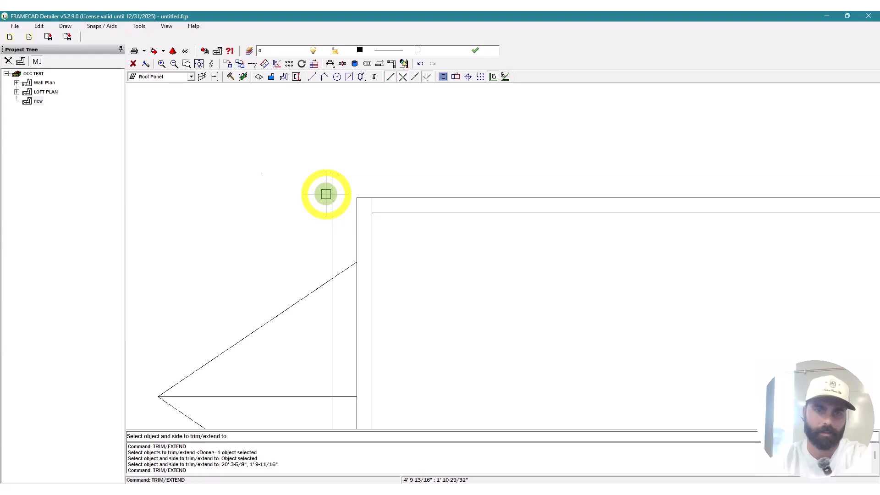
pyautogui.press('space')
pyautogui.press('Escape')
pyautogui.press('Escape')
pyautogui.scroll(-3, 188, 226)
pyautogui.scroll(-3, 192, 216)
pyautogui.press('f')
pyautogui.press('s')
pyautogui.press('space')
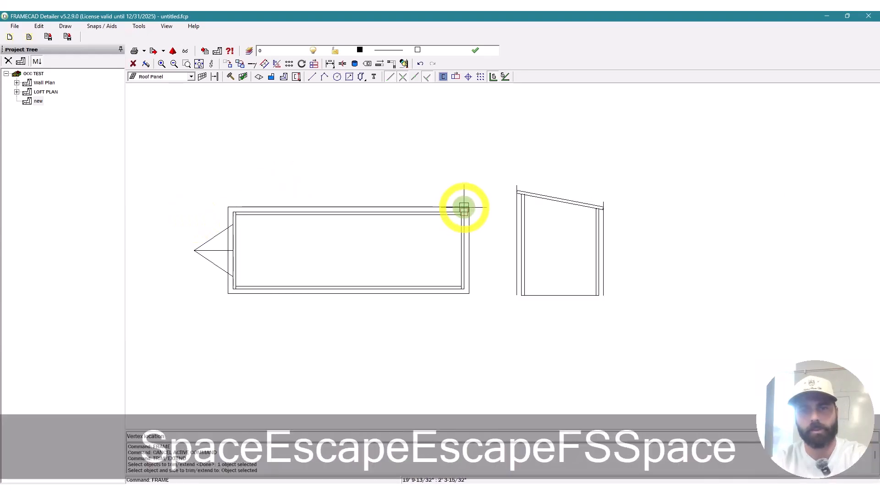
# Step: Draw the Ro1 roof frame across the four corners of the overhang outline
pyautogui.click(465, 208)
pyautogui.scroll(3, 220, 212)
pyautogui.click(238, 187)
pyautogui.scroll(-3, 240, 182)
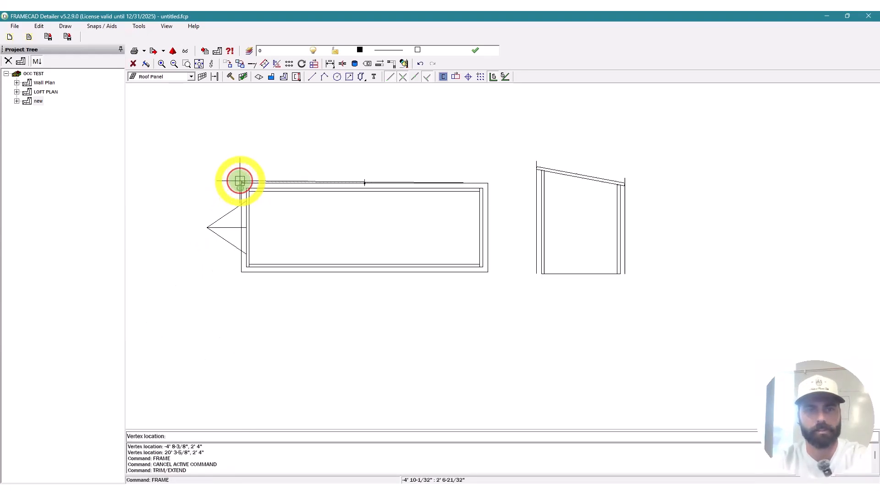
pyautogui.click(229, 293)
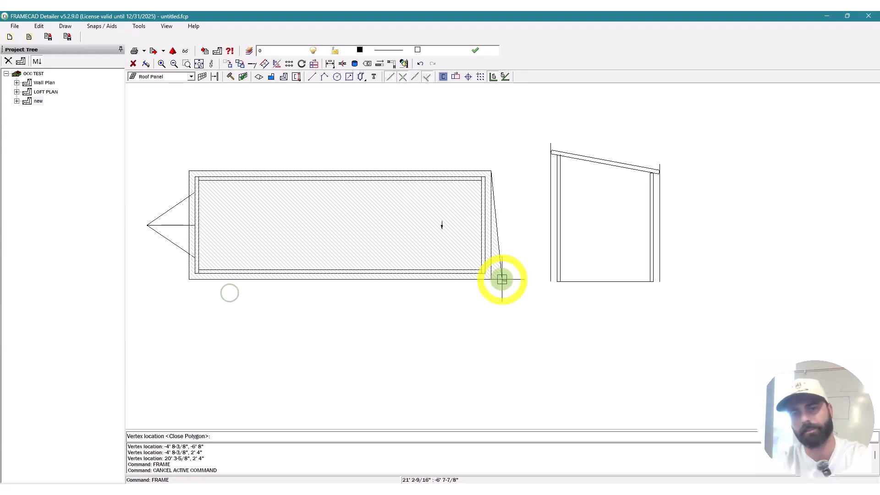
pyautogui.scroll(3, 501, 279)
pyautogui.click(501, 278)
pyautogui.scroll(-3, 565, 242)
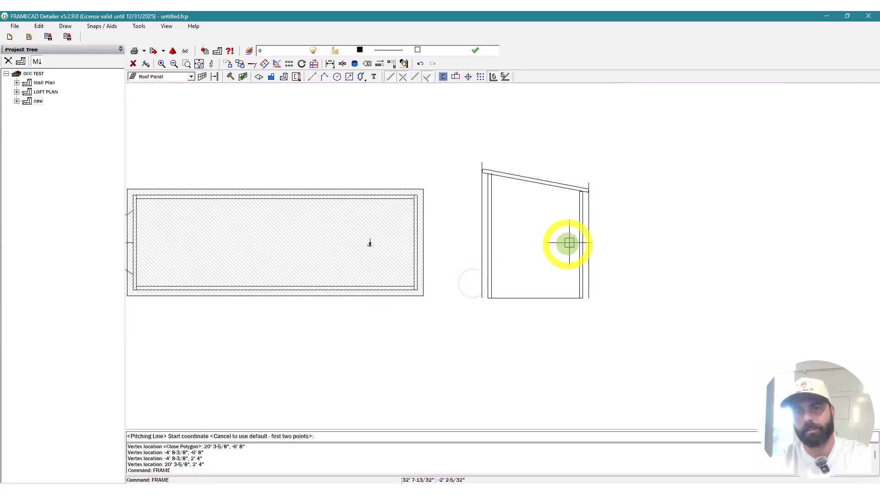
pyautogui.scroll(2, 576, 212)
pyautogui.press('Escape')
# Step: Dimension the side elevation wall height as 8' 11"
pyautogui.write('di')
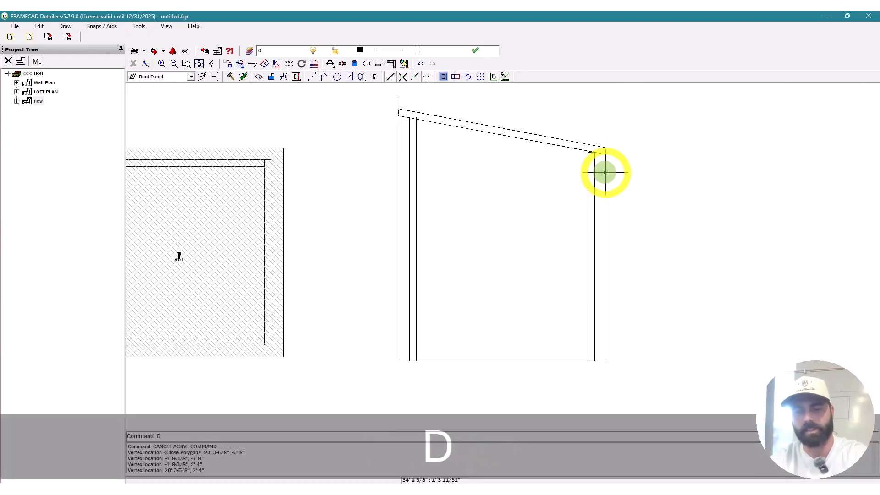
pyautogui.press('space')
pyautogui.press('space')
pyautogui.click(607, 157)
pyautogui.scroll(-2, 591, 137)
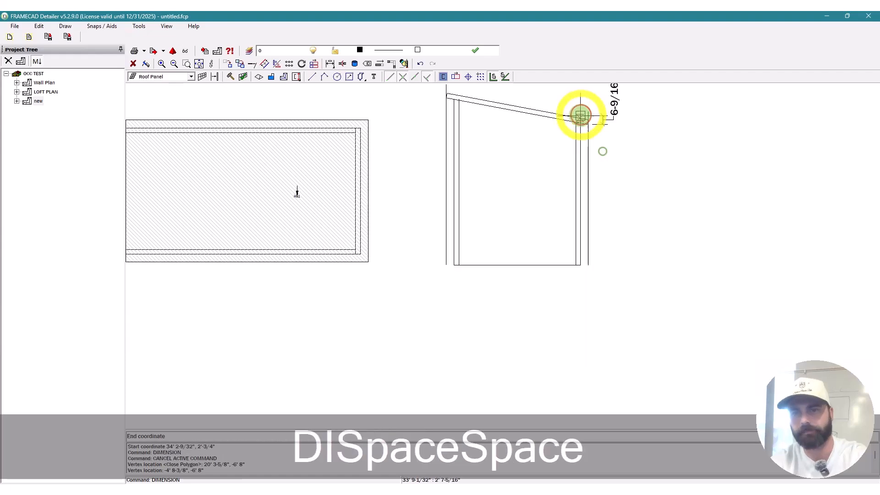
pyautogui.scroll(2, 578, 272)
pyautogui.click(550, 294)
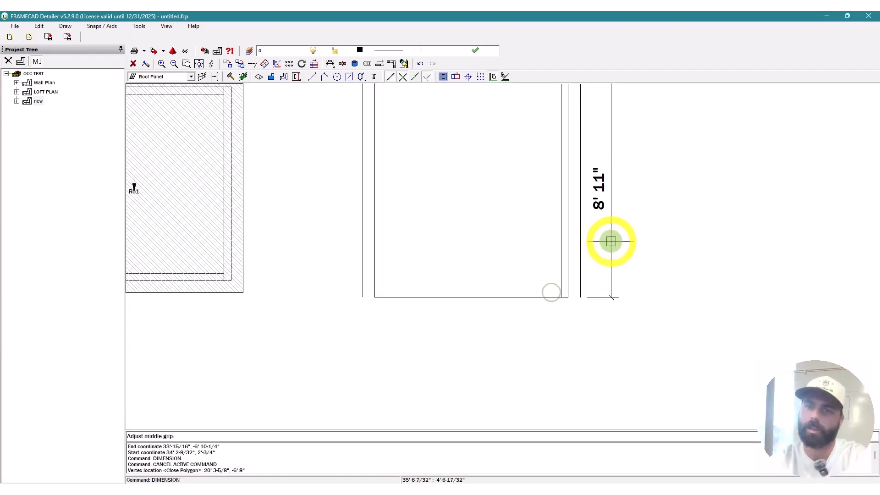
pyautogui.click(611, 240)
pyautogui.press('Escape')
pyautogui.scroll(-5, 631, 246)
pyautogui.rightClick(390, 237)
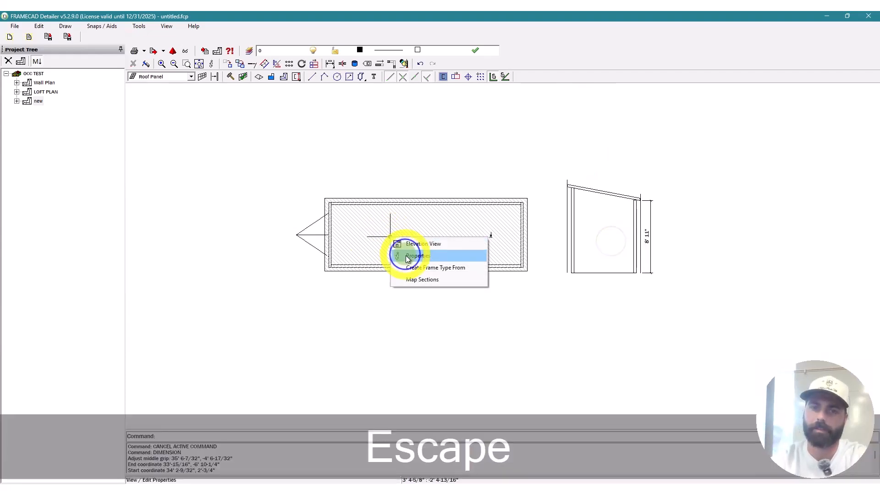
# Step: Give roof panel Ro1 a 10.62 pitch, 8' 11" additional elevation and 16" spacing, then build it
pyautogui.click(406, 255)
pyautogui.doubleClick(532, 181)
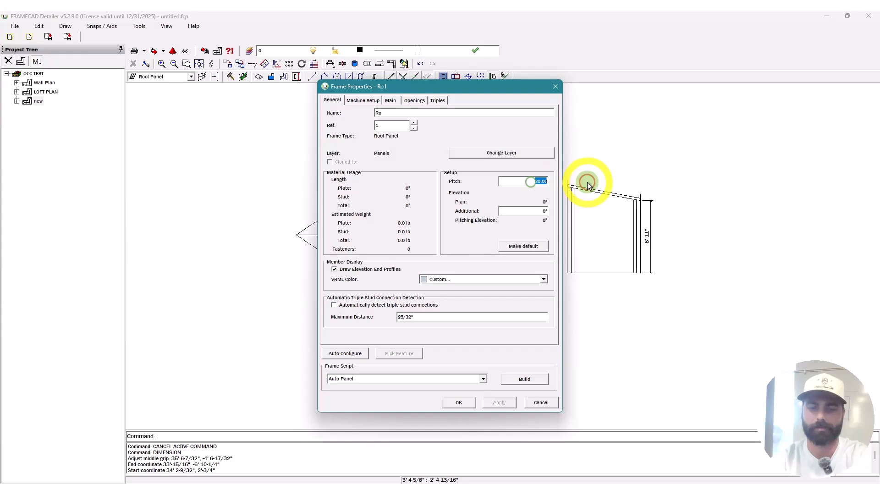
pyautogui.write('10.62')
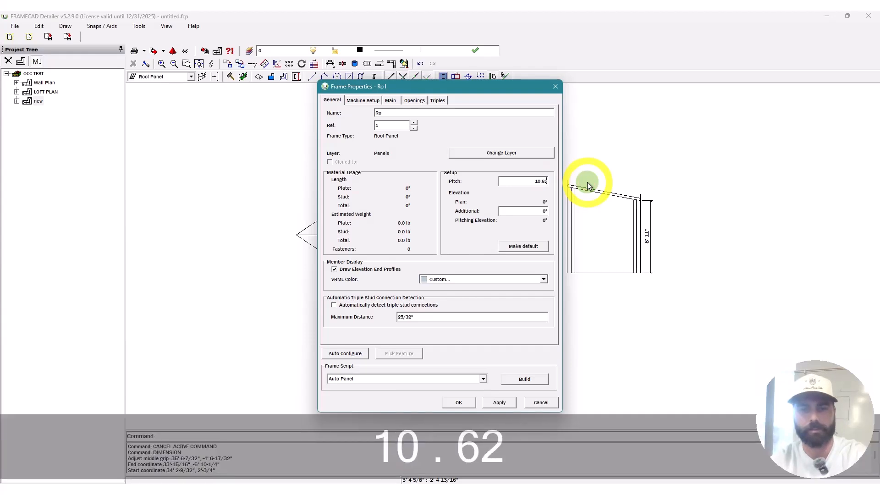
pyautogui.click(533, 215)
pyautogui.write('8')
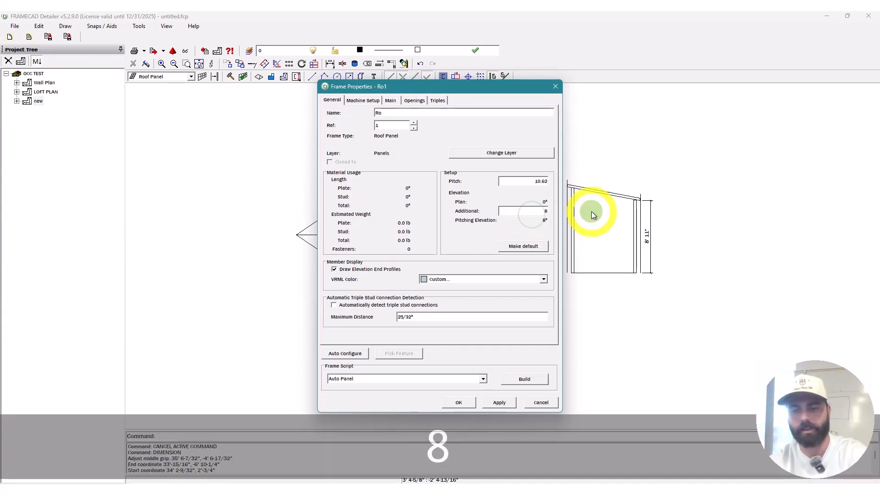
pyautogui.write("'11")
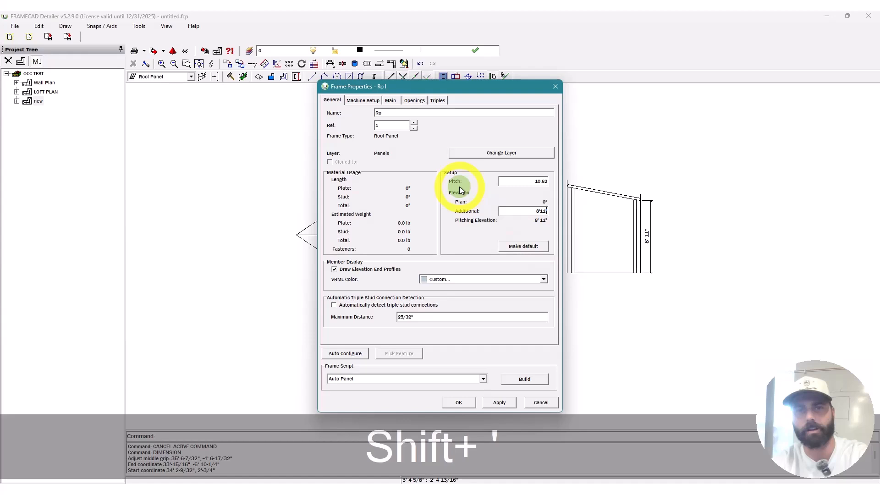
pyautogui.click(457, 164)
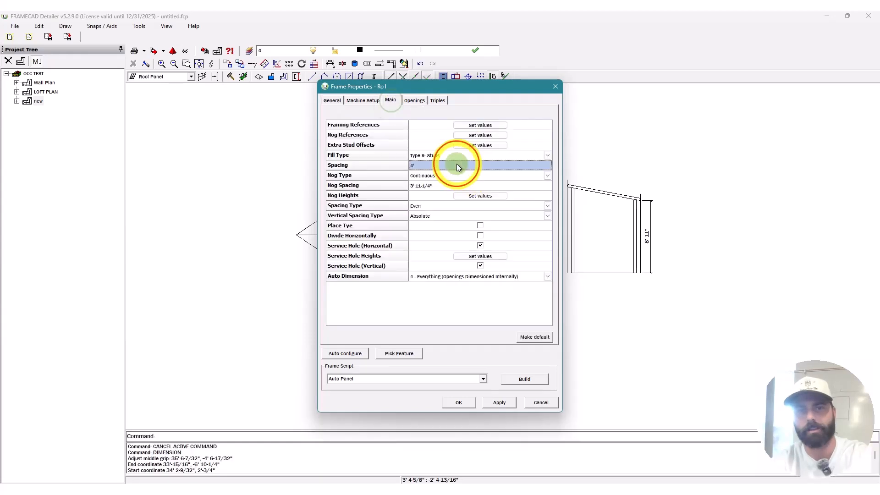
pyautogui.write('1')
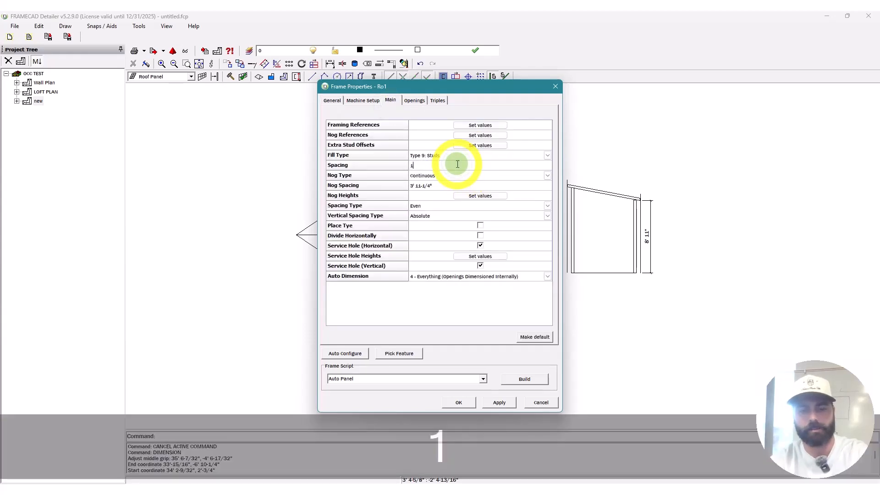
pyautogui.write('6')
pyautogui.click(447, 188)
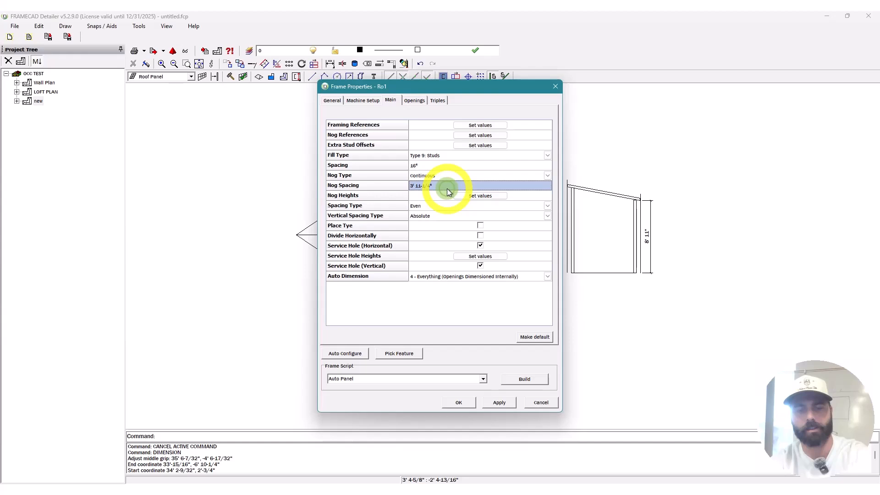
pyautogui.click(524, 379)
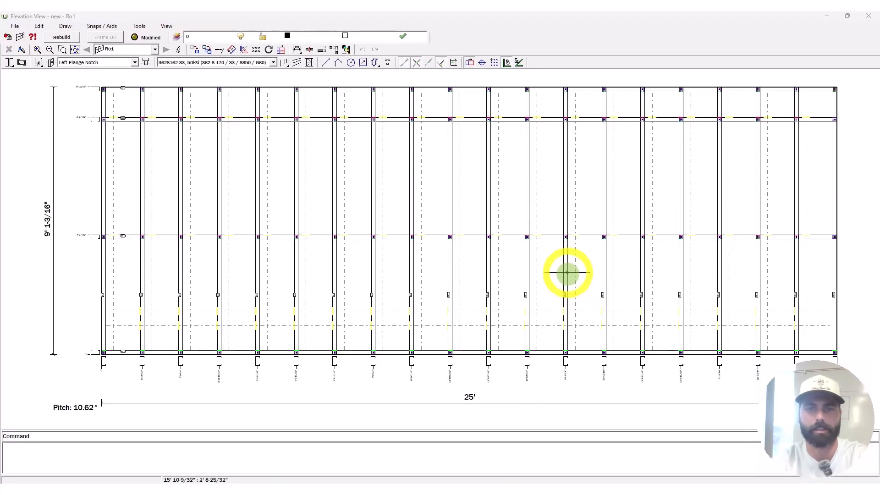
# Step: Start OFFSET on the Ro1 elevation while zooming around the panel, then cancel it
pyautogui.scroll(-3, 188, 156)
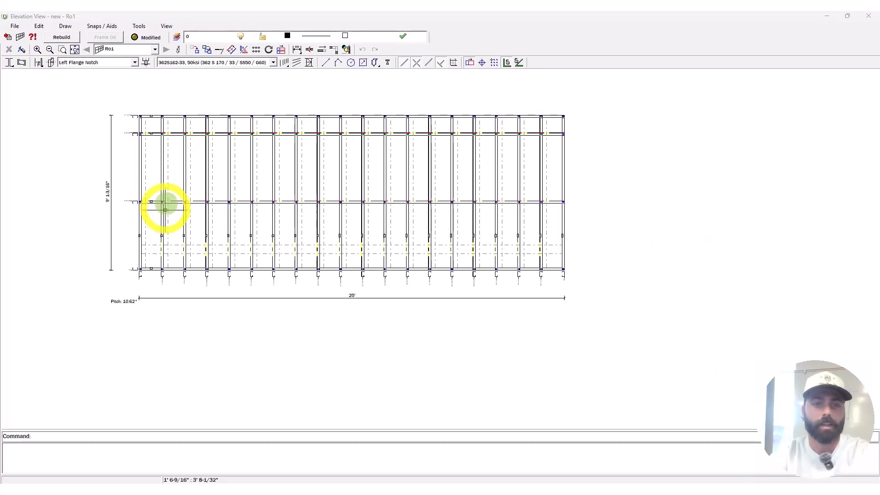
pyautogui.press('Escape')
pyautogui.write('o')
pyautogui.press('space')
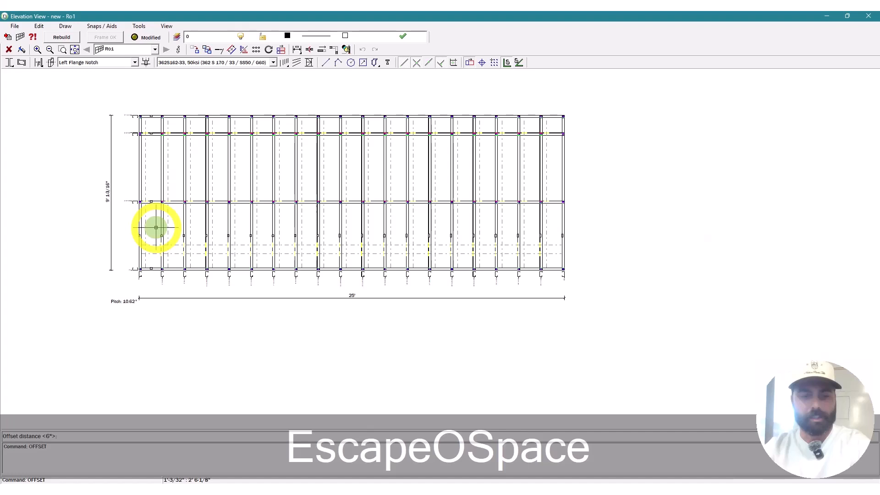
pyautogui.scroll(5, 280, 311)
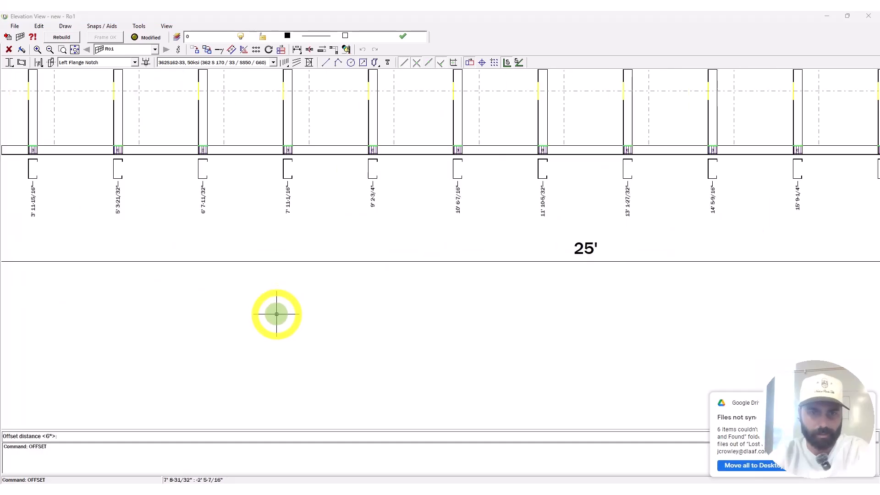
pyautogui.scroll(1, 276, 315)
pyautogui.scroll(-3, 371, 268)
pyautogui.scroll(5, 156, 193)
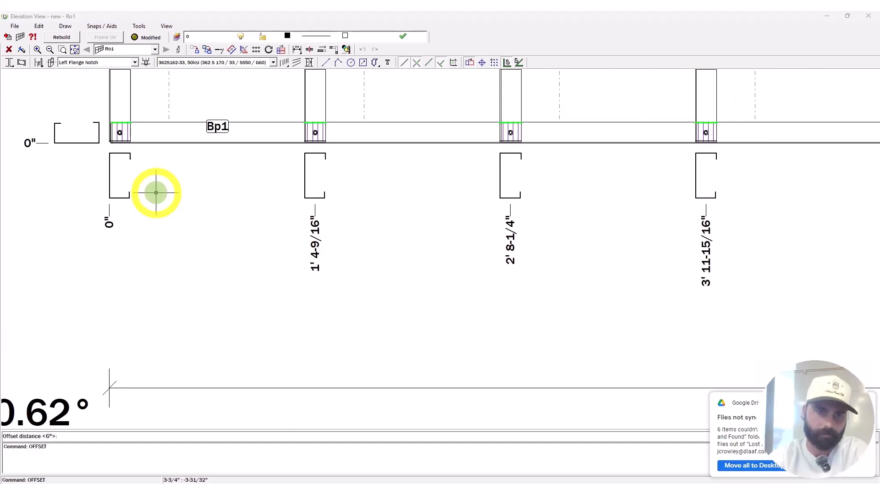
pyautogui.press('Escape')
pyautogui.click(179, 49)
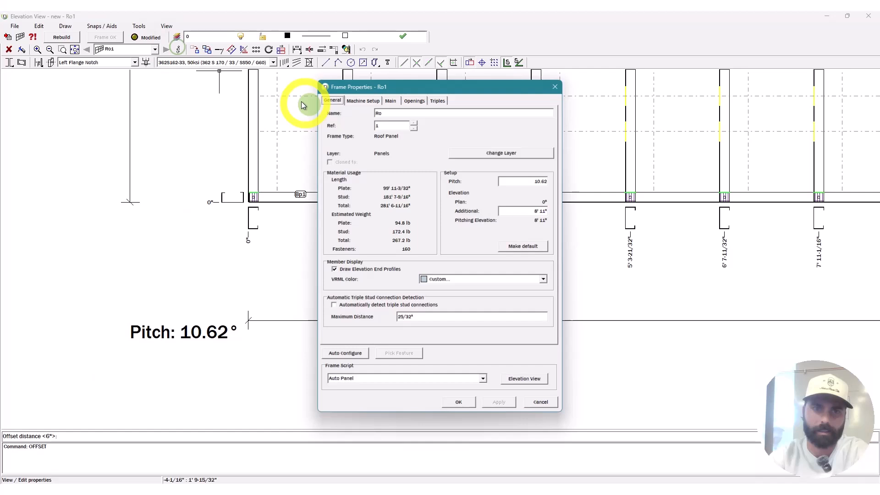
pyautogui.click(388, 101)
pyautogui.click(434, 166)
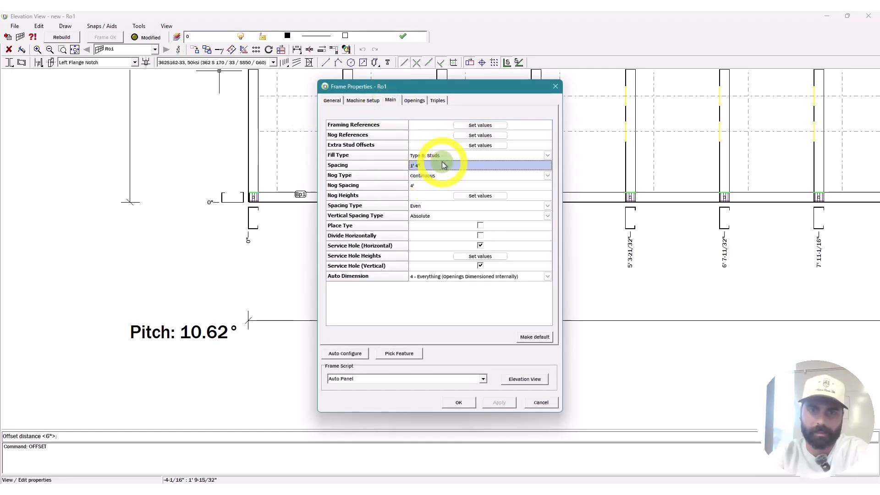
pyautogui.click(482, 144)
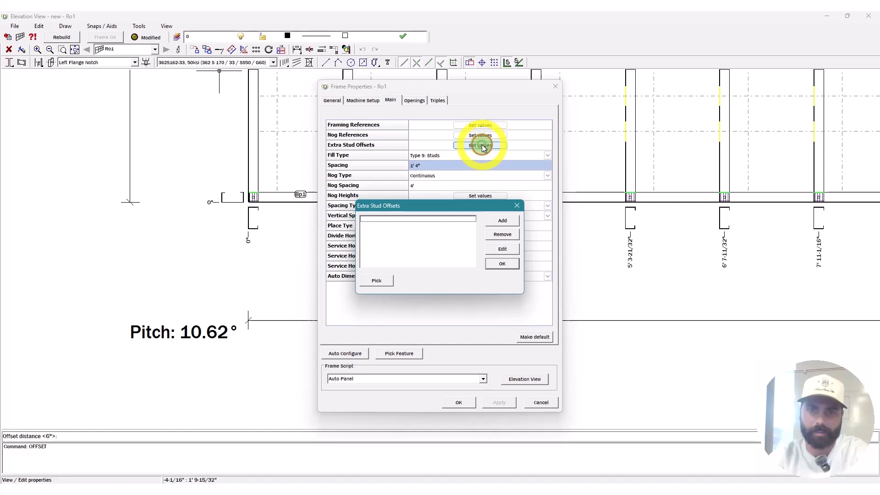
pyautogui.press('Escape')
pyautogui.click(481, 127)
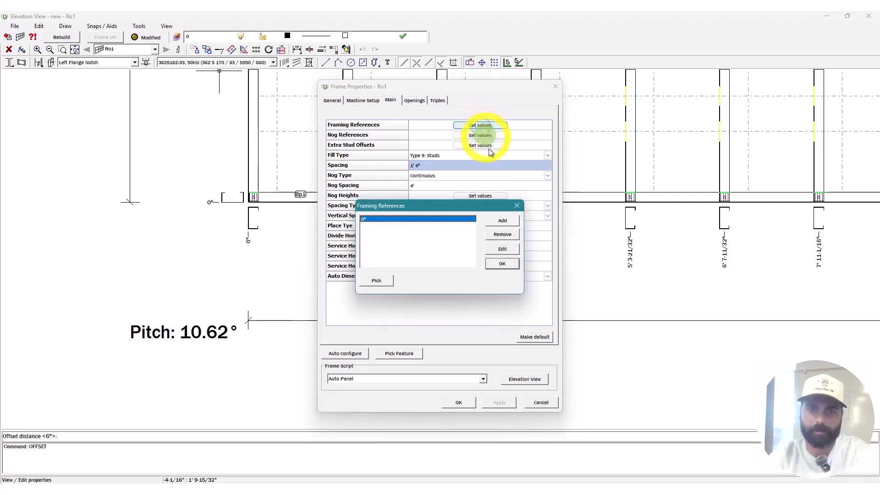
pyautogui.press('Escape')
pyautogui.click(480, 136)
pyautogui.press('Escape')
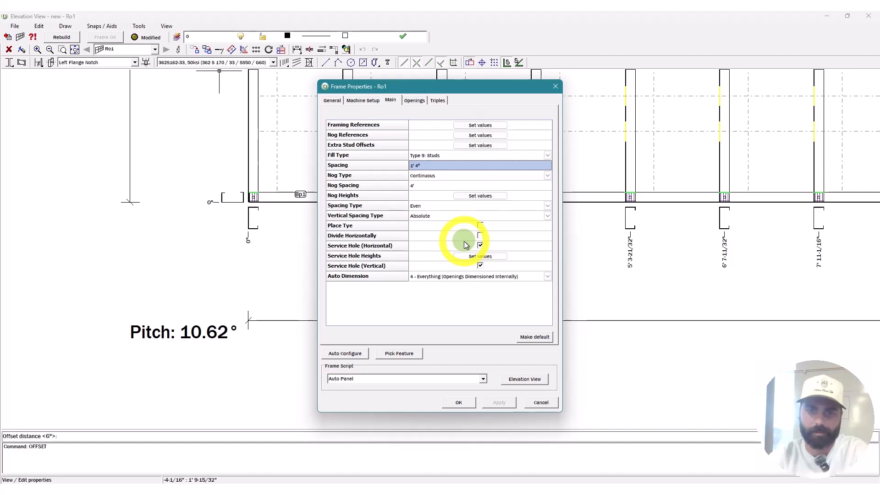
pyautogui.click(527, 383)
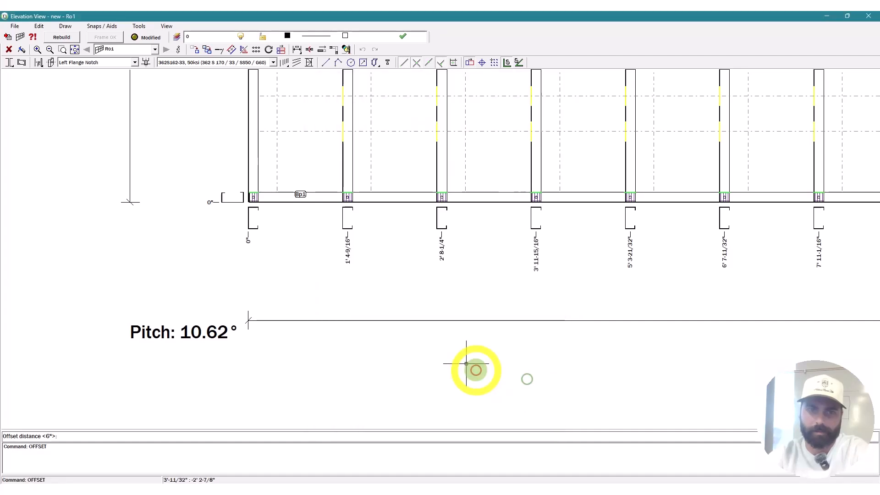
# Step: Offset Ro1's left end stud 6" inward
pyautogui.scroll(3, 350, 197)
pyautogui.press('Escape')
pyautogui.press('Escape')
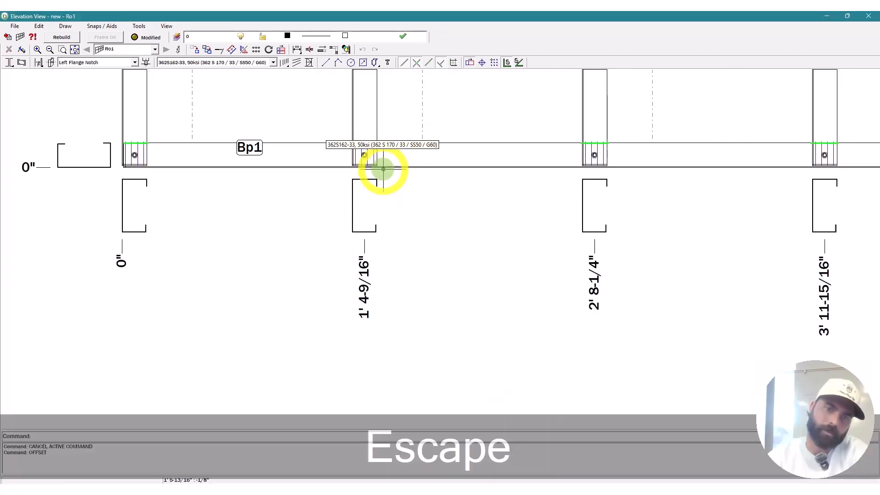
pyautogui.scroll(-5, 373, 291)
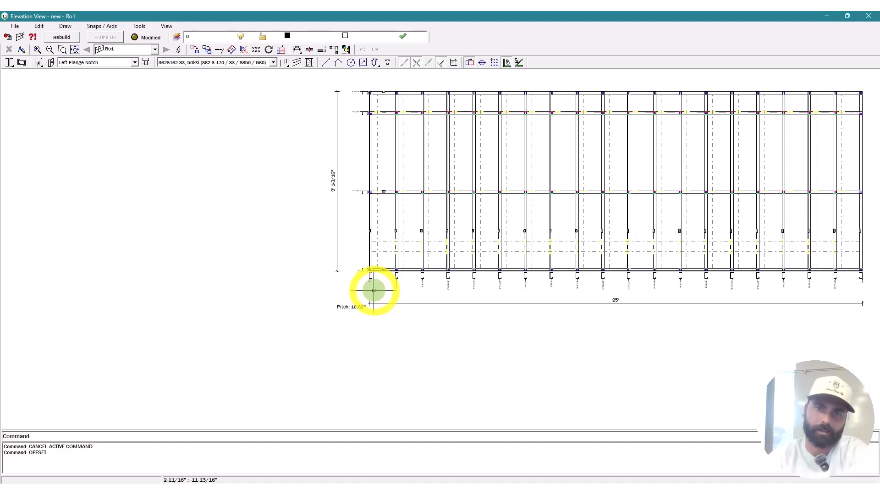
pyautogui.press('Escape')
pyautogui.write('o')
pyautogui.press('space')
pyautogui.write('6"')
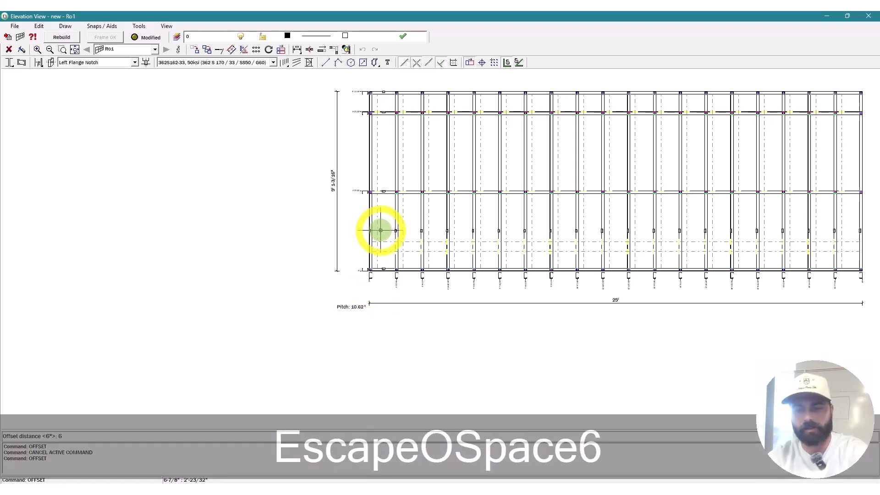
pyautogui.press('Return')
pyautogui.scroll(3, 365, 226)
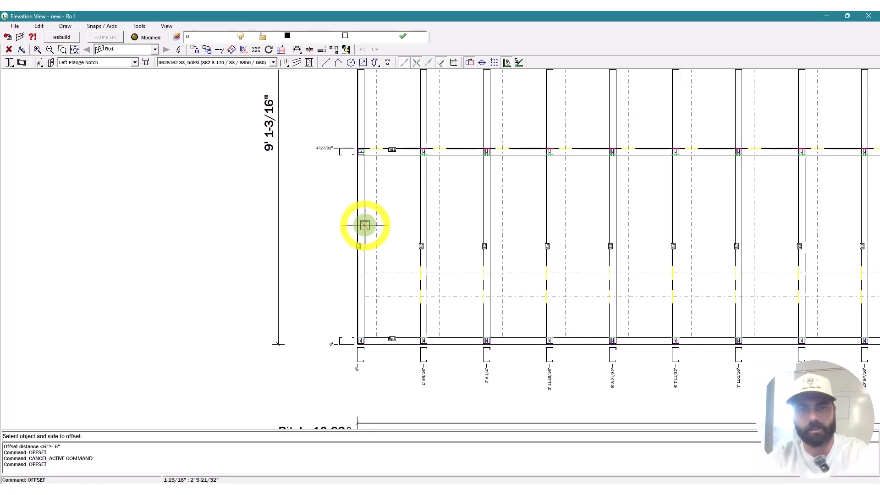
pyautogui.scroll(-2, 366, 226)
pyautogui.click(382, 237)
pyautogui.scroll(3, 382, 237)
pyautogui.press('Escape')
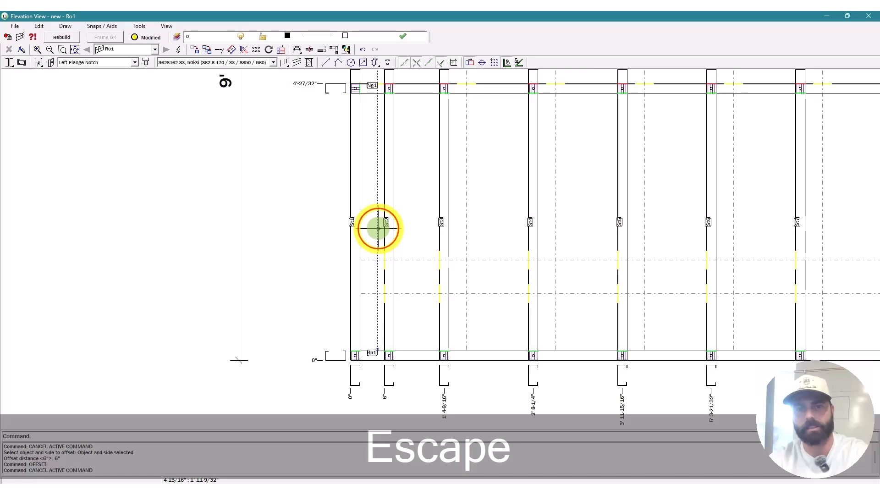
# Step: Move the new offset member to its corrected position
pyautogui.write('m')
pyautogui.press('space')
pyautogui.click(409, 232)
pyautogui.click(418, 233)
pyautogui.scroll(-7, 299, 224)
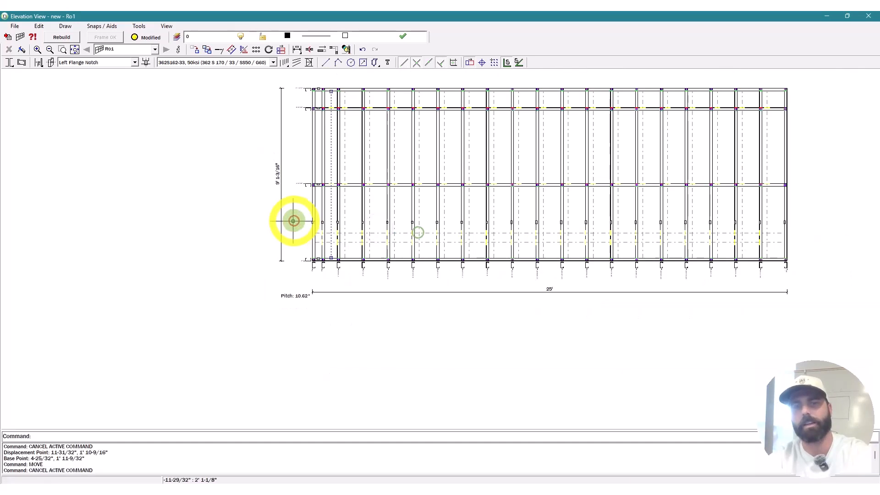
pyautogui.scroll(6, 780, 222)
pyautogui.press('Escape')
# Step: Offset the last stud St21 and the bottom track 6" inward
pyautogui.write('o')
pyautogui.press('space')
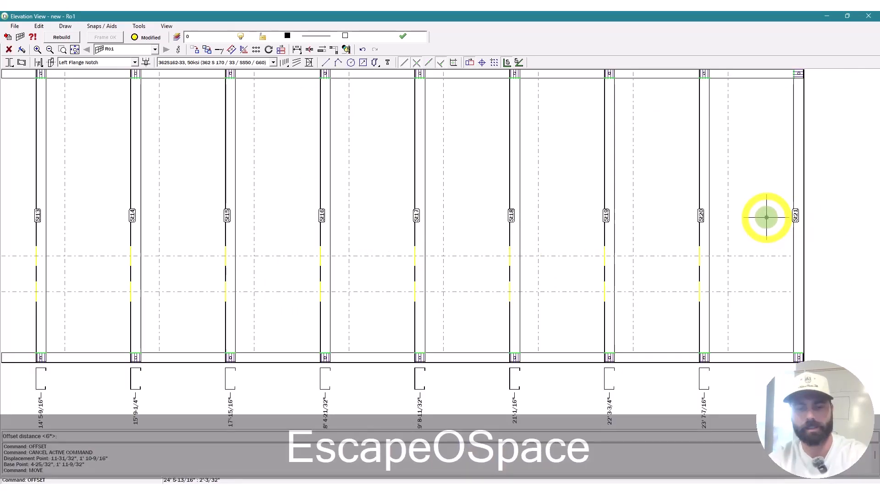
pyautogui.write('"')
pyautogui.press('Return')
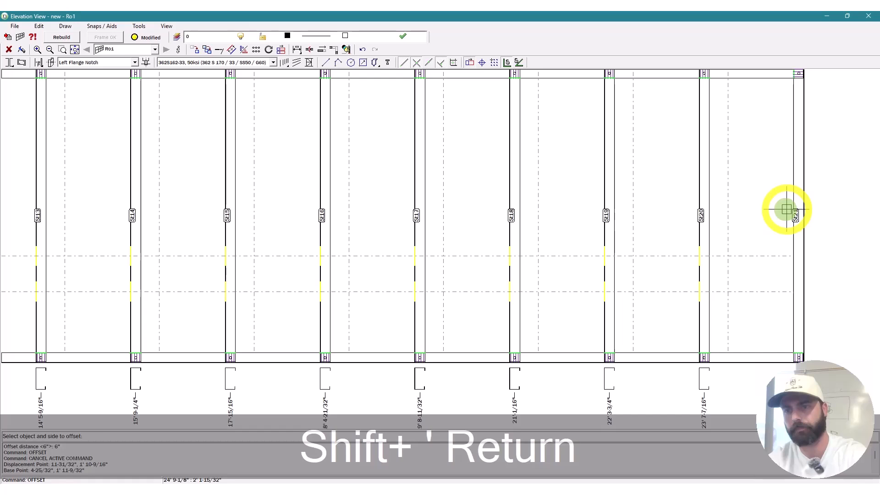
pyautogui.click(787, 209)
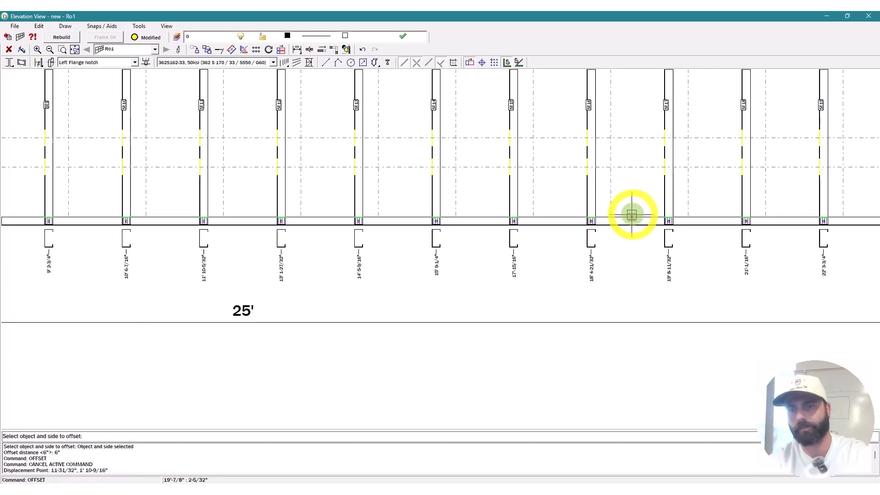
pyautogui.click(642, 213)
pyautogui.scroll(-5, 638, 262)
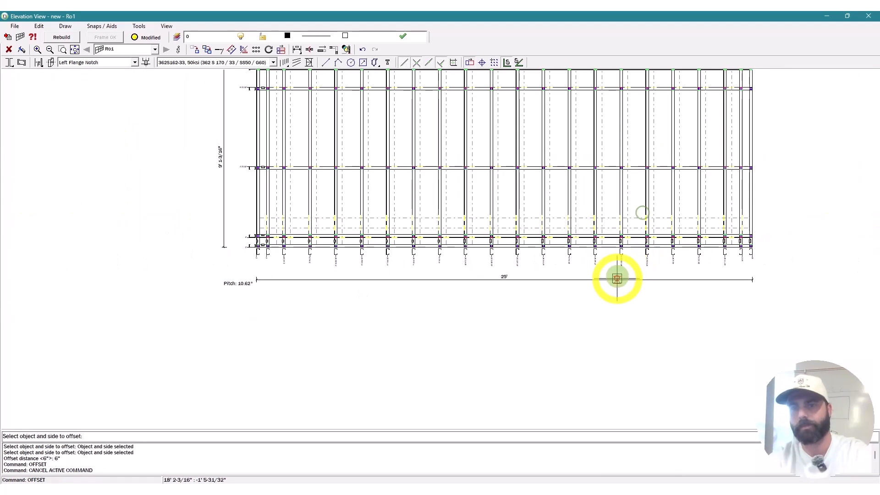
pyautogui.scroll(-3, 617, 279)
pyautogui.scroll(4, 582, 134)
pyautogui.scroll(3, 587, 134)
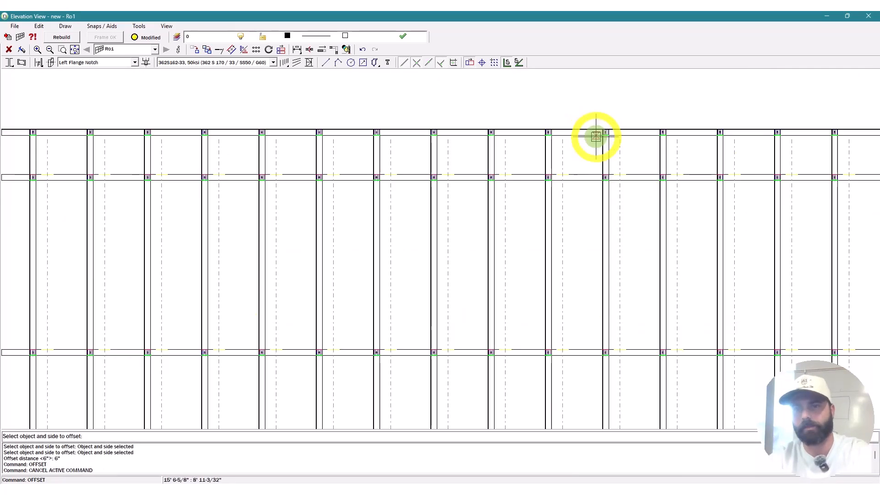
pyautogui.press('Escape')
pyautogui.scroll(-5, 526, 144)
pyautogui.scroll(3, 518, 138)
pyautogui.press('Escape')
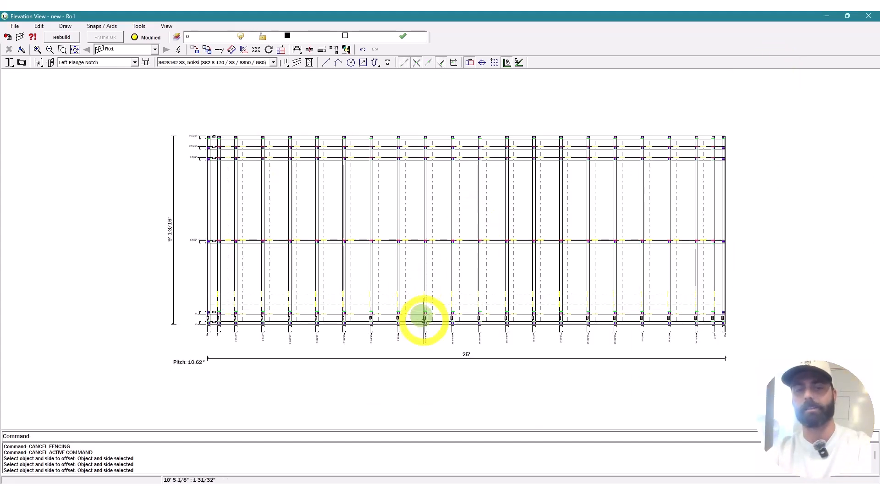
# Step: Close the Ro1 elevation and open the Wall Plan drawing
pyautogui.click(869, 16)
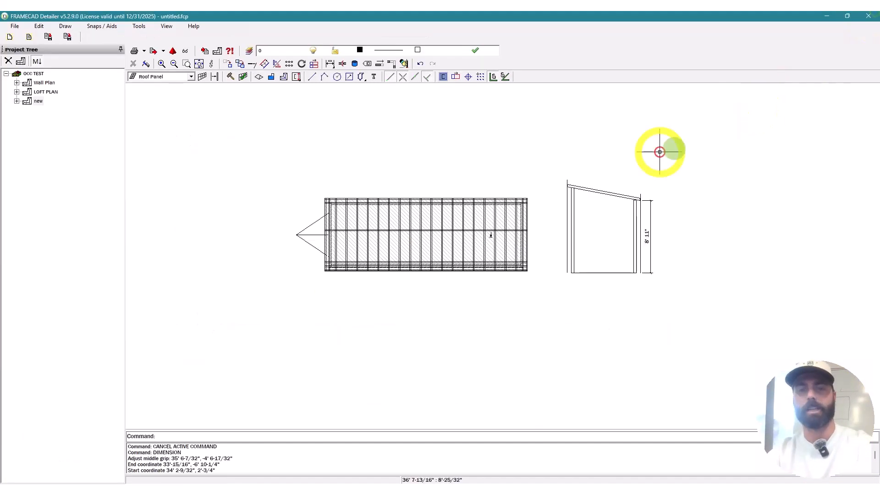
pyautogui.press('Escape')
pyautogui.scroll(5, 322, 271)
pyautogui.doubleClick(44, 83)
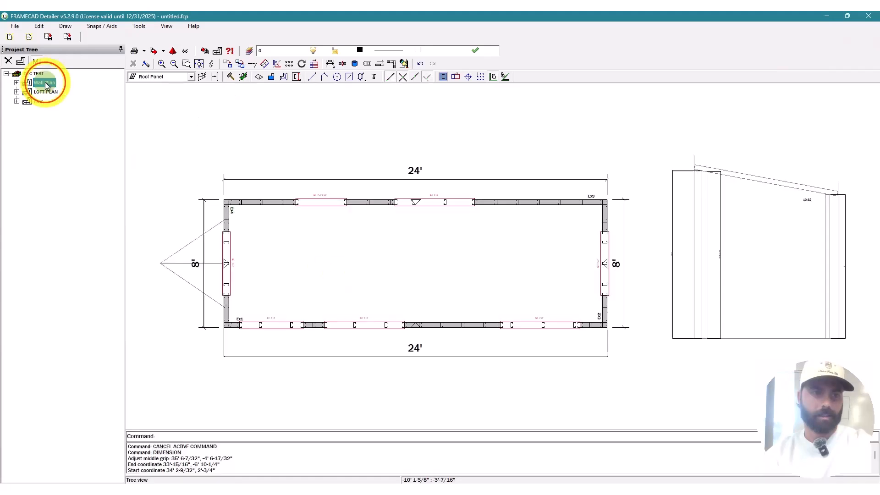
pyautogui.scroll(5, 225, 243)
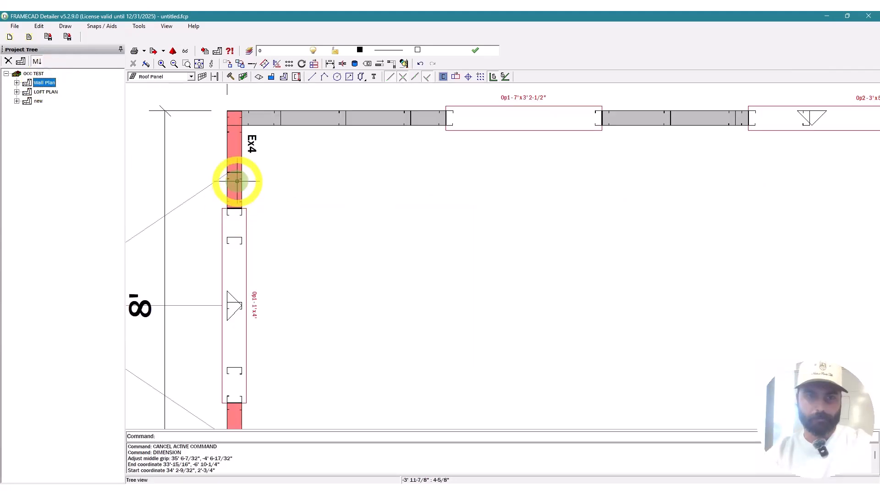
# Step: Open wall Ex3's framing elevation for a look, then close it
pyautogui.doubleClick(237, 182)
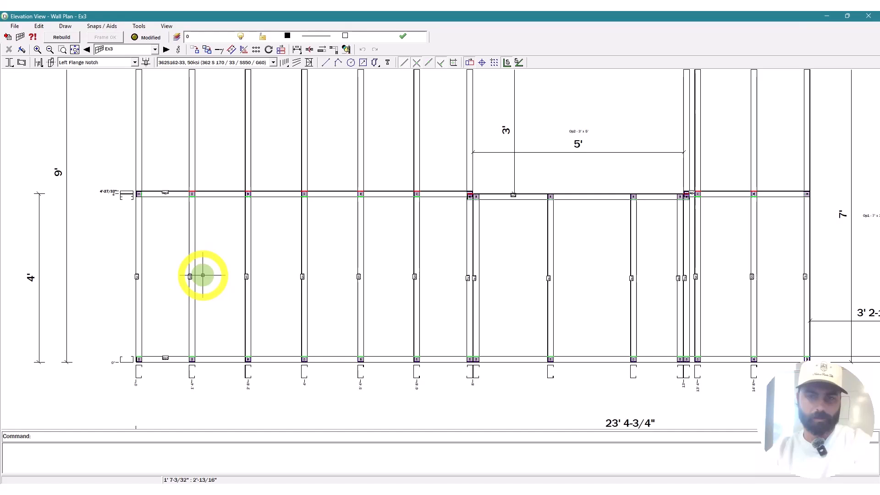
pyautogui.scroll(-2, 203, 275)
pyautogui.scroll(-3, 320, 179)
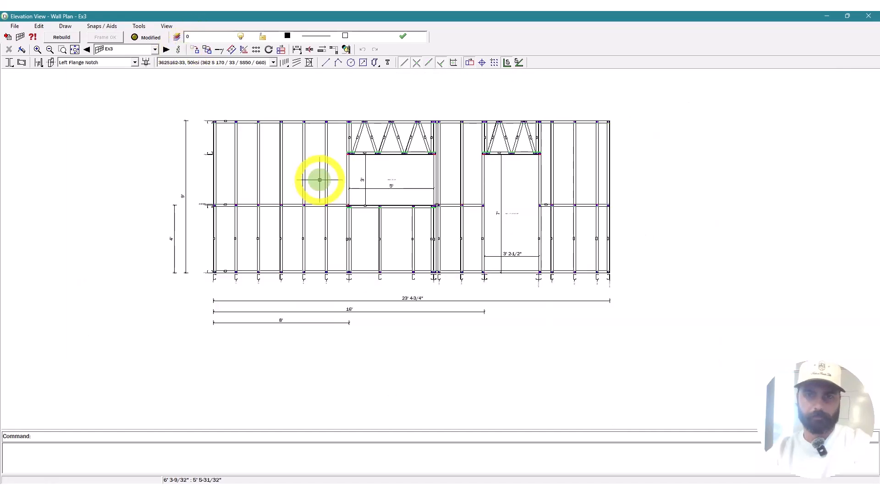
pyautogui.click(869, 16)
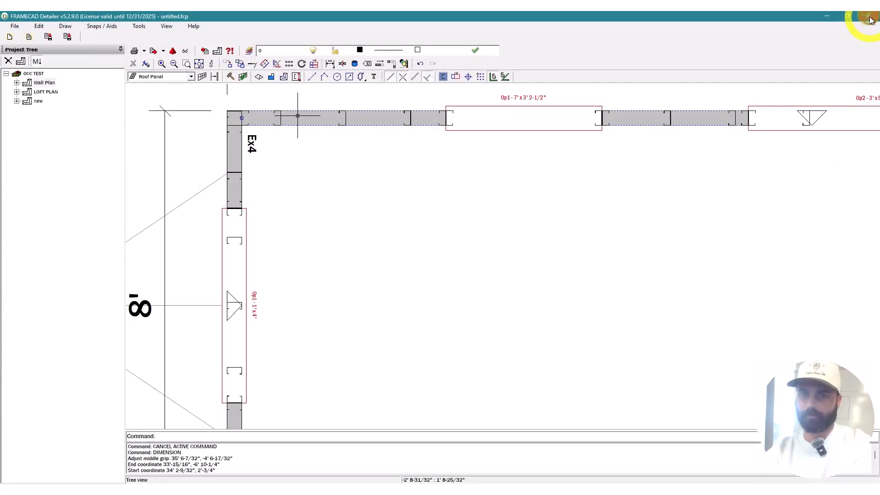
pyautogui.press('Escape')
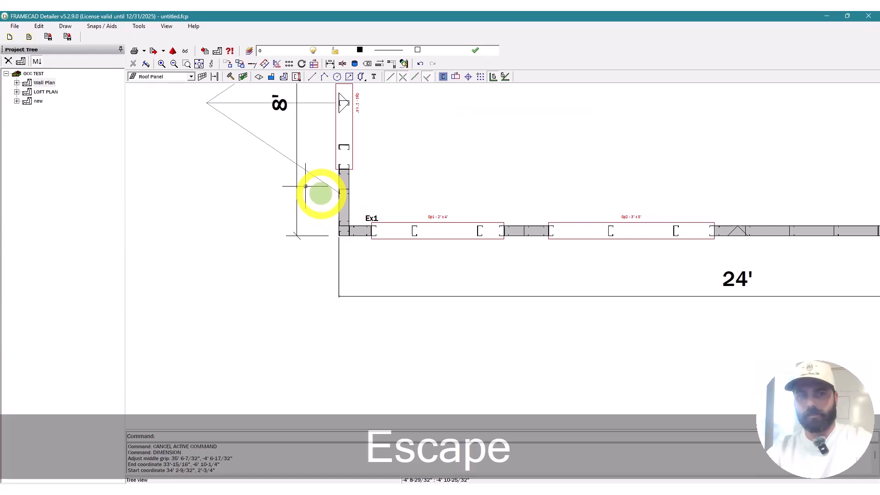
# Step: View the LOFT PLAN and its roof panel, then return to Wall Plan
pyautogui.click(45, 97)
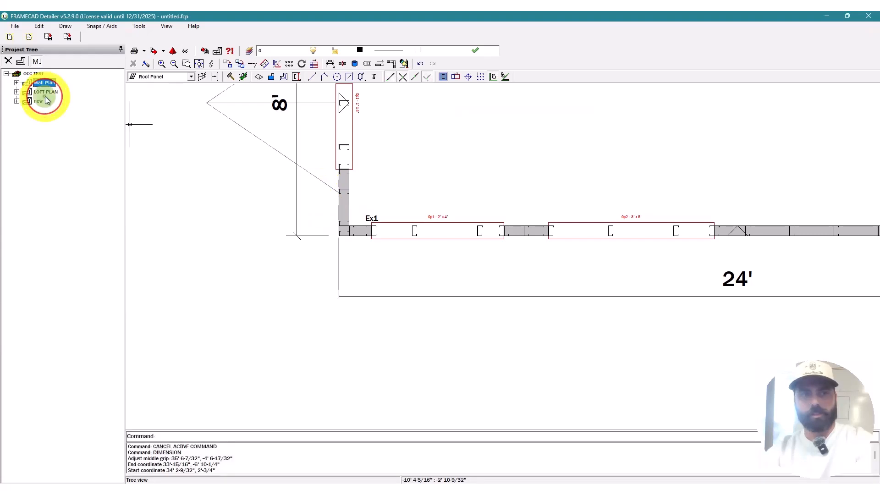
pyautogui.click(47, 94)
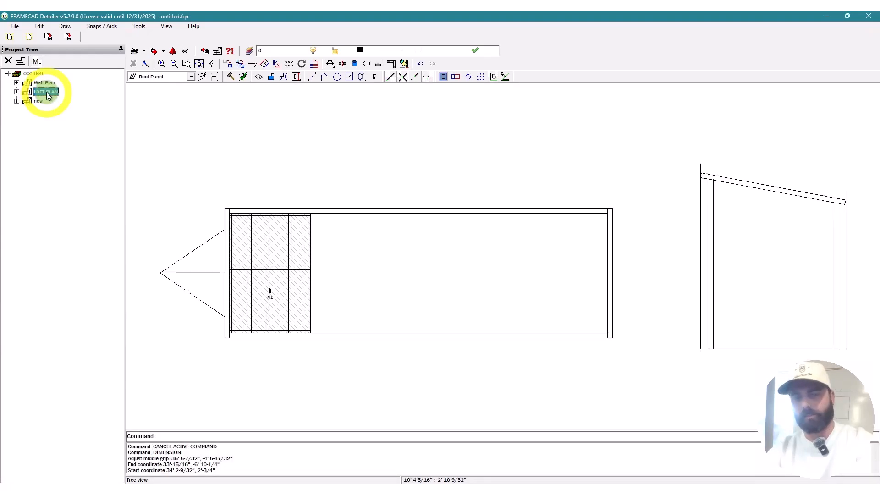
pyautogui.press('Escape')
pyautogui.click(277, 299)
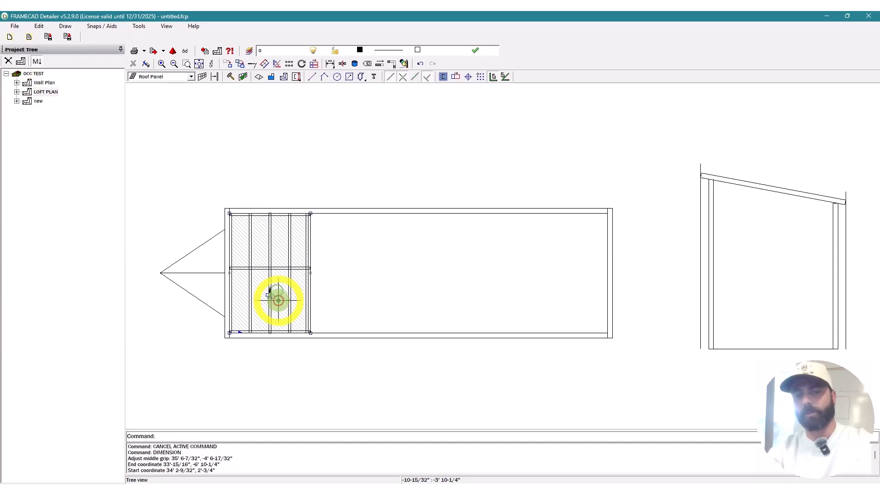
pyautogui.click(41, 84)
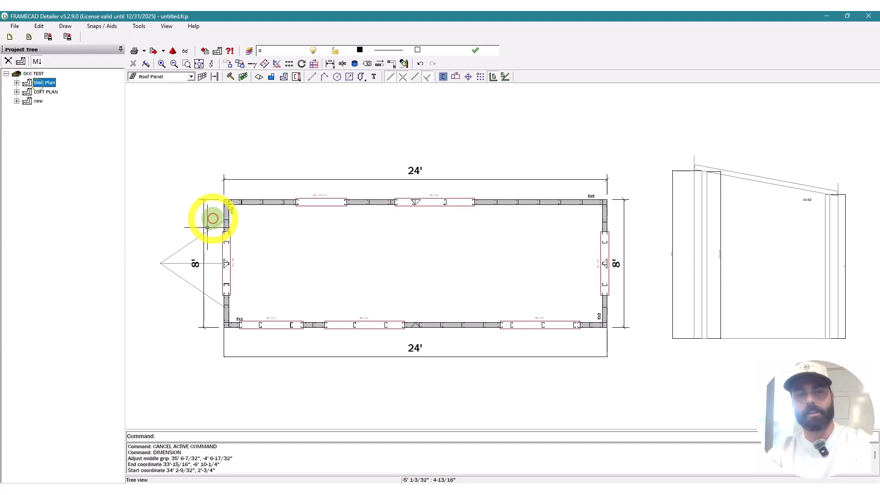
# Step: In wall Ex4's elevation, offset the bottom track up by 7'
pyautogui.doubleClick(209, 225)
pyautogui.press('o')
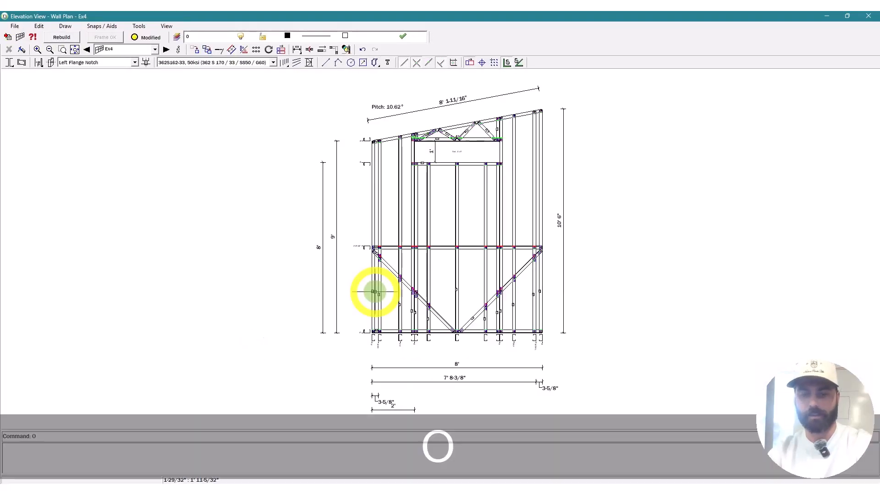
pyautogui.press('space')
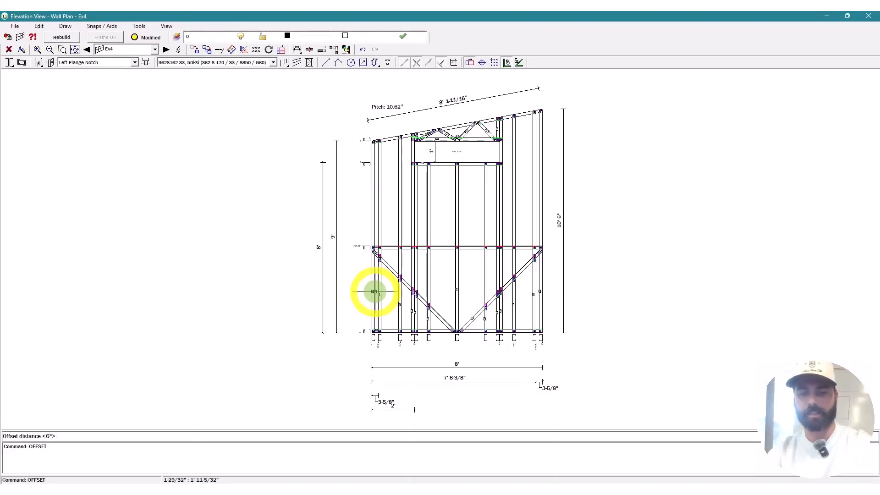
pyautogui.write("7'")
pyautogui.press('Return')
pyautogui.scroll(3, 413, 334)
pyautogui.click(434, 329)
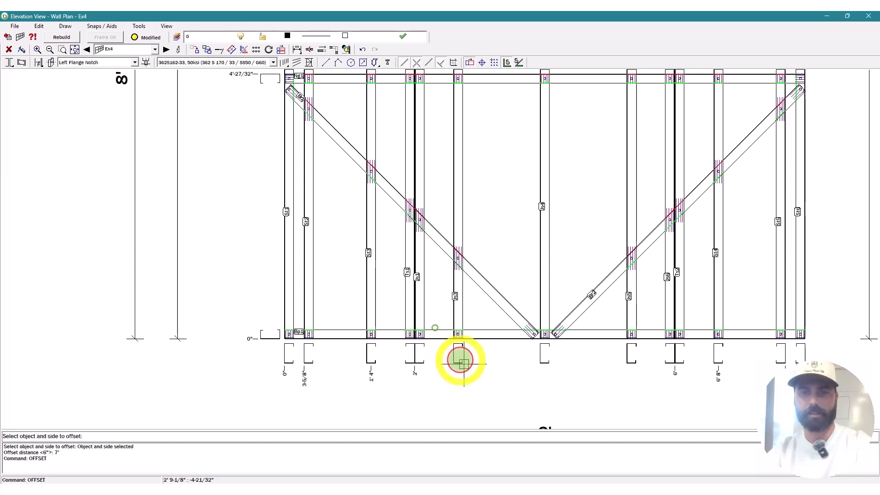
pyautogui.scroll(-2, 465, 372)
pyautogui.scroll(5, 444, 176)
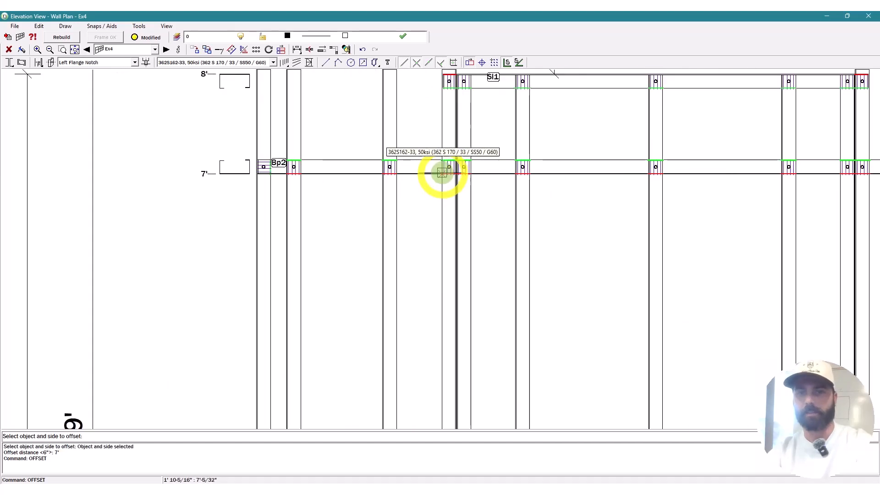
# Step: Set the new 7' member's usage to Nog
pyautogui.doubleClick(442, 173)
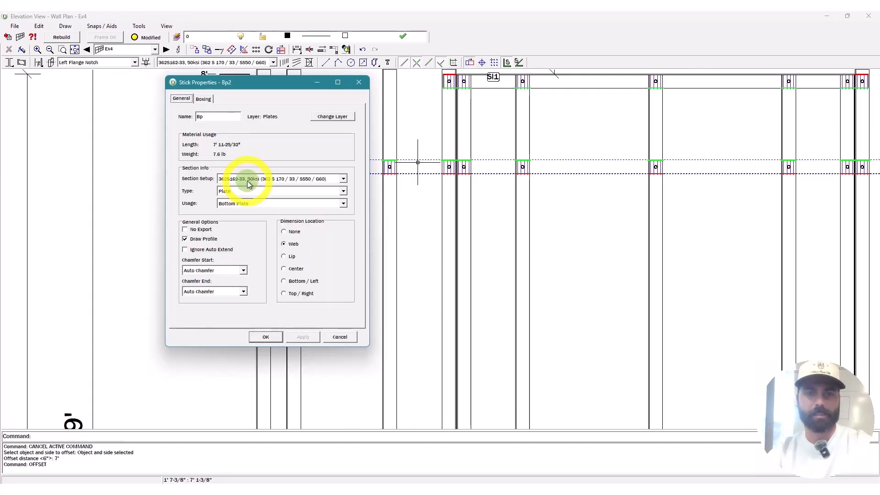
pyautogui.click(279, 203)
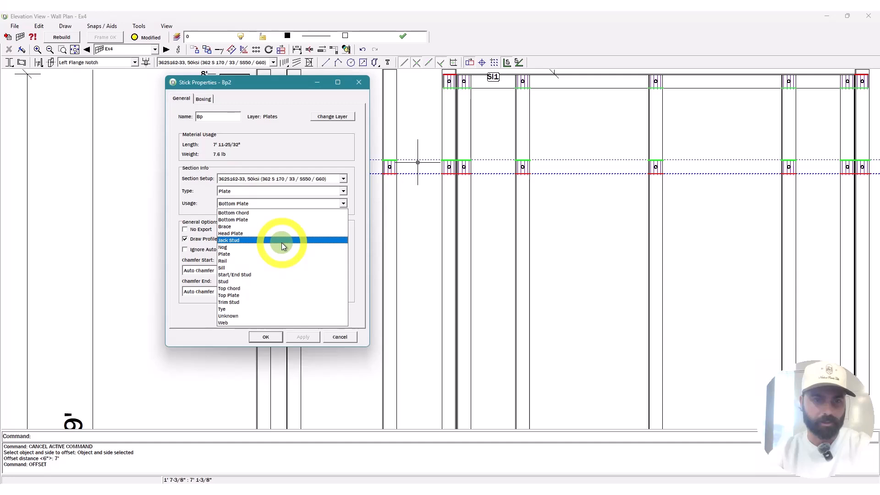
pyautogui.click(282, 247)
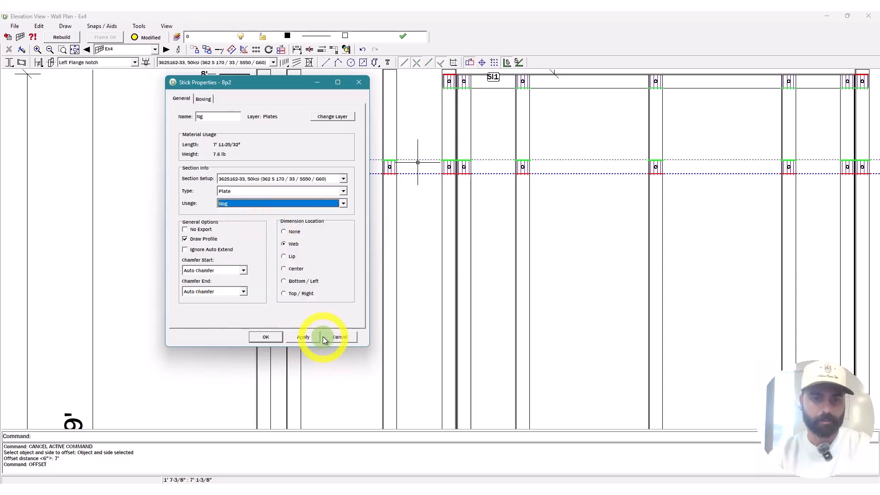
pyautogui.click(317, 337)
pyautogui.press('Escape')
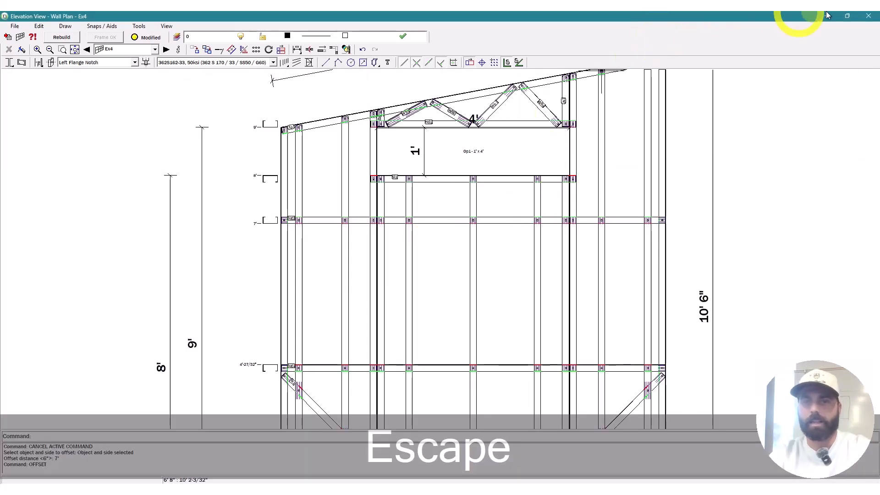
# Step: Open wall Ex1's elevation and its Openings frame properties
pyautogui.click(827, 15)
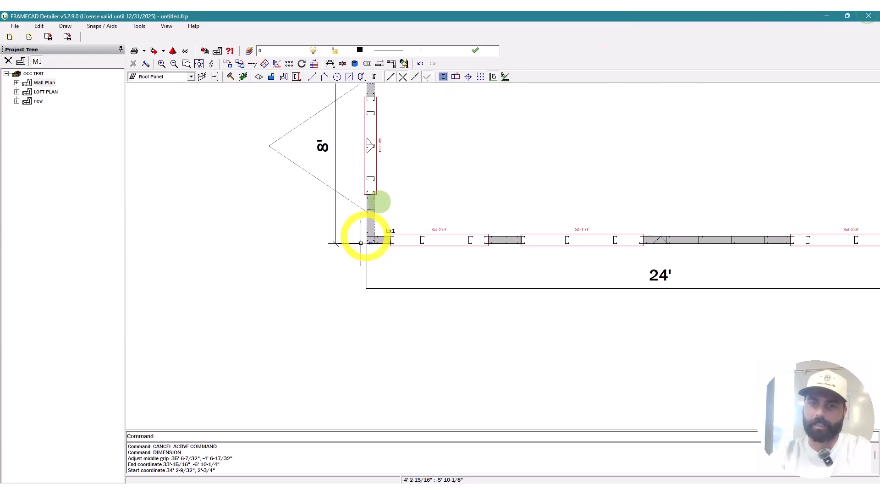
pyautogui.press('Escape')
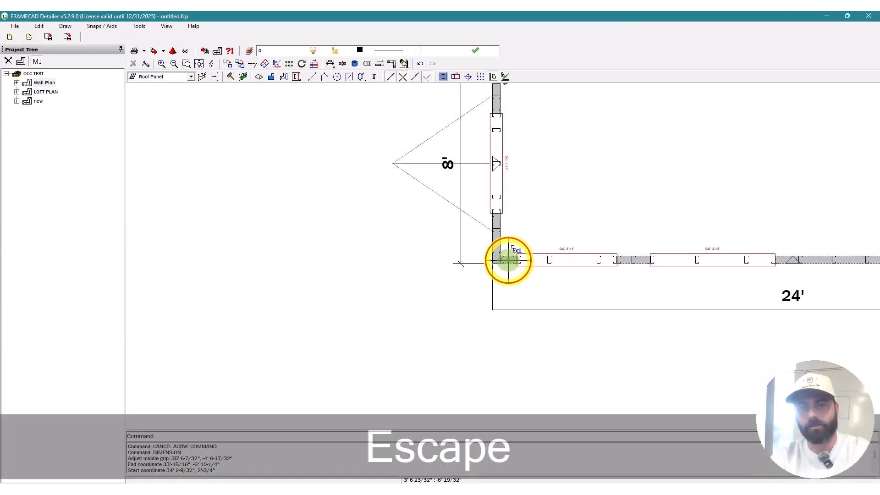
pyautogui.doubleClick(509, 260)
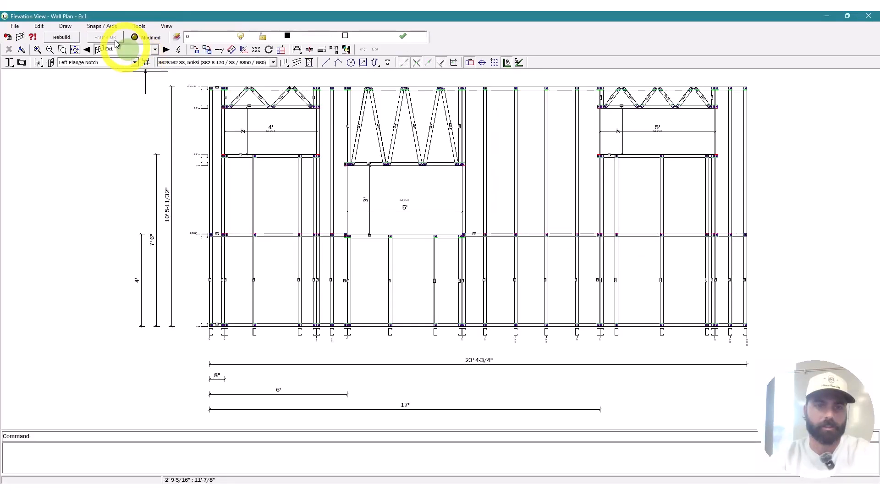
pyautogui.click(20, 37)
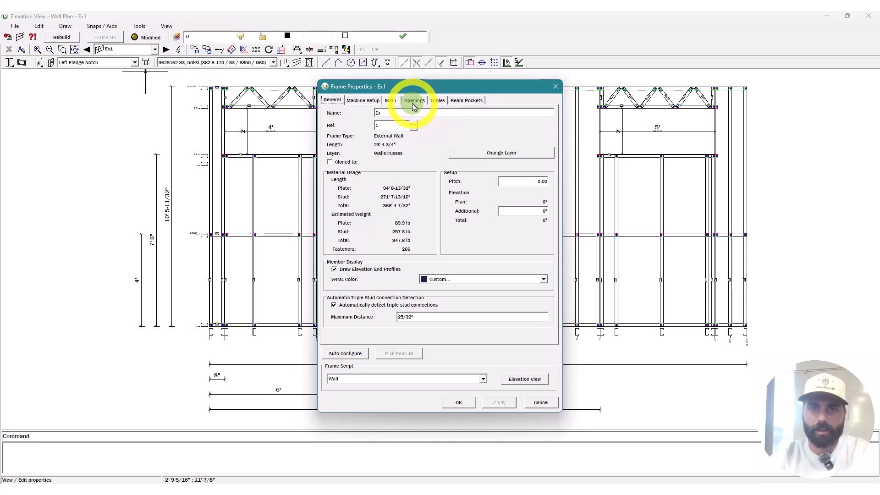
pyautogui.click(413, 101)
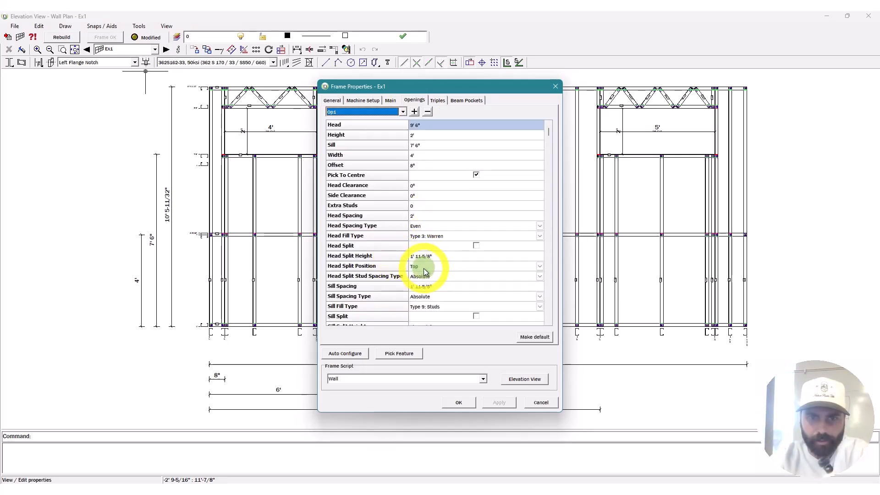
# Step: Set Op1's sill spacing to 16", keeping Absolute head split stud spacing
pyautogui.click(441, 286)
pyautogui.write('16"')
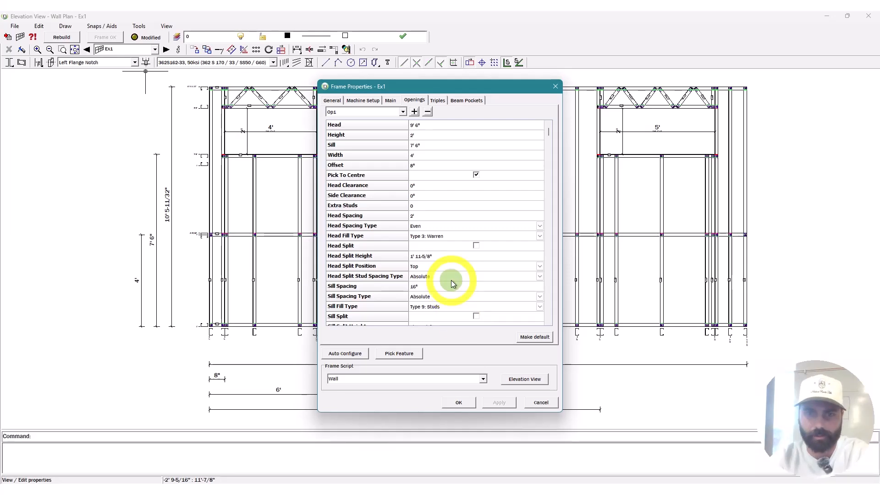
pyautogui.click(451, 279)
pyautogui.click(419, 286)
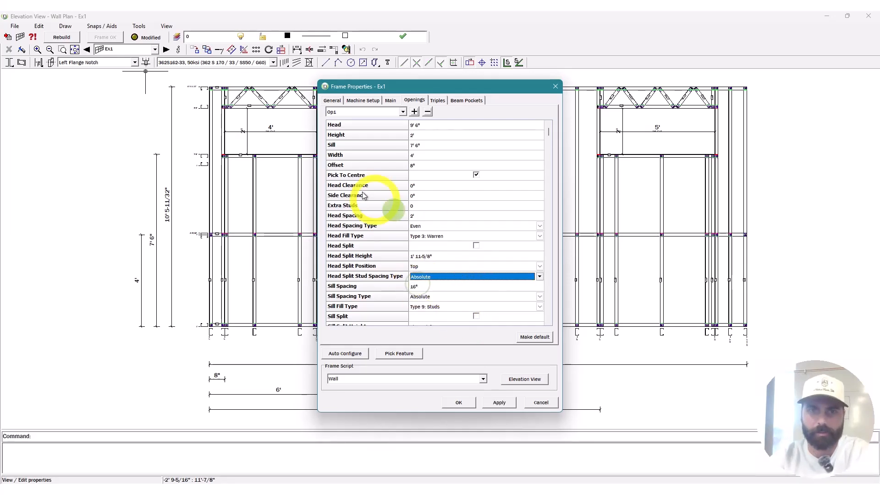
# Step: Give Op2 16" sill spacing and turn on its head split at 8" height
pyautogui.click(353, 112)
pyautogui.click(347, 126)
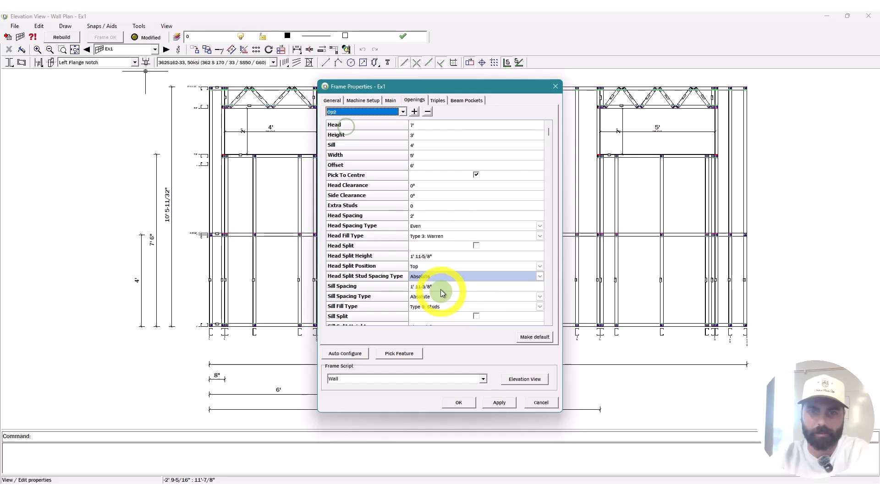
pyautogui.click(441, 287)
pyautogui.write('1')
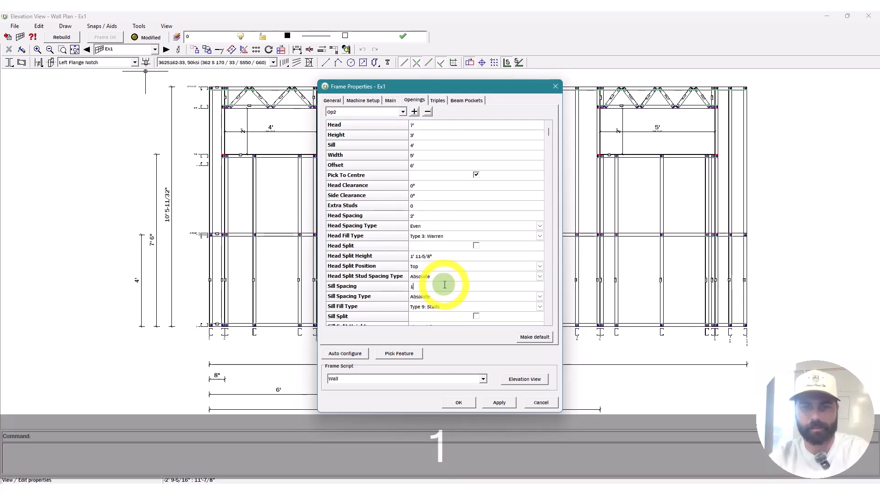
pyautogui.write('6"')
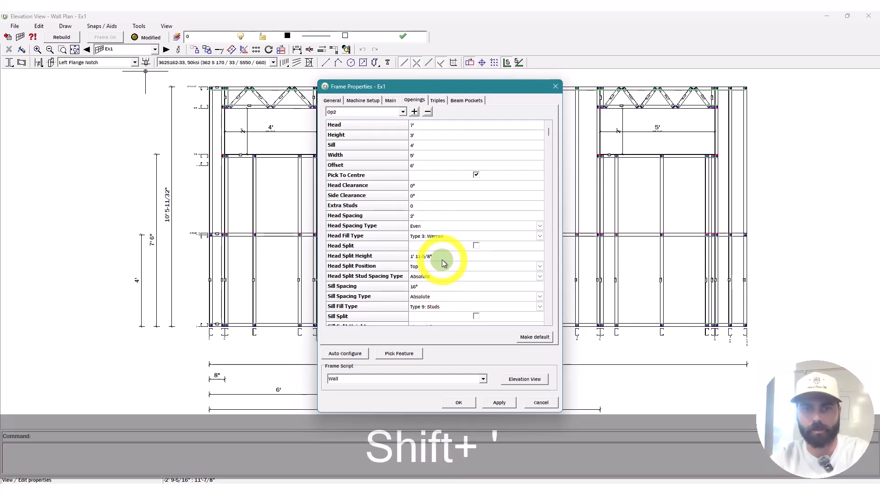
pyautogui.click(443, 260)
pyautogui.write('8"')
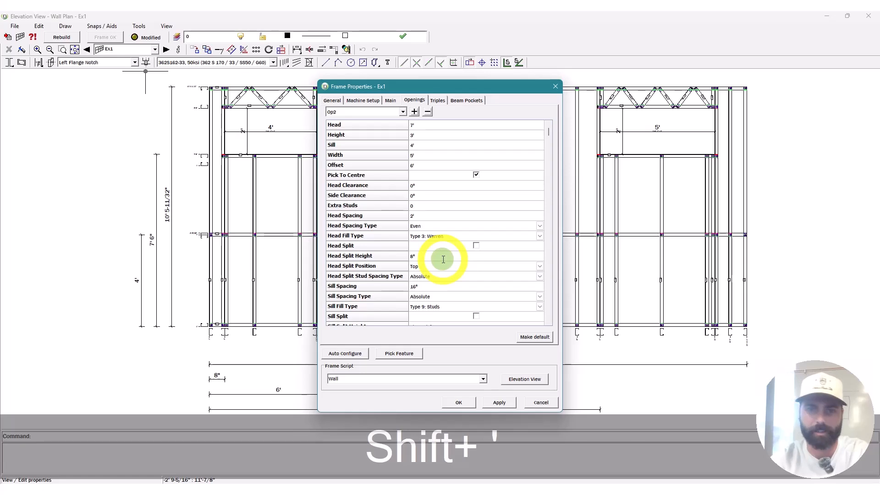
pyautogui.click(477, 246)
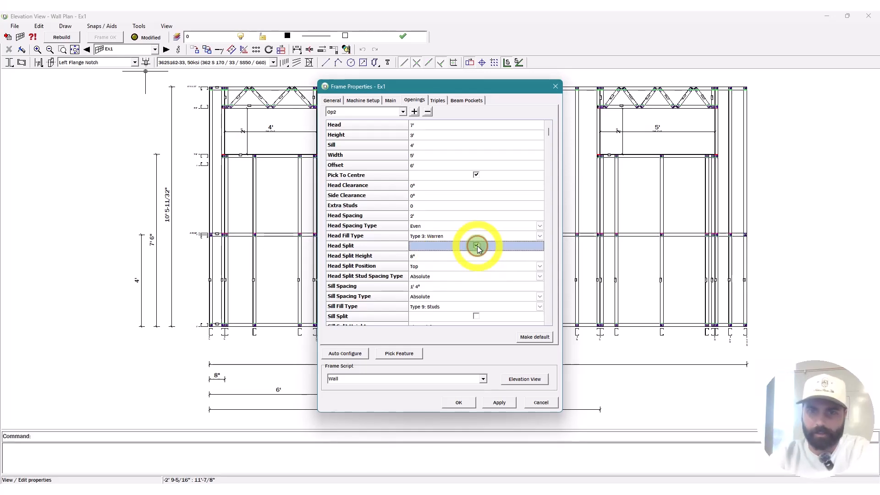
# Step: Set Op3's head split height to 16"
pyautogui.click(376, 115)
pyautogui.click(366, 135)
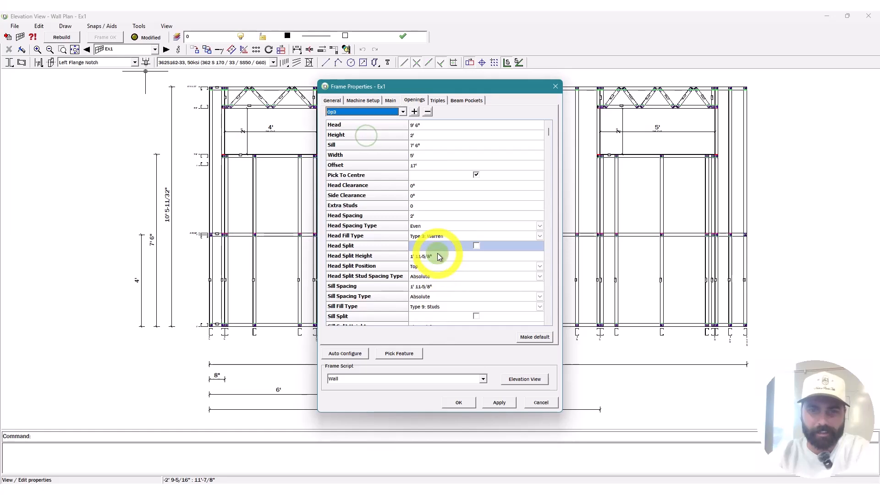
pyautogui.click(439, 257)
pyautogui.write('16"')
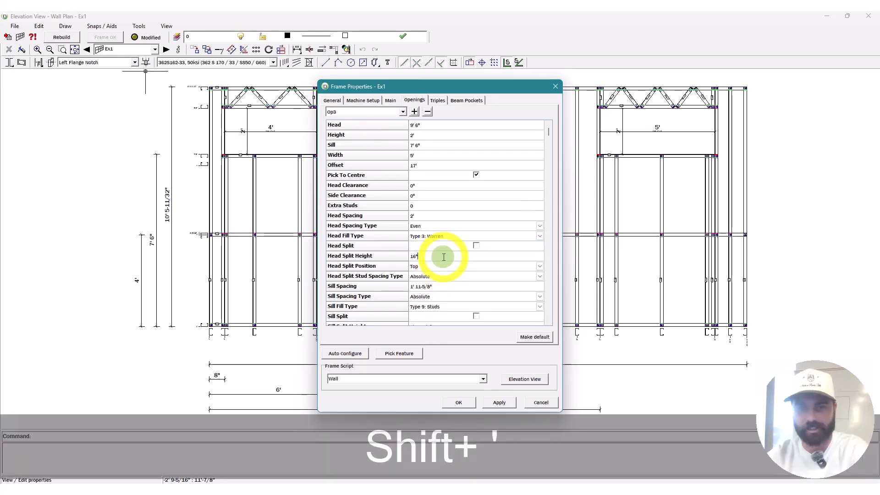
pyautogui.click(436, 216)
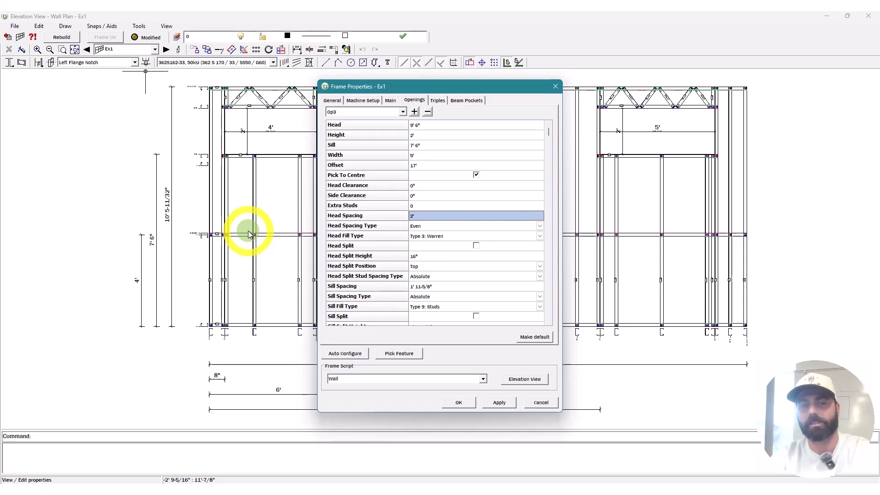
# Step: Edit Ex1's 0" stud reference to -3-5/8" and refresh the elevation
pyautogui.click(391, 100)
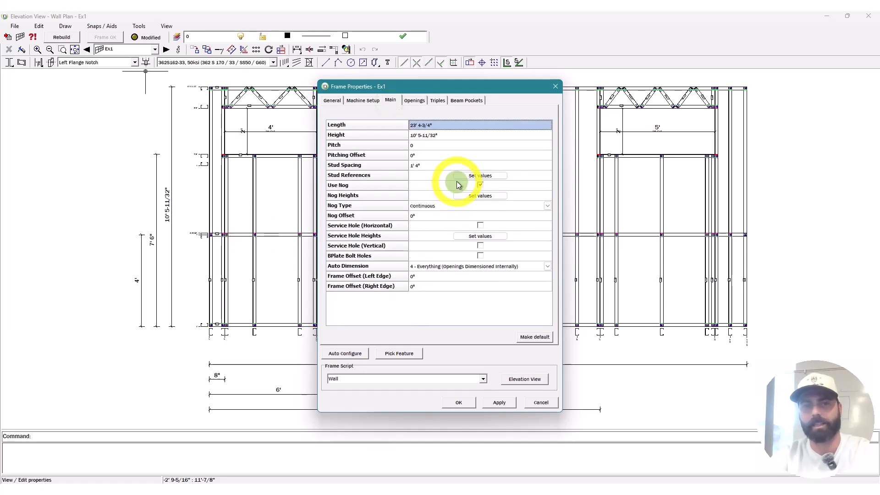
pyautogui.click(483, 177)
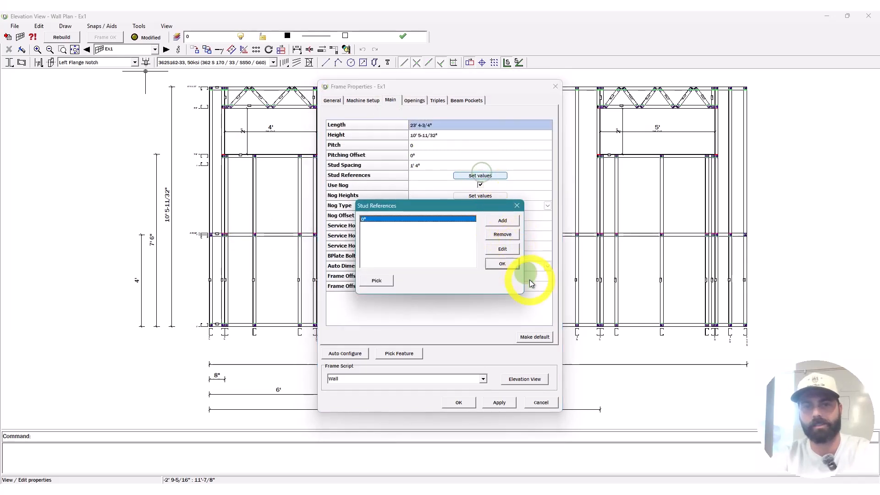
pyautogui.click(509, 249)
pyautogui.write('-')
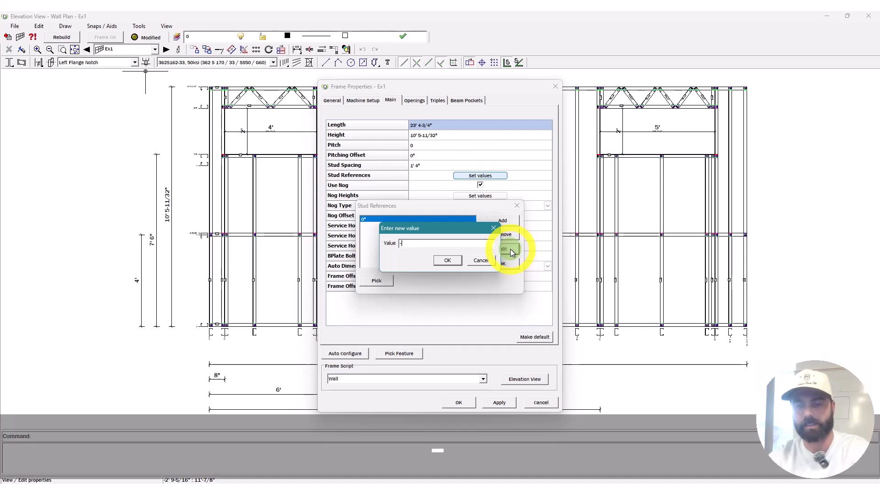
pyautogui.write('3-5/8"')
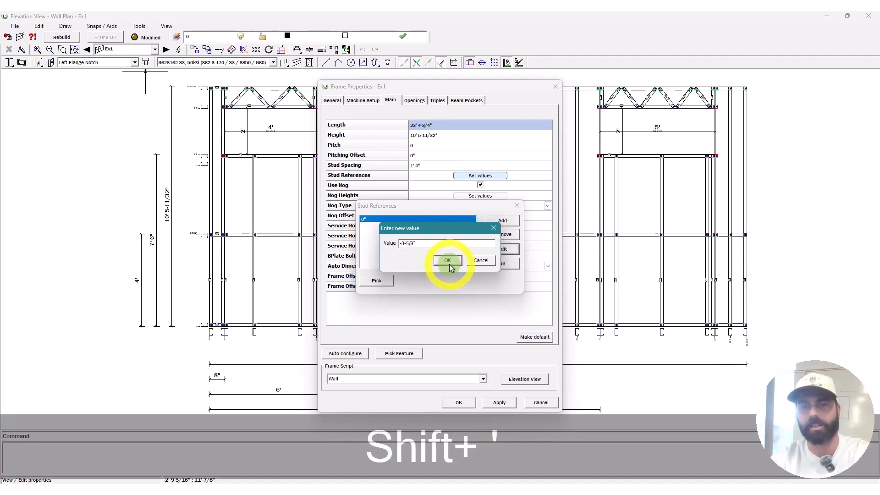
pyautogui.click(449, 264)
pyautogui.click(505, 265)
pyautogui.click(526, 379)
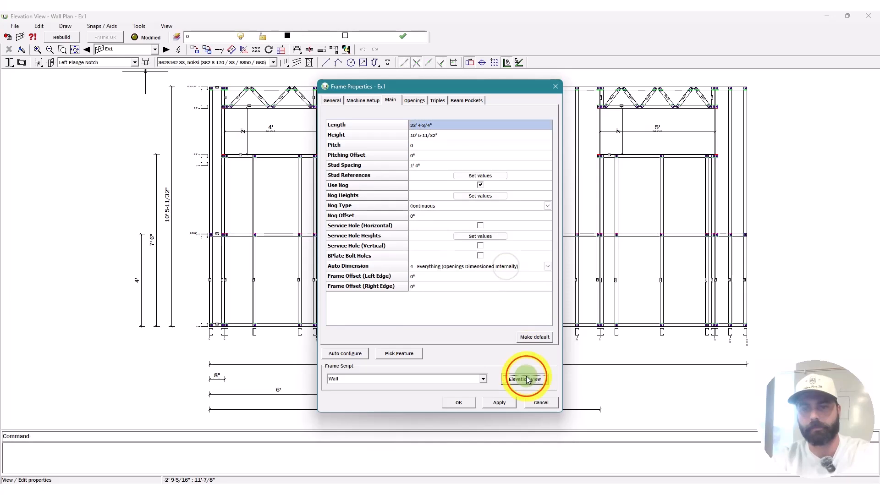
# Step: Set Op2's head split position to Bottom and rebuild wall Ex1
pyautogui.click(178, 49)
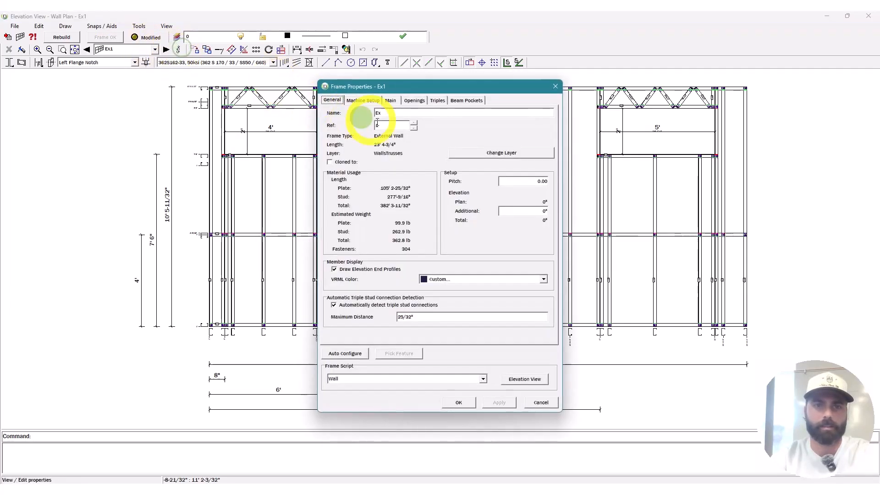
pyautogui.click(414, 100)
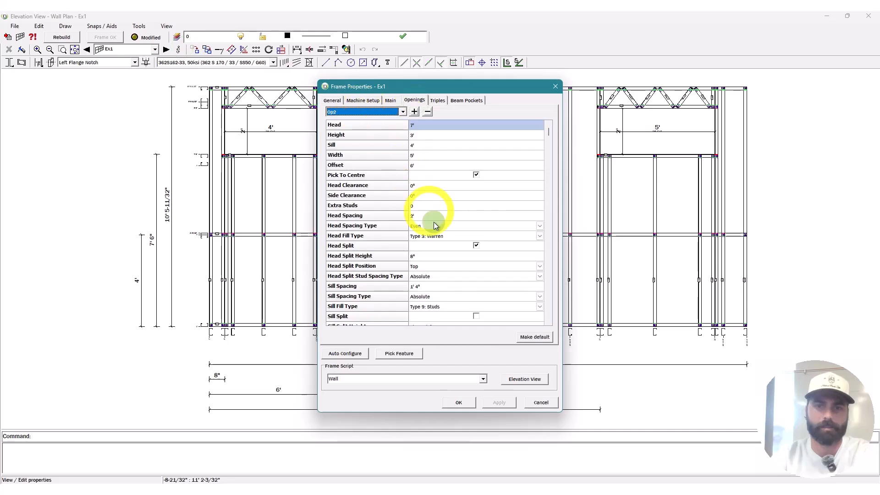
pyautogui.click(472, 266)
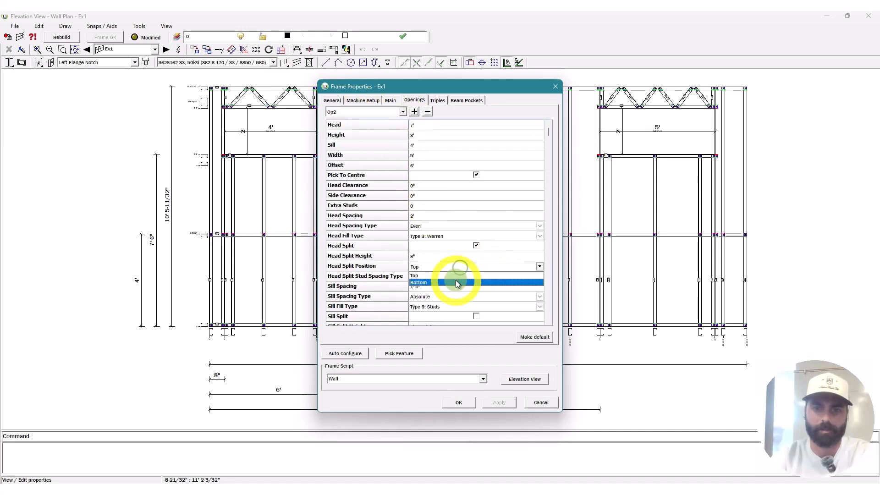
pyautogui.click(457, 281)
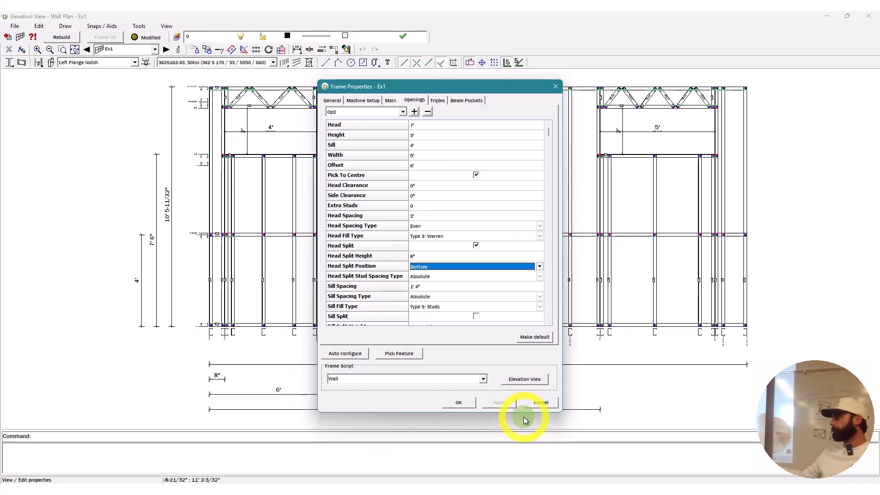
pyautogui.click(515, 382)
pyautogui.click(63, 38)
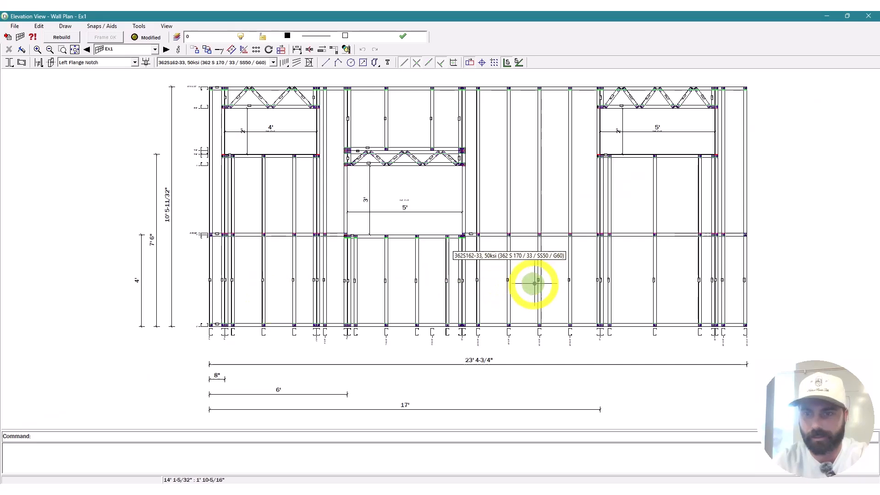
# Step: Set Op3's sill spacing to 16" (1'4") and return to the elevation
pyautogui.click(178, 49)
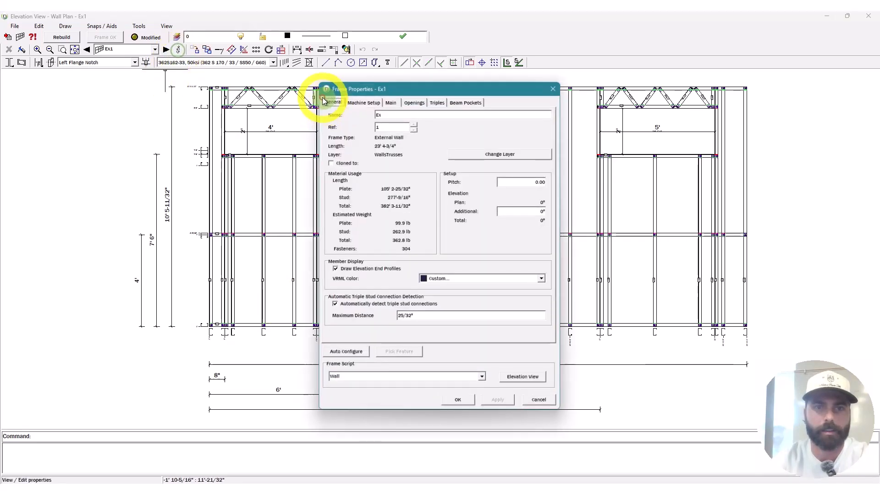
pyautogui.click(414, 103)
pyautogui.click(451, 286)
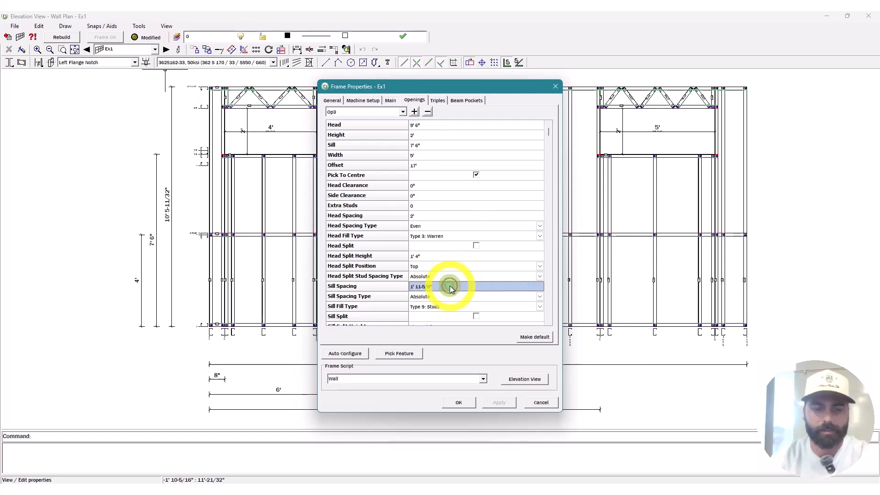
pyautogui.write("1'")
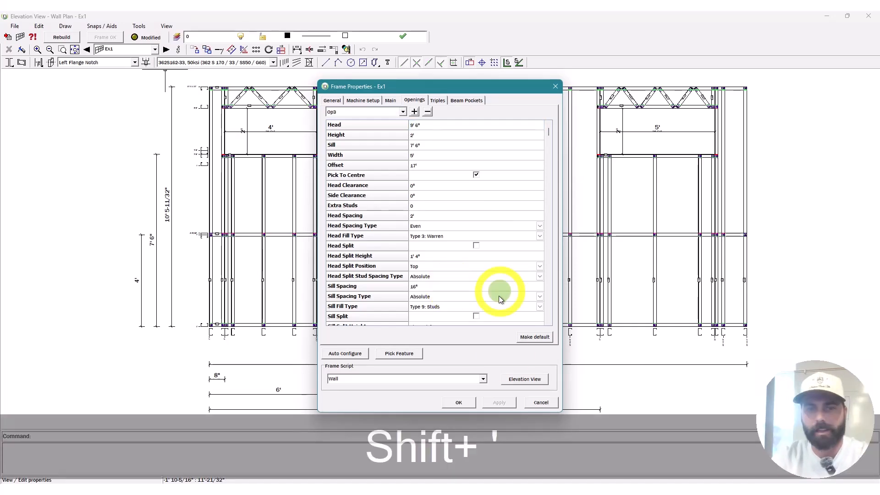
pyautogui.click(520, 380)
# Step: Rebuild wall Ex1 and add the first diagonal brace from the left end stud
pyautogui.click(63, 38)
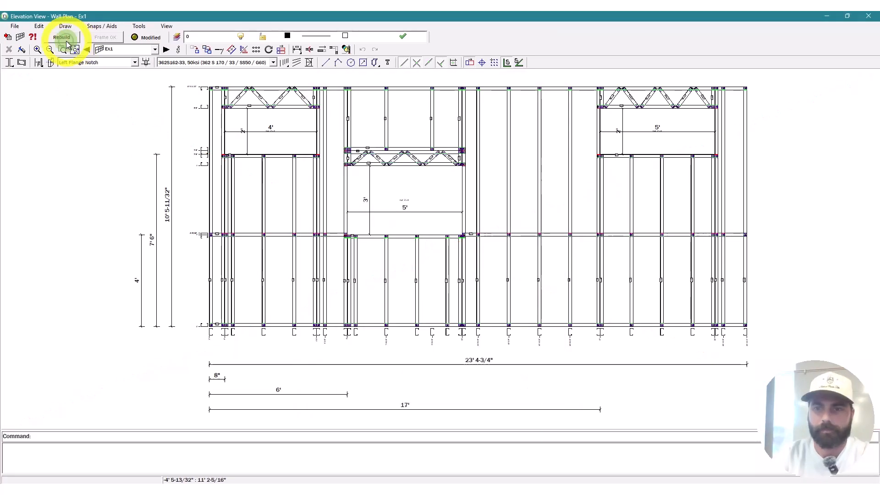
pyautogui.press('b')
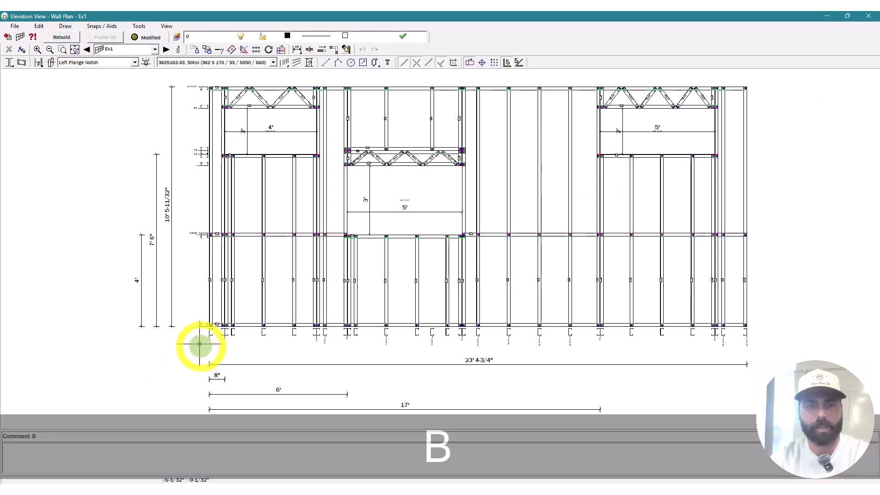
pyautogui.press('BackSpace')
pyautogui.scroll(5, 207, 222)
pyautogui.click(207, 222)
pyautogui.scroll(-3, 209, 215)
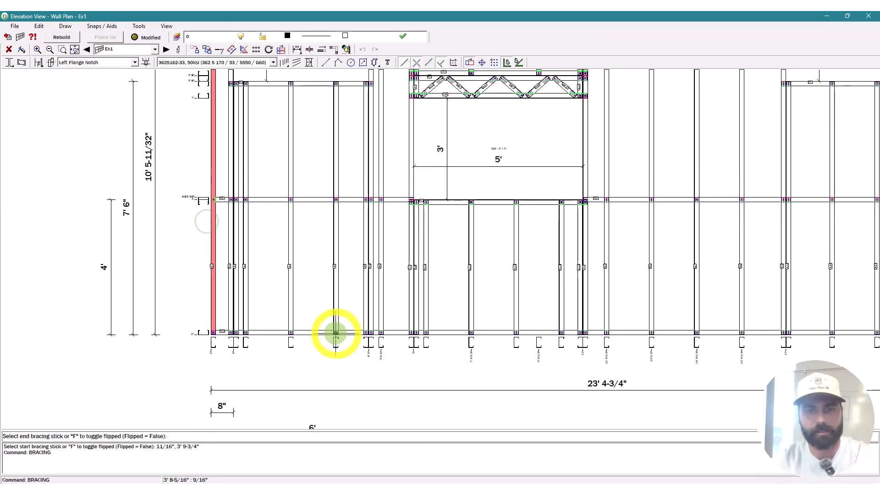
pyautogui.click(331, 333)
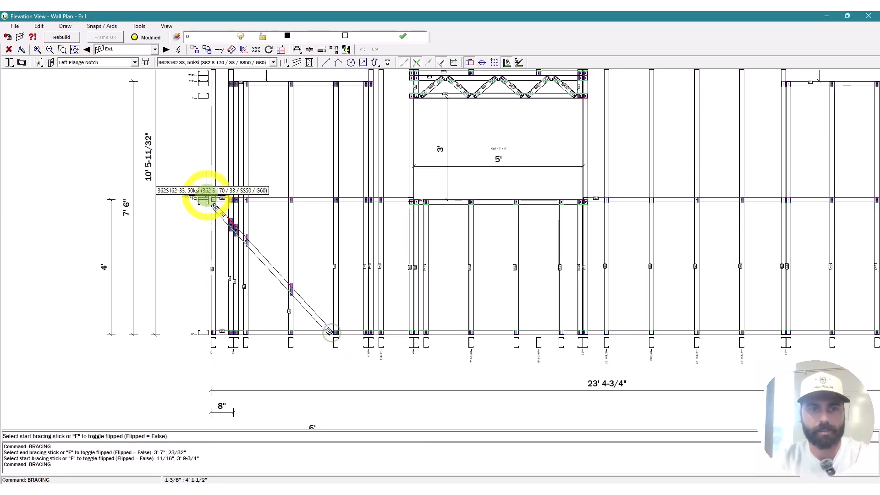
# Step: Add the remaining diagonal braces meeting the right end stud
pyautogui.scroll(-5, 205, 191)
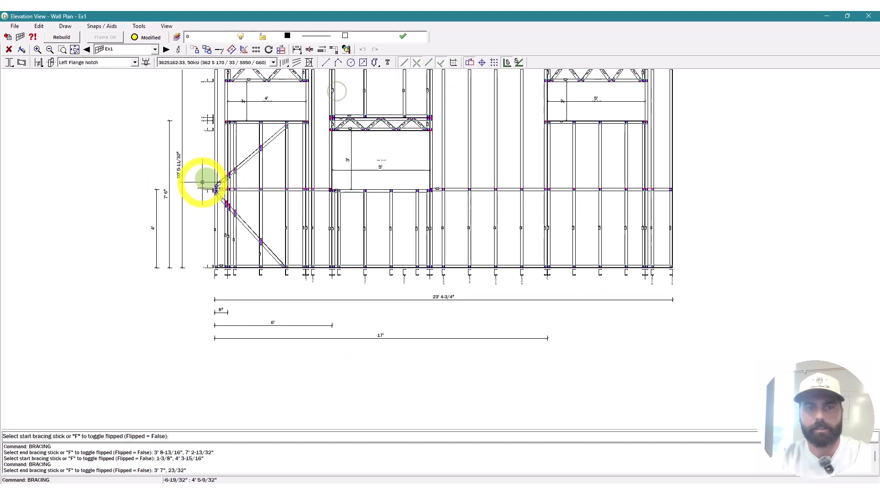
pyautogui.scroll(5, 418, 209)
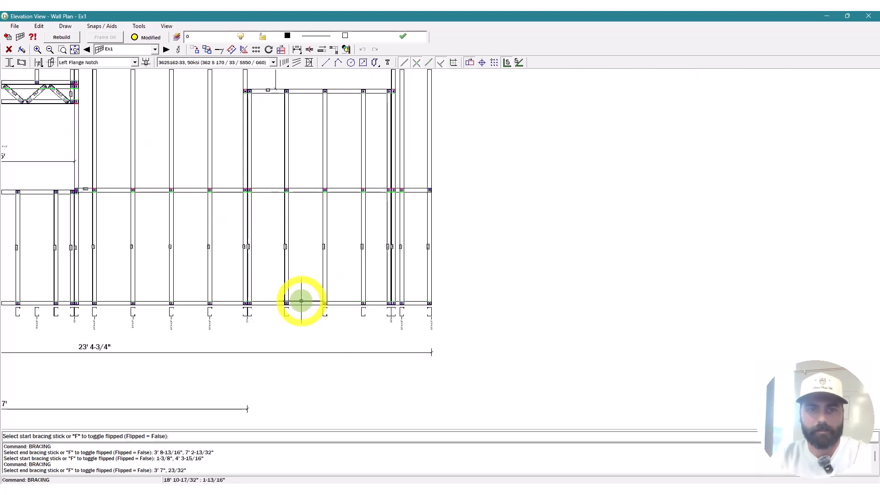
pyautogui.click(334, 303)
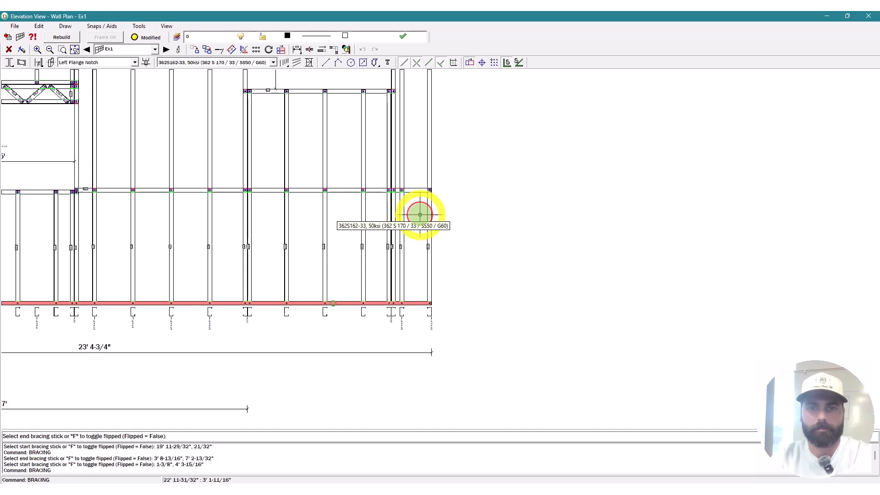
pyautogui.click(420, 214)
pyautogui.click(325, 101)
pyautogui.click(429, 178)
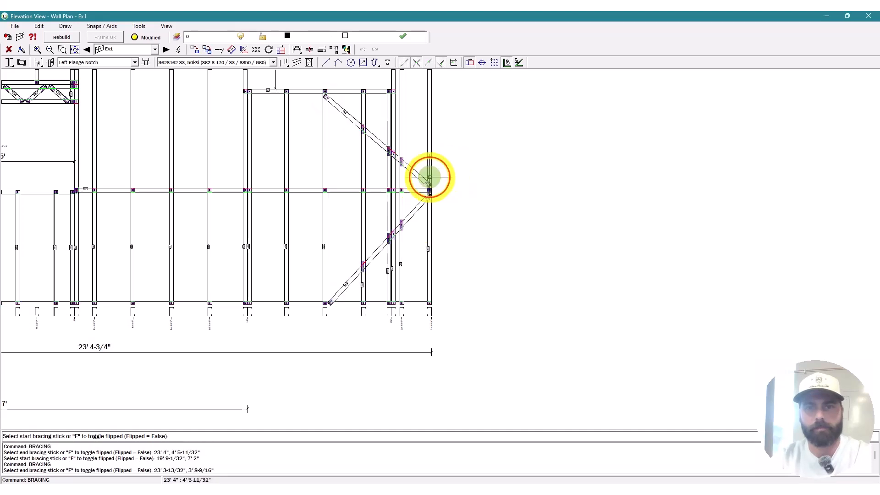
pyautogui.press('Escape')
pyautogui.scroll(-2, 509, 259)
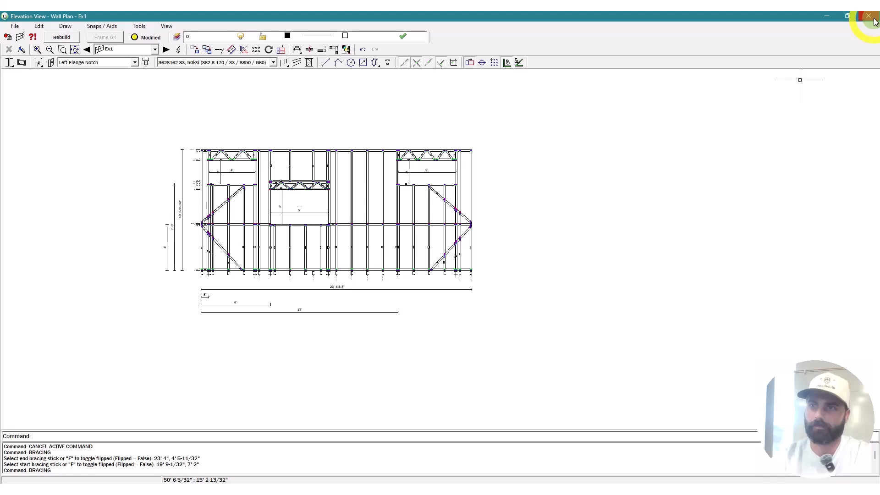
# Step: Advance past Ex2 to wall Ex3 and open its frame properties
pyautogui.click(166, 49)
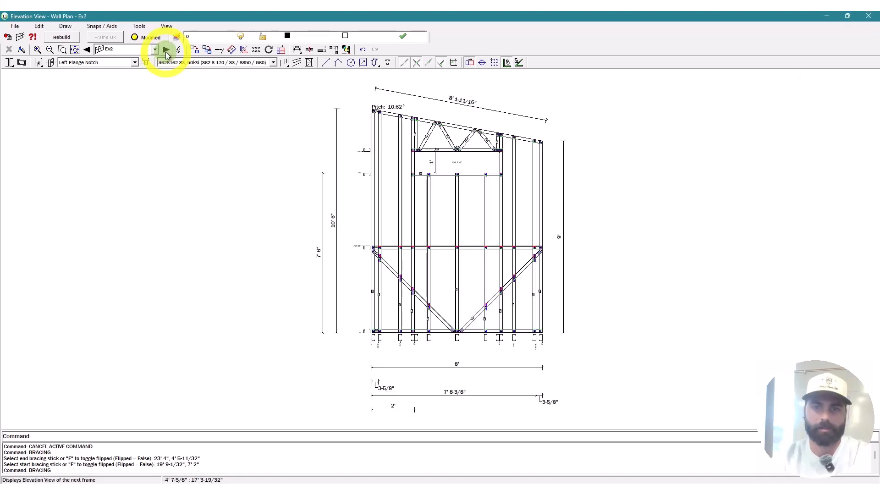
pyautogui.click(166, 49)
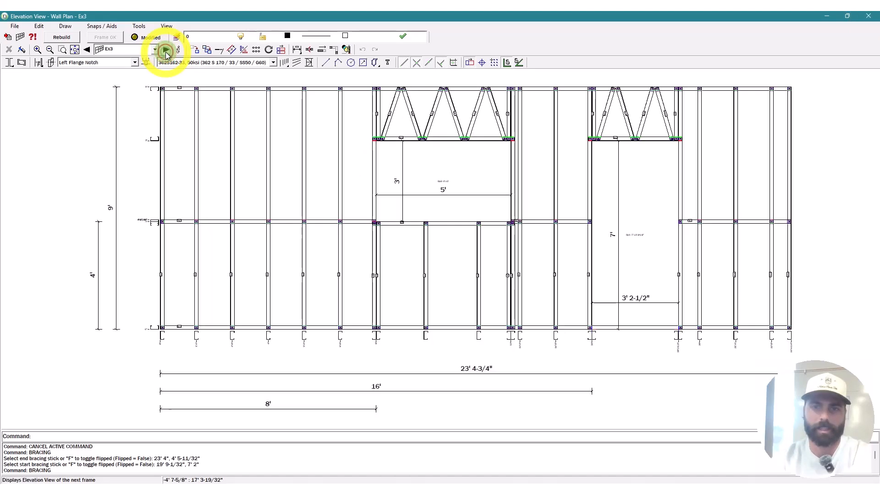
pyautogui.click(179, 49)
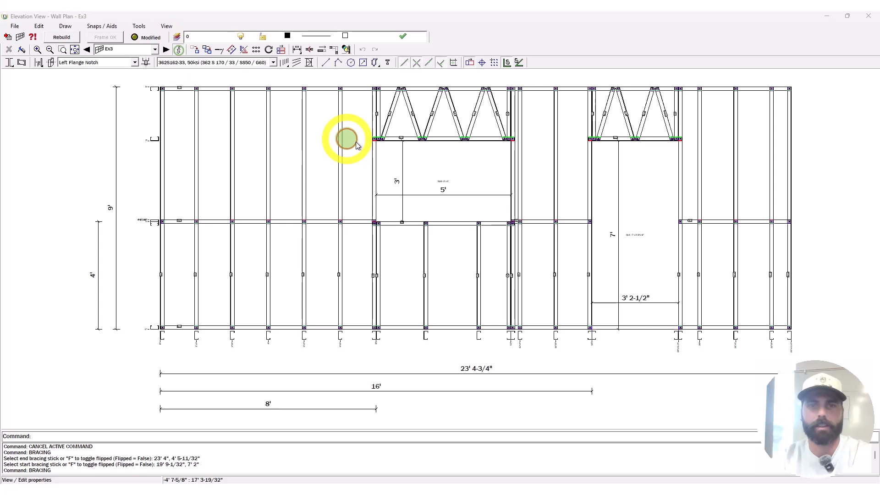
pyautogui.click(357, 145)
# Step: Add one more entry to Ex3's nog heights list and confirm it
pyautogui.click(479, 197)
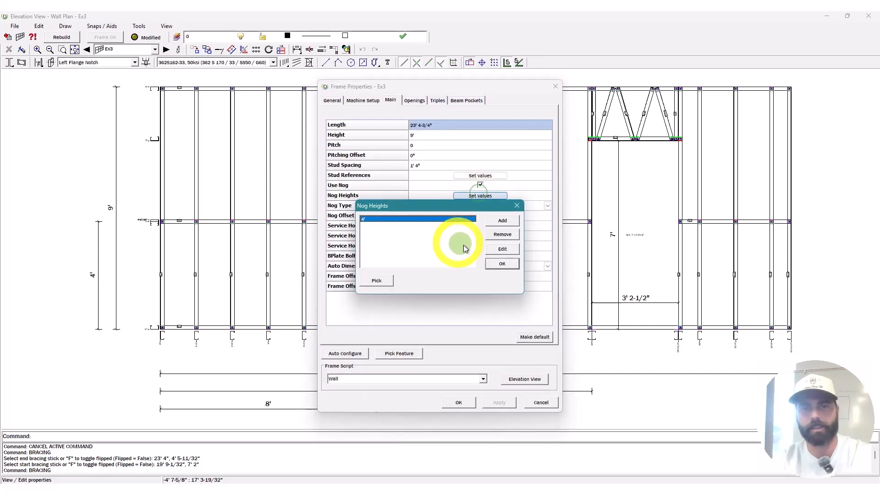
pyautogui.click(503, 222)
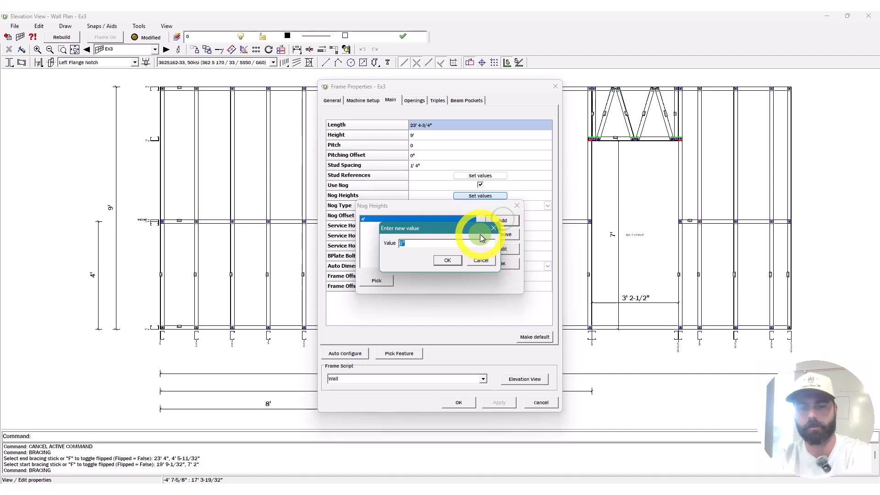
pyautogui.click(508, 267)
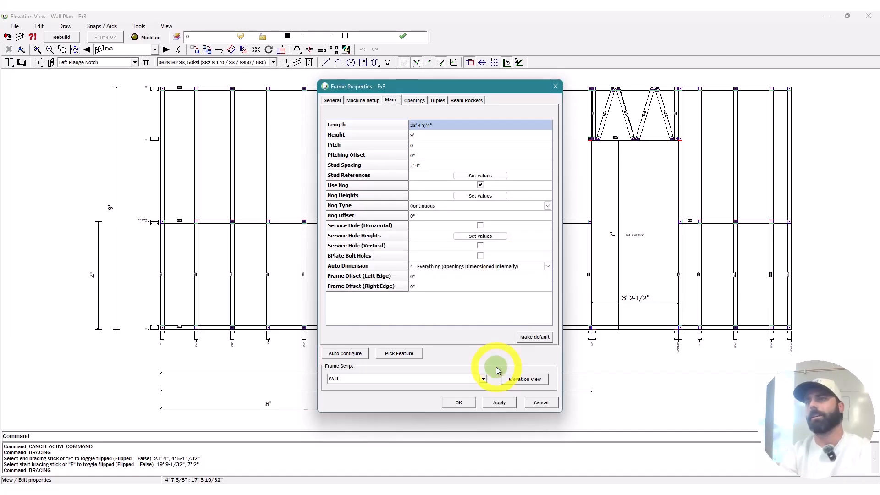
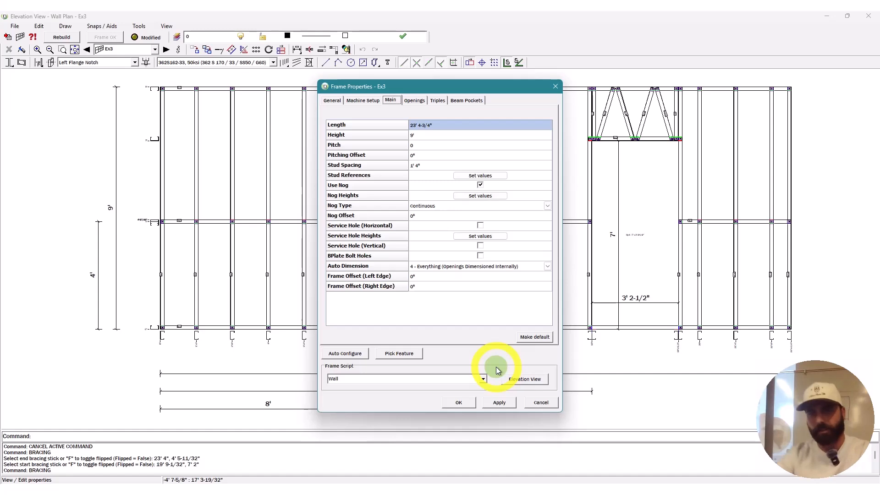
# Step: Apply Ex3's frame properties, rebuild its framing, and close the elevation view
pyautogui.click(539, 375)
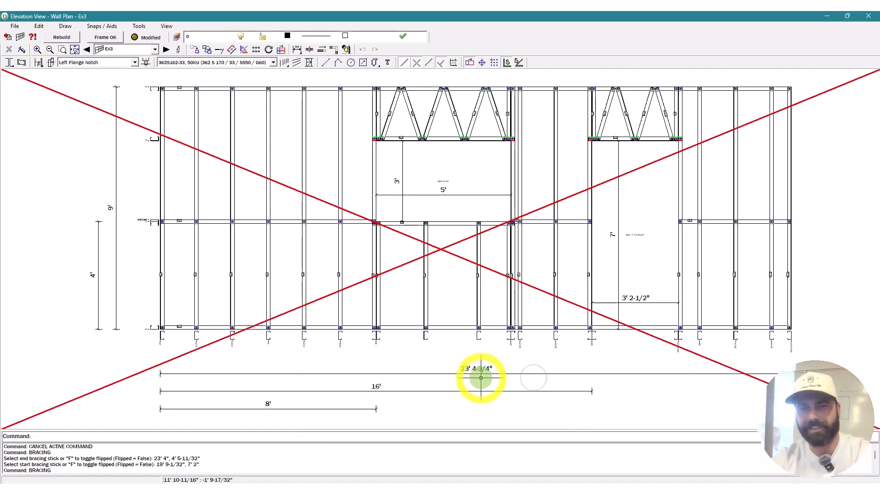
pyautogui.click(68, 40)
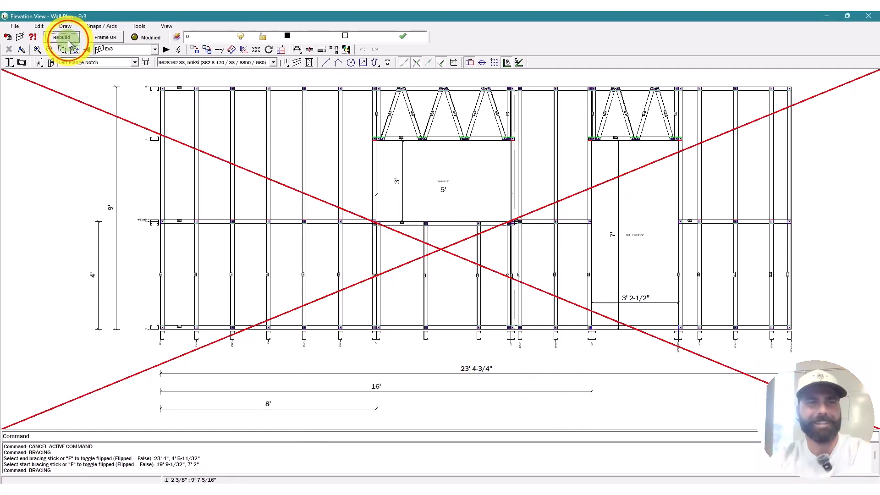
pyautogui.click(182, 51)
pyautogui.click(554, 86)
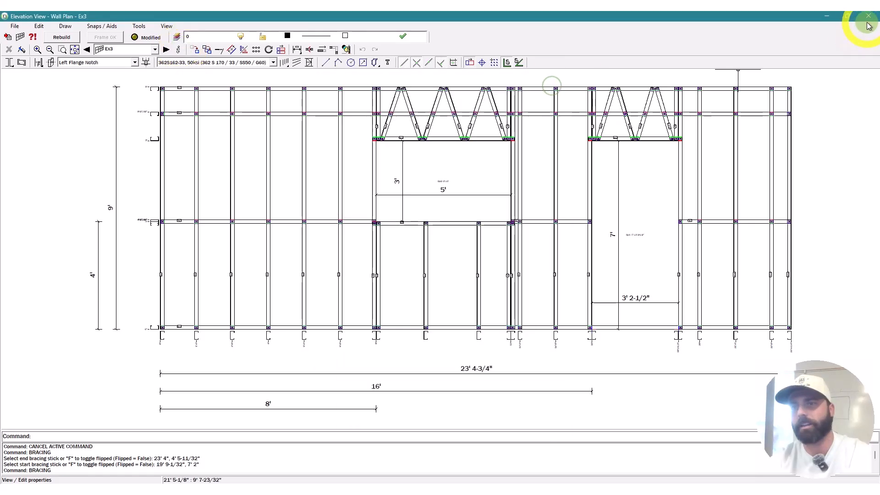
pyautogui.click(869, 17)
# Step: Erase the left elevation dimension, its vertical line, and the right-edge lines
pyautogui.scroll(7, 473, 135)
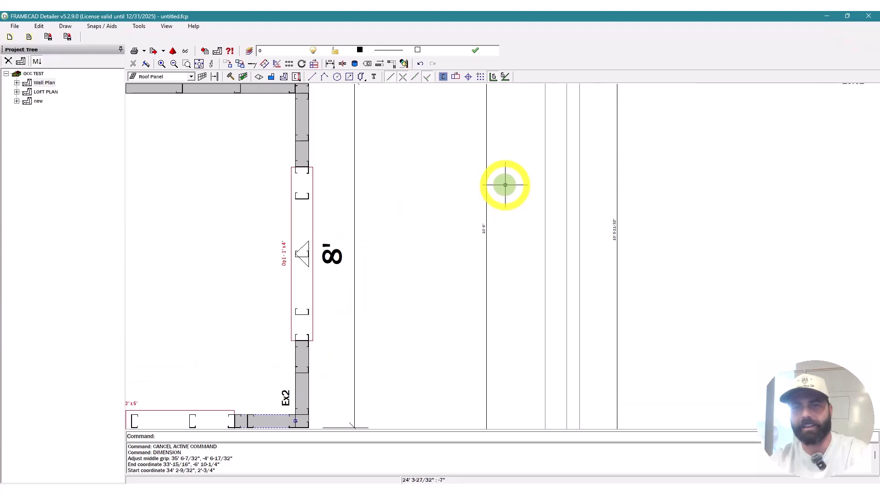
pyautogui.press('Escape')
pyautogui.moveTo(509, 235); pyautogui.dragTo(468, 204)
pyautogui.scroll(-4, 467, 185)
pyautogui.click(499, 141)
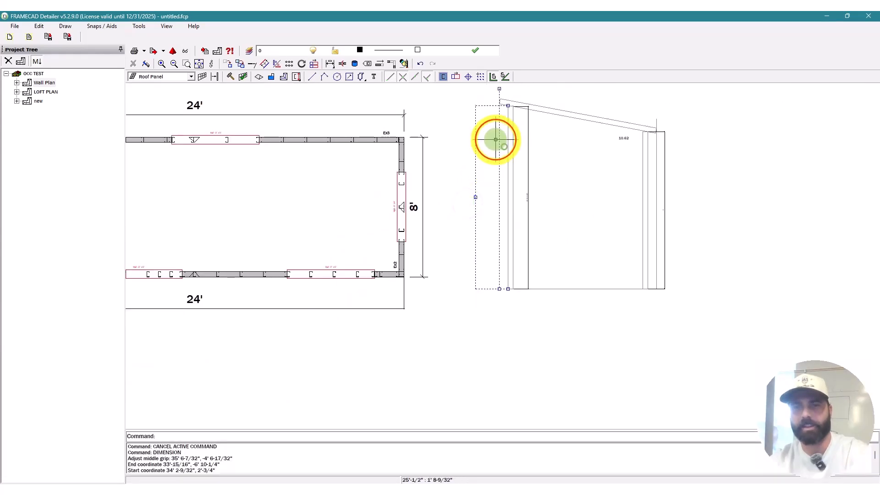
pyautogui.press('Delete')
pyautogui.moveTo(682, 211); pyautogui.dragTo(659, 174)
pyautogui.press('Delete')
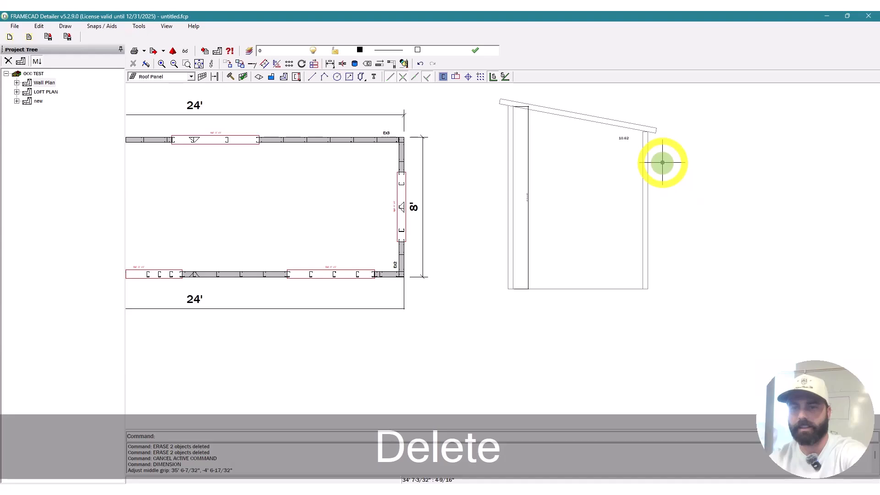
# Step: Draw an 8" line segment, then undo it
pyautogui.press('Escape')
pyautogui.press('l')
pyautogui.press('space')
pyautogui.scroll(5, 501, 275)
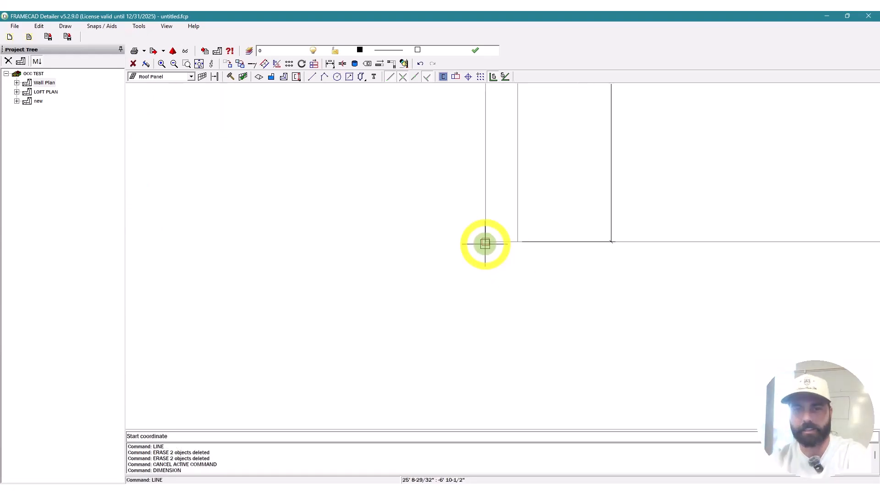
pyautogui.write('8')
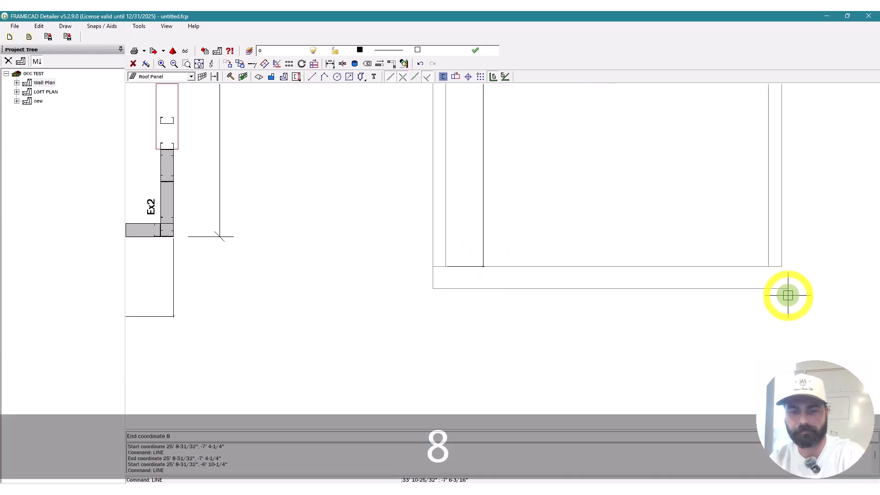
pyautogui.press('Return')
pyautogui.press('Escape')
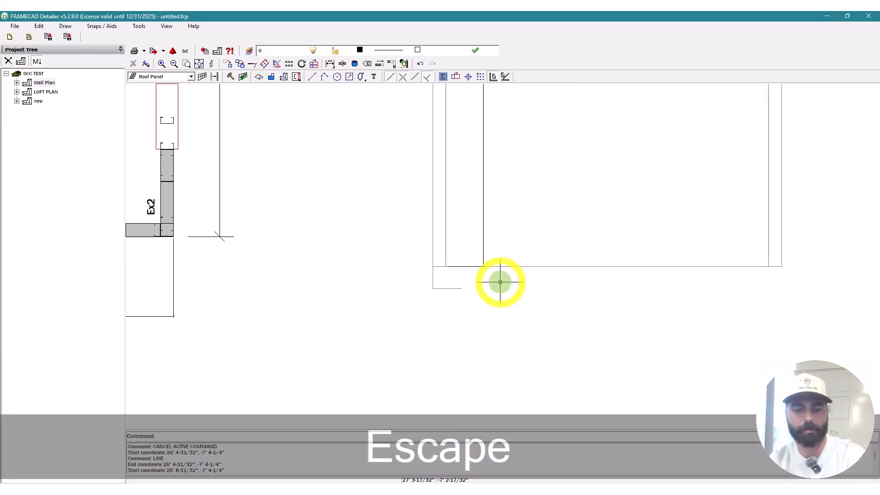
pyautogui.hotkey('ctrl', 'z')
pyautogui.hotkey('ctrl', 'z')
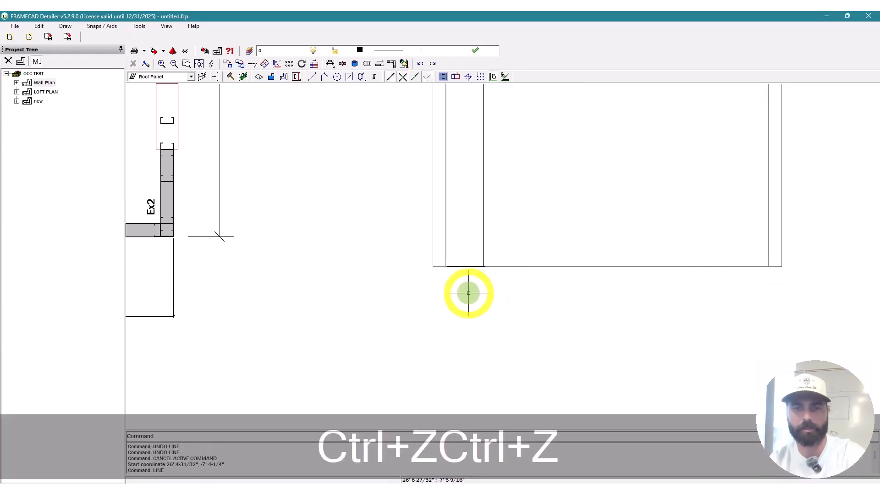
pyautogui.press('Escape')
# Step: Offset the base line by 3/4" and enter a 6" distance
pyautogui.press('o')
pyautogui.press('space')
pyautogui.write('3/')
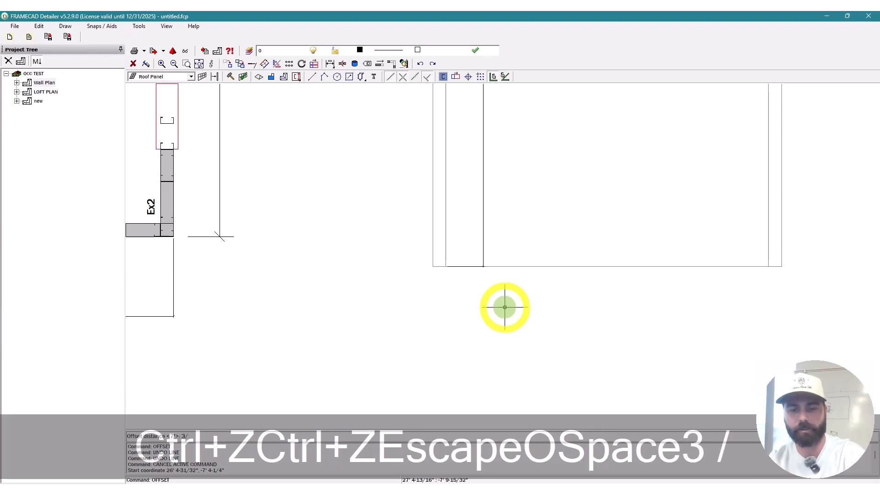
pyautogui.write('4"')
pyautogui.press('Return')
pyautogui.click(521, 270)
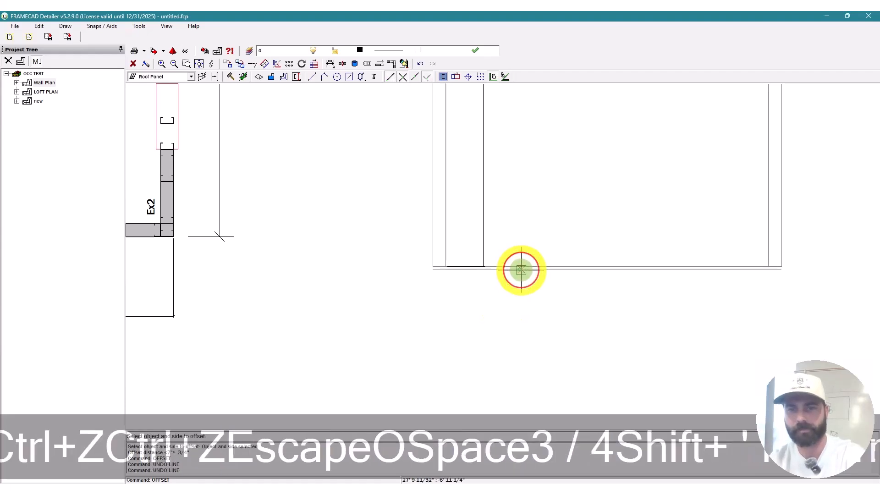
pyautogui.press('Escape')
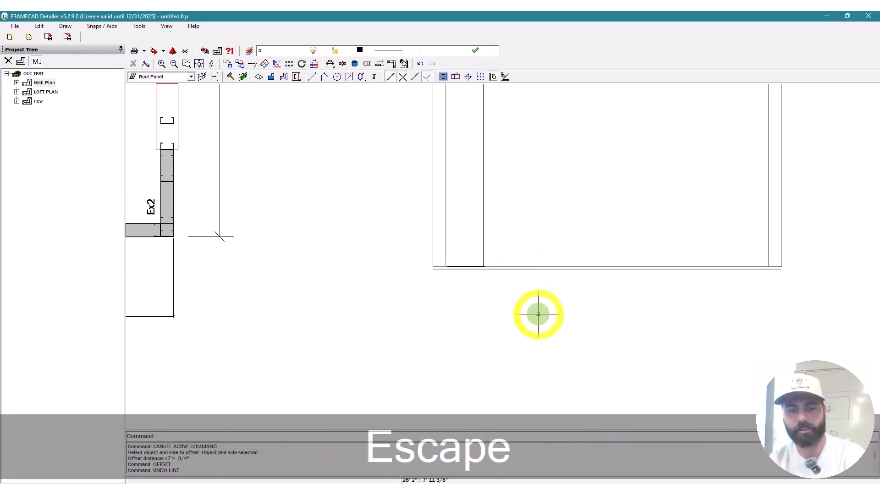
pyautogui.press('Return')
pyautogui.write('6"')
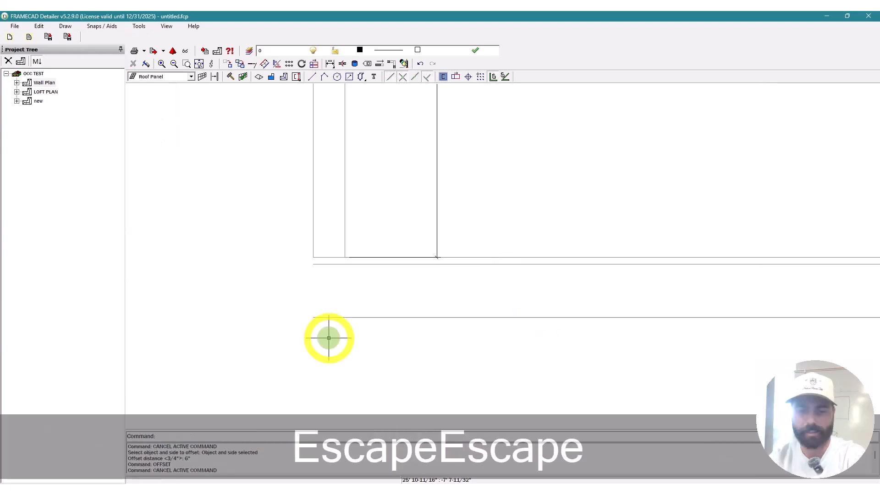
# Step: Start new lines at the wall base and the elevation corner
pyautogui.click(316, 317)
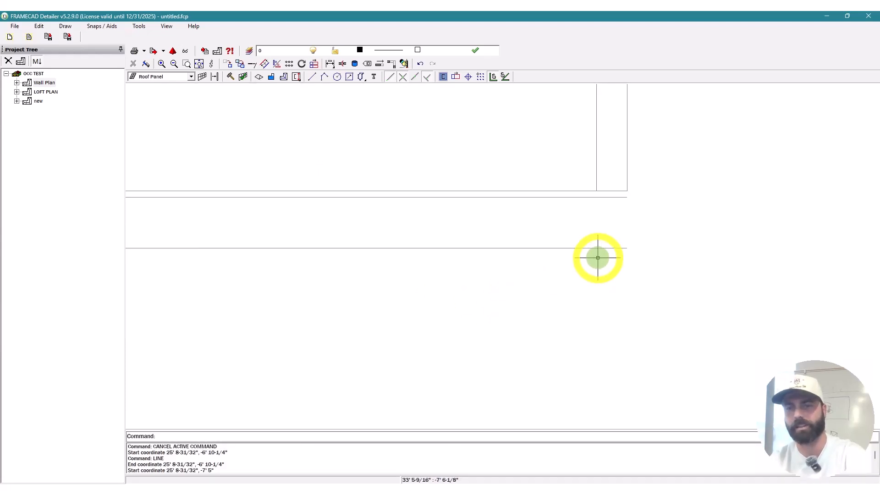
pyautogui.press('Escape')
pyautogui.press('l')
pyautogui.press('space')
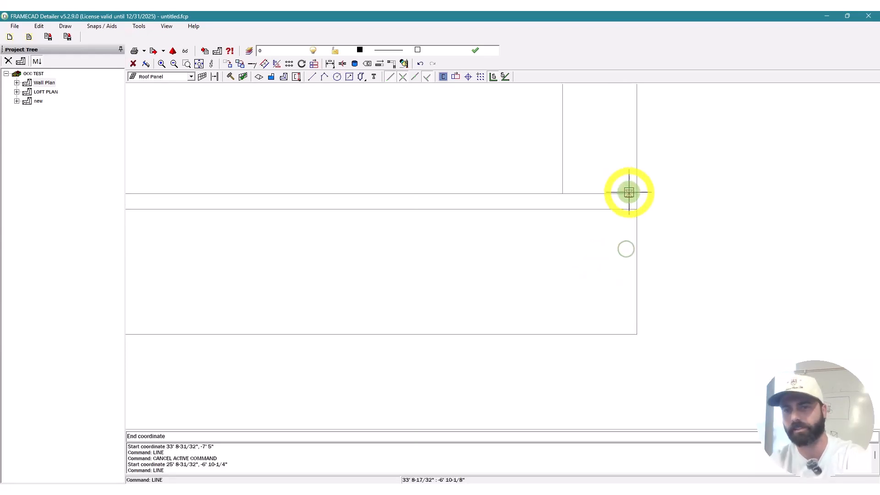
pyautogui.click(688, 215)
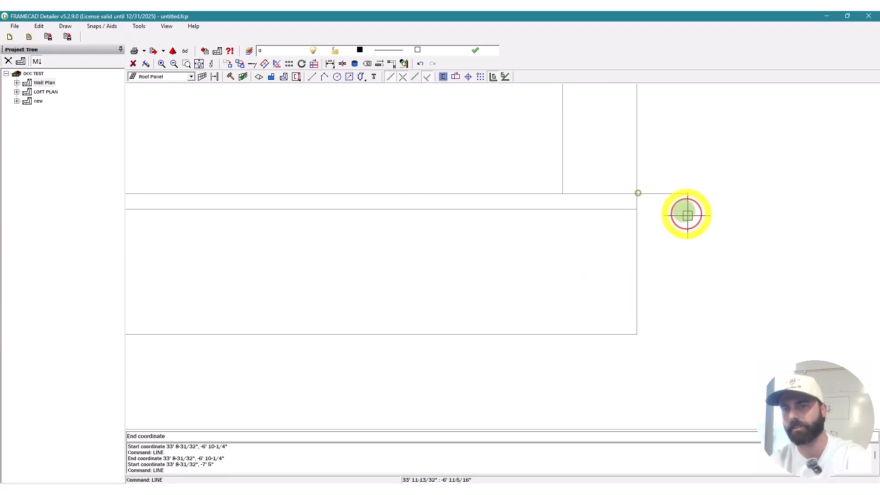
# Step: Offset the wall line by 1/2"
pyautogui.press('Escape')
pyautogui.press('l')
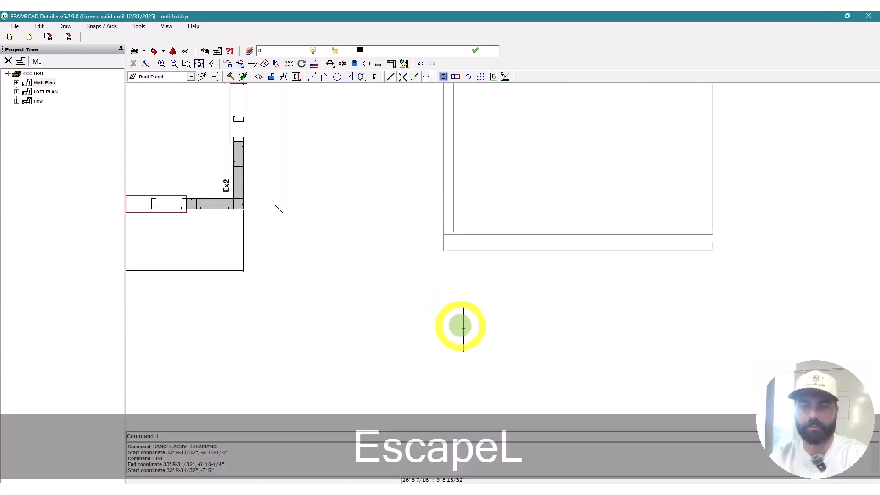
pyautogui.press('space')
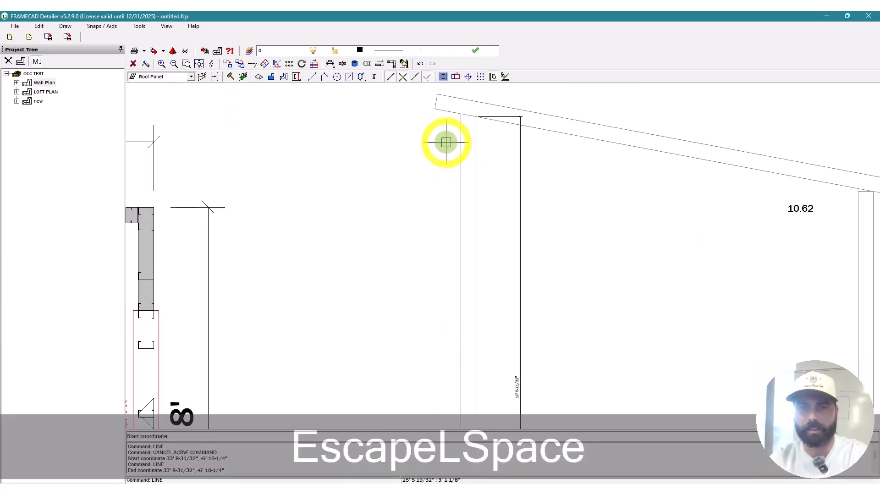
pyautogui.write('1/')
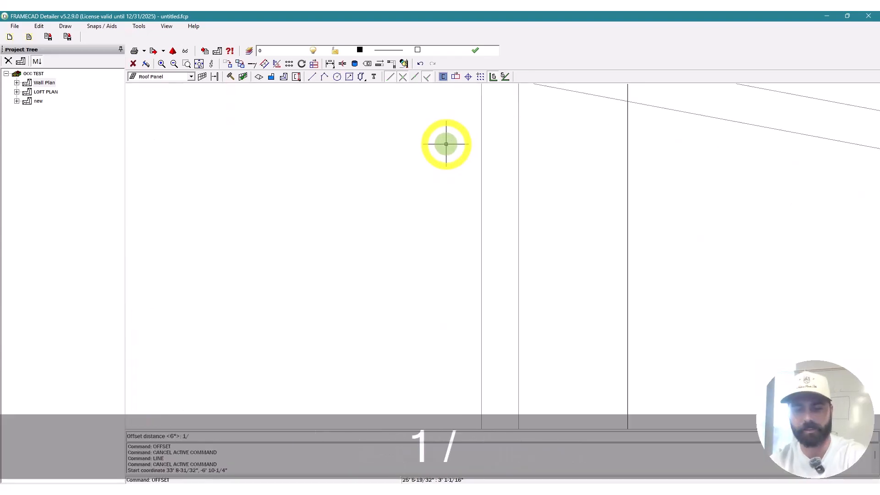
pyautogui.write('2"')
pyautogui.press('Return')
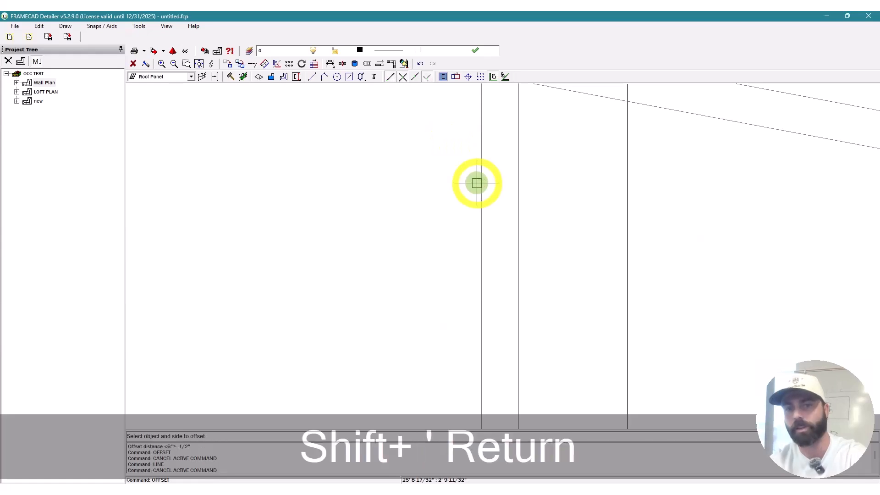
pyautogui.click(477, 183)
pyautogui.scroll(-2, 477, 183)
# Step: Draw a horizontal segment, then erase the two construction lines
pyautogui.scroll(-3, 459, 133)
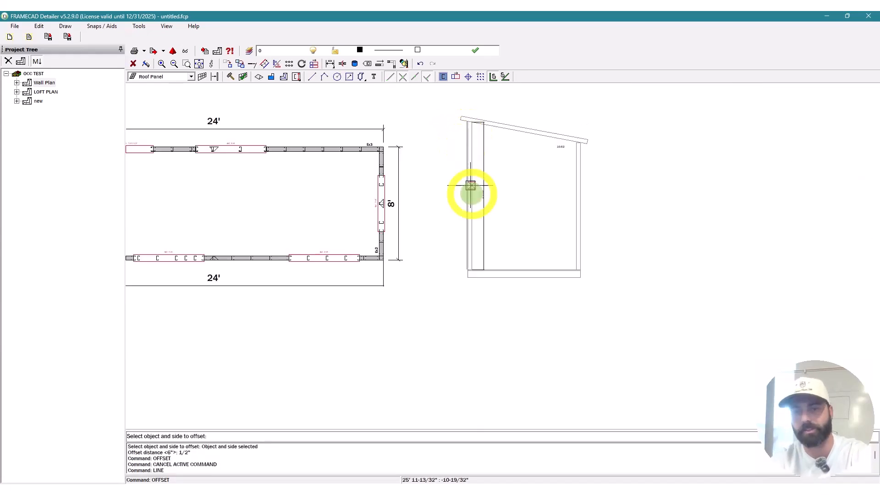
pyautogui.scroll(3, 471, 186)
pyautogui.press('Escape')
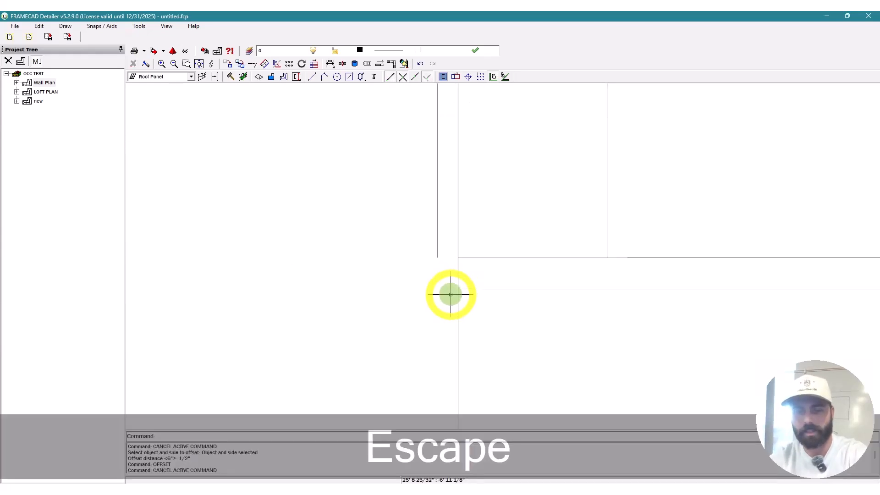
pyautogui.press('l')
pyautogui.press('space')
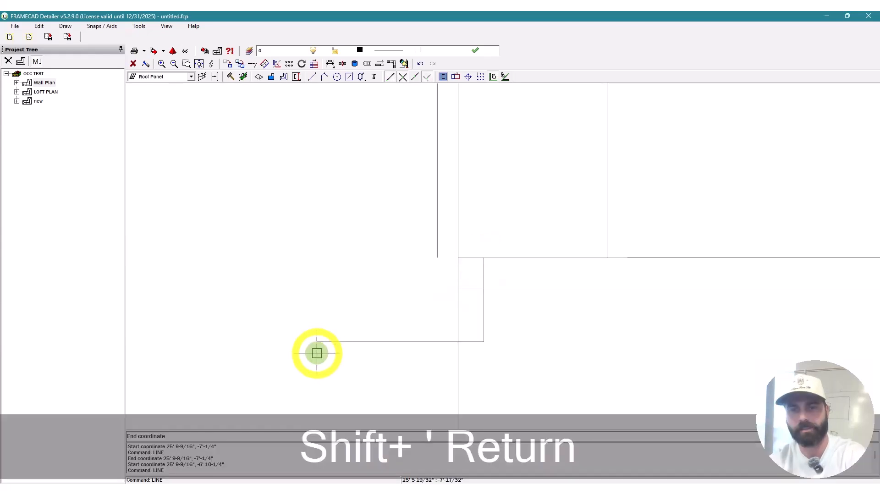
pyautogui.click(340, 341)
pyautogui.press('Escape')
pyautogui.write('t')
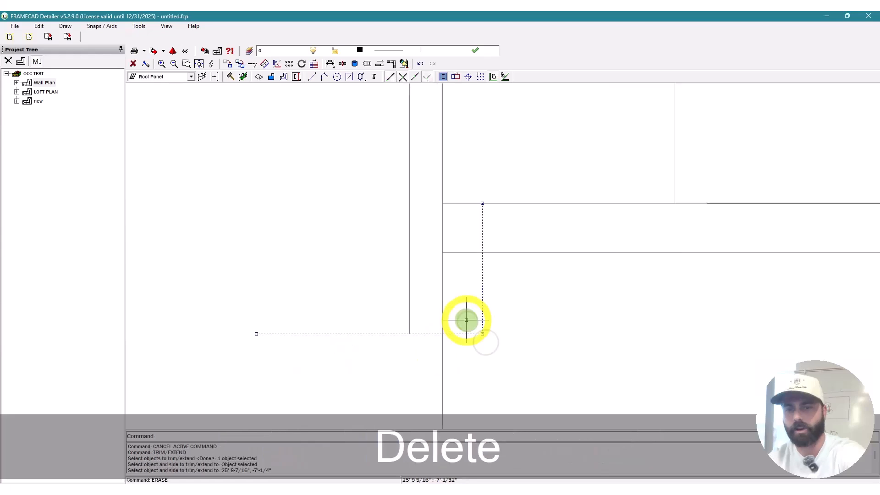
pyautogui.press('Delete')
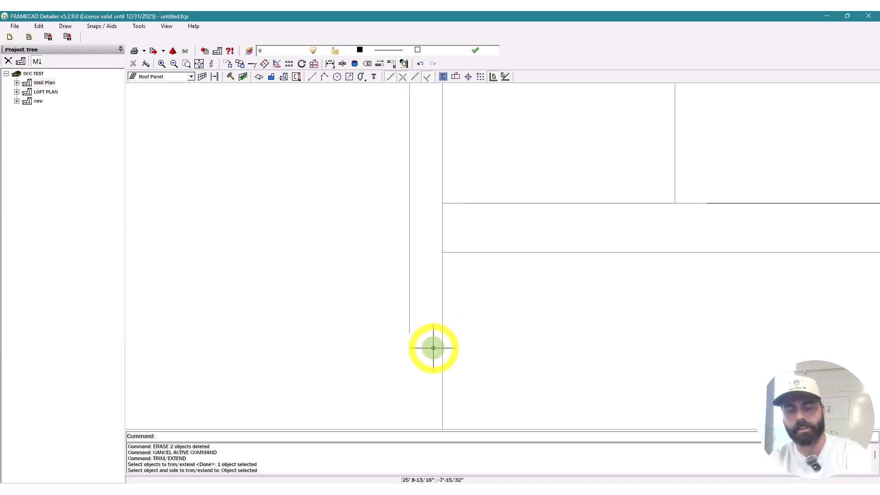
# Step: Draw a line from the vertical line's end to the wall edge and offset it 4'
pyautogui.press('l')
pyautogui.press('space')
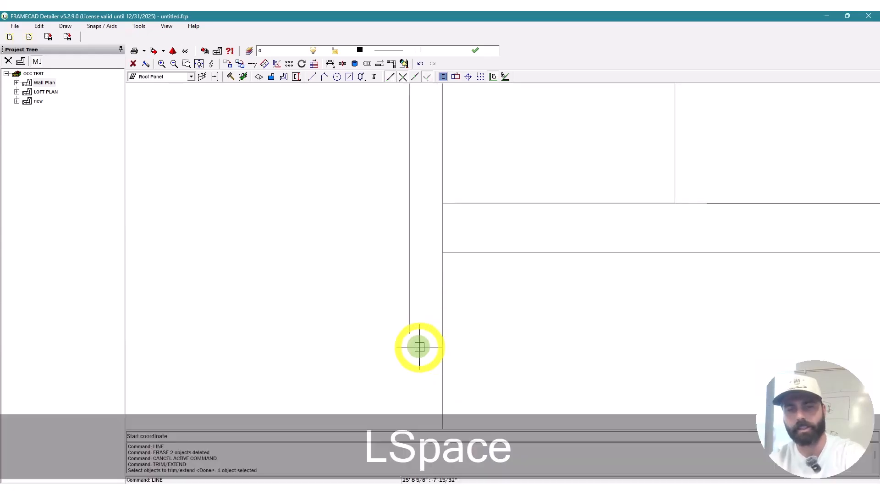
pyautogui.click(410, 335)
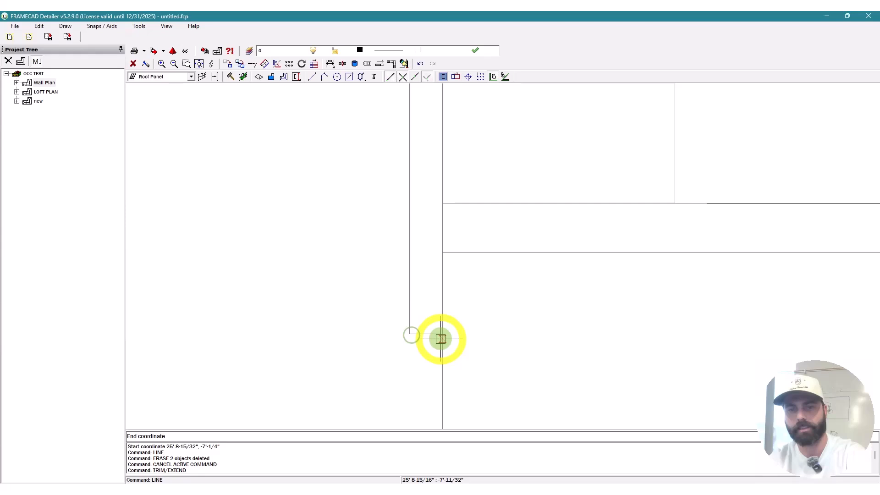
pyautogui.click(441, 339)
pyautogui.press('Escape')
pyautogui.press('Escape')
pyautogui.press('o')
pyautogui.press('space')
pyautogui.write('4')
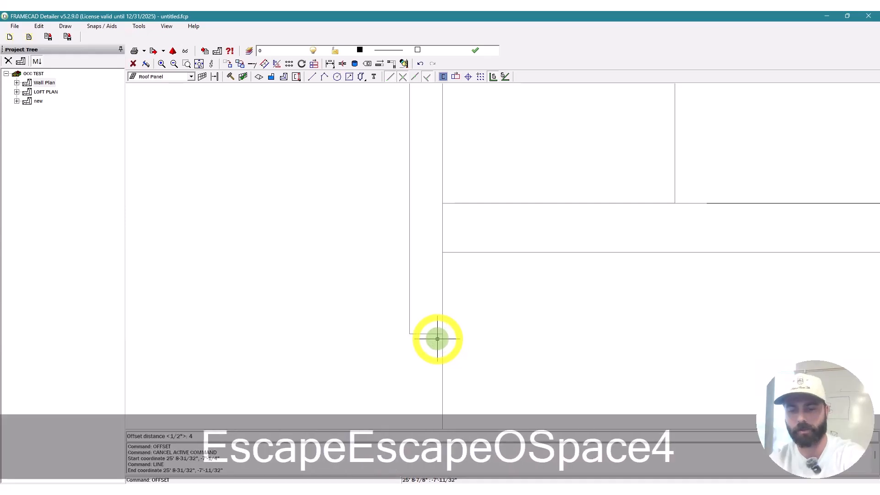
pyautogui.write("'")
pyautogui.press('Return')
pyautogui.click(427, 332)
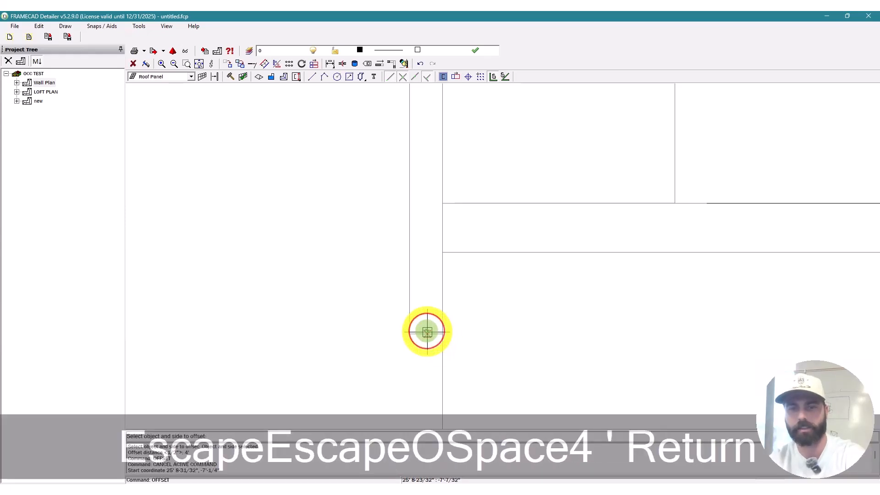
pyautogui.press('Escape')
pyautogui.press('Escape')
# Step: Add a 3' 10" vertical dimension to the left of the wall
pyautogui.scroll(-2, 434, 348)
pyautogui.scroll(2, 435, 350)
pyautogui.write('DI')
pyautogui.press('space')
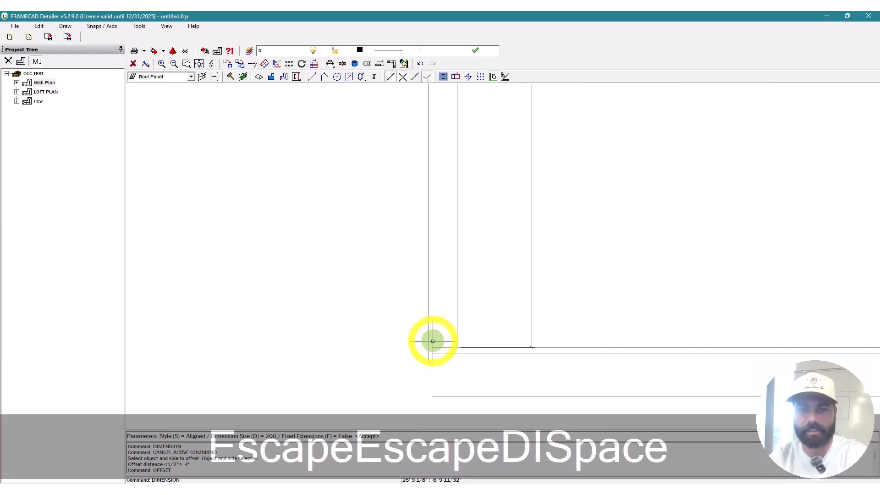
pyautogui.click(469, 123)
pyautogui.scroll(-1, 469, 123)
pyautogui.click(428, 148)
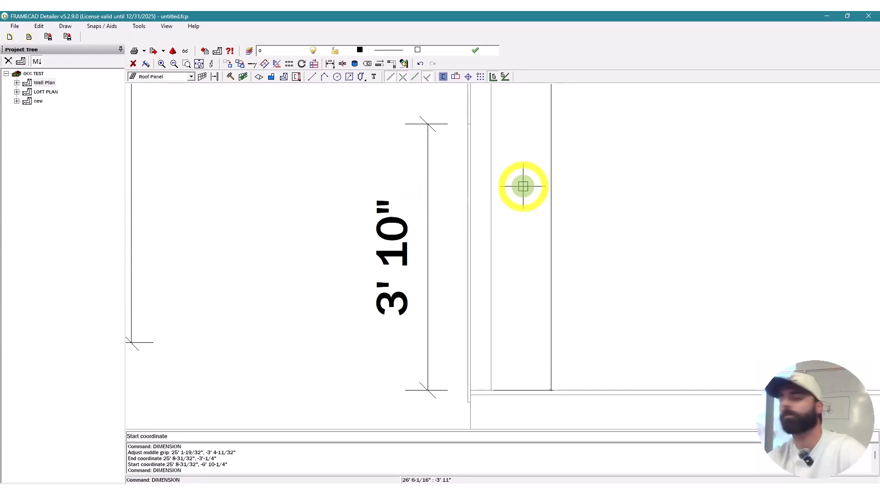
pyautogui.scroll(-5, 522, 185)
pyautogui.press('Escape')
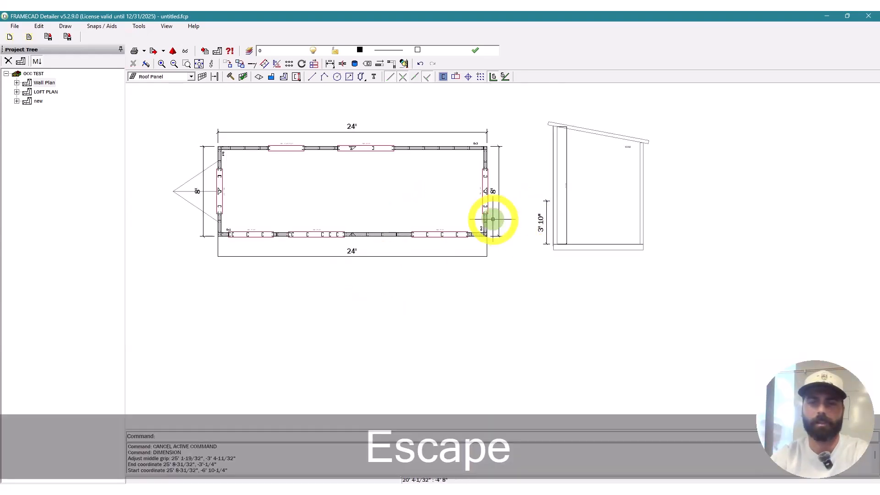
pyautogui.scroll(4, 230, 296)
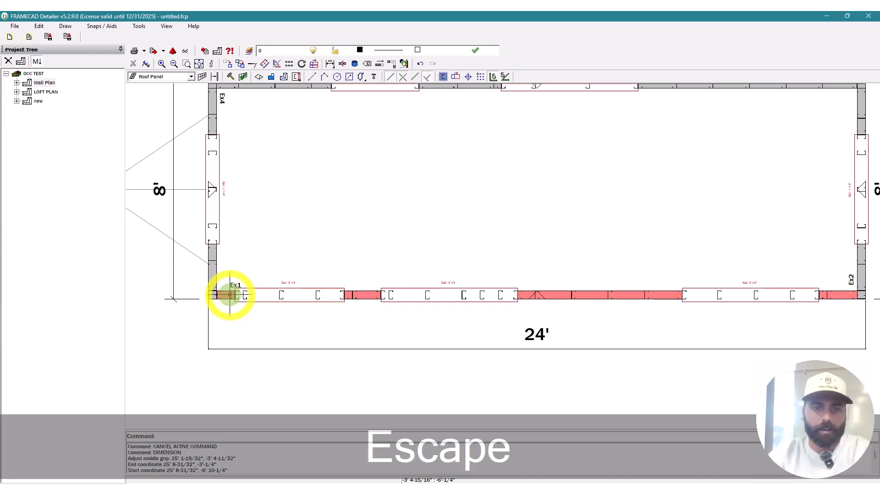
# Step: Open wall Ex1's elevation, step through to Ex3, and open its frame properties
pyautogui.doubleClick(230, 295)
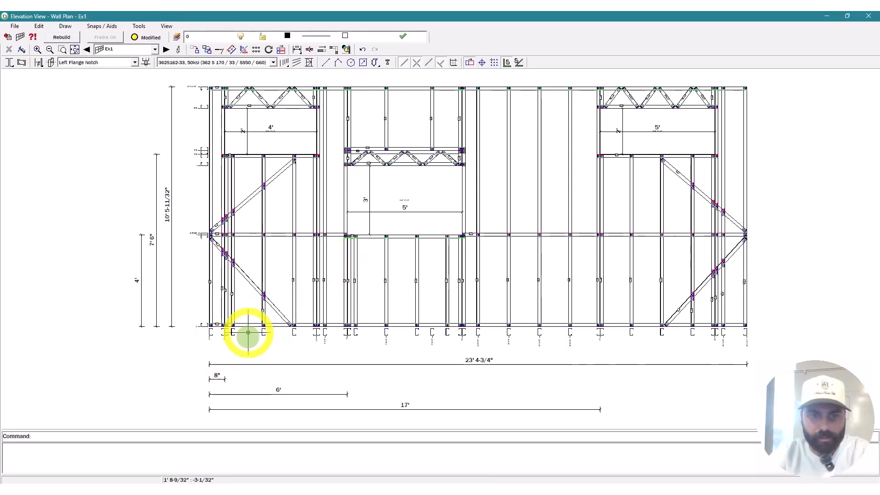
pyautogui.scroll(4, 248, 333)
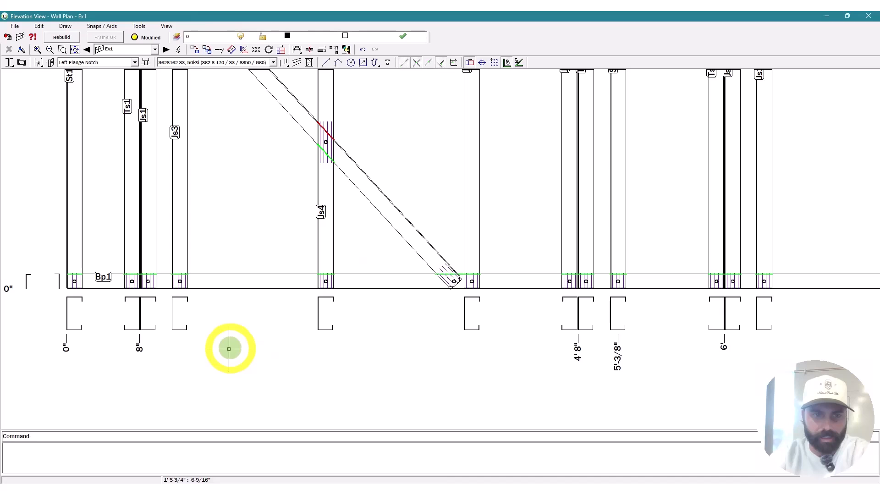
pyautogui.click(166, 51)
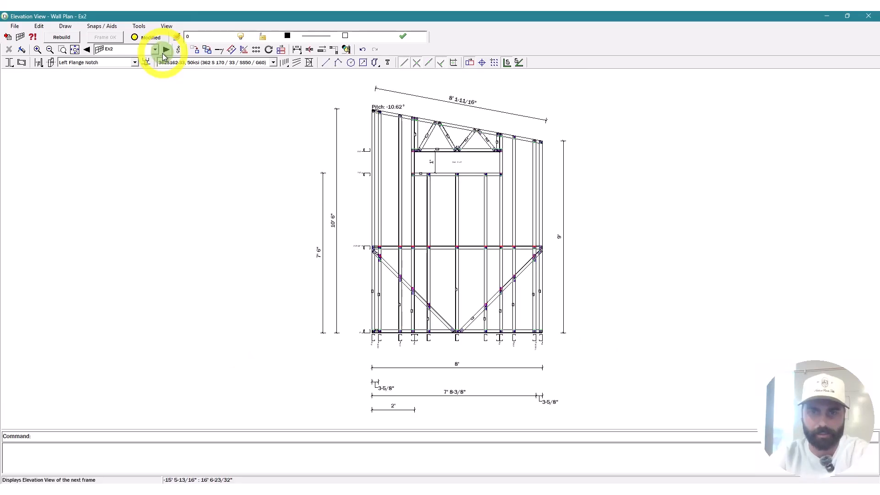
pyautogui.click(166, 51)
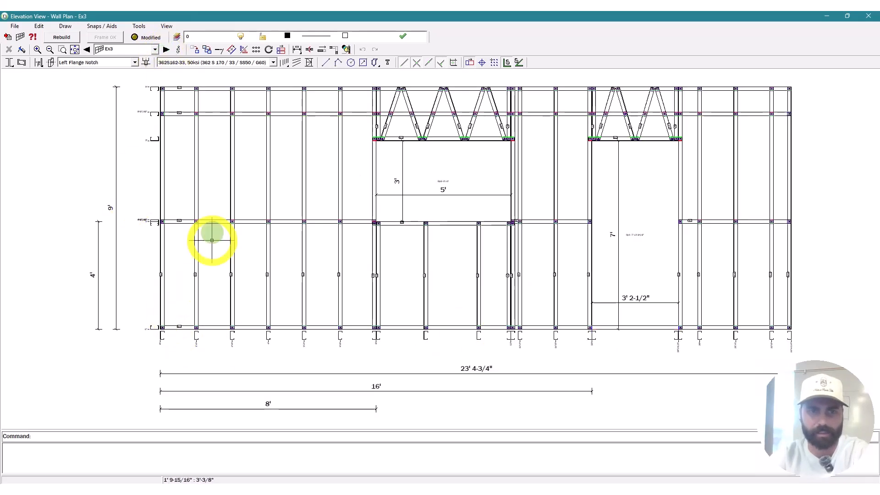
pyautogui.doubleClick(288, 95)
# Step: Change the Main stud reference from 0" to -3-5/8" and accept it
pyautogui.click(391, 101)
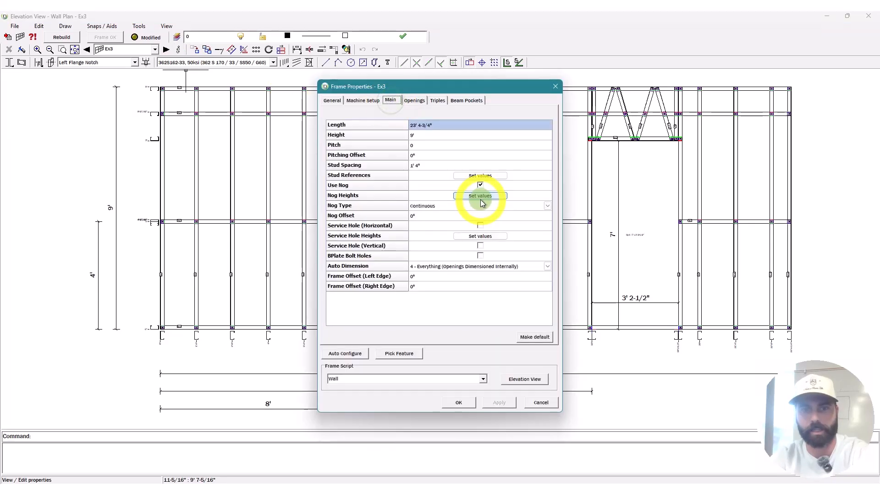
pyautogui.click(474, 175)
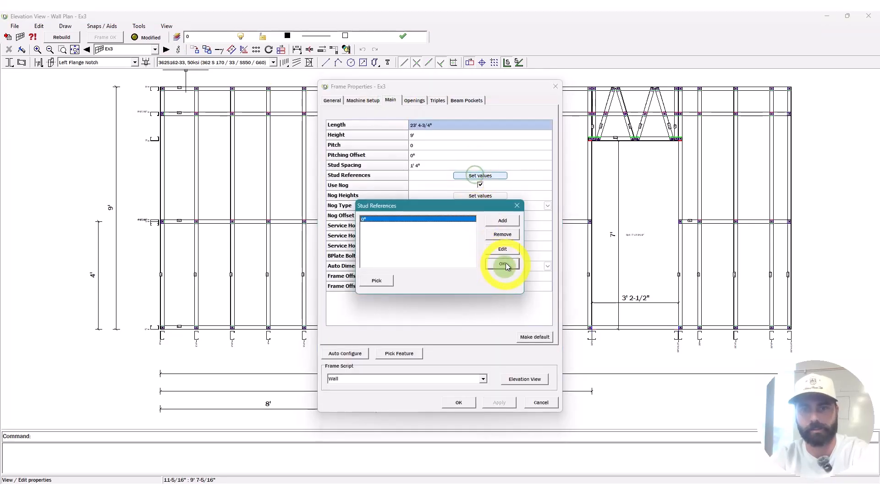
pyautogui.click(507, 250)
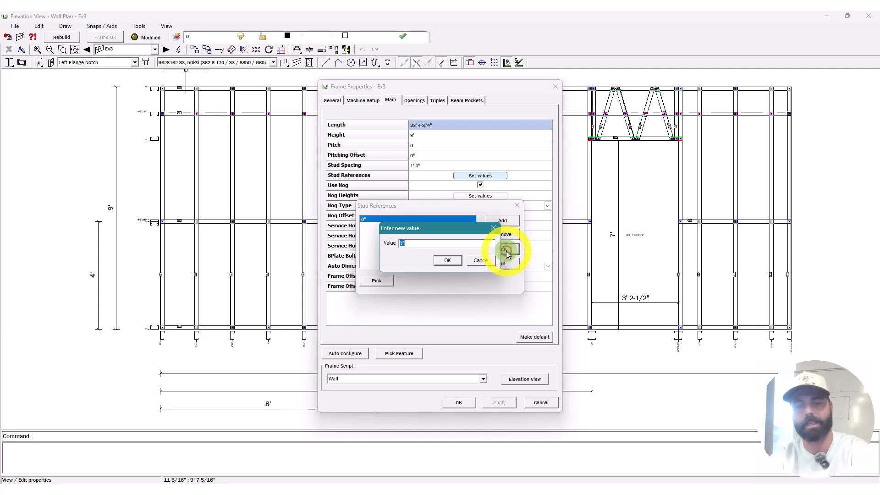
pyautogui.write('-3-5/8"')
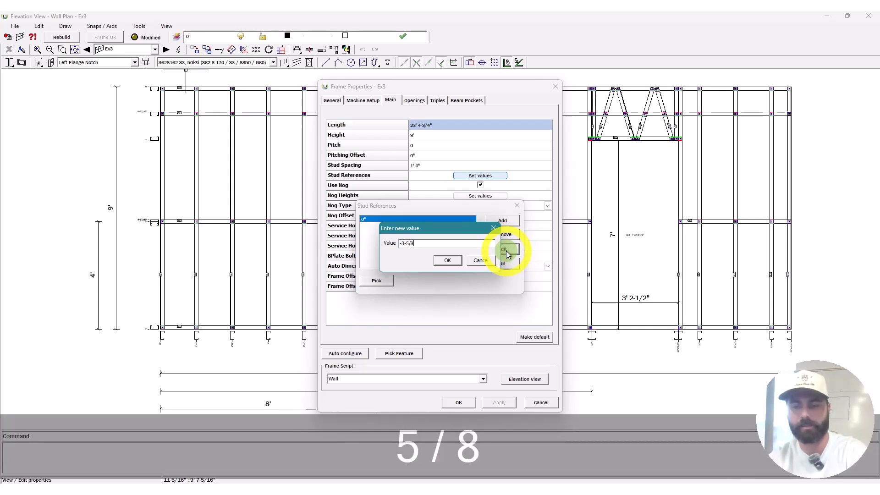
pyautogui.click(458, 260)
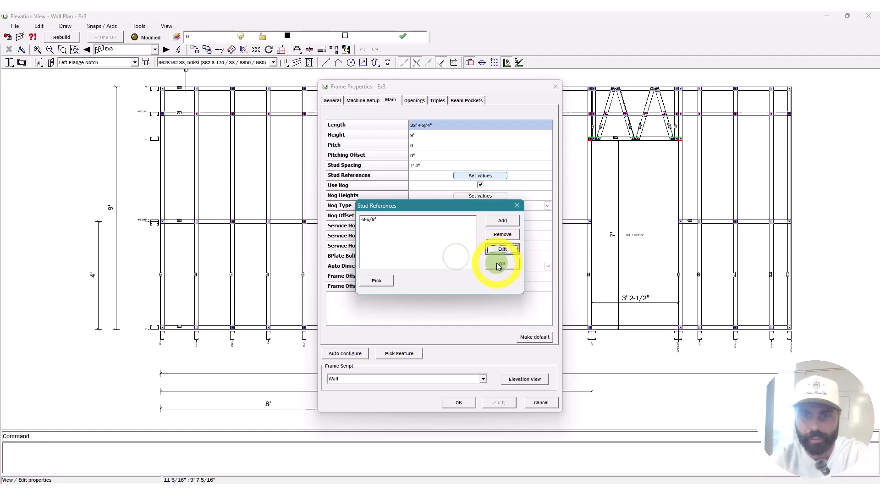
pyautogui.click(497, 263)
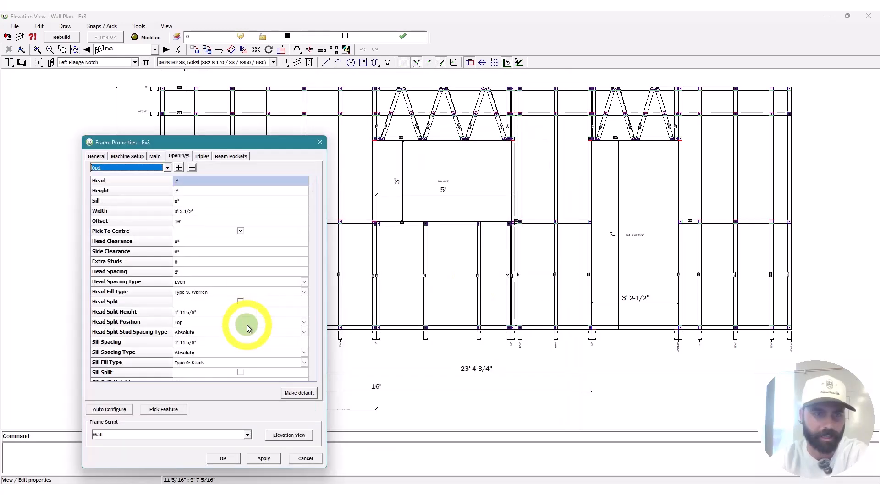
# Step: Check Op1's Head Split, then uncheck Allow Nog Passthrough for opening Op2
pyautogui.click(241, 304)
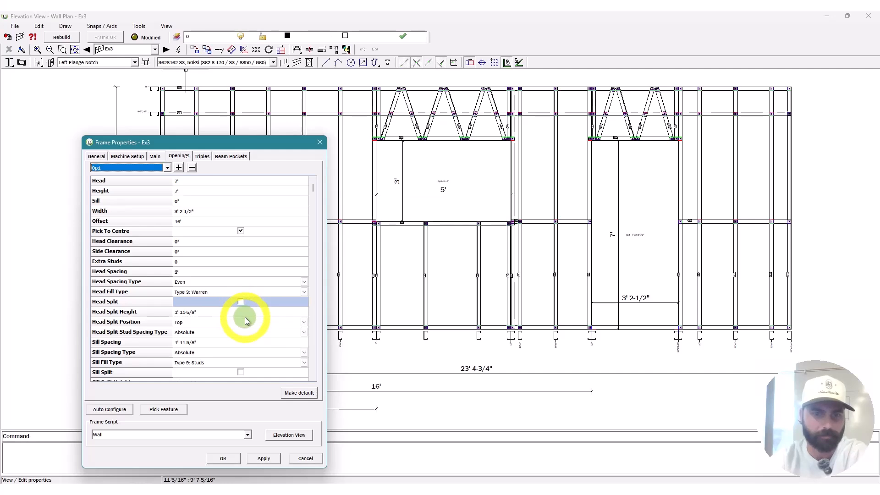
pyautogui.click(147, 168)
pyautogui.click(146, 183)
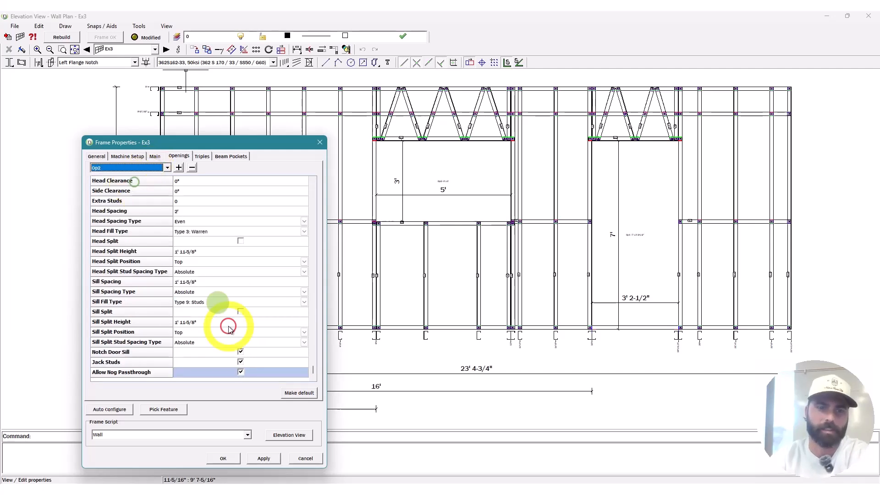
pyautogui.click(241, 372)
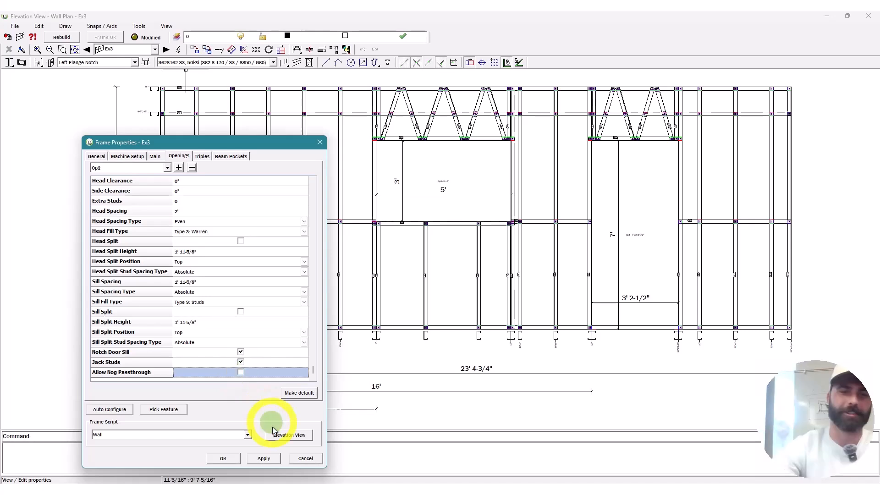
pyautogui.click(284, 435)
# Step: Rebuild Ex3's framing and advance to wall Ex1's elevation
pyautogui.click(61, 37)
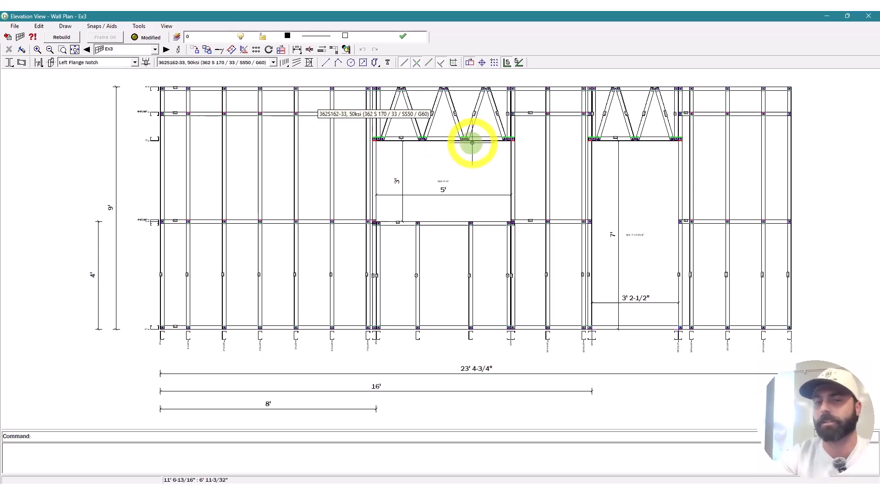
pyautogui.scroll(2, 475, 142)
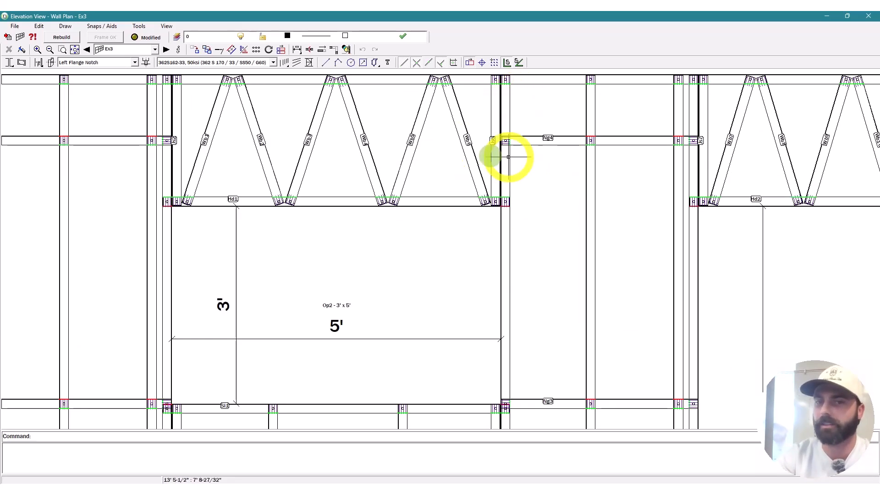
pyautogui.click(166, 49)
pyautogui.click(166, 49)
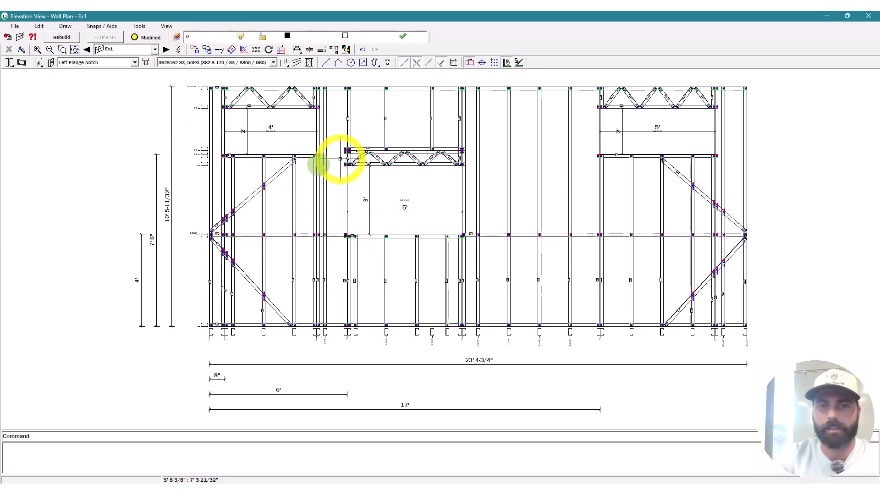
# Step: In Ex1's opening settings, set Op1's width to 5' and Op2's offset to 8
pyautogui.scroll(1, 501, 153)
pyautogui.scroll(3, 520, 183)
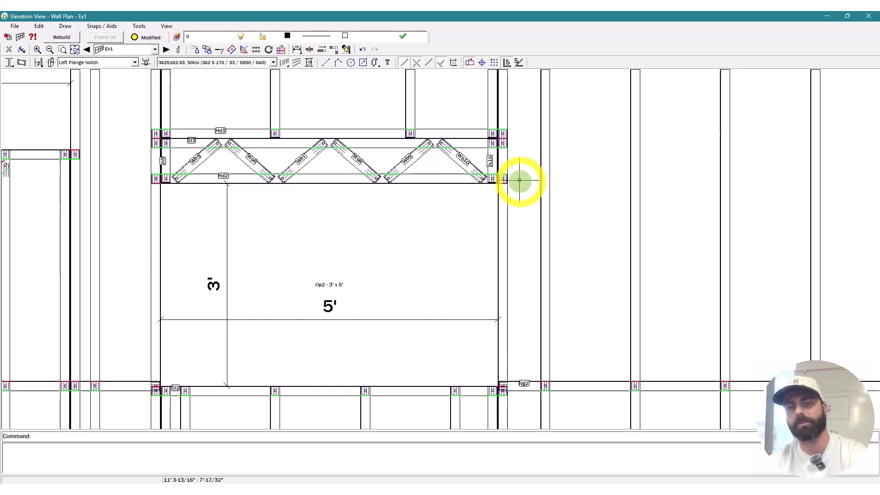
pyautogui.scroll(-2, 521, 182)
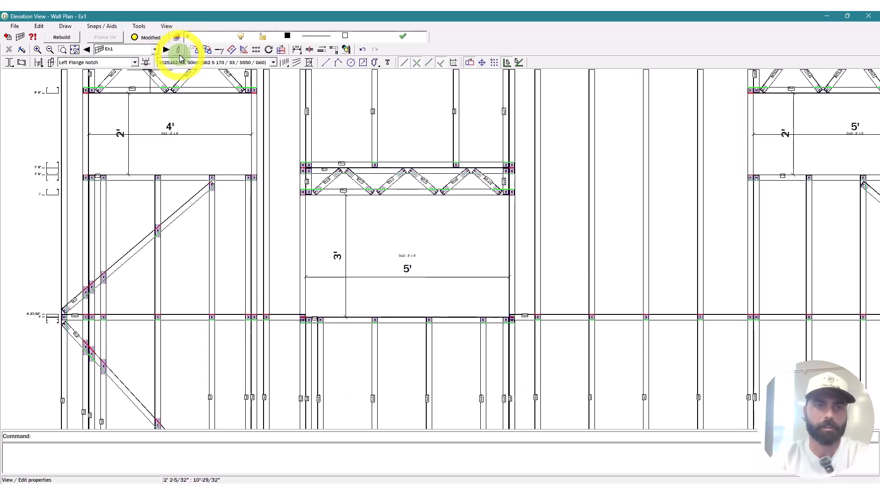
pyautogui.click(179, 51)
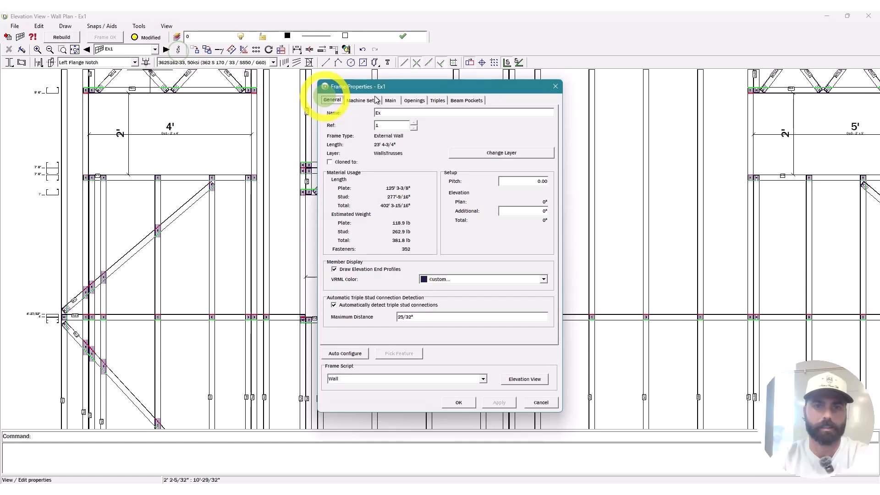
pyautogui.click(414, 100)
pyautogui.click(447, 155)
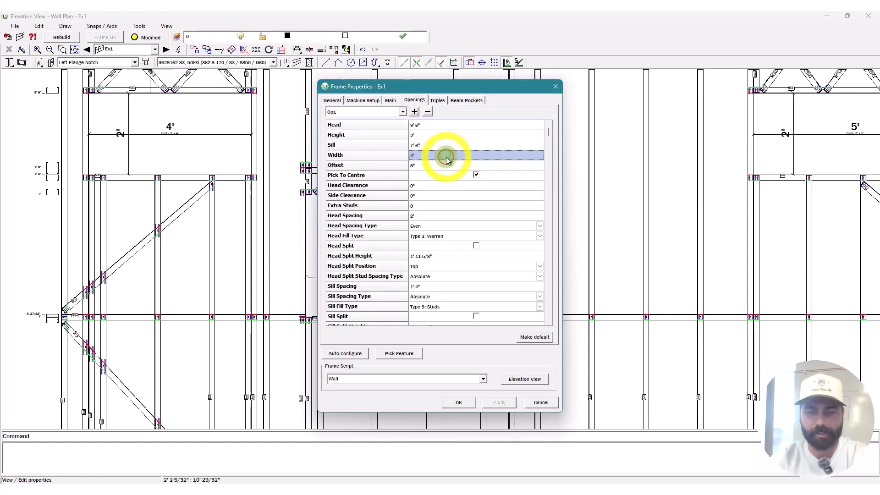
pyautogui.write("5'")
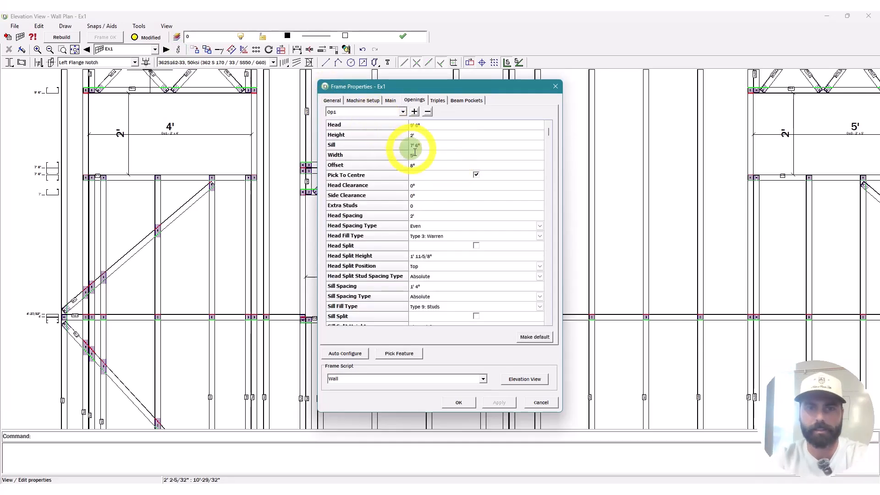
pyautogui.click(436, 165)
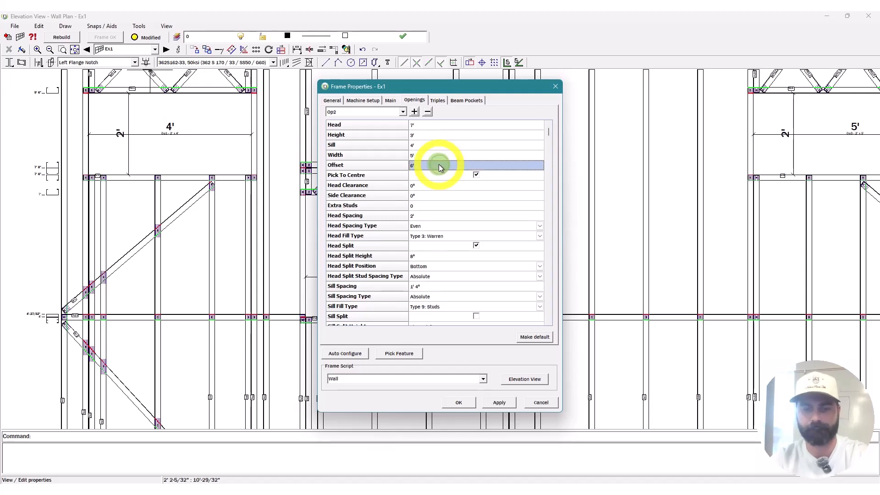
pyautogui.click(439, 165)
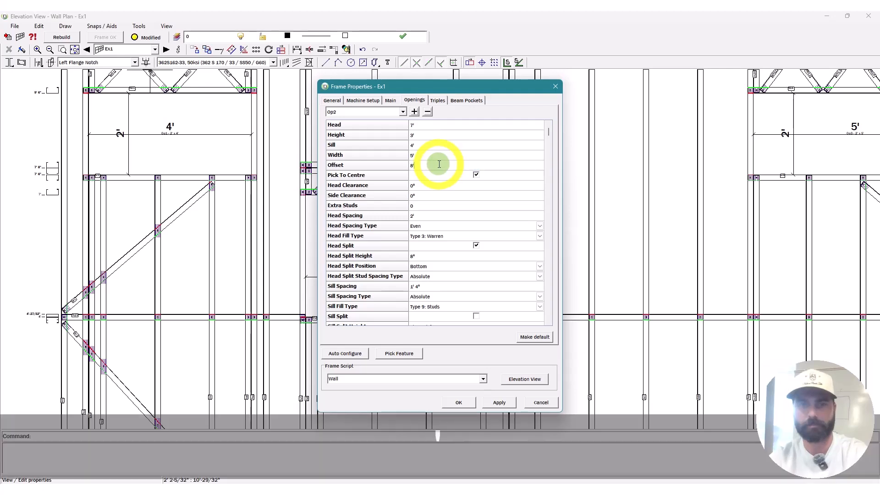
pyautogui.write('8')
# Step: Turn off nog passthrough and jack studs for Op2 and rebuild the frame
pyautogui.scroll(-2, 475, 261)
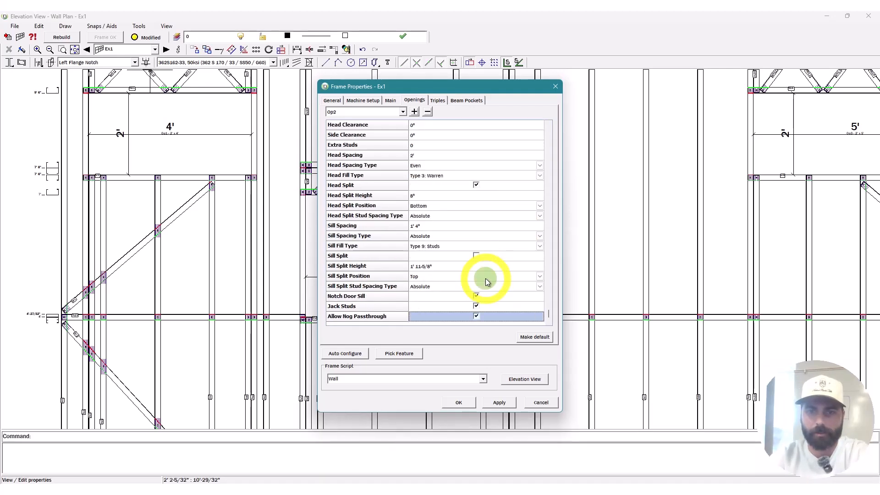
pyautogui.moveTo(494, 92); pyautogui.dragTo(685, 52)
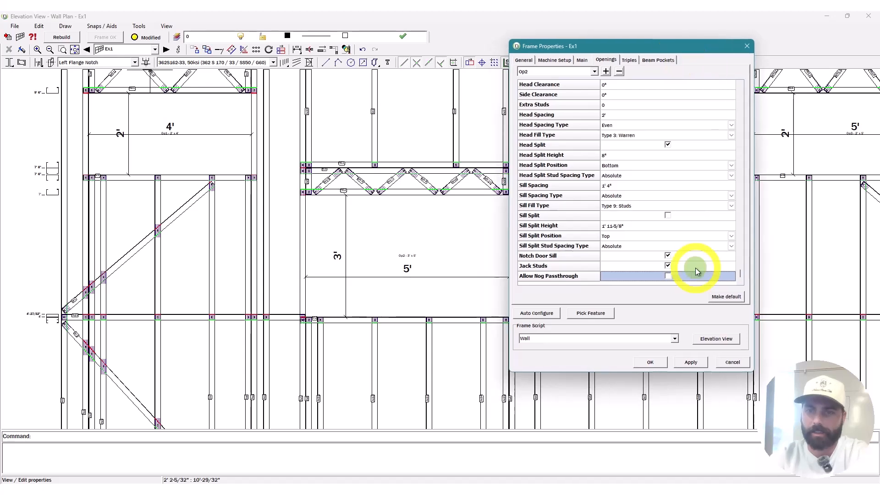
pyautogui.click(668, 275)
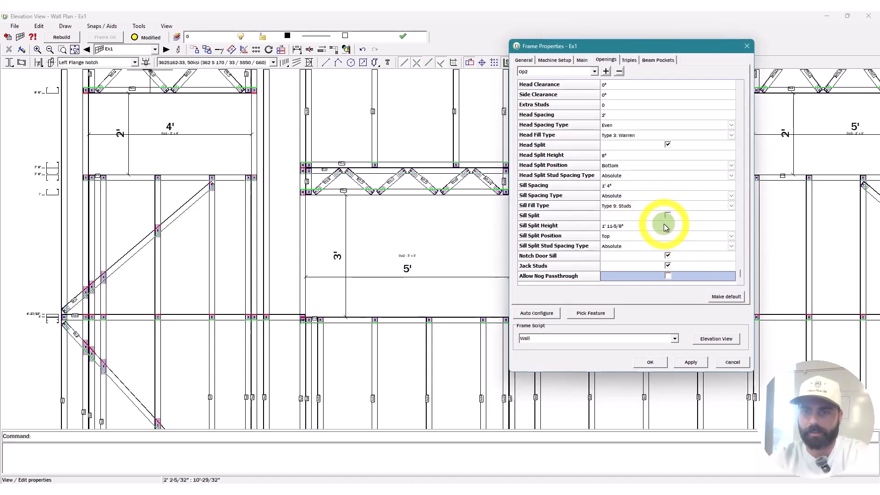
pyautogui.scroll(5, 674, 219)
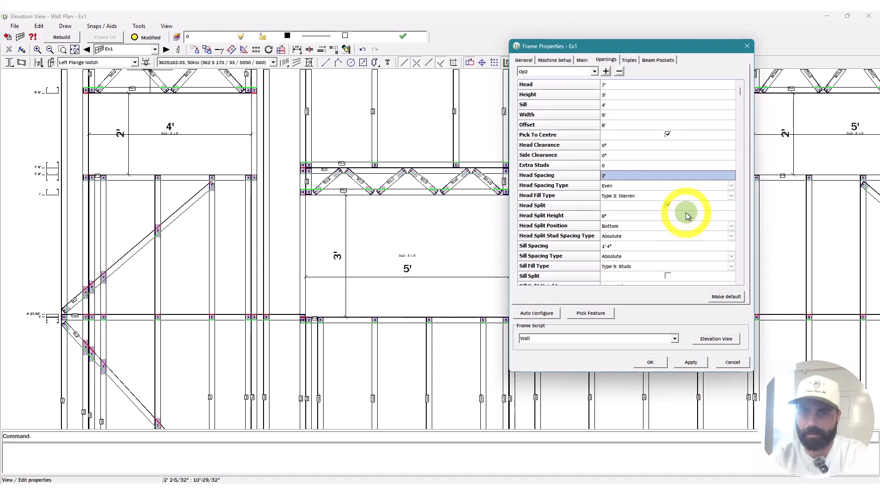
pyautogui.scroll(-5, 686, 213)
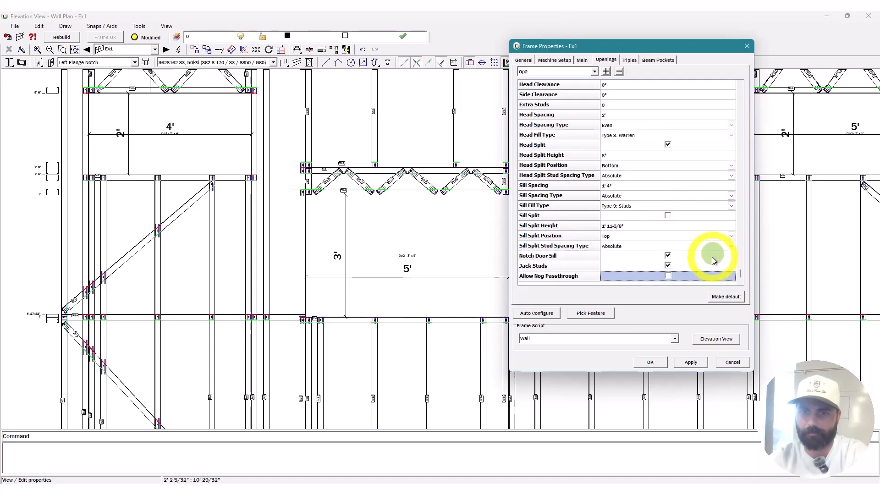
pyautogui.click(668, 266)
pyautogui.click(720, 339)
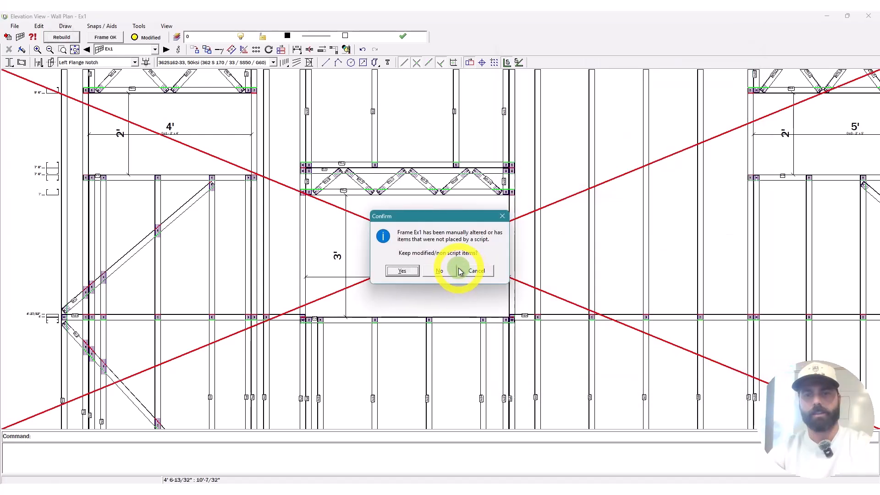
pyautogui.click(450, 271)
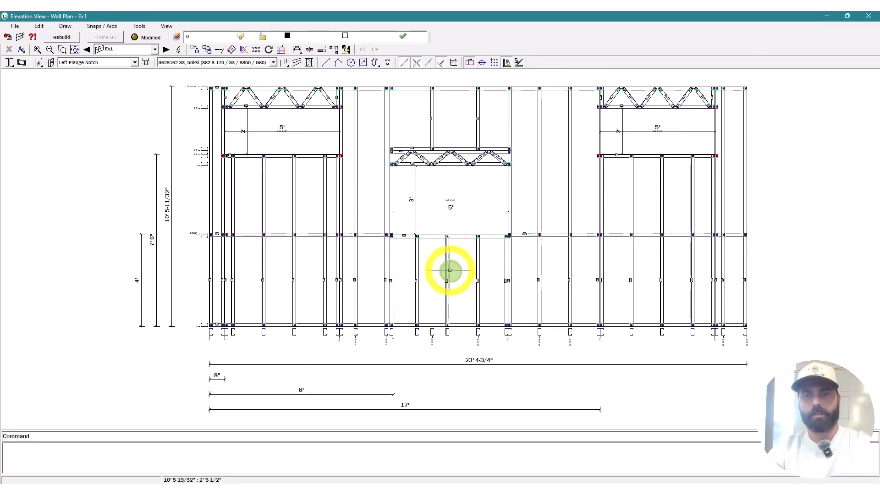
# Step: Delete the extra stud and extend Hd3, Sl3 and Hd2 to the left stud
pyautogui.scroll(5, 483, 160)
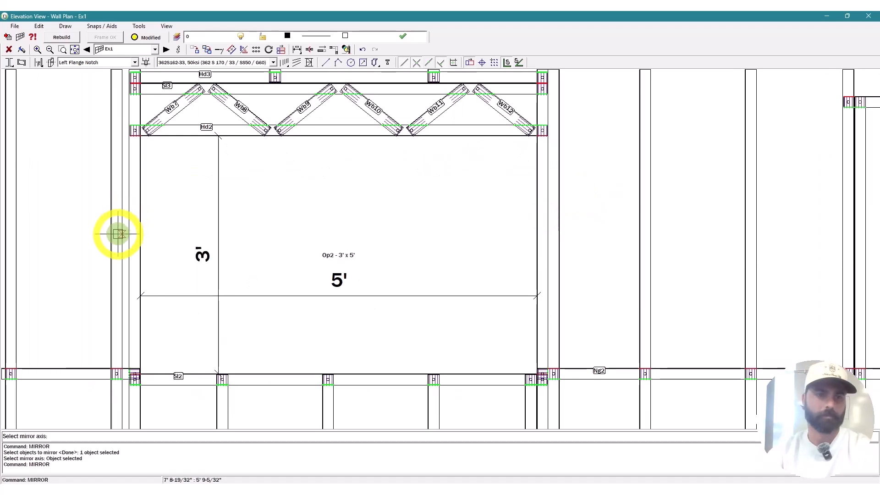
pyautogui.press('Escape')
pyautogui.press('Delete')
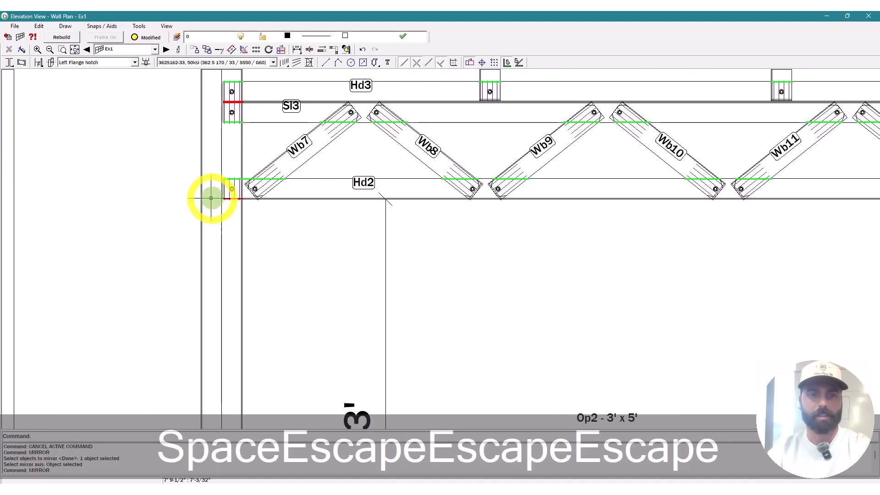
pyautogui.write('te')
pyautogui.press('space')
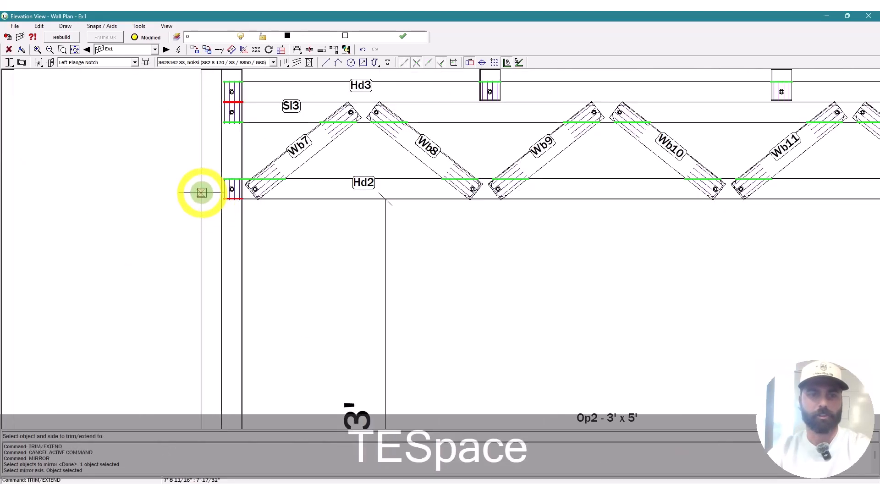
pyautogui.click(202, 193)
pyautogui.moveTo(293, 93); pyautogui.dragTo(272, 183)
pyautogui.scroll(-5, 176, 198)
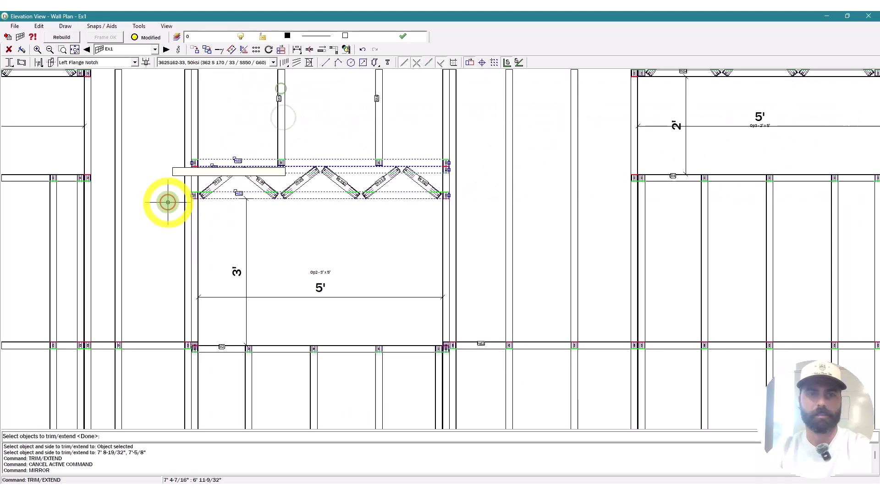
# Step: Extend header Hd2 across to the right-hand stud, then start the PLATE command
pyautogui.press('space')
pyautogui.press('space')
pyautogui.scroll(5, 486, 193)
pyautogui.click(392, 199)
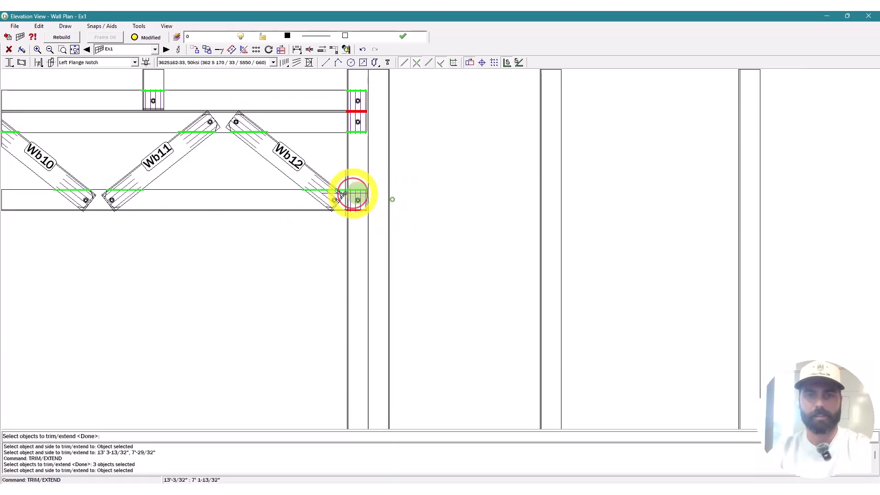
pyautogui.click(297, 201)
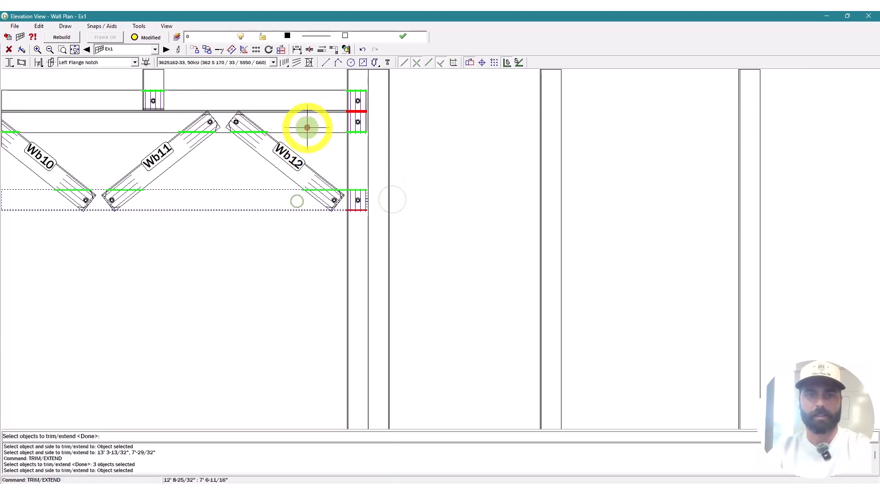
pyautogui.hotkey('alt', 'space')
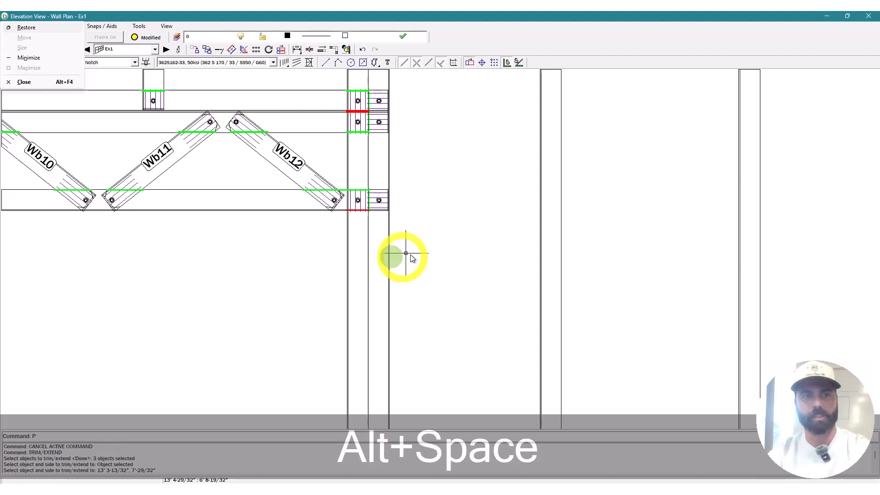
pyautogui.press('Escape')
pyautogui.write('p')
pyautogui.press('space')
pyautogui.scroll(4, 345, 223)
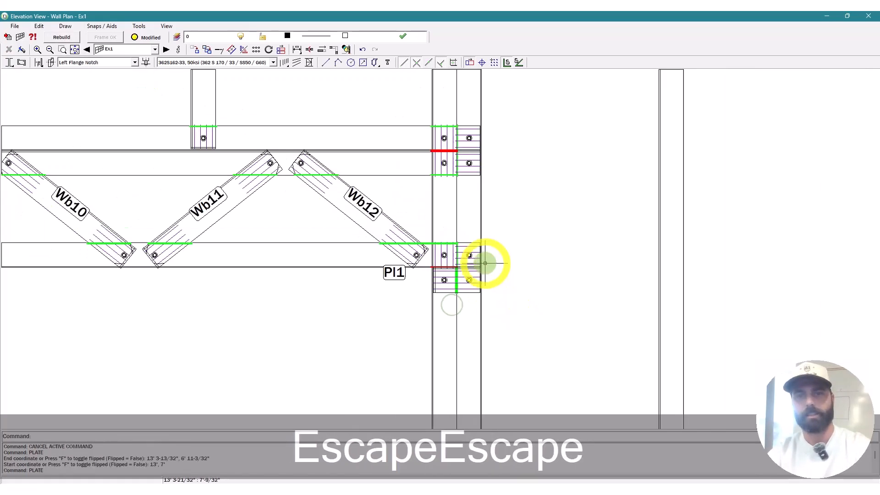
# Step: Flip end stud Ts6 beside the truss over the middle opening with FS
pyautogui.scroll(3, 471, 252)
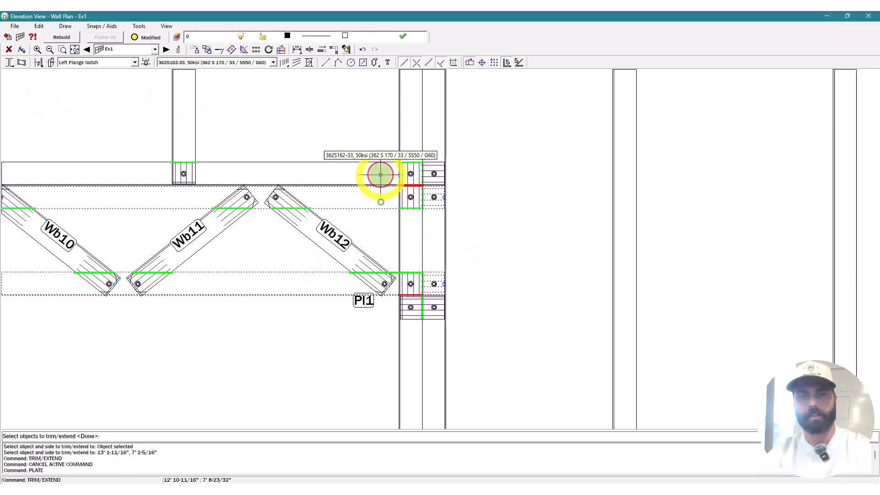
pyautogui.press('space')
pyautogui.press('Escape')
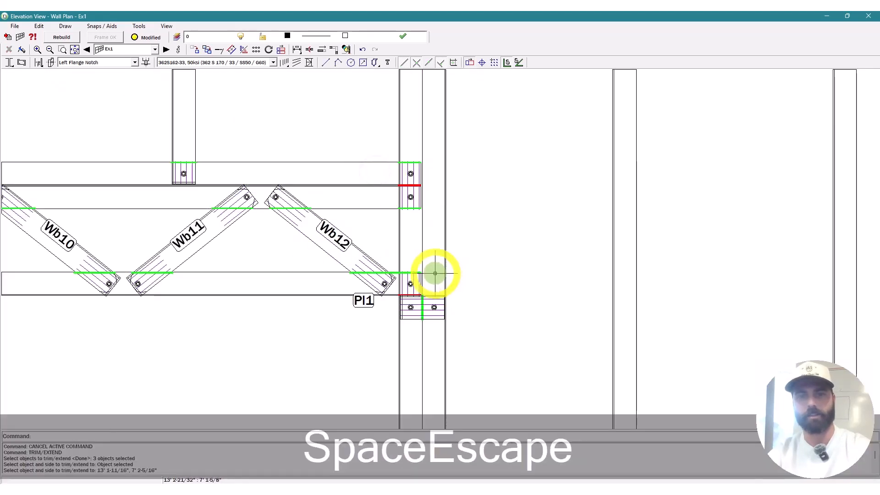
pyautogui.write('fs')
pyautogui.press('space')
pyautogui.click(431, 267)
pyautogui.press('space')
pyautogui.press('Escape')
# Step: Extend header Hd2 and sill Sl2 to the opening's left stud with TE
pyautogui.scroll(-4, 463, 286)
pyautogui.press('Escape')
pyautogui.scroll(2, 442, 290)
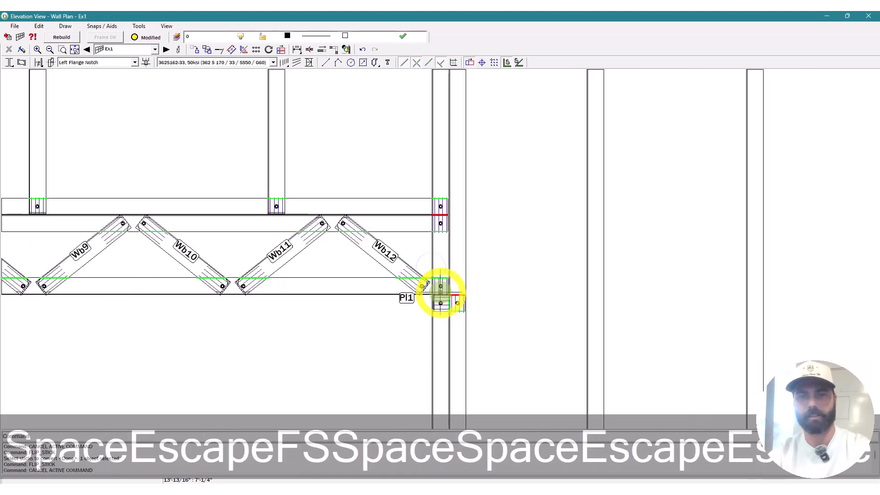
pyautogui.scroll(2, 441, 294)
pyautogui.scroll(-3, 592, 298)
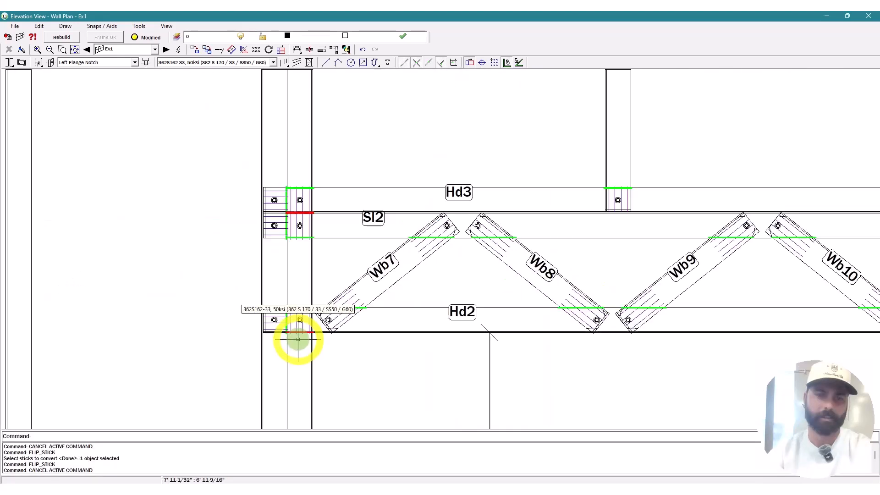
pyautogui.write('TE')
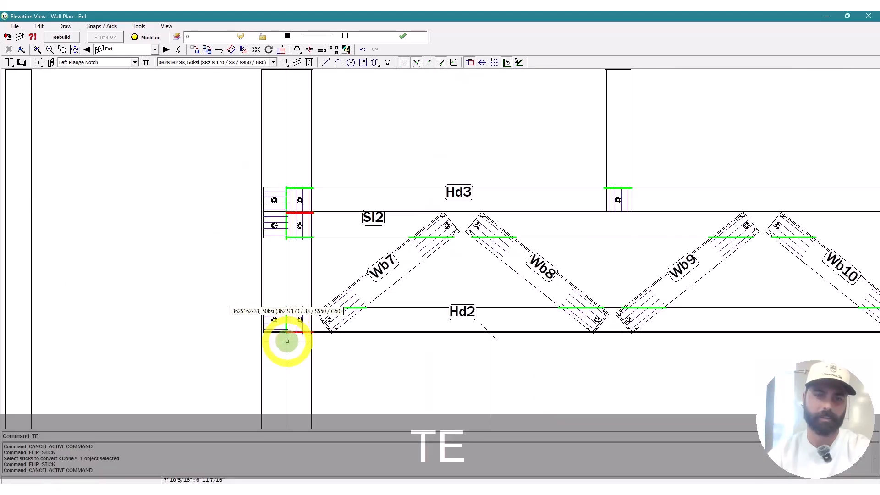
pyautogui.press('space')
pyautogui.keyDown('ctrl'); pyautogui.click(267, 334); pyautogui.keyUp('ctrl')
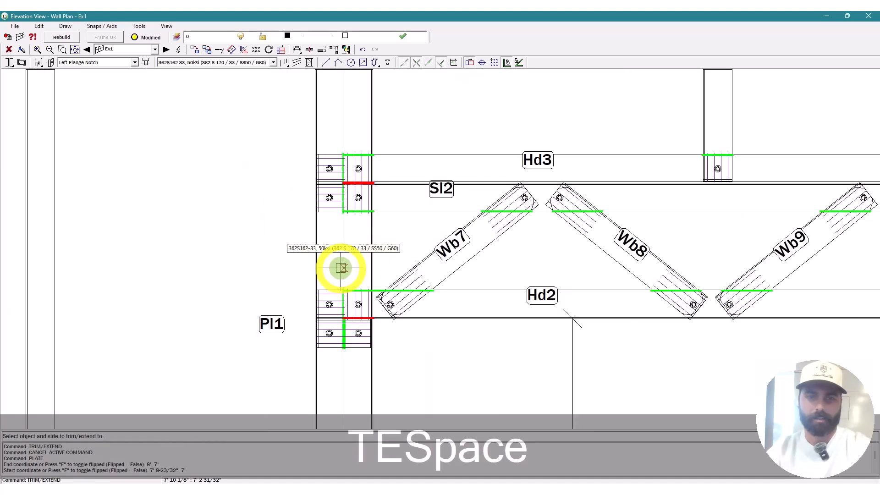
pyautogui.click(355, 266)
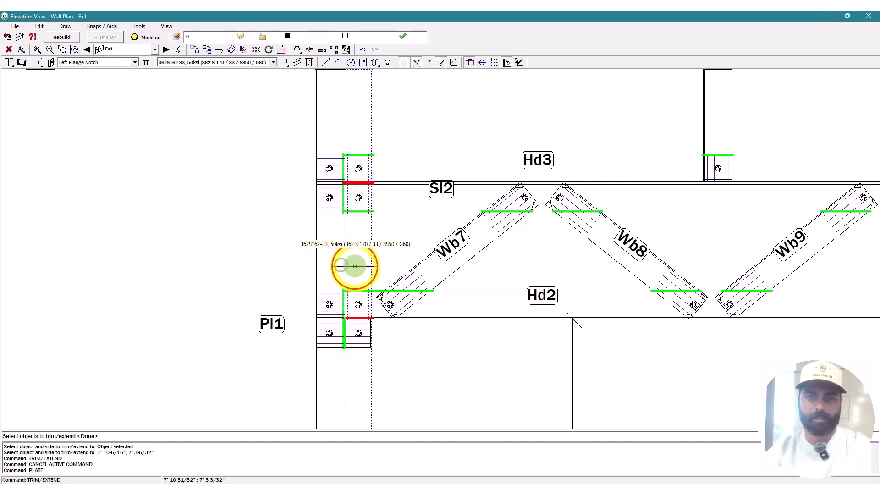
pyautogui.press('space')
pyautogui.click(438, 315)
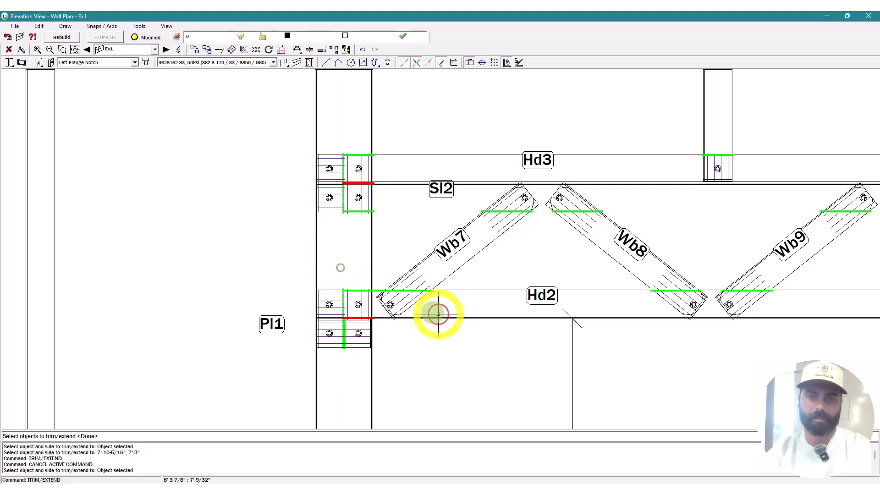
pyautogui.click(423, 168)
pyautogui.press('space')
pyautogui.scroll(-3, 358, 280)
pyautogui.press('Escape')
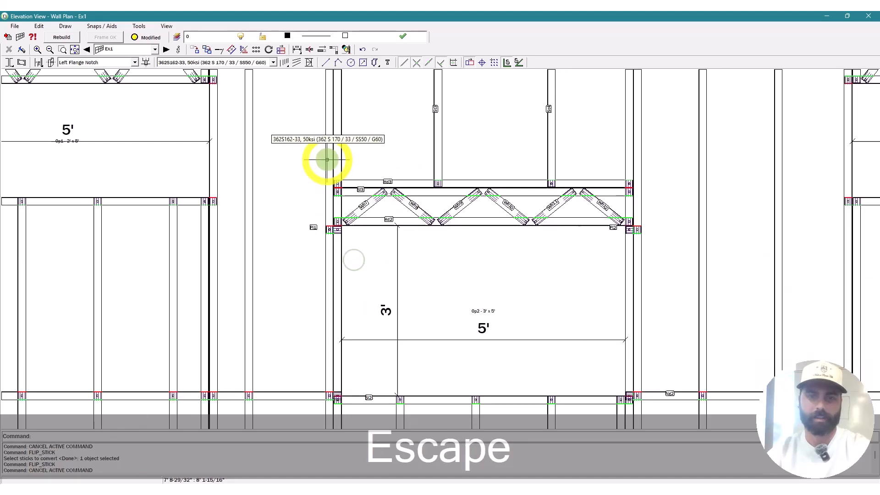
# Step: Restart the stud flip command twice, cancelling both attempts without flipping anything
pyautogui.scroll(5, 337, 277)
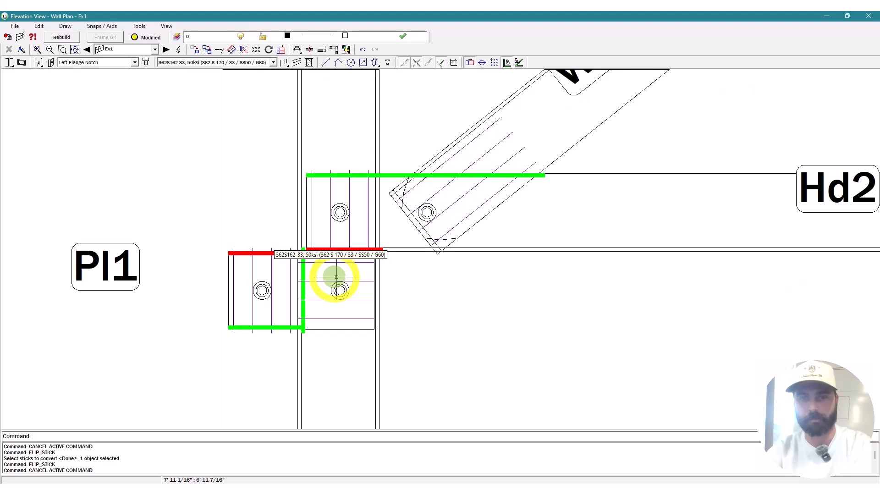
pyautogui.scroll(-2, 336, 277)
pyautogui.press('Escape')
pyautogui.write('fs')
pyautogui.press('space')
pyautogui.press('space')
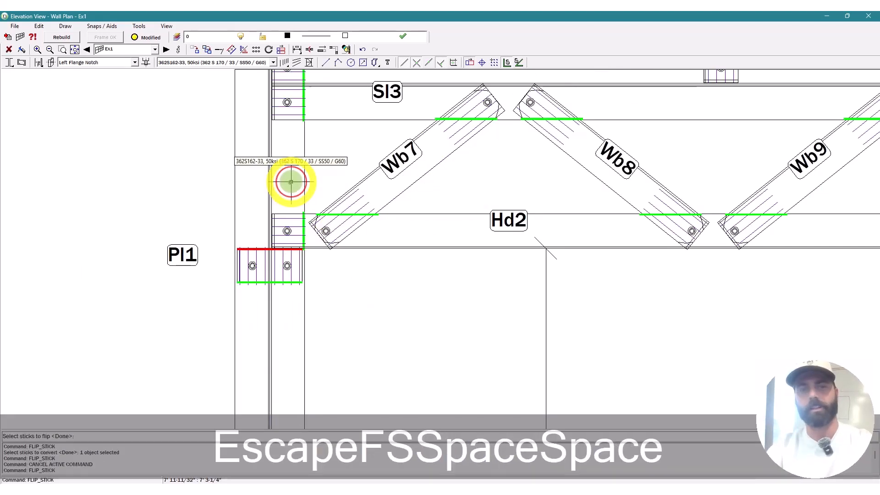
pyautogui.scroll(-5, 526, 289)
pyautogui.scroll(5, 535, 229)
pyautogui.press('Escape')
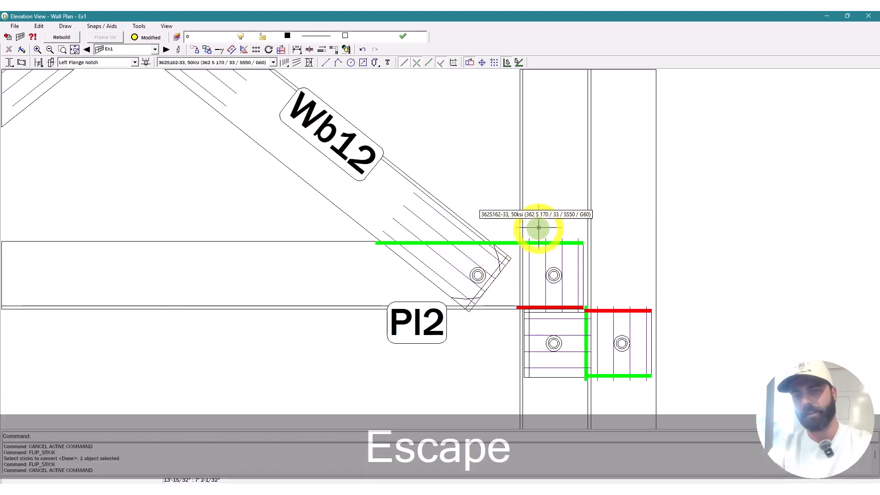
pyautogui.write('fs')
pyautogui.press('space')
pyautogui.press('space')
pyautogui.scroll(-3, 532, 202)
pyautogui.press('Escape')
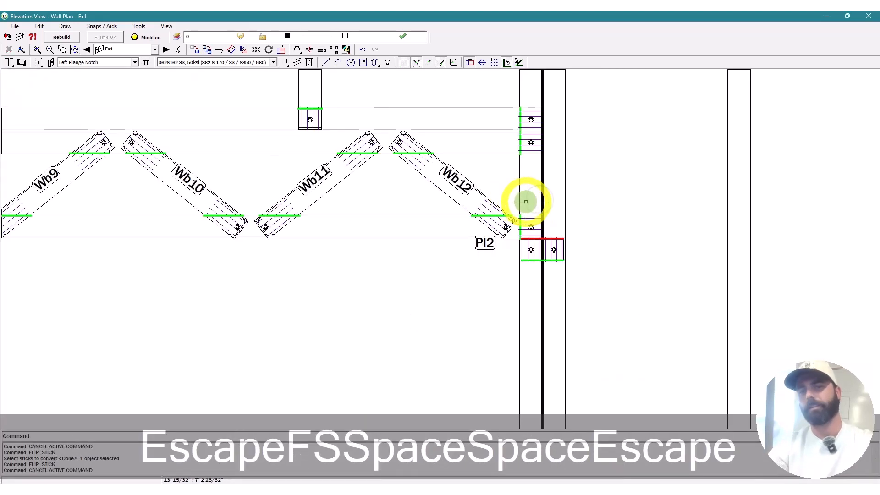
# Step: Start a move command and cancel it, leaving no members moved
pyautogui.press('Escape')
pyautogui.press('m')
pyautogui.press('space')
pyautogui.scroll(3, 519, 271)
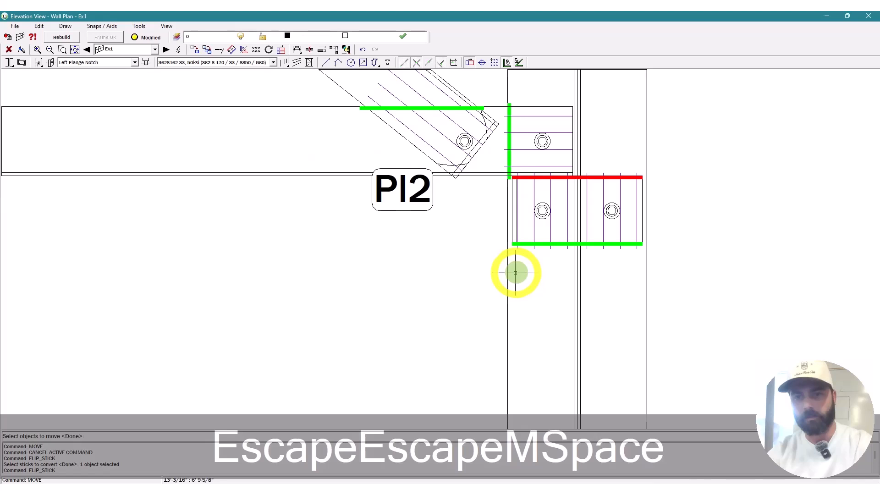
pyautogui.press('Escape')
pyautogui.press('Escape')
pyautogui.write('m')
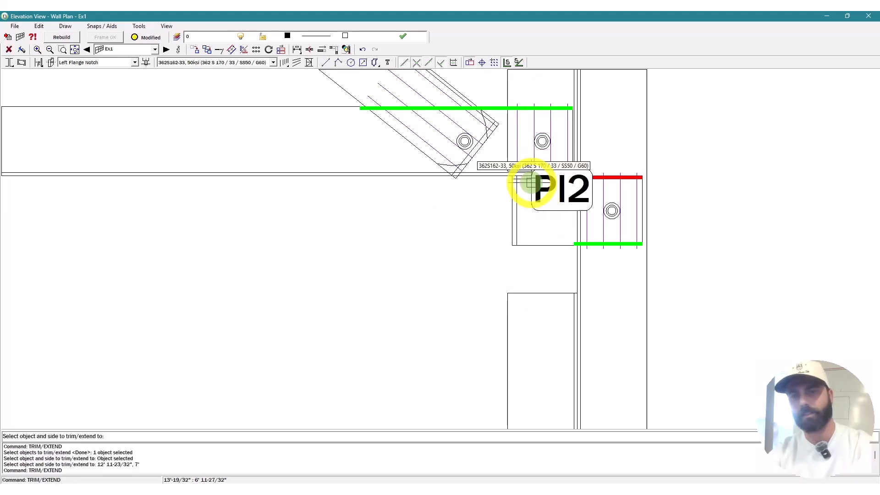
pyautogui.press('space')
pyautogui.press('Escape')
pyautogui.press('Escape')
# Step: Cancel a final flip attempt and zoom out to the full Ex1 wall elevation
pyautogui.write('fs')
pyautogui.press('space')
pyautogui.press('space')
pyautogui.scroll(-3, 563, 309)
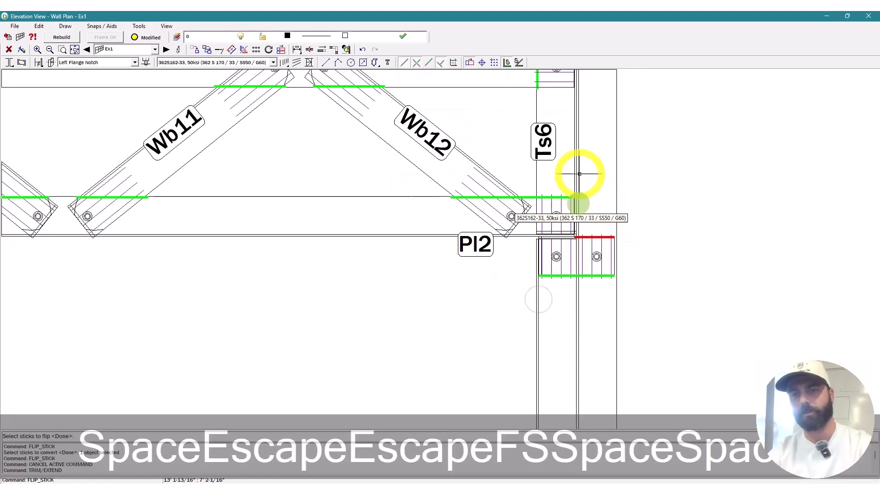
pyautogui.scroll(4, 558, 170)
pyautogui.press('Escape')
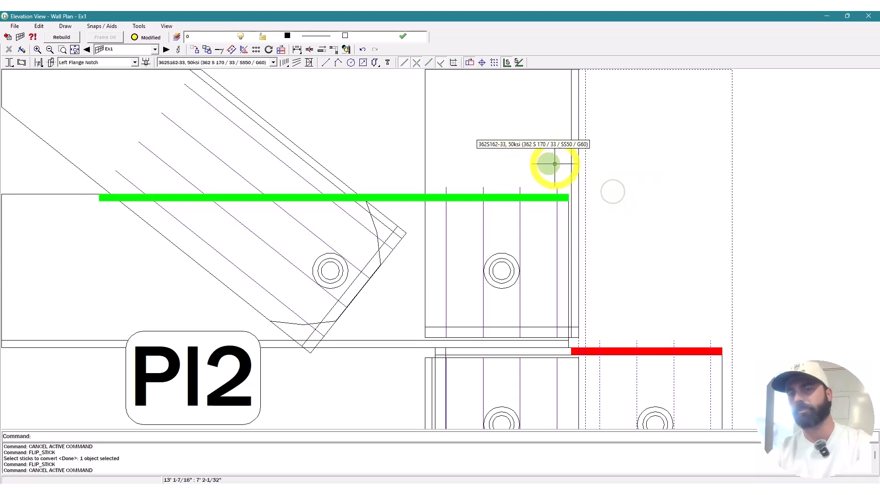
pyautogui.scroll(-3, 550, 163)
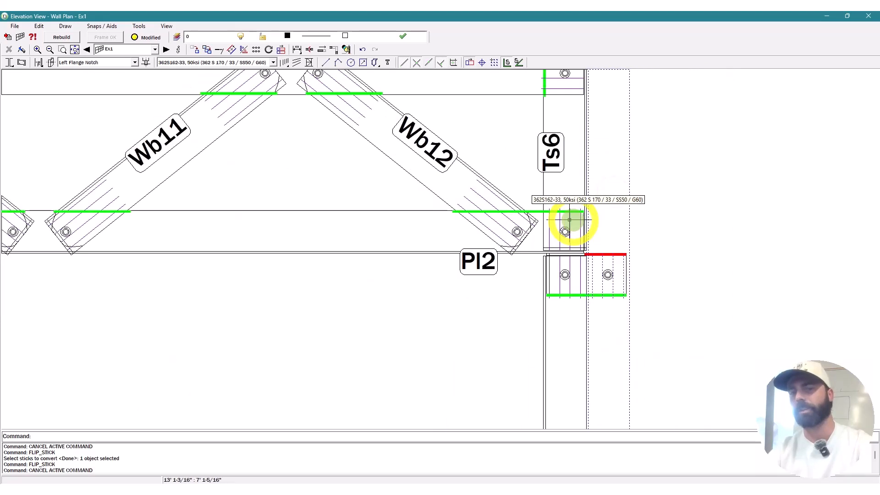
pyautogui.scroll(-3, 570, 220)
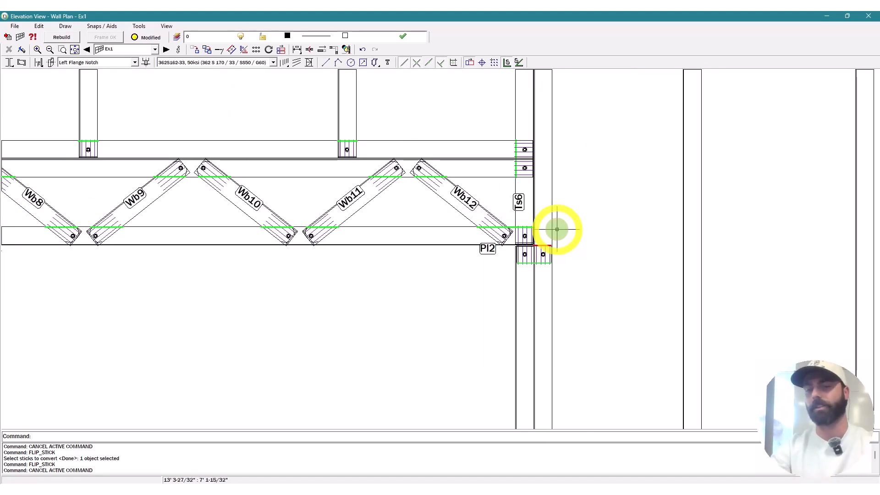
pyautogui.scroll(-2, 557, 230)
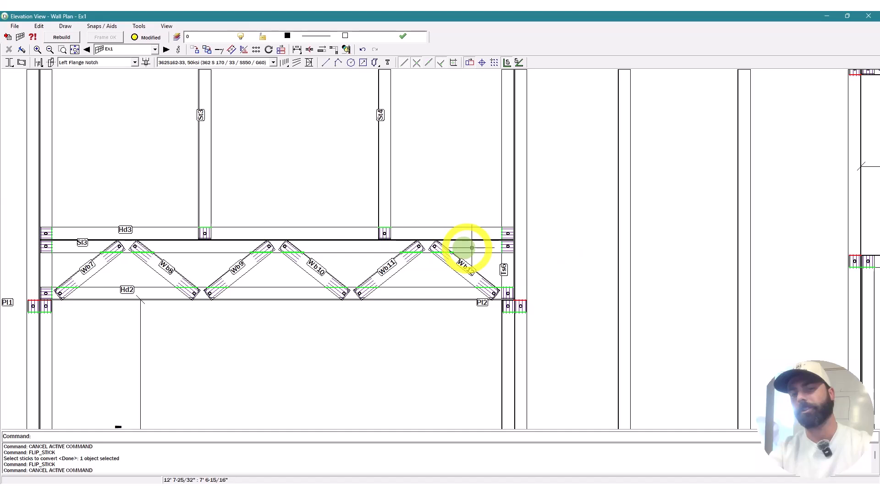
pyautogui.scroll(-3, 384, 177)
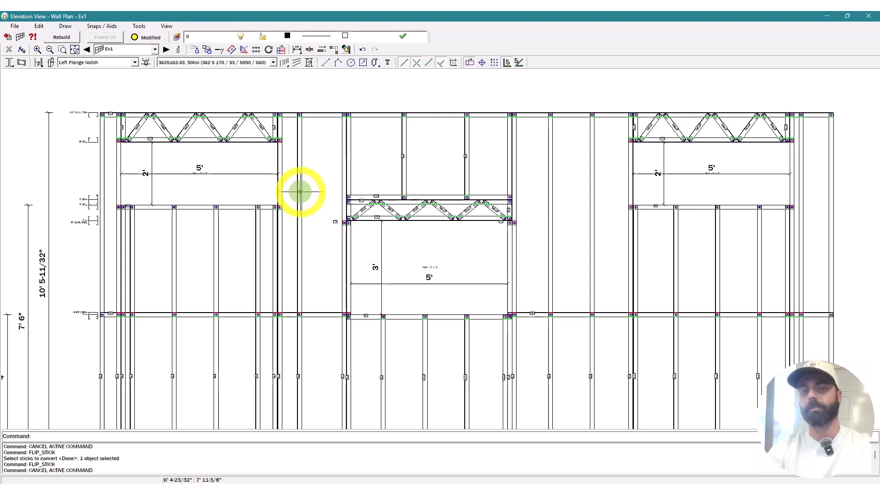
# Step: Mirror stud Ts4 about its edge to create stud Ts5
pyautogui.scroll(4, 385, 157)
pyautogui.press('Escape')
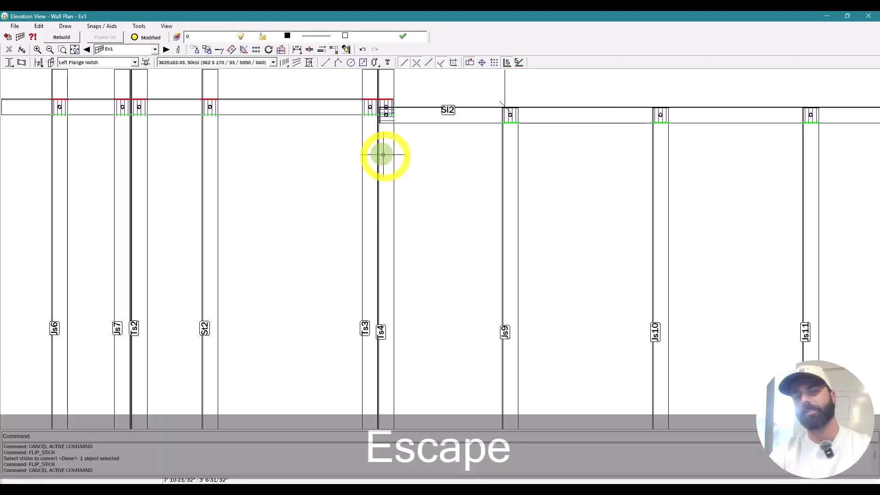
pyautogui.press('Escape')
pyautogui.write('MI')
pyautogui.press('space')
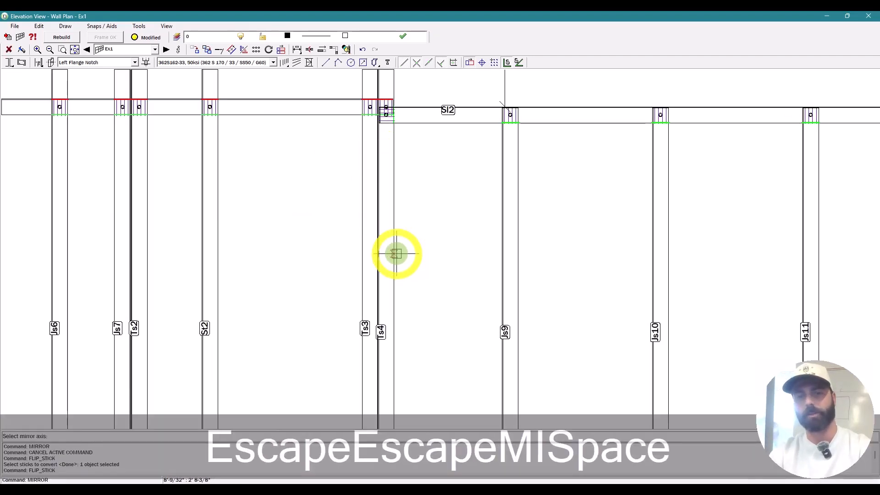
pyautogui.click(393, 261)
pyautogui.press('space')
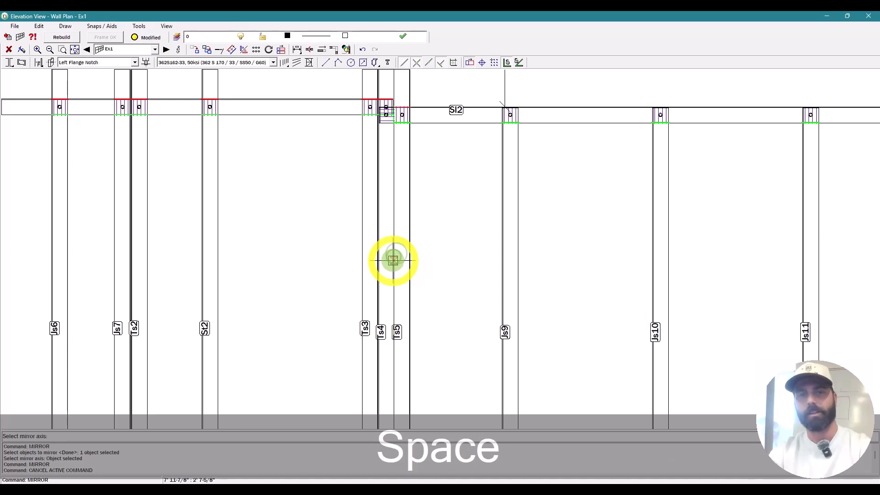
pyautogui.press('Escape')
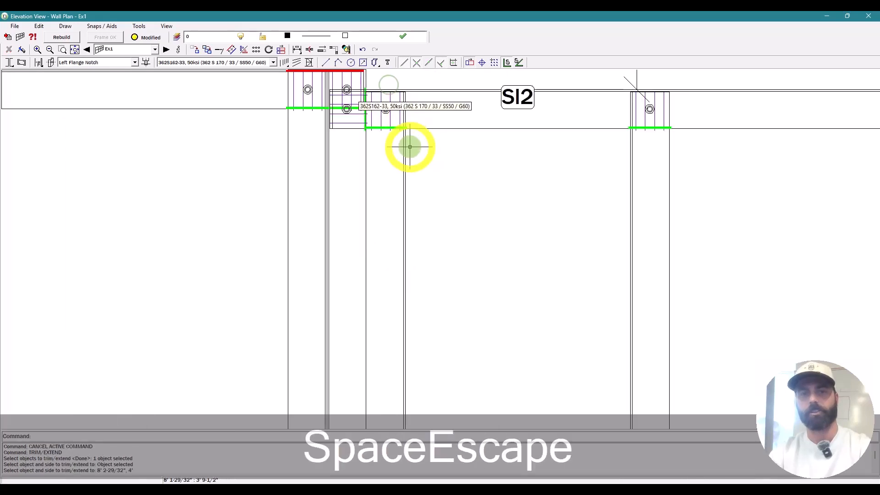
pyautogui.press('Escape')
# Step: Extend the new studs up to meet the track
pyautogui.write('fs')
pyautogui.press('space')
pyautogui.press('space')
pyautogui.press('Escape')
pyautogui.scroll(-2, 339, 255)
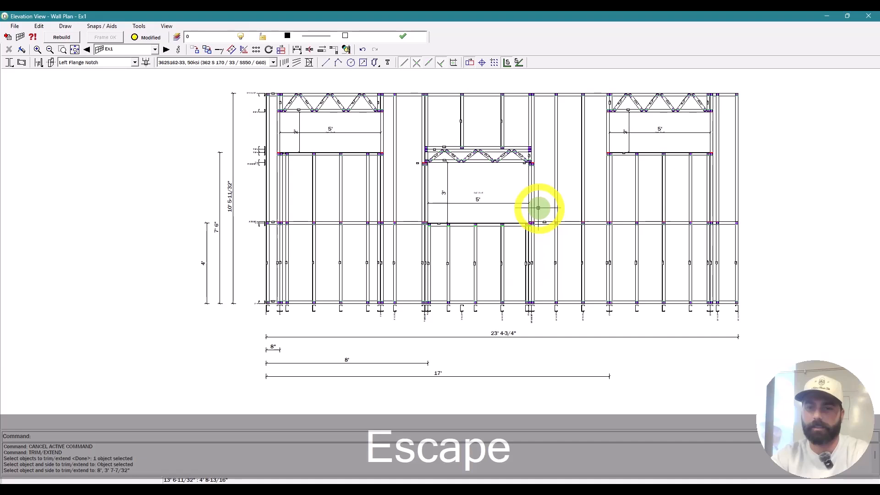
pyautogui.scroll(5, 541, 220)
pyautogui.write('te')
pyautogui.press('space')
pyautogui.click(520, 206)
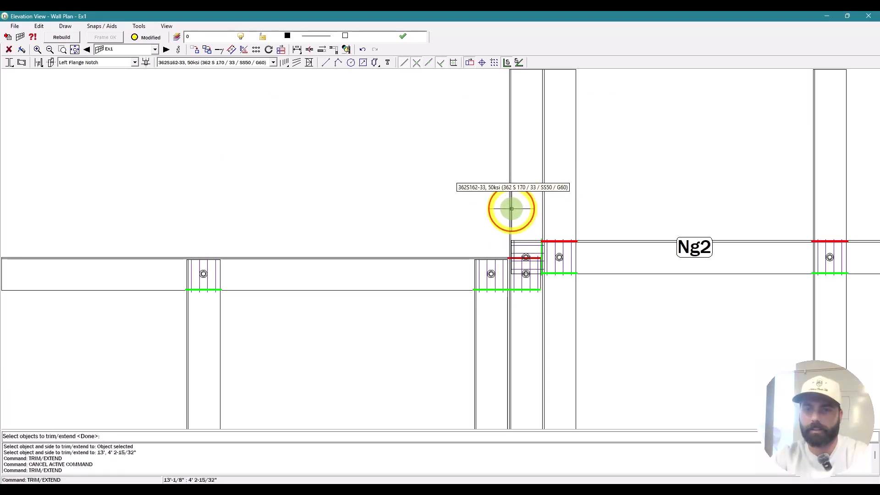
pyautogui.press('space')
pyautogui.scroll(-3, 571, 192)
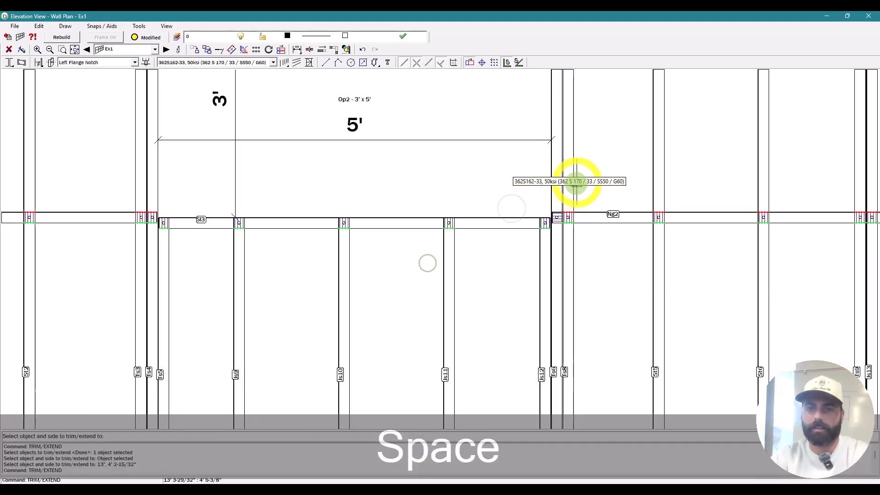
pyautogui.press('Escape')
pyautogui.press('Escape')
pyautogui.scroll(3, 269, 403)
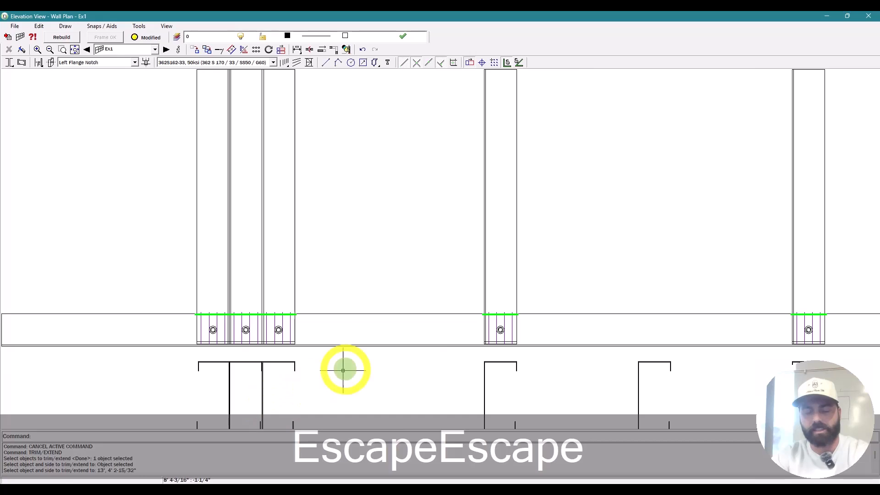
# Step: Break the bottom track at two points, creating pieces Bp2 and Bp3
pyautogui.write('mb')
pyautogui.press('space')
pyautogui.click(329, 321)
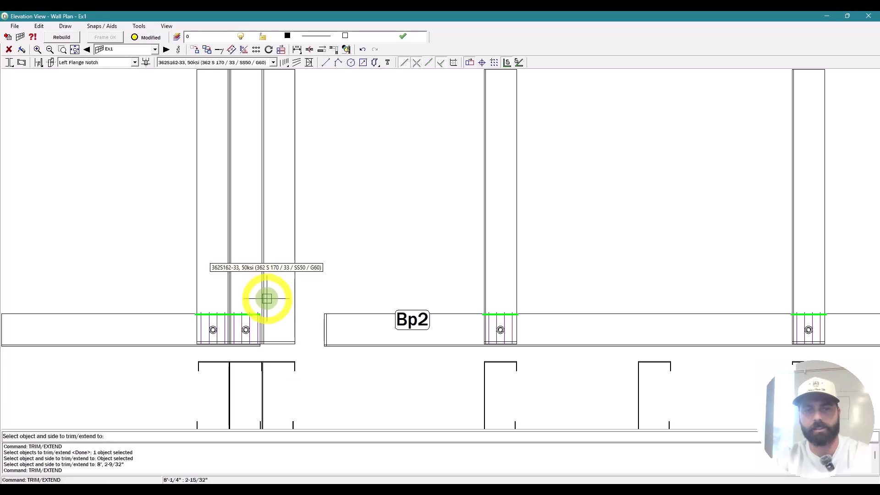
pyautogui.press('Escape')
pyautogui.scroll(-5, 267, 299)
pyautogui.write('mb')
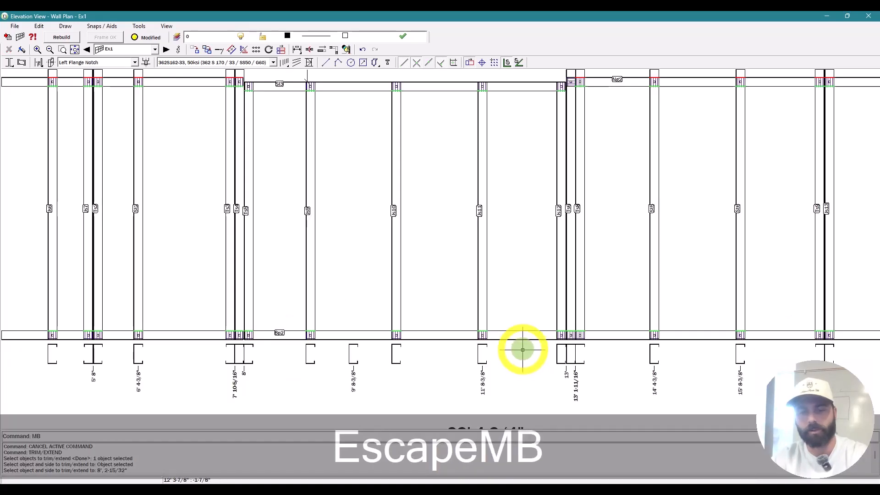
pyautogui.press('space')
pyautogui.click(549, 331)
pyautogui.press('Escape')
pyautogui.scroll(5, 553, 332)
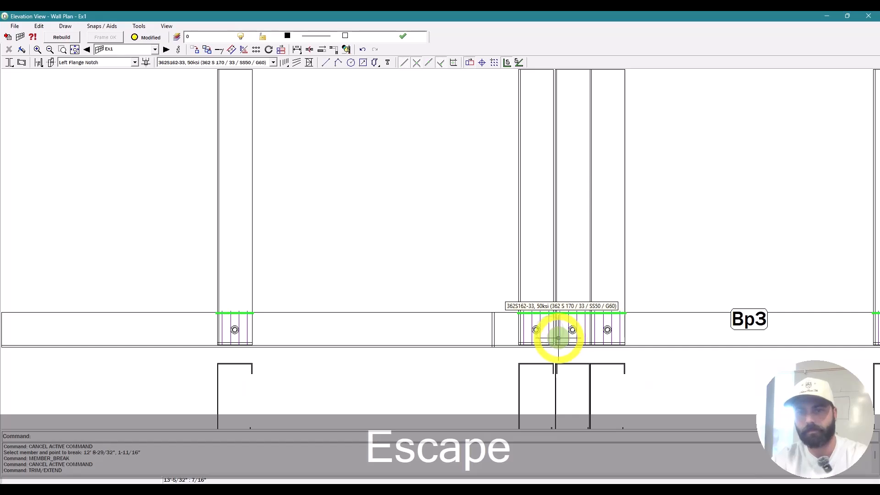
pyautogui.scroll(-4, 558, 334)
pyautogui.scroll(2, 489, 346)
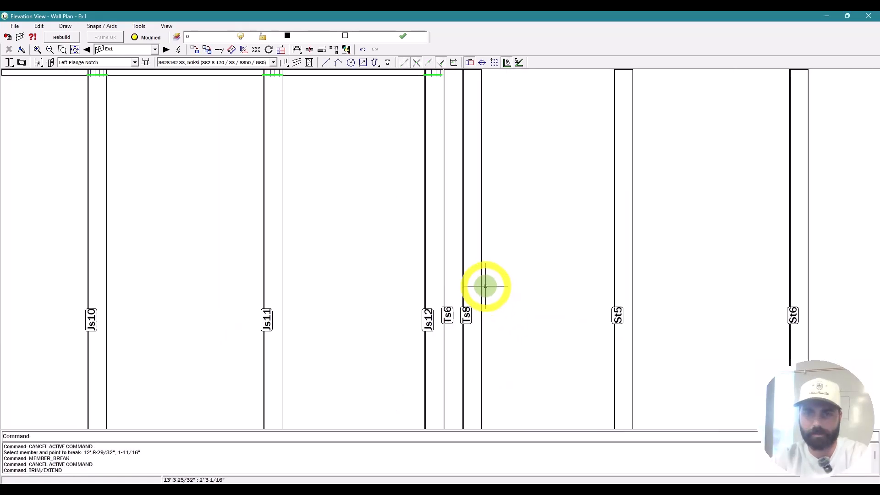
pyautogui.scroll(3, 486, 286)
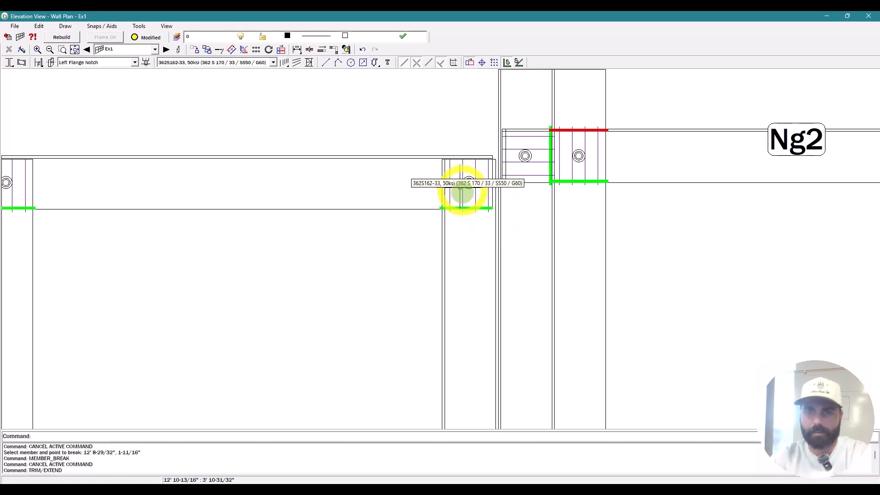
pyautogui.scroll(-4, 460, 189)
# Step: Flip the stud beside Ng2
pyautogui.write('fs')
pyautogui.press('space')
pyautogui.click(459, 237)
pyautogui.press('space')
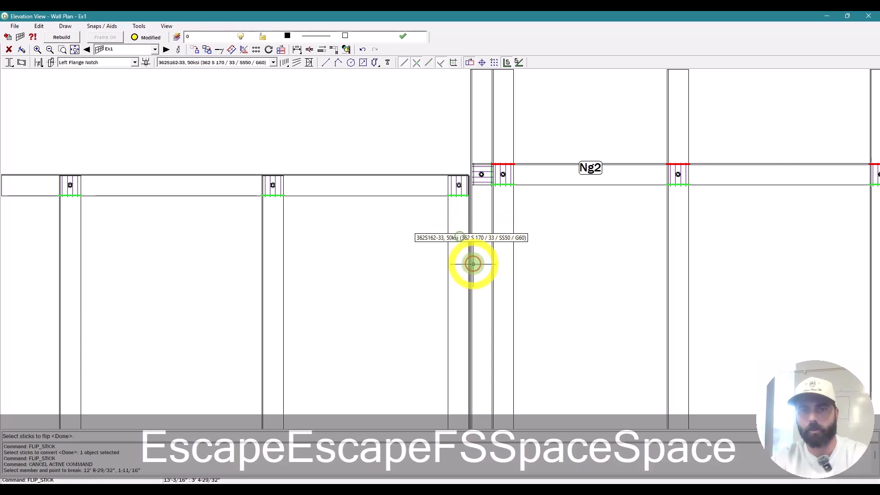
pyautogui.scroll(6, 472, 260)
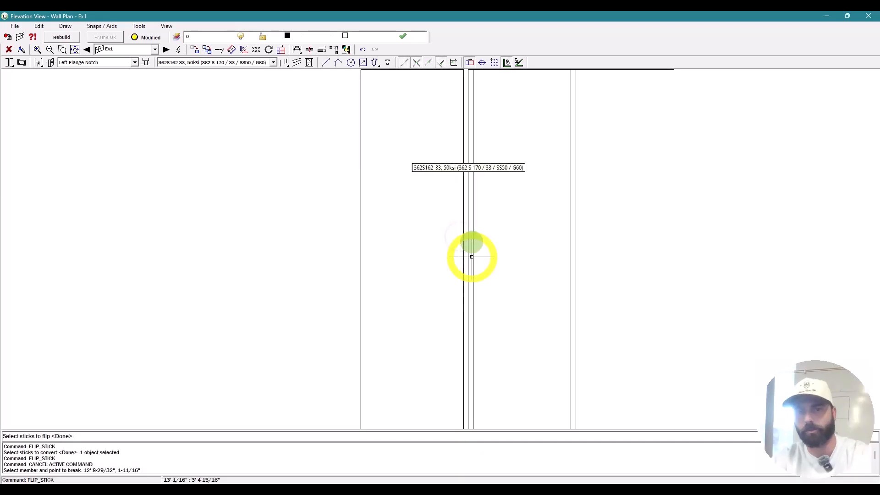
pyautogui.scroll(-4, 413, 295)
pyautogui.press('Escape')
pyautogui.scroll(4, 393, 384)
# Step: Trim the bottom track piece to the adjacent stud beside opening Op2
pyautogui.write('te')
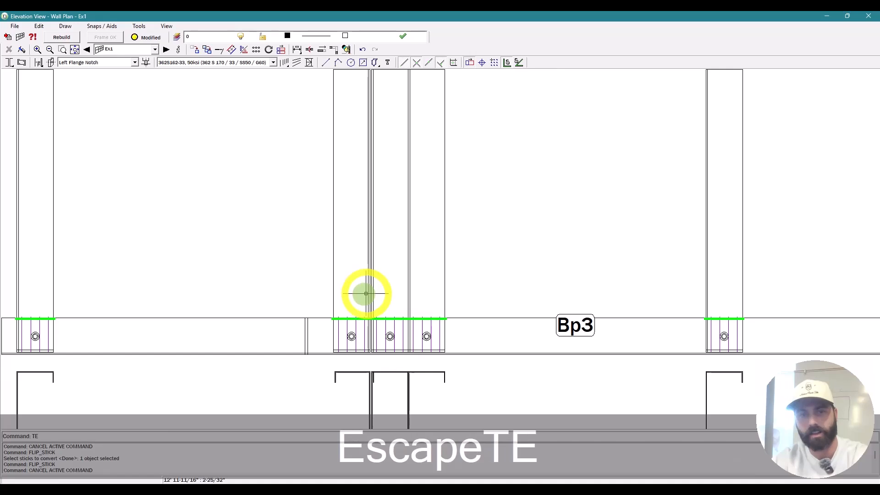
pyautogui.press('space')
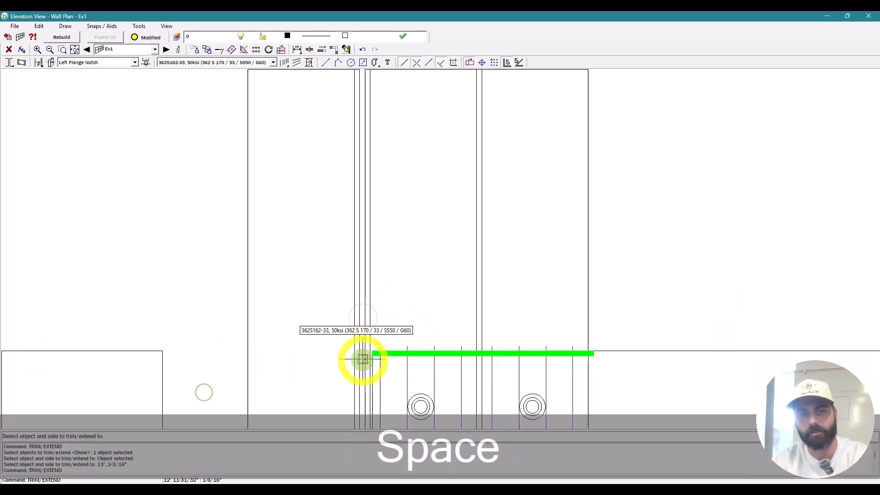
pyautogui.click(357, 335)
pyautogui.click(435, 298)
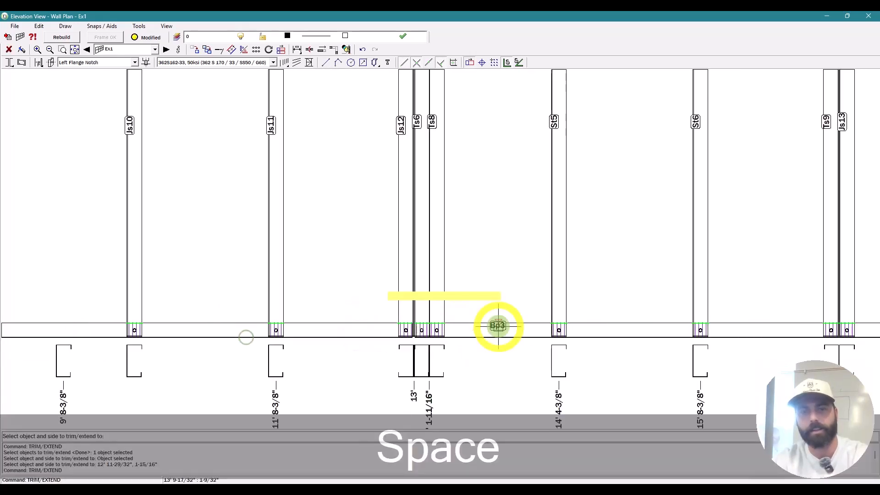
pyautogui.press('Escape')
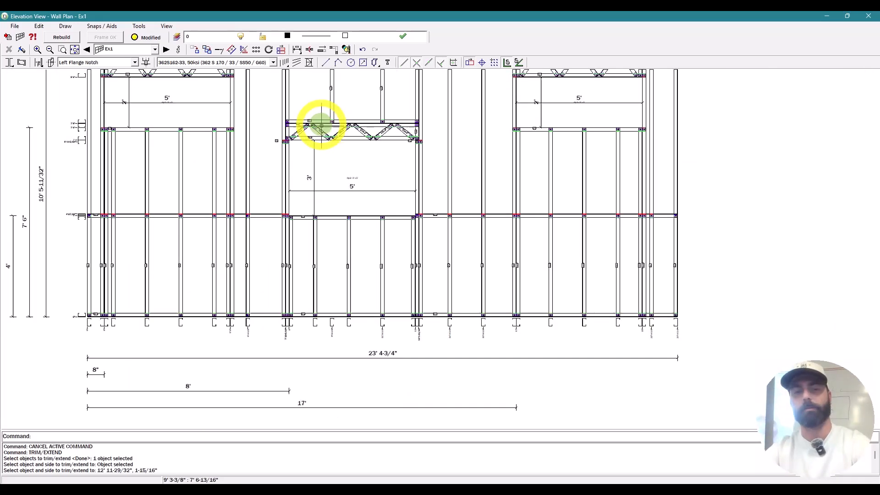
# Step: Flip a stud on the wall with FLIP_STICK (FS)
pyautogui.moveTo(230, 139); pyautogui.dragTo(344, 311)
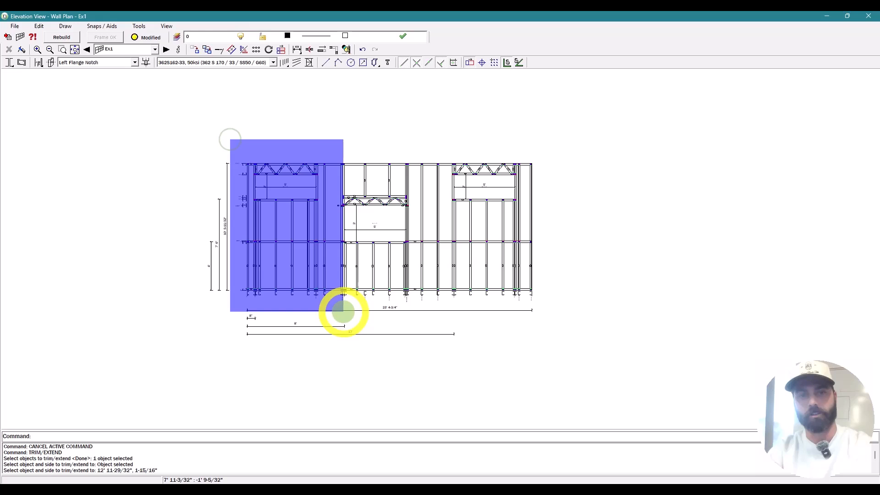
pyautogui.press('Escape')
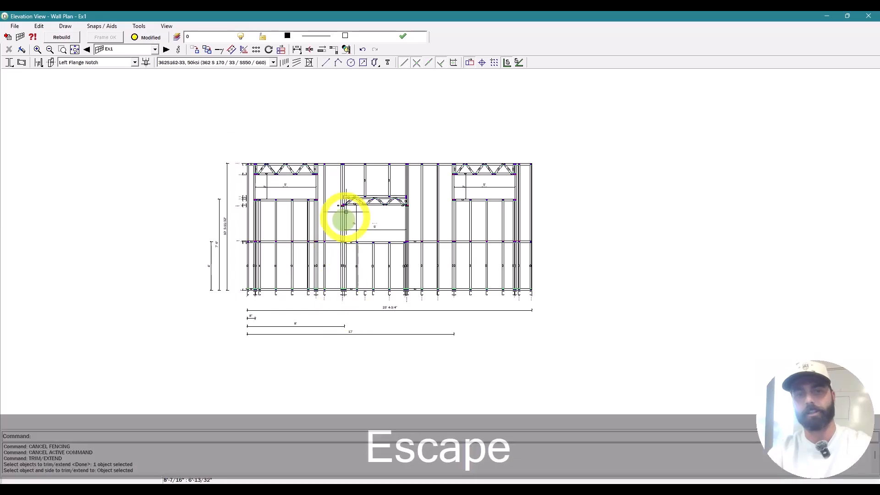
pyautogui.scroll(3, 345, 218)
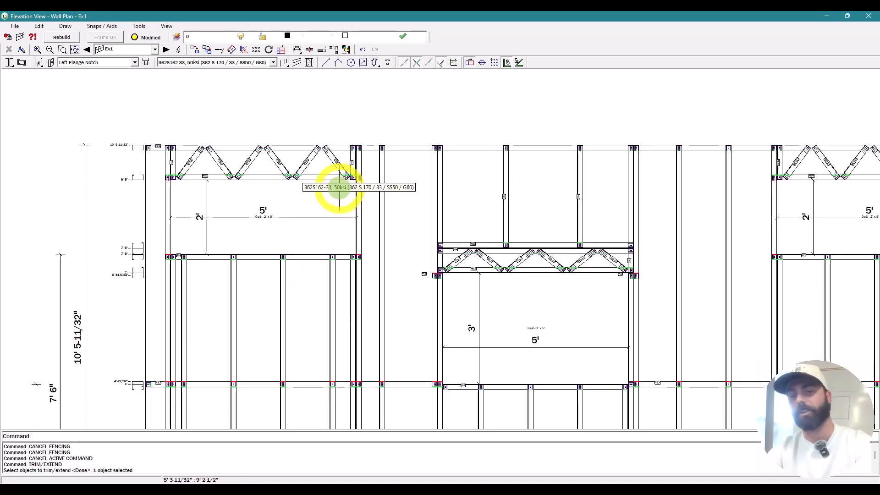
pyautogui.scroll(-3, 342, 174)
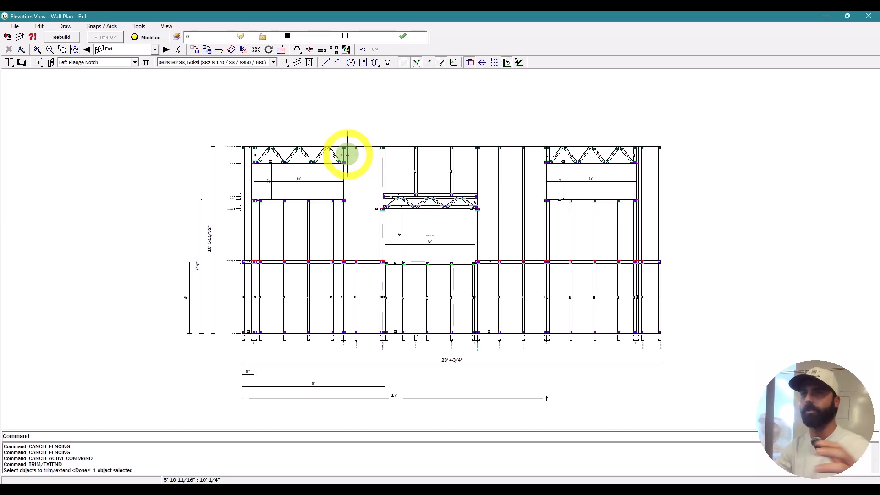
pyautogui.scroll(1, 375, 226)
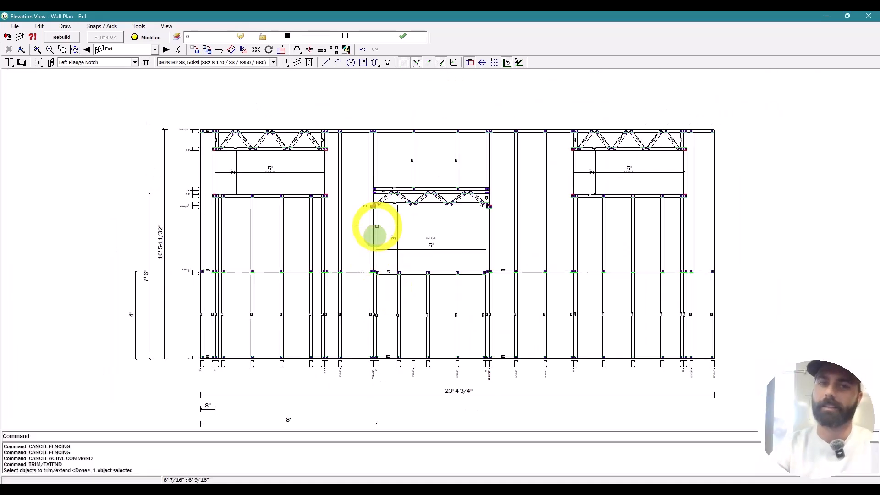
pyautogui.scroll(1, 284, 257)
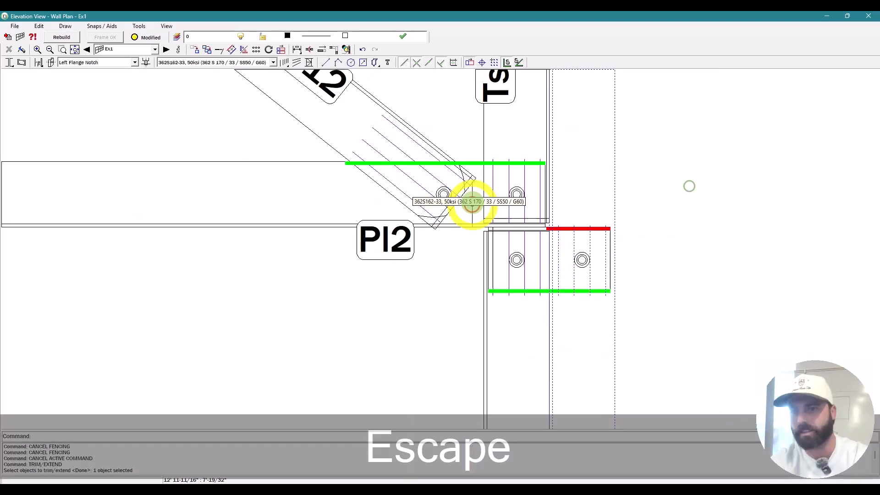
pyautogui.scroll(2, 472, 206)
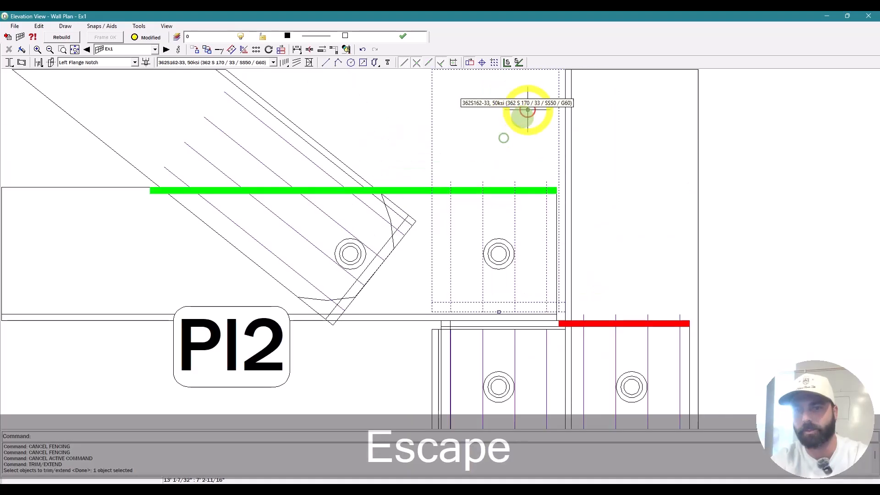
pyautogui.scroll(-2, 526, 112)
pyautogui.scroll(-4, 528, 99)
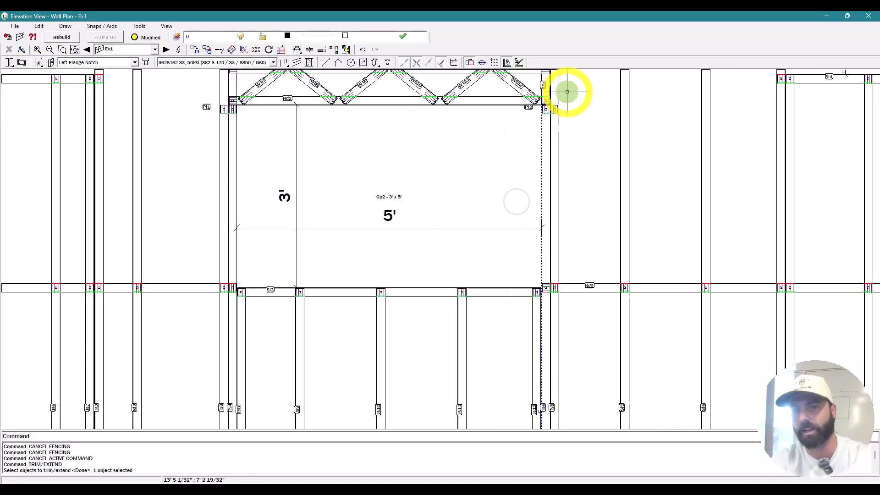
pyautogui.scroll(5, 545, 153)
pyautogui.press('Escape')
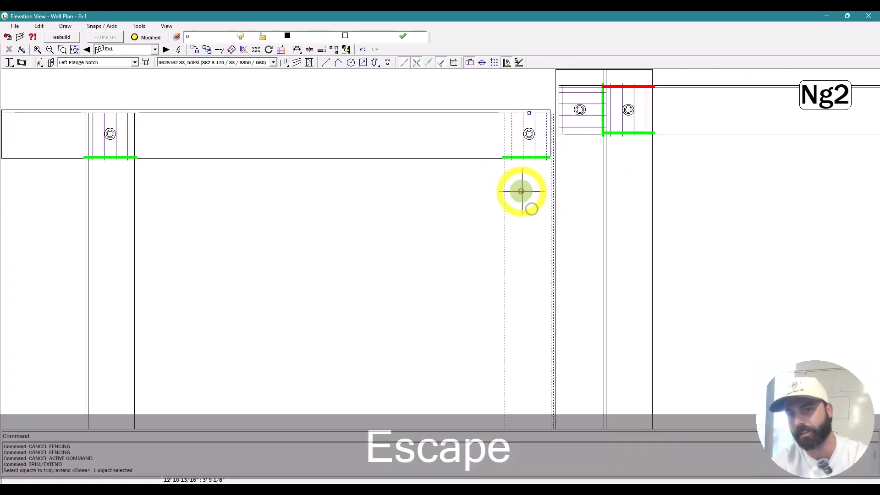
pyautogui.scroll(-2, 627, 164)
pyautogui.press('Escape')
pyautogui.scroll(-4, 676, 174)
pyautogui.scroll(5, 31, 184)
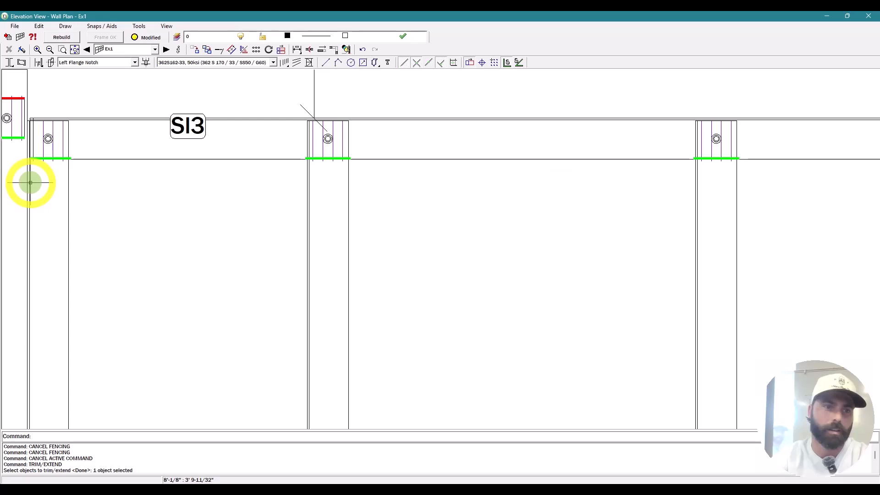
pyautogui.press('Escape')
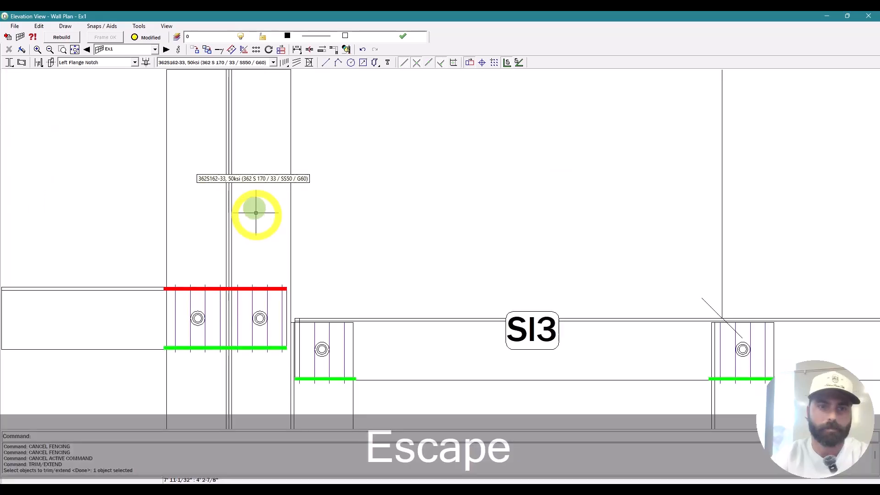
pyautogui.scroll(-3, 295, 314)
pyautogui.scroll(3, 284, 252)
pyautogui.press('Escape')
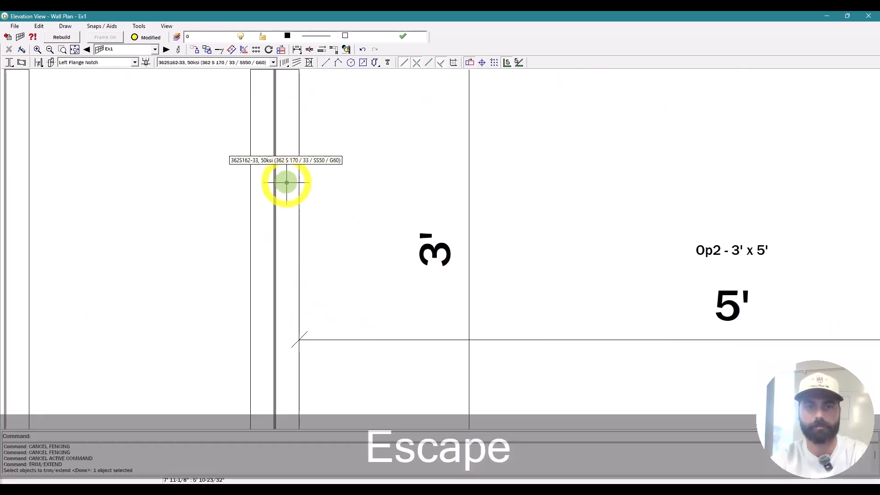
pyautogui.write('FS')
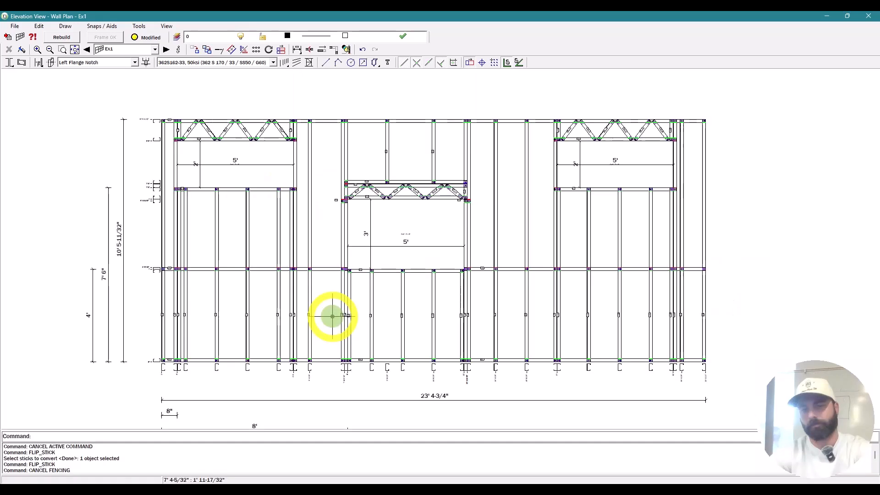
pyautogui.scroll(5, 326, 310)
pyautogui.scroll(2, 349, 404)
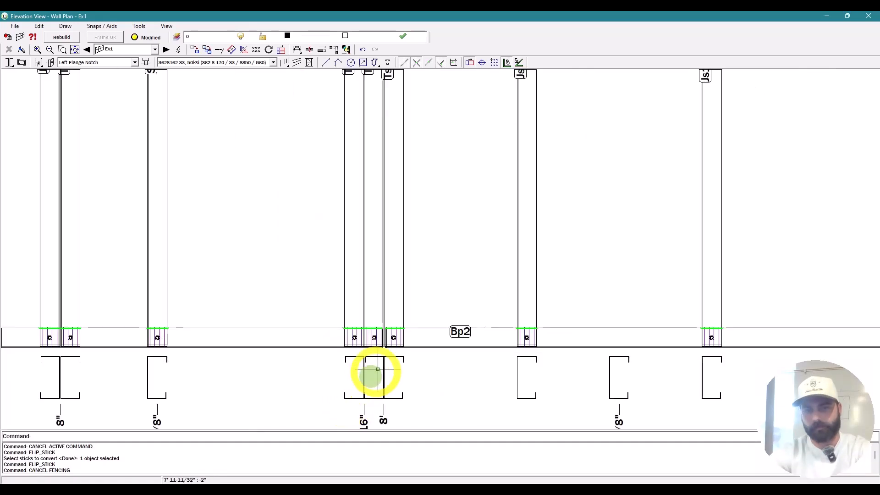
pyautogui.scroll(-3, 362, 355)
pyautogui.scroll(2, 368, 248)
pyautogui.press('Escape')
# Step: Break the top plate at the double stud with MEMBER_BREAK (MB)
pyautogui.write('mb')
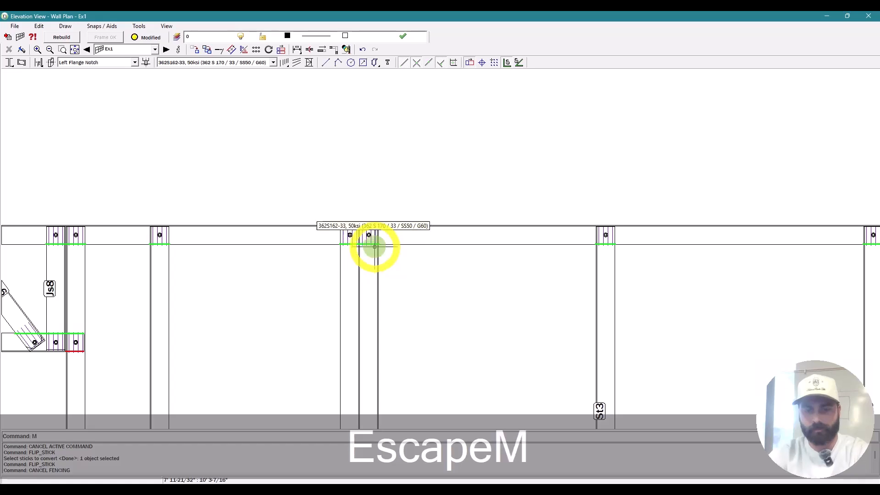
pyautogui.press('space')
pyautogui.click(398, 225)
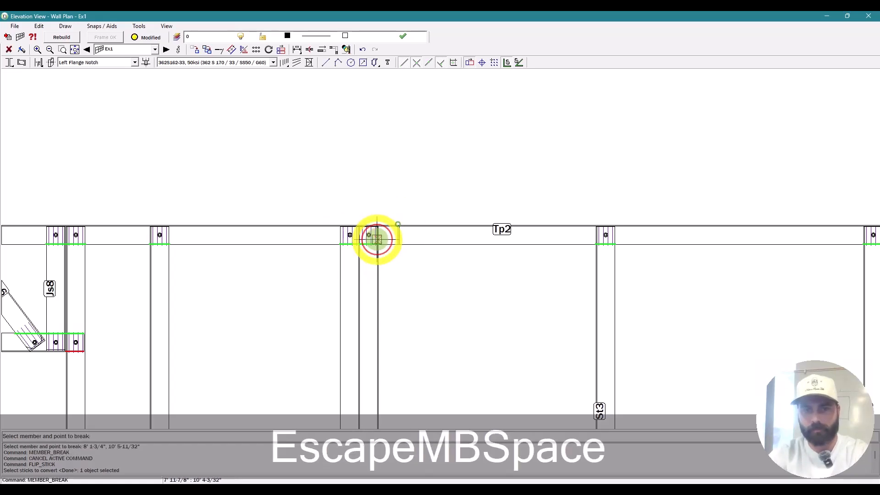
pyautogui.press('Escape')
# Step: Trim the first top plate piece back to its stud with TRIM/EXTEND (TE)
pyautogui.write('te')
pyautogui.press('space')
pyautogui.scroll(3, 377, 239)
pyautogui.scroll(-4, 358, 208)
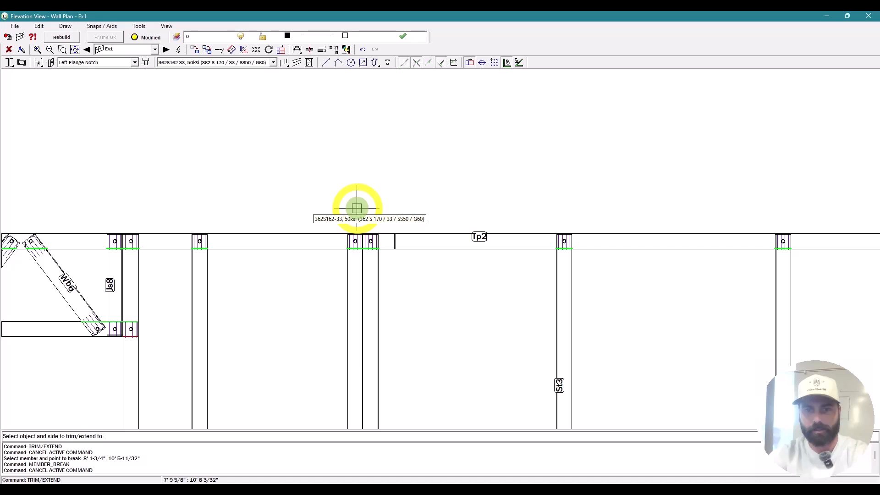
pyautogui.scroll(3, 357, 209)
pyautogui.click(357, 201)
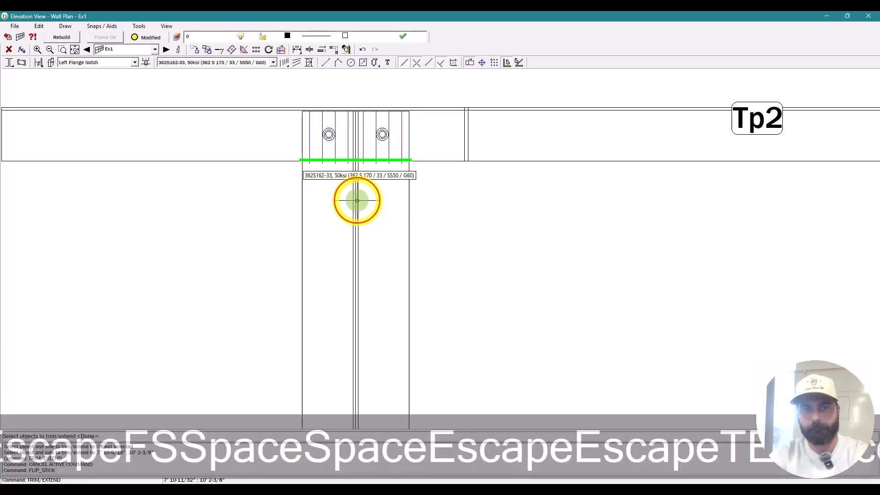
pyautogui.press('space')
pyautogui.click(352, 211)
pyautogui.scroll(-3, 557, 139)
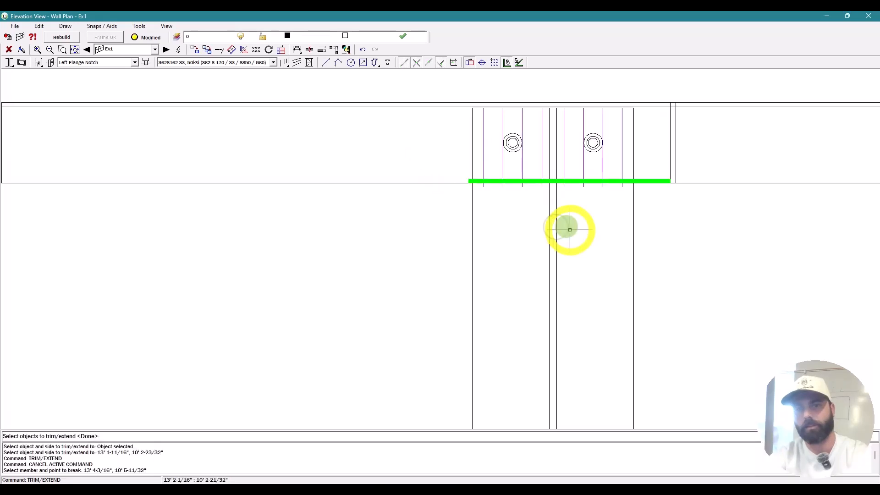
# Step: Trim the remaining plate sections back to the studs, then check the stud pair
pyautogui.click(551, 246)
pyautogui.press('space')
pyautogui.click(727, 152)
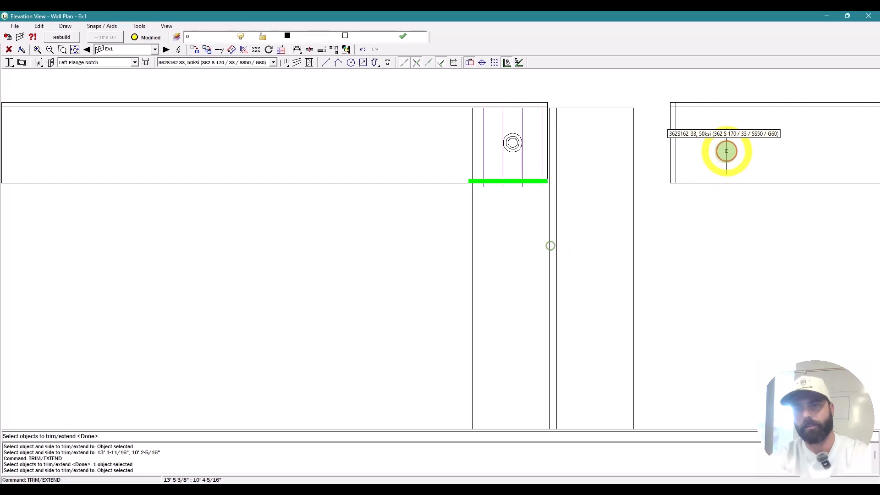
pyautogui.press('space')
pyautogui.click(583, 156)
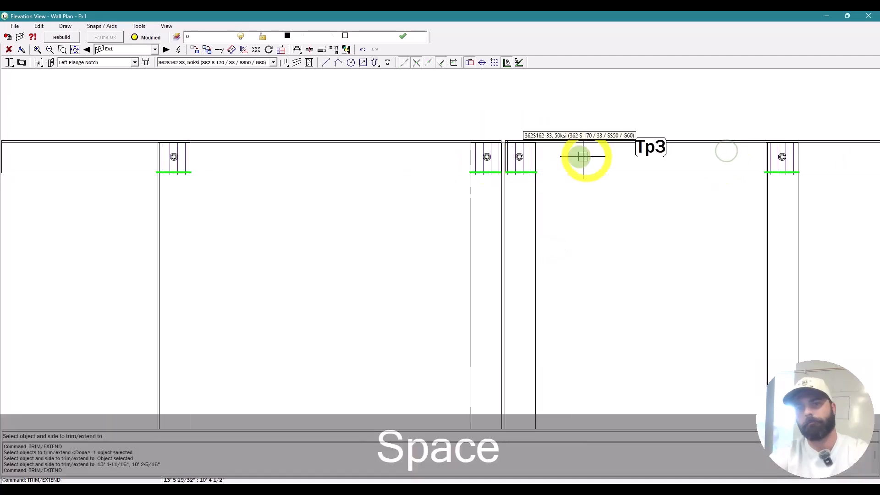
pyautogui.scroll(3, 535, 157)
pyautogui.press('Escape')
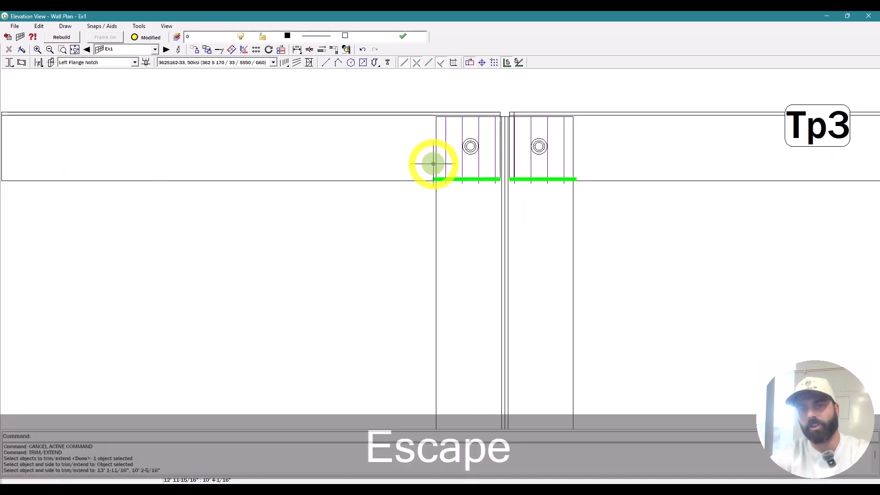
pyautogui.click(450, 244)
pyautogui.click(527, 252)
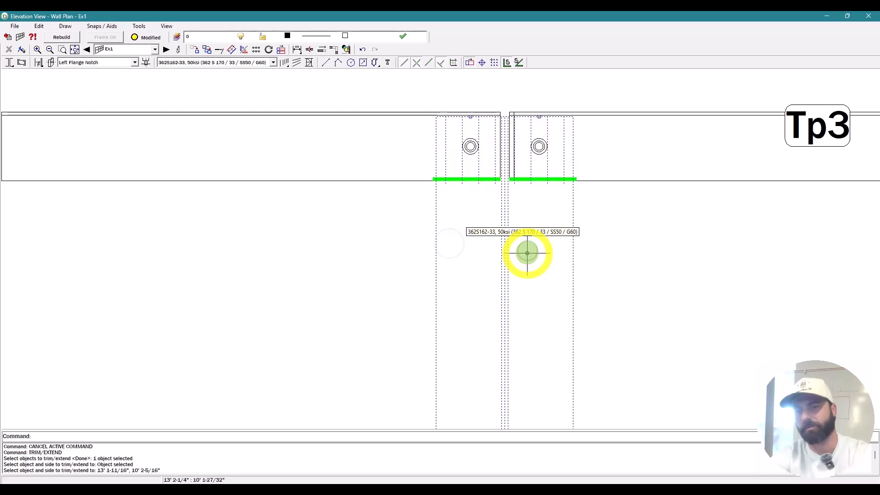
pyautogui.press('Escape')
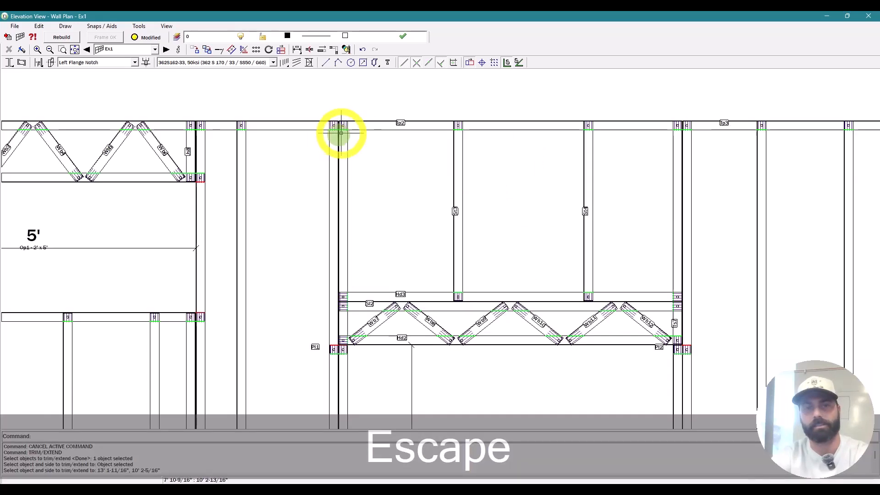
# Step: Trim plate Pl1 back where it meets header Hd2 with TE
pyautogui.moveTo(337, 113); pyautogui.dragTo(676, 349)
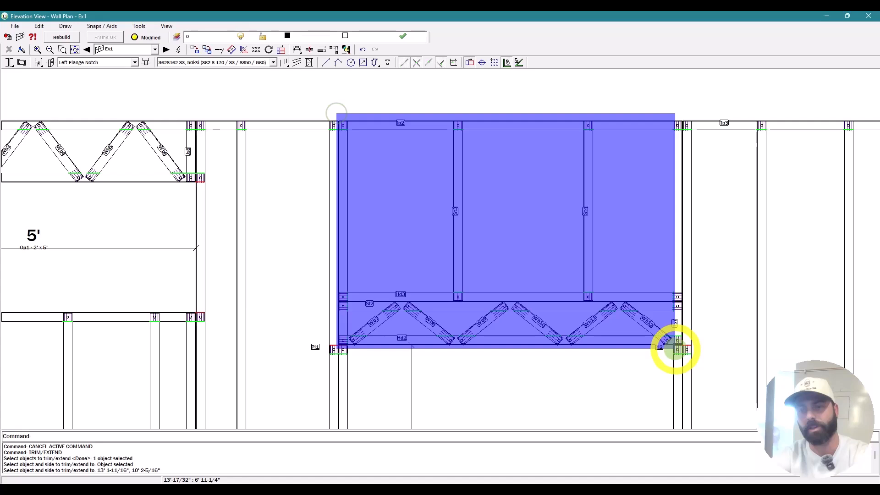
pyautogui.press('Escape')
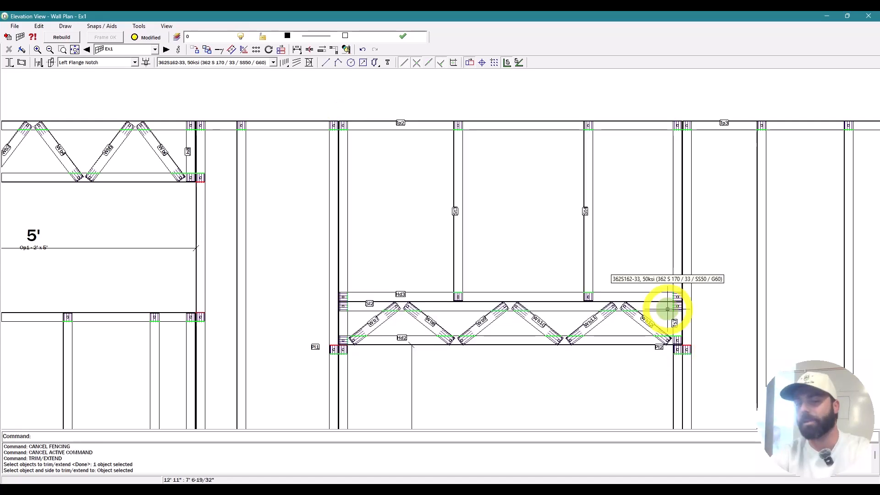
pyautogui.scroll(-3, 452, 203)
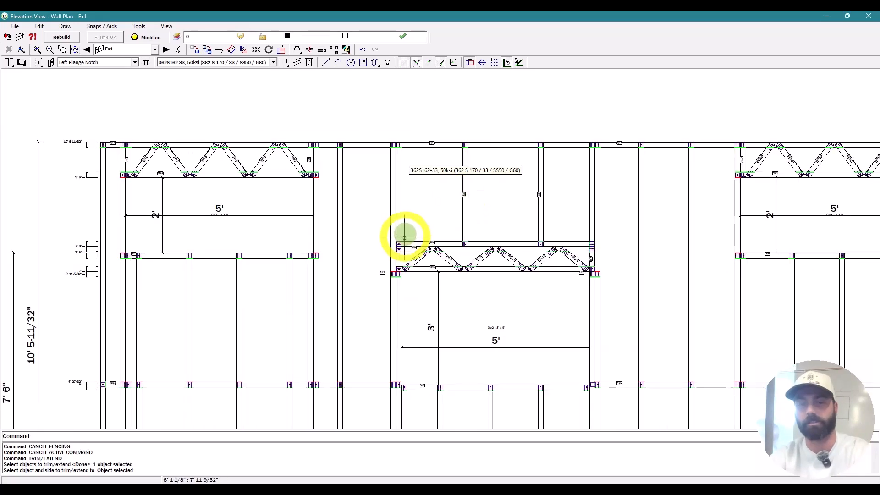
pyautogui.scroll(6, 404, 236)
pyautogui.scroll(-3, 388, 221)
pyautogui.scroll(1, 394, 225)
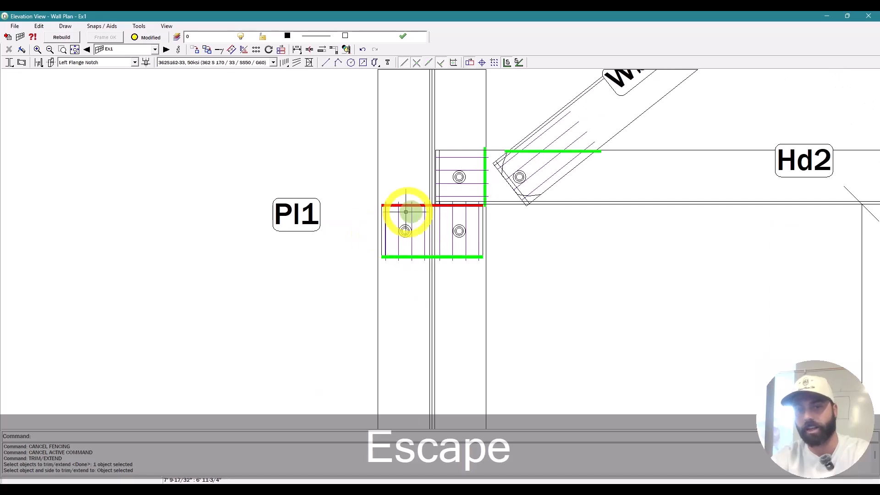
pyautogui.press('Escape')
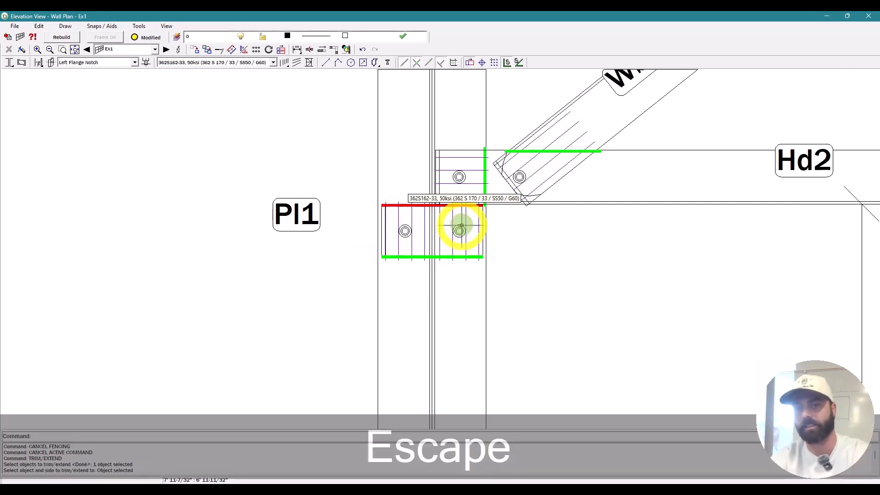
pyautogui.write('TE')
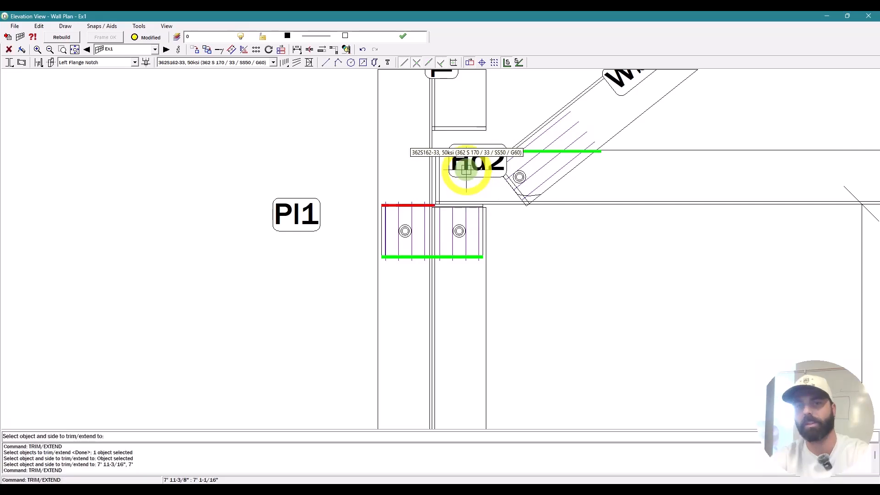
pyautogui.click(504, 208)
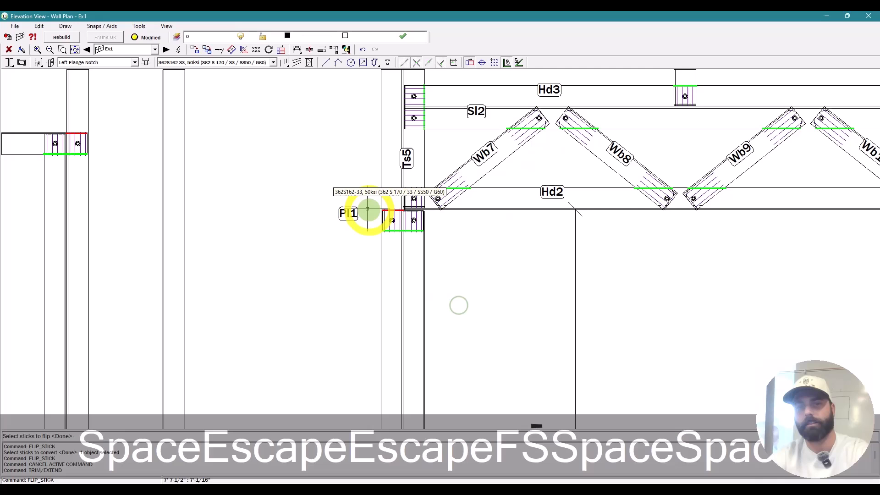
pyautogui.scroll(-1, 379, 222)
pyautogui.press('Escape')
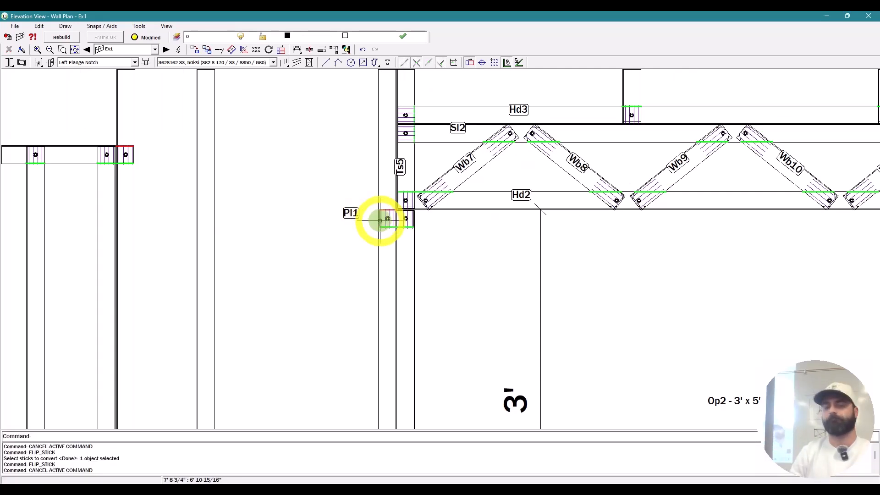
# Step: Window-select the whole truss header assembly over opening Op2
pyautogui.scroll(-3, 379, 222)
pyautogui.moveTo(359, 89); pyautogui.dragTo(601, 271)
pyautogui.scroll(5, 578, 246)
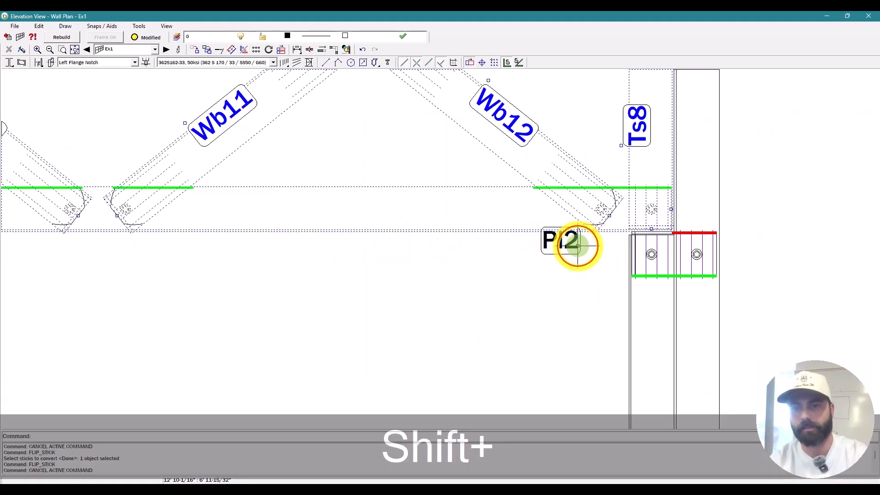
pyautogui.scroll(-5, 478, 264)
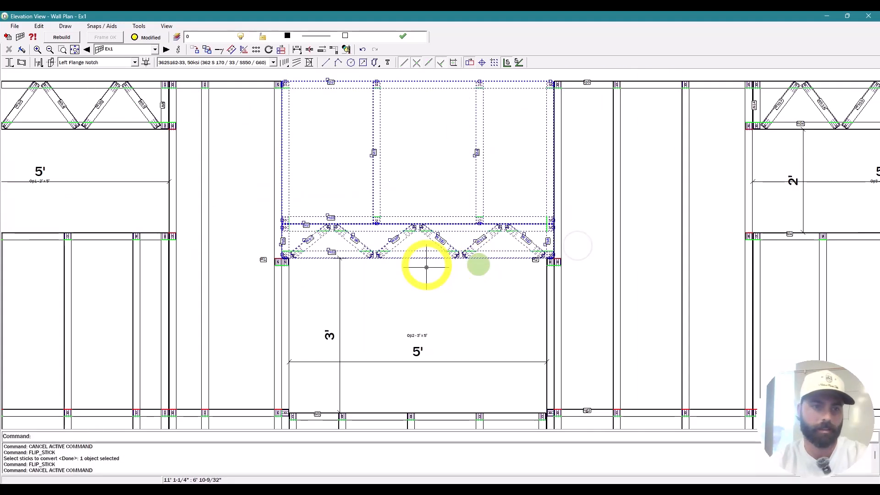
# Step: Start moving the header assembly from a base point, then cancel the move
pyautogui.scroll(-1, 426, 267)
pyautogui.press('m')
pyautogui.click(439, 346)
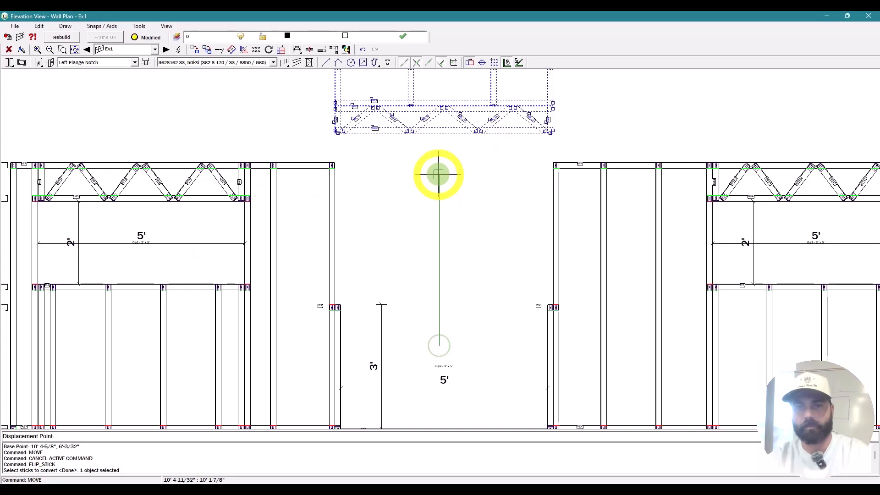
pyautogui.scroll(-3, 454, 181)
pyautogui.press('Escape')
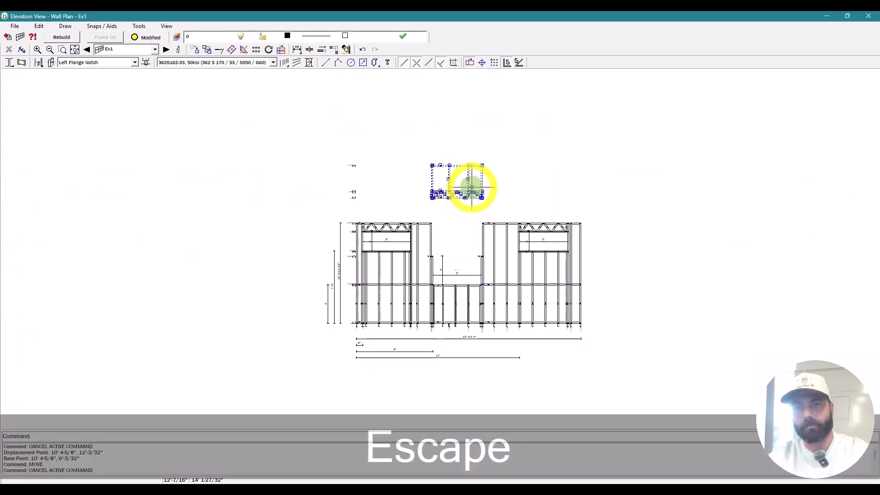
# Step: Select the stud and framing below the opening for the lower panel
pyautogui.scroll(4, 472, 188)
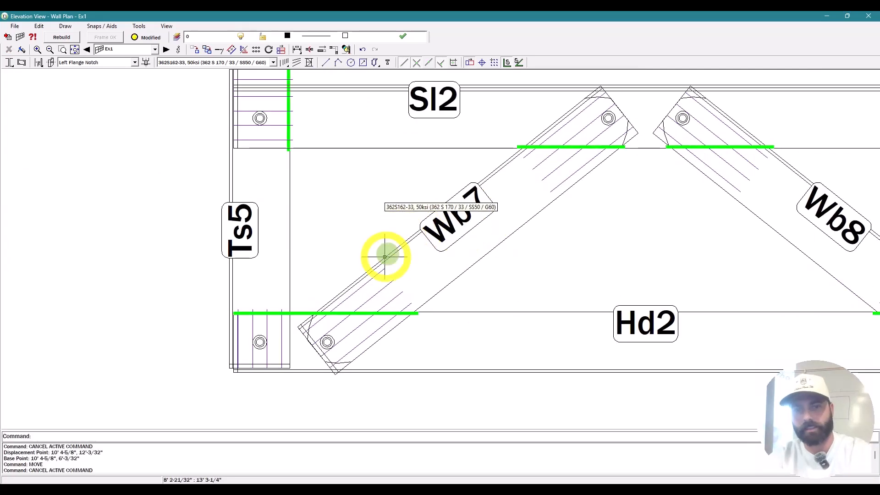
pyautogui.scroll(-4, 385, 257)
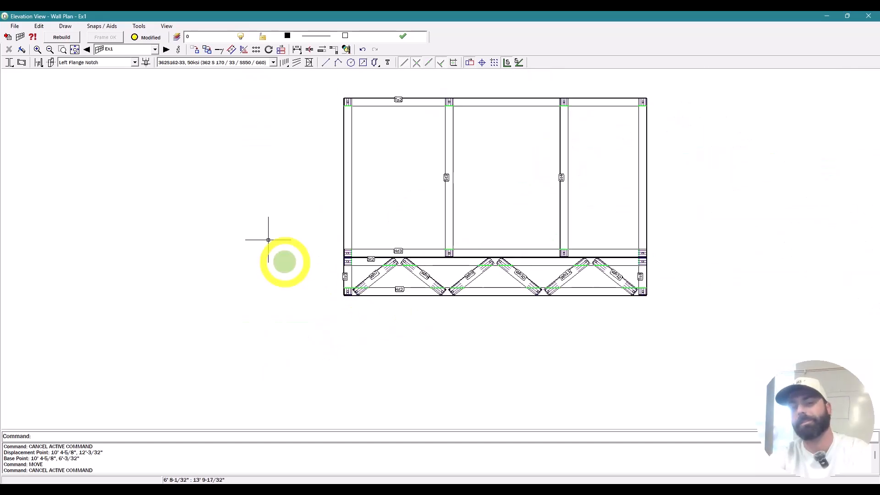
pyautogui.scroll(-2, 448, 131)
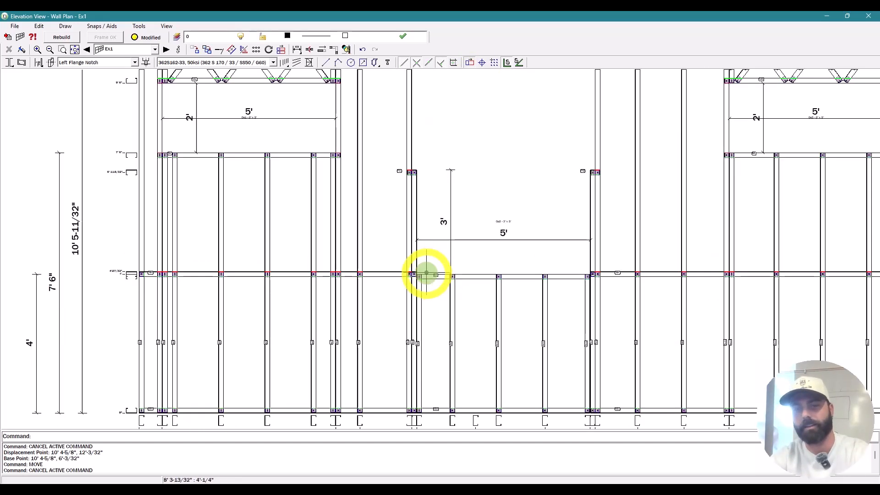
pyautogui.click(413, 263)
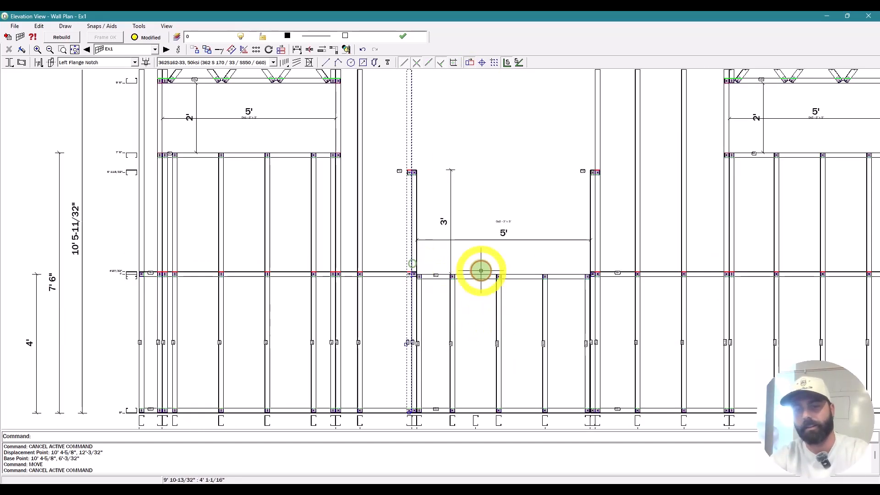
pyautogui.scroll(-1, 480, 271)
pyautogui.scroll(-5, 480, 270)
pyautogui.press('Escape')
pyautogui.click(432, 246)
pyautogui.scroll(-1, 571, 346)
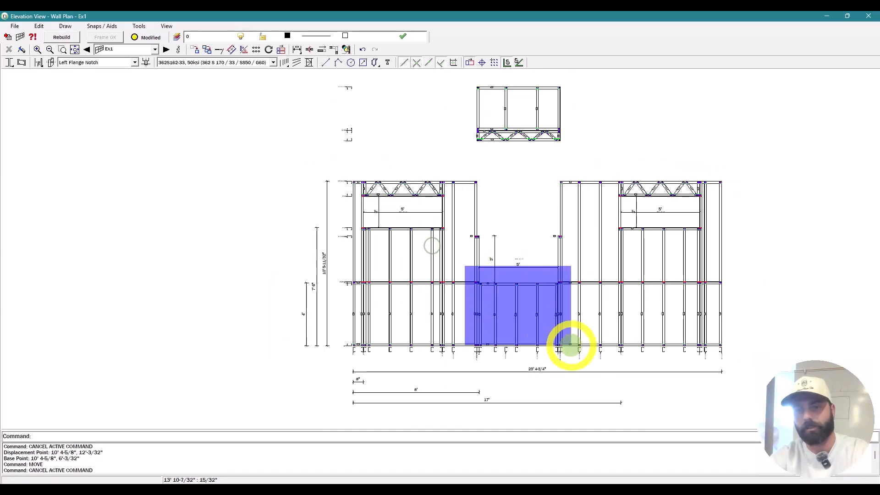
pyautogui.click(569, 360)
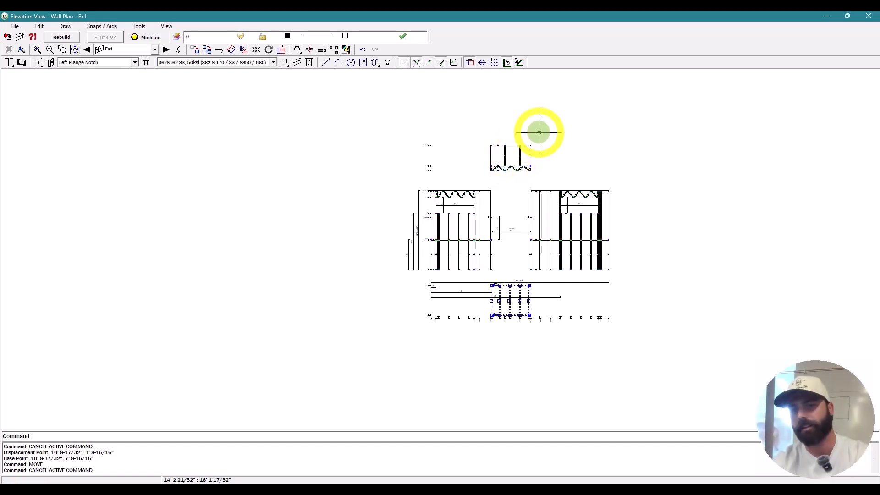
pyautogui.press('Escape')
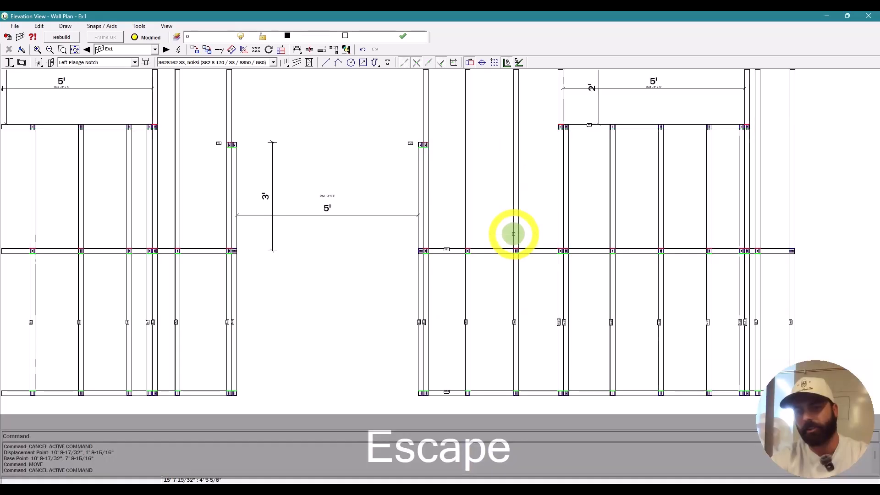
# Step: Move the lower infill panel up 6'
pyautogui.scroll(-3, 514, 234)
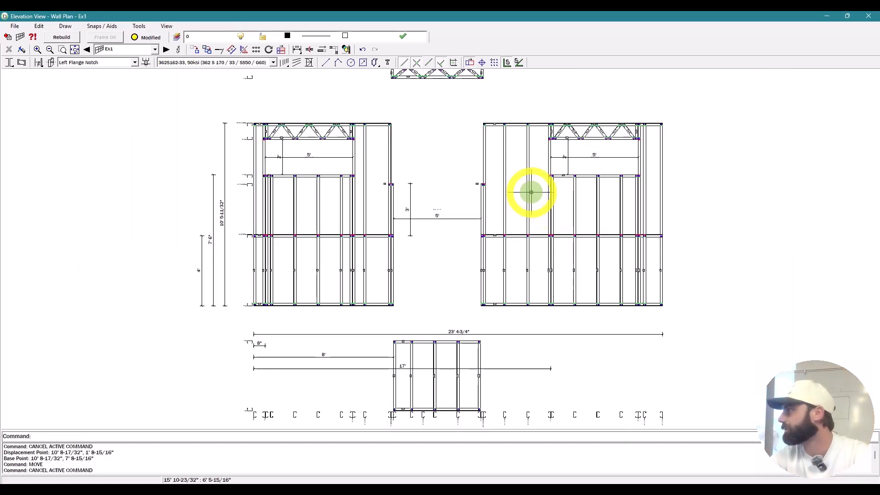
pyautogui.scroll(2, 498, 174)
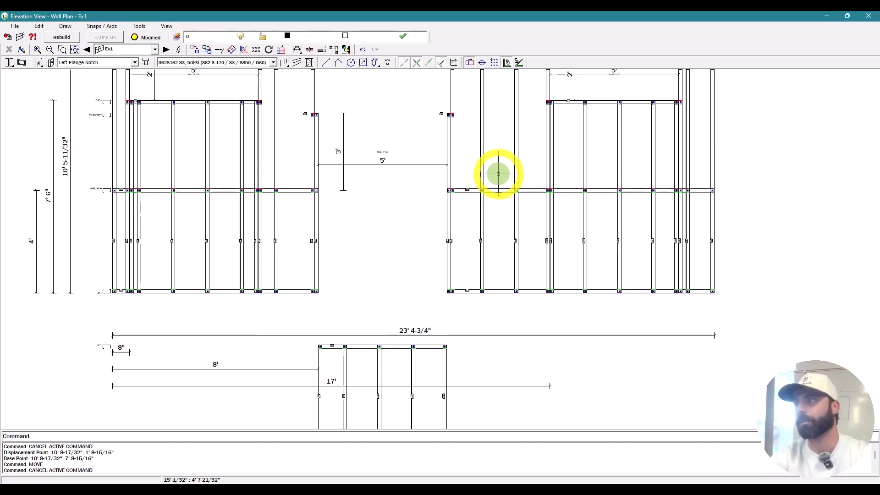
pyautogui.scroll(-2, 477, 138)
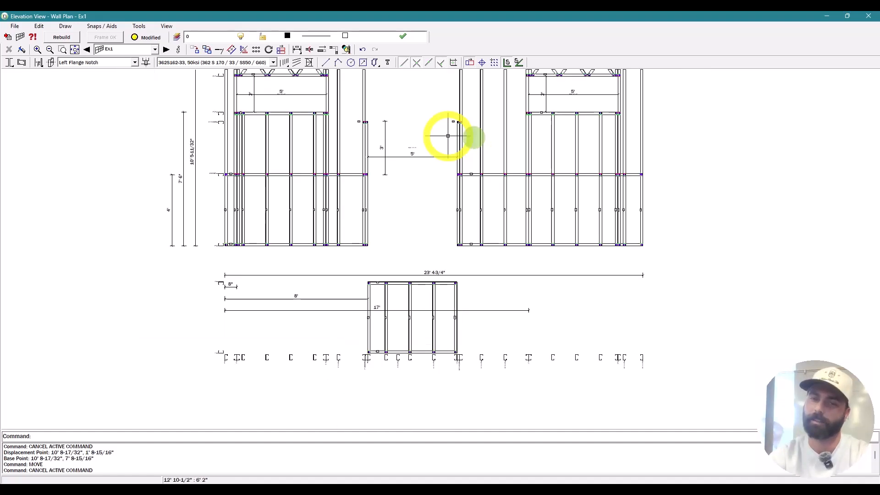
pyautogui.write("6'")
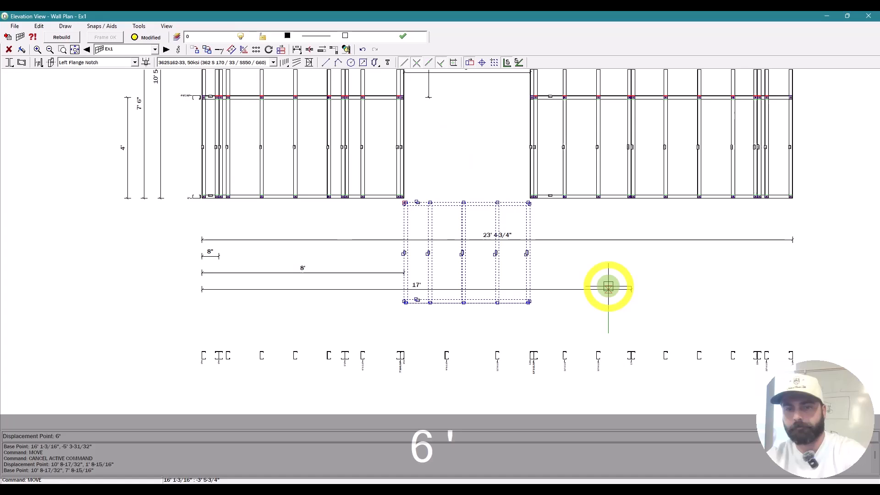
pyautogui.press('Return')
pyautogui.scroll(-4, 589, 318)
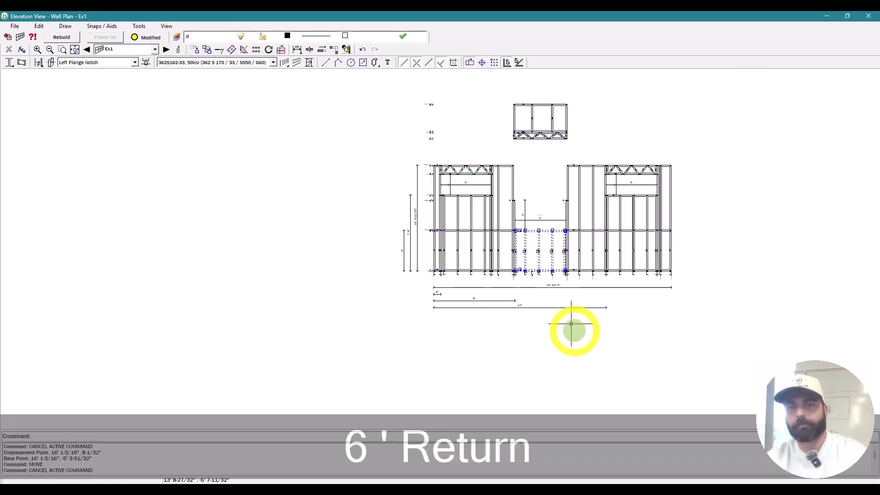
pyautogui.scroll(3, 512, 145)
# Step: Window-select the upper truss panel and move it down 6'
pyautogui.moveTo(511, 118); pyautogui.dragTo(594, 197)
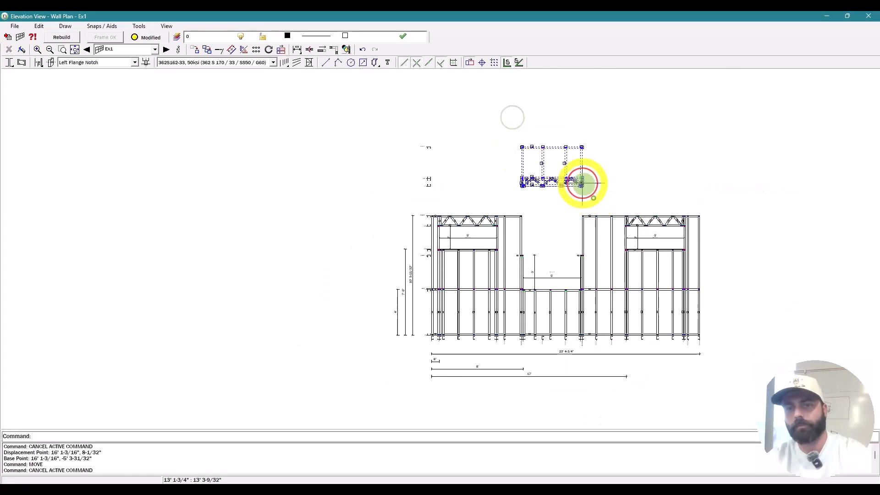
pyautogui.write('m')
pyautogui.press('space')
pyautogui.click(603, 134)
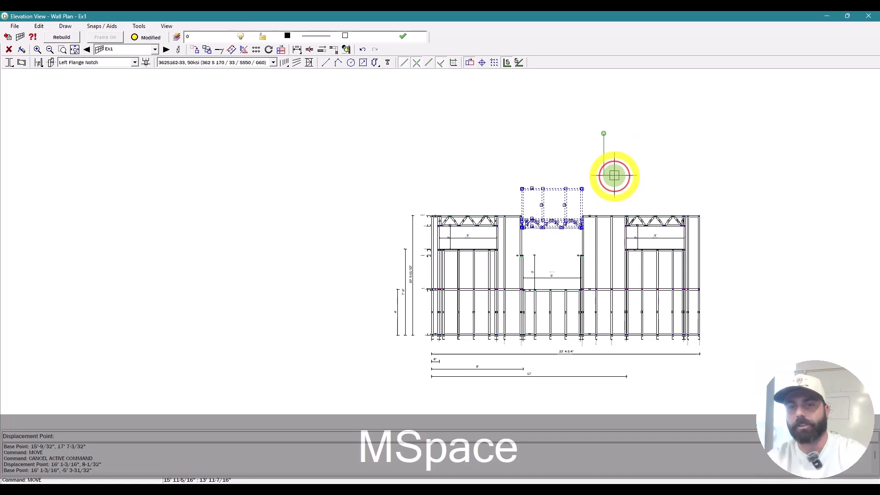
pyautogui.write("6'")
pyautogui.press('Return')
pyautogui.press('Escape')
pyautogui.press('Escape')
pyautogui.press('Escape')
pyautogui.scroll(2, 515, 202)
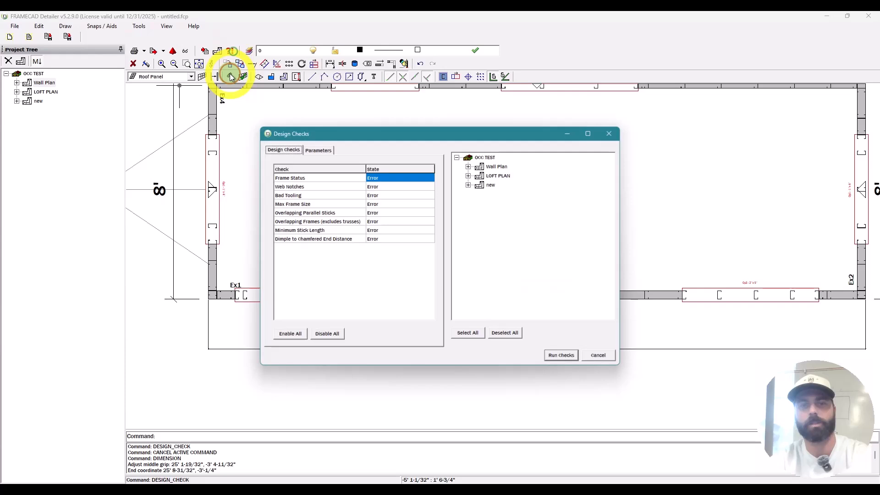
# Step: Run design checks on all frames and inspect the Dimple to Chamfered End Distance errors
pyautogui.click(468, 333)
pyautogui.click(561, 356)
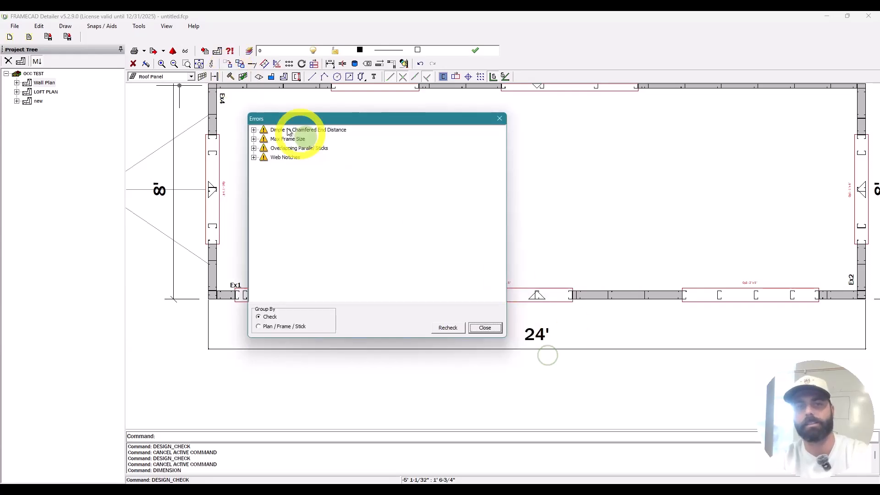
pyautogui.click(255, 132)
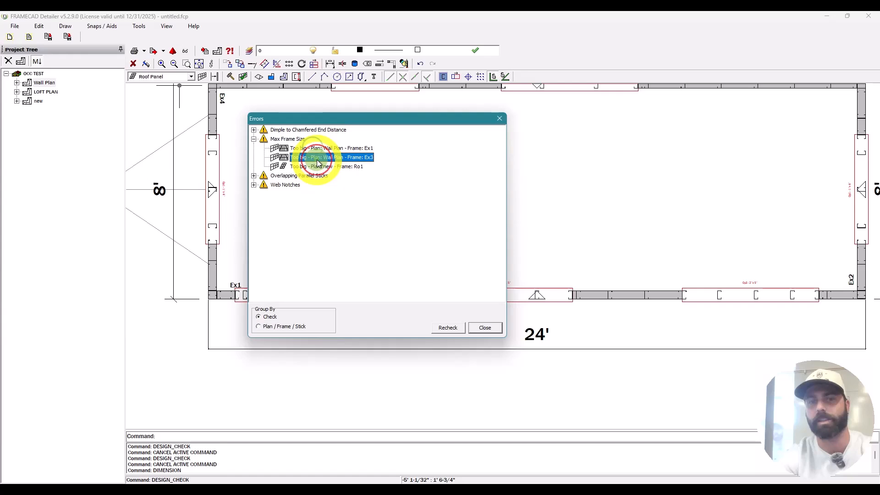
pyautogui.press('Escape')
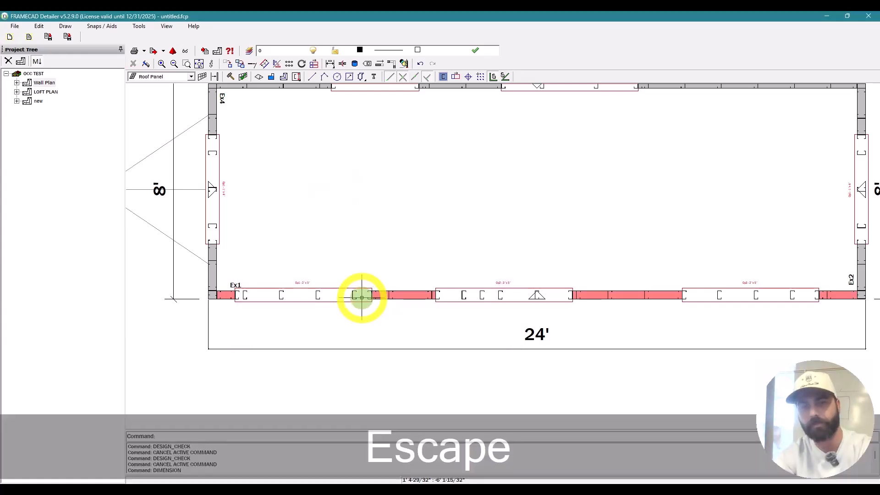
pyautogui.doubleClick(361, 298)
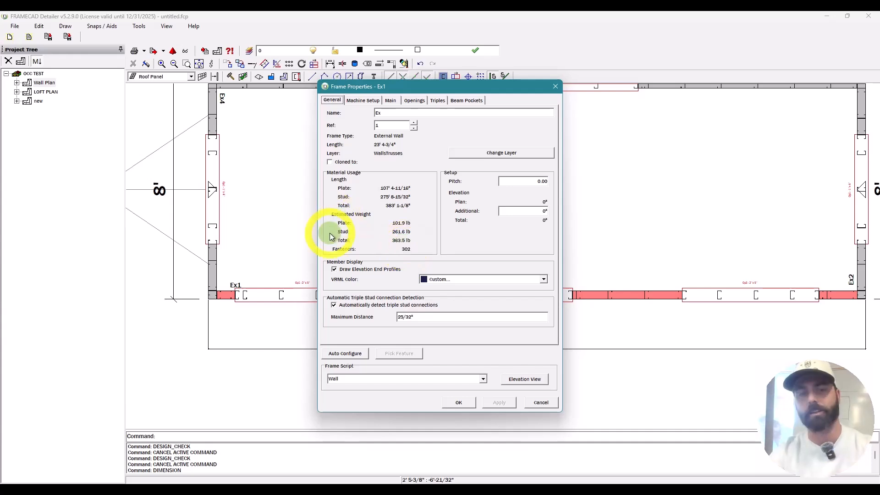
pyautogui.press('Escape')
pyautogui.scroll(-3, 395, 303)
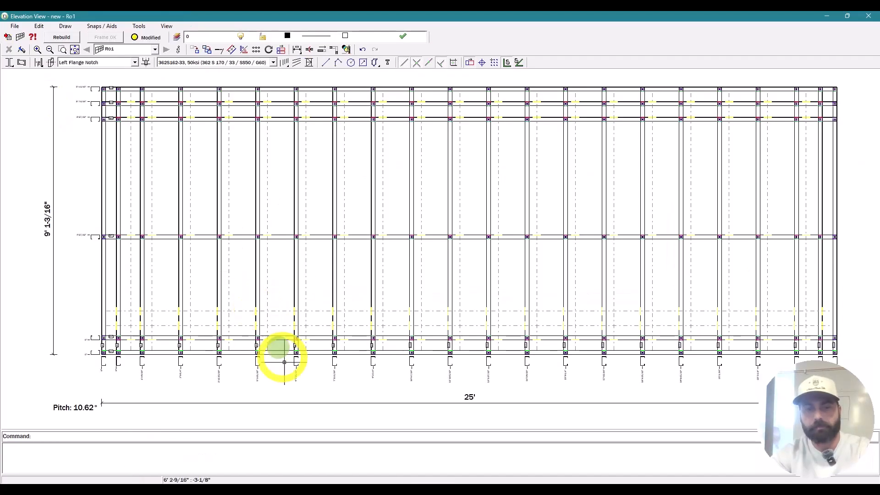
# Step: Shift the two studs 13/16" to the right
pyautogui.scroll(2, 281, 356)
pyautogui.press('Escape')
pyautogui.press('Escape')
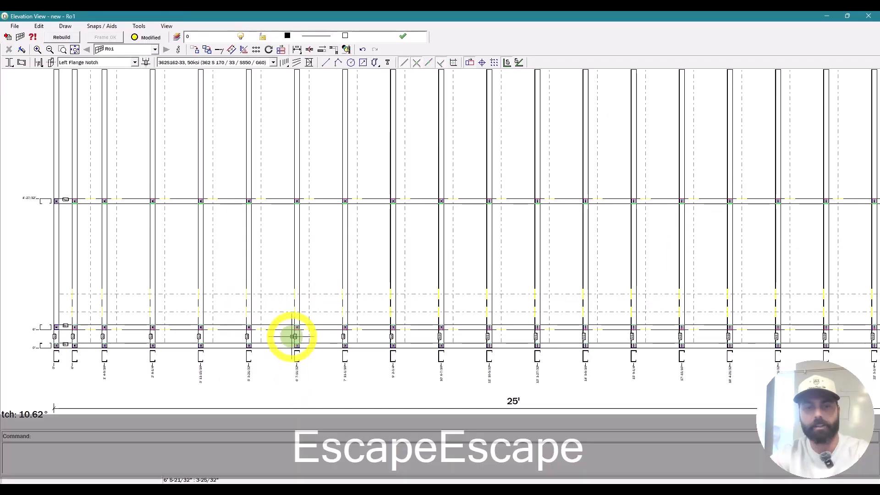
pyautogui.scroll(3, 422, 311)
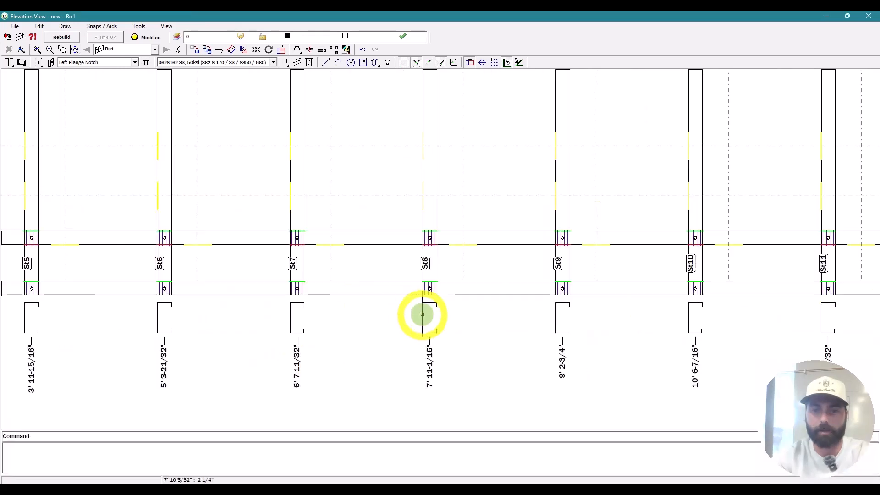
pyautogui.scroll(-3, 328, 236)
pyautogui.scroll(2, 328, 235)
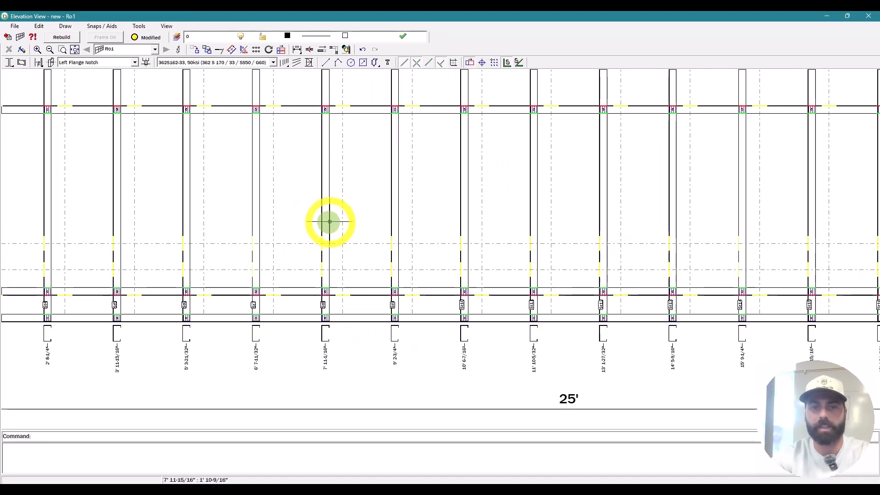
pyautogui.scroll(-2, 308, 278)
pyautogui.scroll(3, 307, 277)
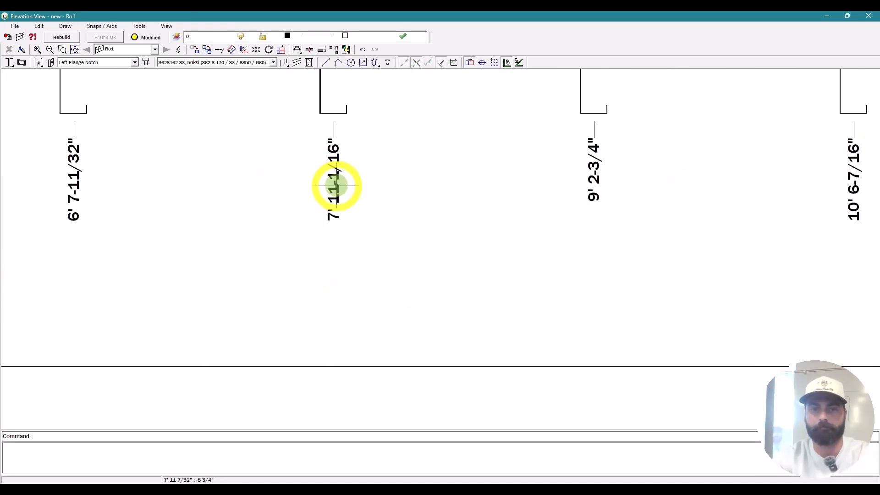
pyautogui.scroll(-3, 335, 186)
pyautogui.scroll(2, 418, 195)
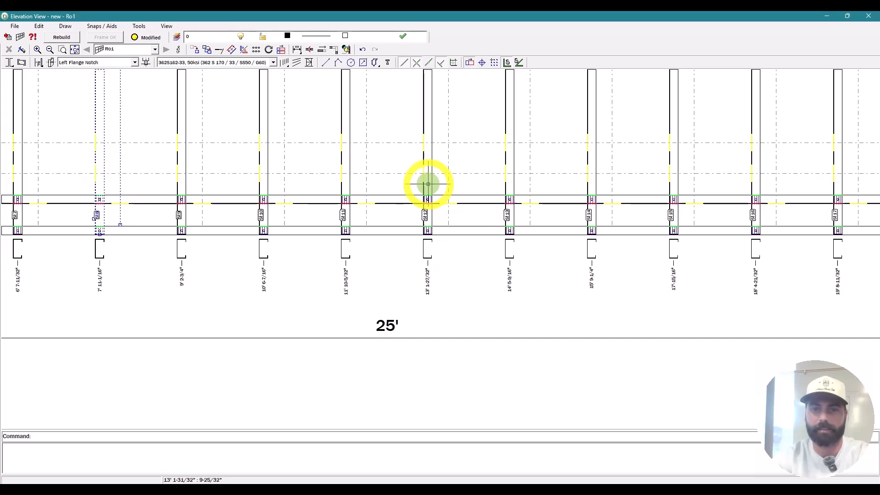
pyautogui.scroll(-3, 506, 195)
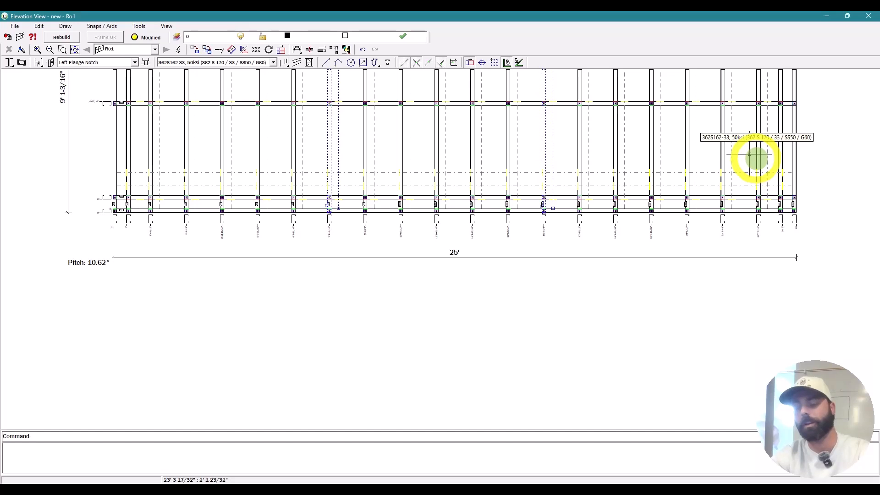
pyautogui.write('13/16"')
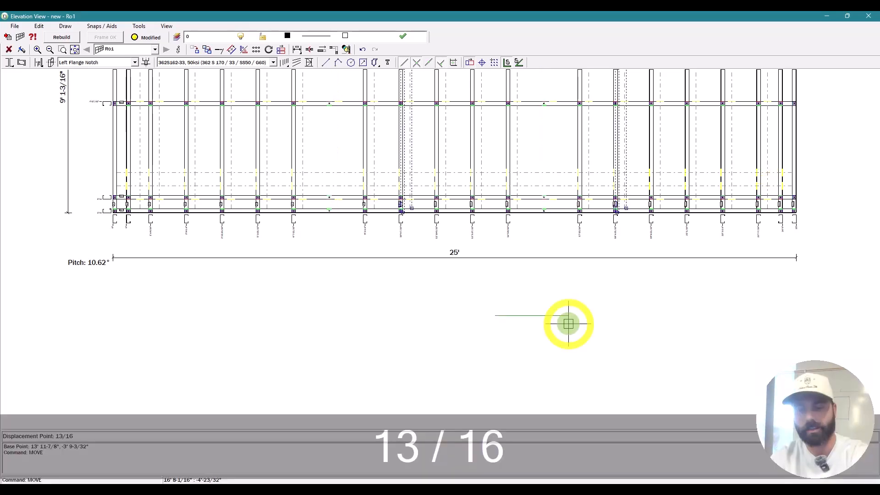
pyautogui.press('Return')
pyautogui.press('Escape')
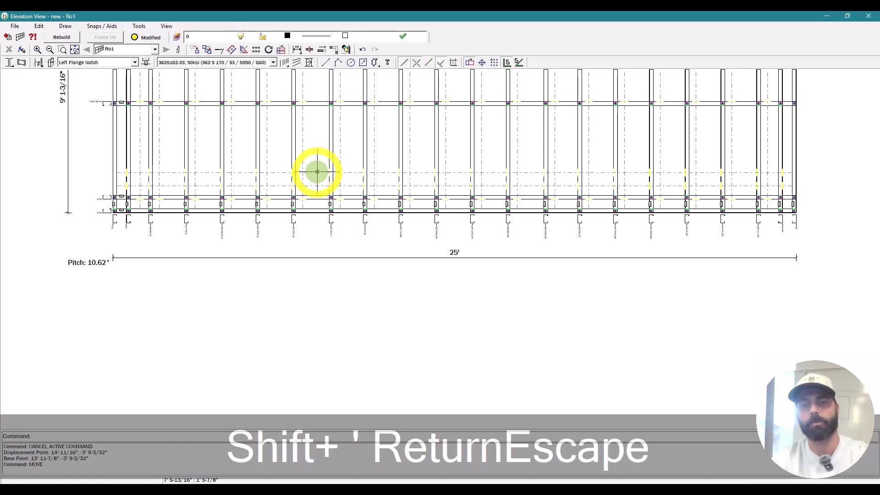
# Step: Mirror a stud beside St8 with MI, then choose another stud to mirror
pyautogui.write('mi')
pyautogui.press('space')
pyautogui.scroll(3, 335, 158)
pyautogui.click(335, 156)
pyautogui.click(339, 156)
pyautogui.press('space')
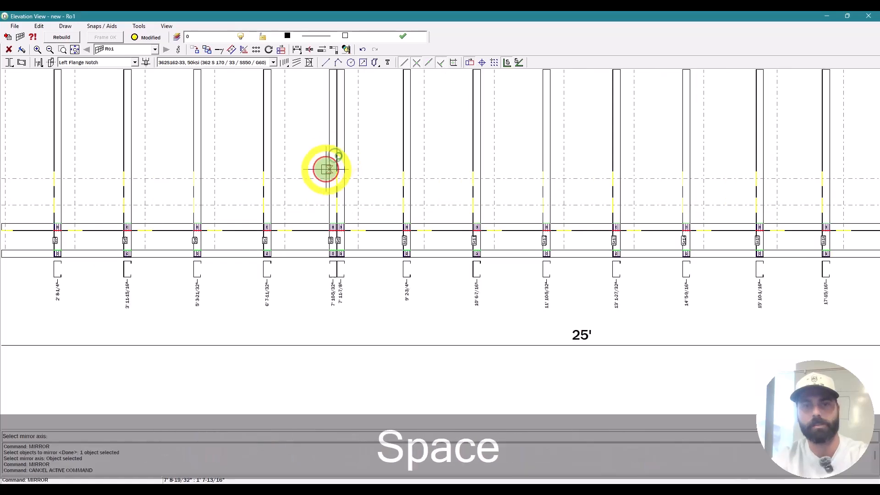
pyautogui.scroll(-4, 276, 192)
pyautogui.scroll(6, 586, 122)
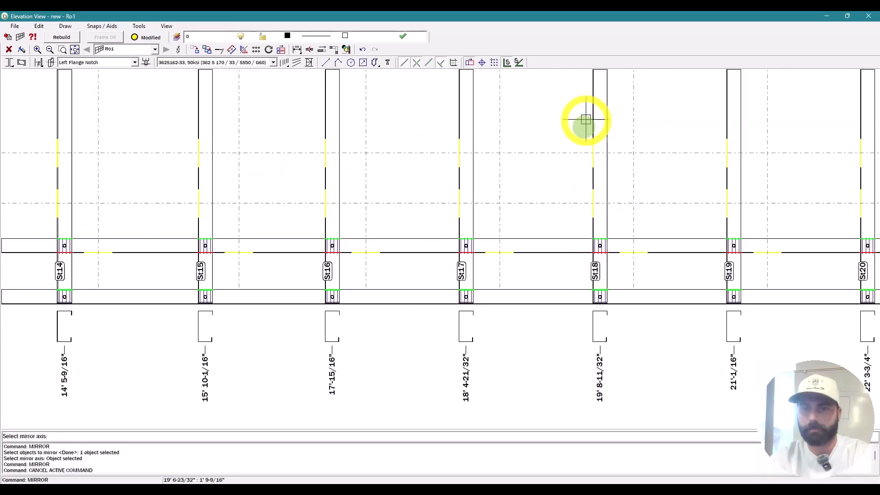
pyautogui.click(600, 119)
pyautogui.scroll(-4, 515, 216)
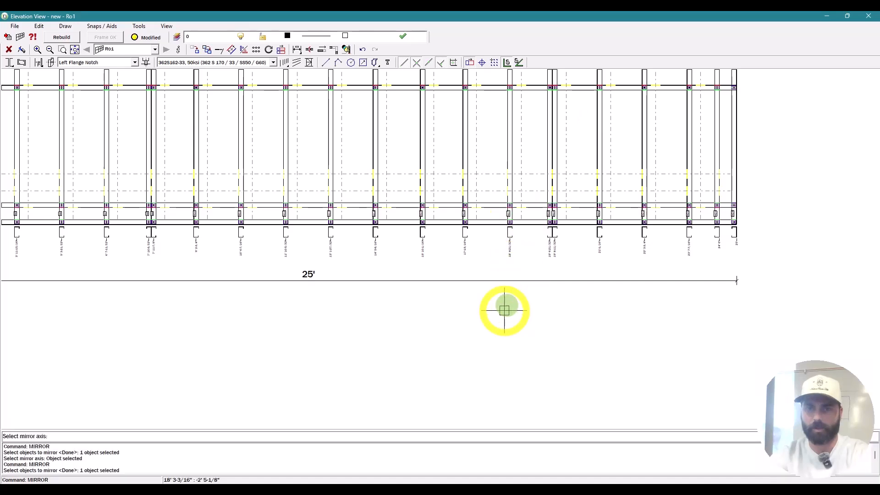
pyautogui.press('space')
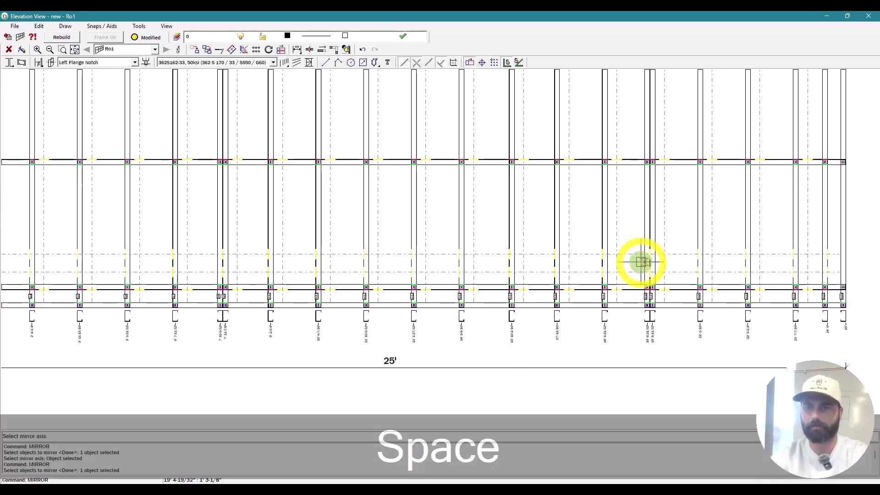
# Step: Delete the stray stud near 19' 6"
pyautogui.click(648, 240)
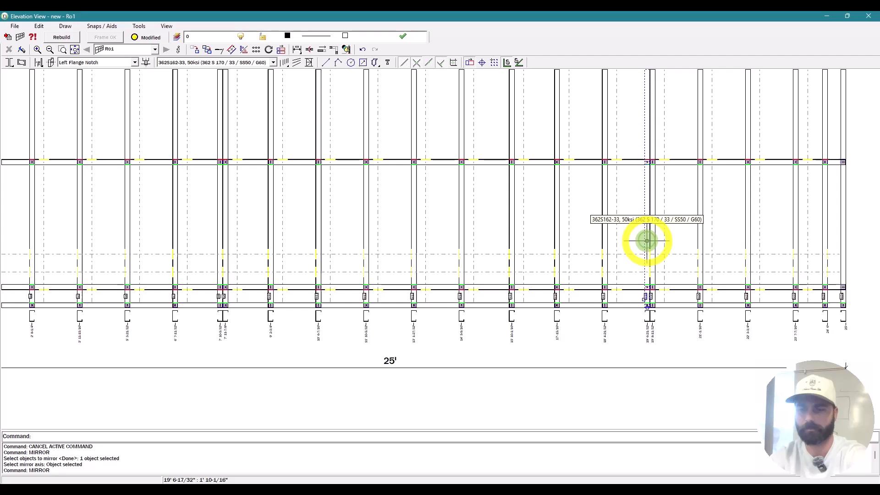
pyautogui.press('Delete')
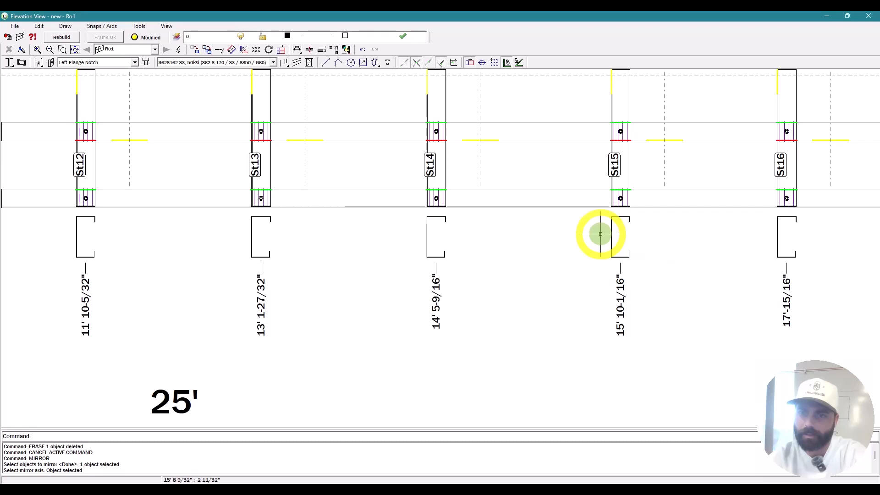
pyautogui.press('Escape')
pyautogui.write('MI')
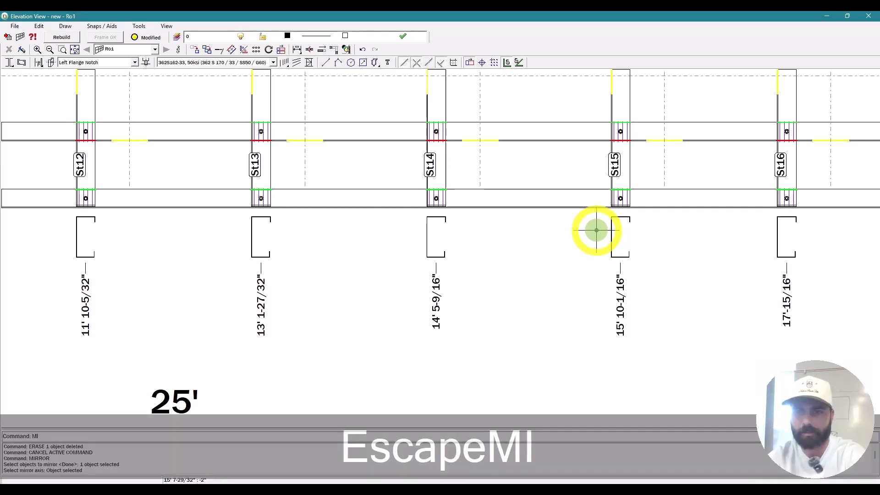
pyautogui.press('space')
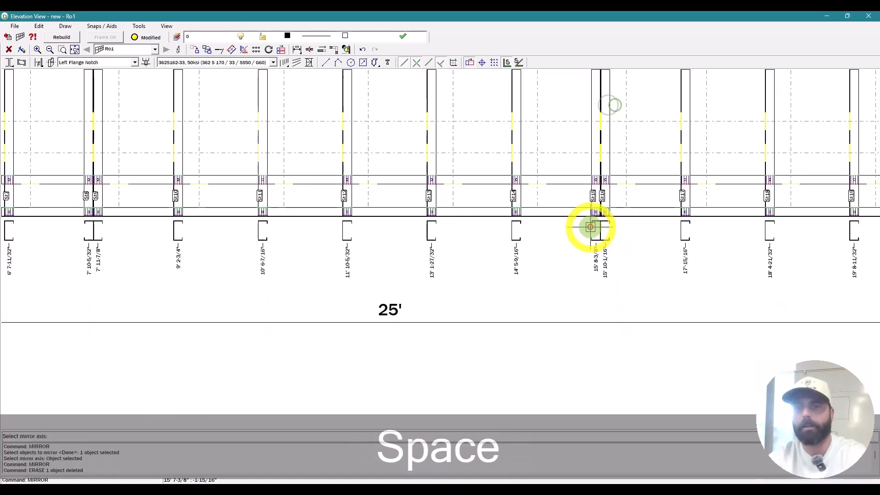
pyautogui.press('Escape')
pyautogui.press('Escape')
pyautogui.write('MB')
pyautogui.press('space')
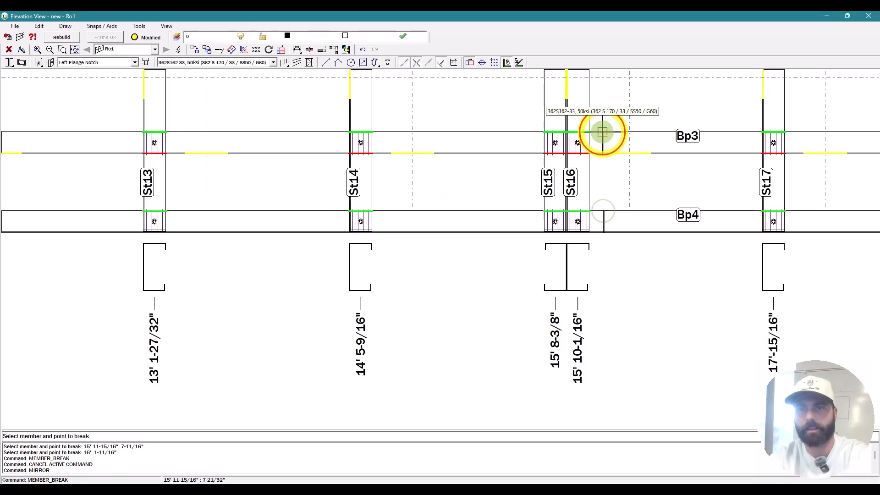
# Step: Break wall Ro1's tracks at the doubled stud using MB
pyautogui.scroll(-5, 576, 175)
pyautogui.scroll(4, 578, 173)
pyautogui.click(578, 173)
pyautogui.scroll(-5, 571, 296)
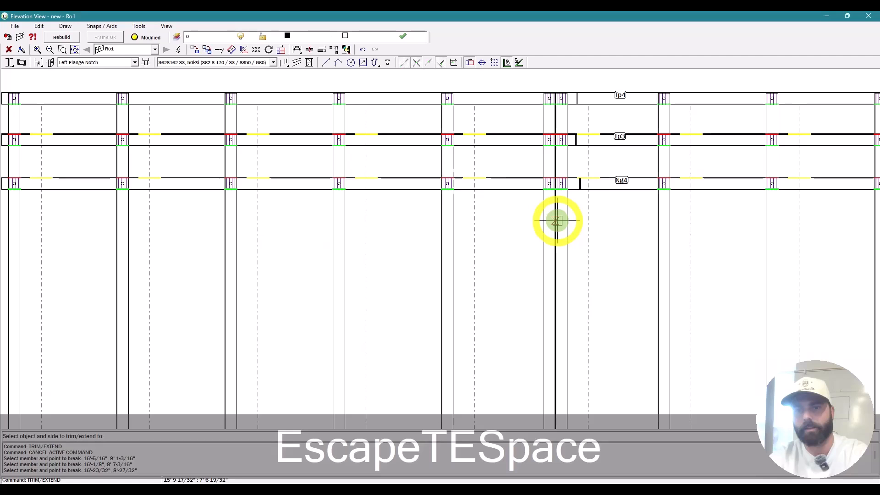
pyautogui.scroll(-5, 532, 367)
# Step: Extend the three right-hand track pieces with TE to meet the left section
pyautogui.click(528, 361)
pyautogui.click(526, 348)
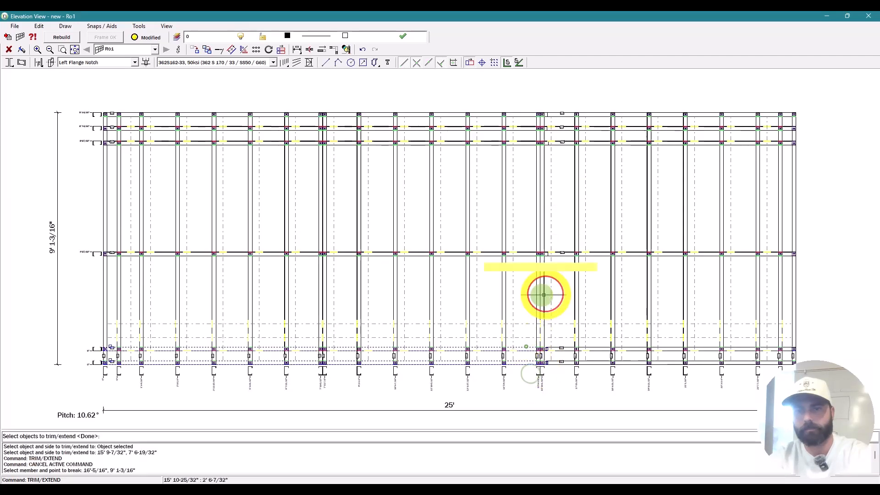
pyautogui.click(526, 252)
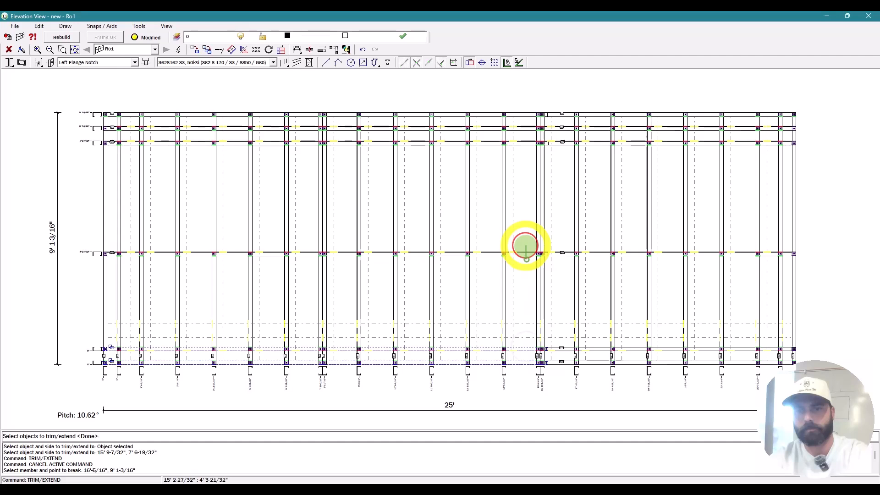
pyautogui.scroll(1, 576, 281)
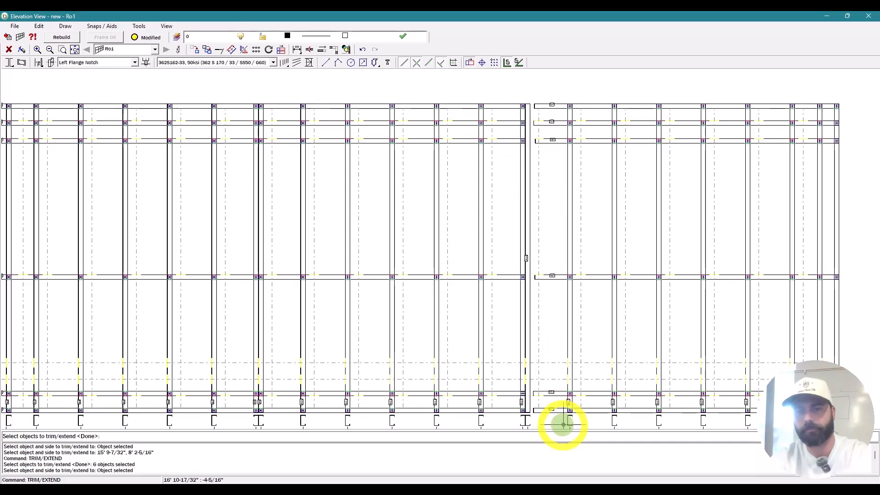
pyautogui.press('space')
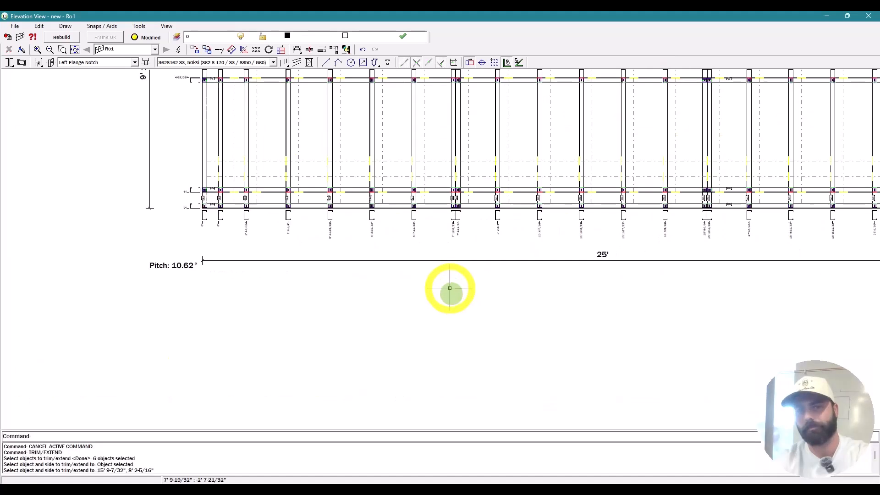
pyautogui.press('Escape')
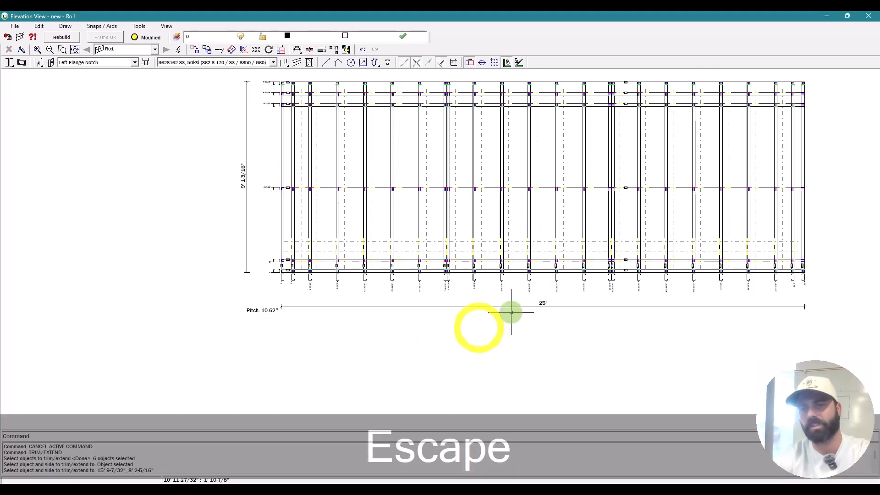
# Step: Close Ro1, open wall Ex3's elevation, and bring up its Service Hole Heights list
pyautogui.click(869, 17)
pyautogui.press('Escape')
pyautogui.doubleClick(554, 194)
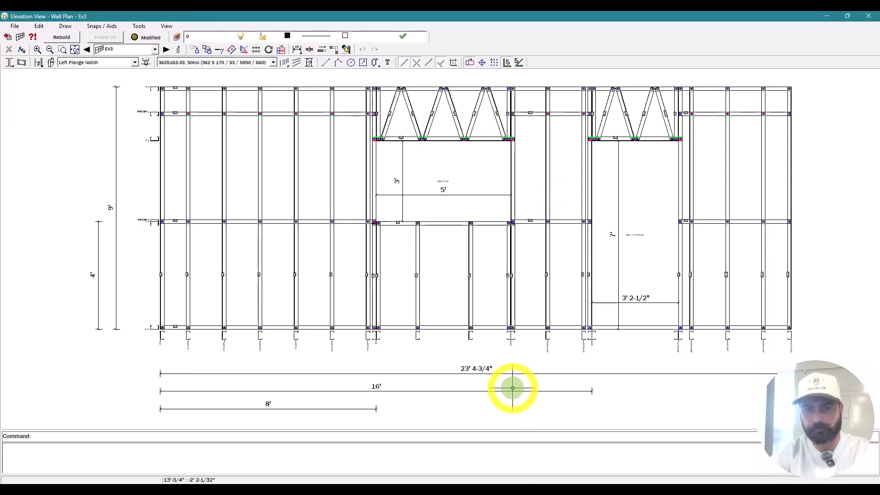
pyautogui.scroll(3, 288, 355)
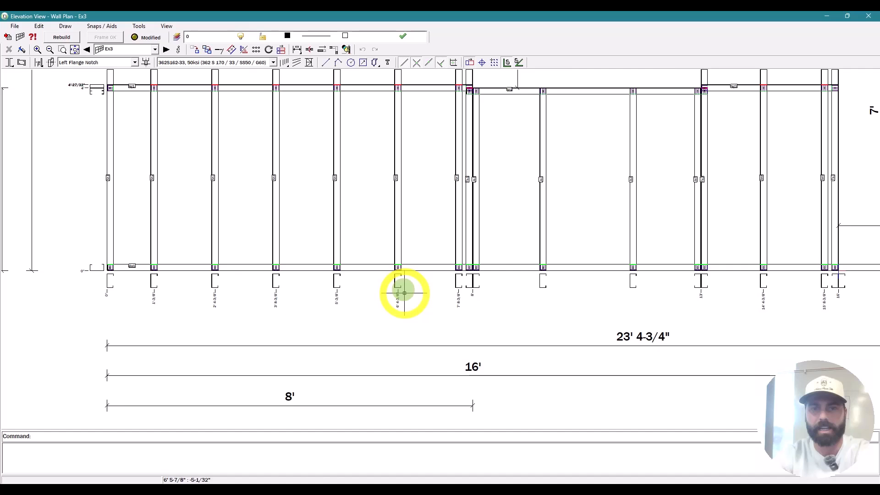
pyautogui.click(394, 99)
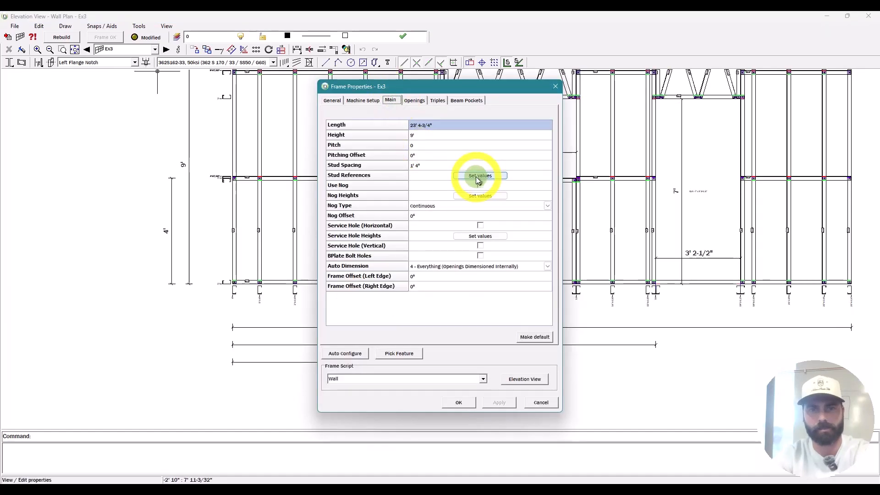
pyautogui.press('Escape')
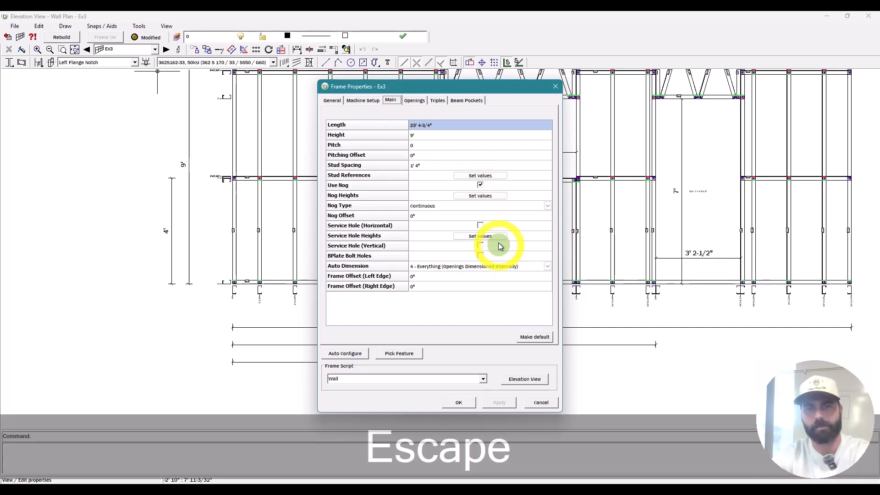
pyautogui.click(498, 238)
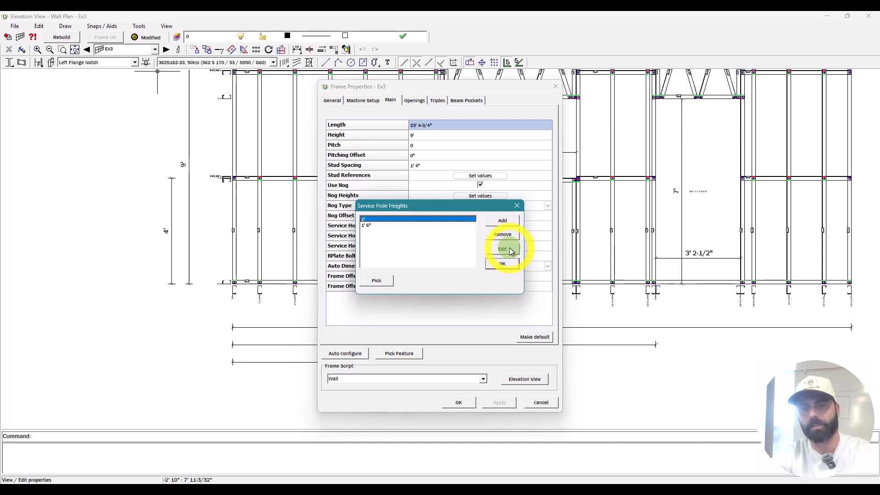
# Step: Remove the 1' service hole height and add a 3' height
pyautogui.click(388, 226)
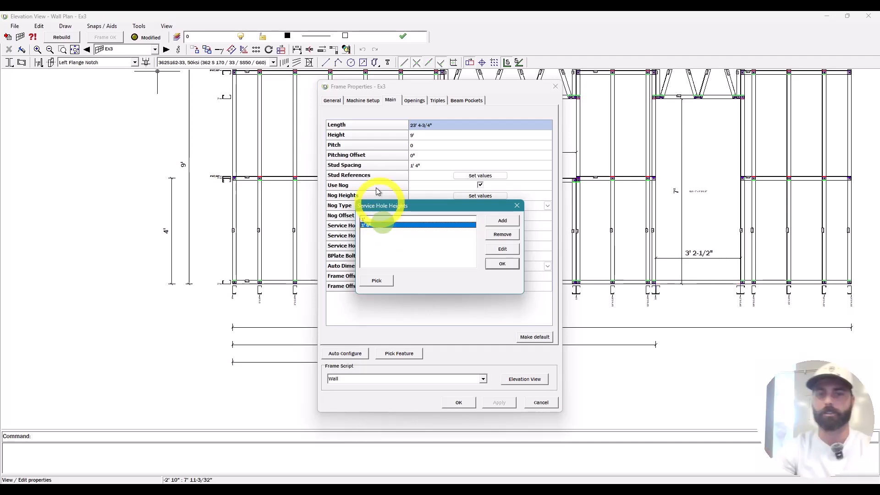
pyautogui.click(441, 219)
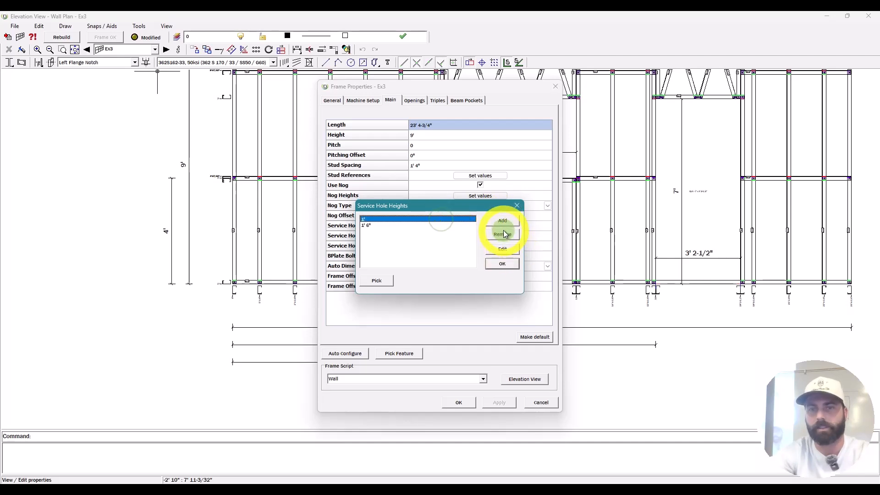
pyautogui.click(505, 234)
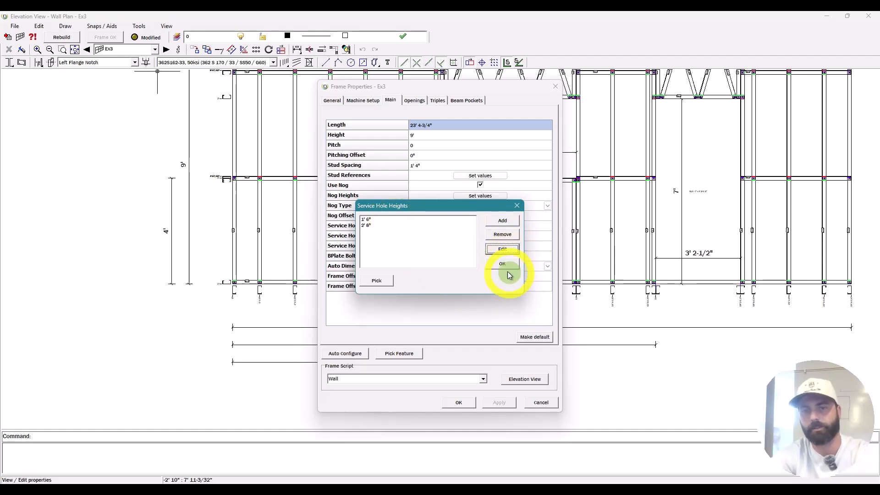
pyautogui.click(502, 221)
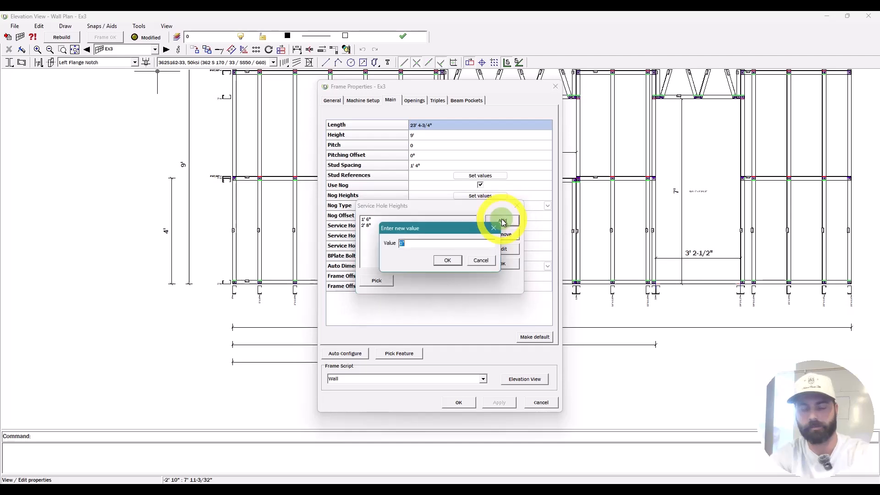
pyautogui.write("3'")
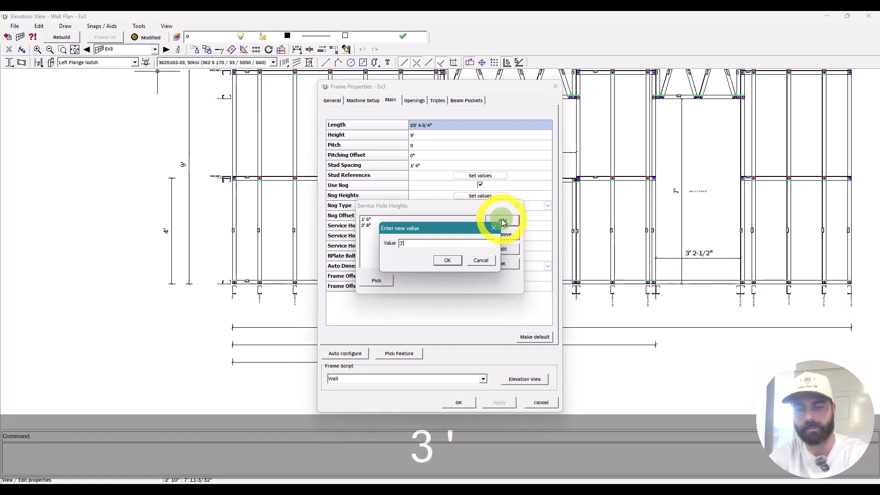
pyautogui.press('Return')
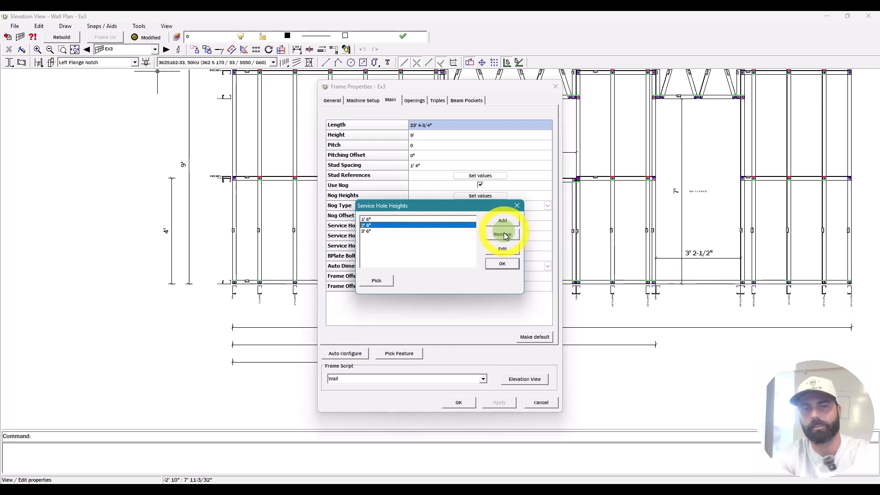
# Step: Change the 2' 8" height to 7' 6", add 9'6", and preview the wall
pyautogui.click(507, 249)
pyautogui.write('7\' 6"')
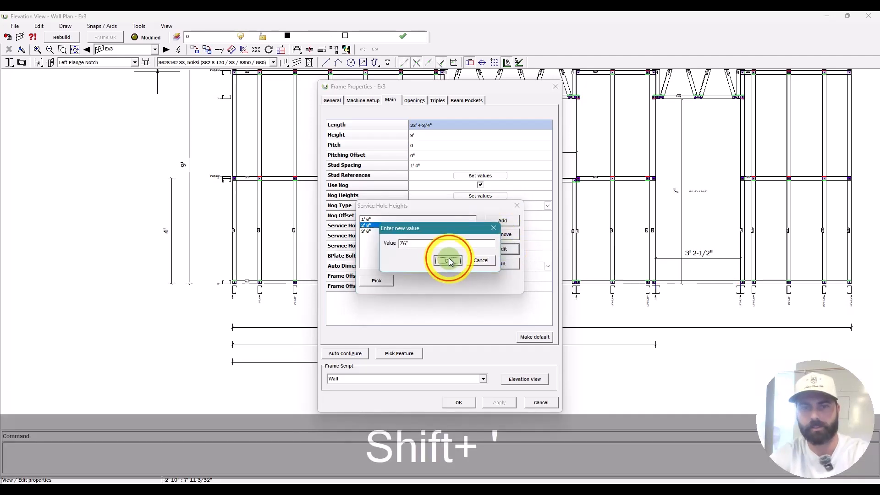
pyautogui.press('Return')
pyautogui.click(499, 224)
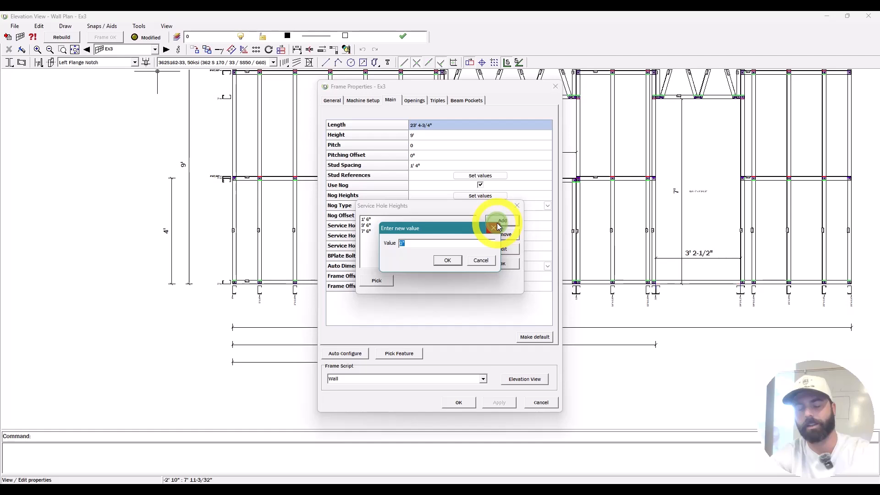
pyautogui.write('9\'6"')
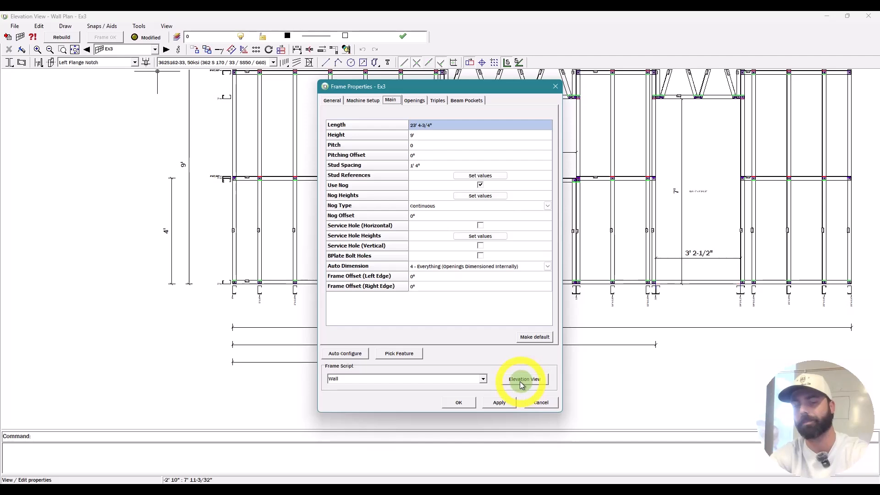
pyautogui.click(333, 100)
# Step: Turn on stud service holes for wall Ex3, rebuild it, and select the upper members
pyautogui.click(391, 100)
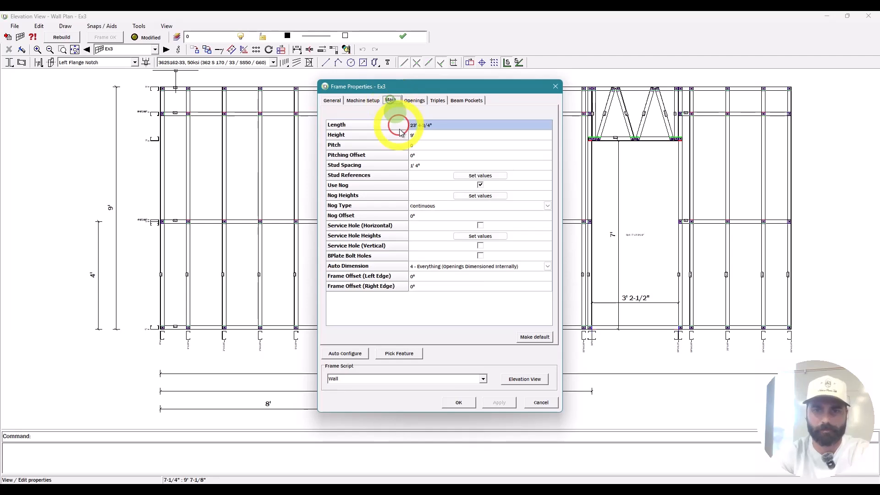
pyautogui.click(481, 258)
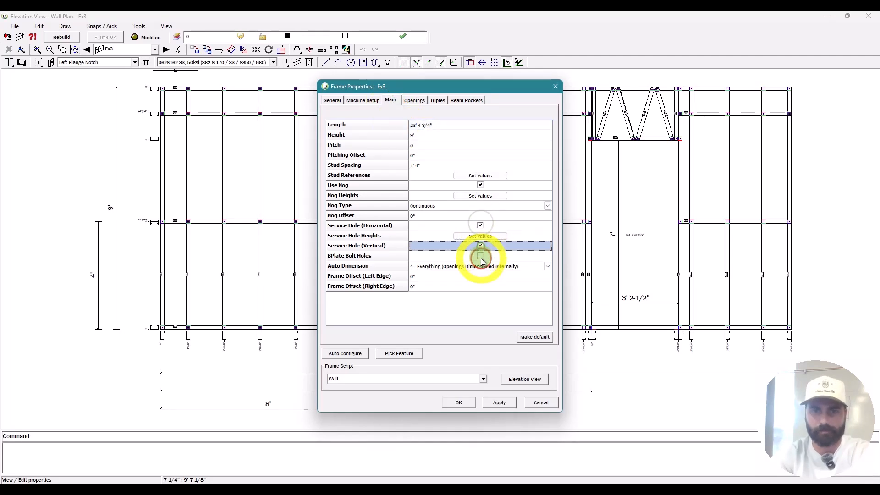
pyautogui.press('Return')
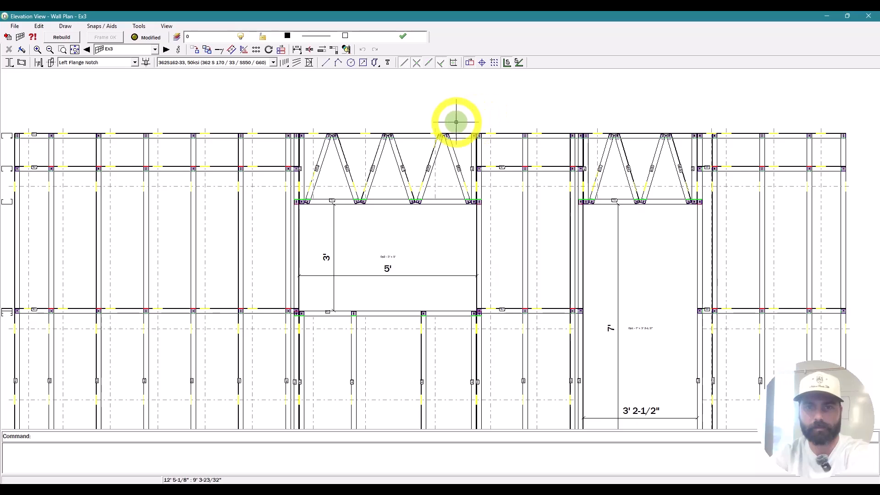
pyautogui.moveTo(446, 129); pyautogui.dragTo(286, 117)
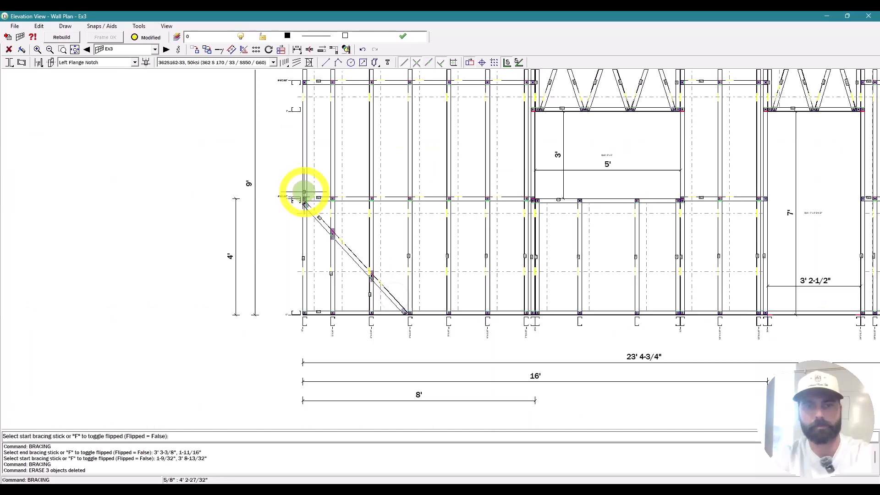
# Step: Add three diagonal braces across the left and right ends of wall Ex3
pyautogui.click(304, 192)
pyautogui.click(411, 86)
pyautogui.scroll(-4, 324, 141)
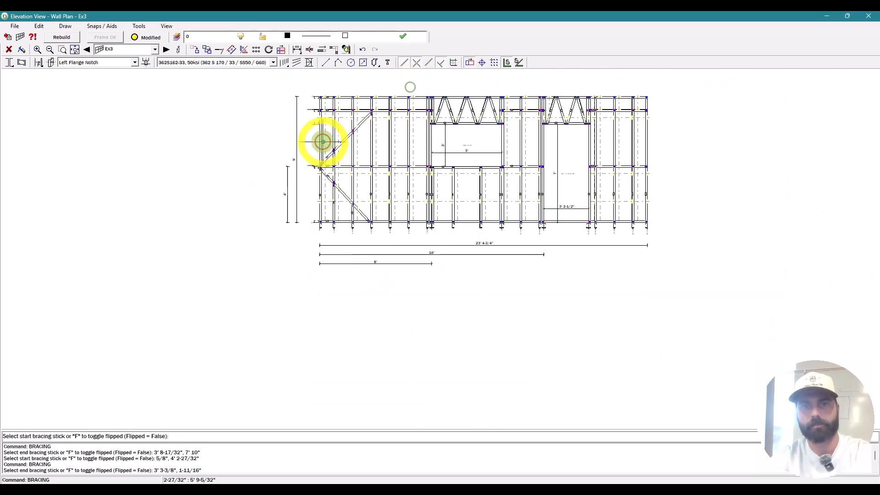
pyautogui.scroll(3, 541, 201)
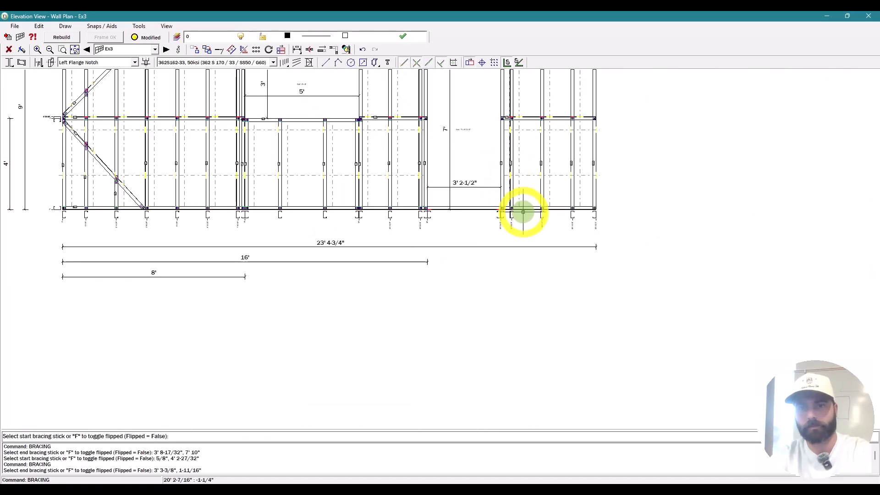
pyautogui.click(524, 212)
pyautogui.click(595, 122)
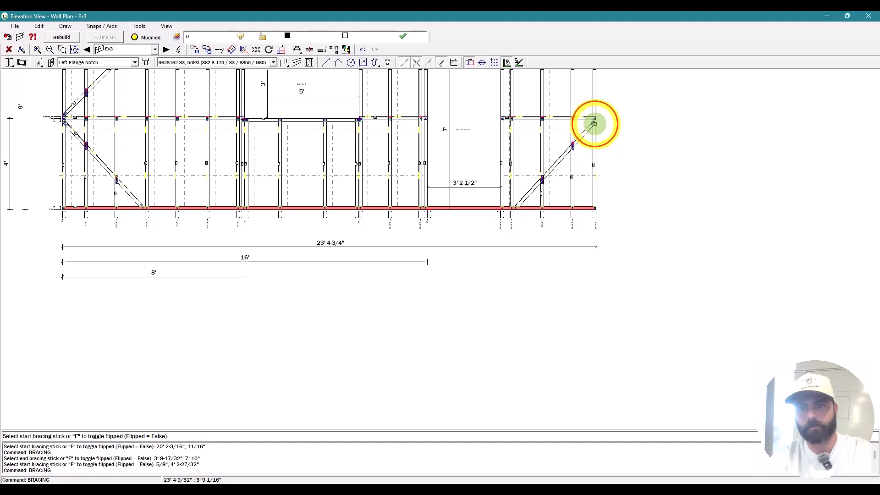
pyautogui.scroll(-3, 595, 133)
pyautogui.scroll(4, 564, 97)
pyautogui.click(520, 123)
pyautogui.click(637, 235)
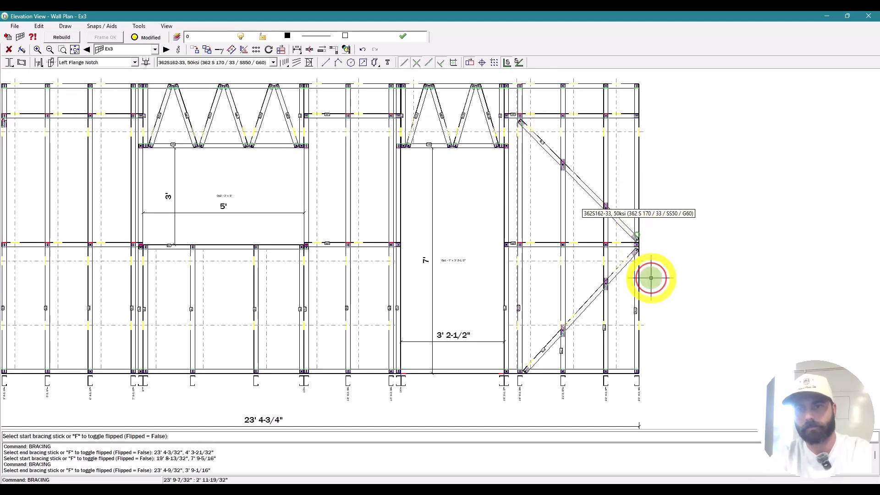
pyautogui.press('Escape')
# Step: Close the Ex3 elevation and return to the 24' by 8' shed wall plan
pyautogui.scroll(2, 542, 151)
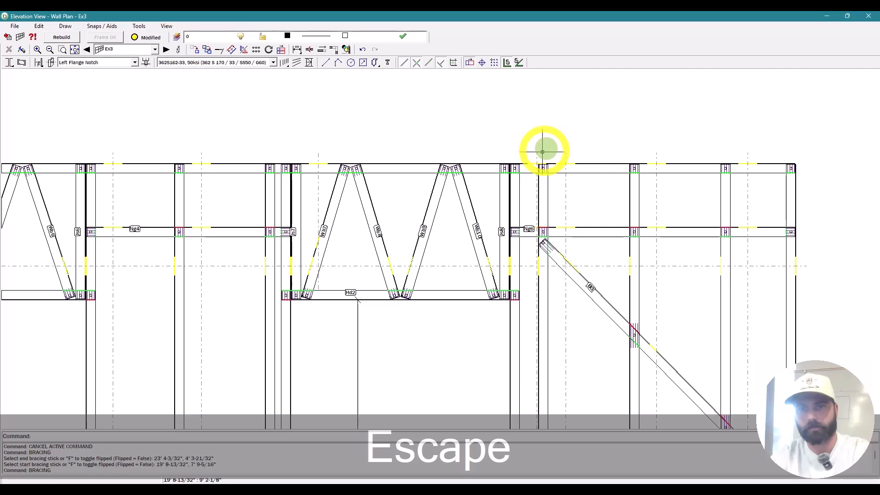
pyautogui.scroll(-5, 543, 151)
pyautogui.click(869, 17)
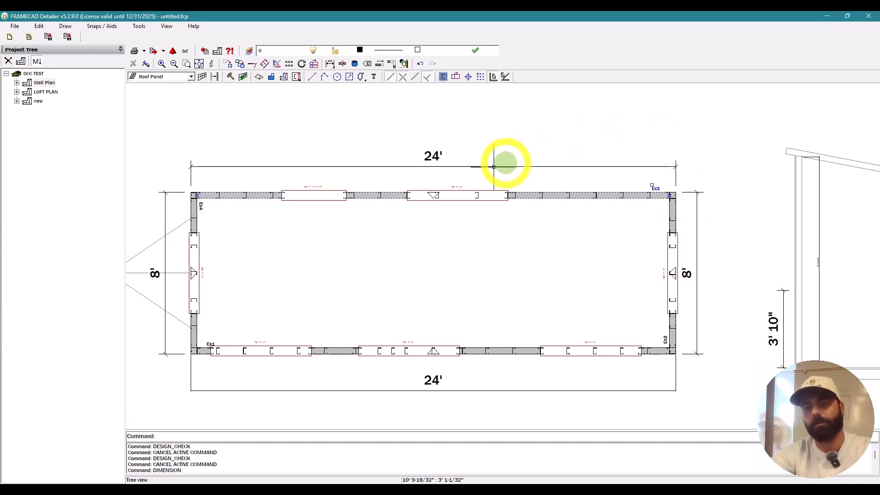
# Step: Show the LOFT PLAN drawing and start the 3D VRML export
pyautogui.press('Escape')
pyautogui.press('Escape')
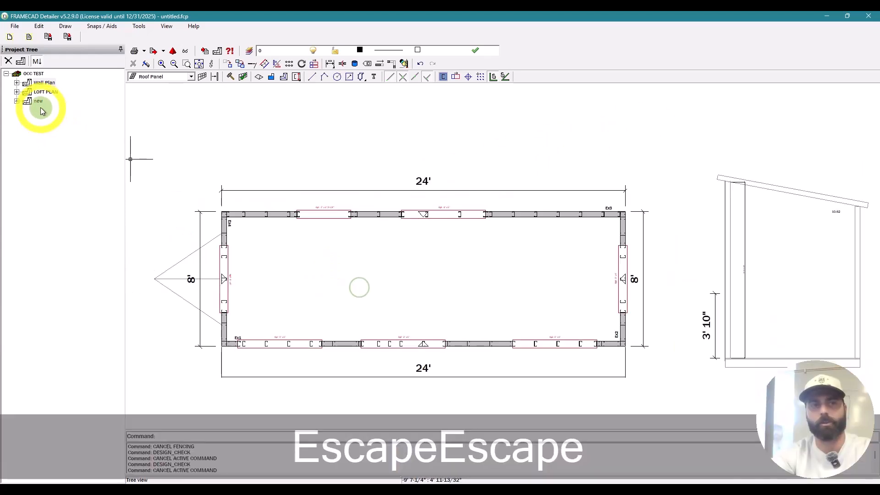
pyautogui.click(43, 92)
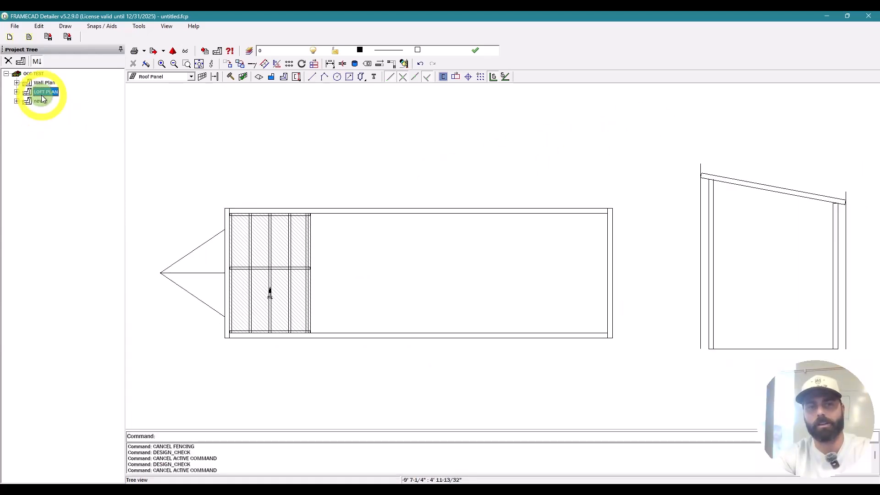
pyautogui.click(183, 52)
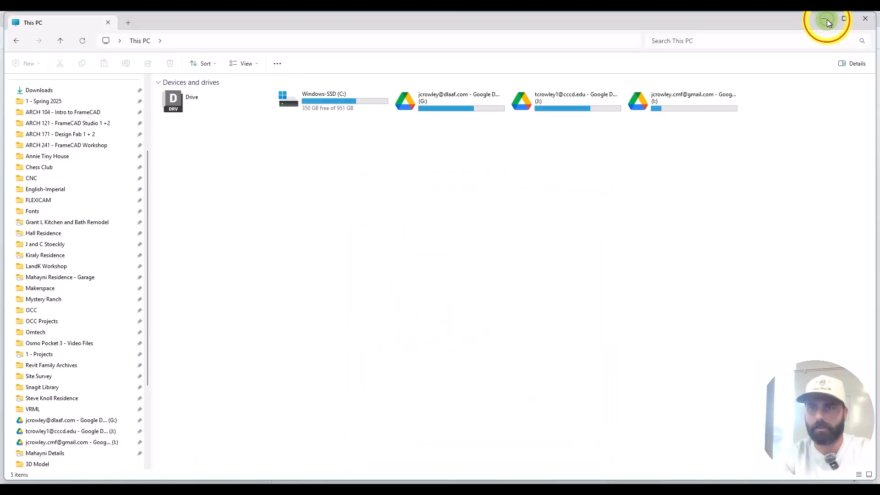
# Step: Minimize the file browser, PDF and photo viewer windows to reveal the desktop
pyautogui.click(825, 17)
pyautogui.click(822, 17)
pyautogui.click(822, 17)
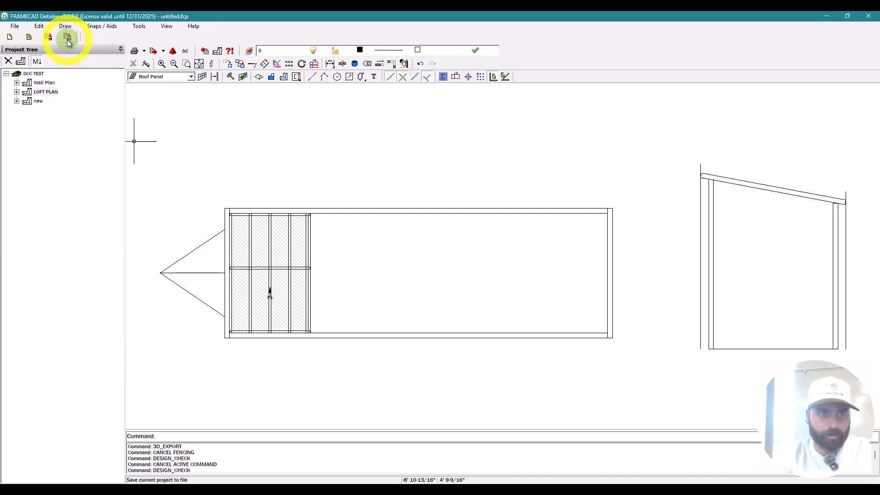
# Step: Export all frames (Ex1–Ex4, Fl1, Ro1) to 3D VRML in the confirmed output folder
pyautogui.click(15, 26)
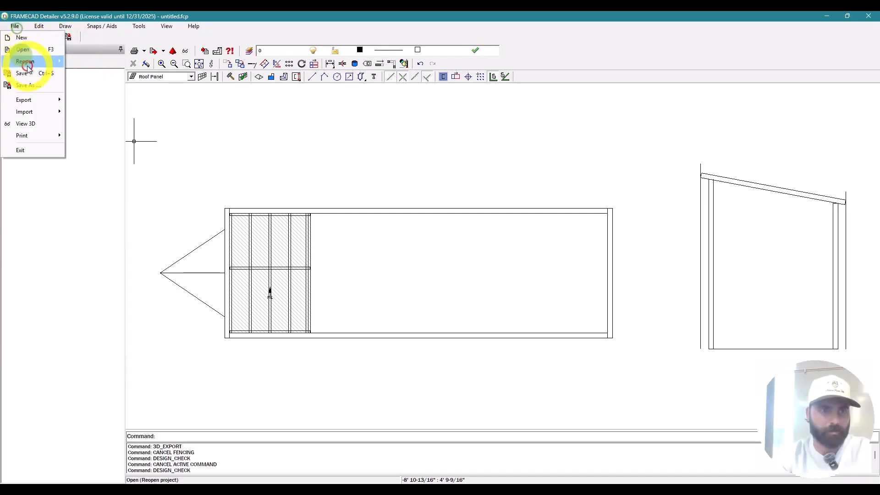
pyautogui.click(302, 118)
pyautogui.press('Escape')
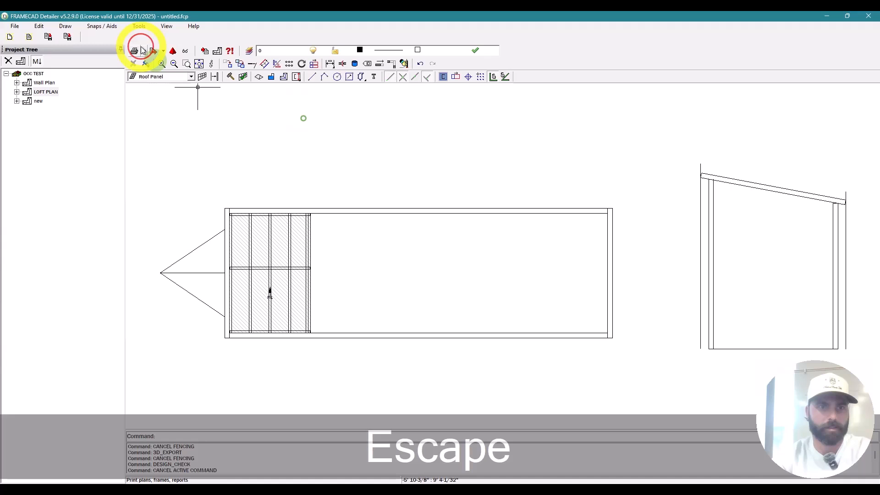
pyautogui.click(142, 50)
pyautogui.click(536, 419)
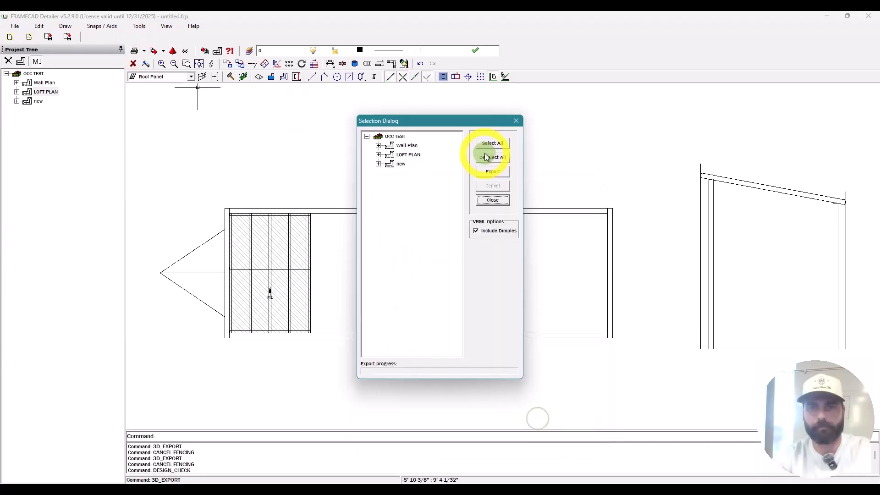
pyautogui.click(488, 147)
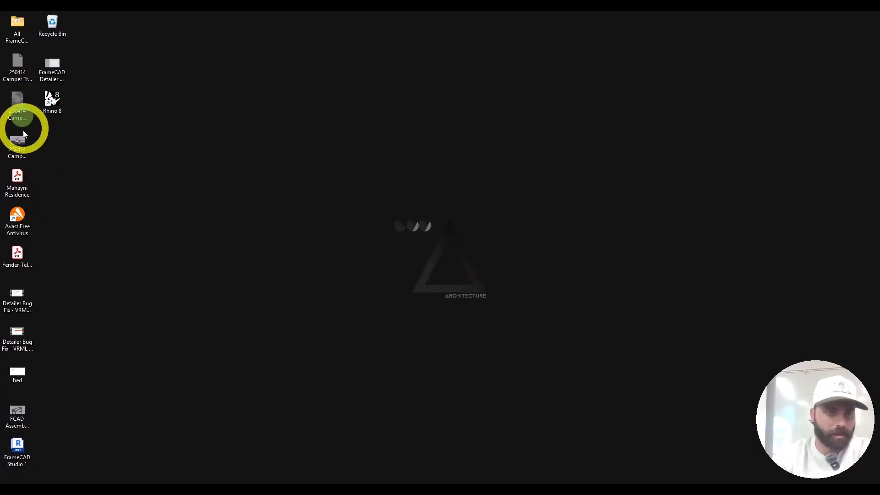
pyautogui.click(19, 374)
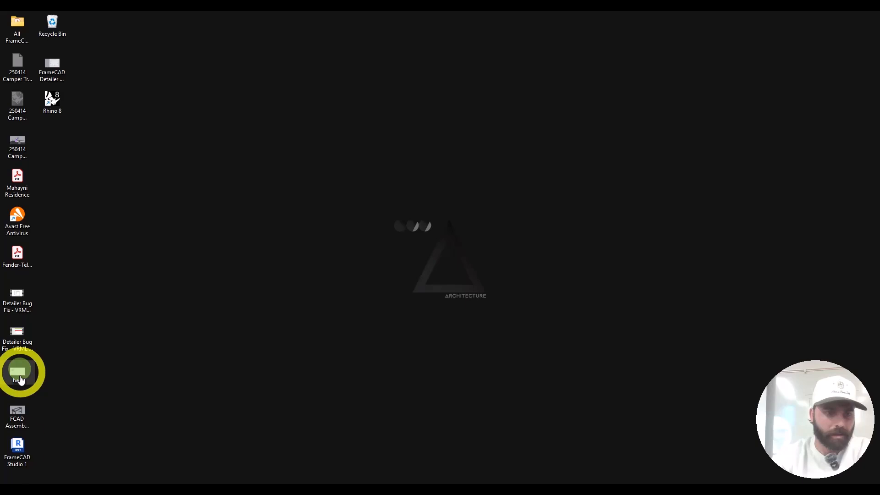
# Step: Browse in Explorer to the OneDrive Desktop folder and open OCC TEST.wrl
pyautogui.click(18, 446)
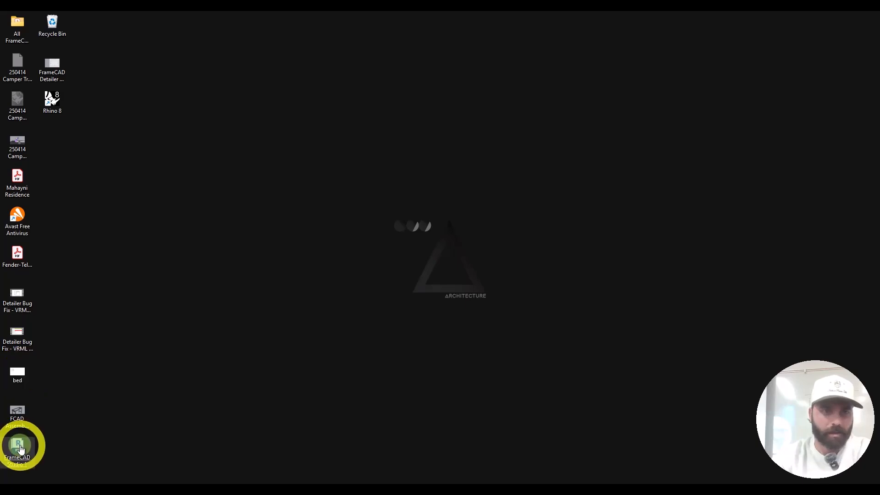
pyautogui.click(19, 26)
pyautogui.doubleClick(20, 28)
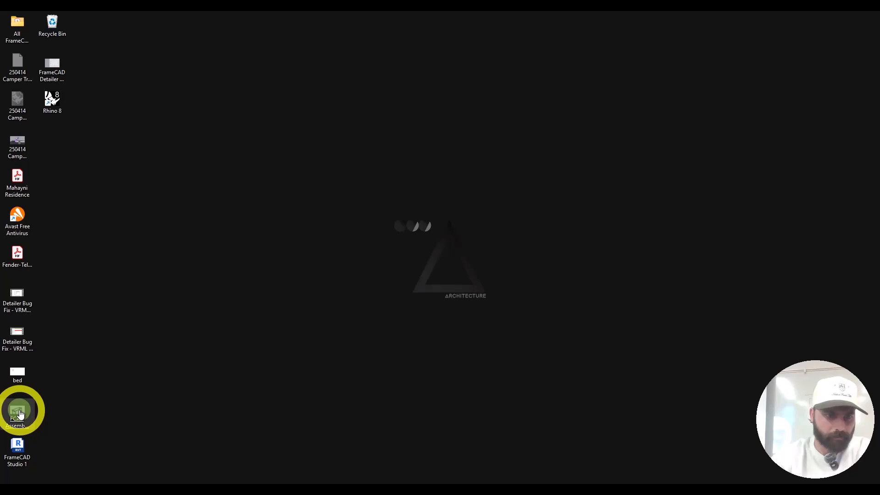
pyautogui.click(19, 31)
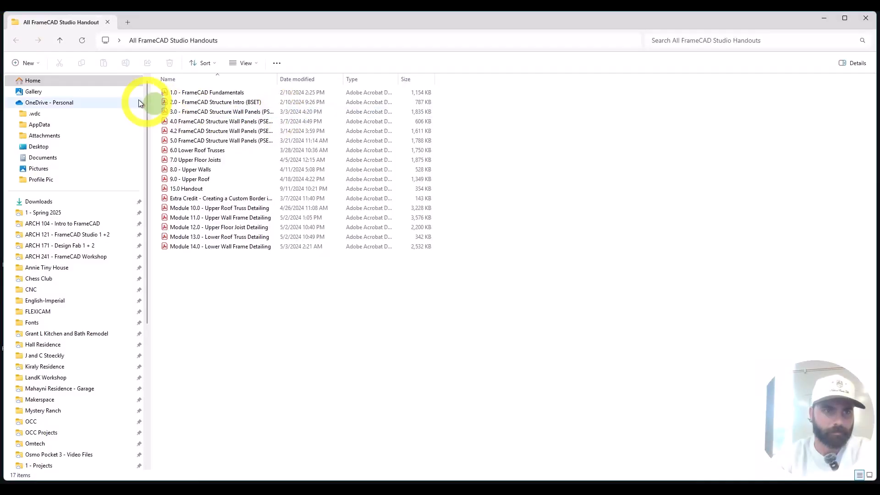
pyautogui.click(39, 147)
pyautogui.click(218, 96)
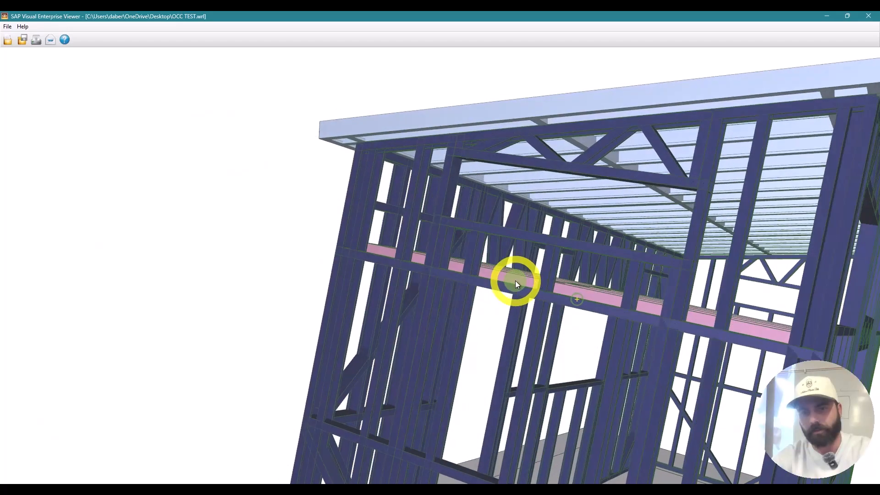
# Step: Orbit and zoom around the shed's bracing, loft and roof, then minimize the viewer
pyautogui.moveTo(515, 280); pyautogui.dragTo(665, 335)
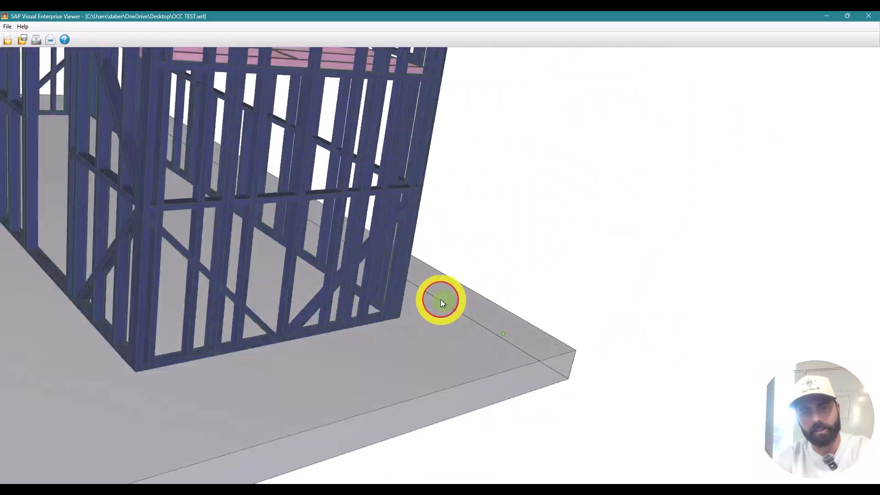
pyautogui.moveTo(441, 299); pyautogui.dragTo(406, 289)
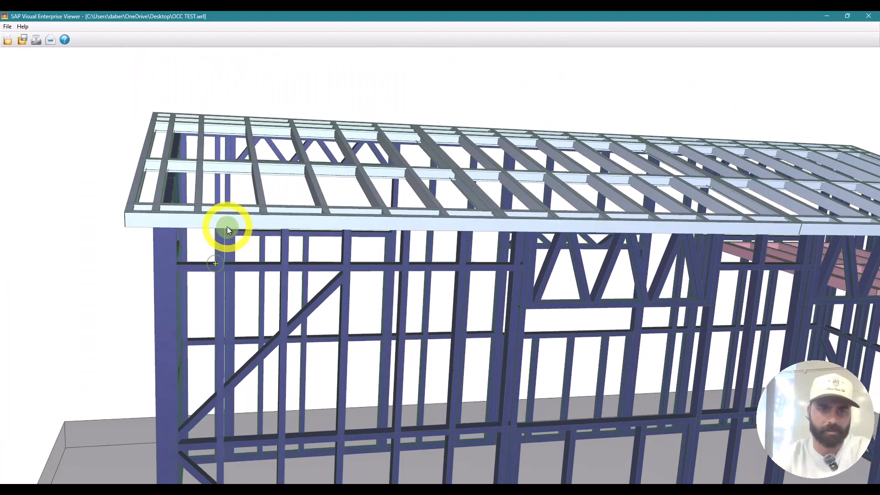
pyautogui.moveTo(227, 227); pyautogui.dragTo(405, 206)
pyautogui.scroll(-5, 205, 228)
pyautogui.scroll(5, 295, 198)
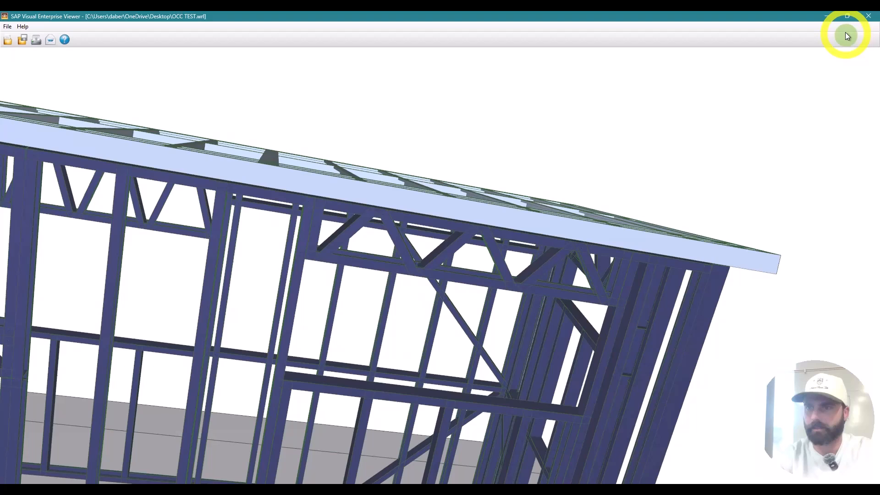
pyautogui.click(821, 18)
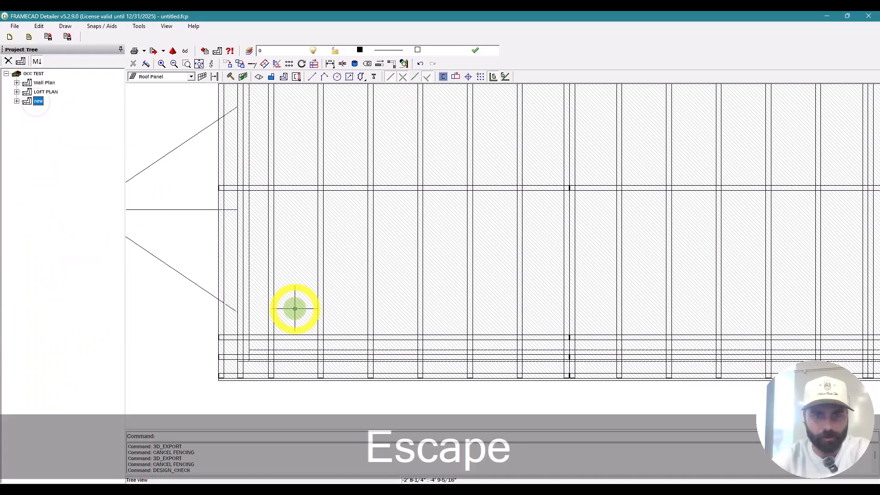
# Step: Switch roof panel Ro1's Spacing Type from Even to Absolute and preview its elevation at 1' 4" centres
pyautogui.doubleClick(295, 308)
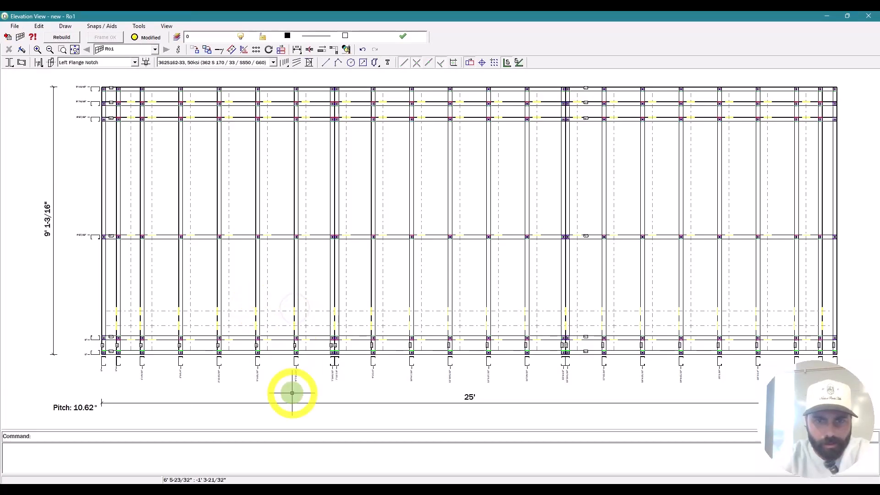
pyautogui.scroll(5, 292, 393)
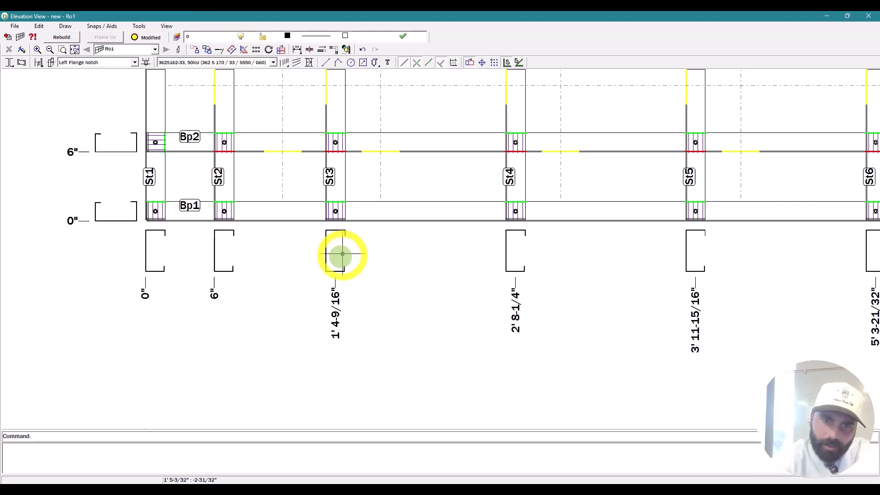
pyautogui.scroll(-4, 349, 275)
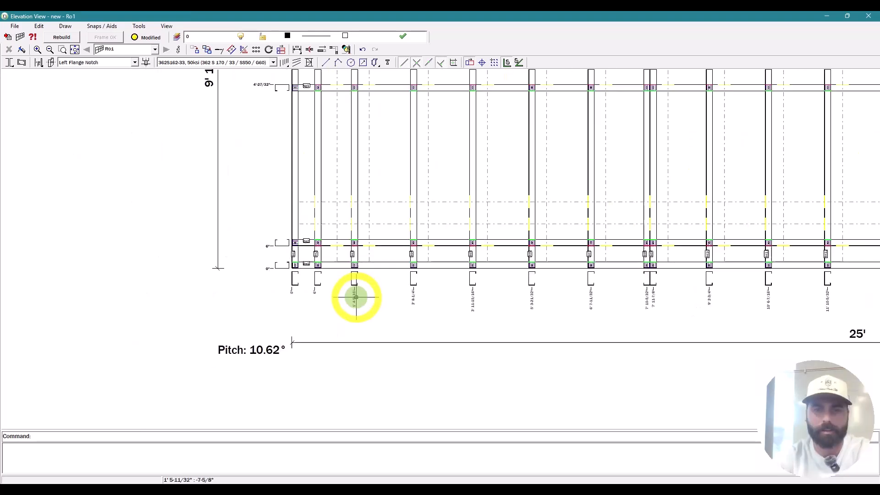
pyautogui.scroll(-3, 293, 288)
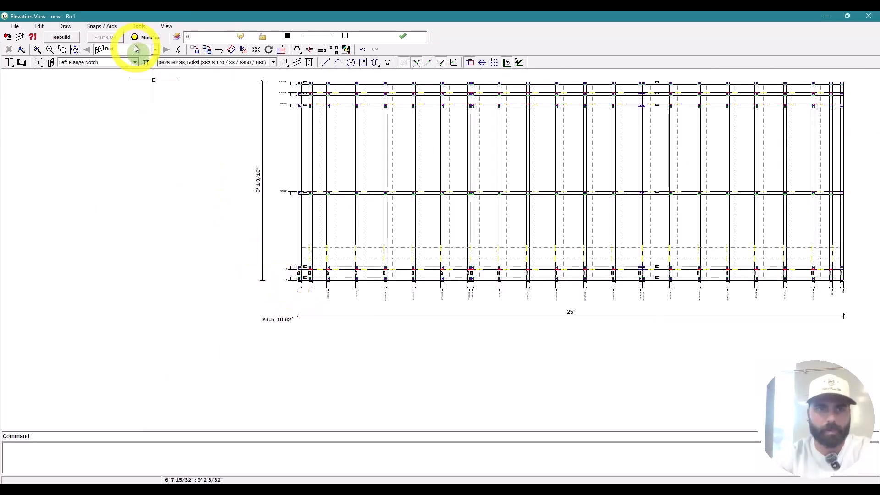
pyautogui.click(178, 49)
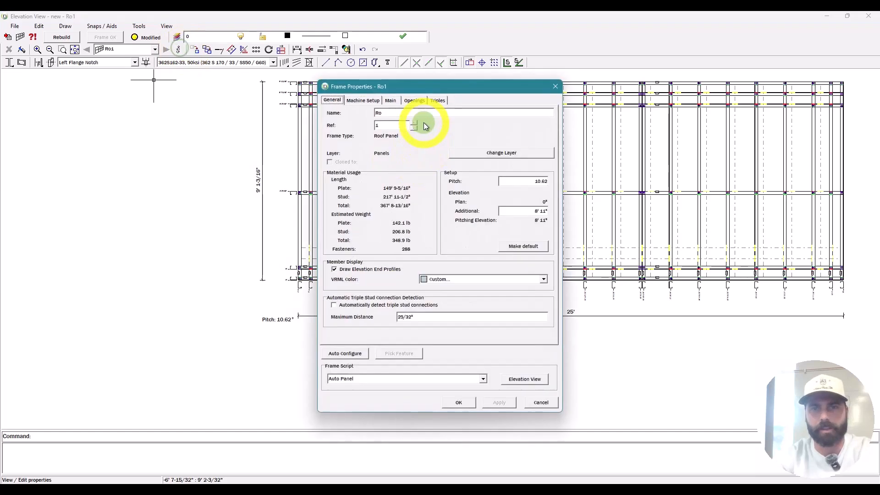
pyautogui.click(391, 100)
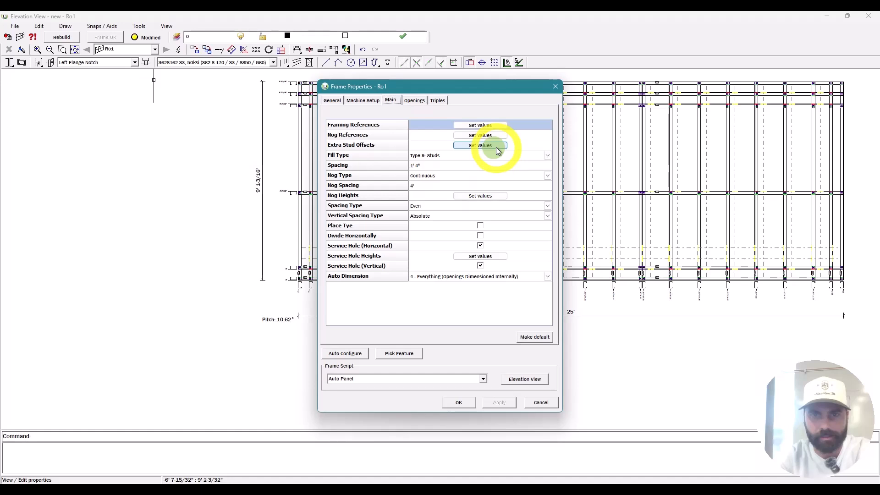
pyautogui.click(486, 206)
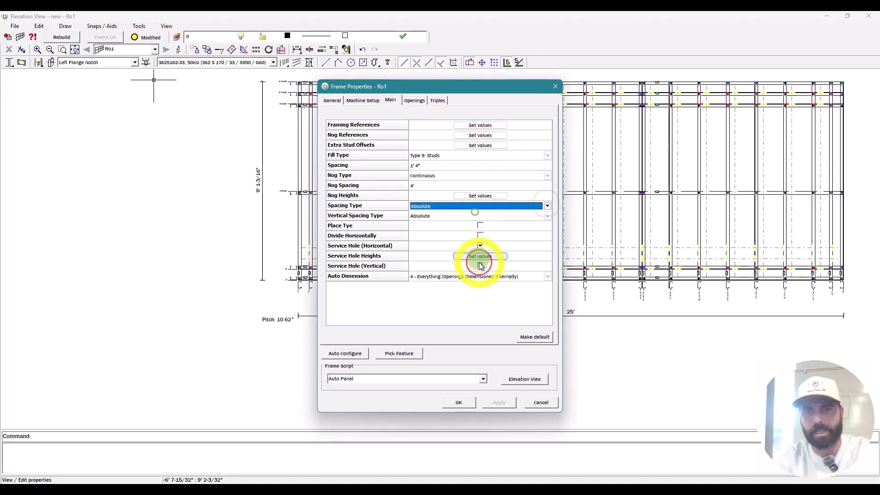
pyautogui.click(446, 231)
pyautogui.click(525, 378)
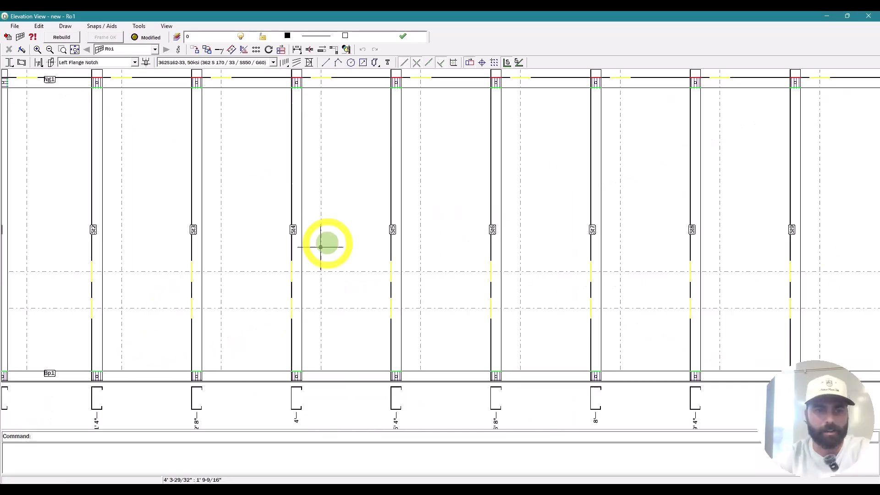
# Step: Move the roof panel's selected studs 6 inches with the M command
pyautogui.scroll(-2, 331, 240)
pyautogui.scroll(5, 110, 376)
pyautogui.scroll(-4, 289, 294)
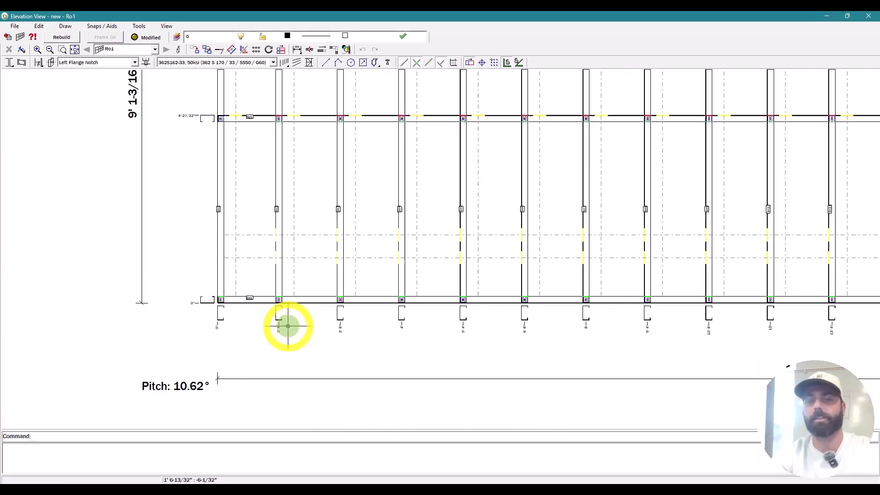
pyautogui.scroll(-3, 326, 326)
pyautogui.scroll(1, 716, 271)
pyautogui.press('Escape')
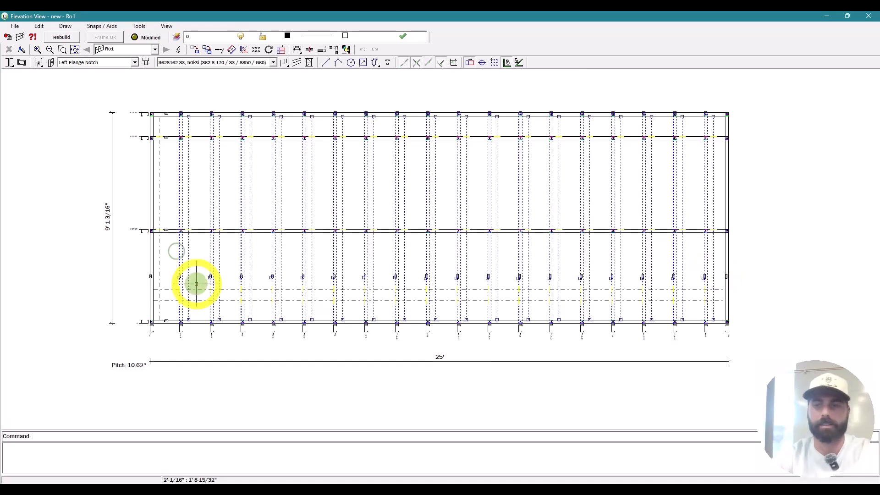
pyautogui.write('M')
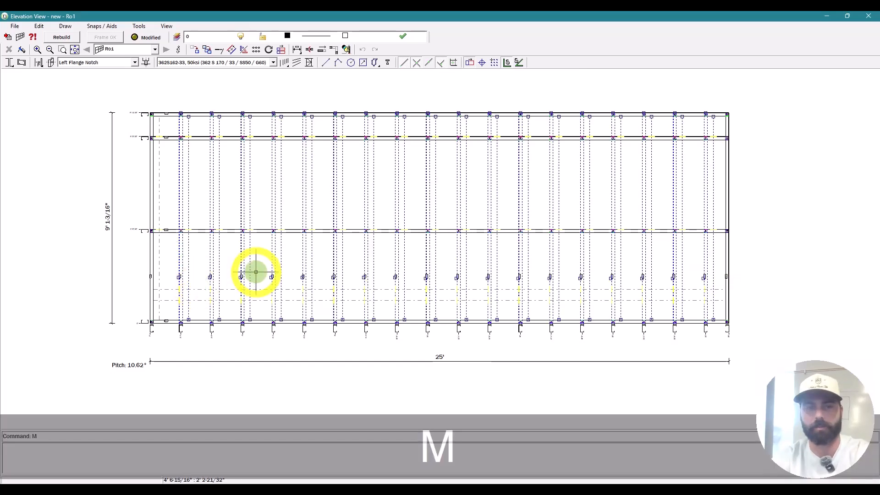
pyautogui.press('Return')
pyautogui.click(240, 272)
pyautogui.write('6')
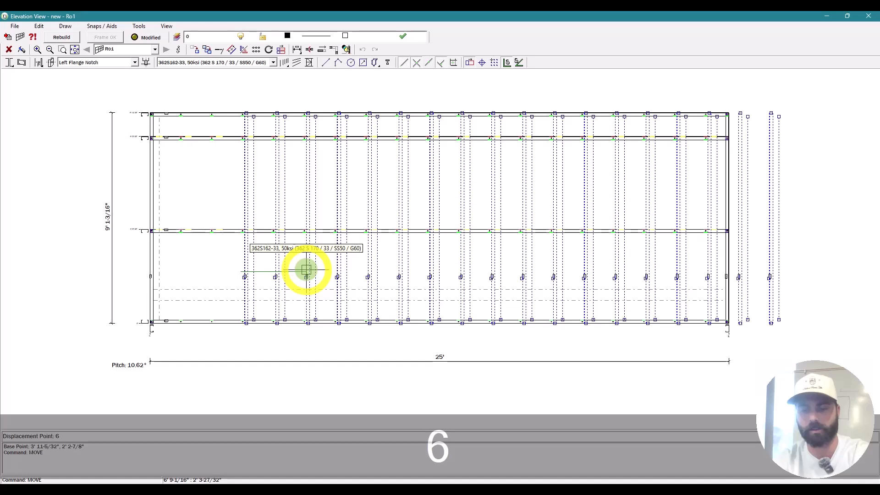
pyautogui.write('6"')
pyautogui.press('Return')
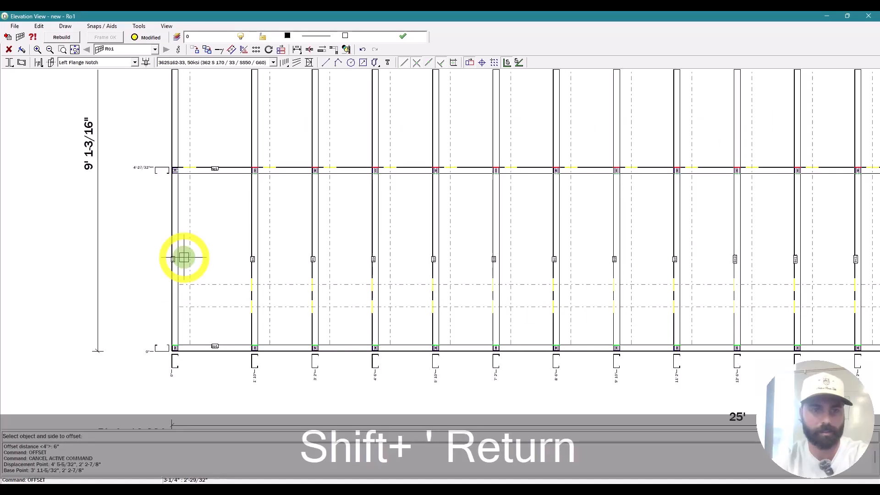
# Step: Cancel the stray offset and delete the extra stud
pyautogui.click(184, 257)
pyautogui.scroll(-3, 118, 251)
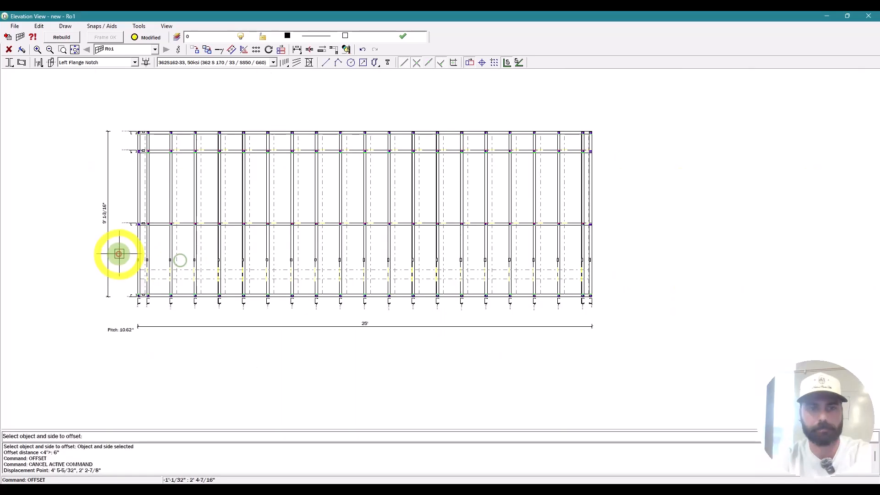
pyautogui.press('Escape')
pyautogui.scroll(3, 571, 255)
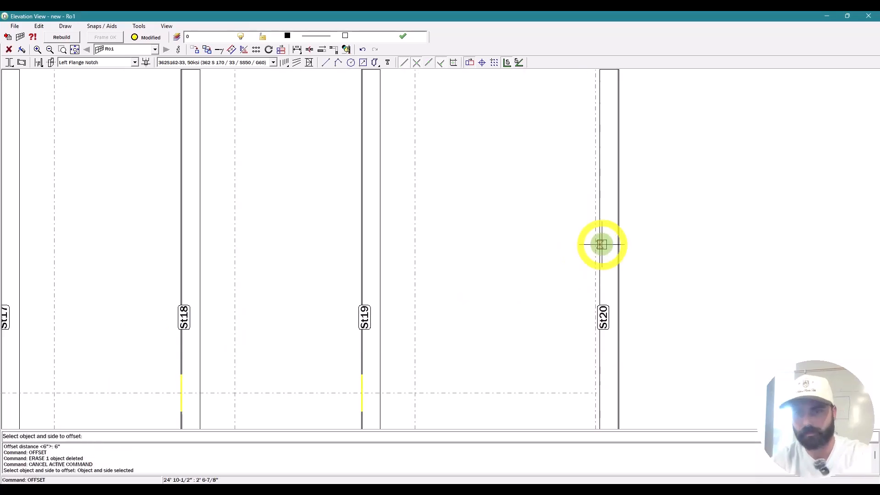
pyautogui.scroll(2, 600, 246)
pyautogui.press('Escape')
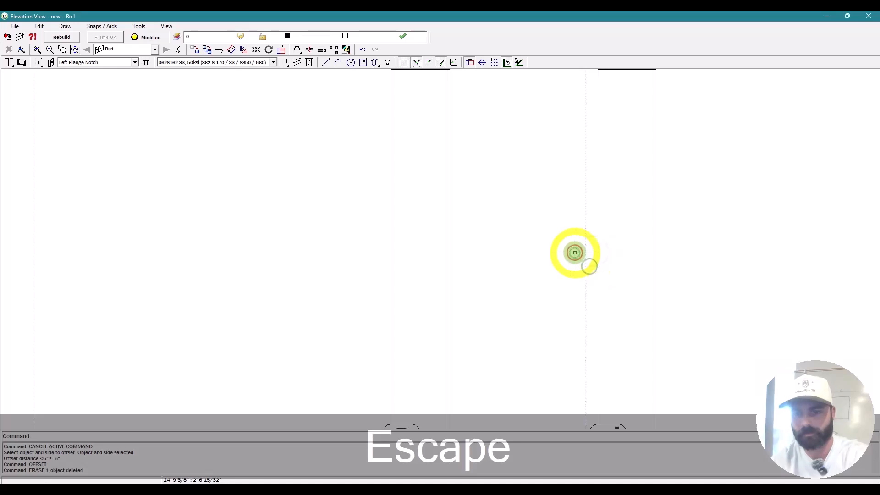
pyautogui.press('Delete')
pyautogui.scroll(-5, 622, 185)
pyautogui.scroll(-2, 623, 185)
pyautogui.press('Escape')
# Step: Offset the bottom track 6" upward to add a new track, then close the elevation
pyautogui.write('O')
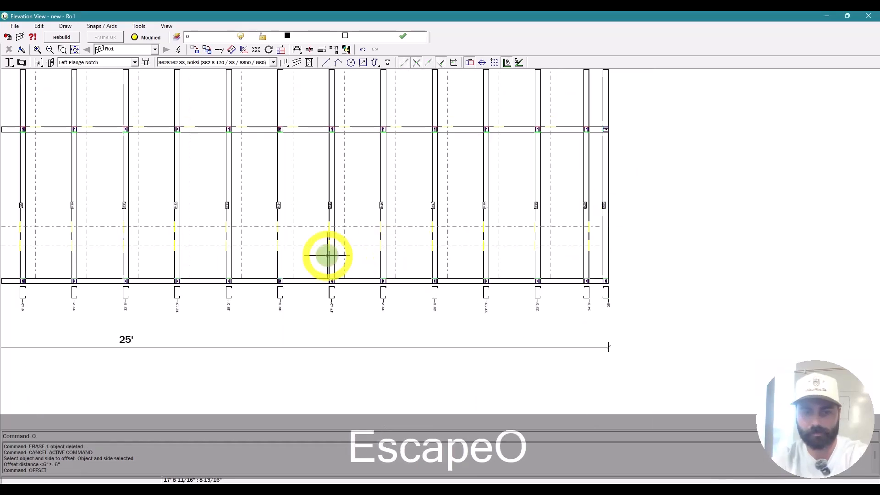
pyautogui.press('Return')
pyautogui.write('6"')
pyautogui.press('Return')
pyautogui.click(361, 277)
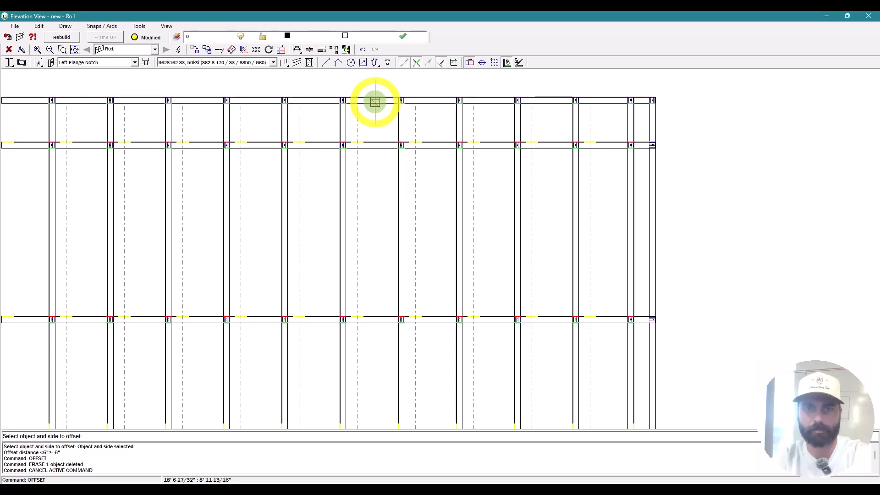
pyautogui.press('Escape')
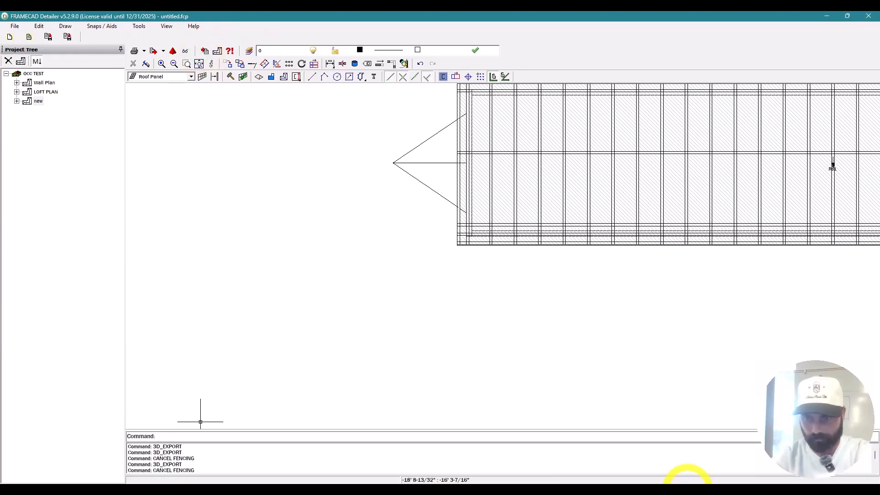
# Step: Reload OCC TEST.wrl in the 3D viewer and orbit in close on the roof and interior beams
pyautogui.click(686, 487)
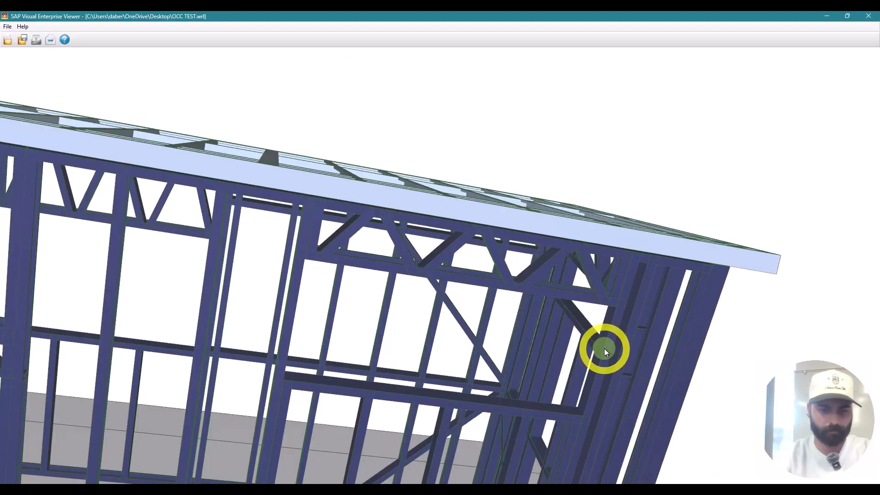
pyautogui.hotkey('ctrl', 'F5')
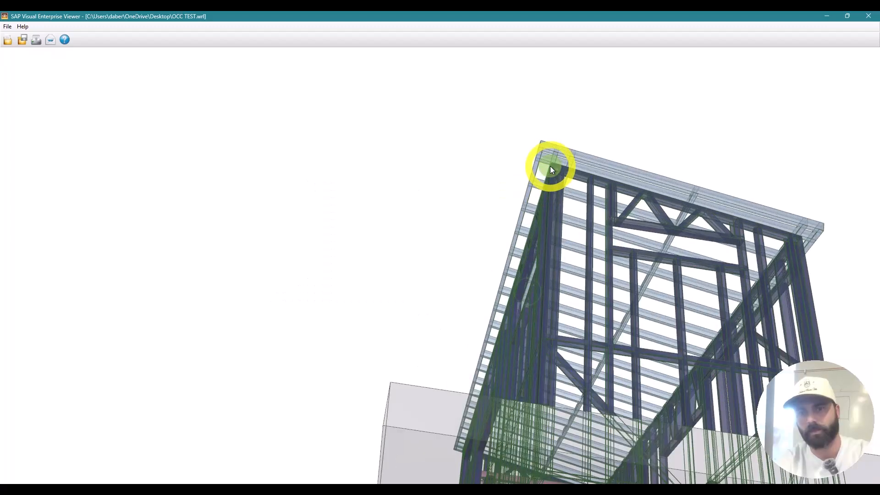
pyautogui.scroll(5, 560, 166)
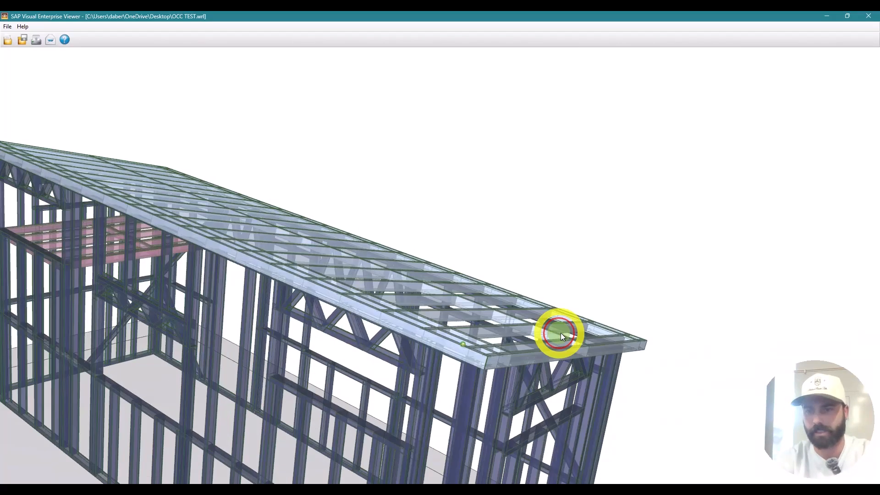
pyautogui.moveTo(561, 333); pyautogui.dragTo(568, 329)
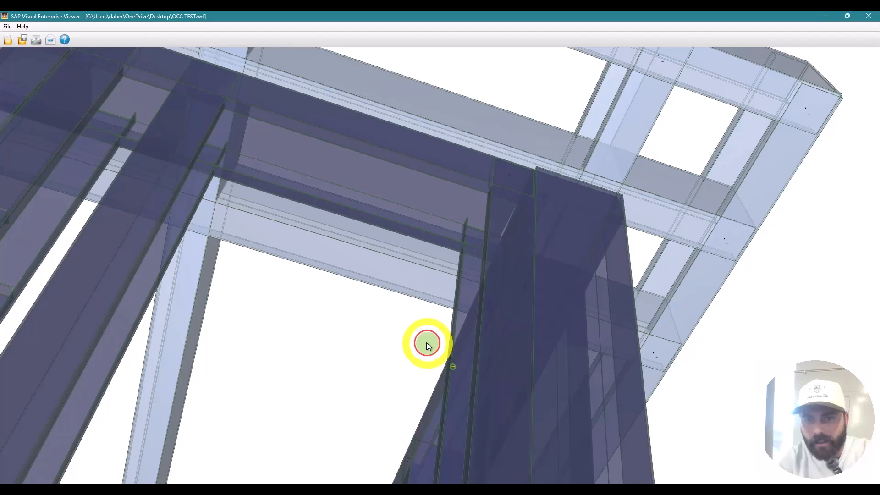
pyautogui.moveTo(428, 343); pyautogui.dragTo(409, 327)
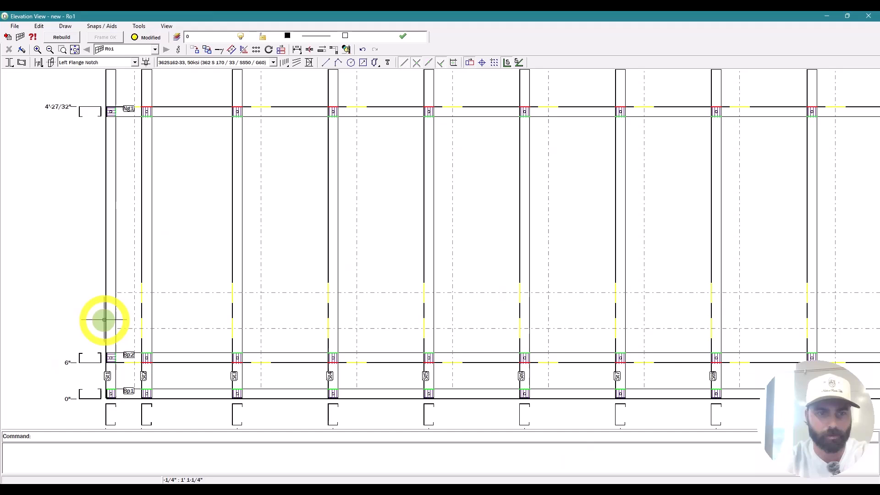
# Step: Offset new studs 3-5/8" beside the first and last studs of the roof panel
pyautogui.press('Escape')
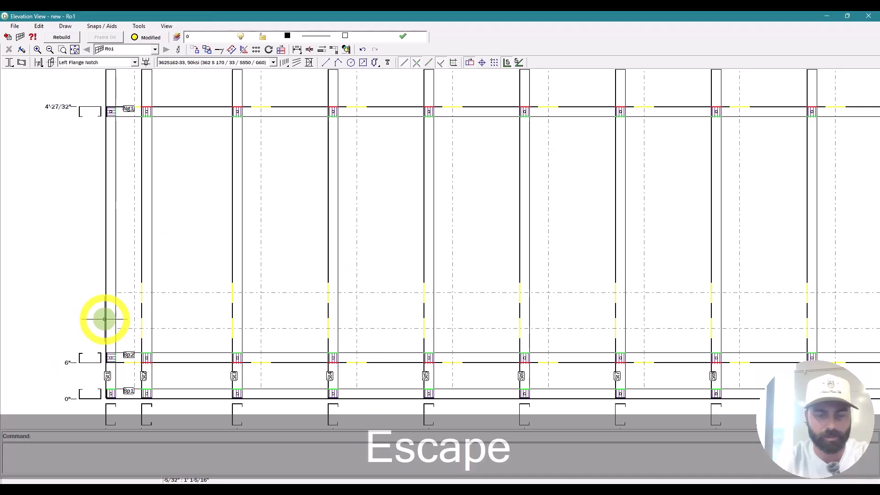
pyautogui.press('o')
pyautogui.press('space')
pyautogui.write('30-')
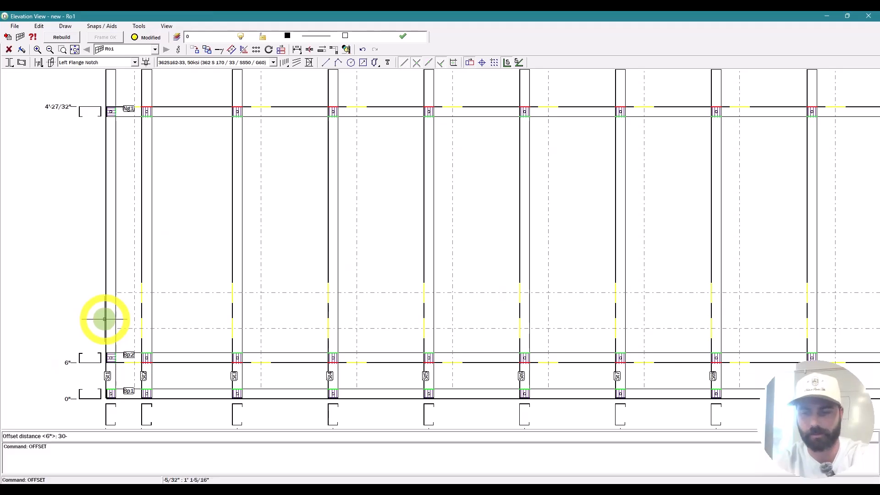
pyautogui.press('BackSpace')
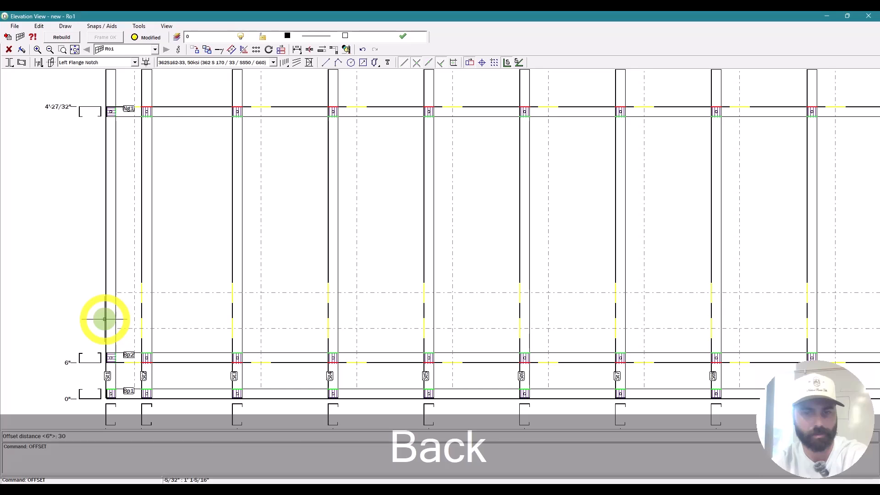
pyautogui.press('BackSpace')
pyautogui.write('-5/8')
pyautogui.write('"')
pyautogui.press('Return')
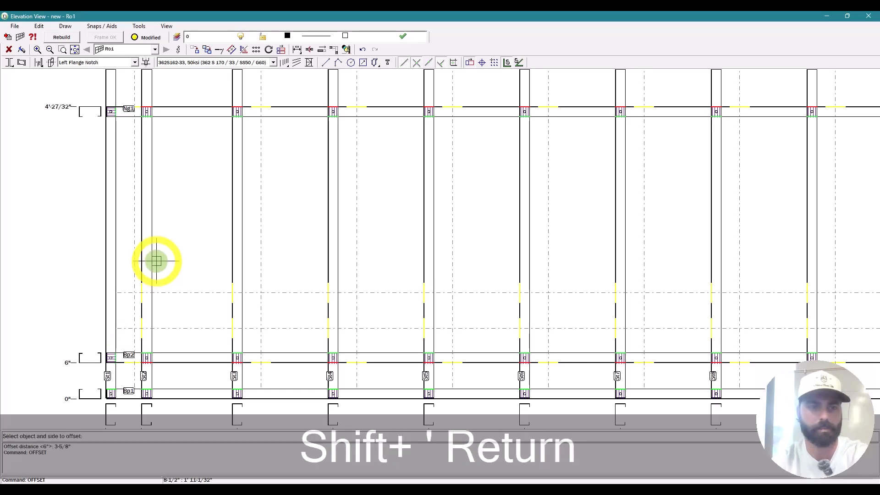
pyautogui.click(154, 262)
pyautogui.scroll(-6, 155, 262)
pyautogui.scroll(3, 629, 312)
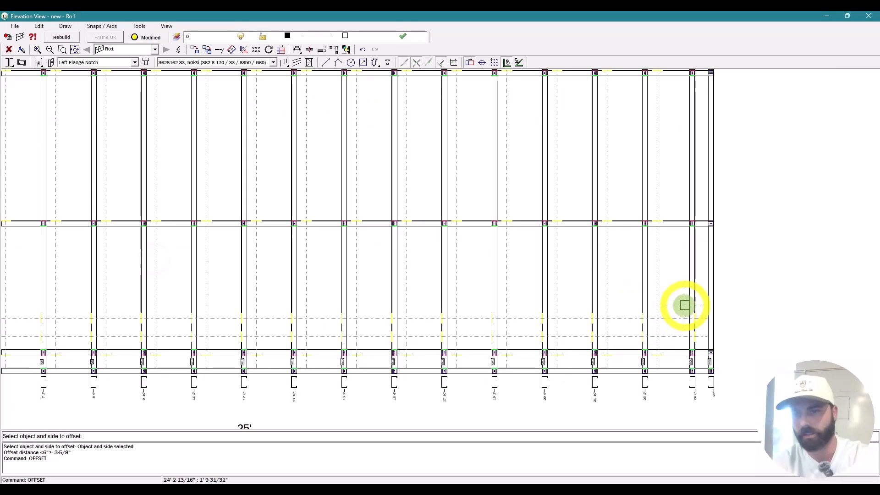
pyautogui.click(689, 297)
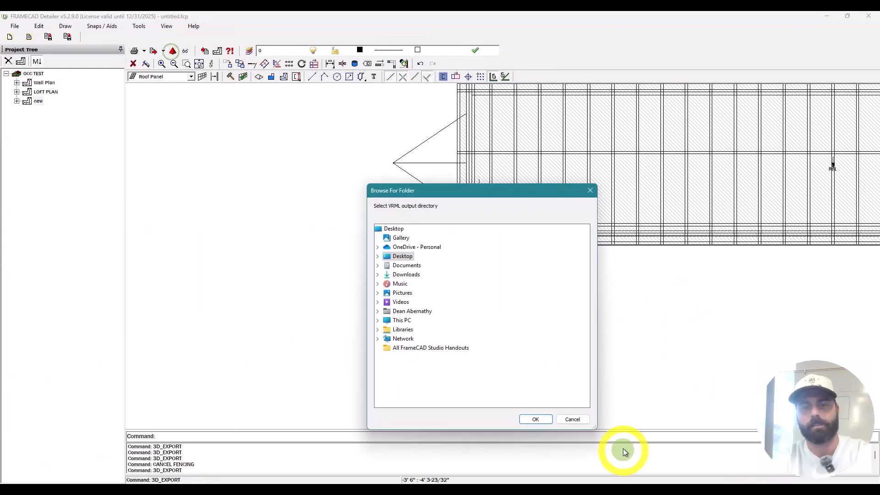
# Step: Re-export all plans and panels to VRML in the chosen folder
pyautogui.click(535, 420)
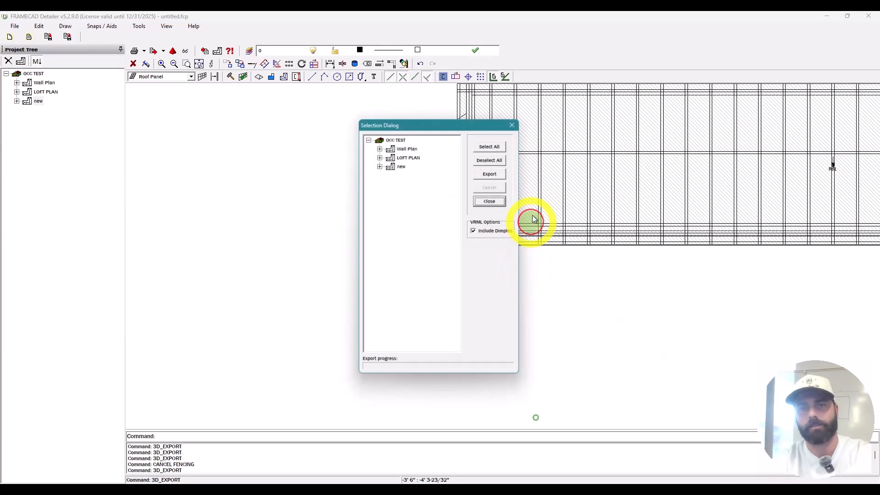
pyautogui.click(493, 146)
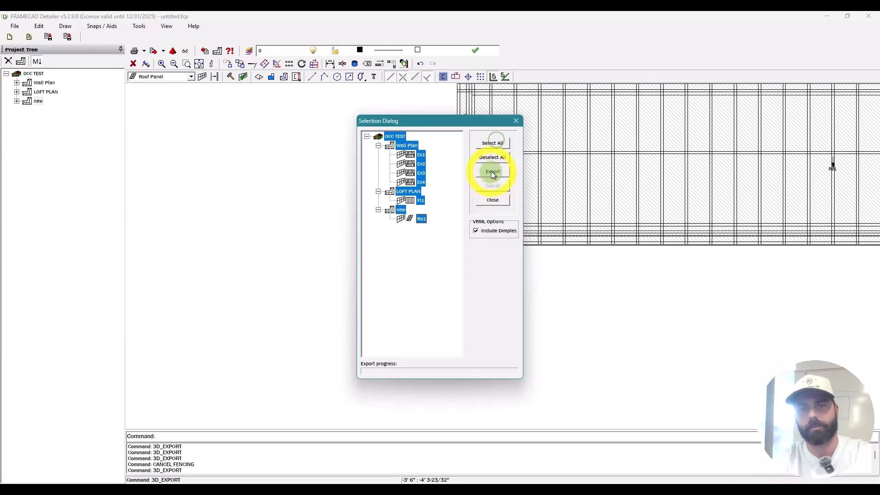
pyautogui.click(491, 172)
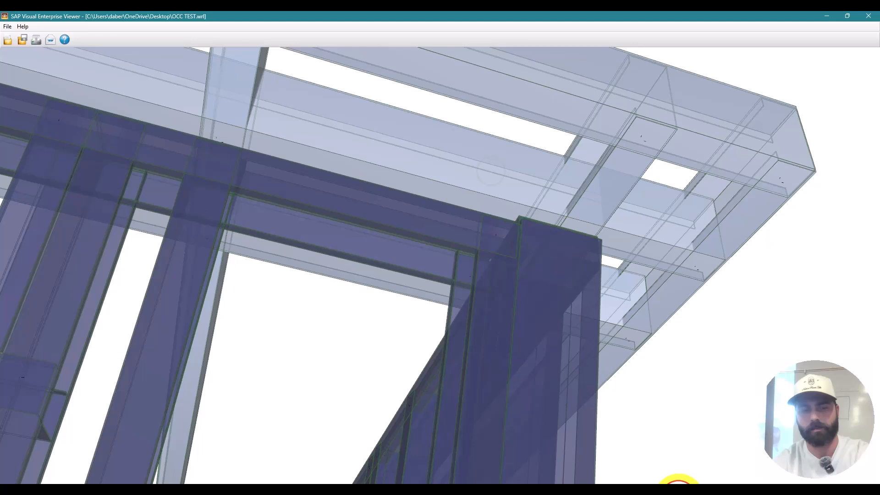
# Step: Reload the re-exported model, switch to transparent render, and orbit around the frame's corner
pyautogui.hotkey('ctrl', 'F5')
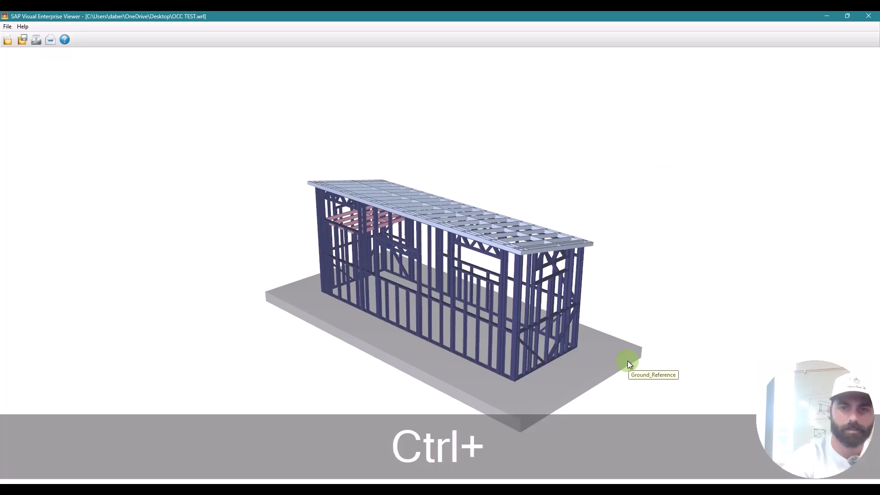
pyautogui.hotkey('ctrl', '8')
pyautogui.moveTo(532, 315); pyautogui.dragTo(541, 241)
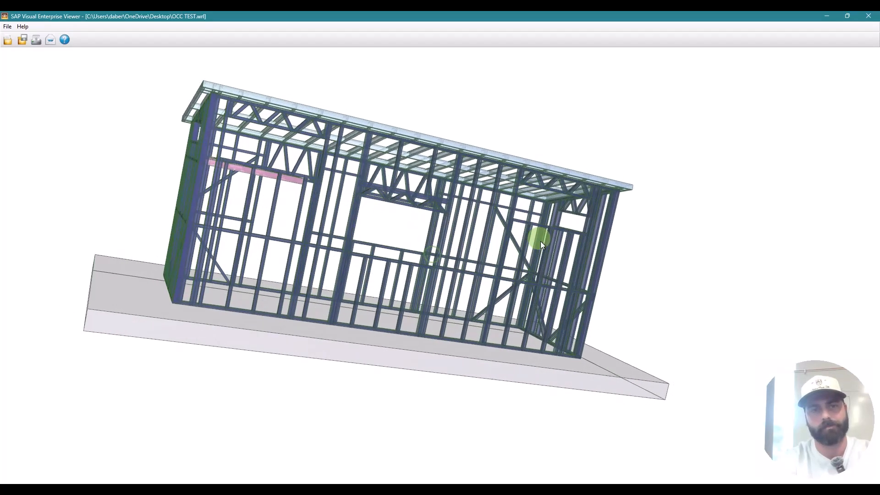
pyautogui.moveTo(377, 161); pyautogui.dragTo(409, 173)
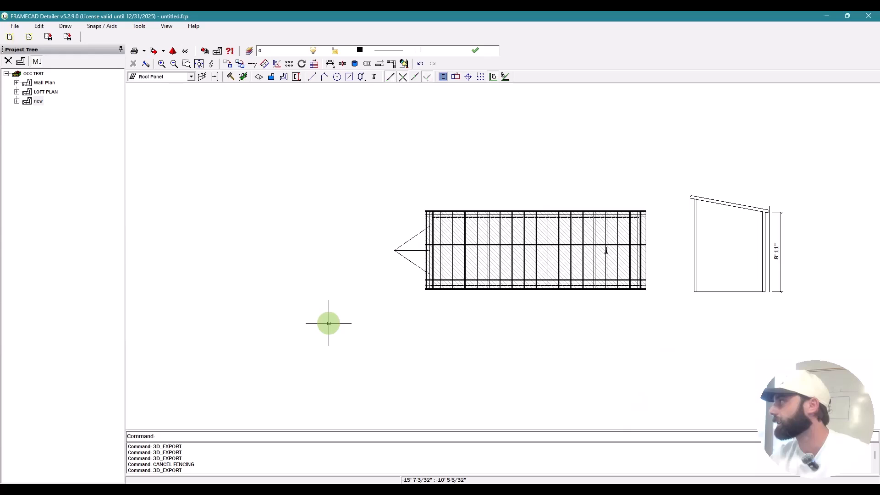
# Step: Browse the file menu, open the roof panel's properties, and cancel a layer change
pyautogui.click(14, 26)
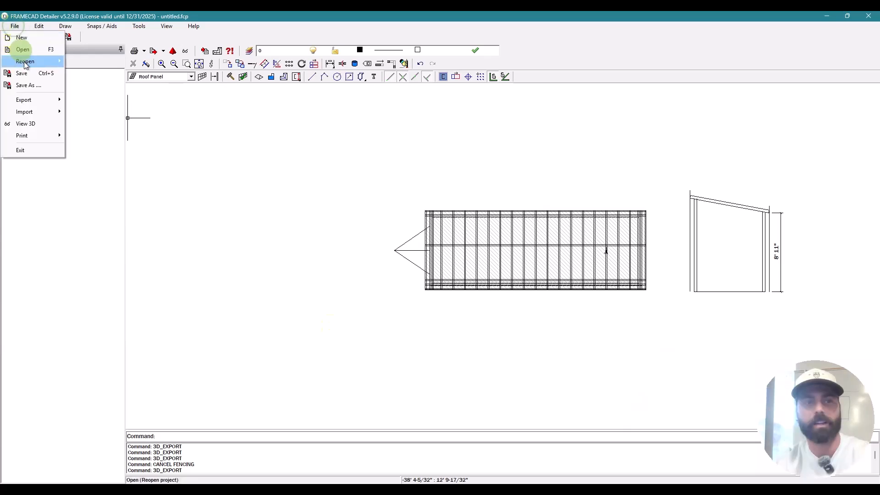
pyautogui.moveTo(46, 113)
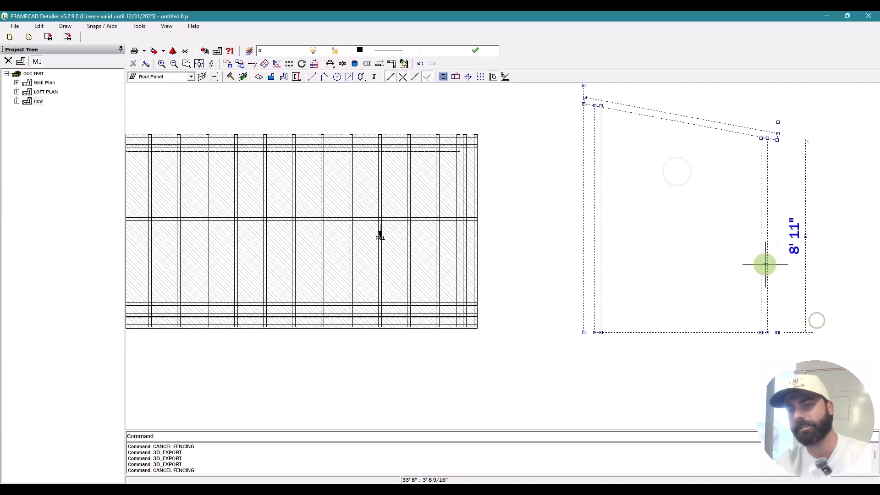
pyautogui.scroll(2, 766, 262)
pyautogui.doubleClick(769, 268)
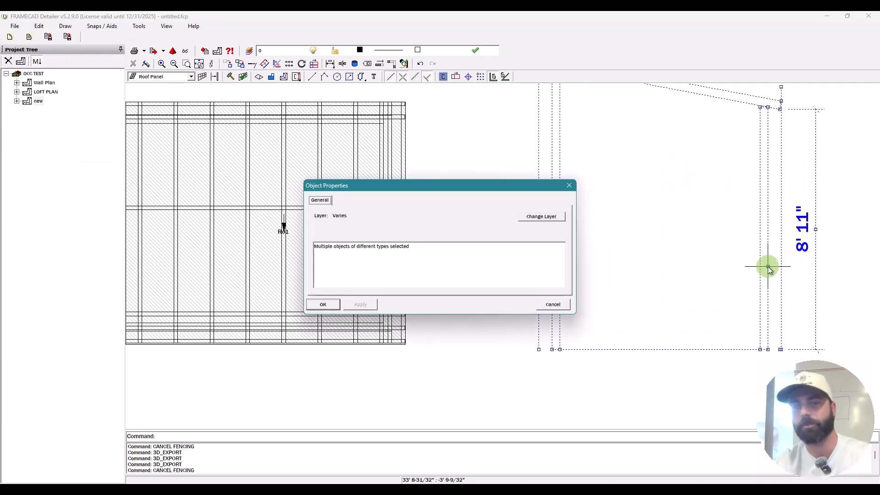
pyautogui.click(554, 216)
pyautogui.scroll(-4, 393, 250)
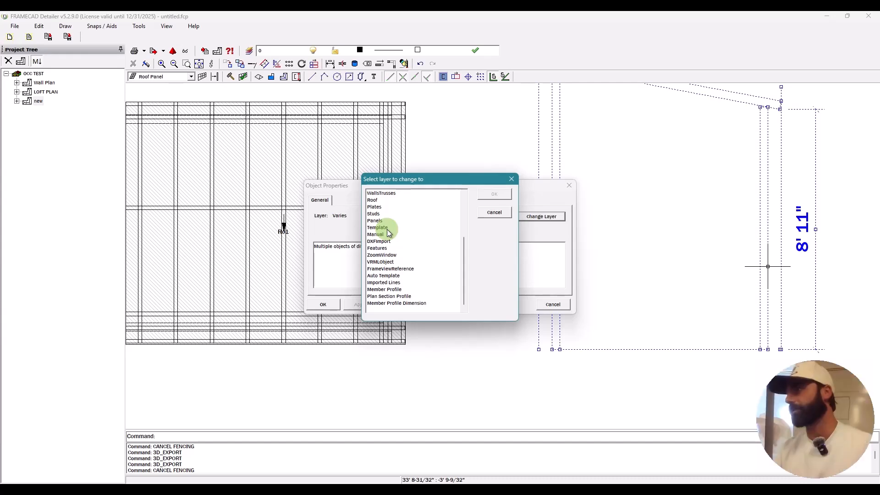
pyautogui.press('Escape')
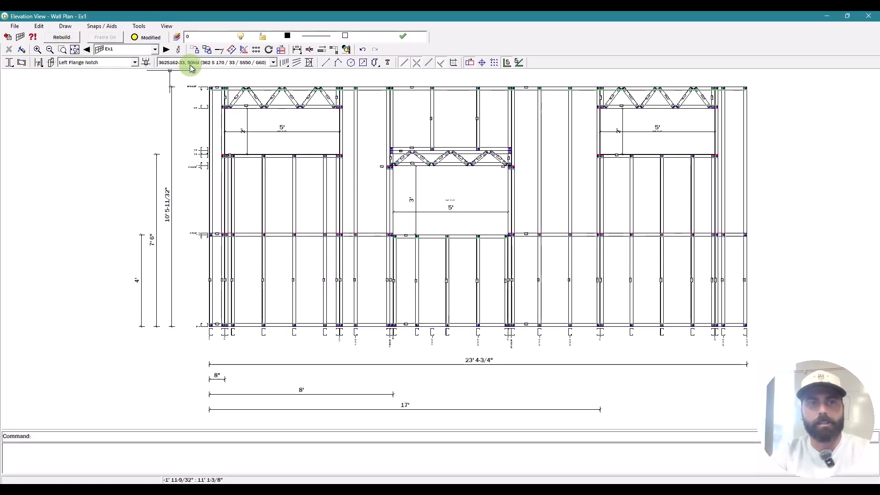
# Step: Re-centre opening Op2 in wall Ex1 to an 8' 1-7/16" offset and rebuild the frame
pyautogui.click(178, 49)
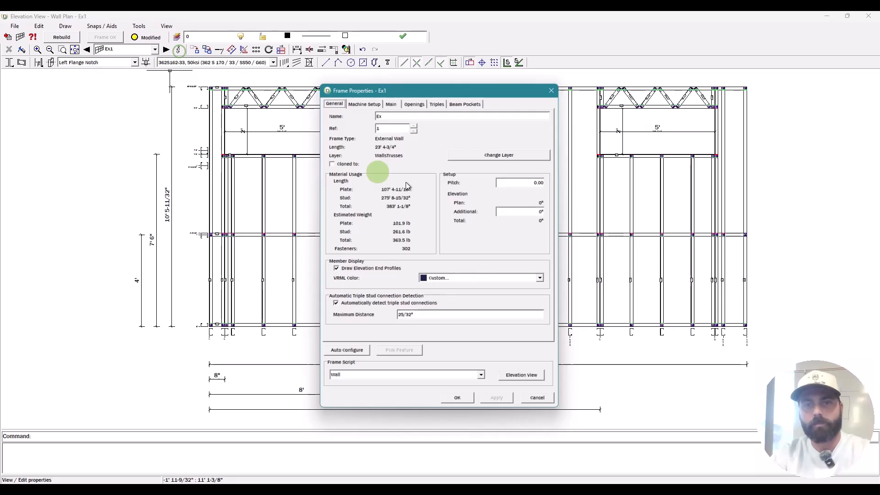
pyautogui.click(415, 104)
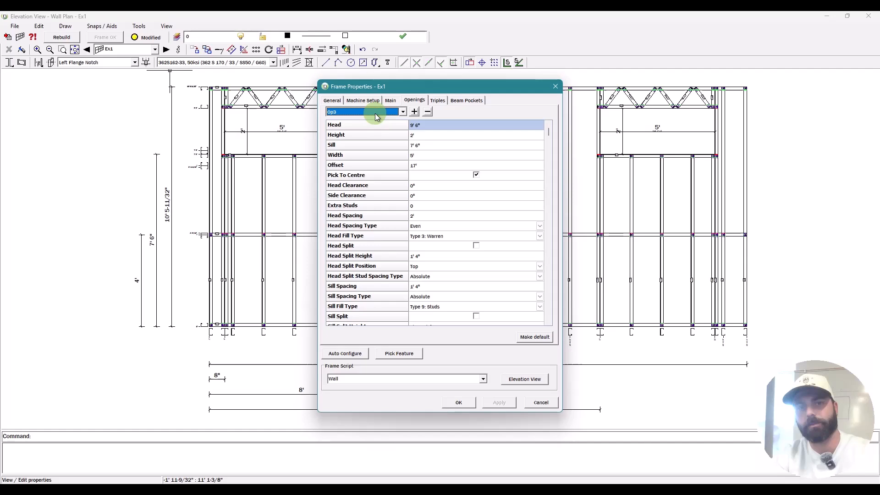
pyautogui.moveTo(413, 87); pyautogui.dragTo(295, 98)
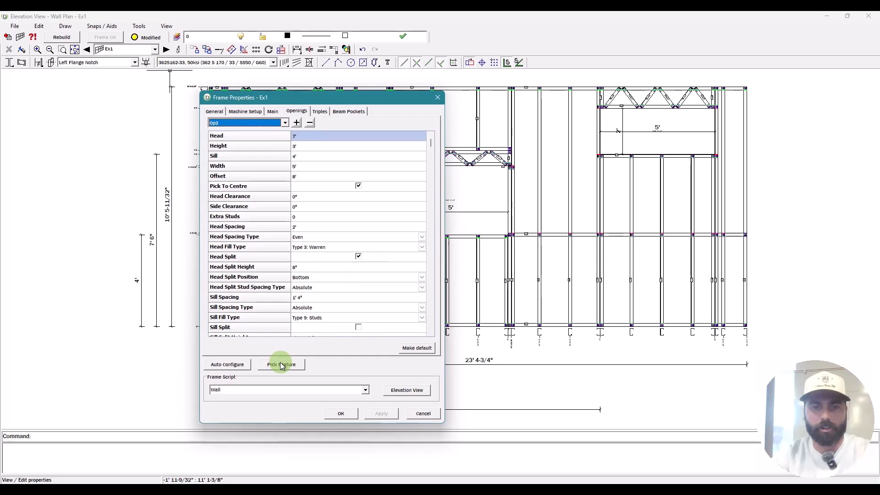
pyautogui.click(282, 364)
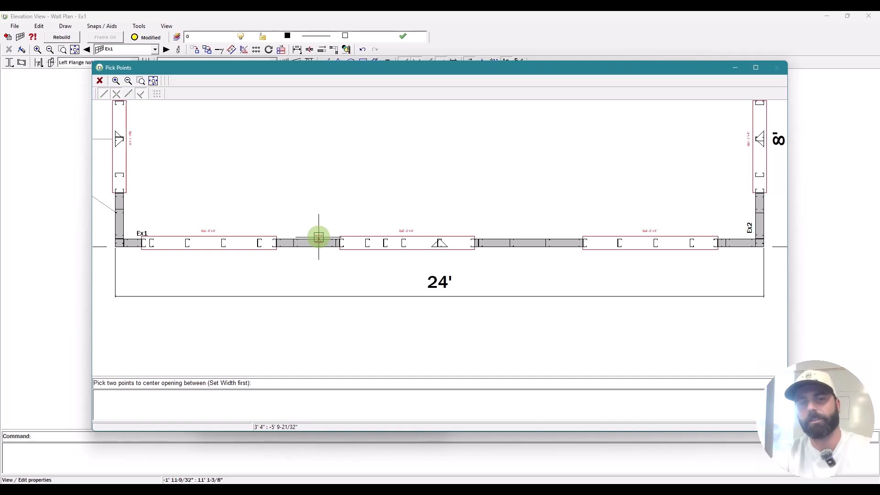
pyautogui.click(315, 236)
pyautogui.click(61, 37)
pyautogui.click(440, 271)
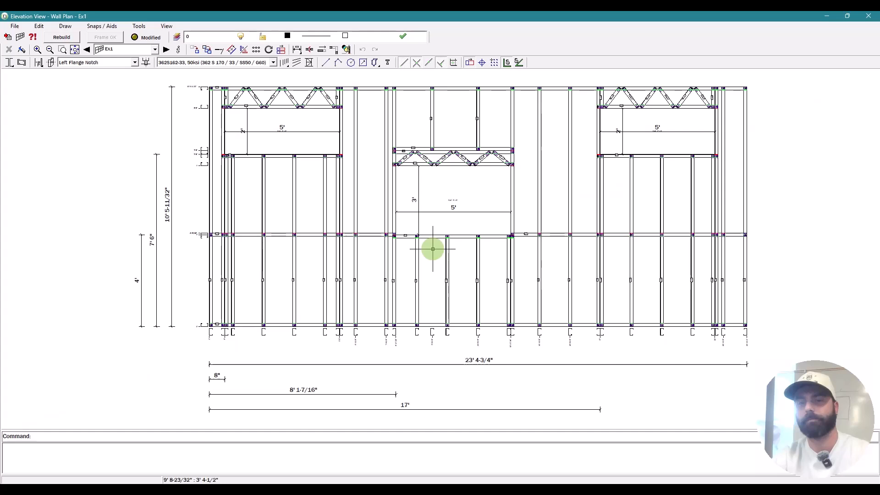
pyautogui.press('Escape')
pyautogui.click(179, 50)
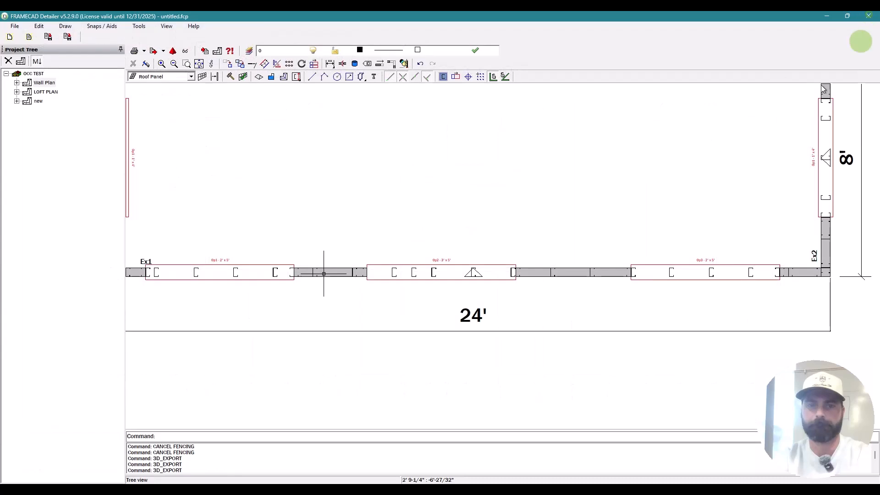
# Step: Return to the Wall Plan, cancel stray offset and trim commands, and open wall Ex3's elevation
pyautogui.scroll(3, 344, 334)
pyautogui.press('Escape')
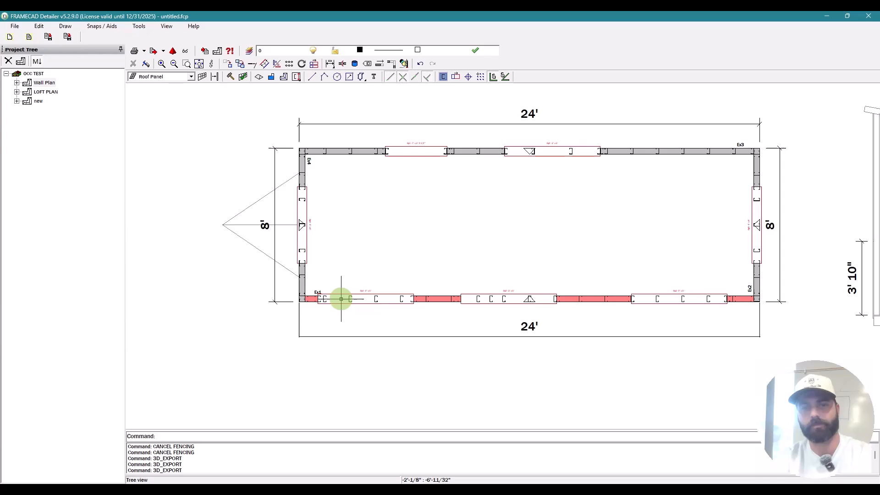
pyautogui.click(341, 299)
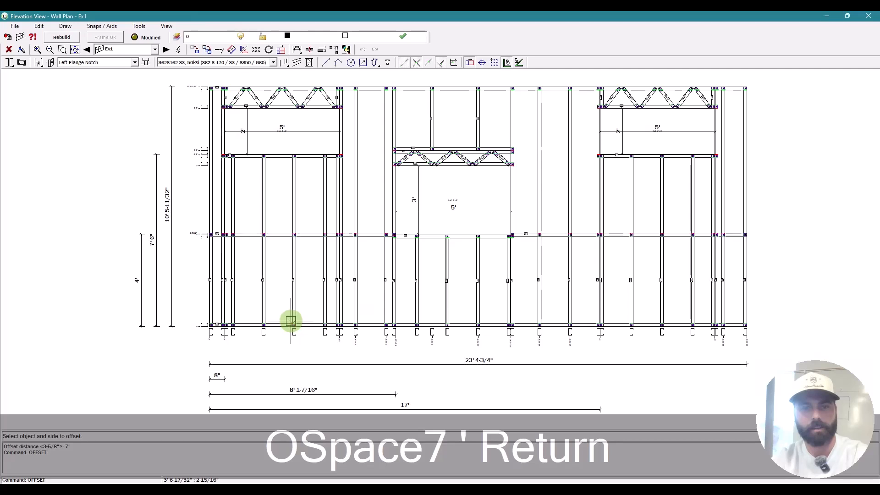
pyautogui.click(286, 322)
pyautogui.press('Escape')
pyautogui.press('Escape')
pyautogui.scroll(3, 353, 170)
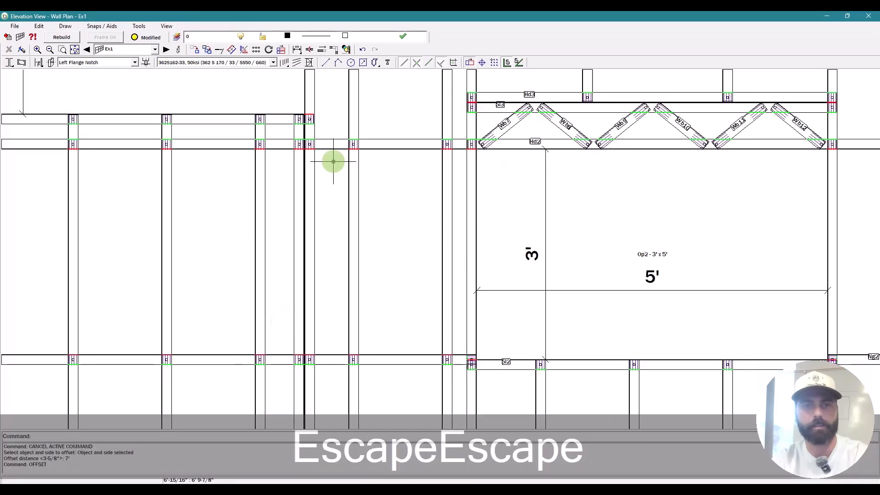
pyautogui.write('te')
pyautogui.press('space')
pyautogui.scroll(3, 310, 158)
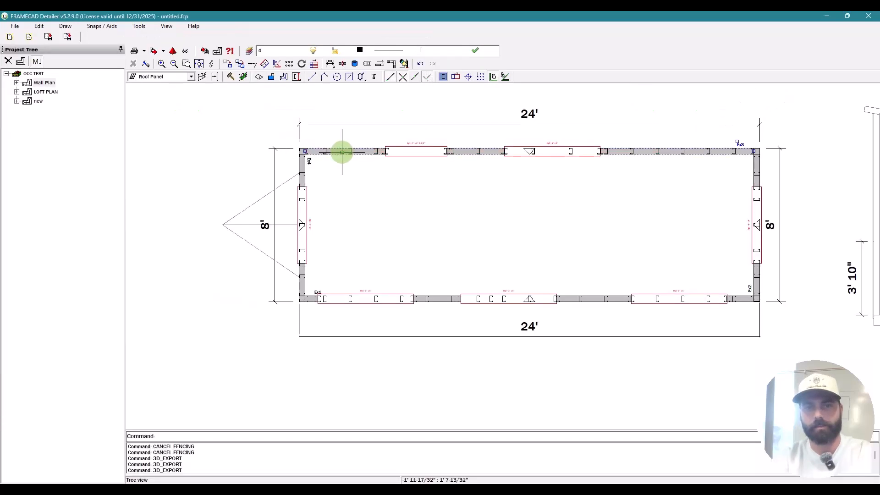
pyautogui.doubleClick(342, 152)
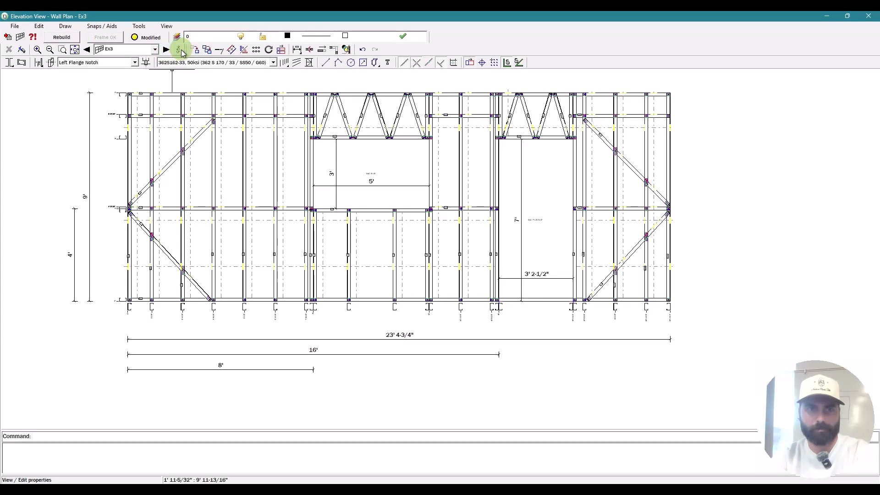
# Step: Change opening Op1's offset in wall Ex3 from 16' to 15' and apply
pyautogui.click(182, 52)
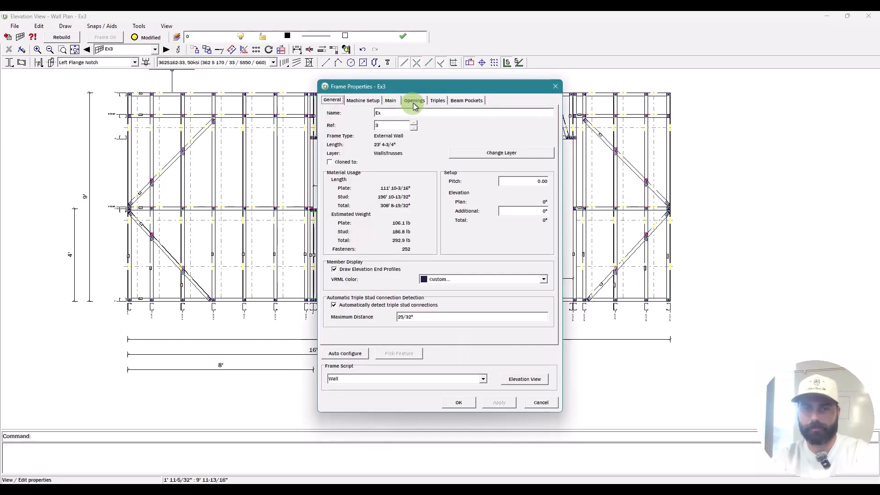
pyautogui.click(414, 101)
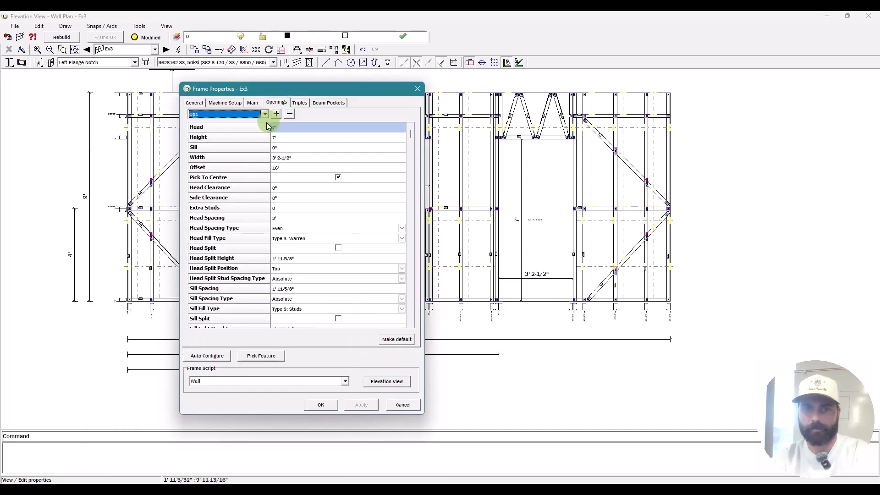
pyautogui.click(309, 168)
pyautogui.write('15')
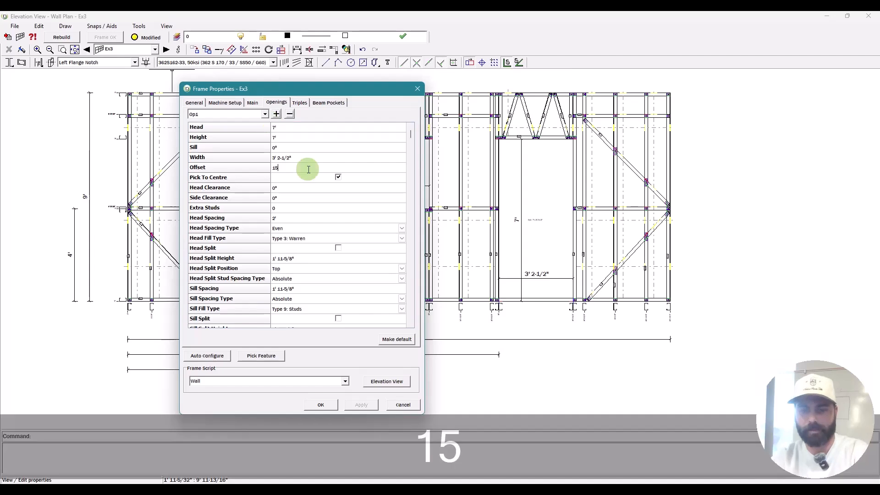
pyautogui.click(306, 168)
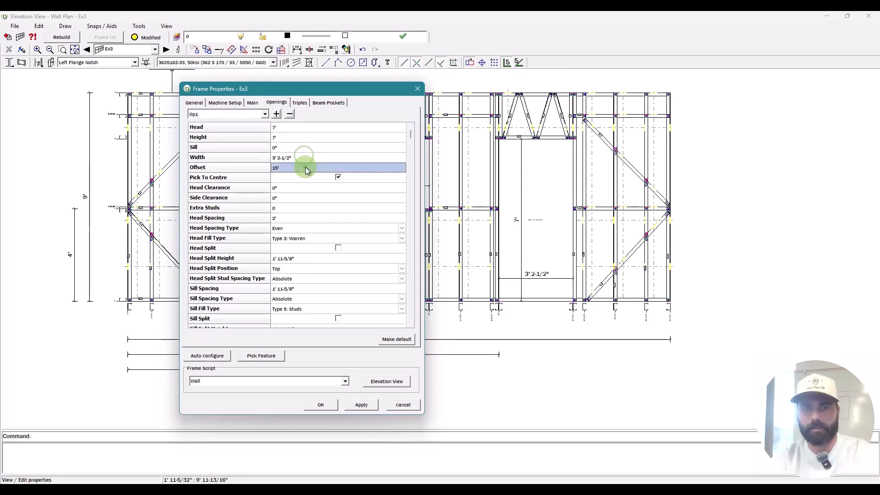
pyautogui.click(321, 405)
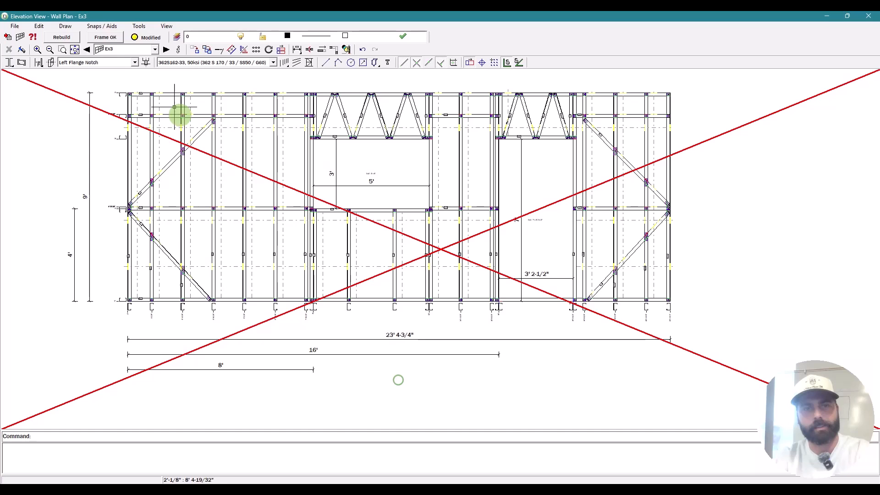
# Step: Start and cancel an offset command, then start trim/extend on the frame
pyautogui.write('o')
pyautogui.press('space')
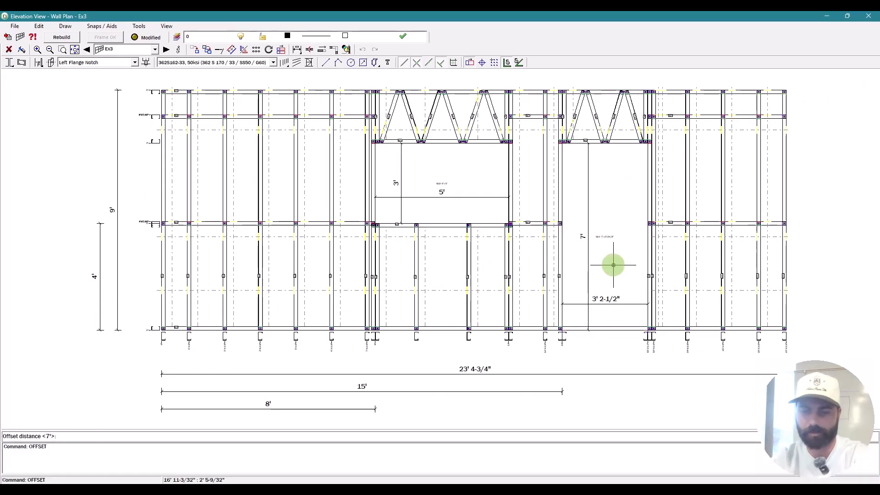
pyautogui.press('Escape')
pyautogui.press('Escape')
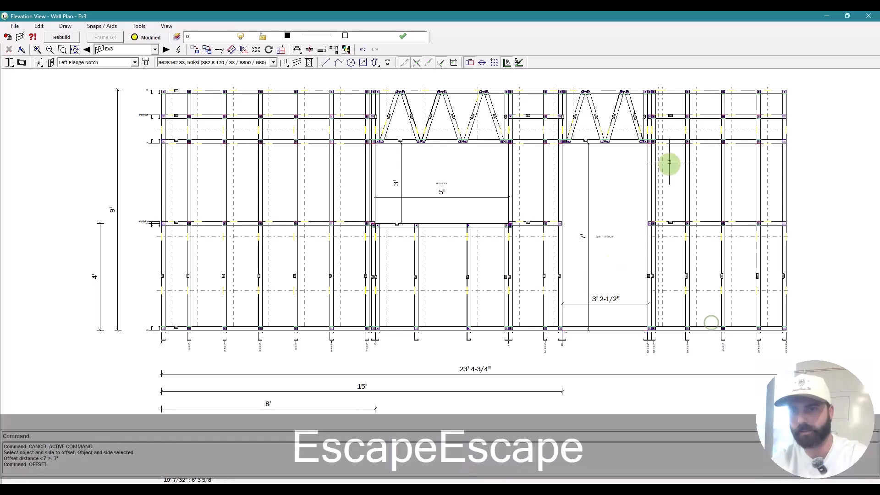
pyautogui.scroll(3, 660, 144)
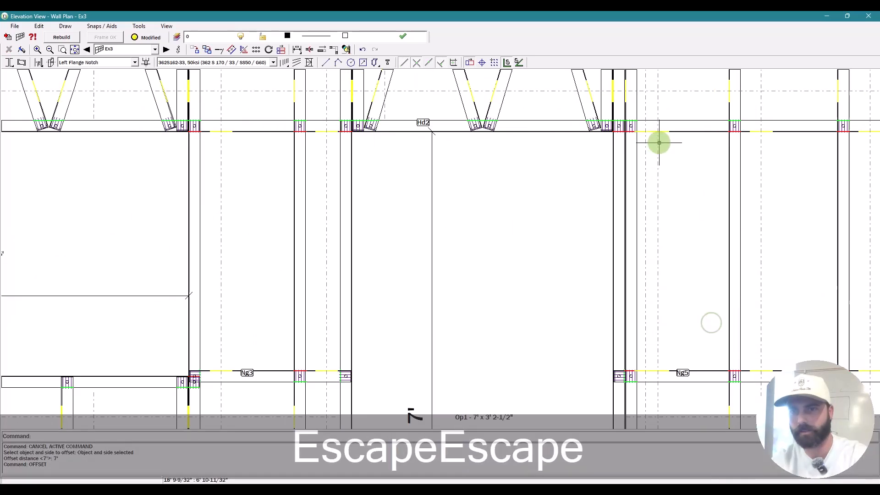
pyautogui.press('space')
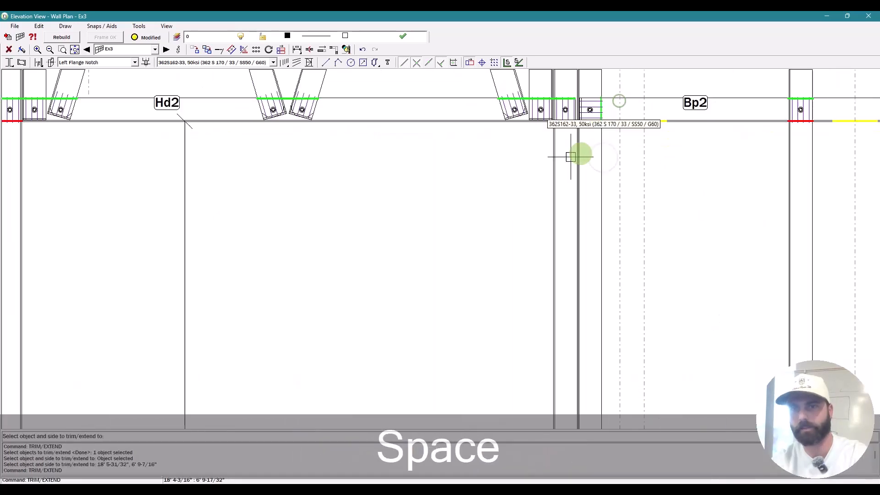
pyautogui.scroll(-2, 559, 169)
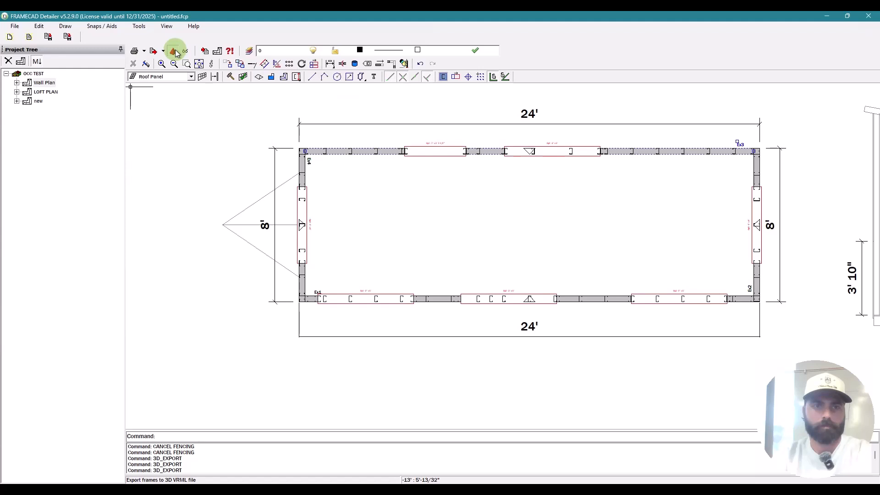
# Step: Export the frames to OCC TEST.wrl and view the updated shed in the 3D viewer
pyautogui.hotkey('ctrl', 'F5')
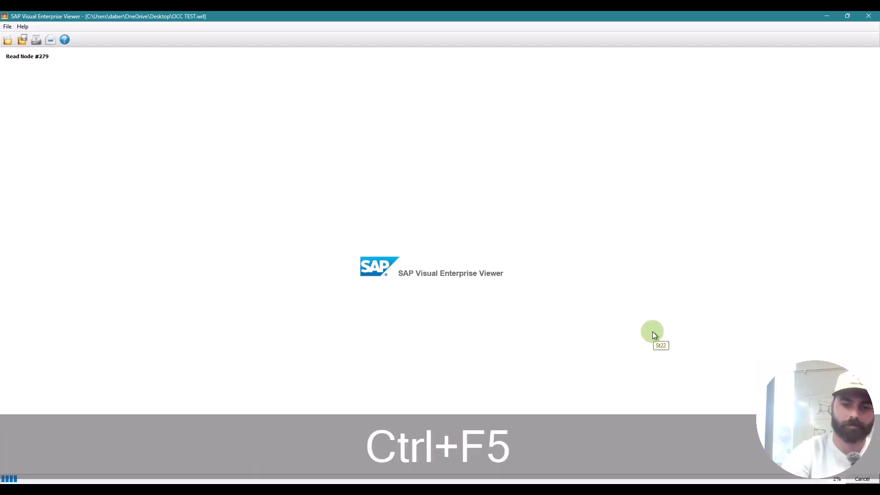
pyautogui.hotkey('ctrl', '7')
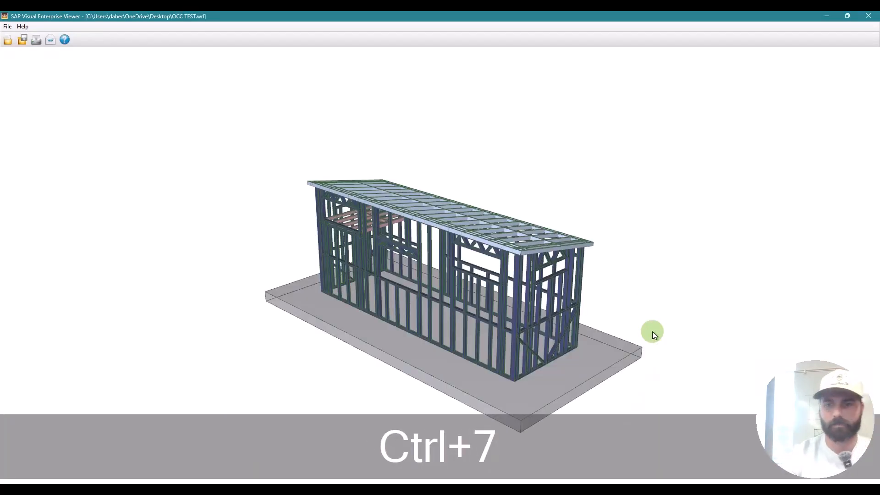
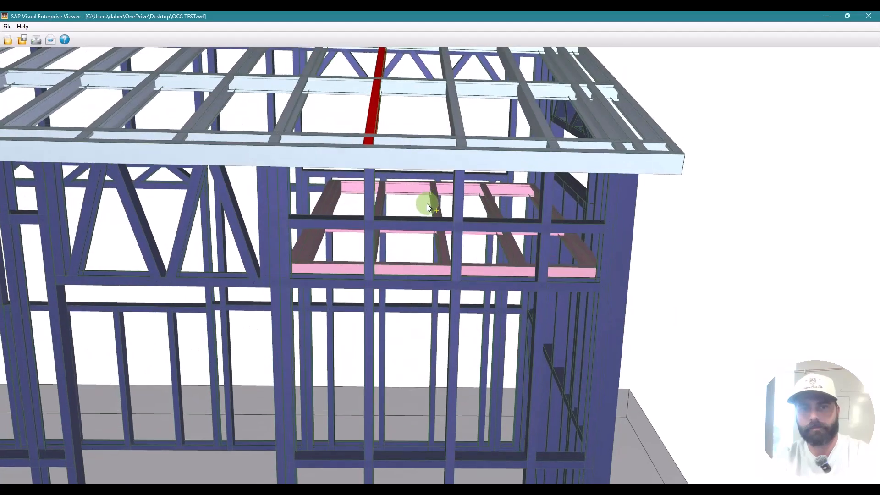
# Step: Orbit the 3D shed from gable end to long side, zoom on the lower wall beam, then return to FRAMECAD Detailer
pyautogui.scroll(5, 425, 207)
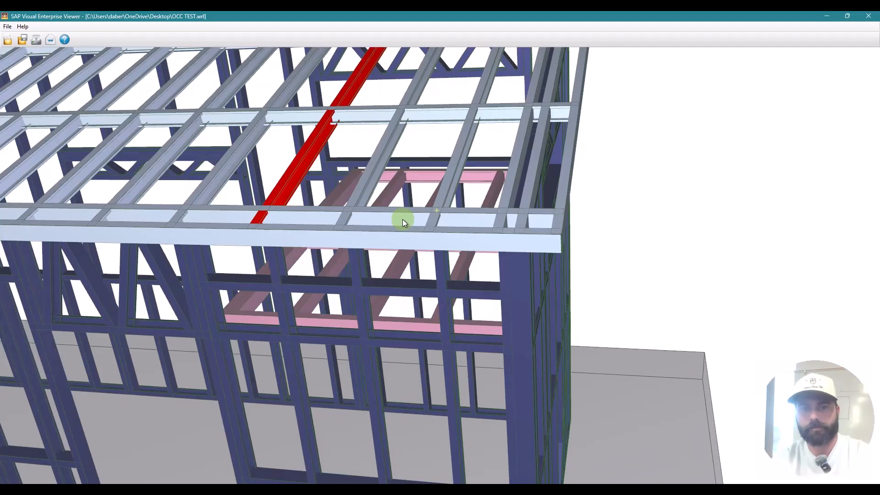
pyautogui.moveTo(403, 219); pyautogui.dragTo(547, 316)
pyautogui.moveTo(461, 311); pyautogui.dragTo(607, 281)
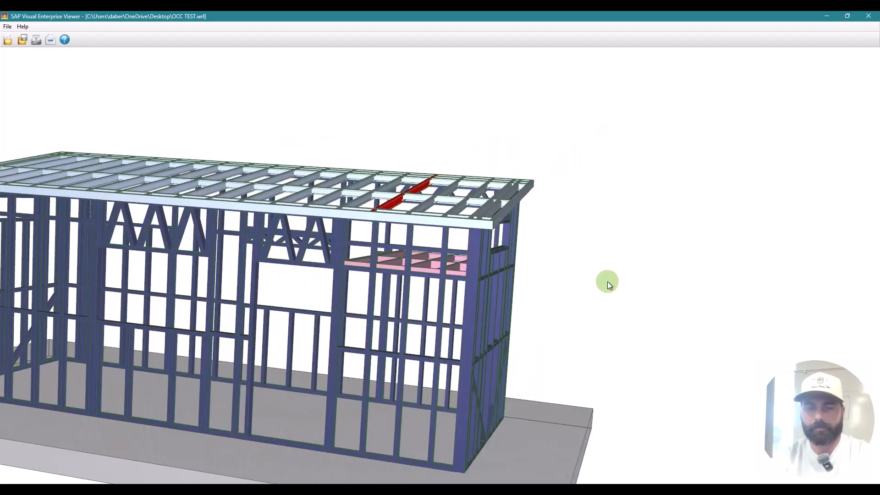
pyautogui.doubleClick(390, 276)
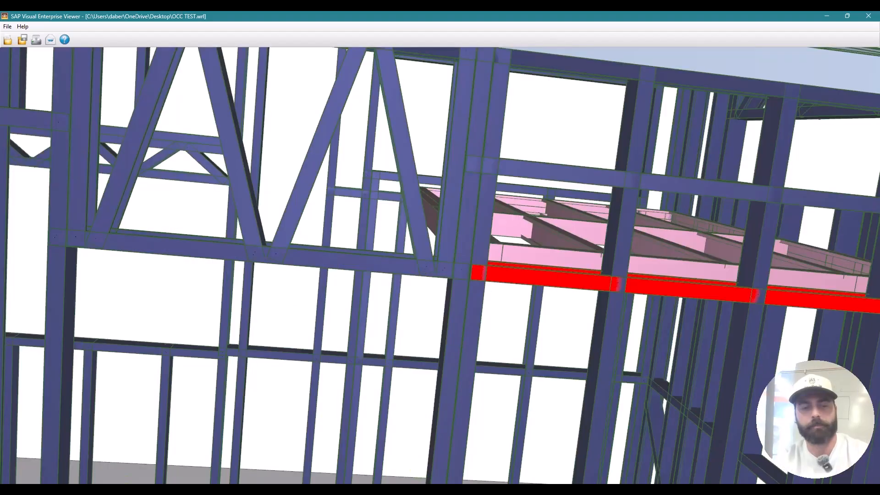
pyautogui.click(415, 490)
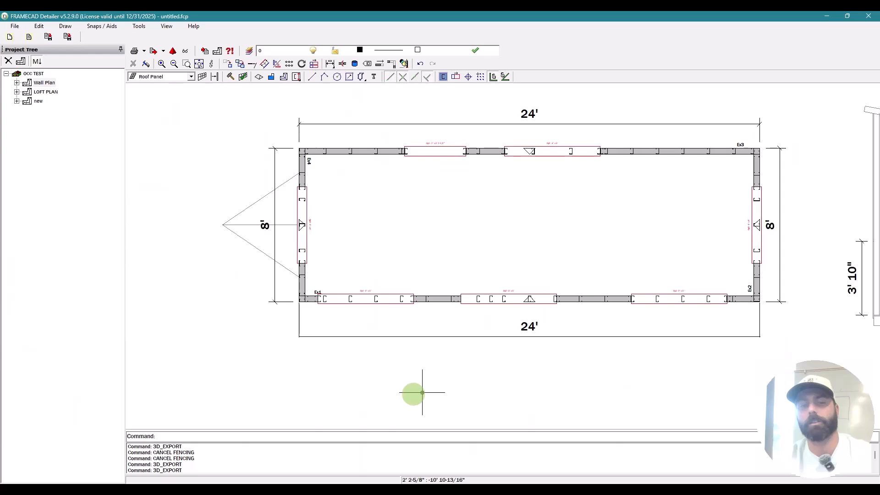
# Step: In wall Ex1's elevation, trim the lower header back to the stud
pyautogui.doubleClick(425, 298)
pyautogui.press('Escape')
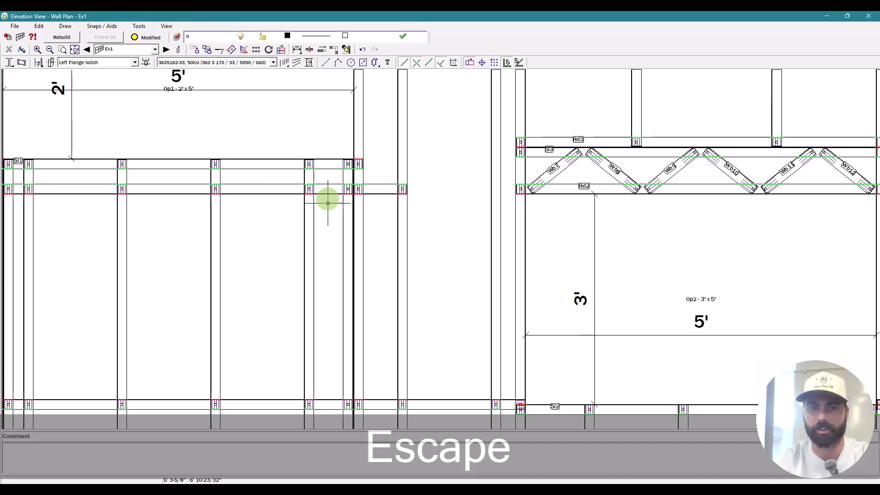
pyautogui.click(335, 186)
pyautogui.press('space')
pyautogui.click(314, 213)
pyautogui.click(209, 208)
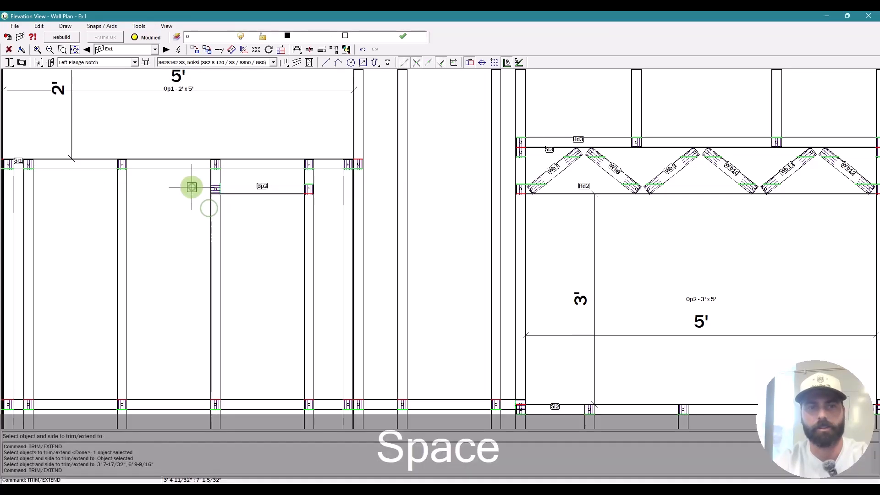
# Step: On wall Ex3's elevation, trim the header to the stud with TE
pyautogui.click(166, 49)
pyautogui.click(166, 50)
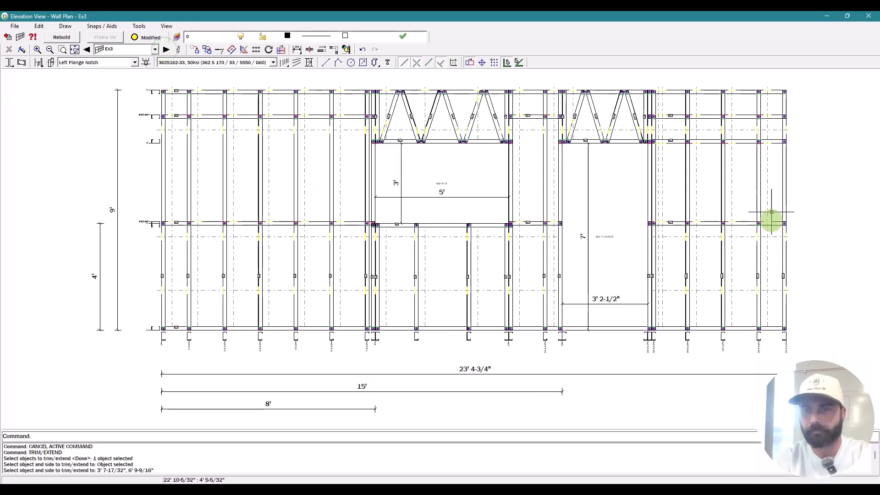
pyautogui.scroll(4, 672, 137)
pyautogui.write('Te')
pyautogui.press('space')
pyautogui.scroll(1, 633, 178)
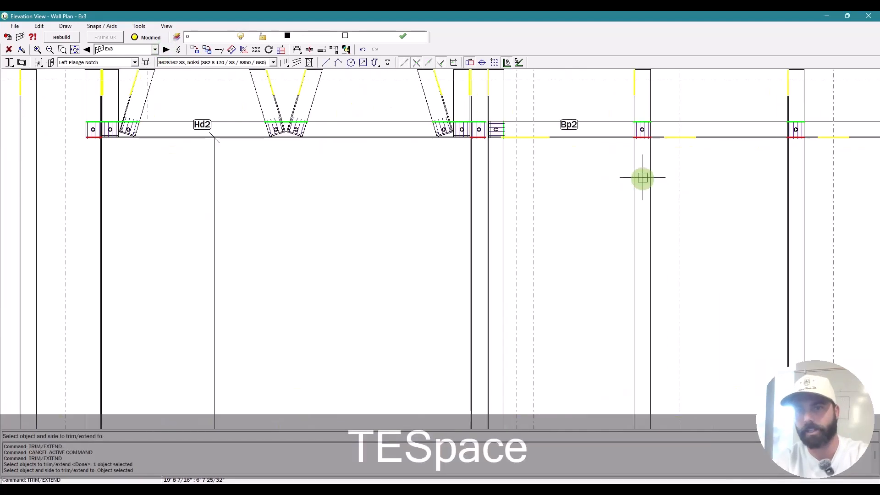
pyautogui.click(652, 168)
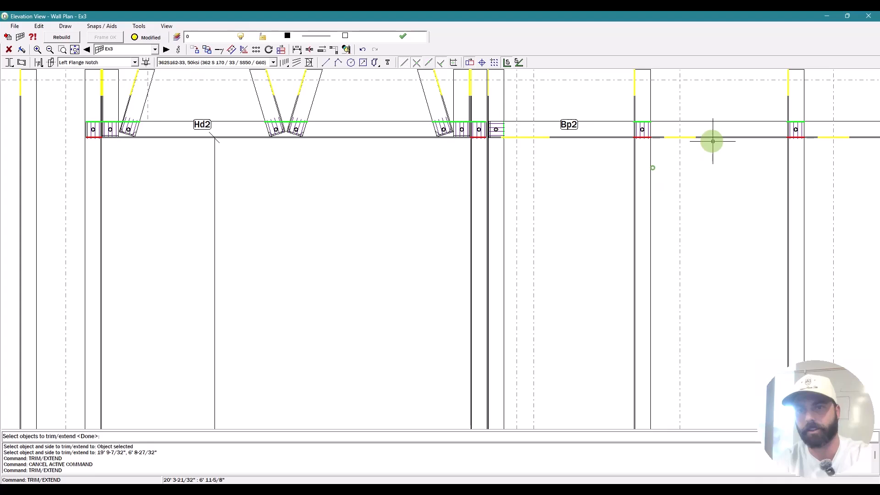
# Step: Break nog Ng2 in two with MB and trim the nog back to the stud
pyautogui.write('m')
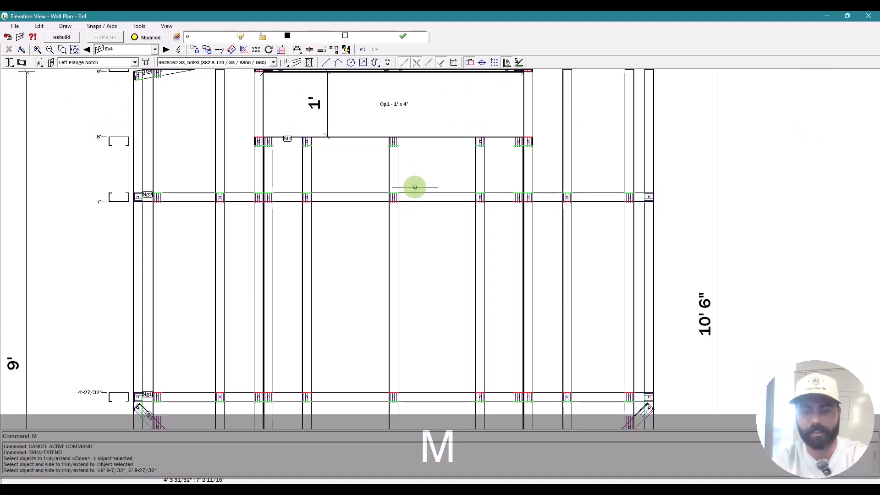
pyautogui.write('b')
pyautogui.press('space')
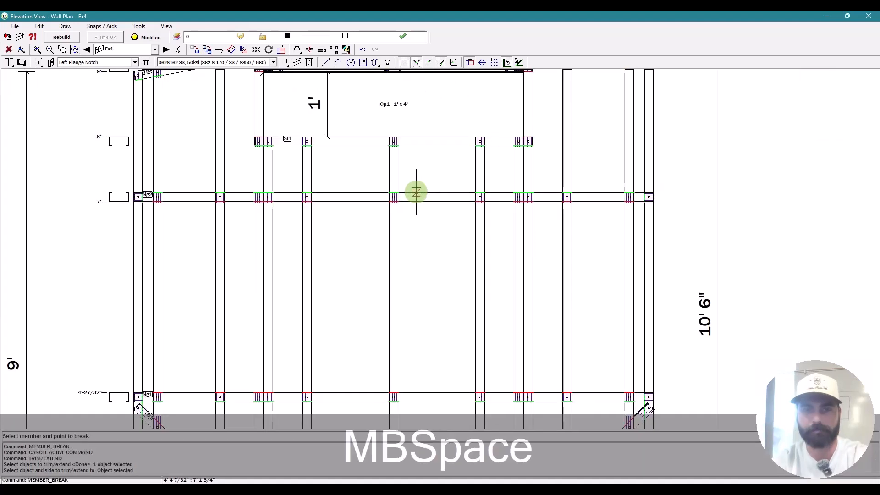
pyautogui.click(364, 192)
pyautogui.press('Escape')
pyautogui.press('Escape')
pyautogui.scroll(-2, 429, 270)
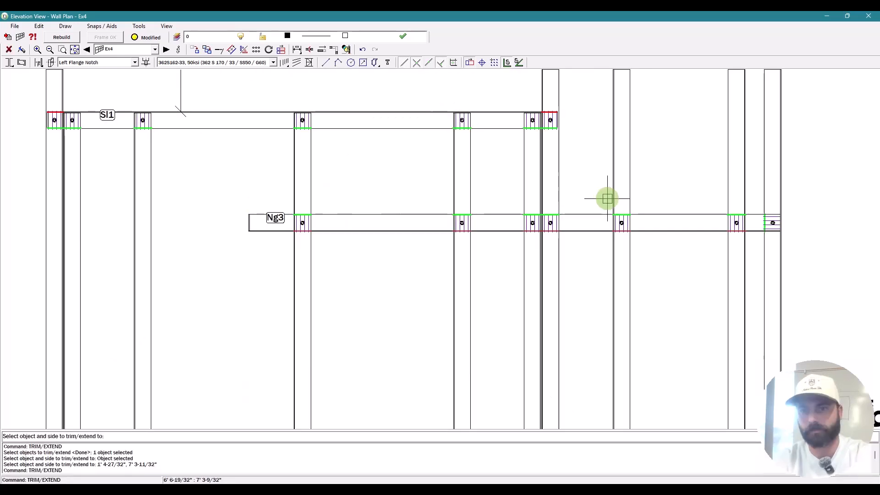
pyautogui.click(613, 199)
pyautogui.press('space')
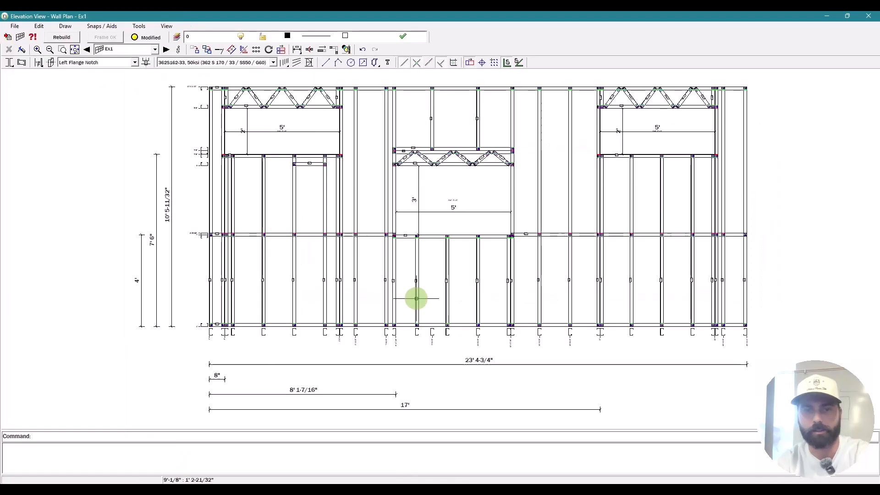
# Step: Move the Ex1 stud 13 inches
pyautogui.scroll(10, 417, 299)
pyautogui.scroll(-5, 474, 321)
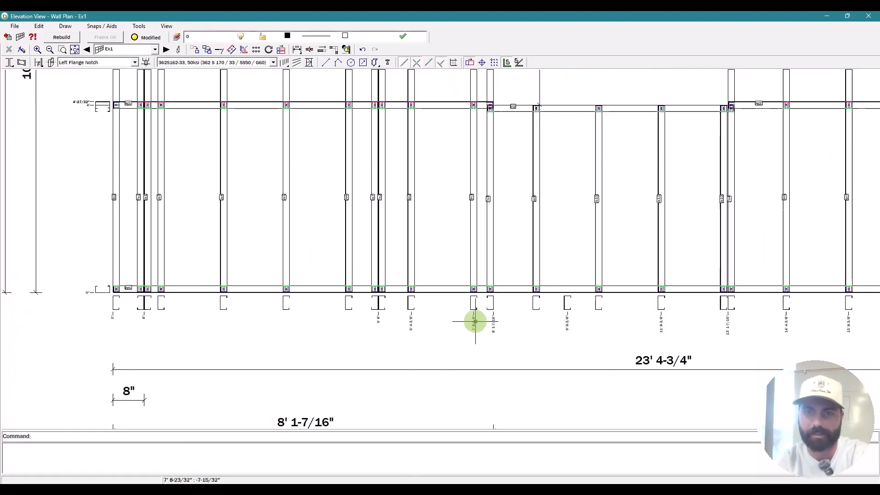
pyautogui.scroll(-2, 474, 236)
pyautogui.scroll(1, 457, 291)
pyautogui.scroll(2, 457, 291)
pyautogui.press('Escape')
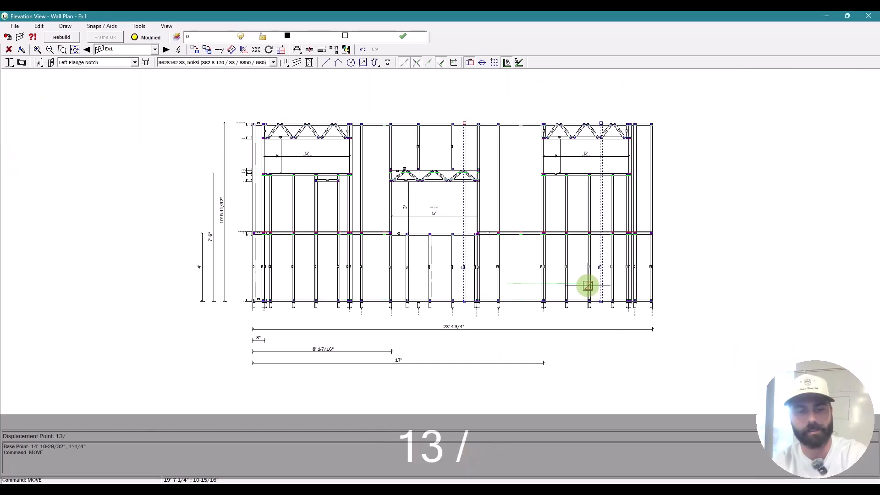
pyautogui.write('"')
pyautogui.press('Return')
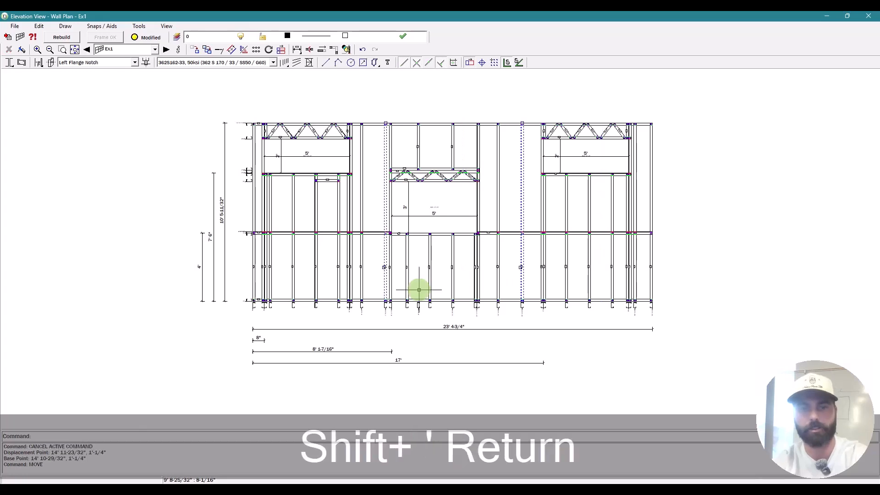
pyautogui.press('Escape')
# Step: Start and cancel a mirror command, then exit the elevation back to the plan
pyautogui.write('MI')
pyautogui.press('space')
pyautogui.scroll(3, 409, 289)
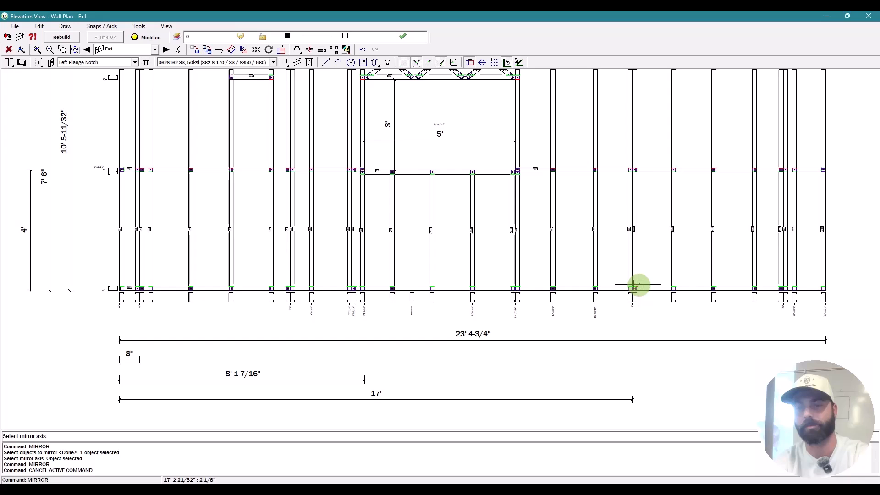
pyautogui.scroll(5, 601, 275)
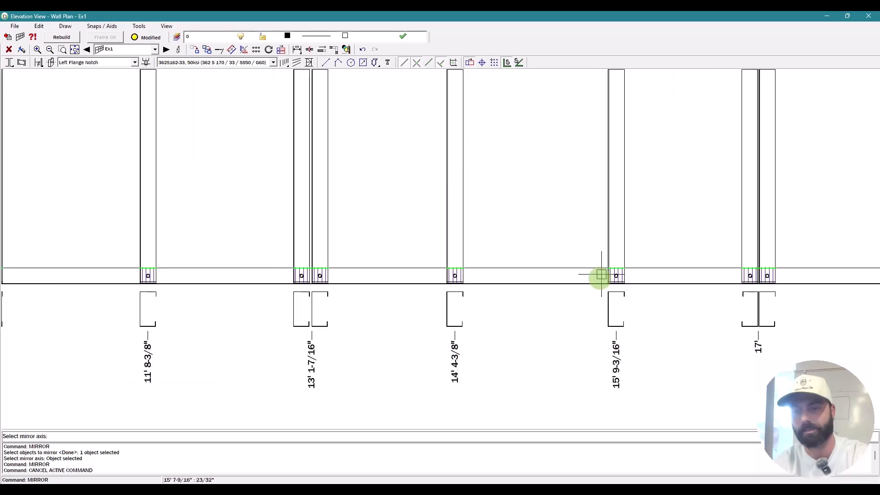
pyautogui.press('space')
pyautogui.press('Escape')
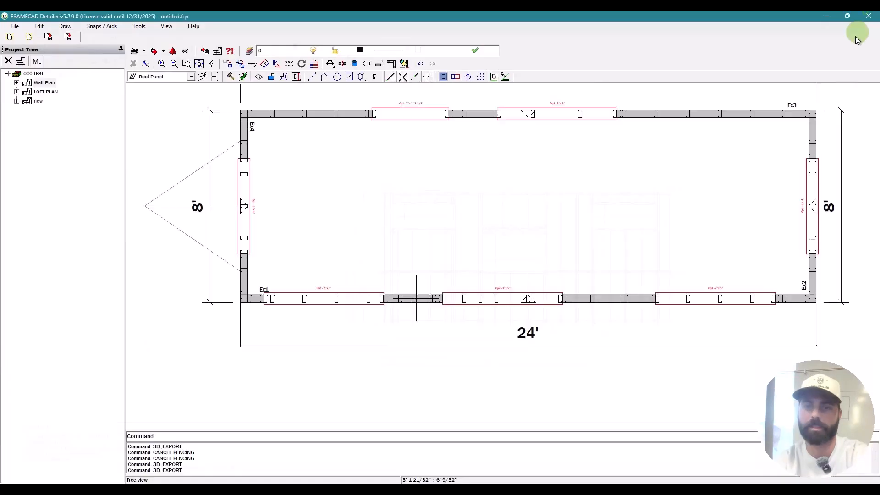
# Step: Split the bottom wall into frames at a break point with FRAME_BREAK
pyautogui.press('Escape')
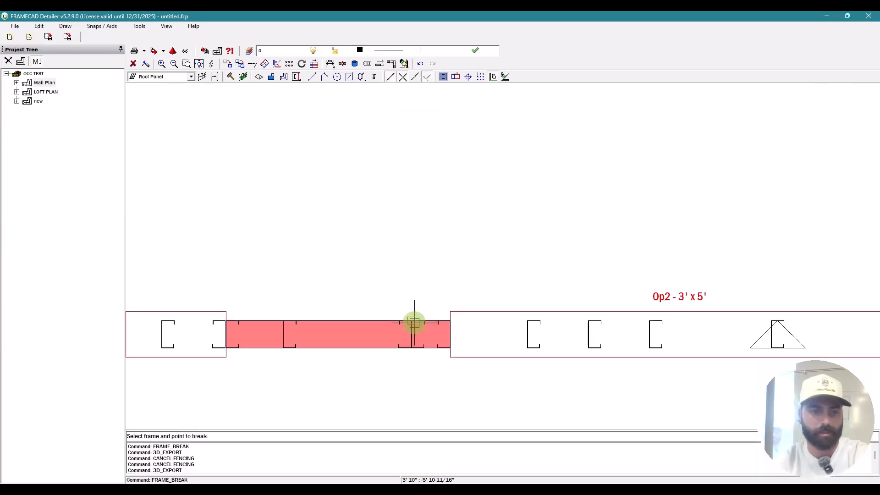
pyautogui.scroll(2, 414, 323)
pyautogui.click(408, 324)
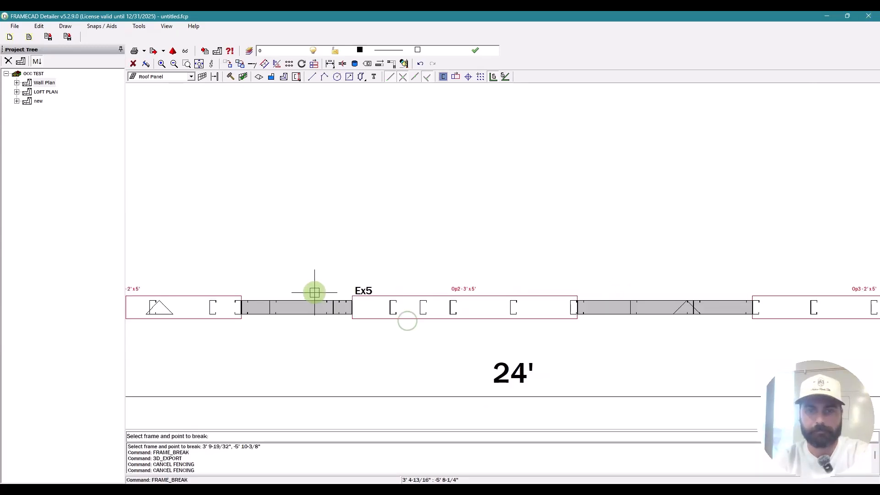
pyautogui.scroll(-2, 364, 308)
pyautogui.scroll(4, 511, 297)
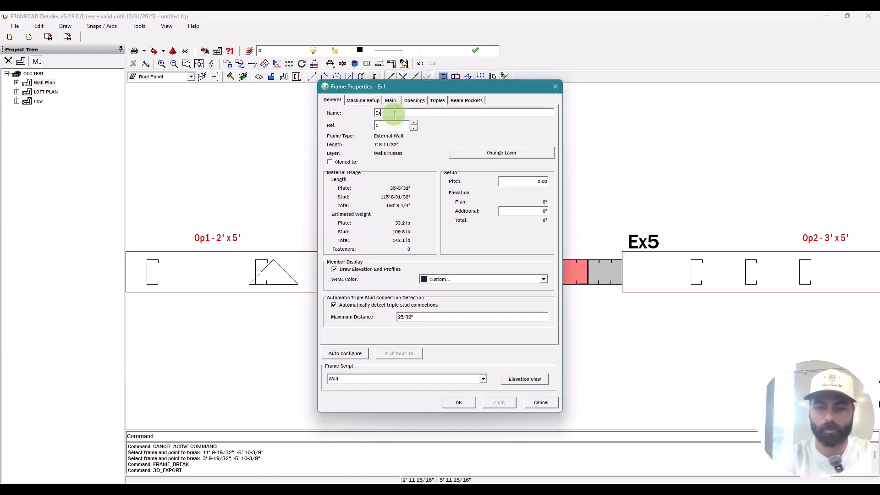
# Step: Rename the first two front-wall frames Ex1-1 and Ex1-2
pyautogui.write('1-')
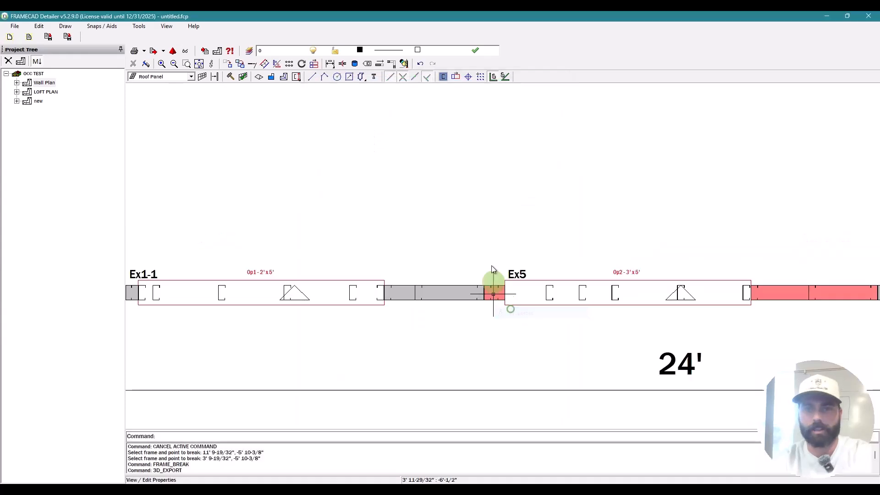
pyautogui.doubleClick(492, 268)
pyautogui.click(410, 112)
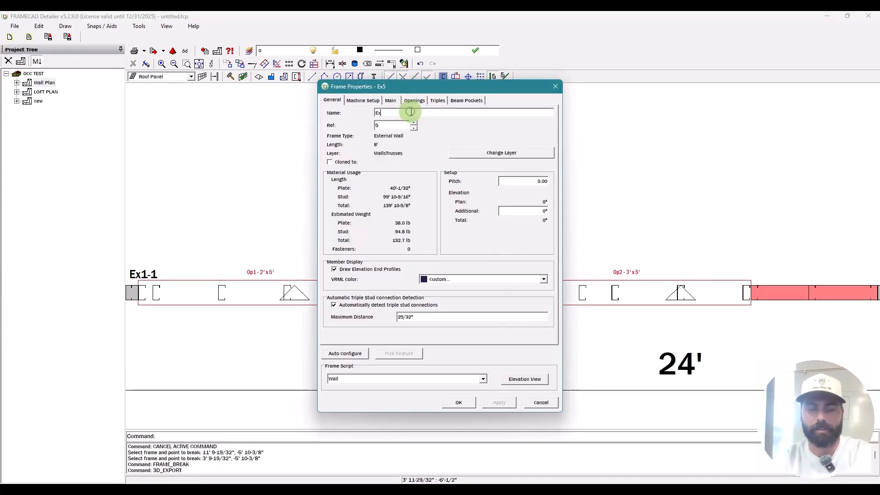
pyautogui.write('1-2')
pyautogui.press('Return')
# Step: Rename the third front-wall frame Ex1-3
pyautogui.scroll(-5, 314, 272)
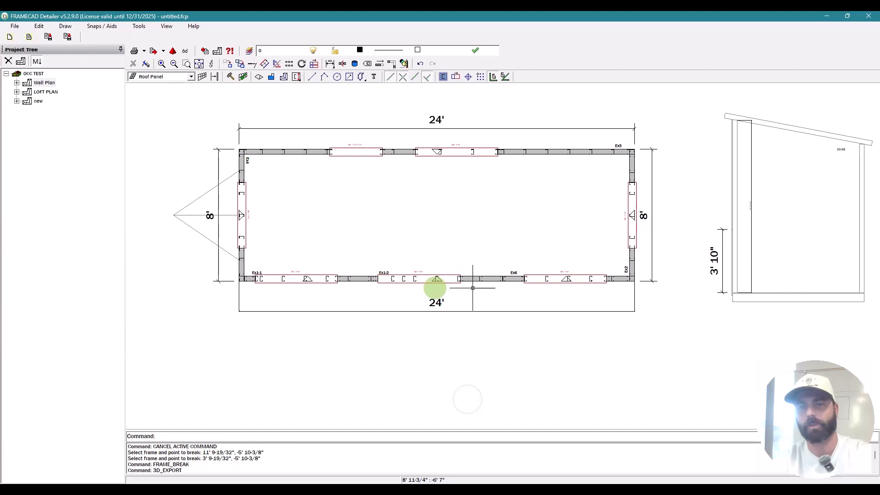
pyautogui.click(403, 112)
pyautogui.press('BackSpace')
pyautogui.write('1')
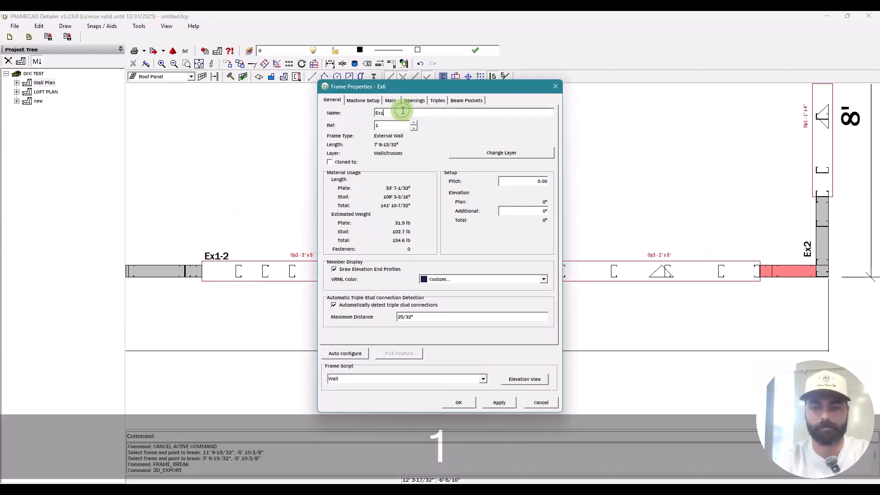
pyautogui.write('-3')
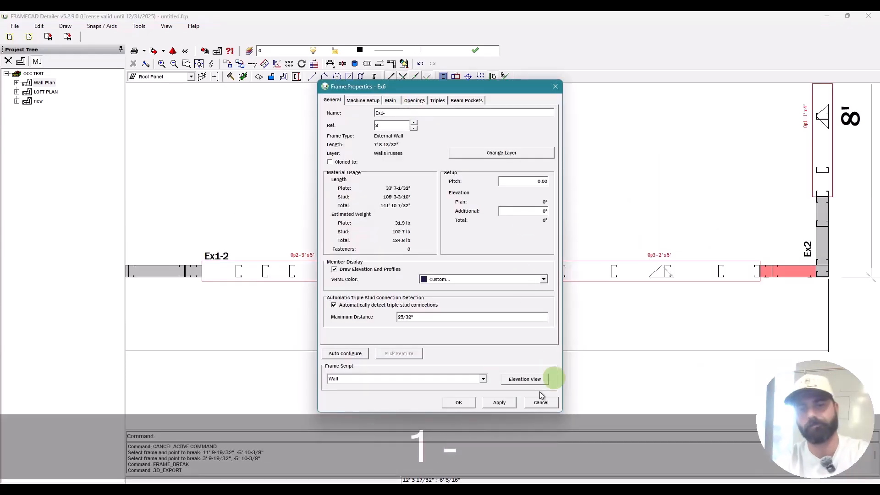
pyautogui.click(458, 403)
pyautogui.press('Escape')
pyautogui.scroll(-4, 596, 271)
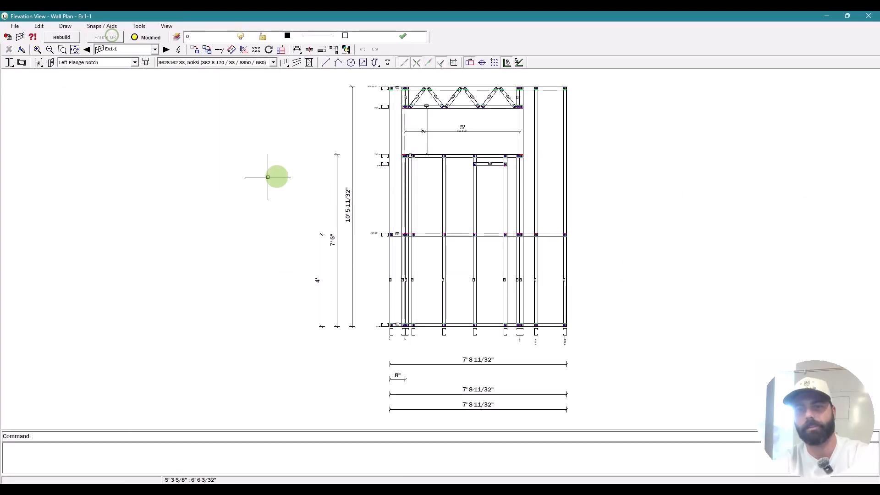
# Step: Step from wall Ex1-3 to the Ex1-2 elevation and pan its drawing into view
pyautogui.press('Escape')
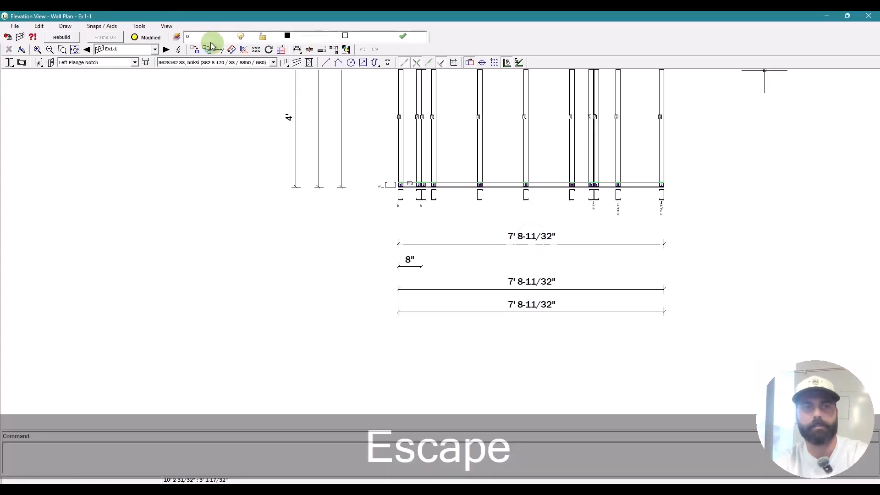
pyautogui.click(167, 50)
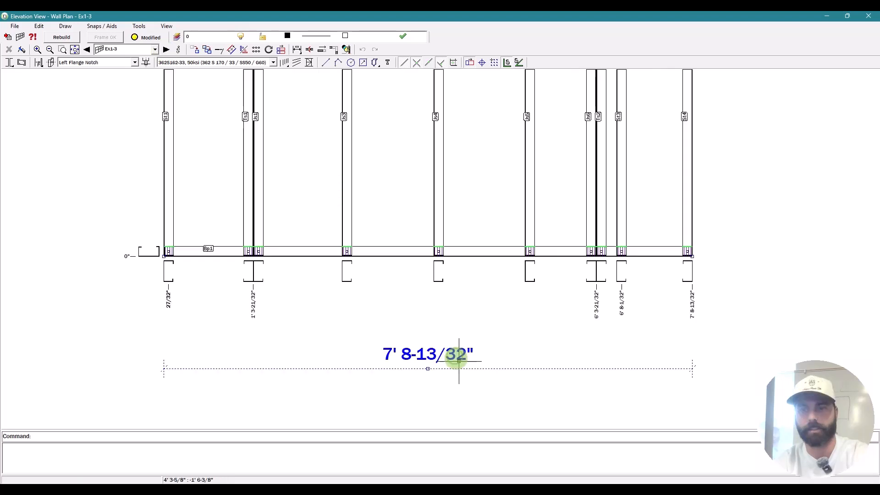
pyautogui.press('Escape')
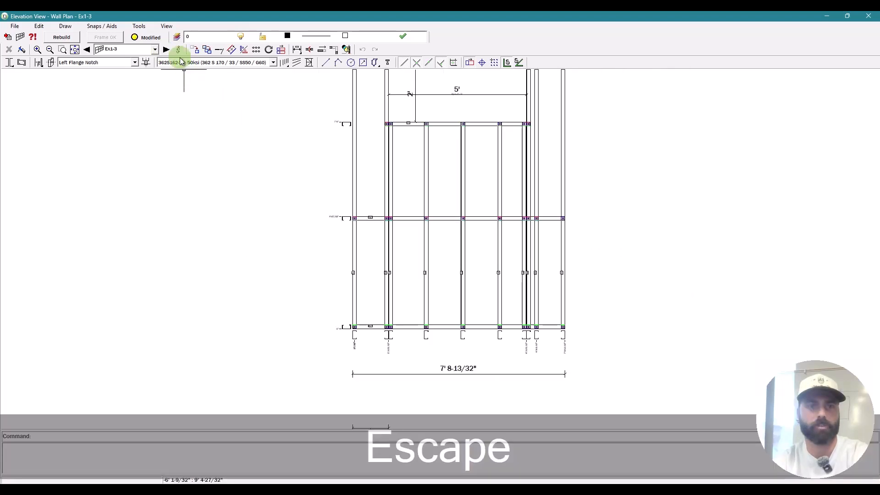
pyautogui.click(87, 50)
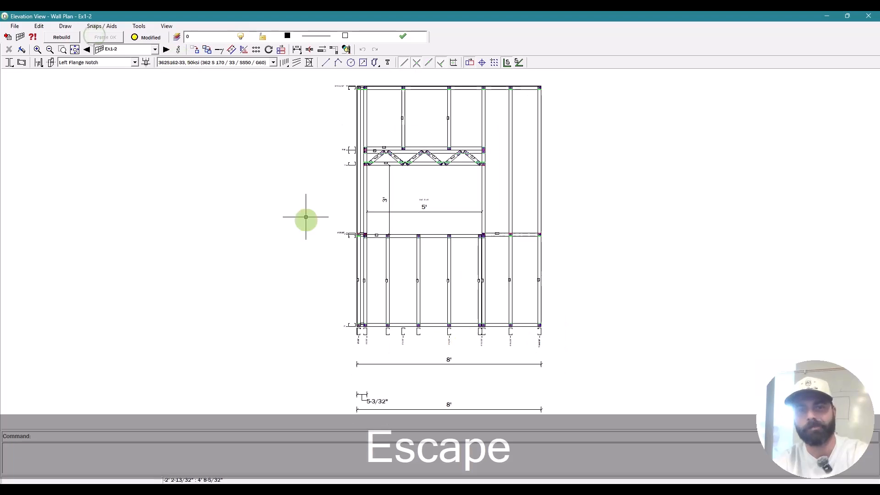
pyautogui.moveTo(339, 212); pyautogui.dragTo(335, 180, button='middle')
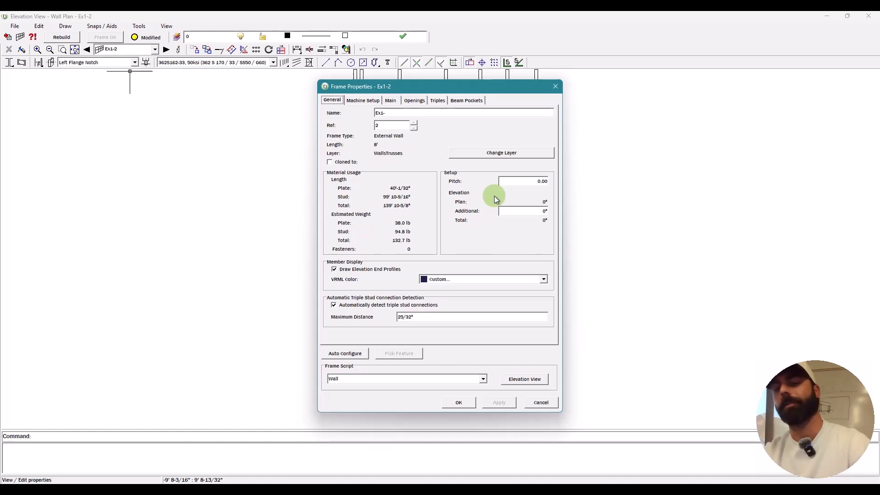
# Step: Enable horizontal and vertical service holes on Ex1-2 at heights 1' and 1'6"
pyautogui.click(390, 100)
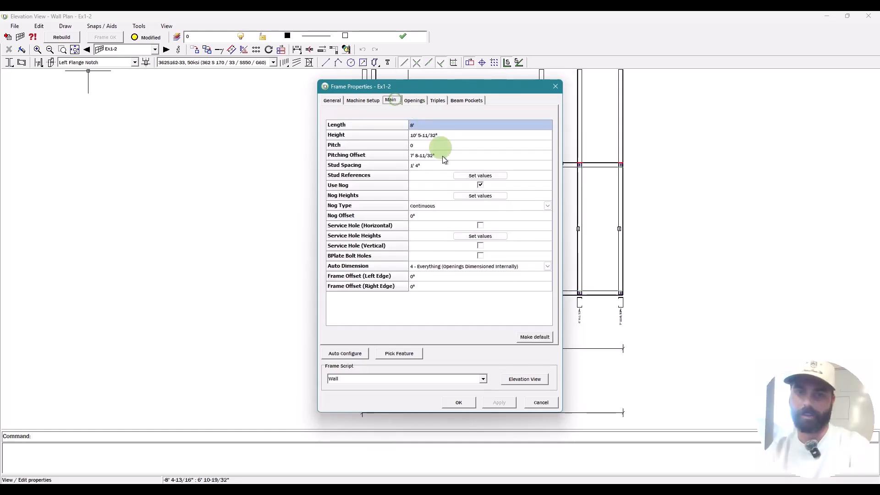
pyautogui.click(480, 225)
pyautogui.click(480, 245)
pyautogui.click(486, 236)
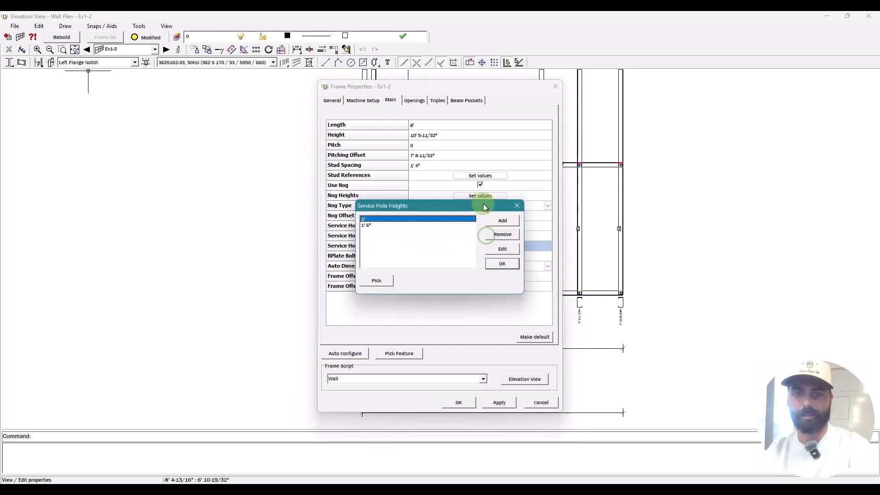
pyautogui.click(503, 263)
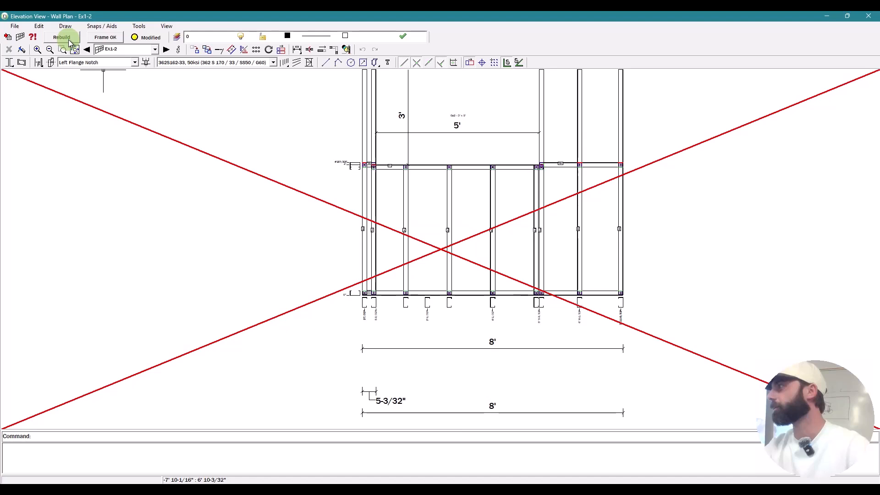
# Step: Rebuild the Ex1-2 frame without keeping manually altered items
pyautogui.click(69, 41)
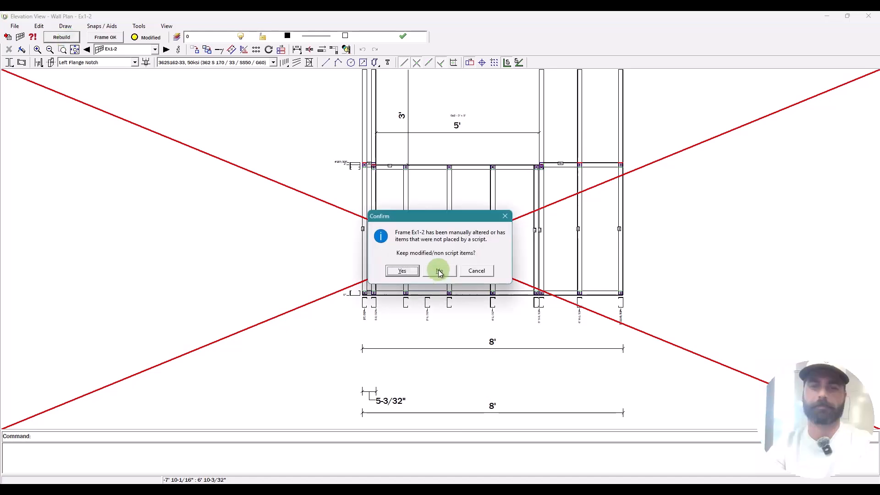
pyautogui.click(440, 271)
pyautogui.press('Escape')
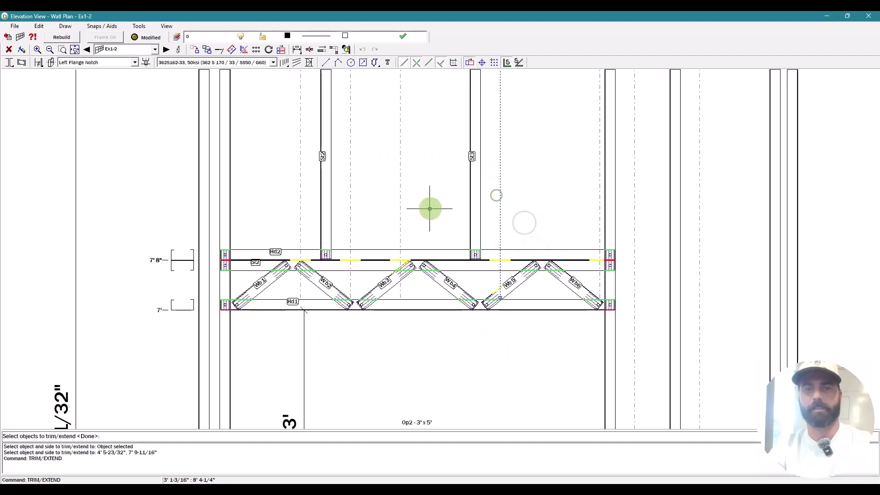
# Step: Pick the vertical dashed lines for trim/extend, then cancel the trim
pyautogui.click(400, 206)
pyautogui.click(351, 204)
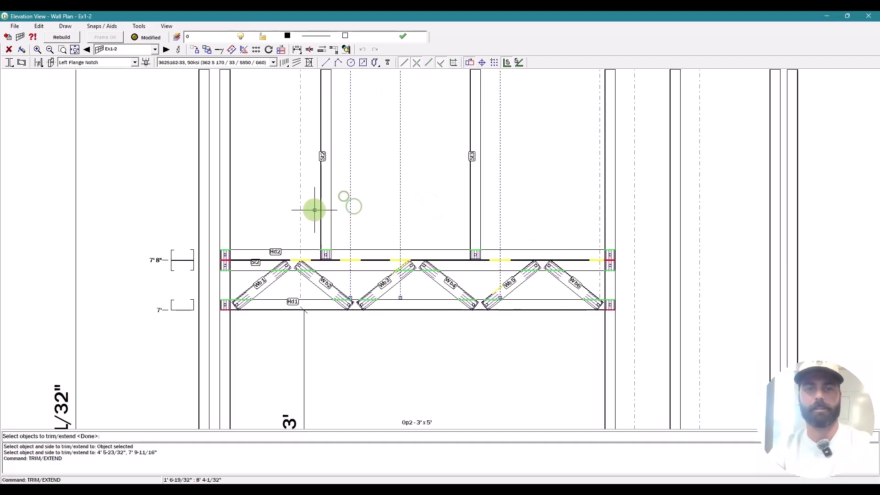
pyautogui.press('space')
pyautogui.scroll(-3, 330, 175)
pyautogui.scroll(-3, 507, 304)
pyautogui.press('Escape')
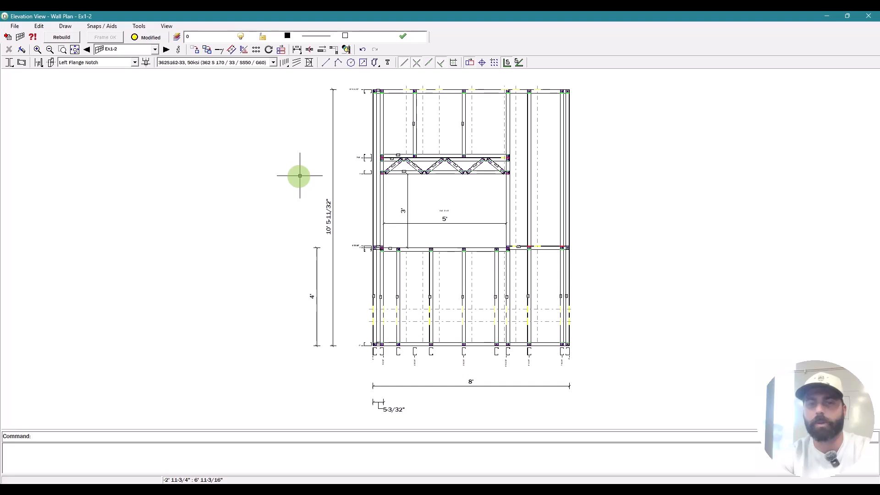
pyautogui.scroll(2, 450, 108)
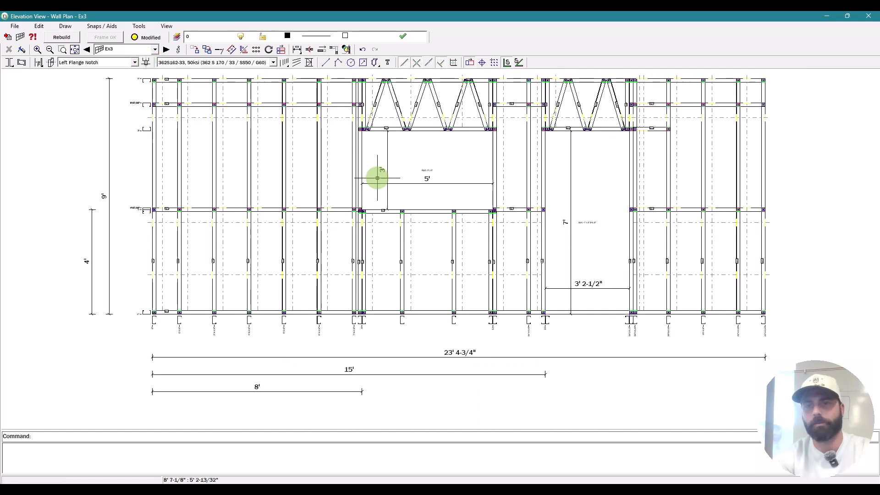
pyautogui.scroll(3, 610, 141)
pyautogui.scroll(-1, 544, 117)
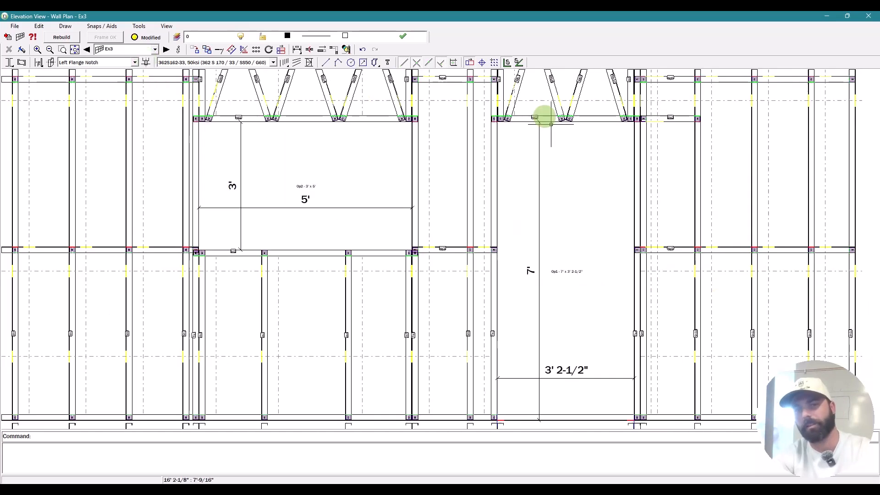
pyautogui.scroll(-2, 544, 118)
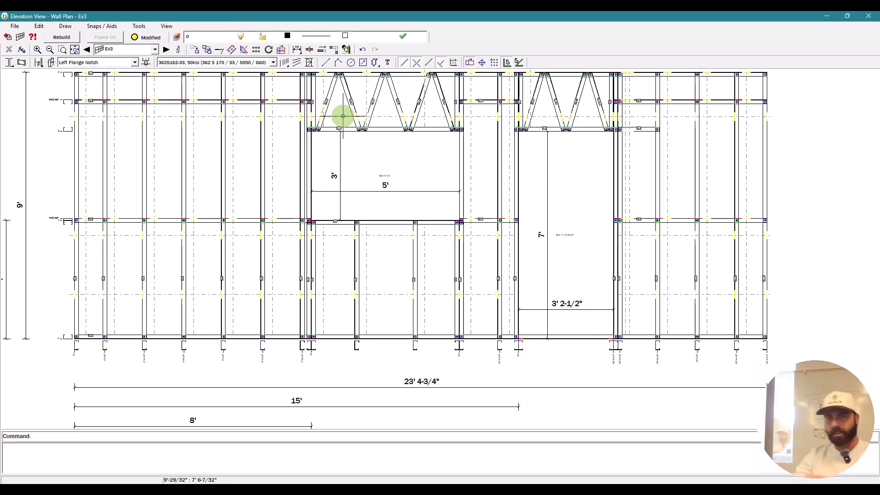
pyautogui.click(167, 50)
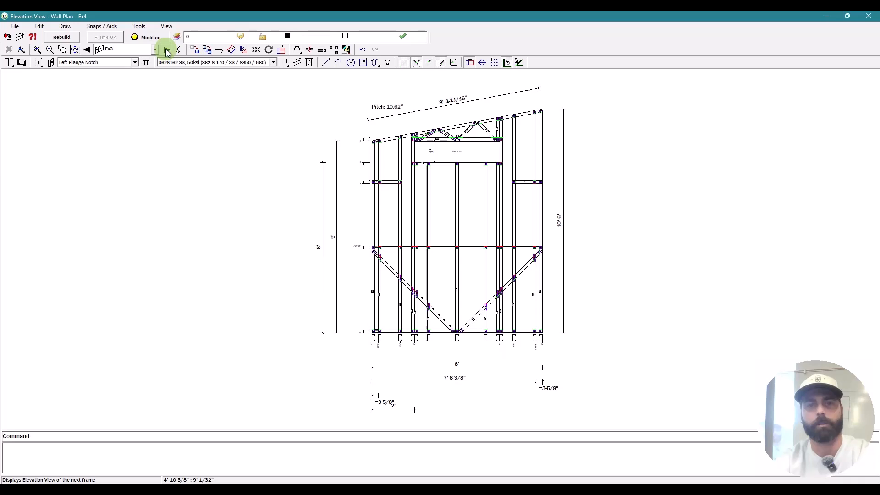
pyautogui.click(167, 49)
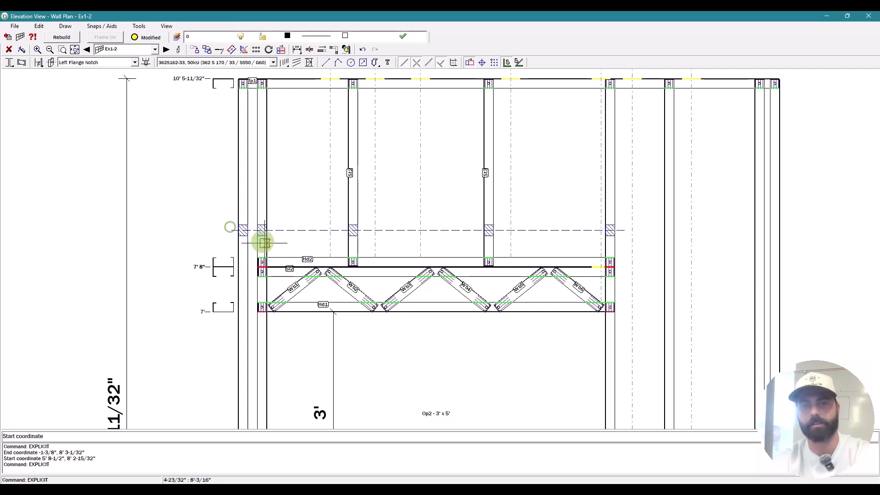
# Step: Erase the dashed explicit member above the bracing and add a horizontal service route near 8' 3"
pyautogui.press('Escape')
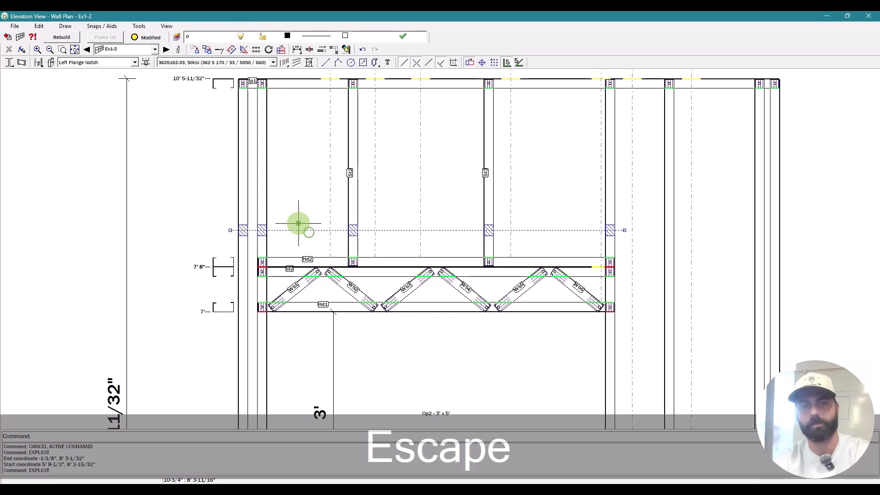
pyautogui.press('Delete')
pyautogui.click(65, 49)
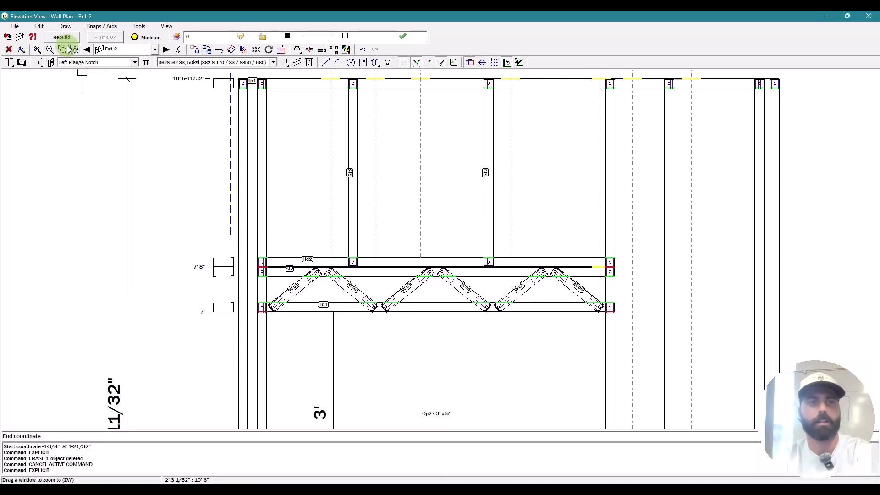
pyautogui.click(393, 190)
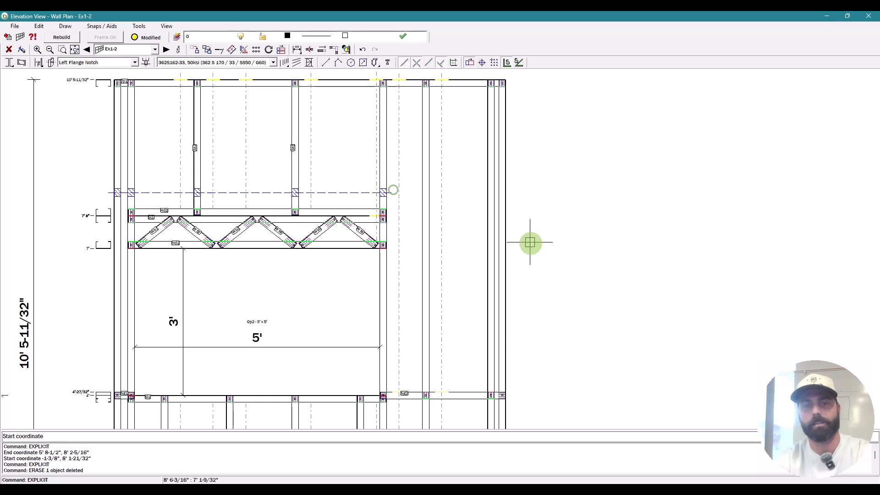
pyautogui.scroll(3, 246, 201)
pyautogui.press('Escape')
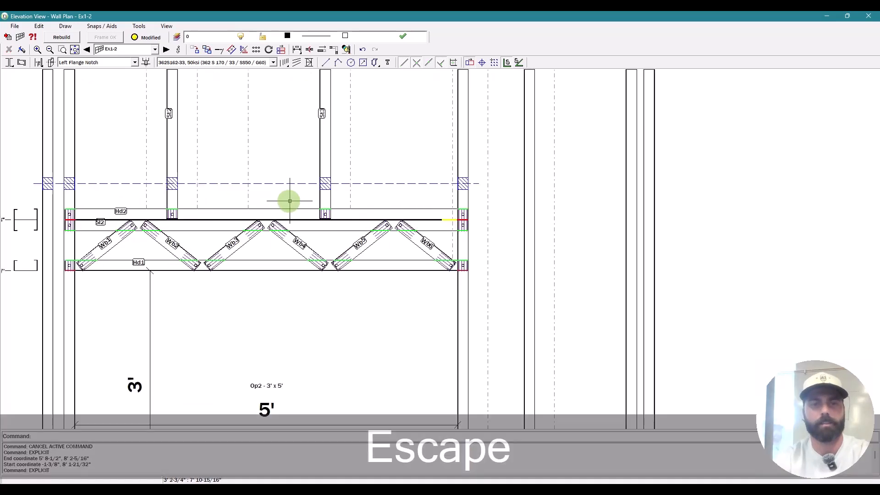
pyautogui.press('Delete')
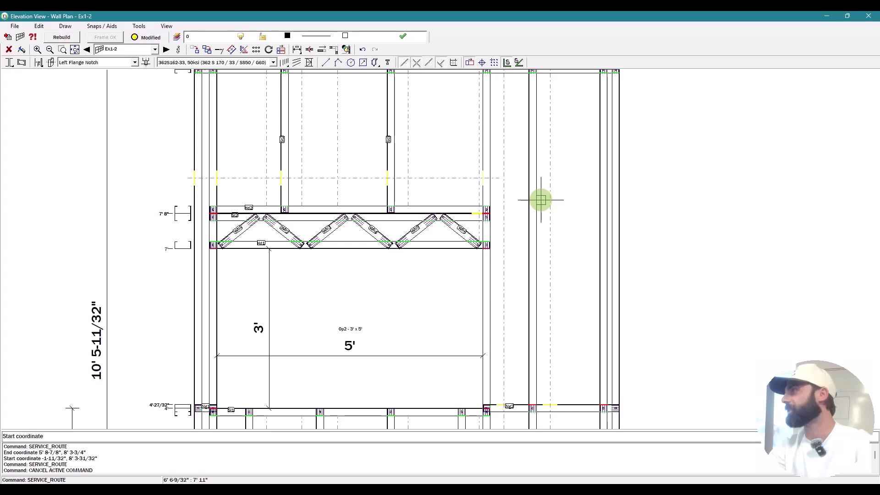
pyautogui.press('Escape')
pyautogui.scroll(-3, 419, 287)
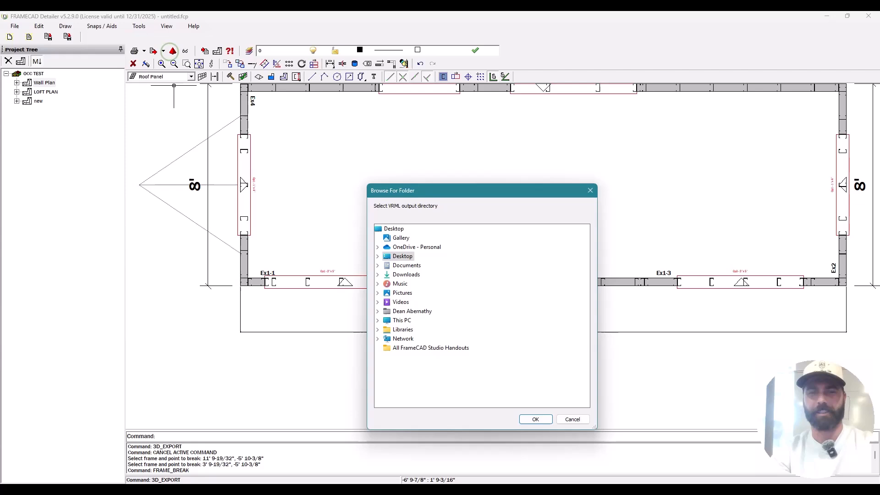
# Step: Confirm the export folder, orbit the shed model over the roof, and select a top plate
pyautogui.click(536, 419)
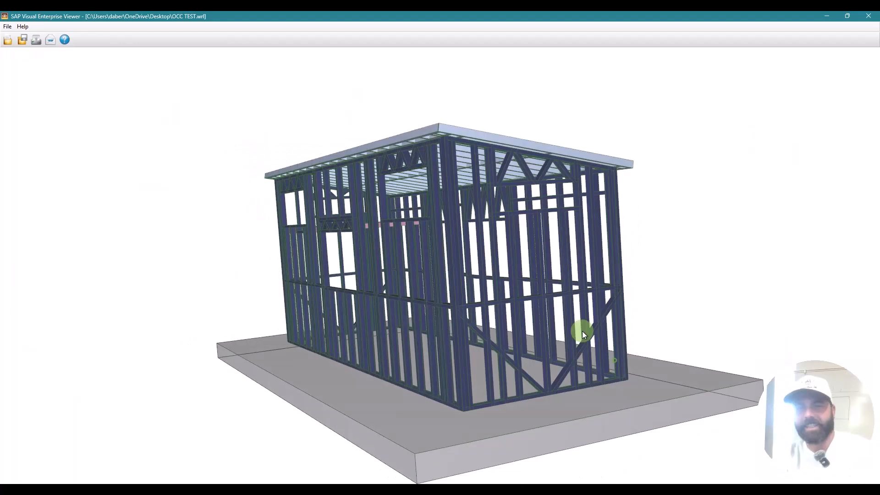
pyautogui.moveTo(606, 334); pyautogui.dragTo(268, 259)
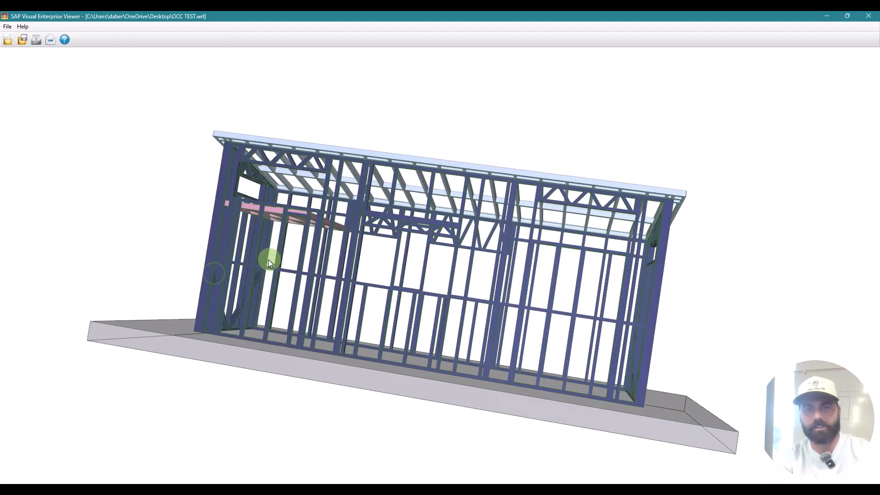
pyautogui.moveTo(268, 259); pyautogui.dragTo(244, 318)
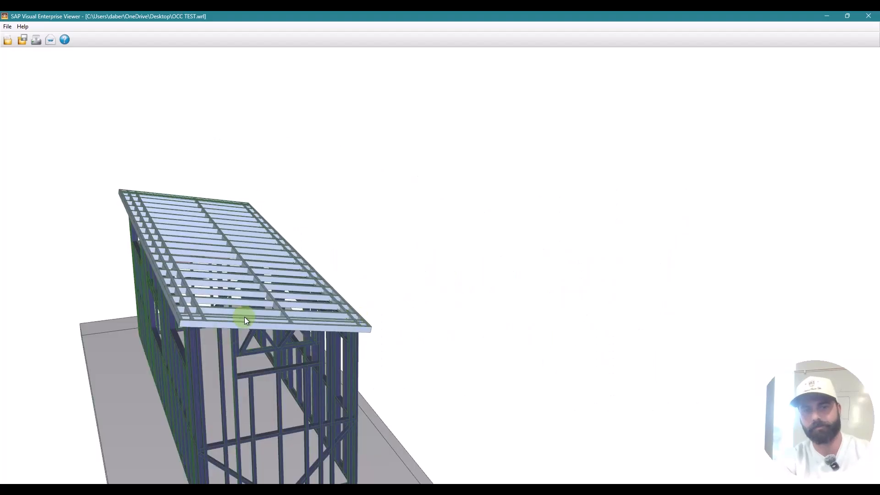
pyautogui.click(282, 313)
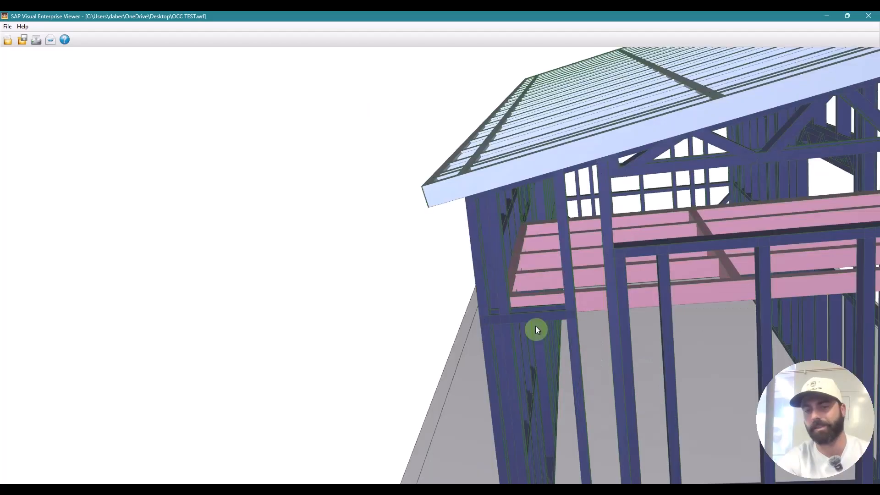
# Step: Select the sloped roof edge beam Bp2 and orbit to inspect it from underneath
pyautogui.click(532, 321)
pyautogui.moveTo(495, 329); pyautogui.dragTo(600, 331)
pyautogui.scroll(-5, 661, 333)
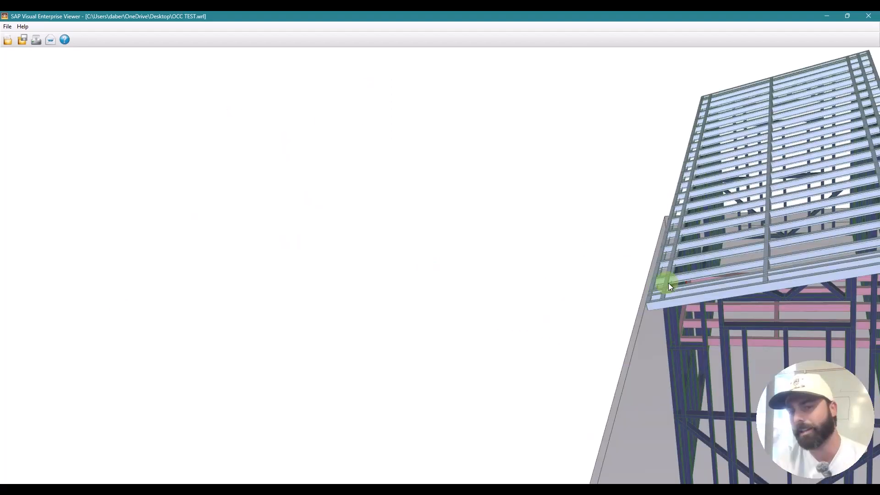
pyautogui.click(664, 284)
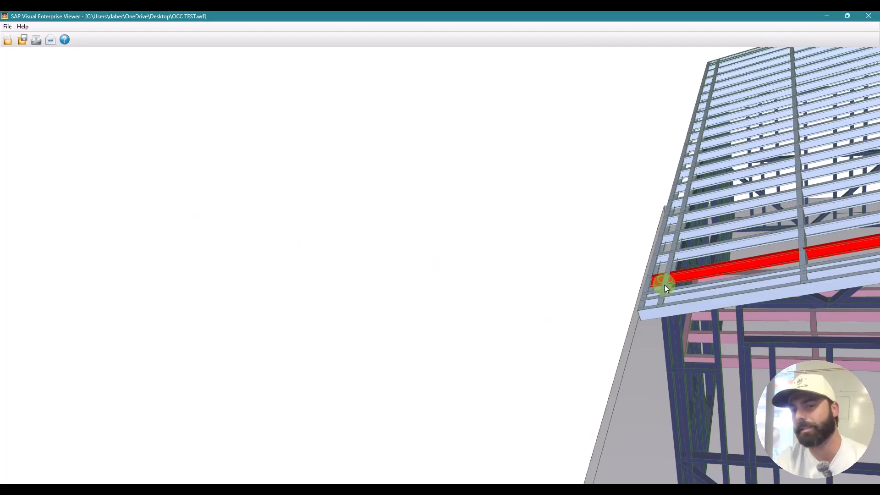
pyautogui.click(667, 286)
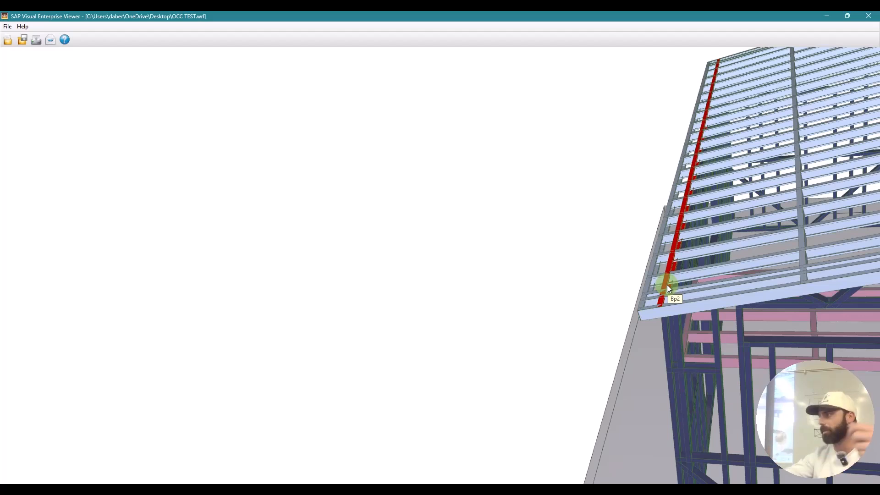
pyautogui.moveTo(668, 285); pyautogui.dragTo(718, 311)
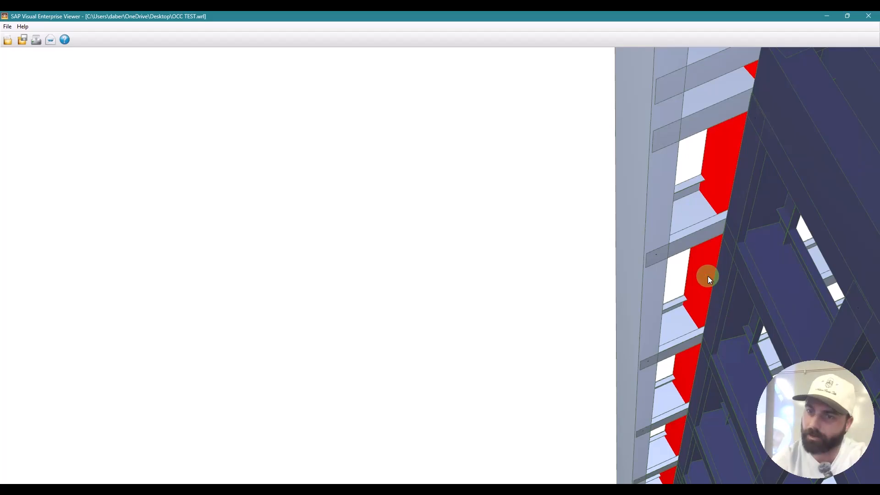
pyautogui.moveTo(734, 281); pyautogui.dragTo(718, 244)
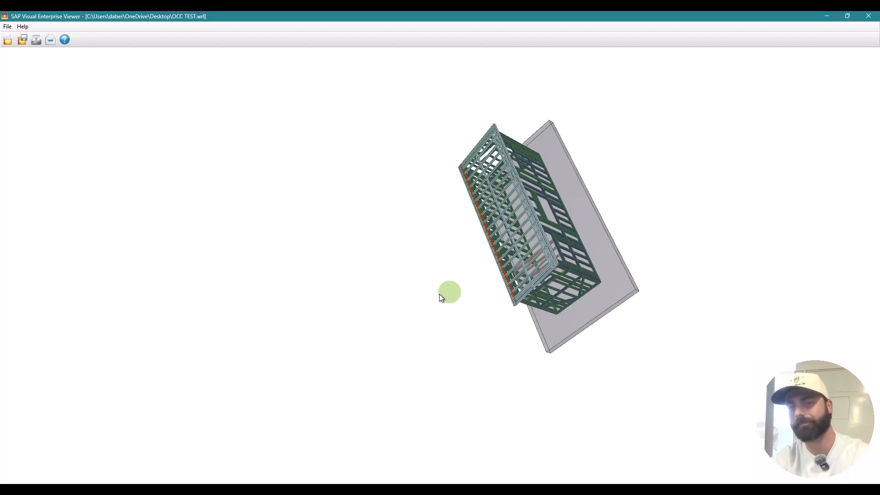
# Step: Orbit and zoom around the whole framed shed from several angles
pyautogui.moveTo(439, 297); pyautogui.dragTo(584, 232)
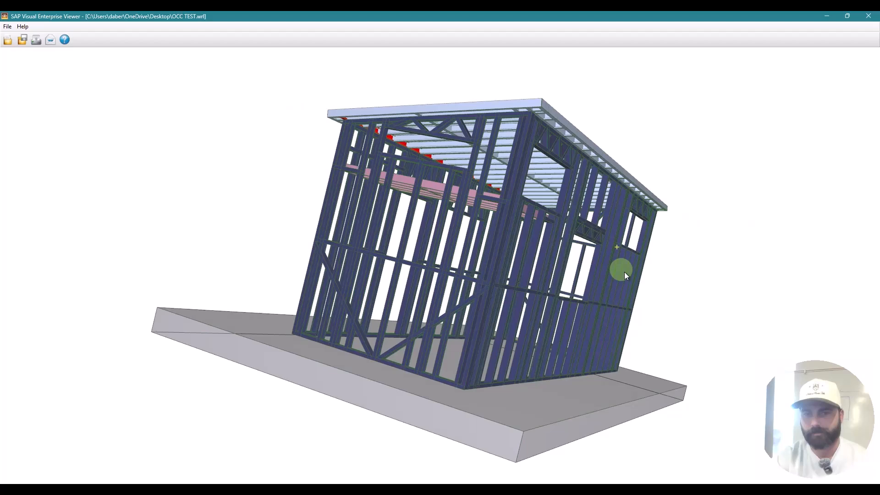
pyautogui.moveTo(625, 272); pyautogui.dragTo(674, 268)
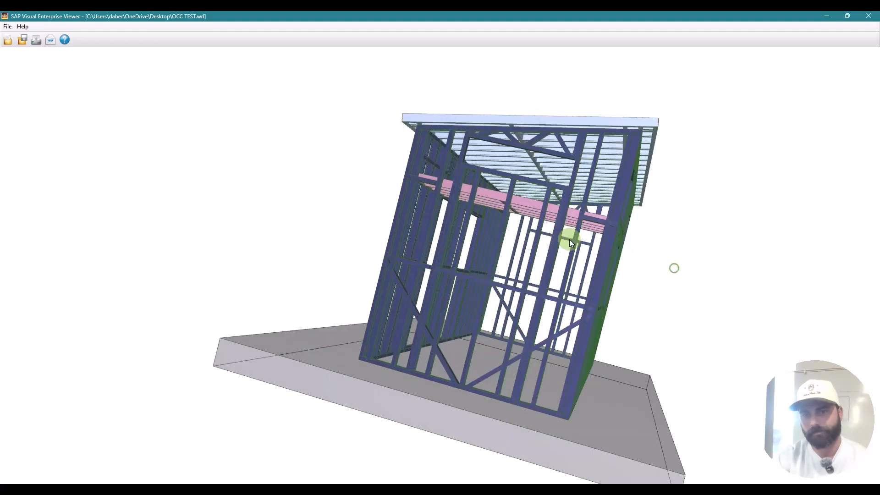
pyautogui.moveTo(570, 240); pyautogui.dragTo(525, 305)
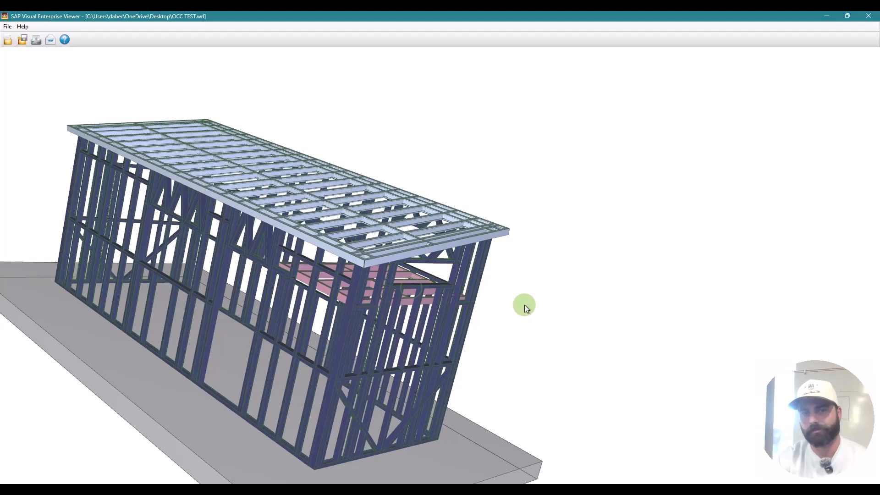
pyautogui.scroll(-3, 525, 304)
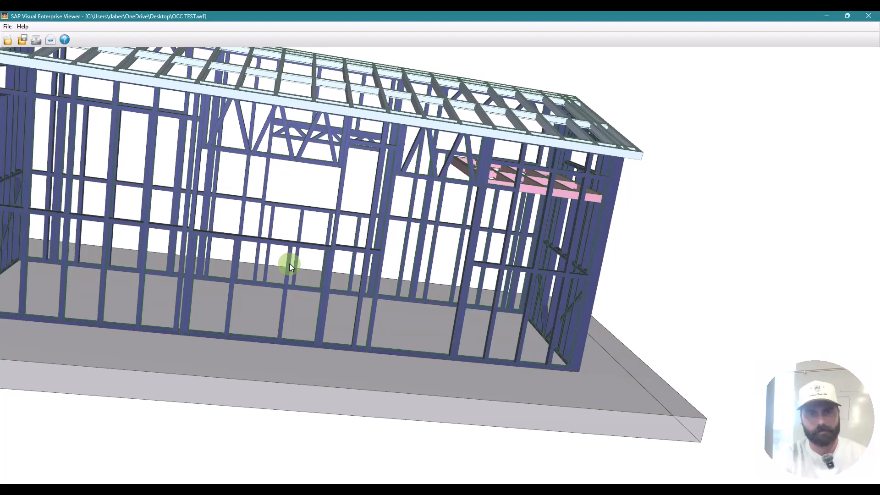
# Step: Open wall Ex3's Frame Properties at opening Op2 (7' head, 5' width, 8' offset)
pyautogui.press('Escape')
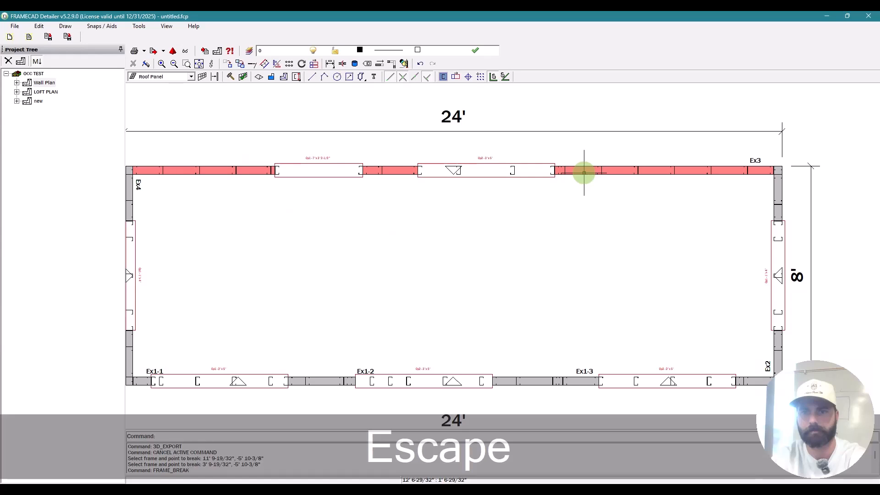
pyautogui.doubleClick(584, 173)
pyautogui.click(394, 125)
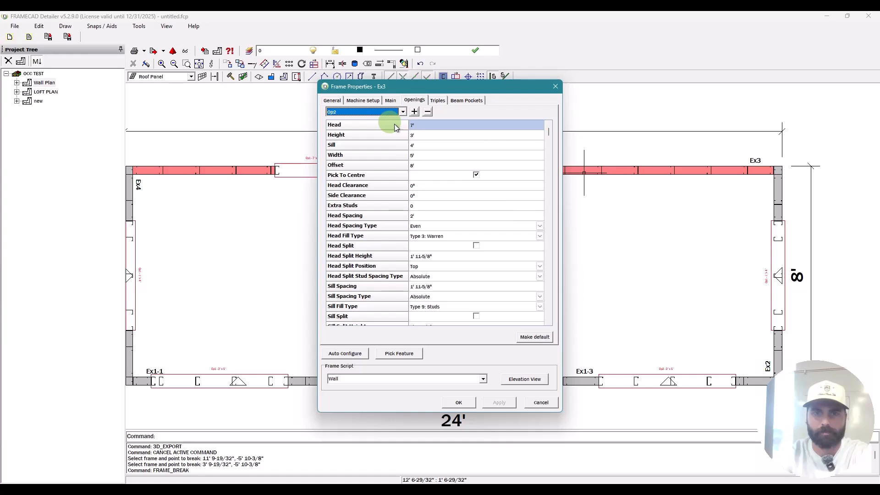
# Step: Change opening Op2's offset from 8' to 5'
pyautogui.click(440, 168)
pyautogui.write("5'")
pyautogui.press('Return')
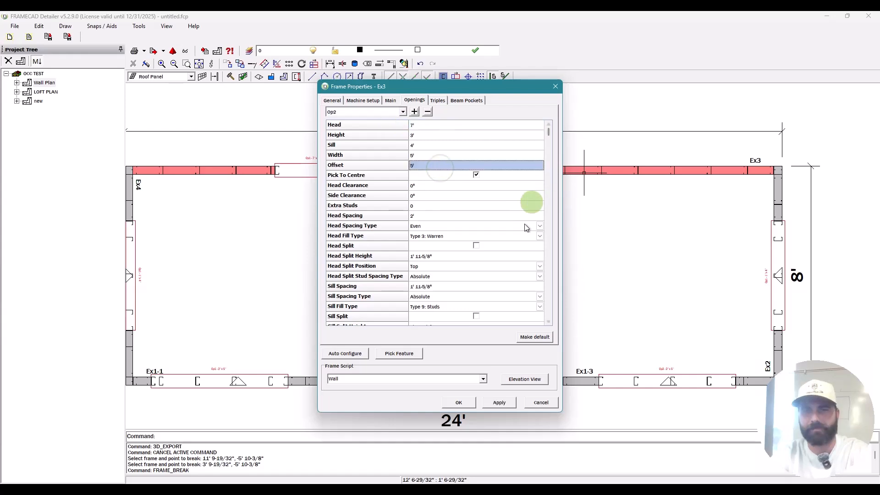
# Step: Rebuild wall Ex3 keeping modified members, then advance to wall Ex4's elevation
pyautogui.click(523, 379)
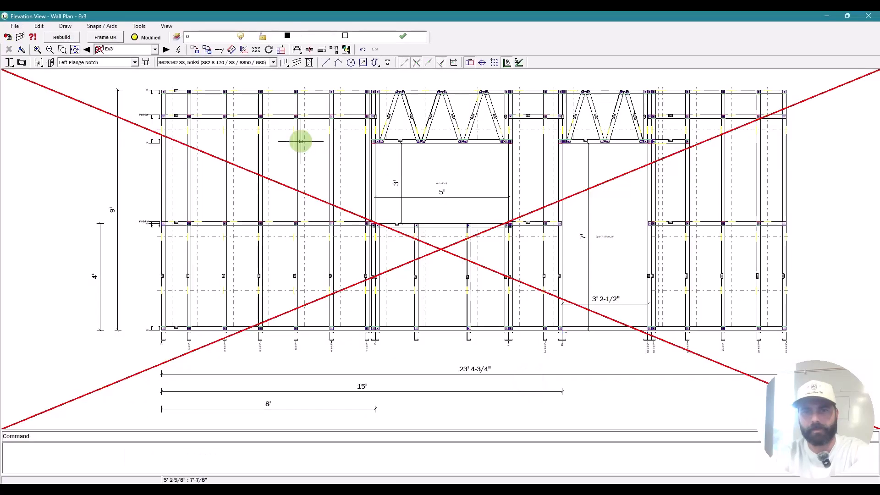
pyautogui.click(58, 35)
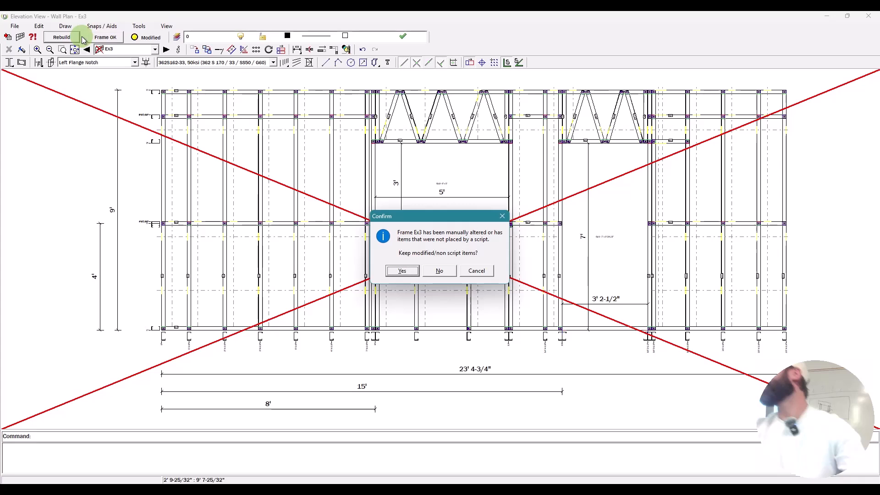
pyautogui.click(440, 270)
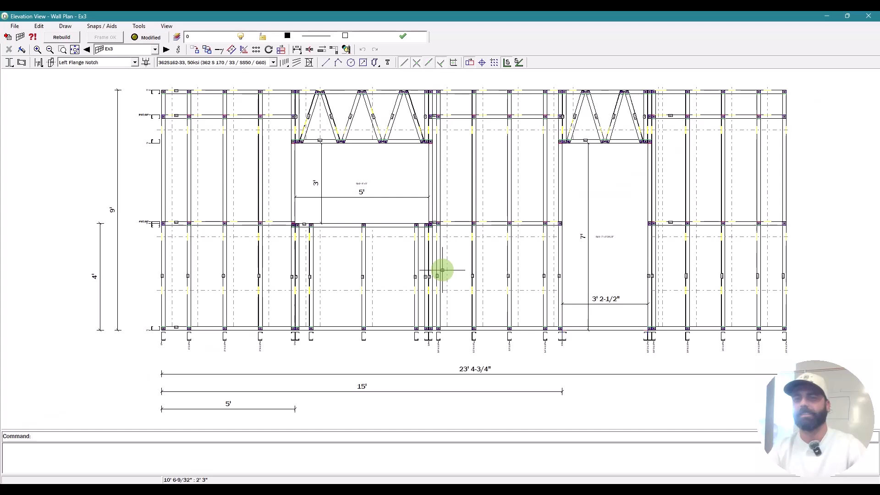
pyautogui.click(167, 51)
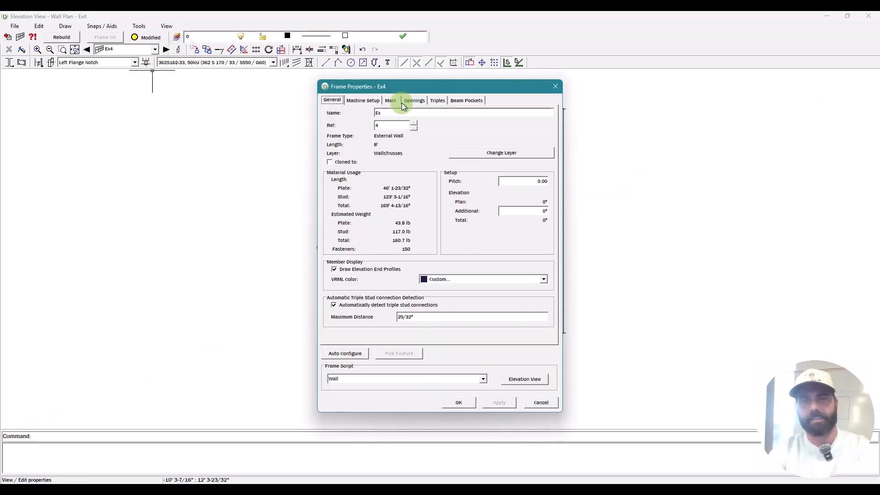
# Step: Apply the changed Frame Properties to wall Ex4 and rebuild it, keeping the manually modified members
pyautogui.click(398, 101)
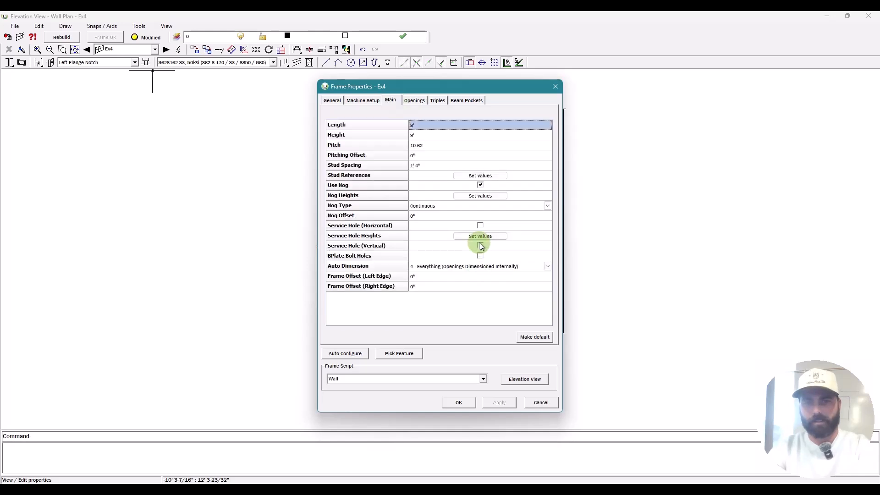
pyautogui.click(497, 404)
pyautogui.click(524, 380)
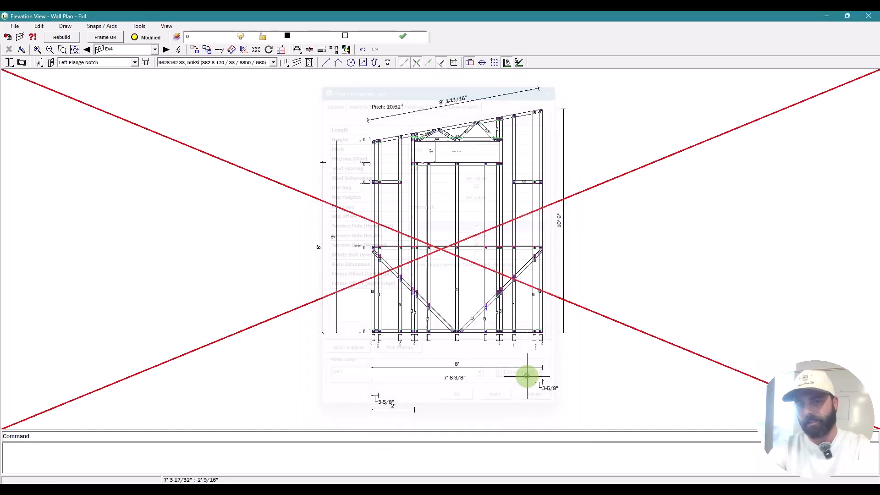
pyautogui.click(61, 37)
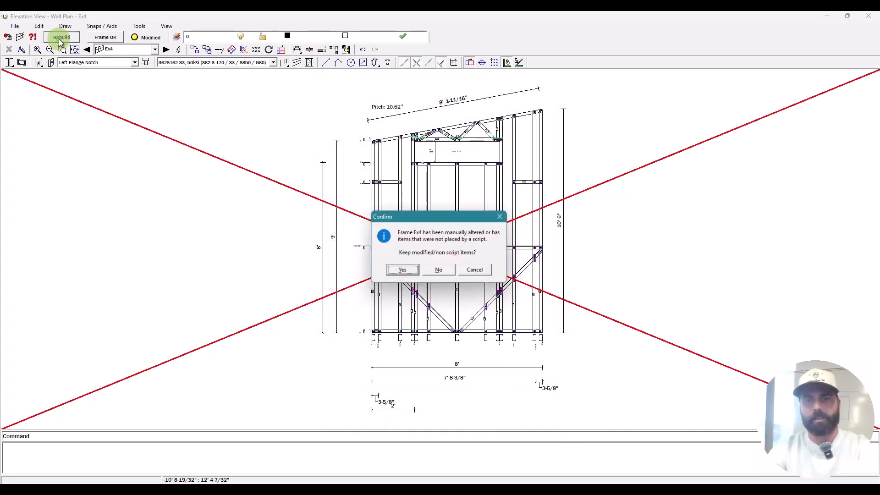
pyautogui.click(407, 272)
pyautogui.scroll(3, 463, 272)
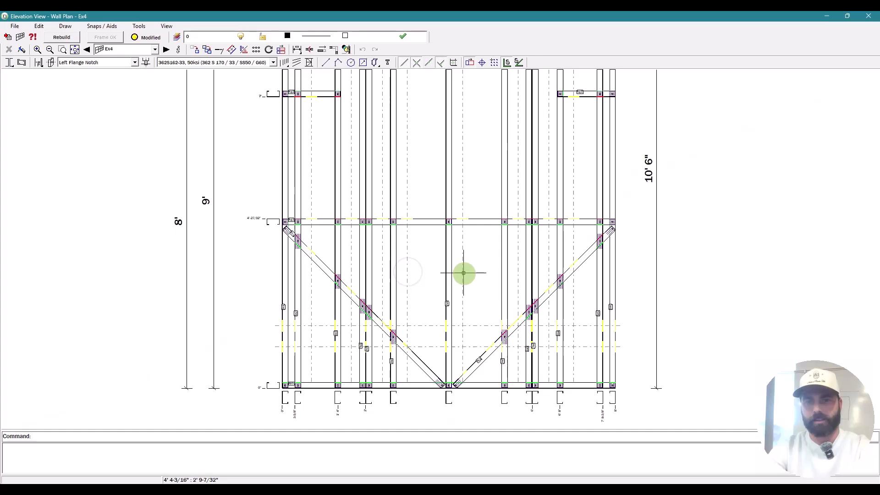
# Step: Turn on horizontal and vertical service holes and rebuild the wall, keeping the manually modified members
pyautogui.click(480, 225)
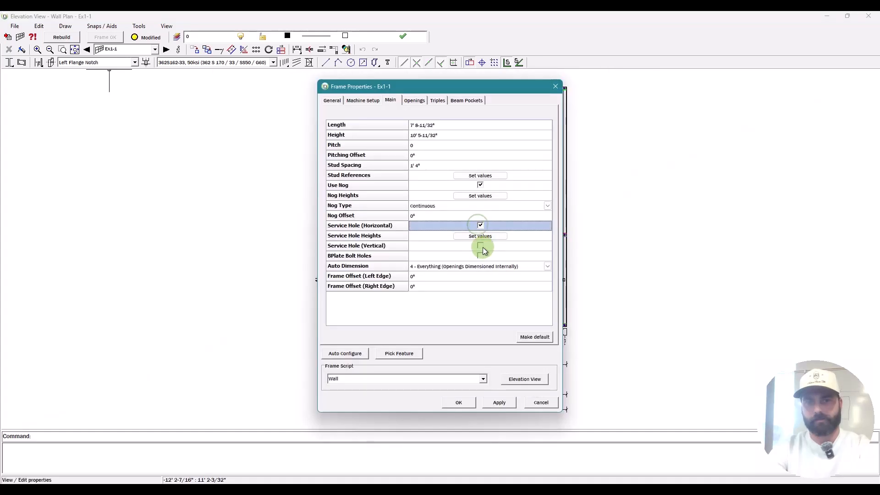
pyautogui.click(480, 246)
pyautogui.moveTo(469, 86); pyautogui.dragTo(412, 73)
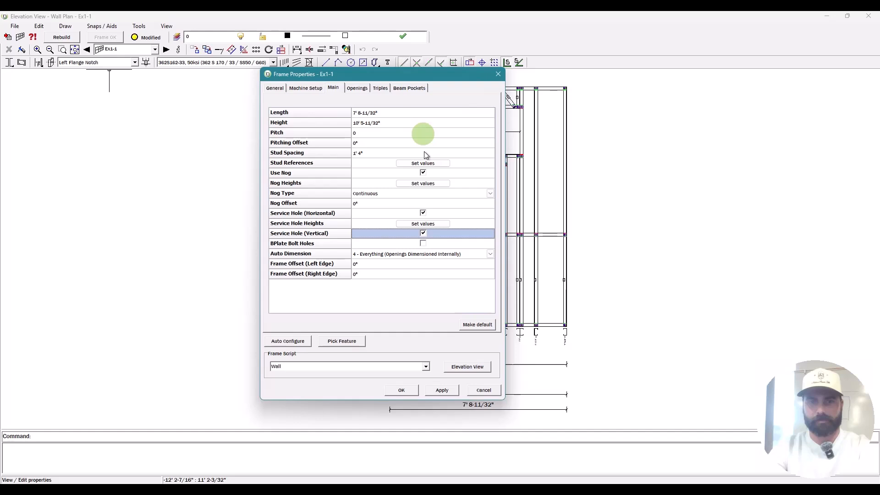
pyautogui.click(423, 183)
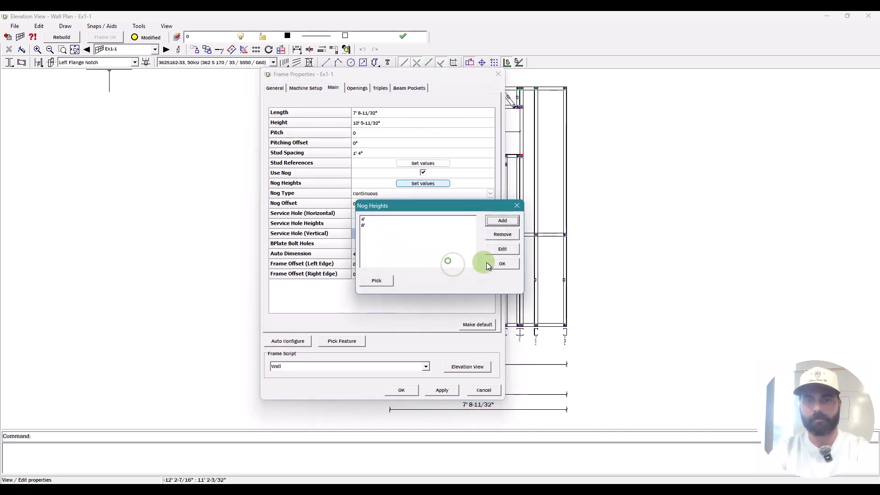
pyautogui.click(487, 263)
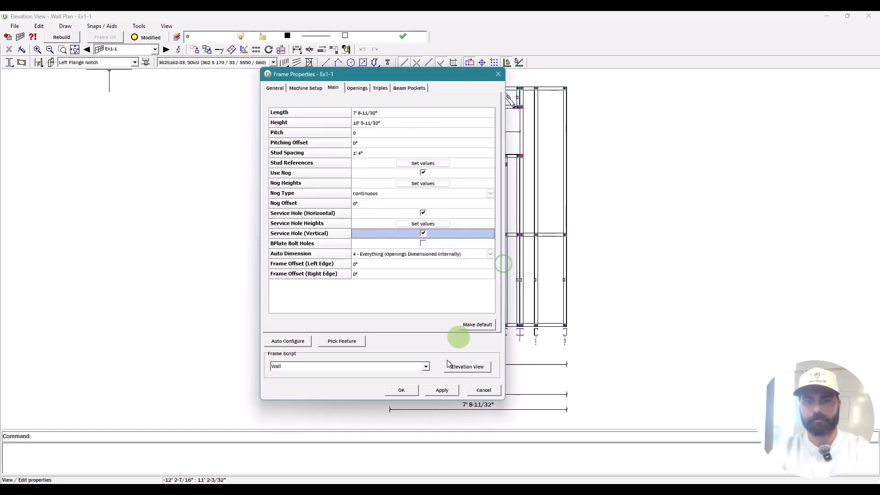
pyautogui.click(61, 40)
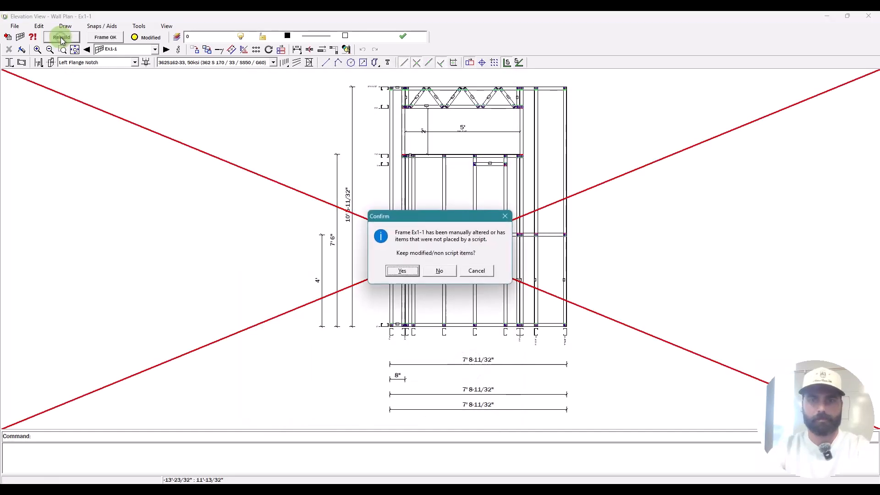
pyautogui.click(402, 270)
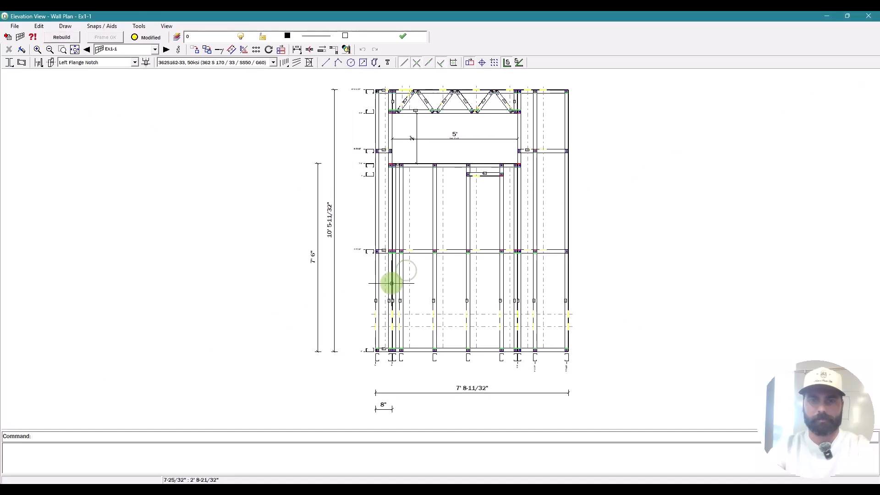
pyautogui.scroll(1, 477, 77)
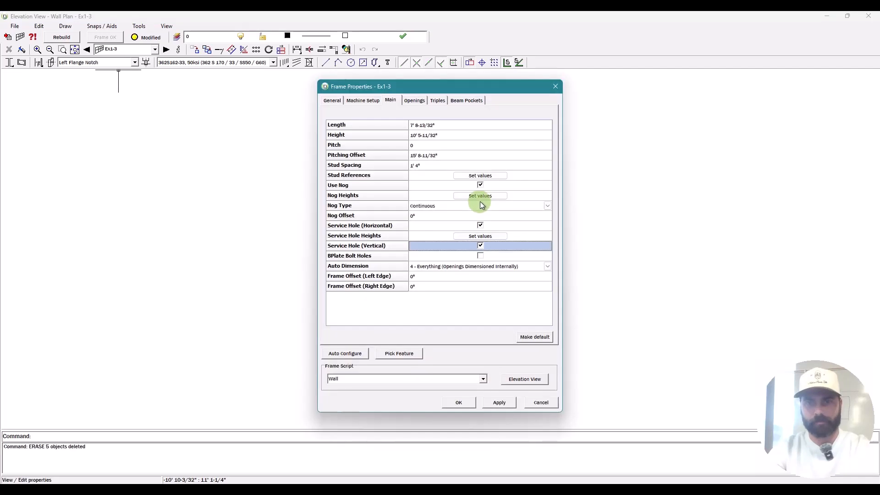
# Step: Confirm wall Ex1-3's nog heights, delete its four unwanted members, then go to wall Ex1-2
pyautogui.click(481, 196)
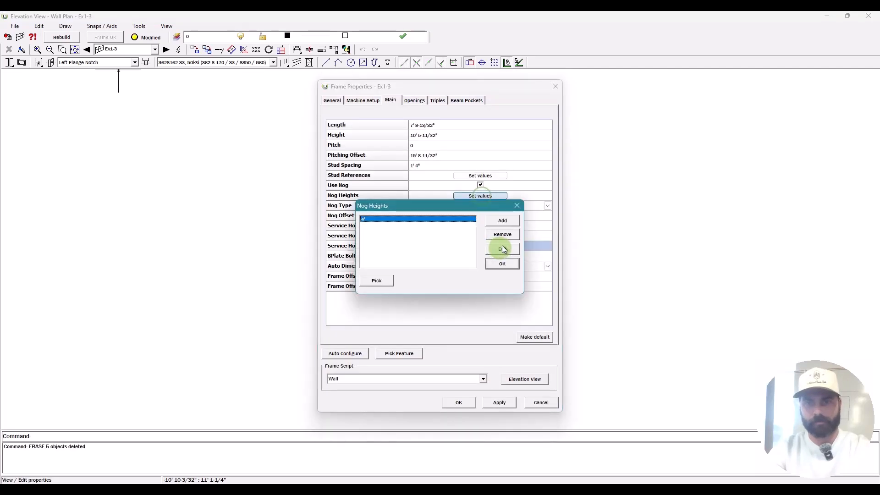
pyautogui.click(502, 264)
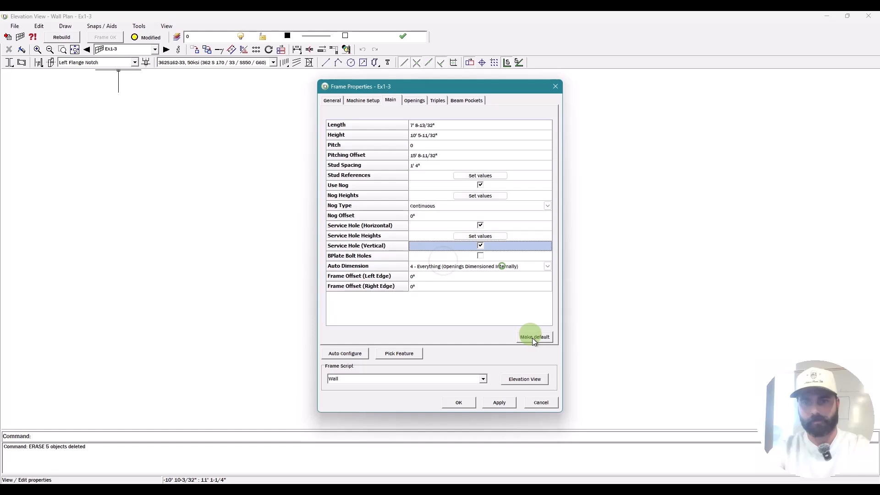
pyautogui.press('Escape')
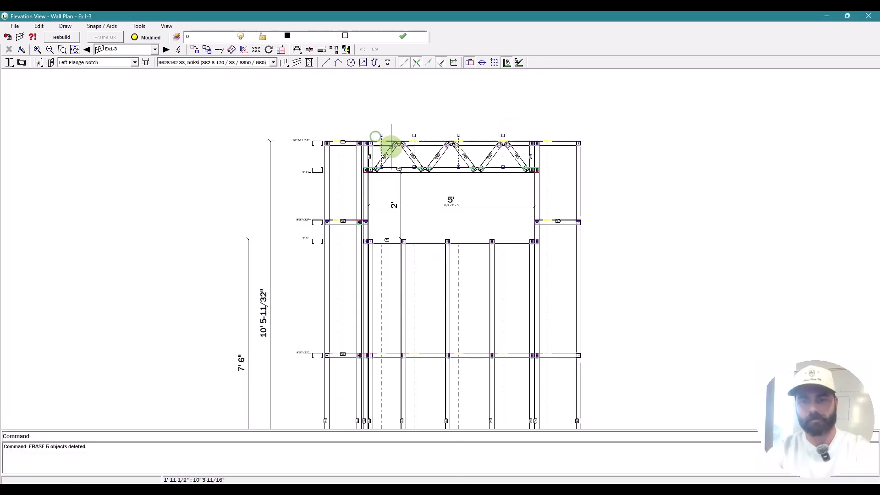
pyautogui.press('Delete')
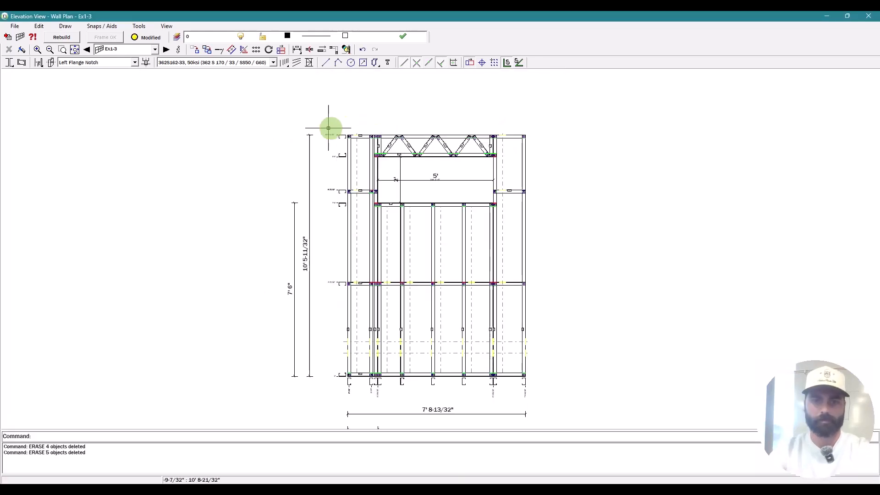
pyautogui.click(165, 49)
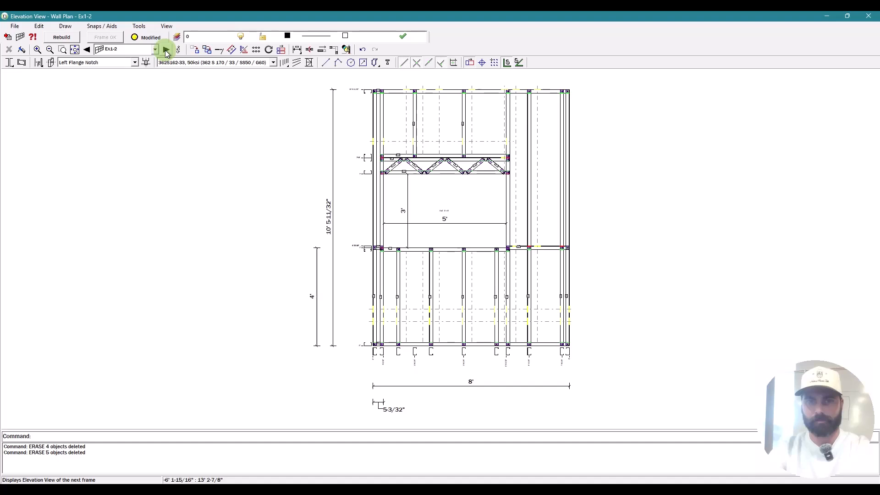
# Step: On wall Ex2, turn on horizontal service holes and delete the unwanted stud
pyautogui.click(166, 50)
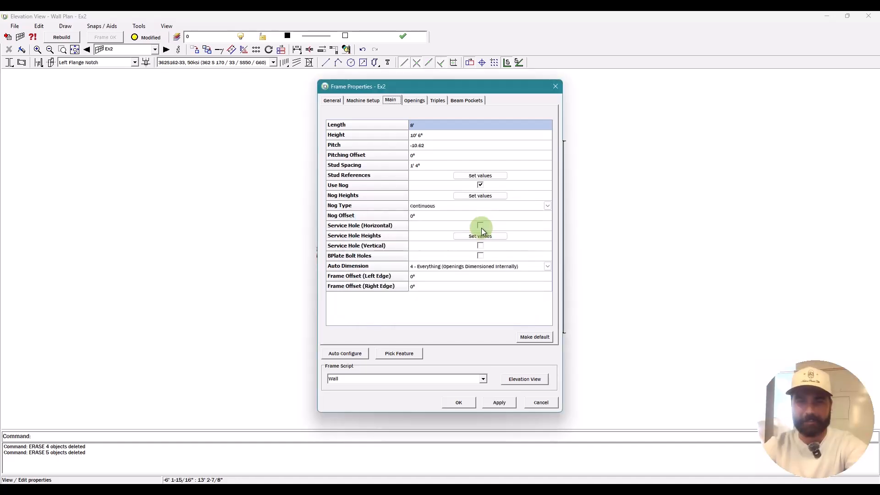
pyautogui.click(481, 225)
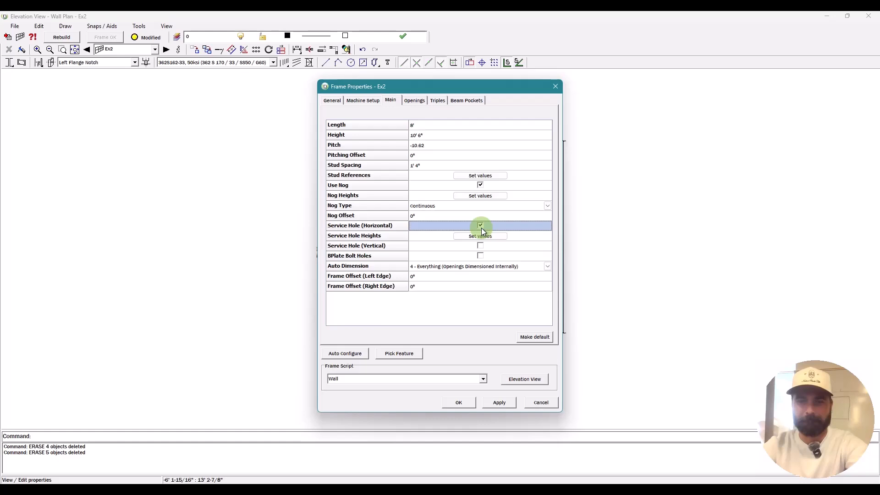
pyautogui.press('Escape')
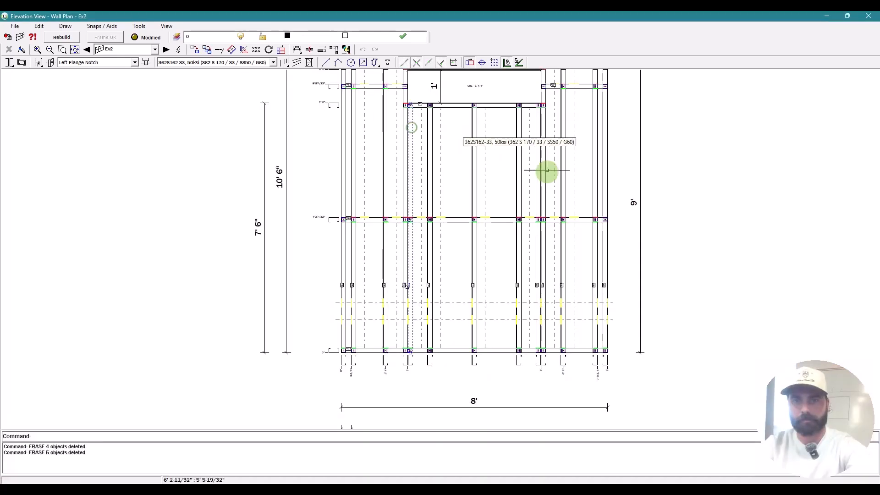
pyautogui.press('Delete')
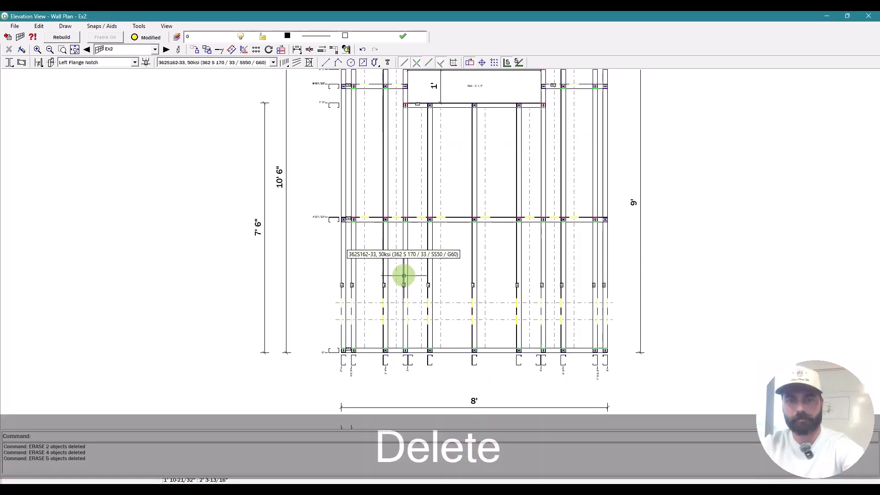
pyautogui.press('Escape')
# Step: Add a diagonal brace running from the left stud to the bottom track
pyautogui.press('BackSpace')
pyautogui.click(352, 231)
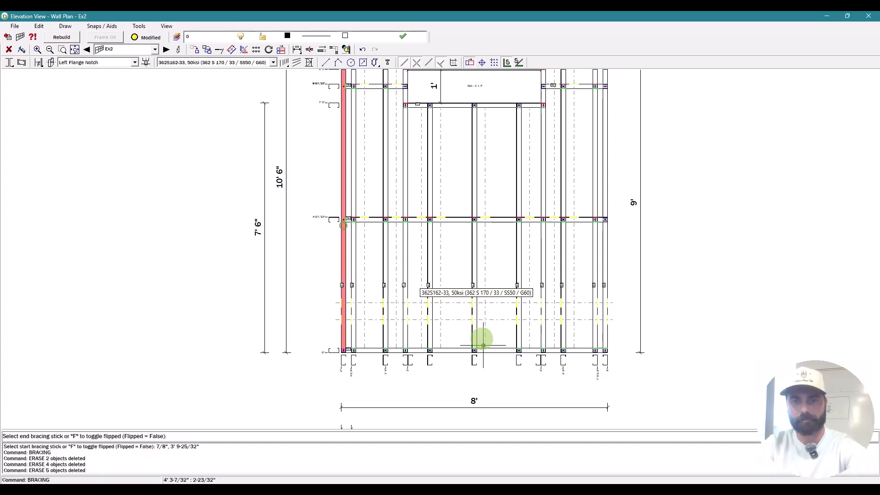
pyautogui.click(467, 350)
pyautogui.click(487, 349)
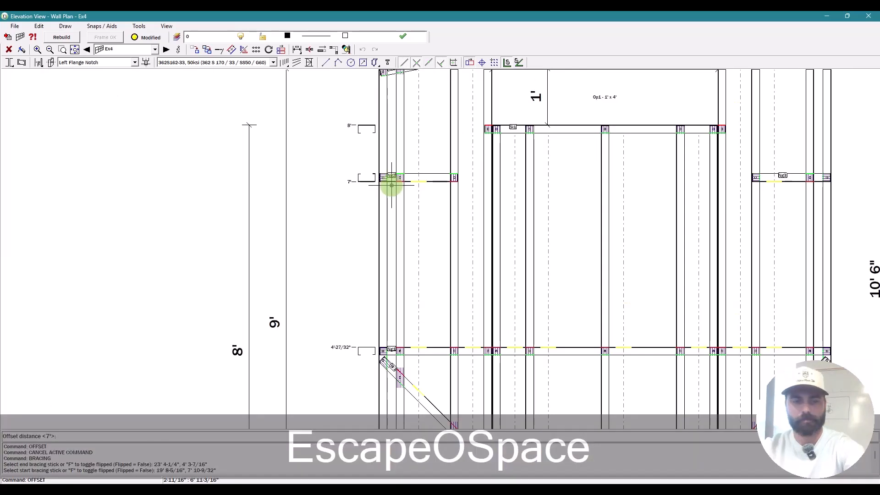
# Step: Review wall Ex4's nog heights in Frame Properties and add a nog height value
pyautogui.write('1')
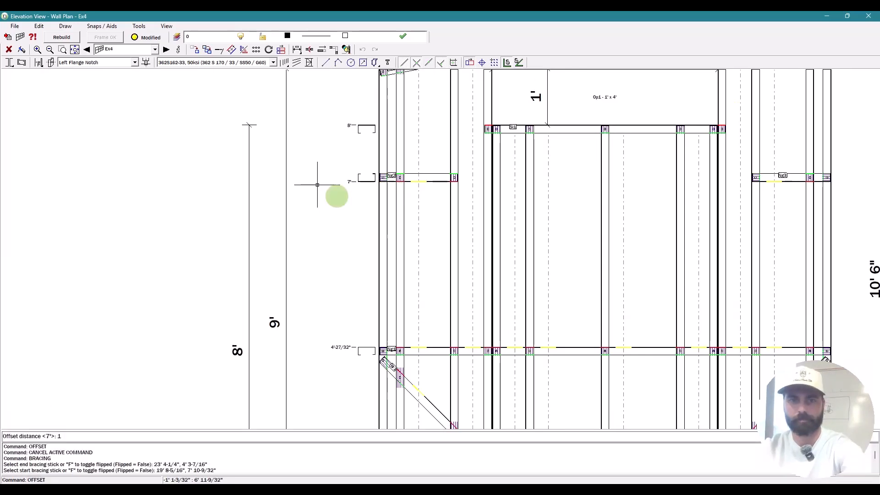
pyautogui.click(178, 49)
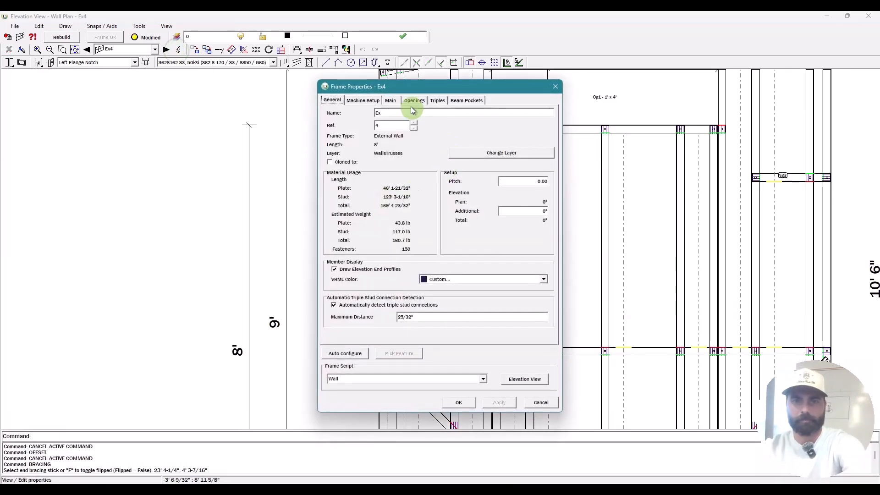
pyautogui.click(390, 100)
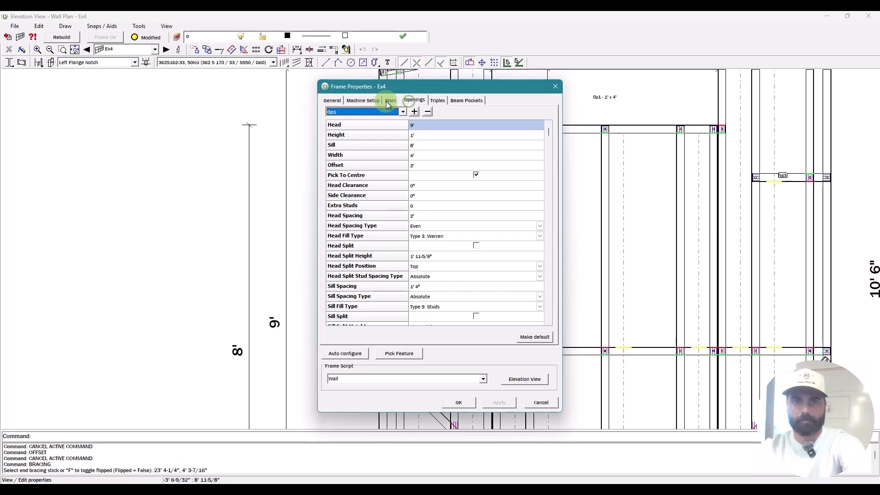
pyautogui.click(480, 196)
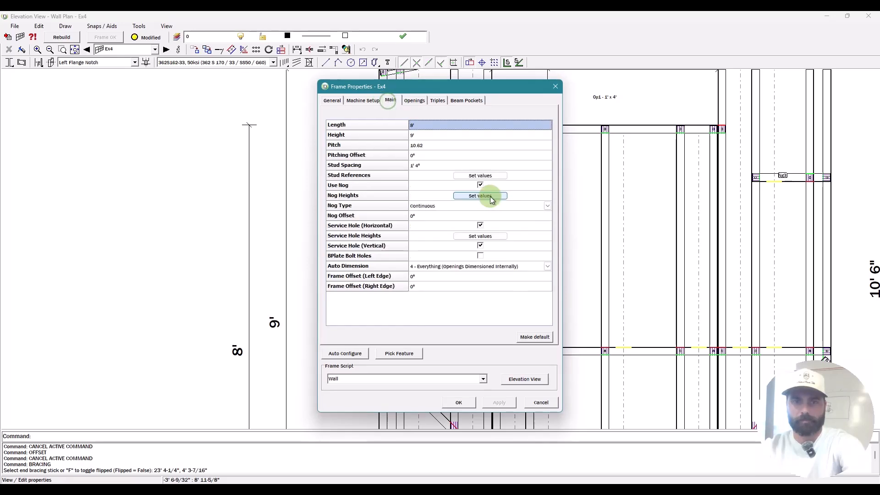
pyautogui.click(497, 221)
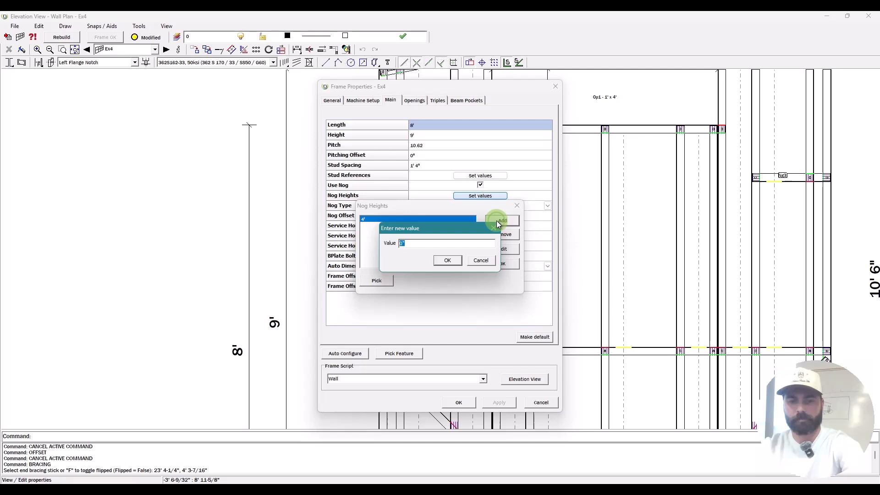
pyautogui.press('Escape')
pyautogui.press('Escape')
pyautogui.press('Escape')
pyautogui.scroll(3, 439, 143)
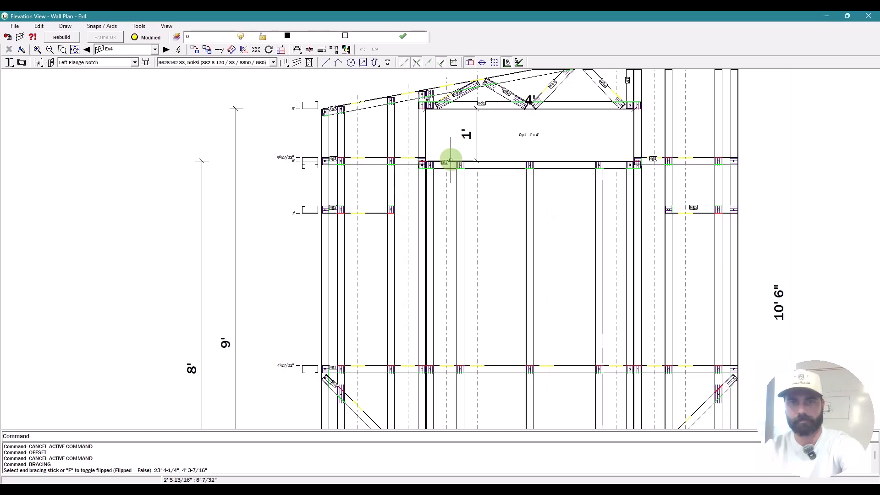
pyautogui.scroll(-3, 451, 160)
# Step: Go back to the previous wall frame and trim the upper nog Ng4 back to the stud
pyautogui.click(87, 50)
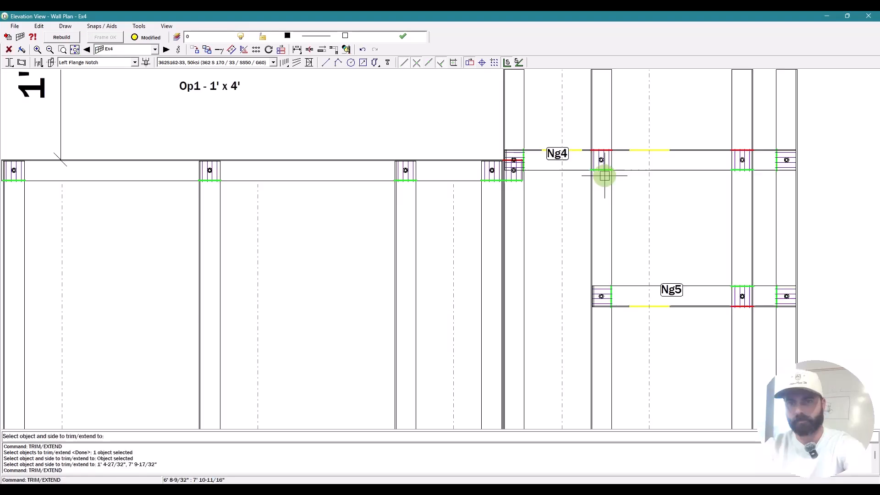
pyautogui.scroll(1, 533, 138)
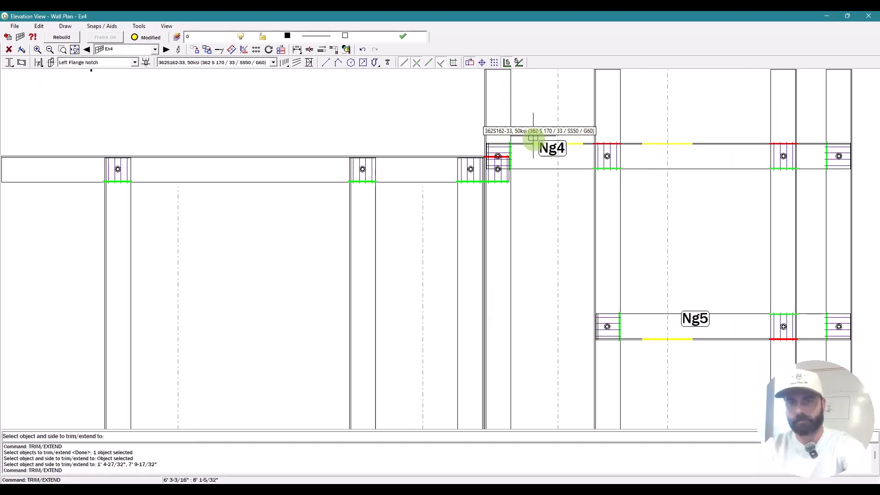
pyautogui.click(592, 125)
pyautogui.press('space')
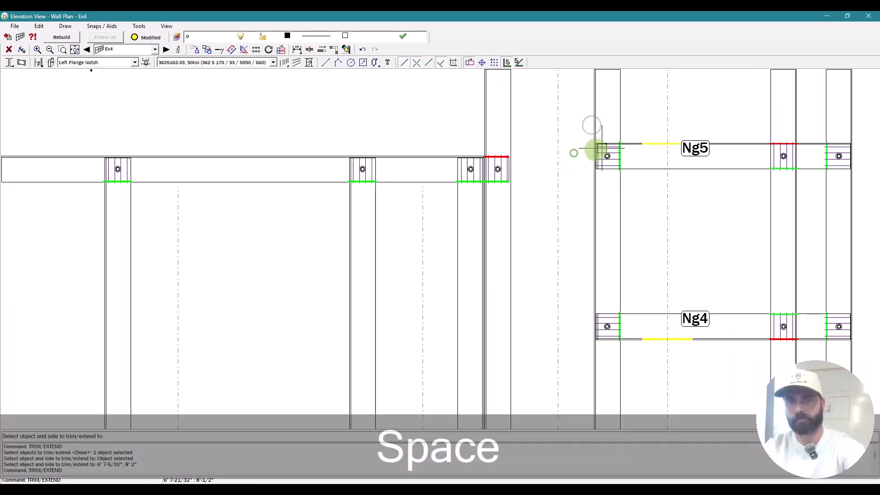
pyautogui.press('Escape')
pyautogui.scroll(-8, 609, 139)
pyautogui.scroll(-1, 533, 141)
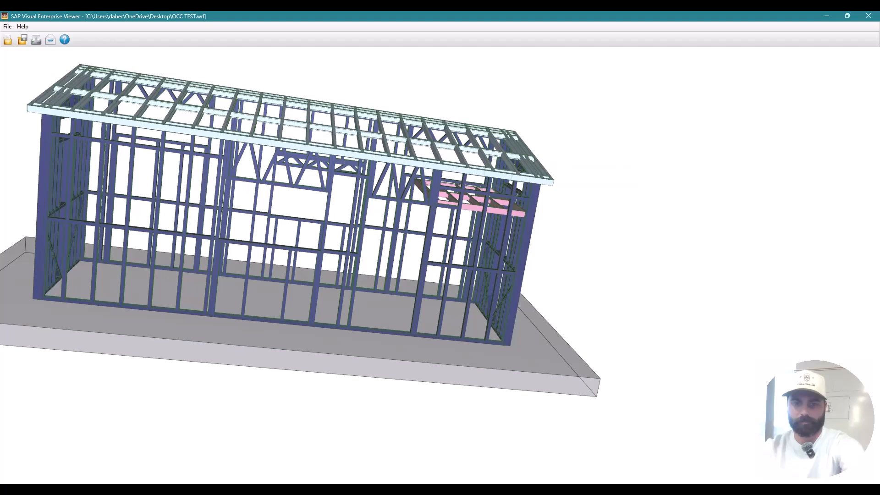
# Step: Switch the exported shed frame model to an isometric view
pyautogui.hotkey('ctrl', '7')
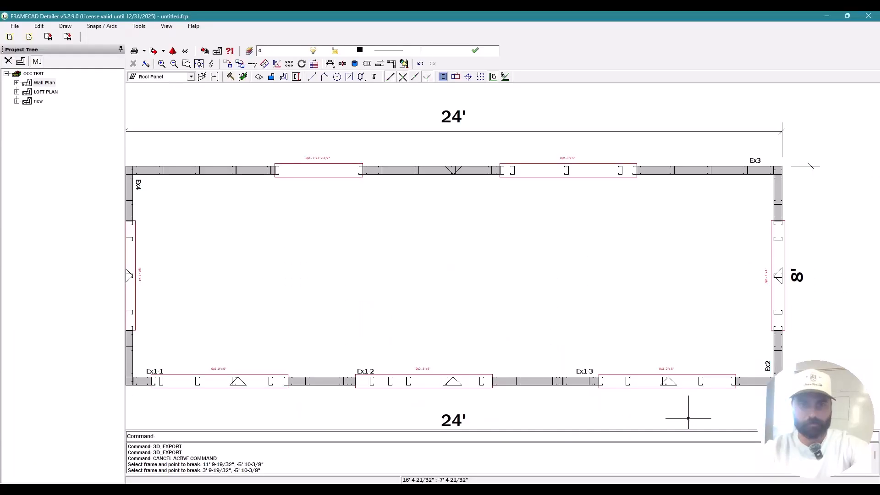
# Step: Open wall Ex1-1's elevation, then start a new diagonal brace from a stud on wall Ex1-3
pyautogui.scroll(-2, 222, 393)
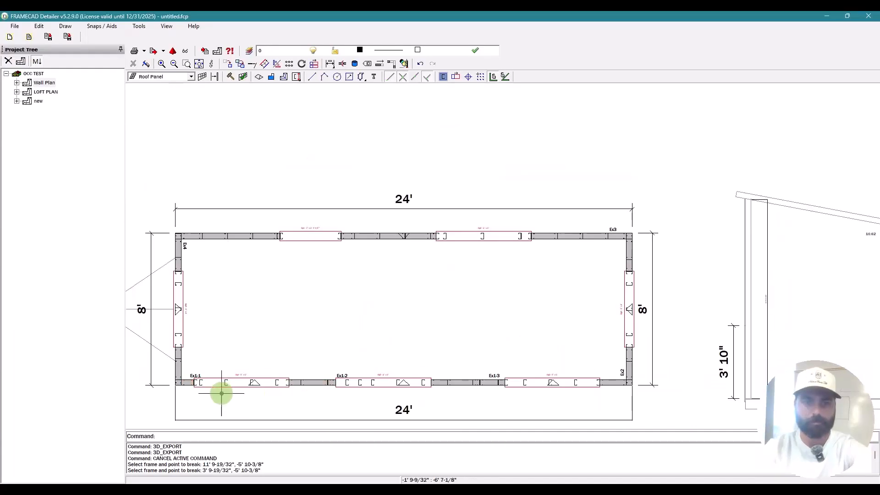
pyautogui.scroll(4, 221, 393)
pyautogui.doubleClick(181, 372)
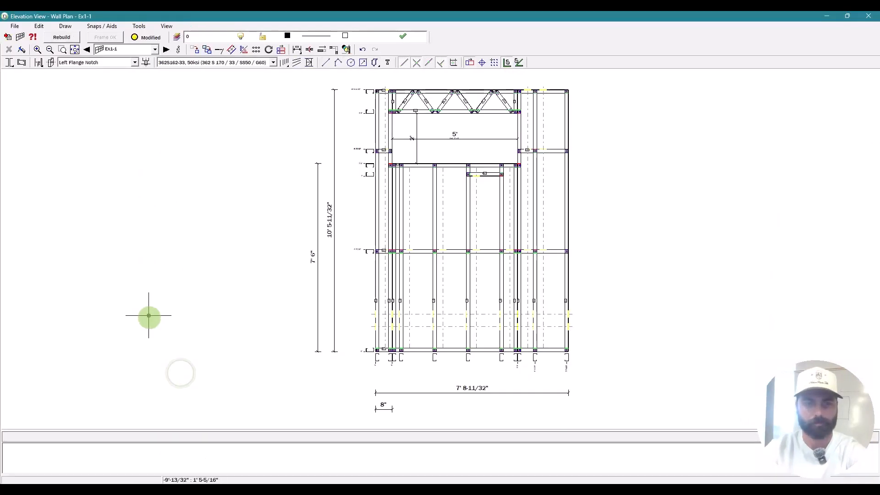
pyautogui.press('b')
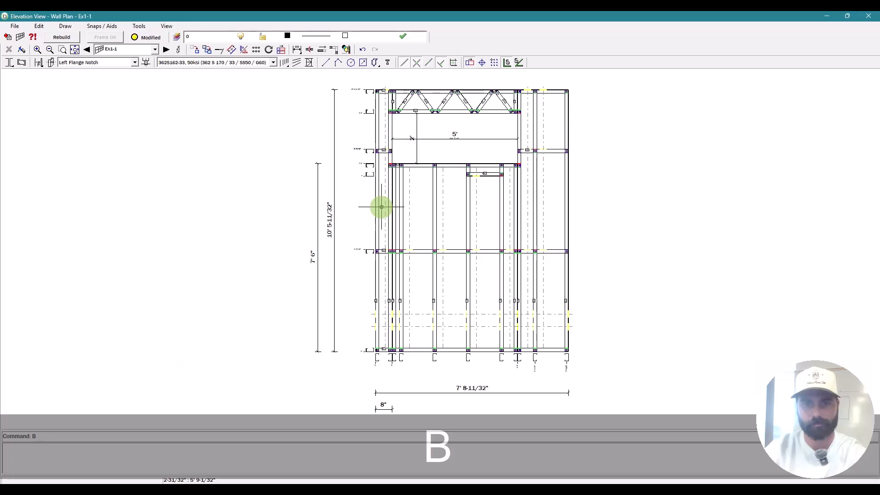
pyautogui.press('space')
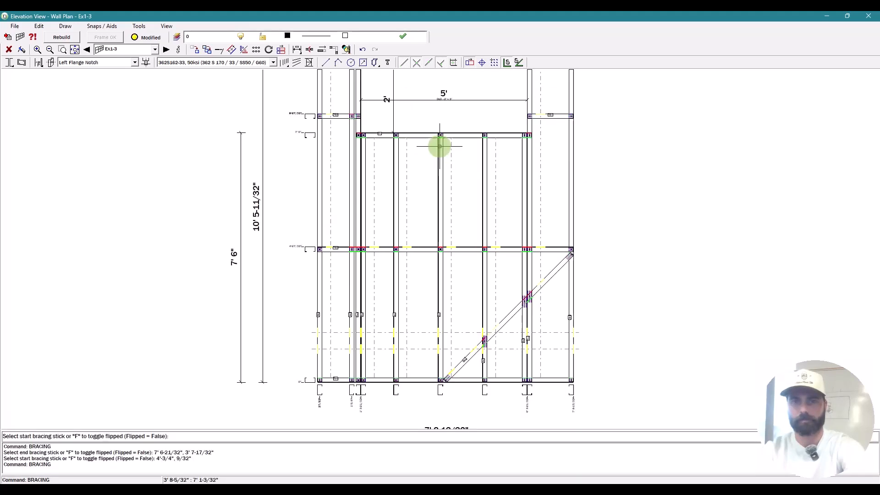
pyautogui.click(440, 147)
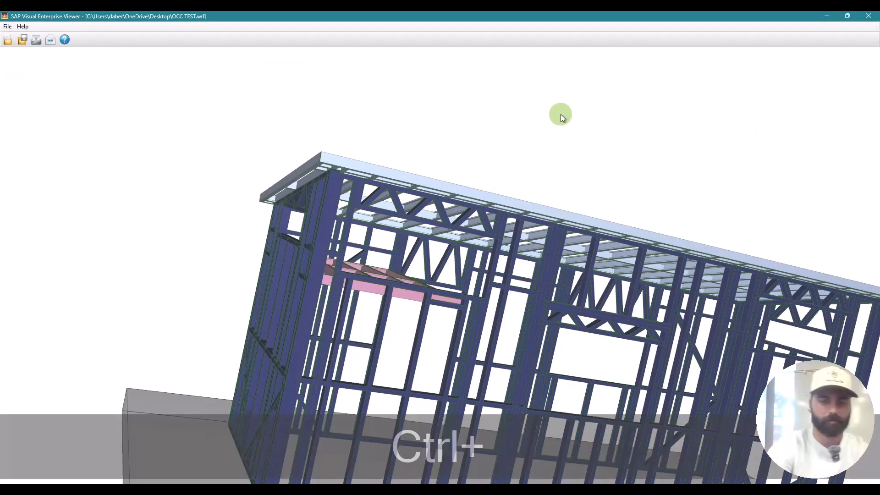
# Step: Fit the whole re-exported frame in view, set isometric, and orbit to look from above
pyautogui.hotkey('ctrl', 'F5')
pyautogui.hotkey('ctrl', '7')
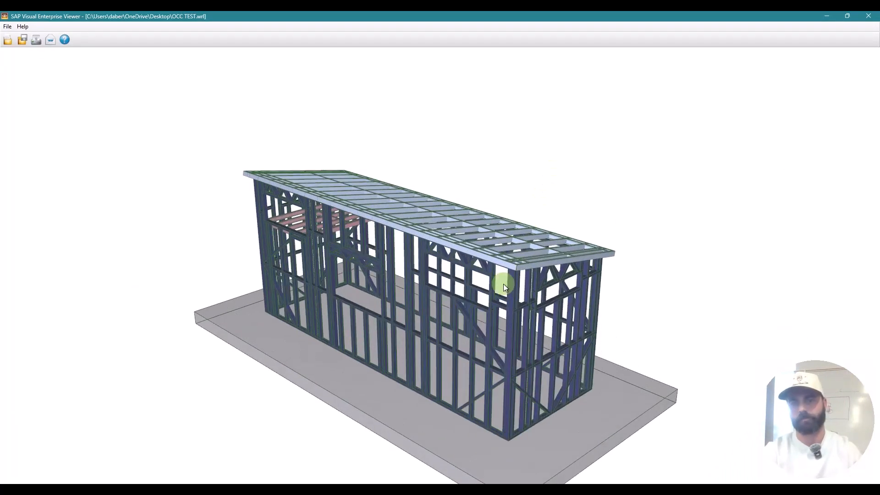
pyautogui.moveTo(503, 284); pyautogui.dragTo(552, 354)
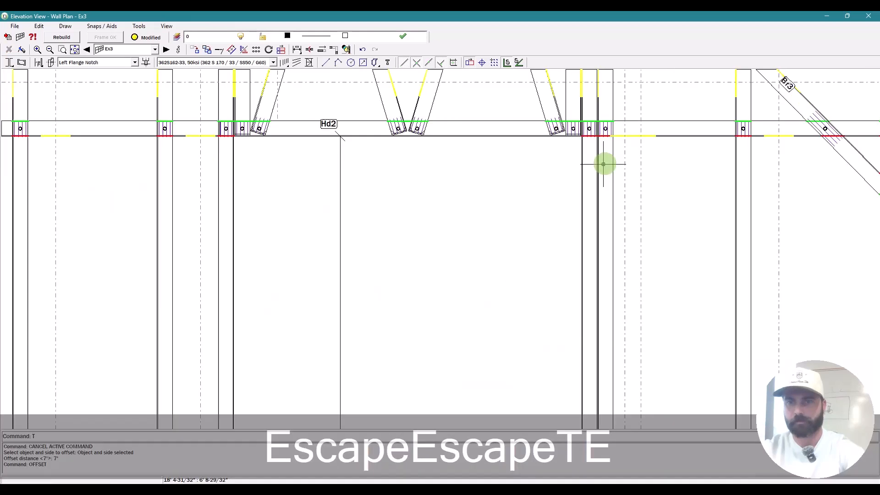
# Step: Trim the header and bottom plate Bp2 to the opening studs, check Bp2's properties, and start 3D export
pyautogui.press('space')
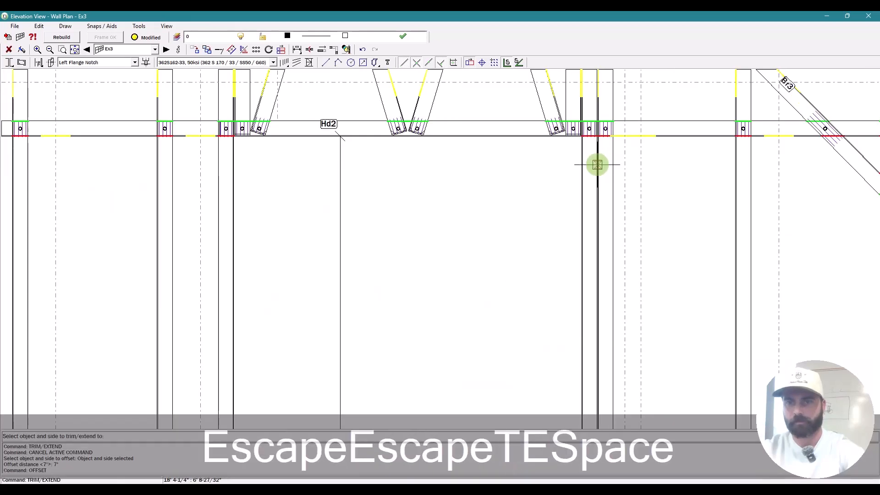
pyautogui.click(606, 155)
pyautogui.click(660, 126)
pyautogui.press('space')
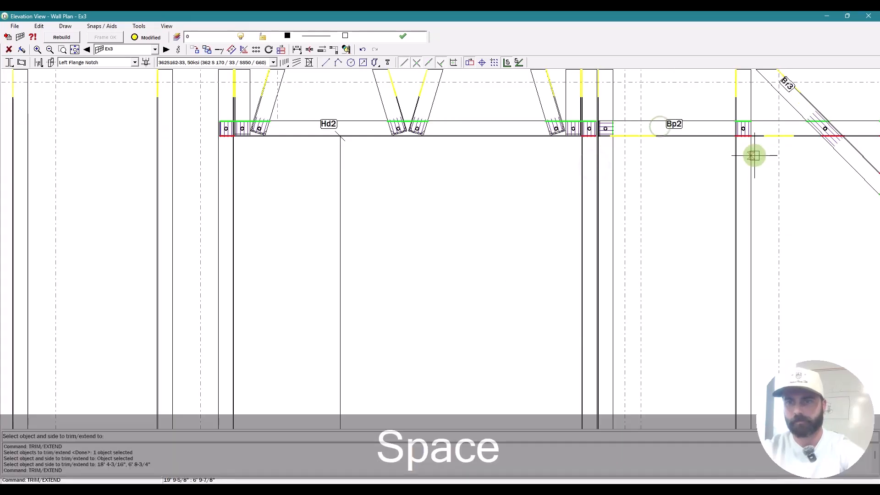
pyautogui.click(755, 155)
pyautogui.click(764, 124)
pyautogui.press('space')
pyautogui.press('Escape')
pyautogui.doubleClick(703, 129)
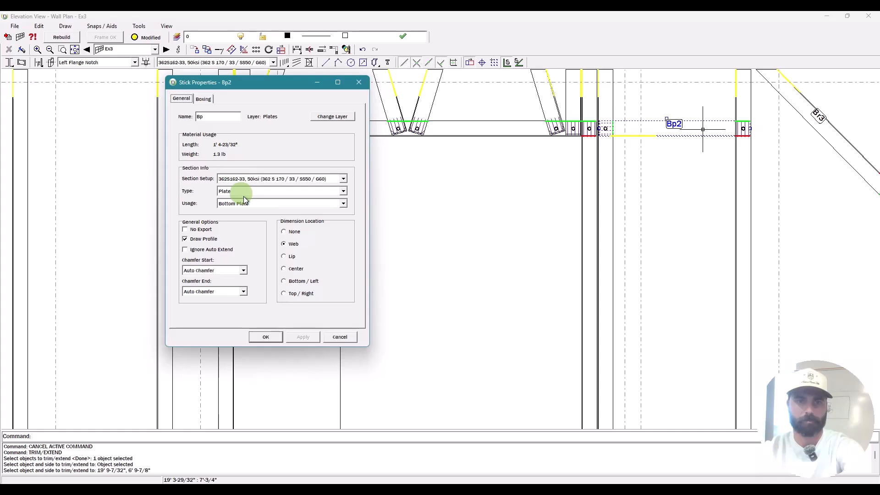
pyautogui.click(493, 143)
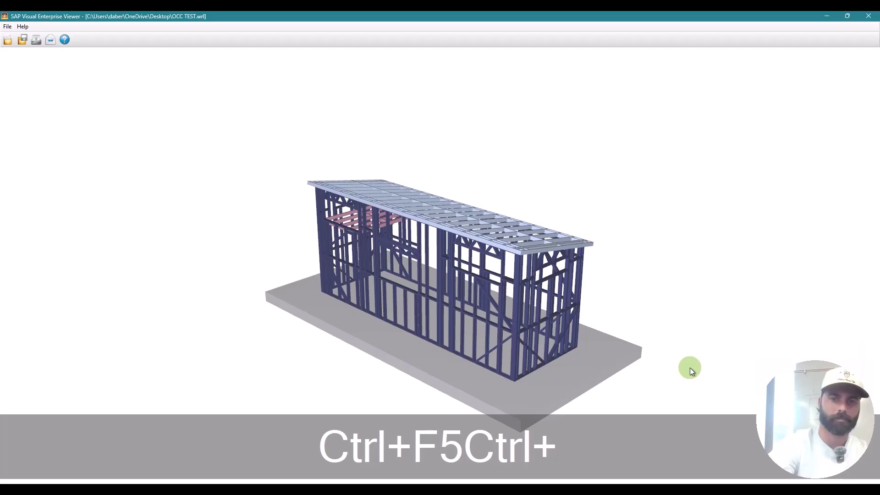
pyautogui.moveTo(689, 368); pyautogui.dragTo(569, 340)
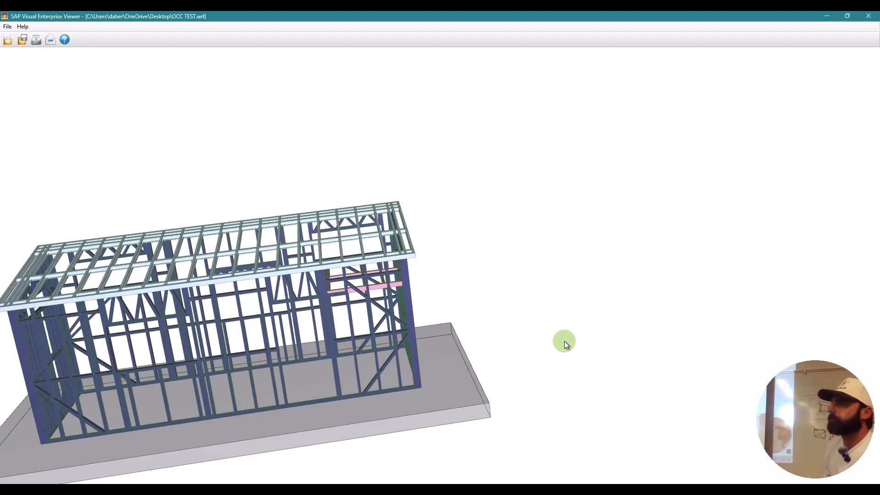
pyautogui.moveTo(565, 341); pyautogui.dragTo(287, 414)
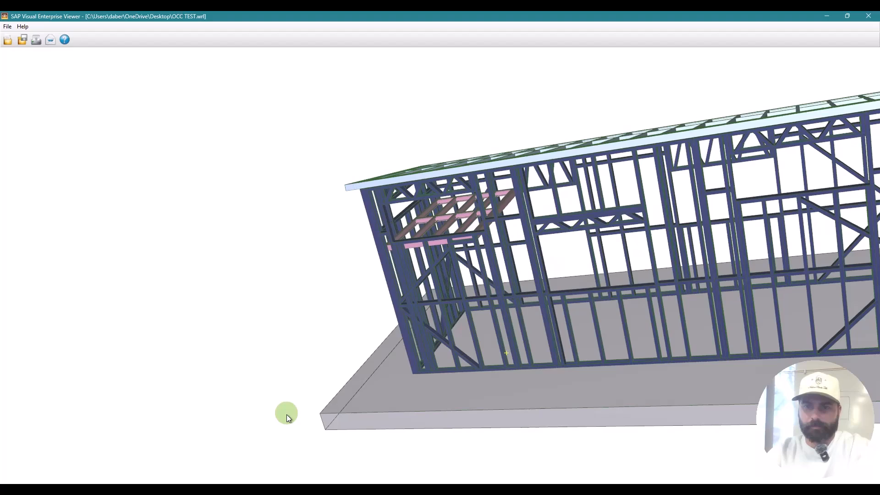
pyautogui.moveTo(287, 414); pyautogui.dragTo(545, 331)
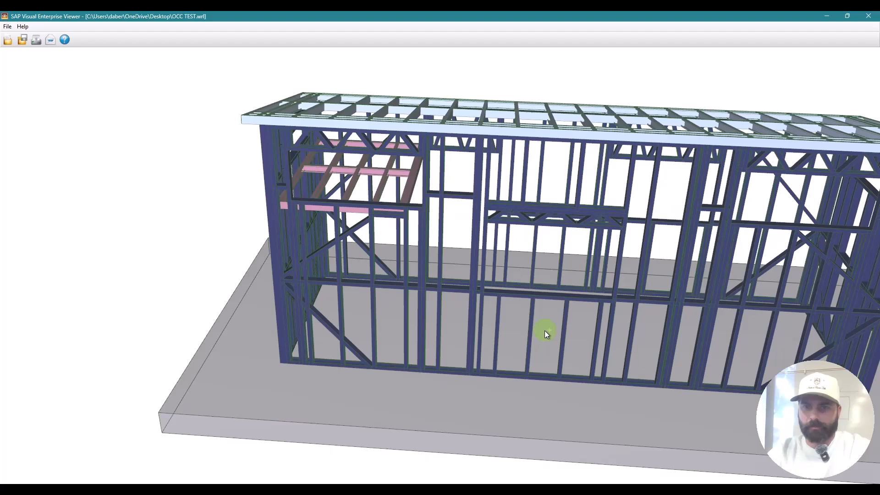
pyautogui.moveTo(545, 331); pyautogui.dragTo(744, 199)
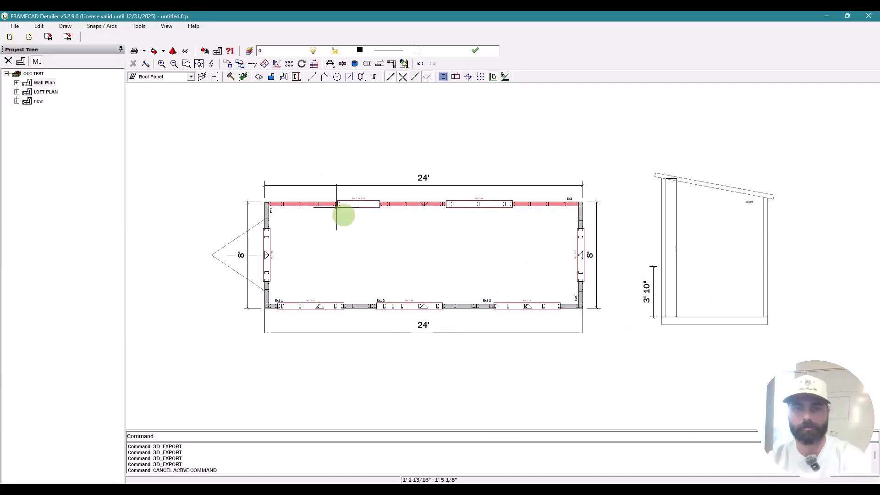
pyautogui.scroll(3, 411, 294)
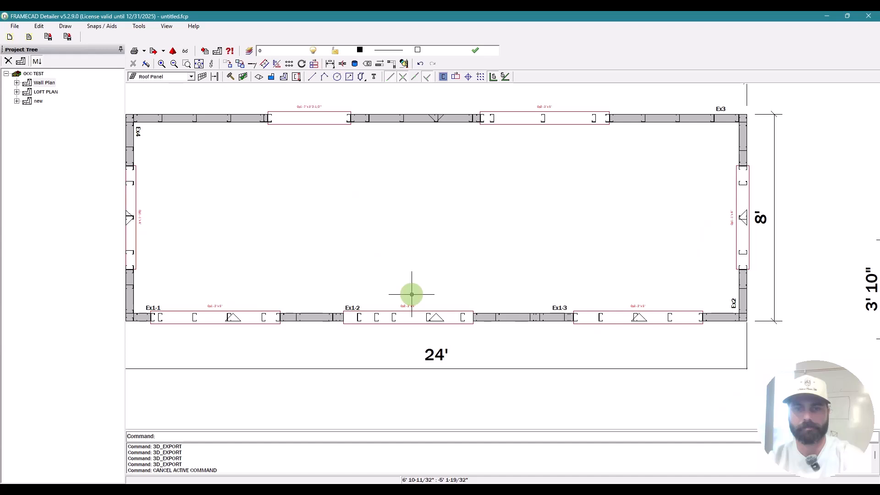
# Step: Open wall Ex1-2's elevation and delete the Ng1 nog beside the opening
pyautogui.doubleClick(412, 294)
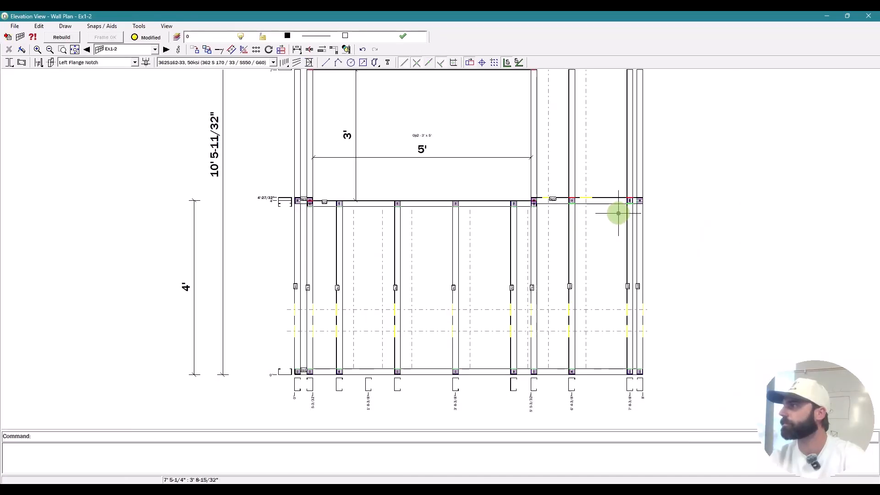
pyautogui.scroll(8, 314, 197)
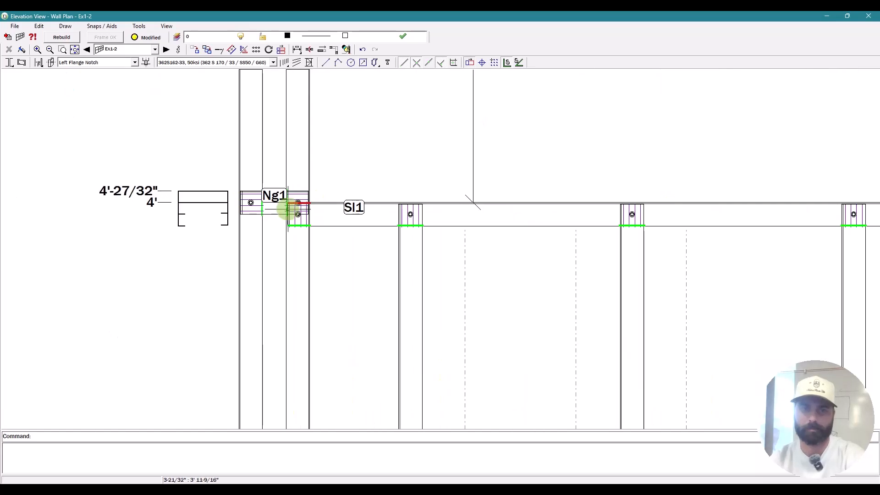
pyautogui.press('Escape')
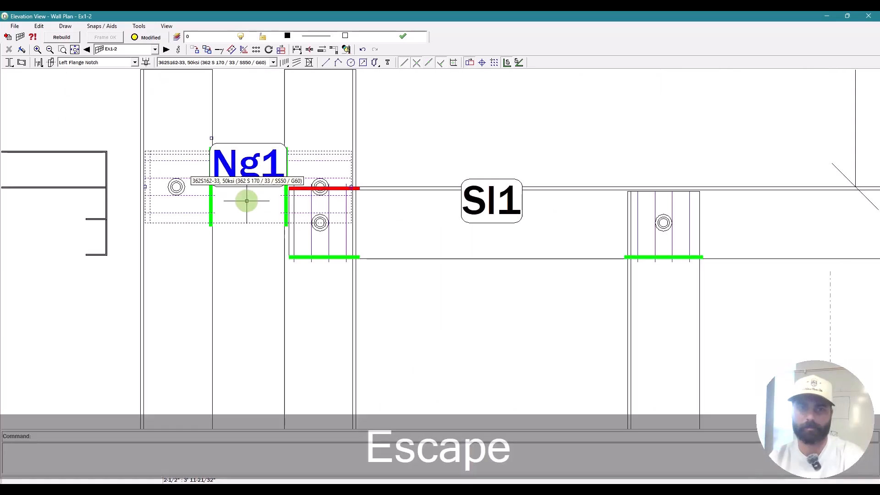
pyautogui.press('Delete')
pyautogui.scroll(-8, 331, 243)
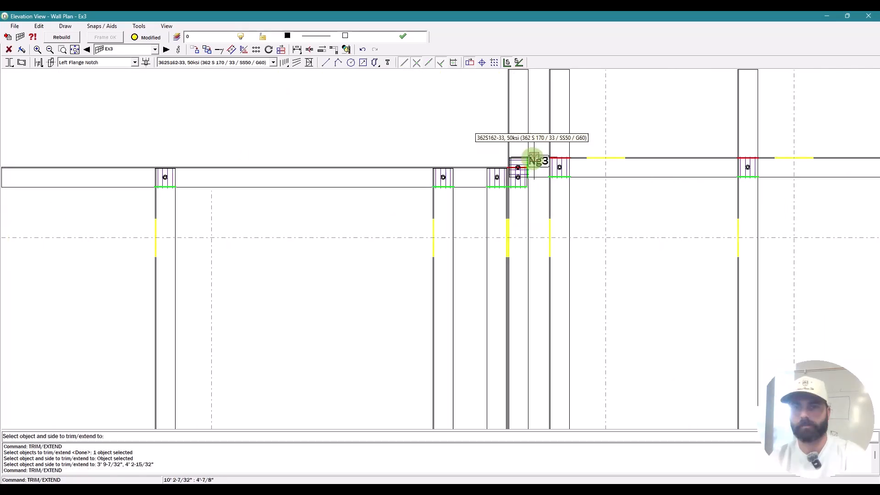
# Step: Trim nog Ng3 in wall Ex3
pyautogui.click(537, 158)
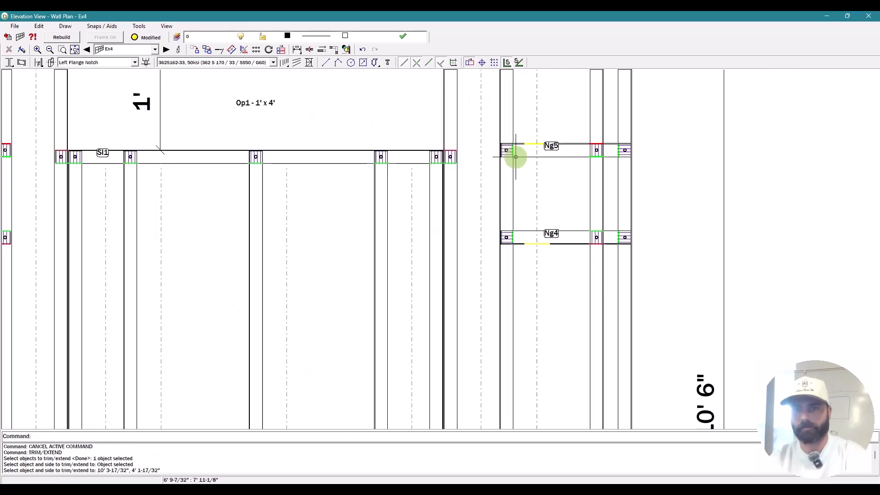
pyautogui.scroll(1, 515, 156)
pyautogui.scroll(-4, 536, 167)
pyautogui.press('Escape')
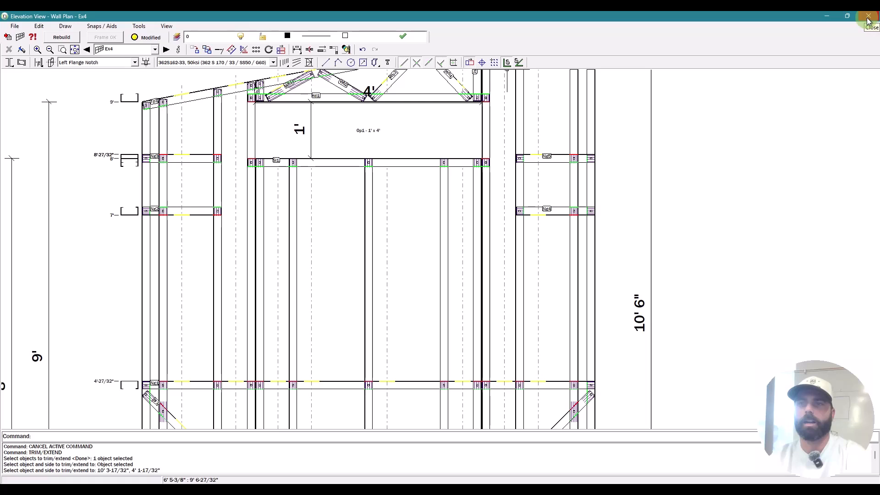
# Step: Close the Ex4 elevation and open wall Ex1-1's elevation from the Wall Plan
pyautogui.click(867, 17)
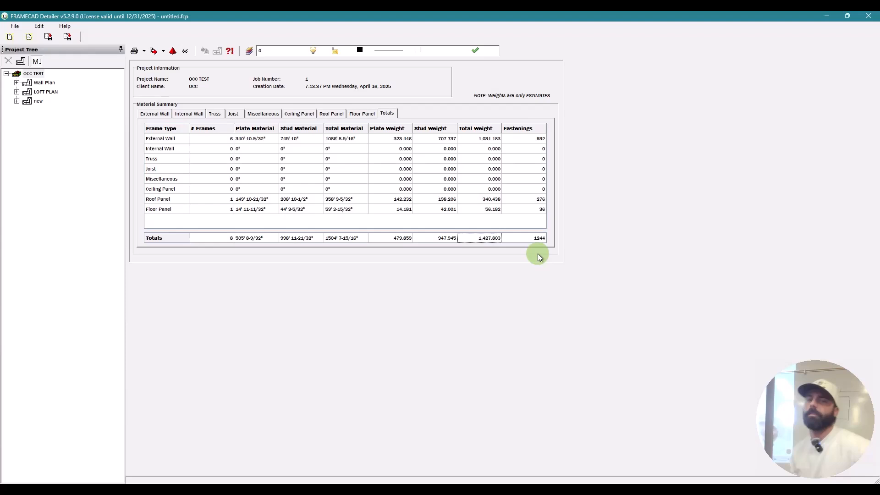
pyautogui.click(45, 83)
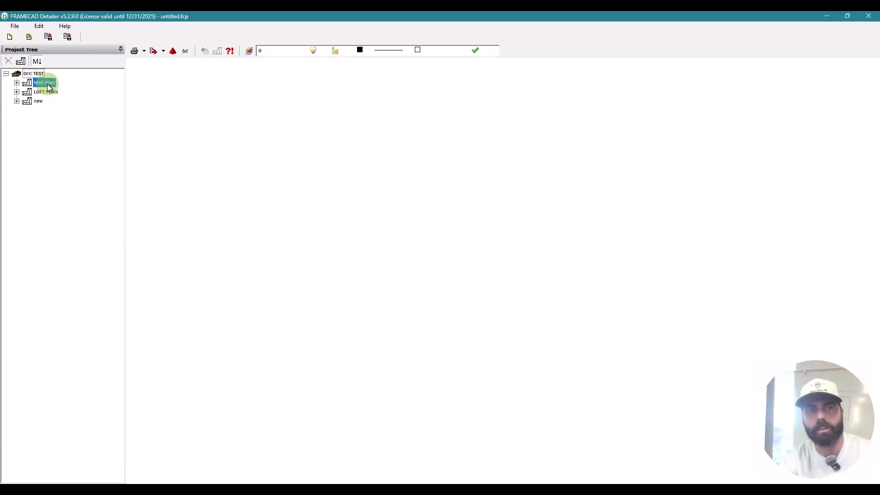
pyautogui.doubleClick(284, 321)
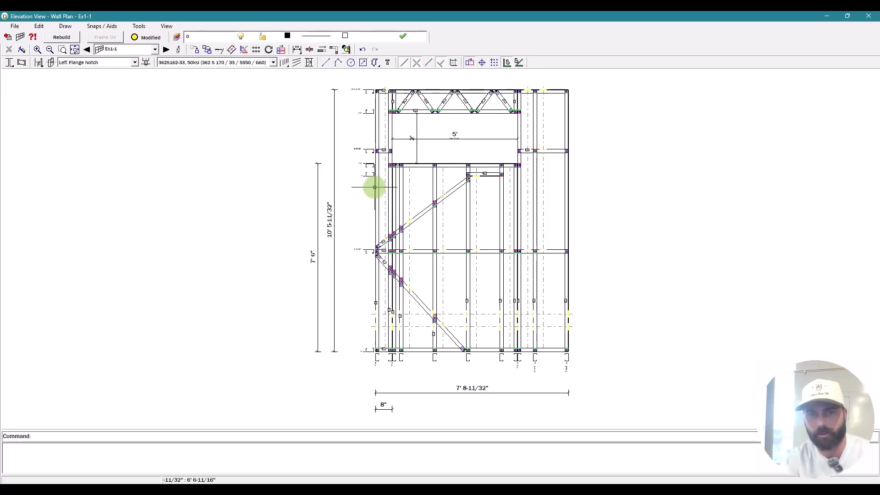
pyautogui.click(375, 185)
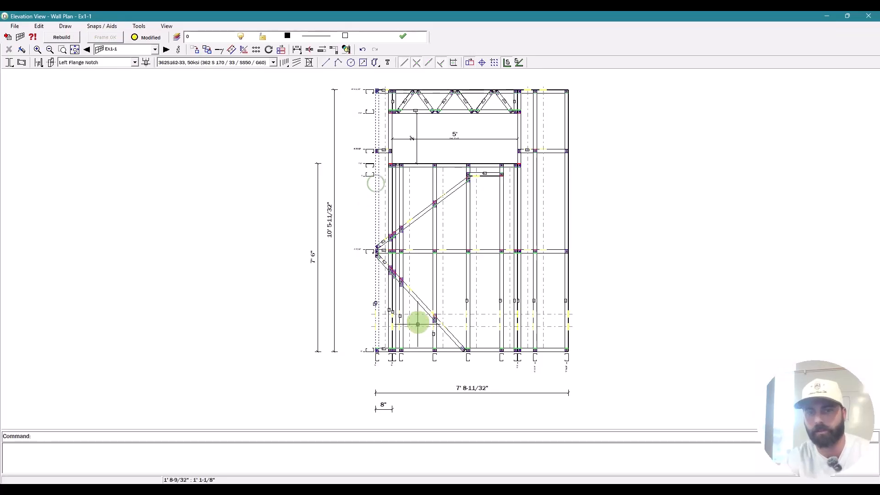
pyautogui.click(416, 297)
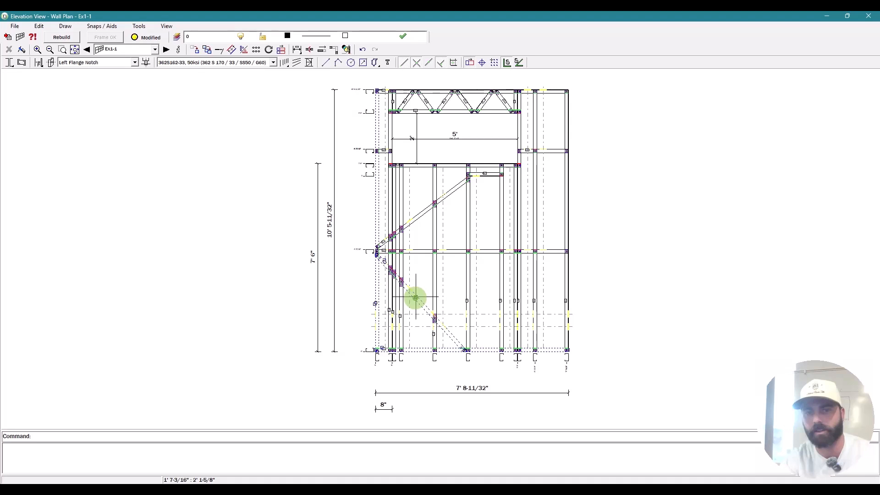
pyautogui.scroll(2, 423, 94)
pyautogui.click(388, 114)
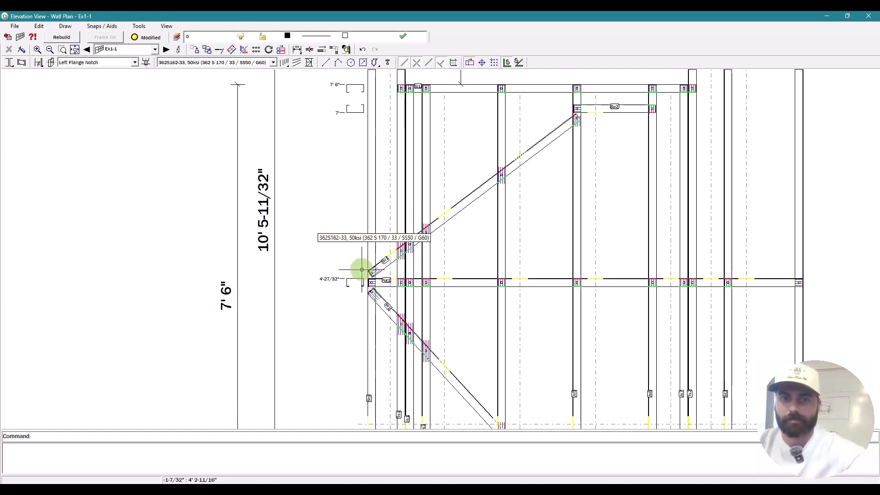
pyautogui.click(328, 247)
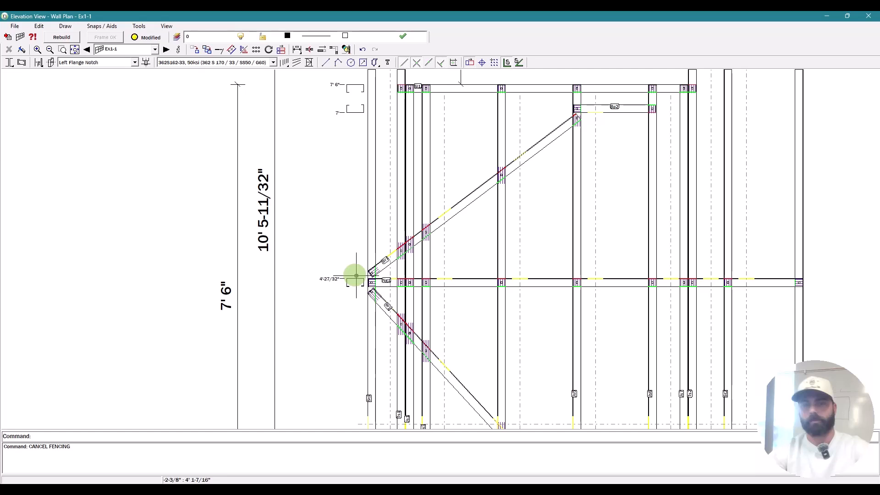
pyautogui.press('Escape')
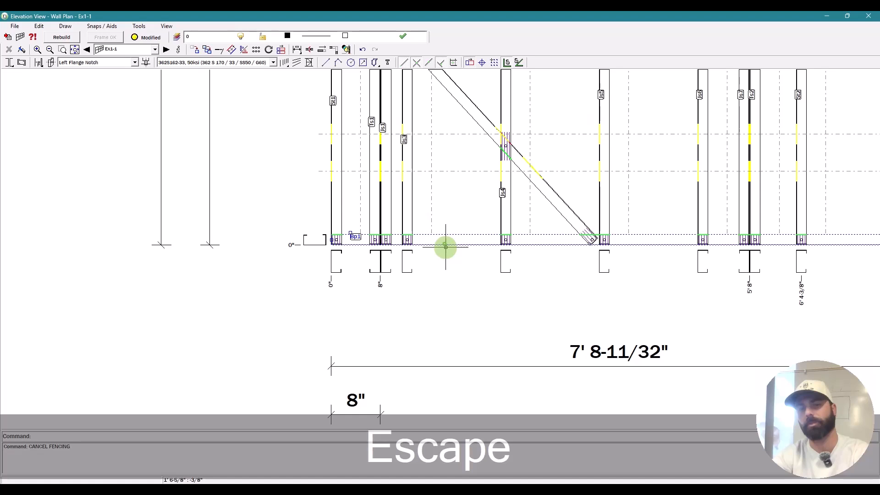
# Step: Clear the selections and pending command in wall Ex1-1's elevation, then return to the shed's wall plan
pyautogui.scroll(-2, 447, 243)
pyautogui.scroll(-3, 463, 257)
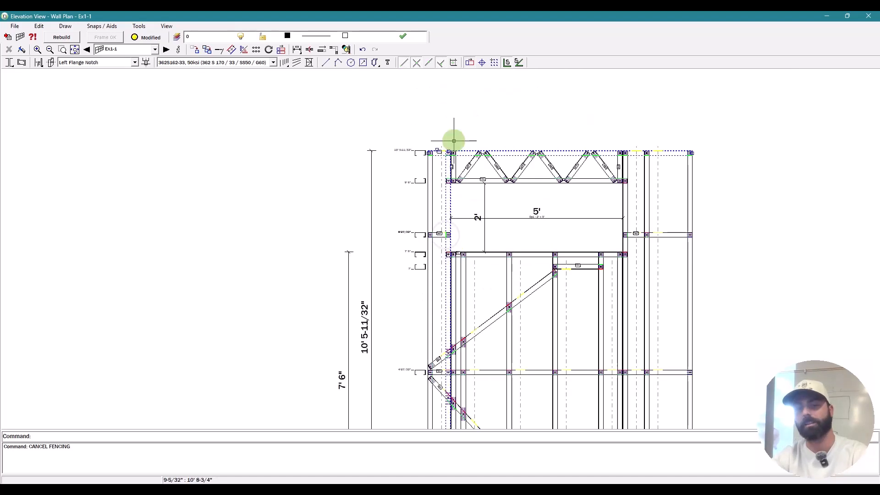
pyautogui.scroll(2, 454, 137)
pyautogui.scroll(1, 439, 257)
pyautogui.press('Escape')
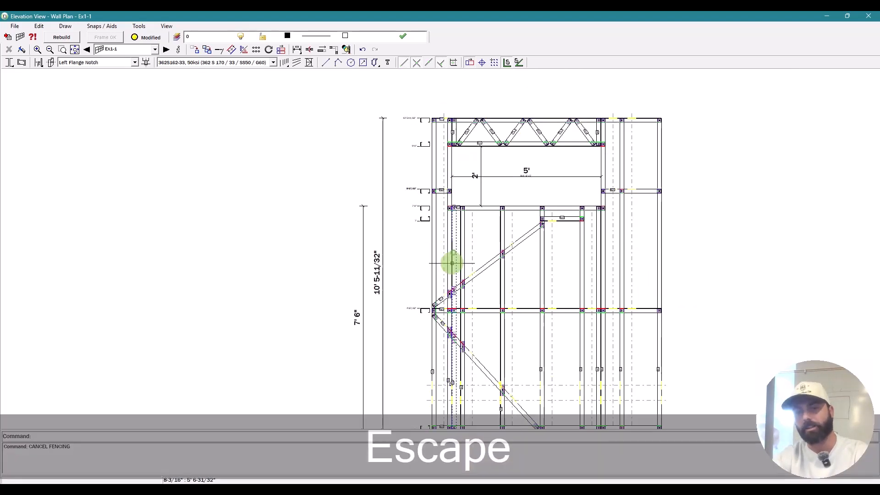
pyautogui.scroll(3, 467, 199)
pyautogui.press('Escape')
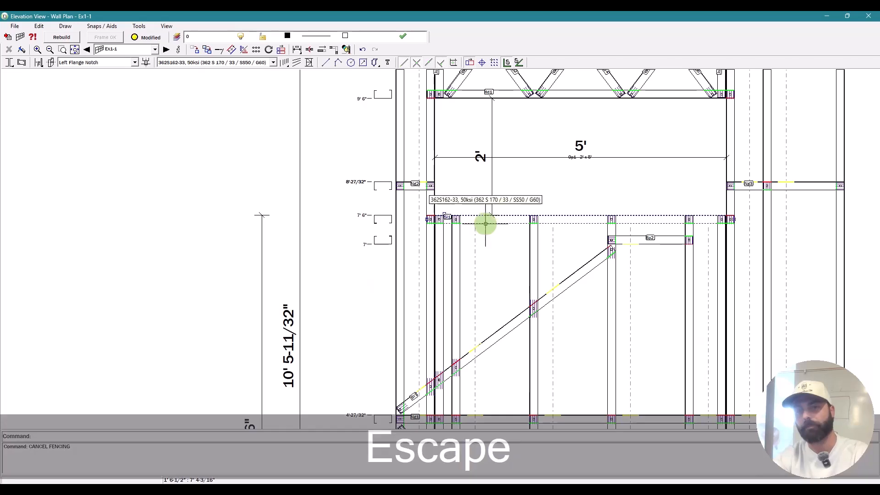
pyautogui.scroll(-3, 486, 225)
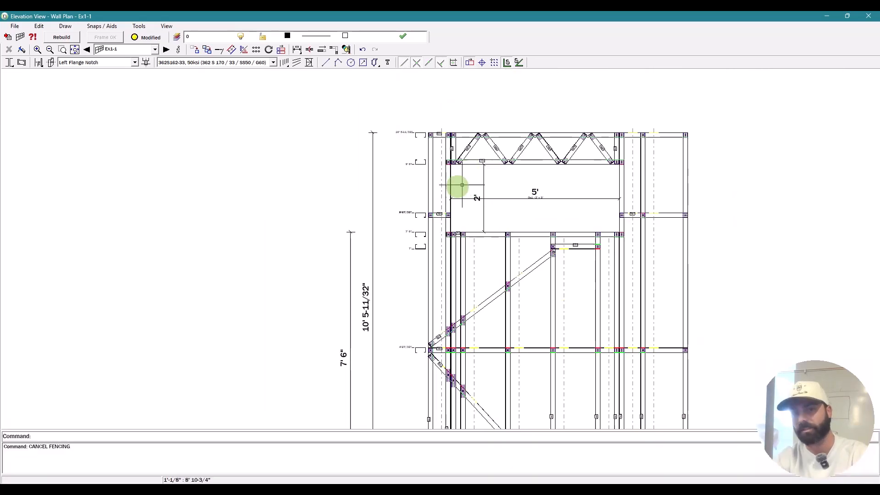
pyautogui.scroll(3, 467, 180)
pyautogui.press('Escape')
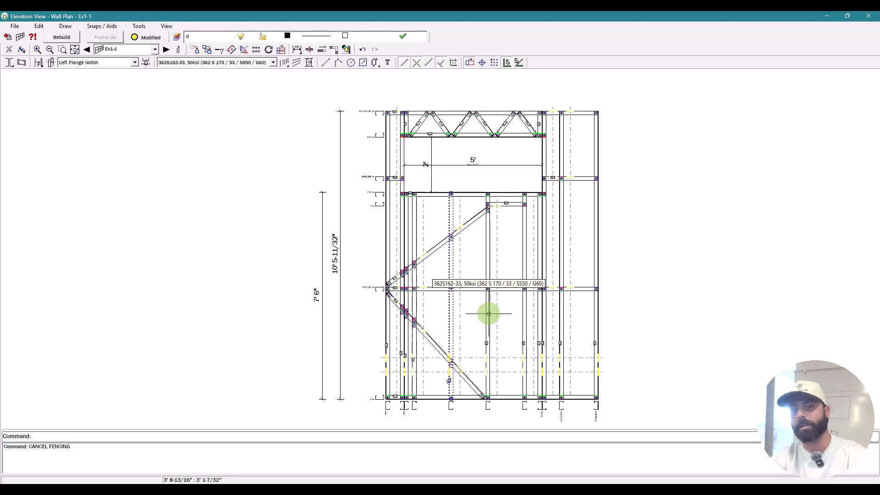
pyautogui.press('Escape')
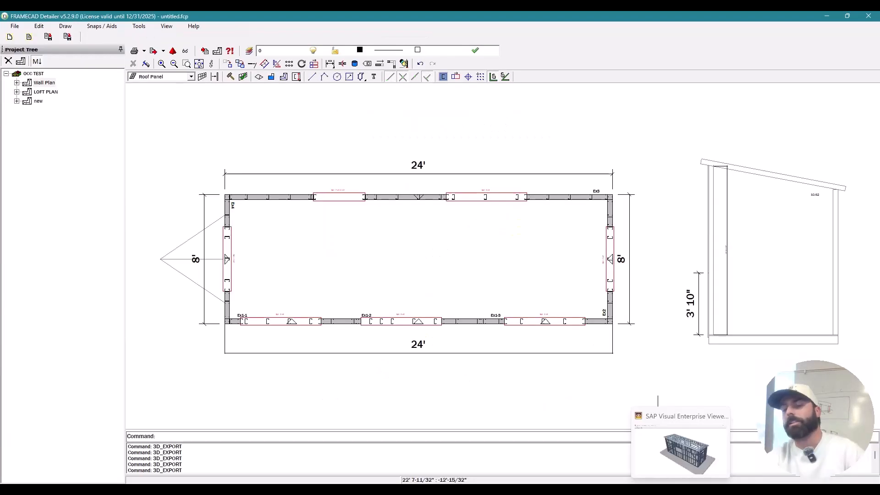
pyautogui.click(664, 455)
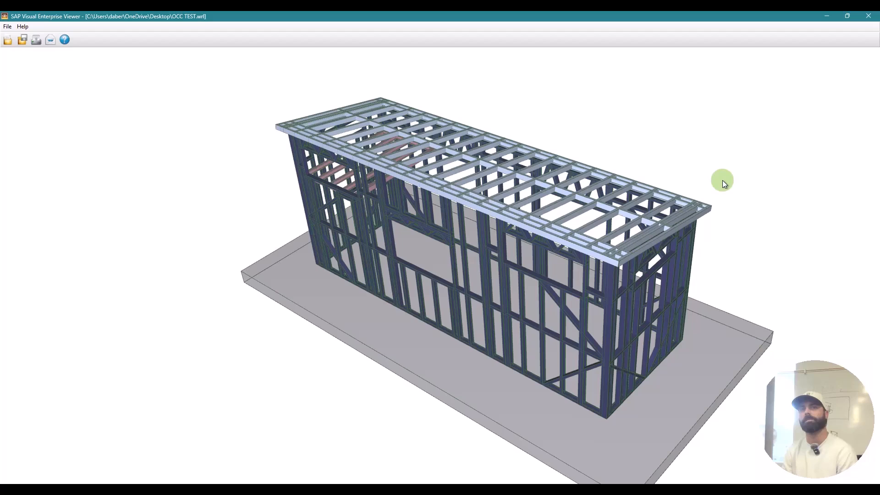
# Step: Refit the shed frame in an isometric view and orbit it to inspect it from several sides
pyautogui.hotkey('ctrl', 'F5')
pyautogui.hotkey('ctrl', '7')
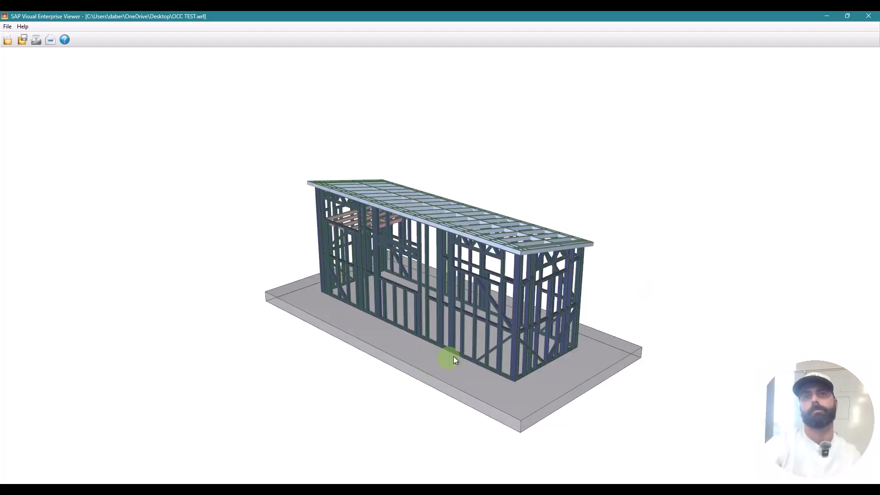
pyautogui.moveTo(453, 356); pyautogui.dragTo(537, 346)
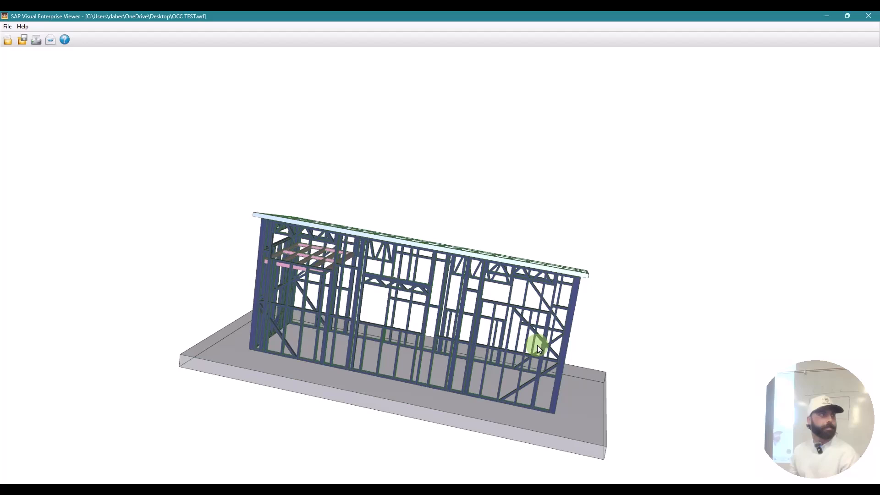
pyautogui.moveTo(537, 345); pyautogui.dragTo(595, 314)
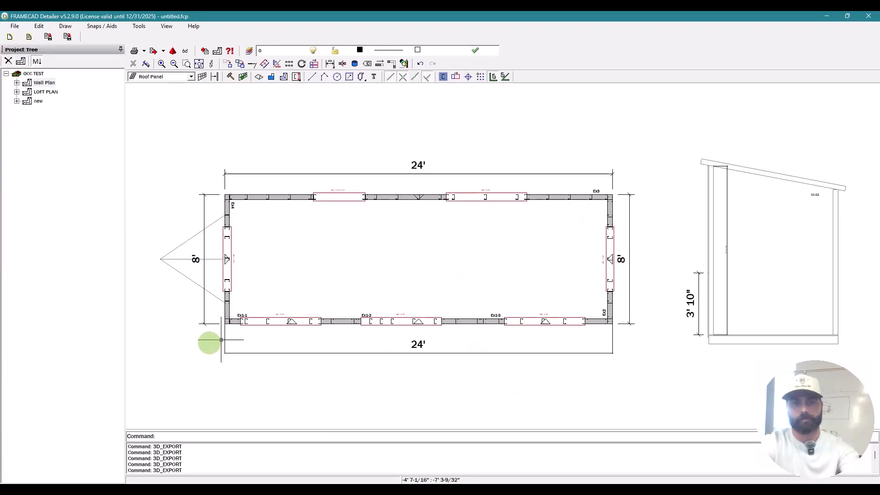
pyautogui.scroll(1, 215, 338)
# Step: Cancel any pending command in the wall plan and open wall Ex1-1's elevation
pyautogui.scroll(3, 244, 320)
pyautogui.press('Escape')
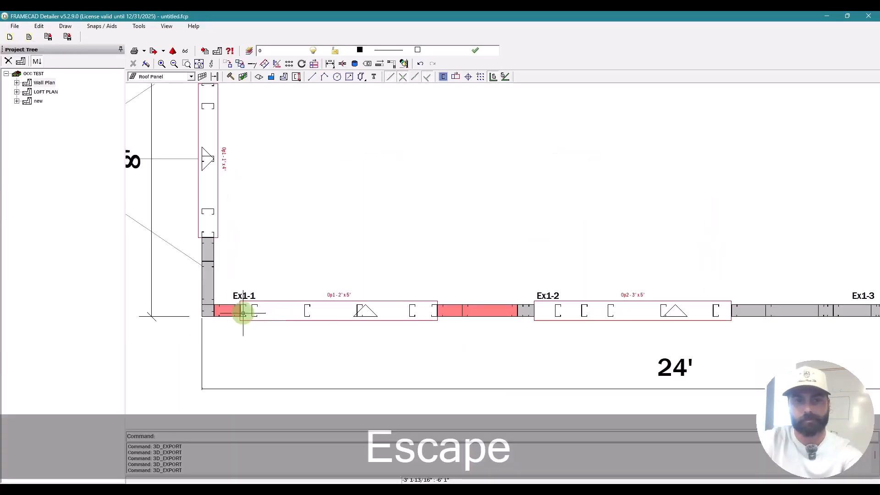
pyautogui.doubleClick(243, 313)
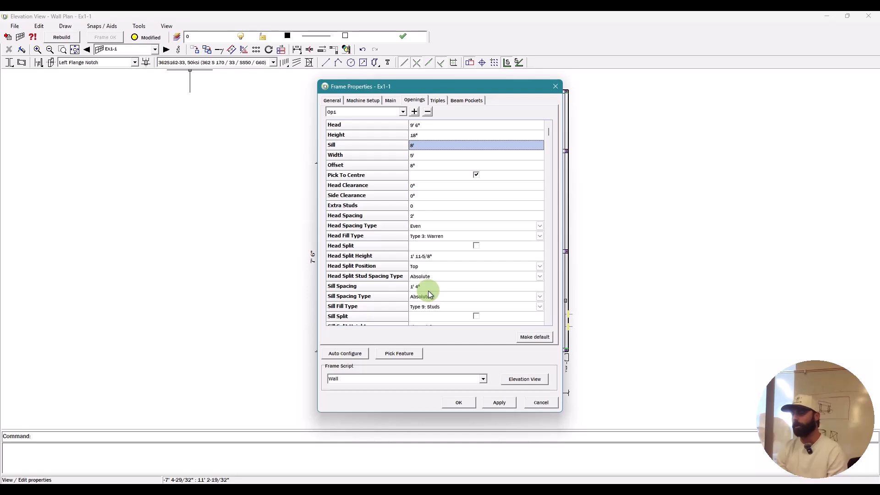
# Step: Apply Op1's 1'6" x 5' size and erase the stray short member at the opening's left end
pyautogui.press('Return')
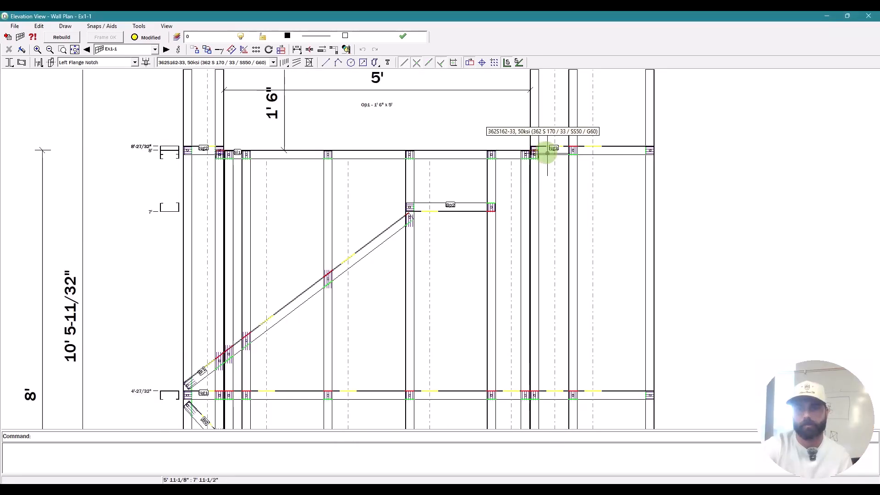
pyautogui.press('Escape')
pyautogui.click(205, 152)
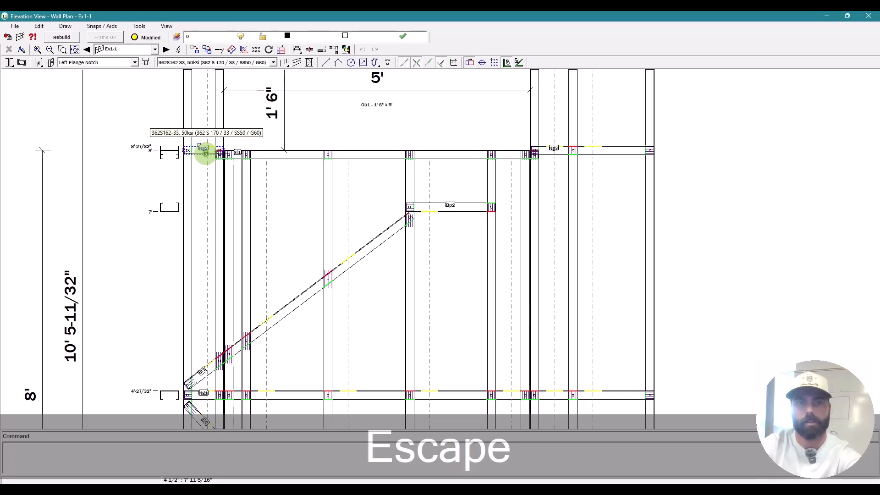
pyautogui.press('Delete')
pyautogui.scroll(2, 539, 142)
pyautogui.press('Escape')
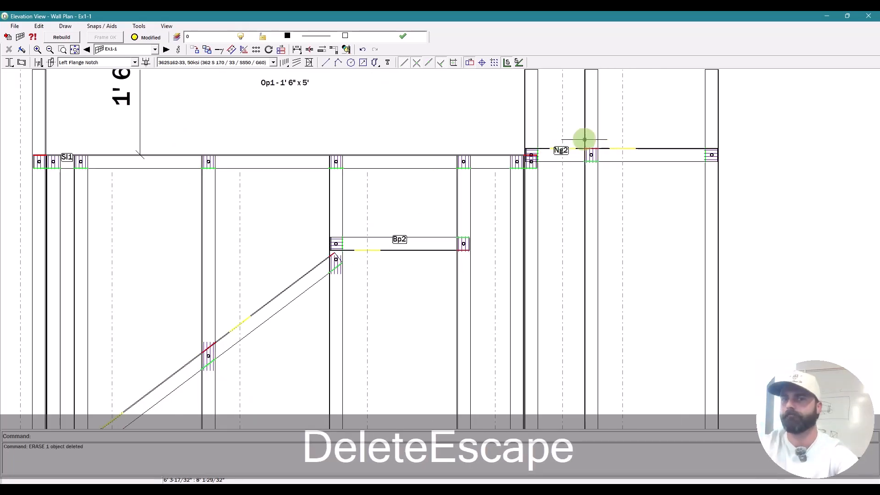
# Step: Trim nog Ng2's left end back to the stud using TE
pyautogui.write('te')
pyautogui.press('space')
pyautogui.click(583, 139)
pyautogui.press('space')
pyautogui.click(576, 156)
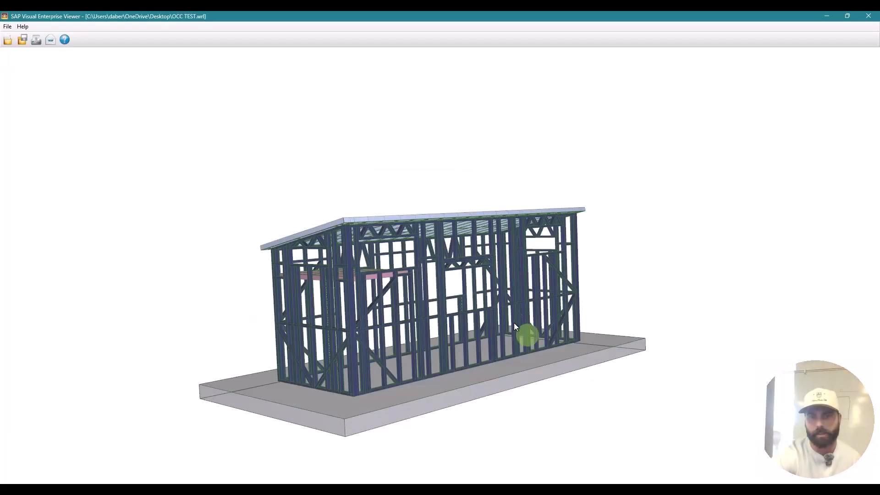
# Step: Orbit and zoom into the updated wall framing, then select the horizontal nog to identify it as Ng4
pyautogui.moveTo(514, 325); pyautogui.dragTo(482, 304)
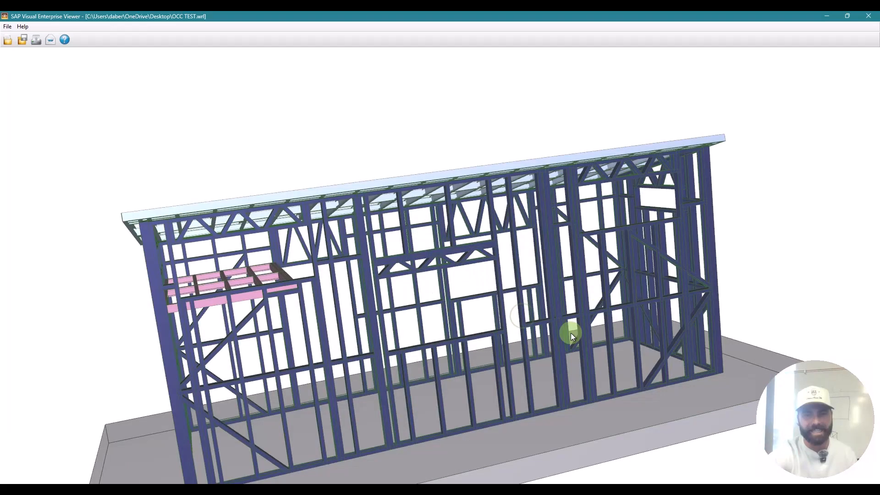
pyautogui.moveTo(548, 339); pyautogui.dragTo(472, 298)
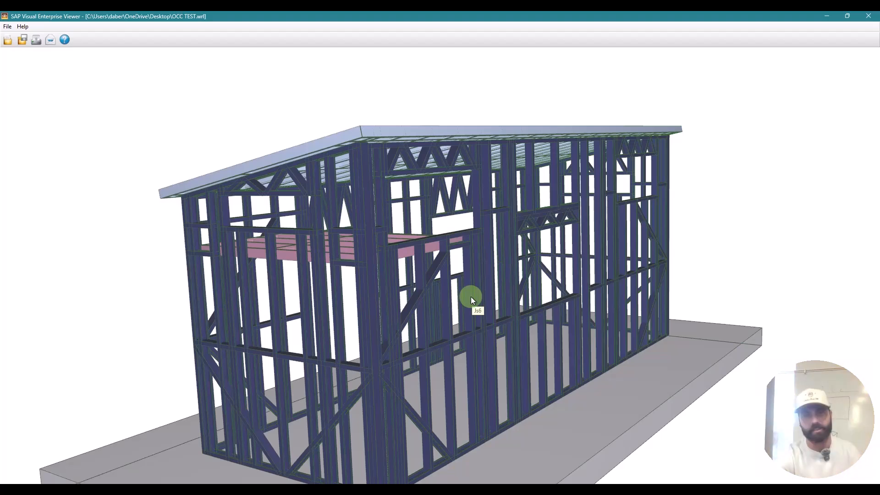
pyautogui.scroll(2, 471, 296)
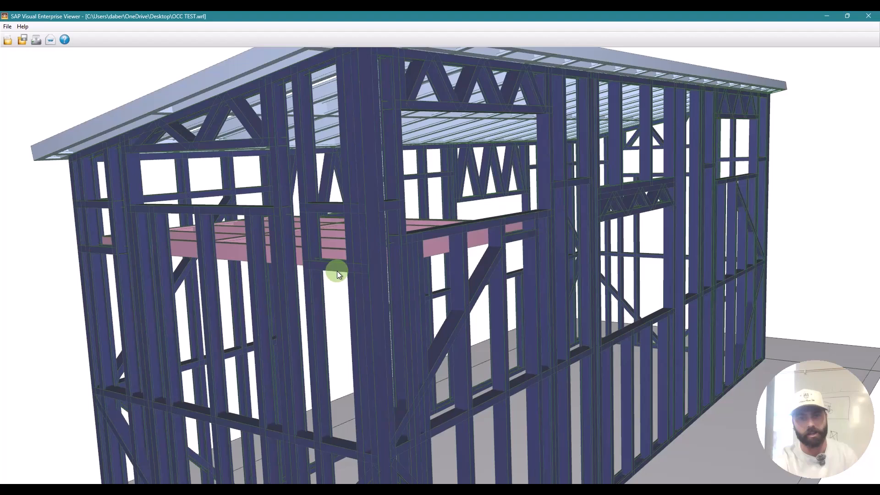
pyautogui.click(337, 271)
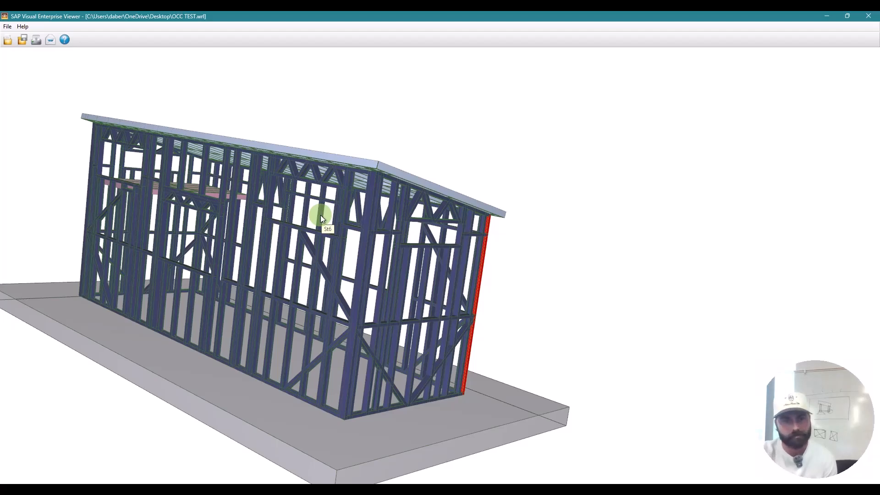
# Step: Orbit the model to look down on the roof framing
pyautogui.moveTo(321, 218); pyautogui.dragTo(373, 258)
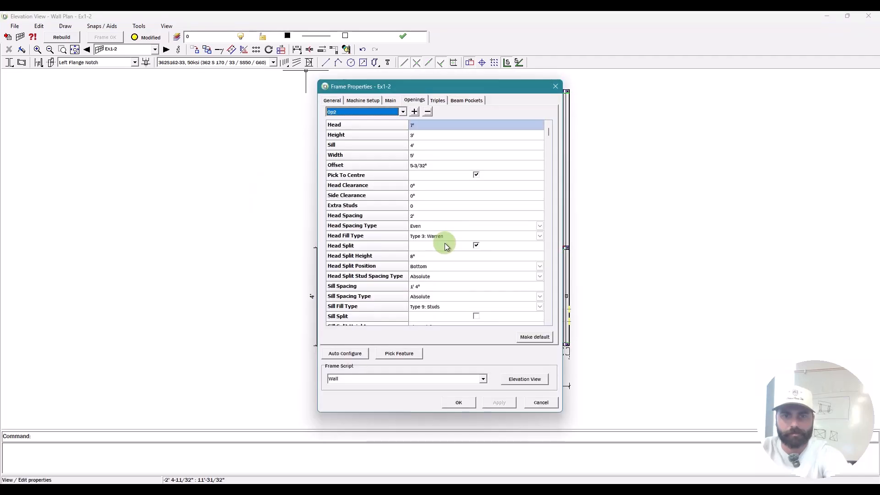
# Step: Back in FRAMECAD Detailer, export all plans to a VRML file on the Desktop
pyautogui.scroll(-2, 447, 269)
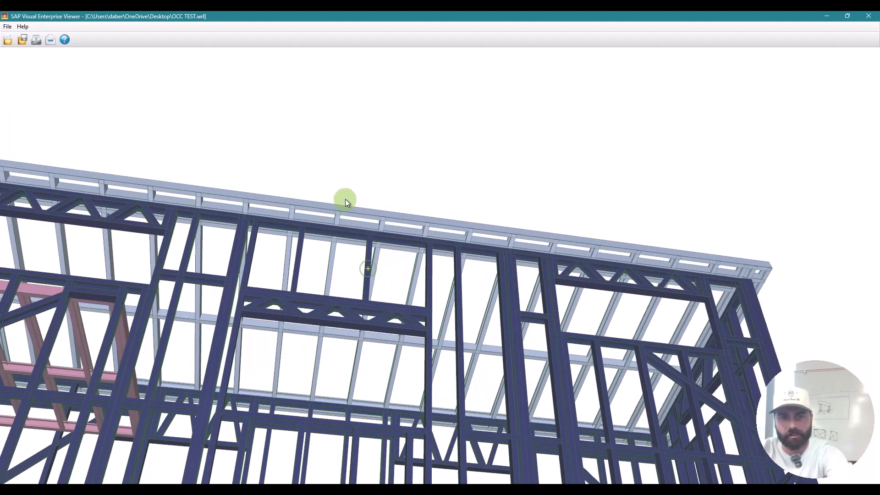
pyautogui.moveTo(345, 200); pyautogui.dragTo(345, 198)
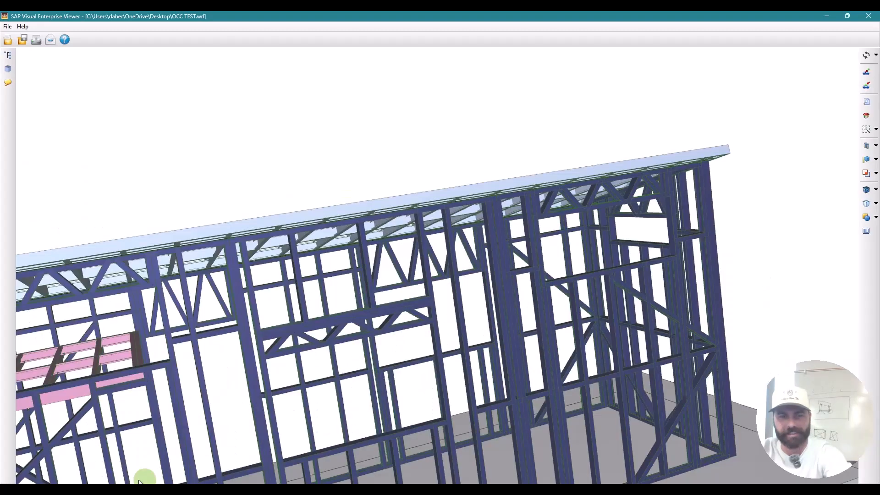
pyautogui.click(173, 417)
pyautogui.click(173, 51)
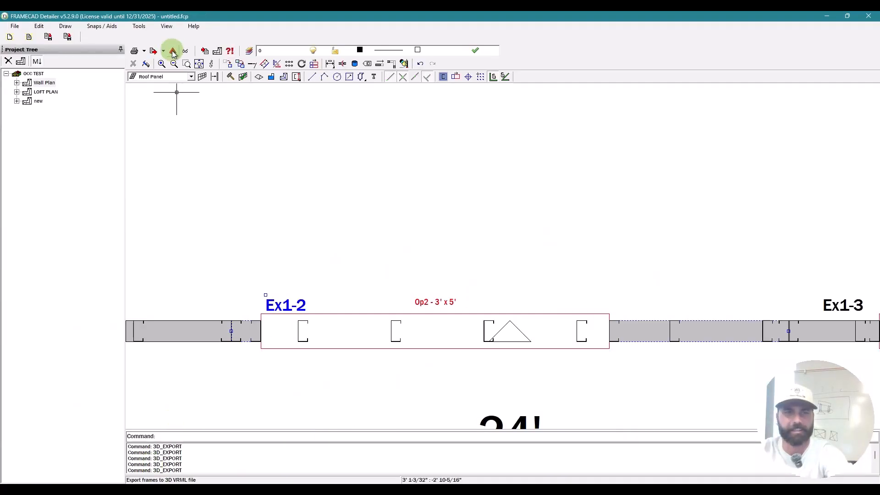
pyautogui.click(536, 419)
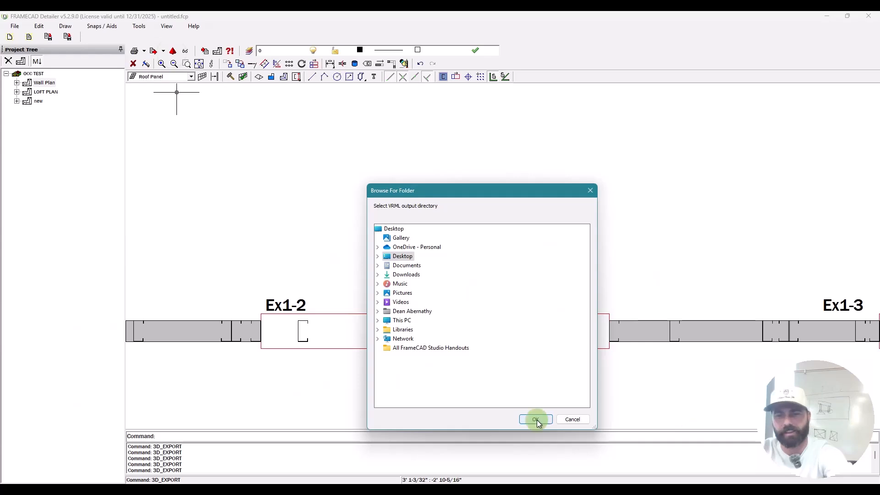
pyautogui.click(505, 143)
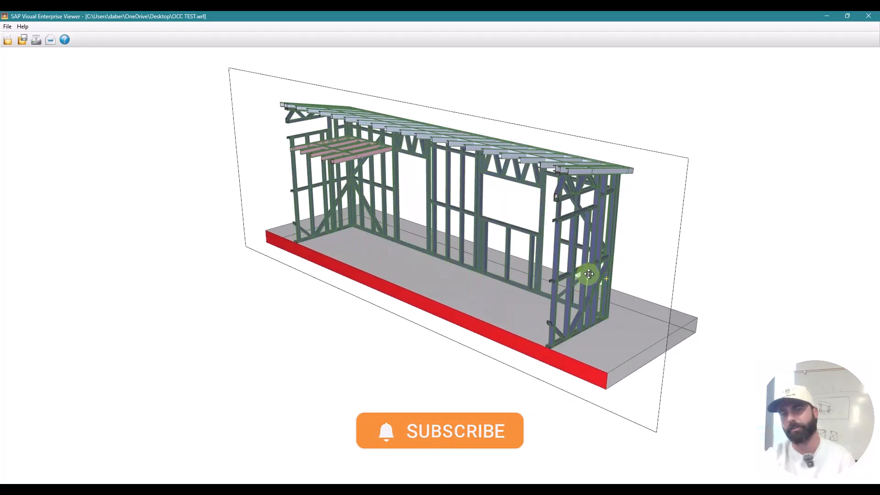
# Step: Zoom in and out on the re-exported OCC TEST.wrl frame to inspect the long wall's framing
pyautogui.scroll(3, 587, 275)
pyautogui.scroll(-3, 606, 270)
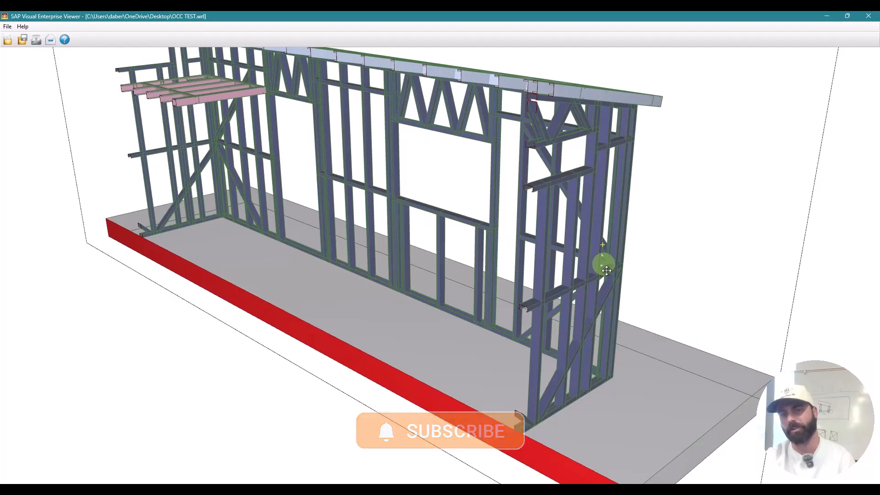